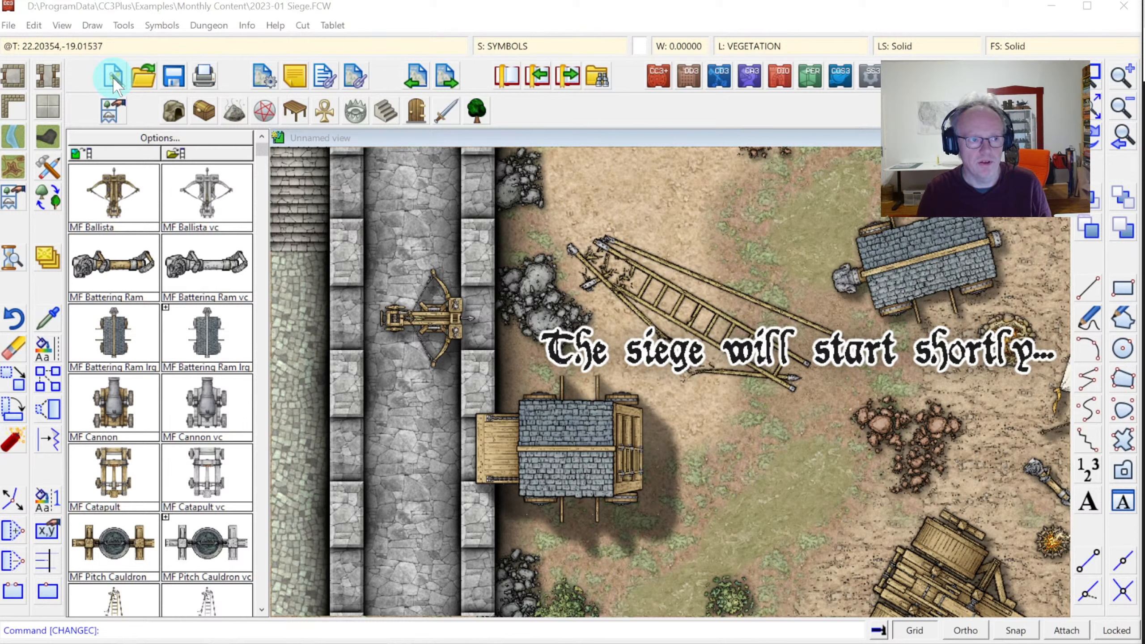
Start a new map, discarding the unsaved changes to the siege map
{"action": "left_click", "coordinate": [113, 77]}
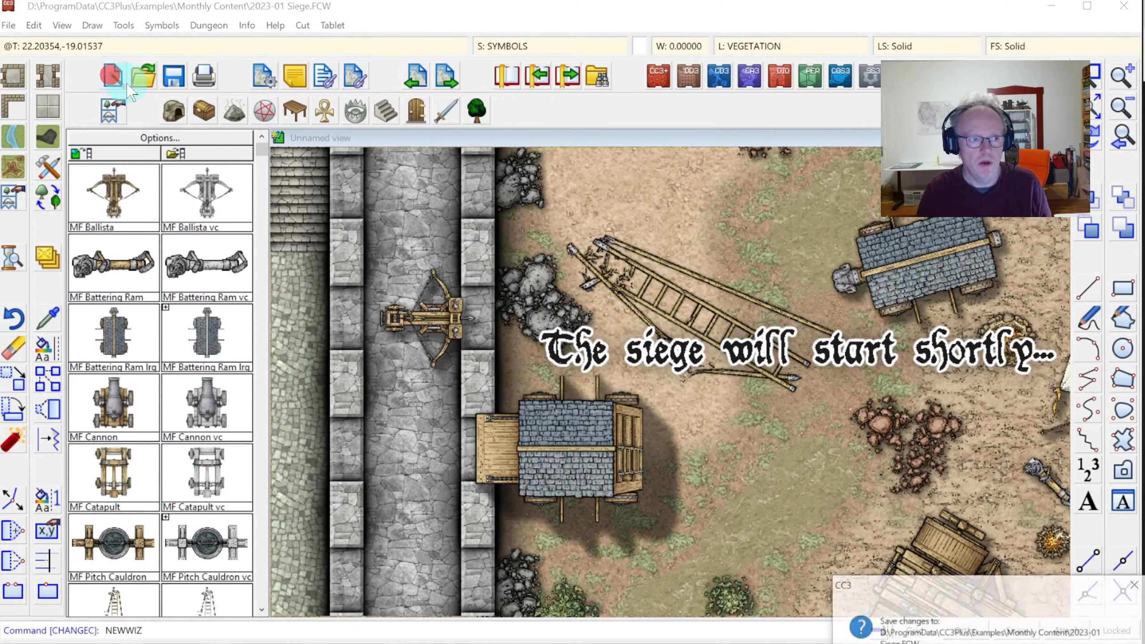
{"action": "left_click", "coordinate": [964, 594]}
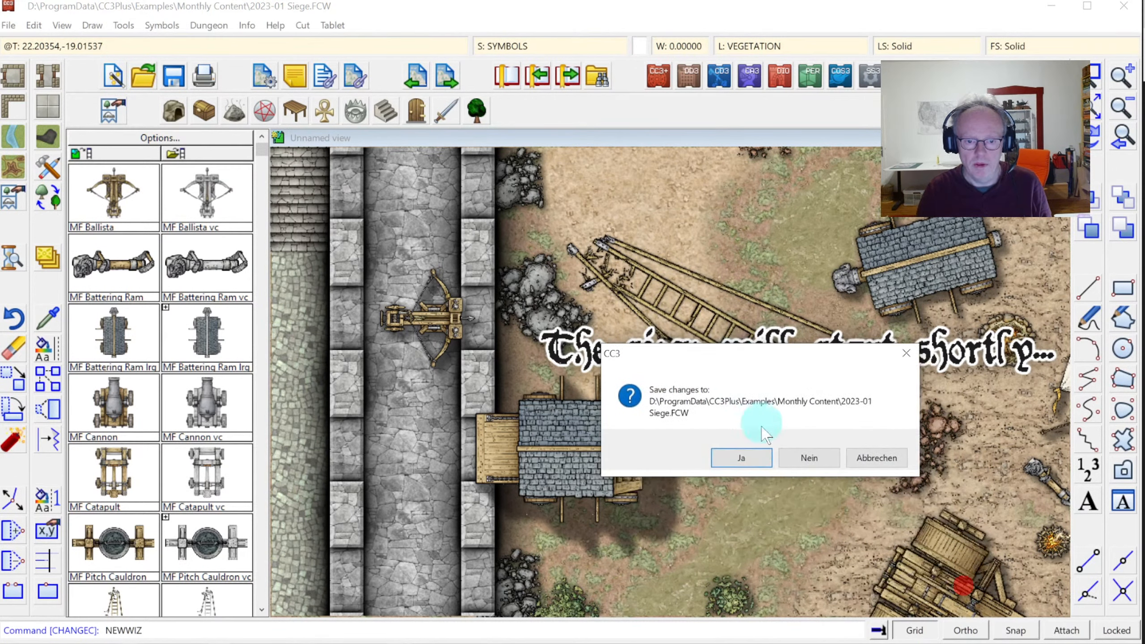
{"action": "left_click", "coordinate": [811, 458]}
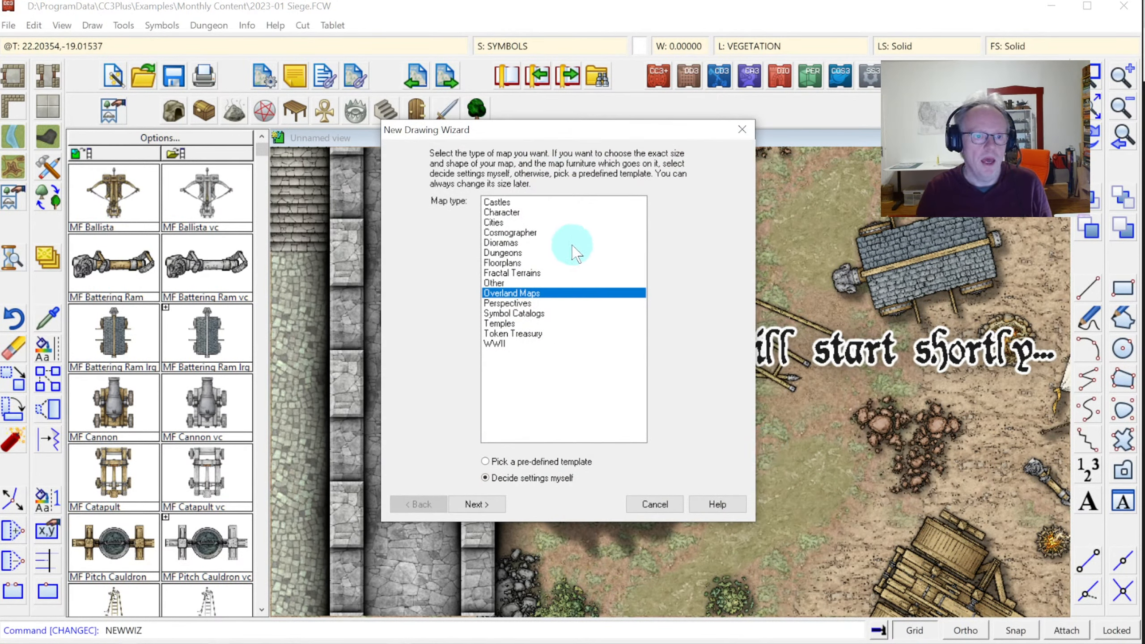
Choose the Dungeons map type with the SS4 Dungeon of Schley style
{"action": "left_click", "coordinate": [506, 254]}
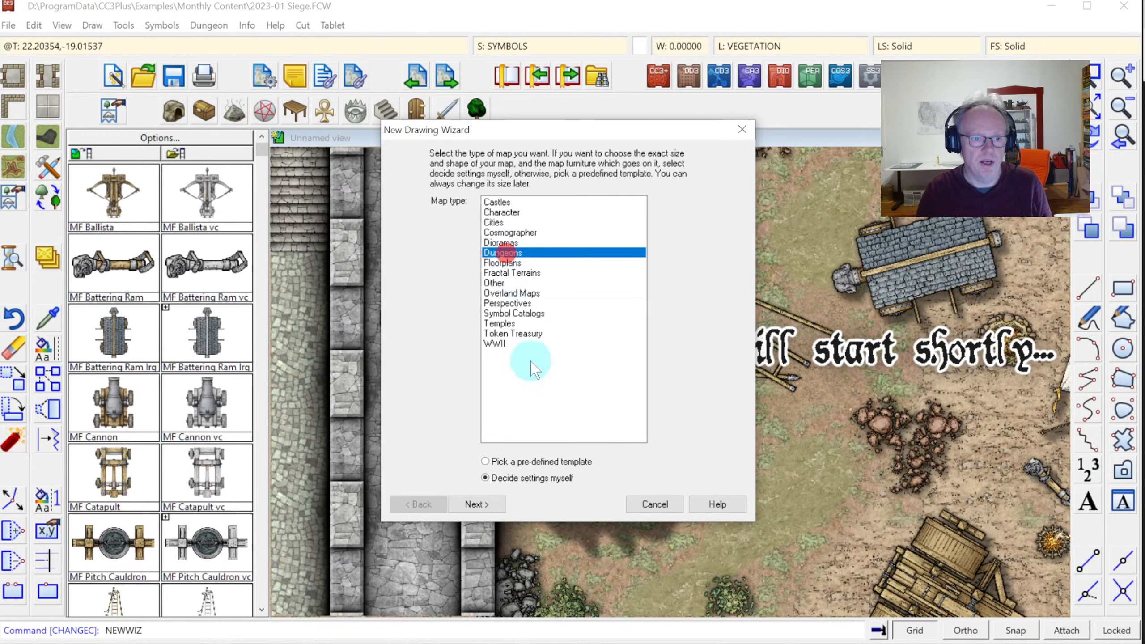
{"action": "left_click", "coordinate": [481, 505]}
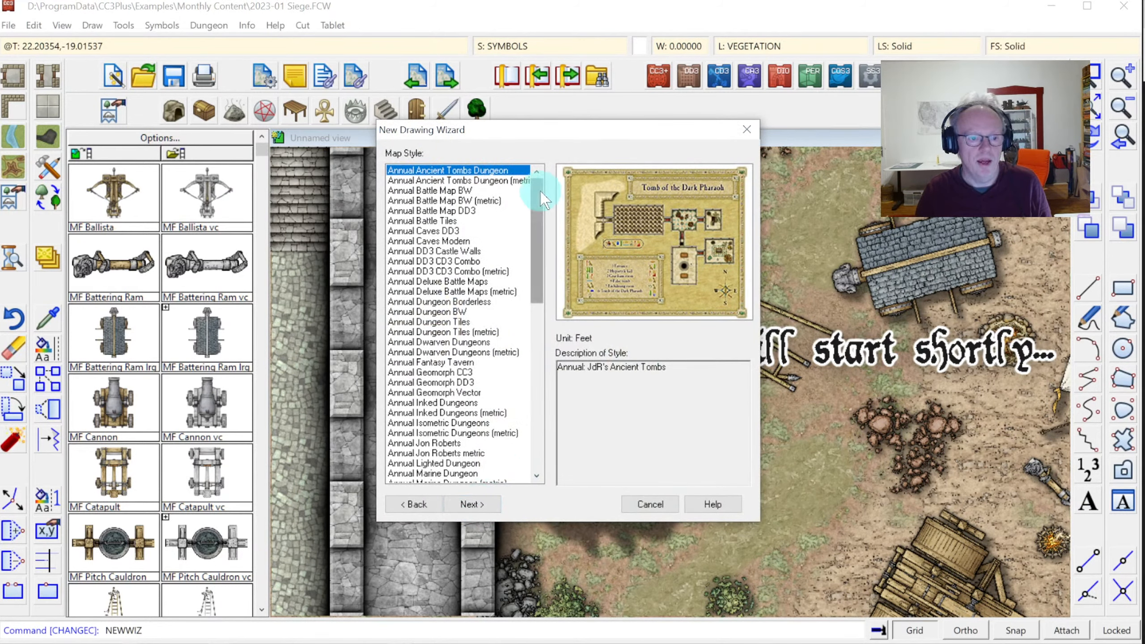
{"action": "left_click_drag", "start_coordinate": [540, 192], "coordinate": [580, 373]}
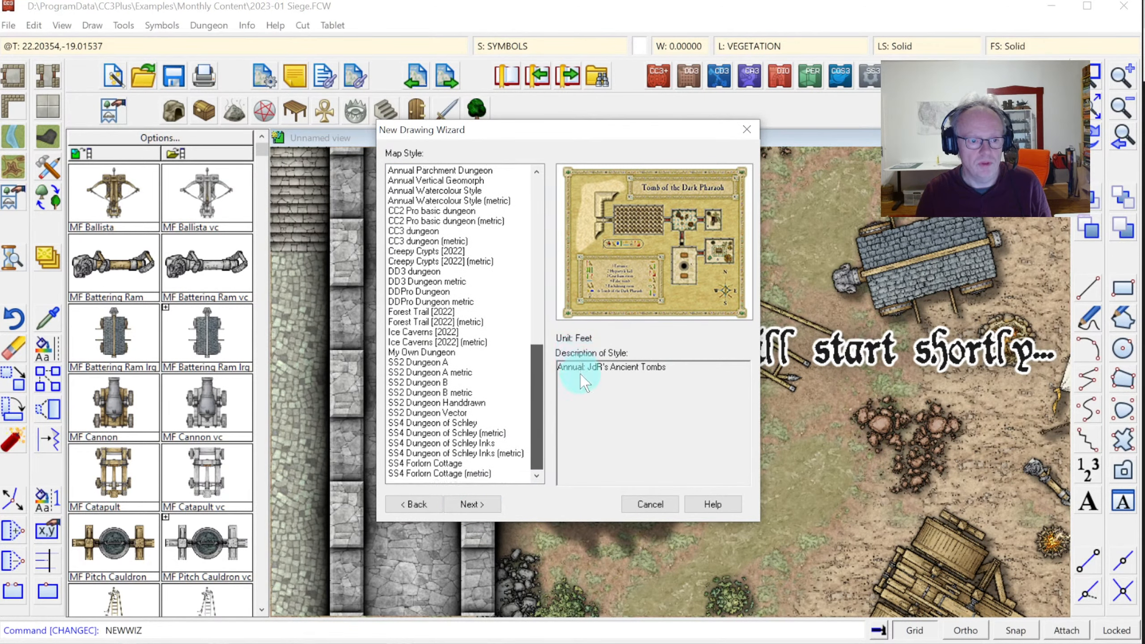
{"action": "left_click", "coordinate": [433, 423]}
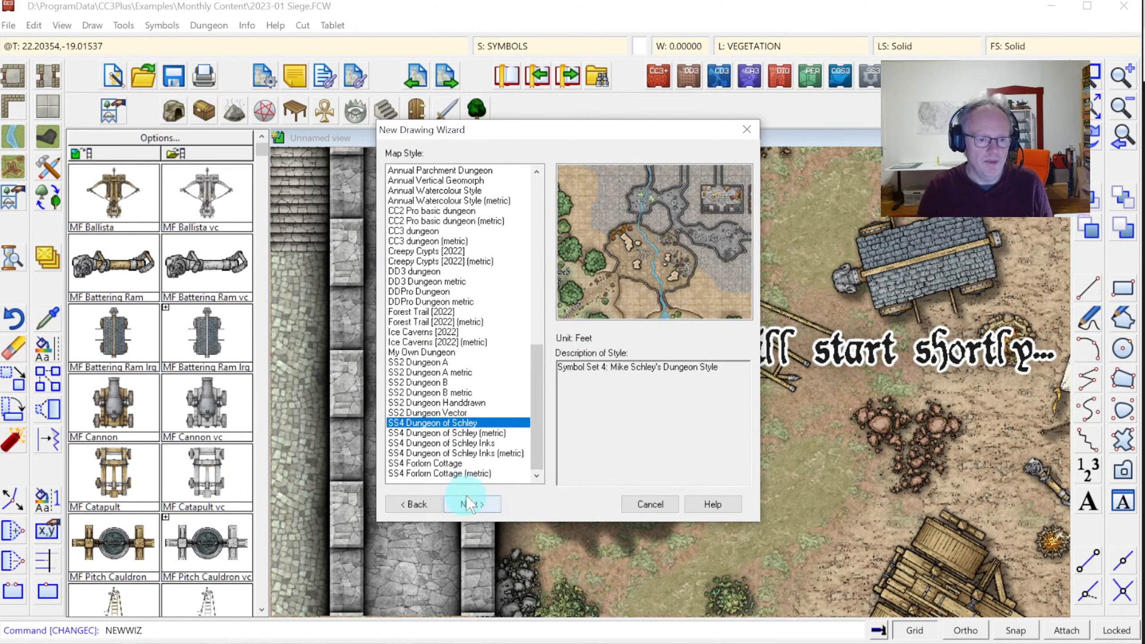
{"action": "left_click", "coordinate": [476, 511]}
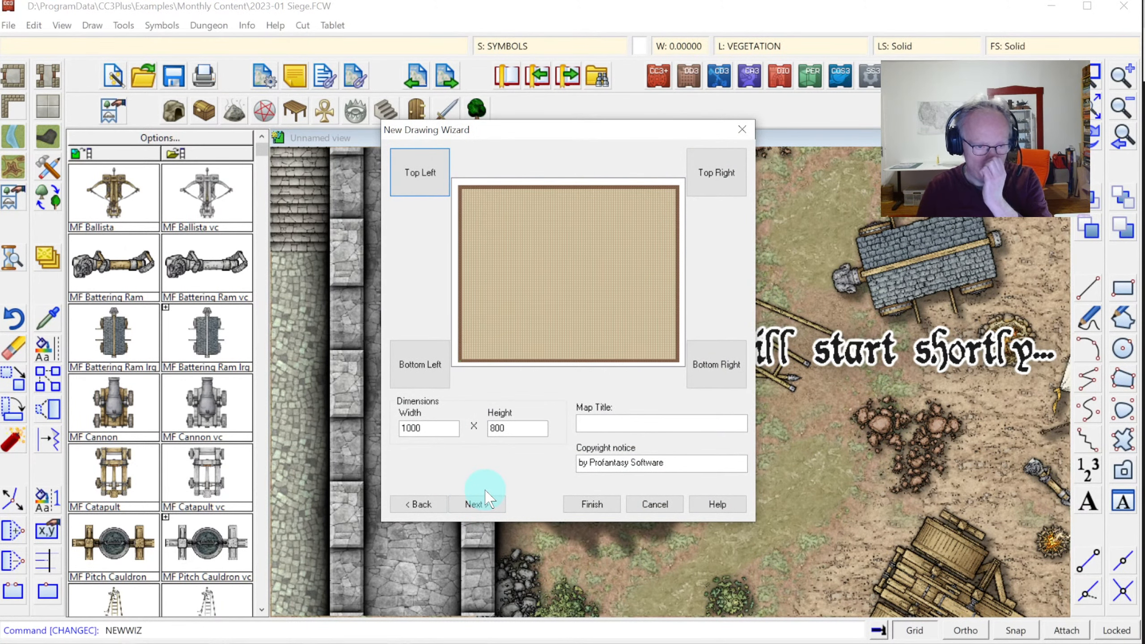
Set the map size to 200 wide by 160 high and finish the wizard
{"action": "left_click", "coordinate": [440, 428]}
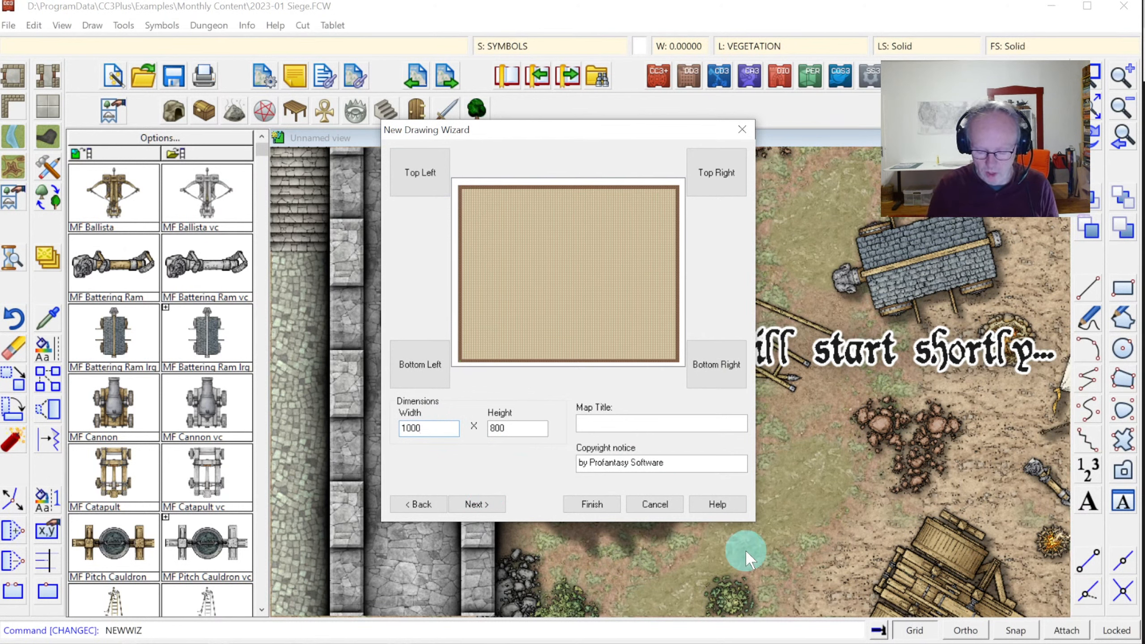
{"action": "key", "text": "ctrl+a"}
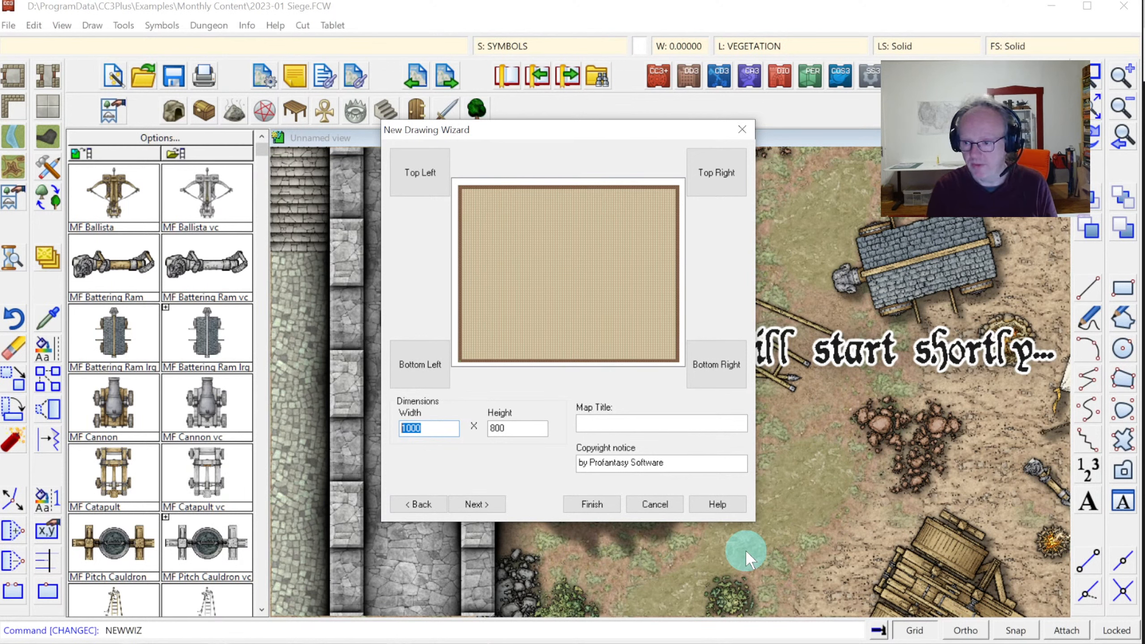
{"action": "type", "text": "200"}
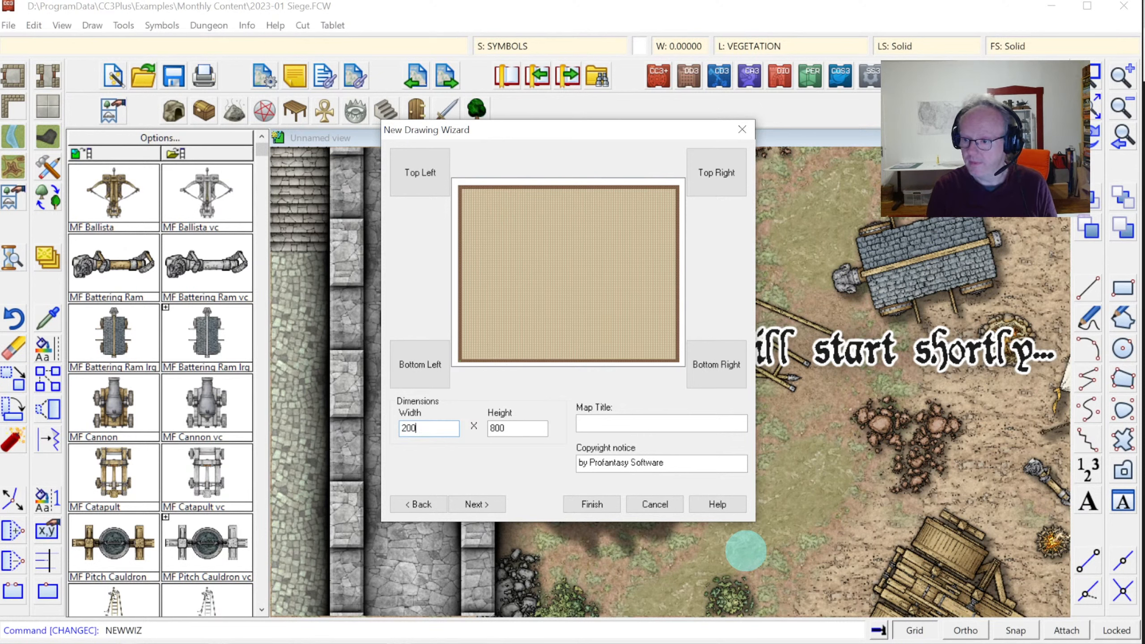
{"action": "key", "text": "Tab"}
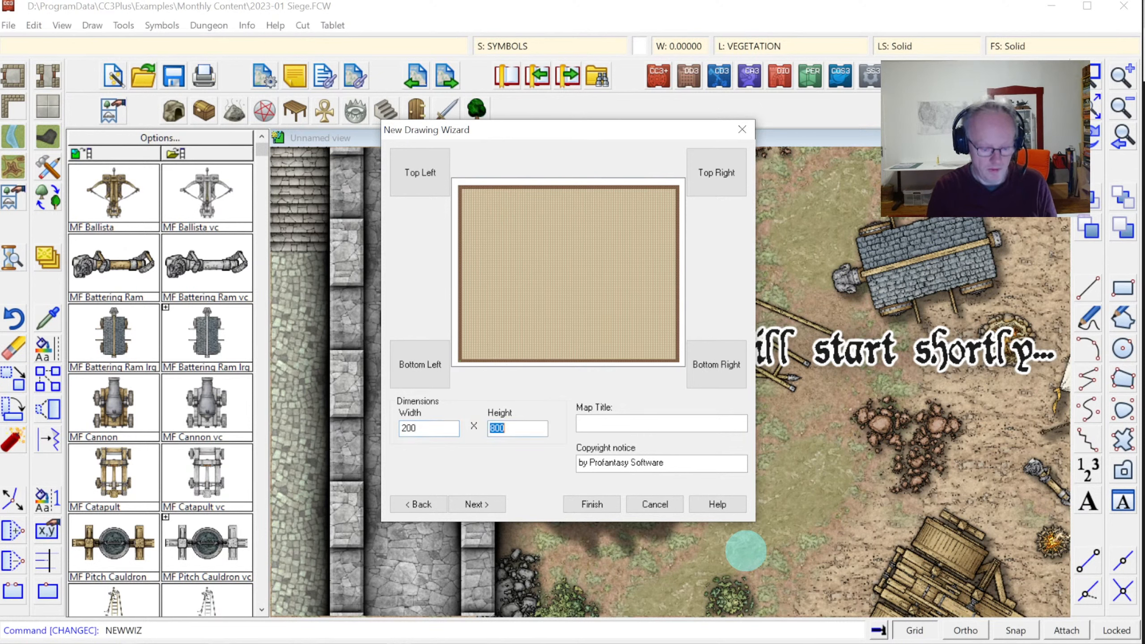
{"action": "type", "text": "160"}
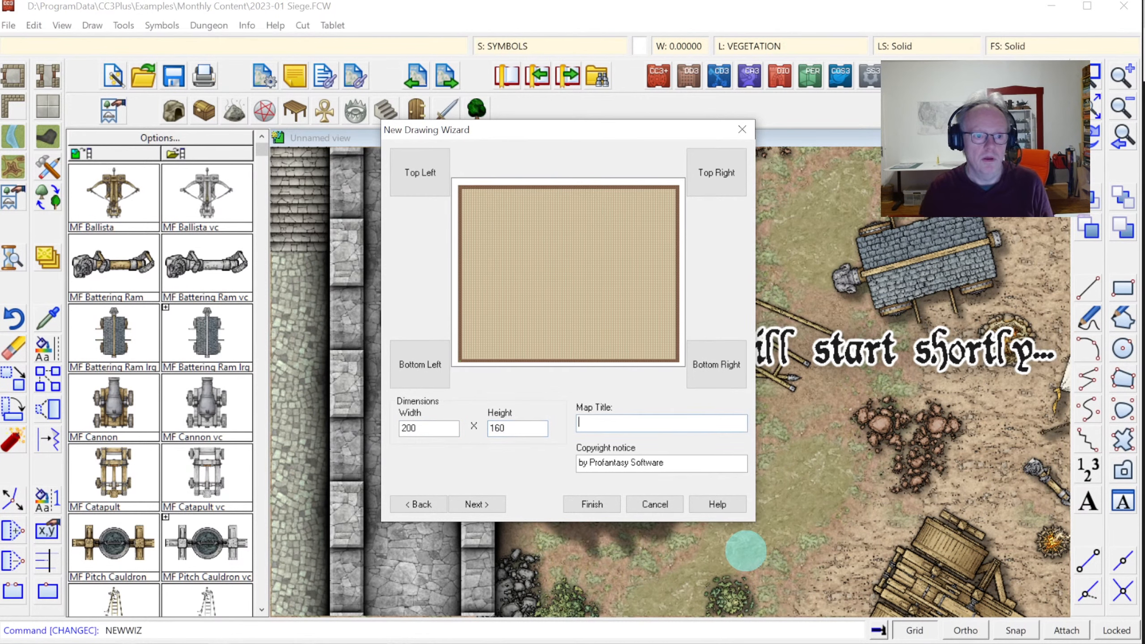
{"action": "left_click", "coordinate": [706, 428]}
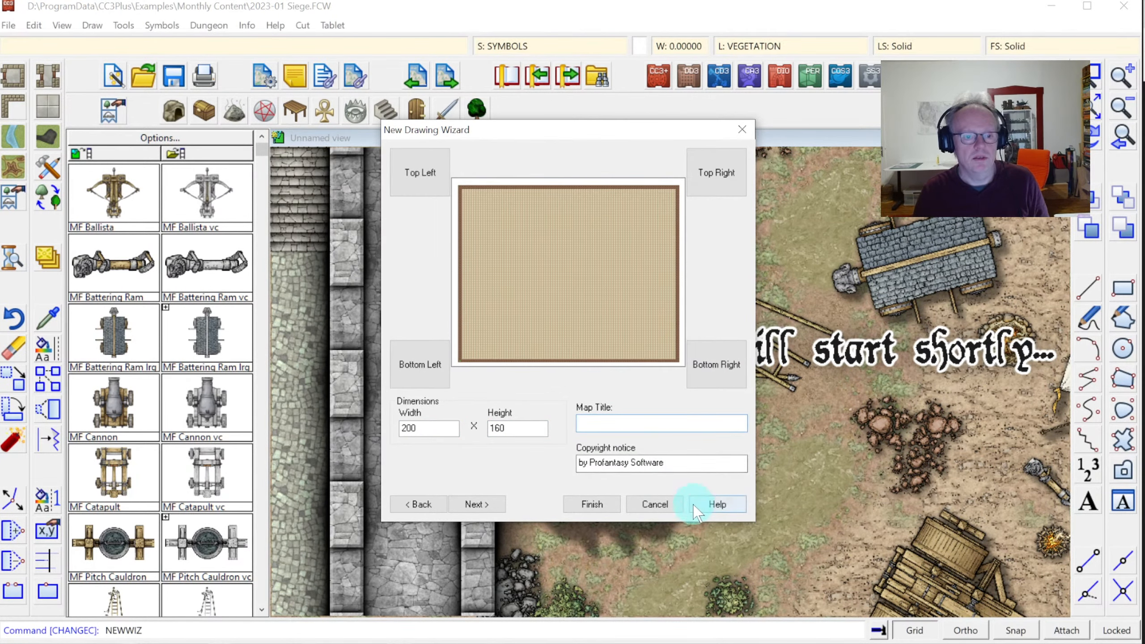
{"action": "left_click", "coordinate": [594, 504]}
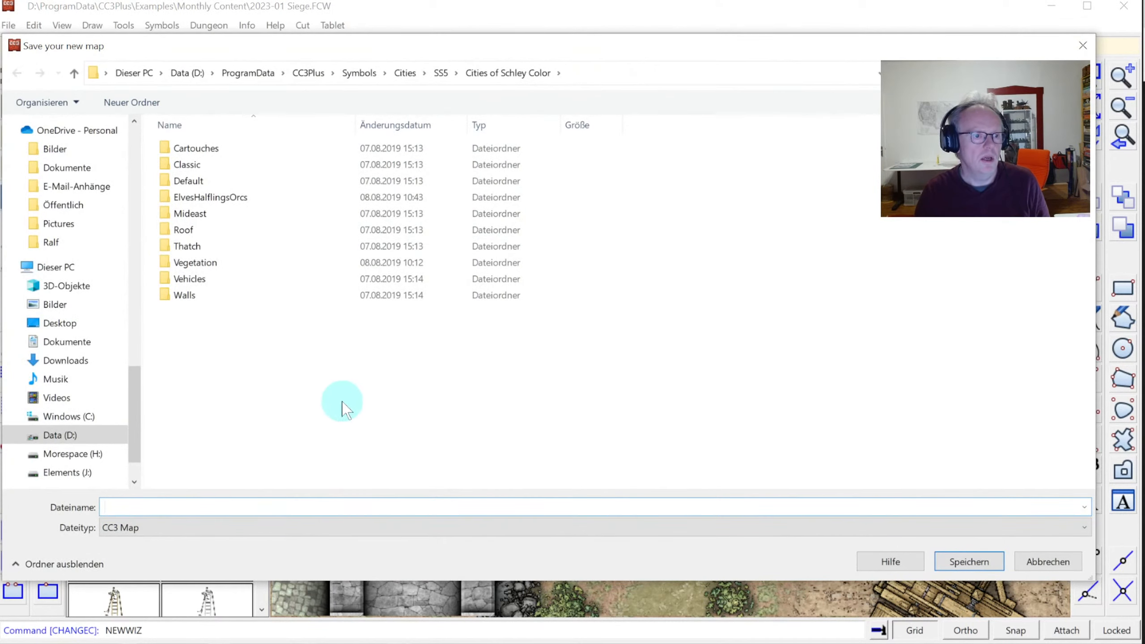
Save the map as 'City Walls' in Videos > Profantasy Streams > 113 - 13th Age Revisited
{"action": "left_click", "coordinate": [86, 438]}
{"action": "left_click", "coordinate": [58, 408]}
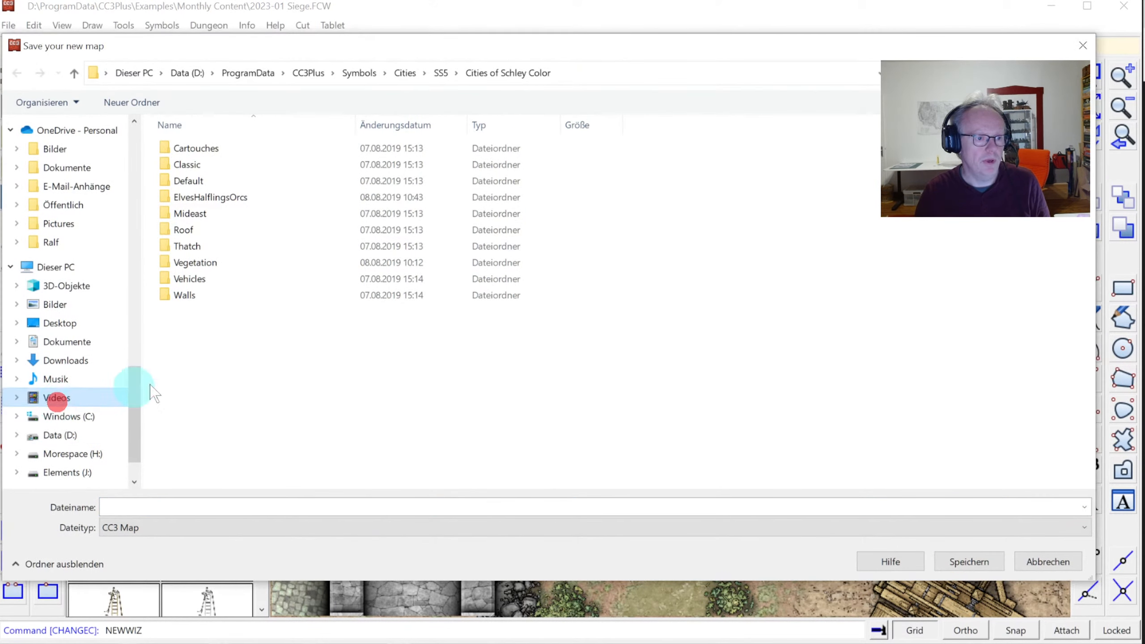
{"action": "double_click", "coordinate": [463, 165]}
{"action": "scroll", "coordinate": [453, 201], "scroll_direction": "down", "scroll_amount": 6}
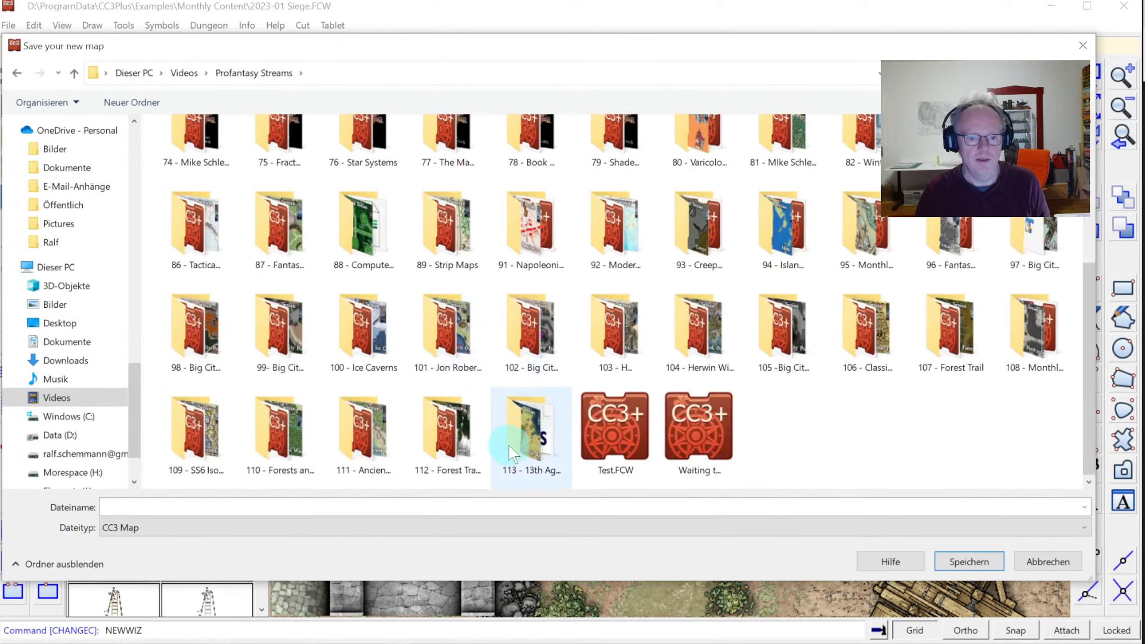
{"action": "double_click", "coordinate": [526, 434]}
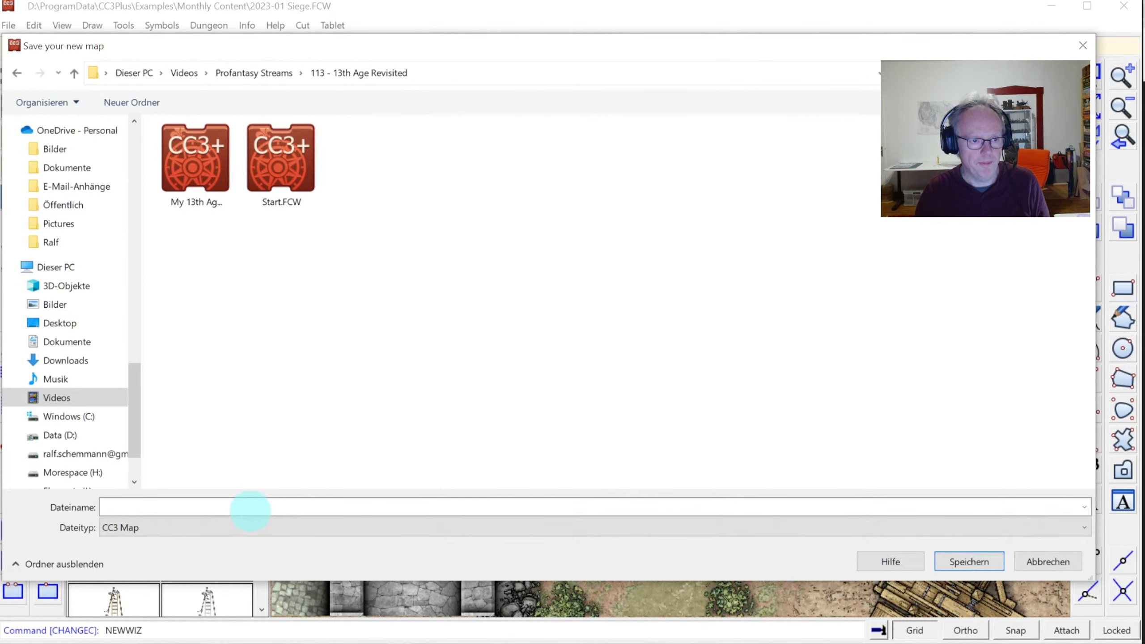
{"action": "left_click", "coordinate": [214, 502]}
{"action": "type", "text": "Ci"}
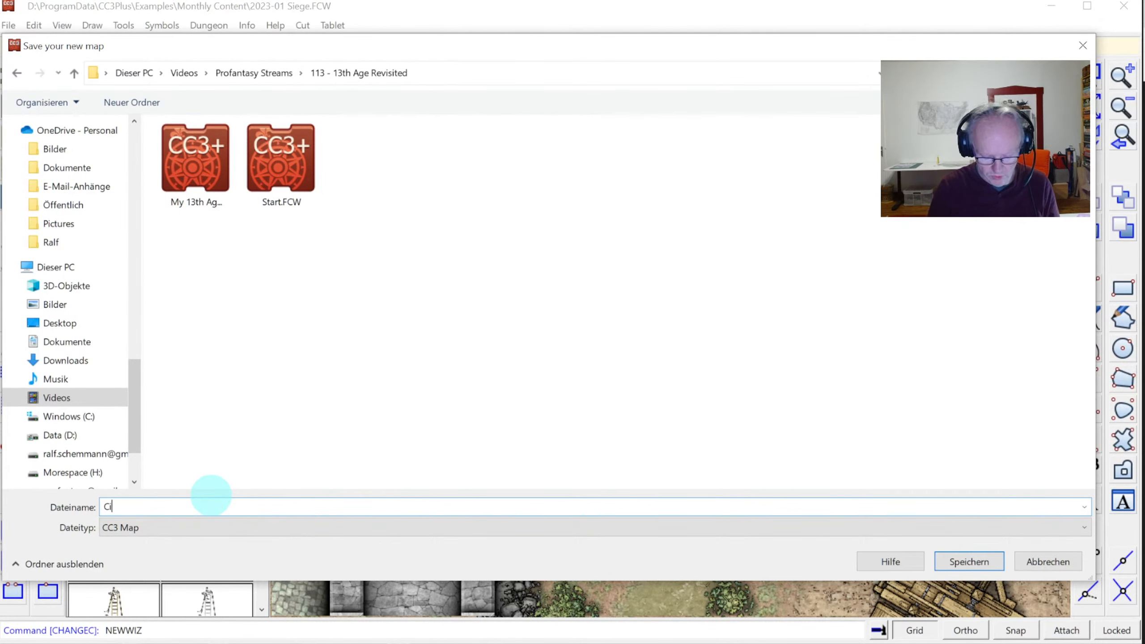
{"action": "type", "text": "ty"}
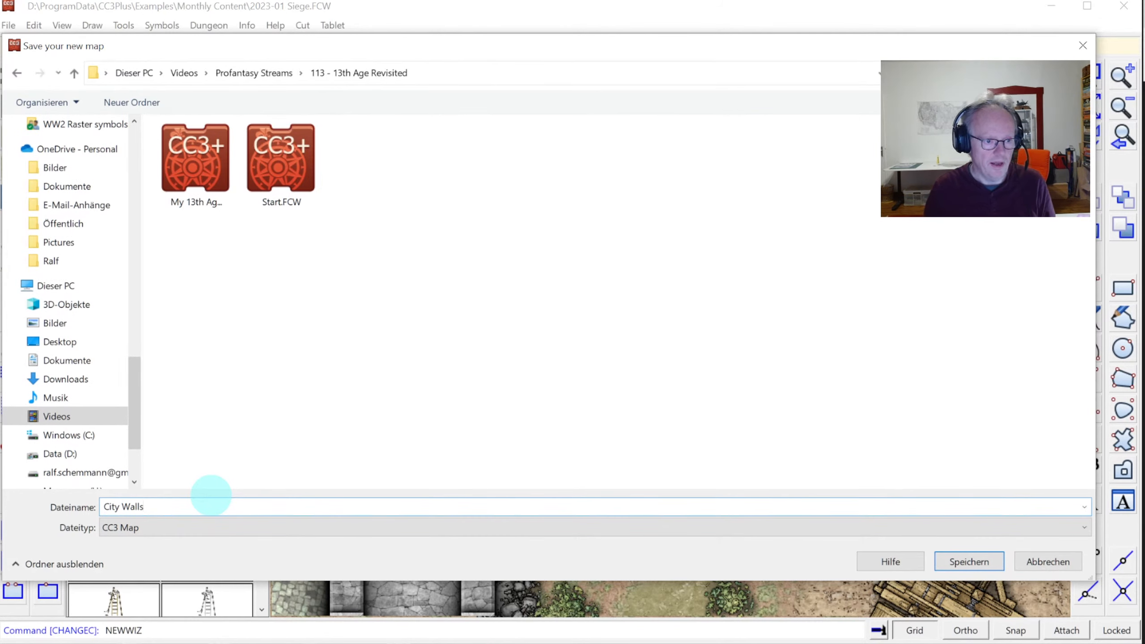
{"action": "type", "text": " Walls"}
{"action": "key", "text": "Return"}
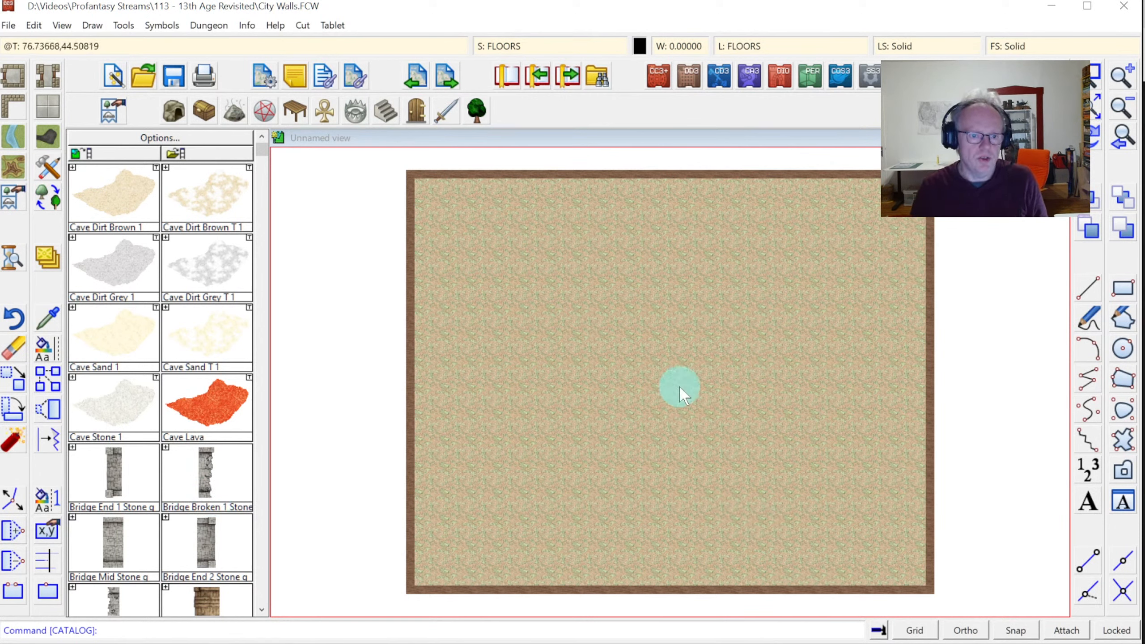
Zoom into the map's left part and turn on Grid and Snap
{"action": "left_click", "coordinate": [1121, 76]}
{"action": "left_click", "coordinate": [388, 259]}
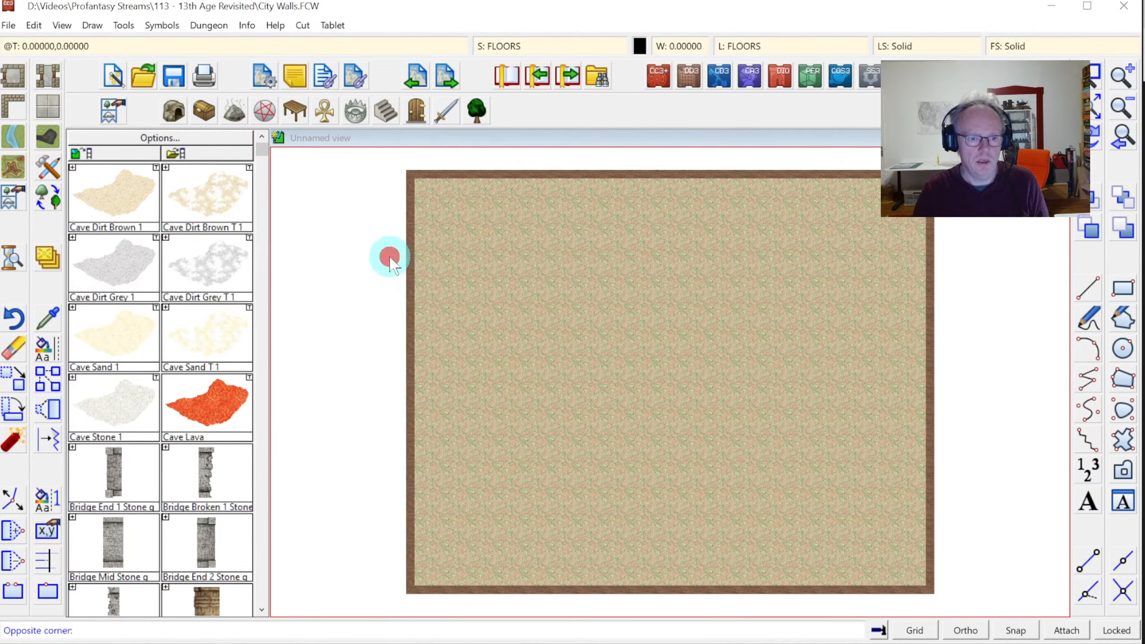
{"action": "left_click", "coordinate": [941, 472]}
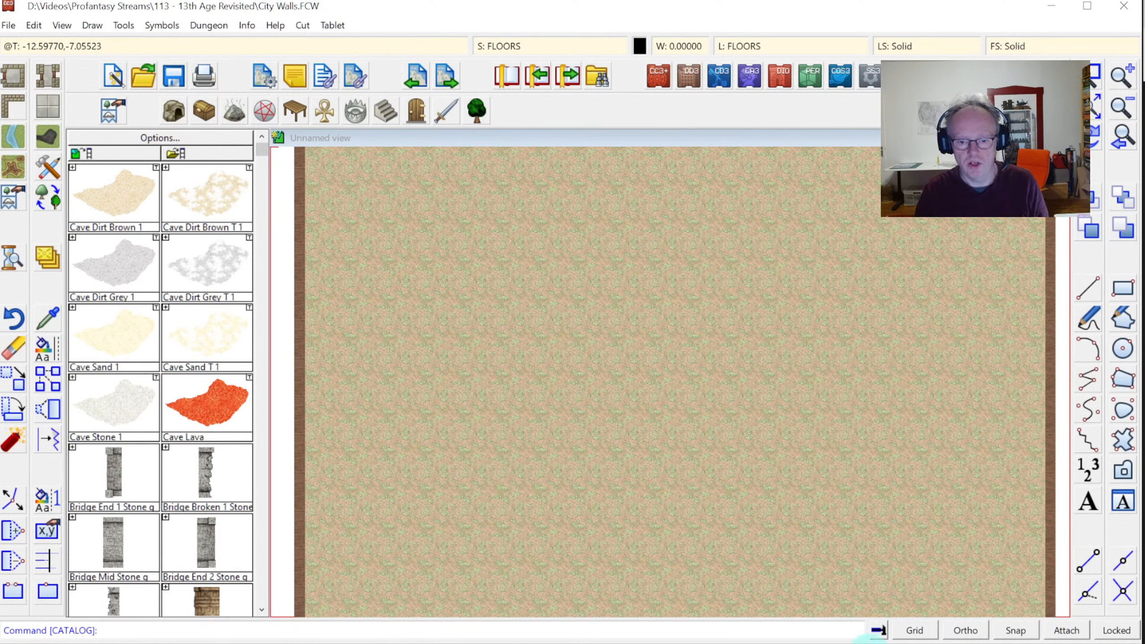
{"action": "left_click", "coordinate": [917, 631]}
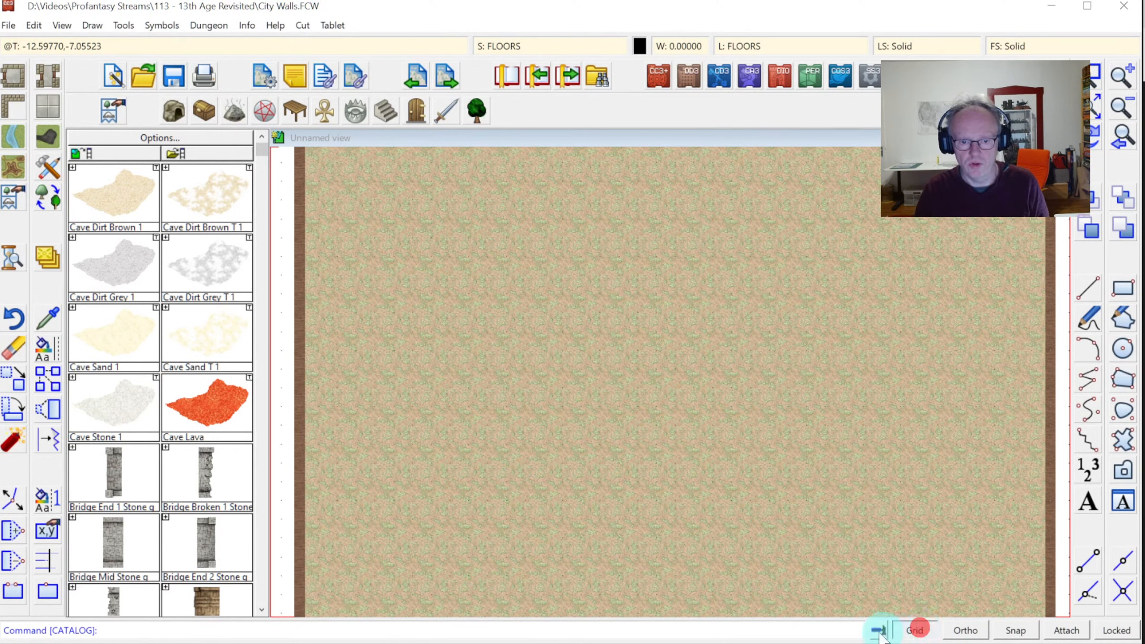
{"action": "left_click", "coordinate": [1018, 632]}
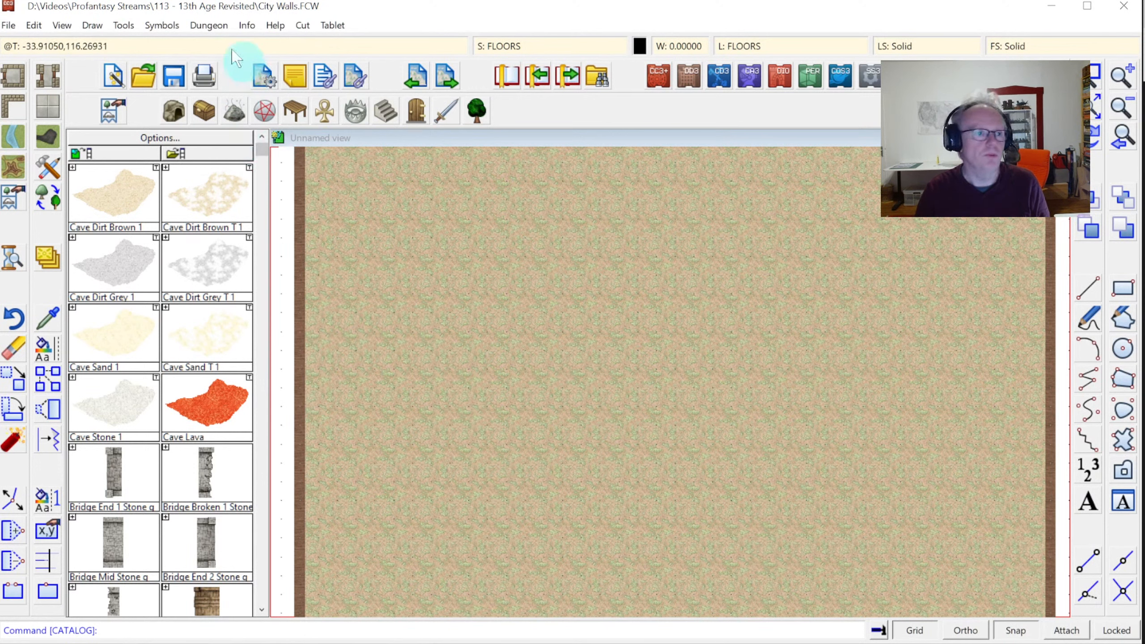
Overlay a square grid with spacing 5 and grid labelling switched off
{"action": "left_click", "coordinate": [91, 26]}
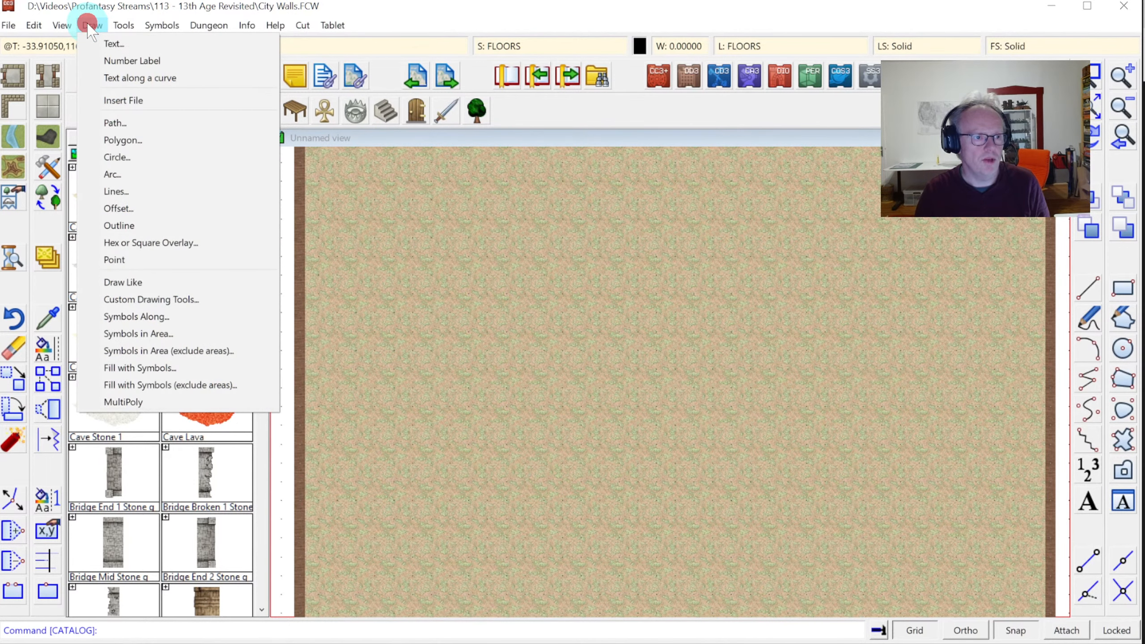
{"action": "left_click", "coordinate": [163, 246]}
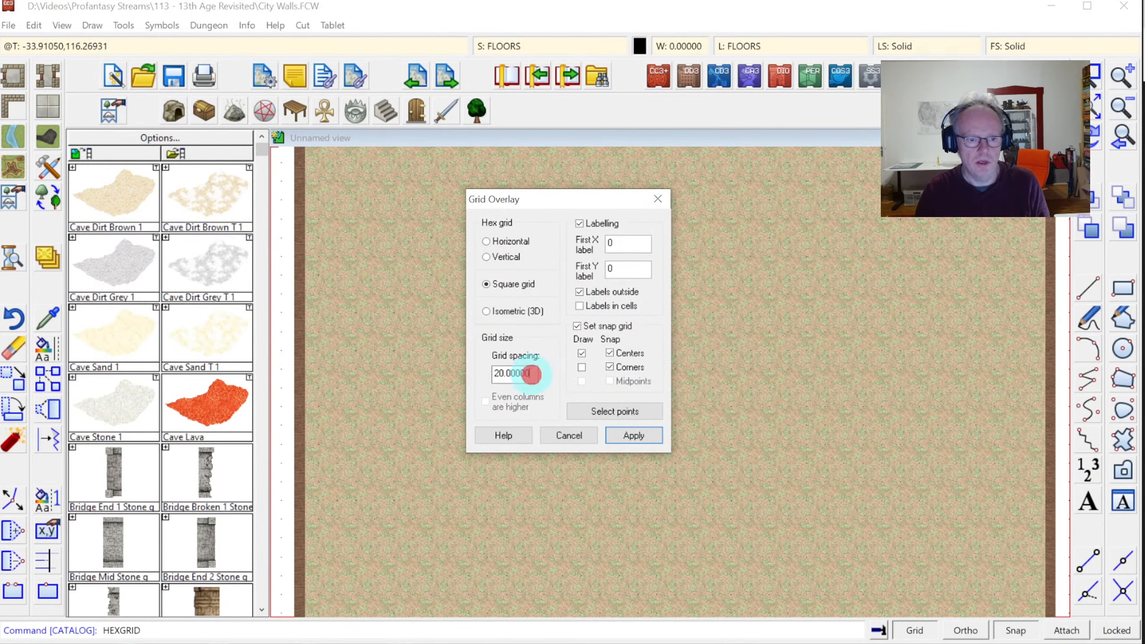
{"action": "double_click", "coordinate": [531, 374]}
{"action": "type", "text": "5"}
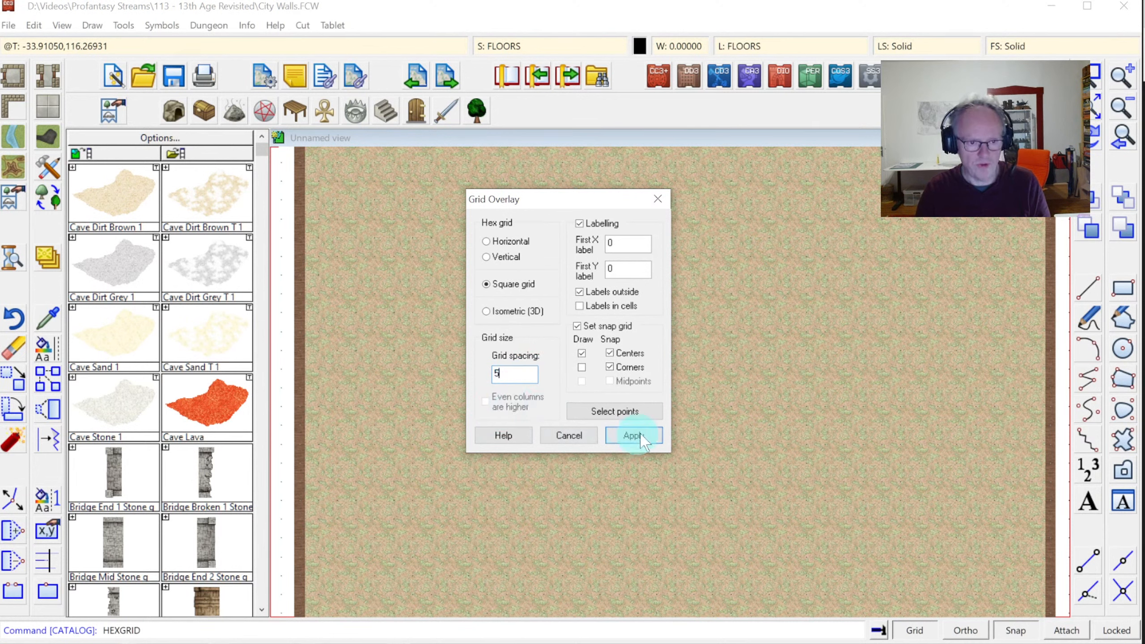
{"action": "left_click", "coordinate": [579, 291]}
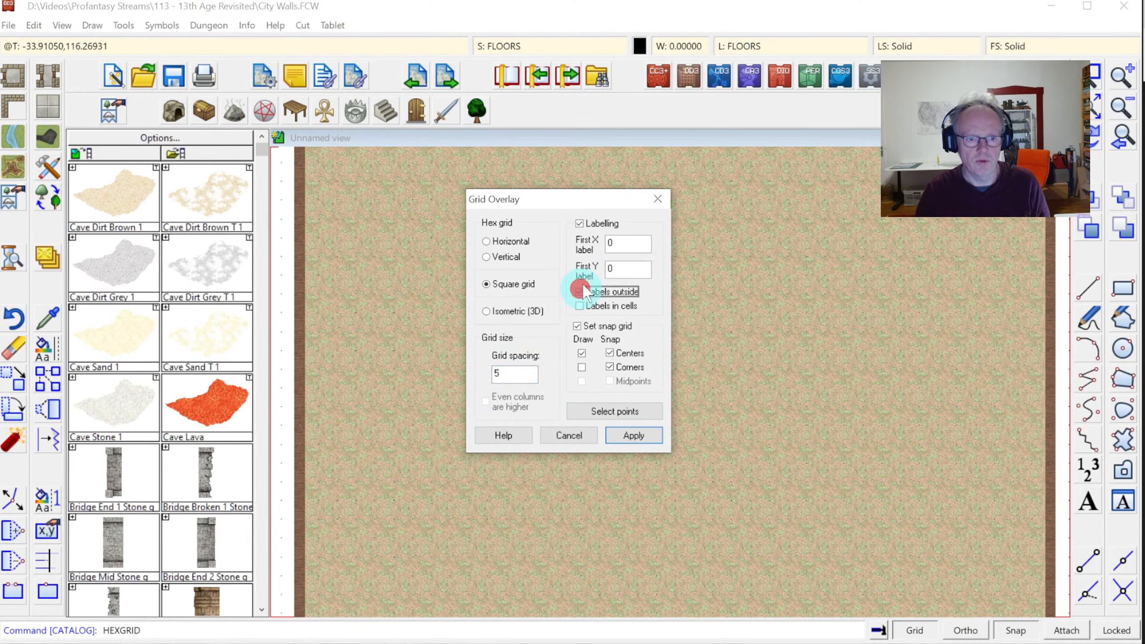
{"action": "left_click", "coordinate": [590, 224]}
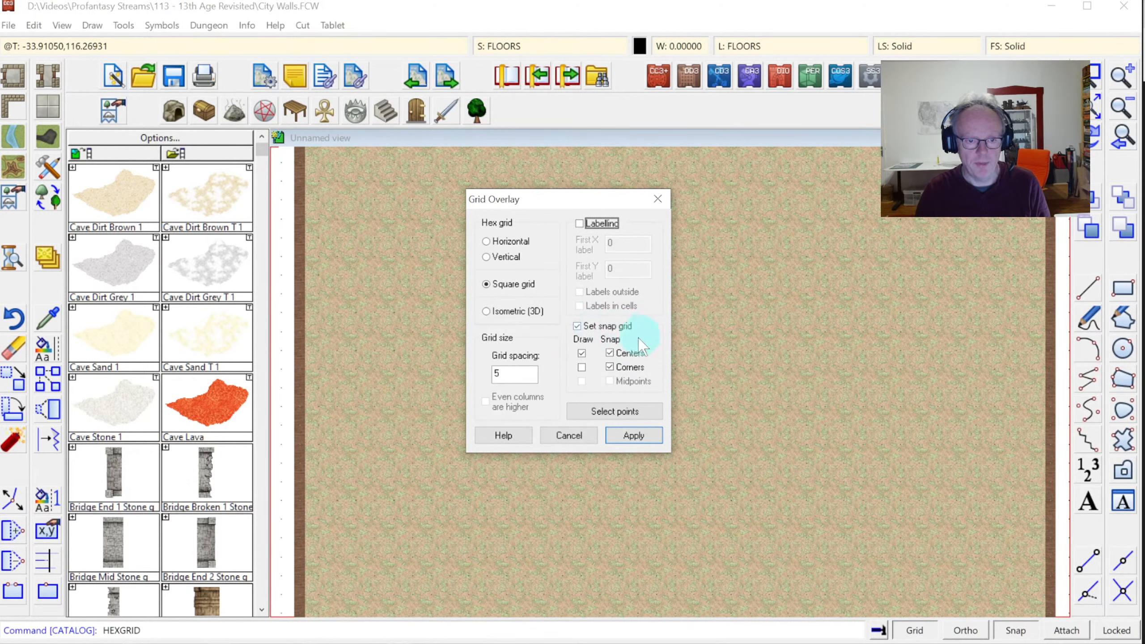
{"action": "left_click", "coordinate": [514, 375]}
{"action": "type", "text": "5"}
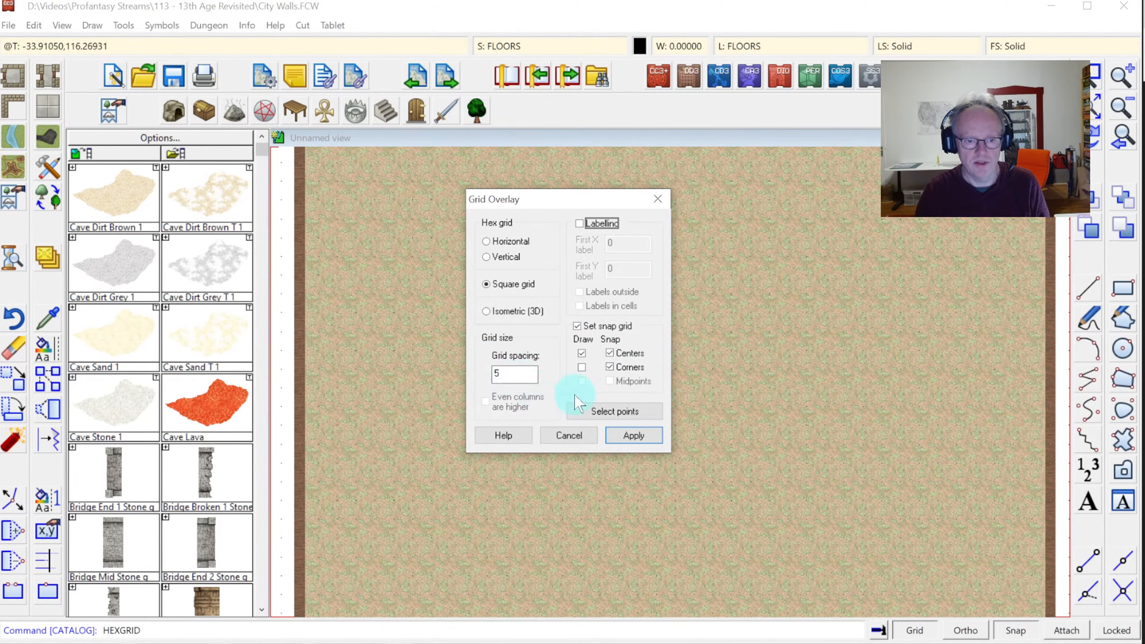
{"action": "left_click", "coordinate": [625, 437]}
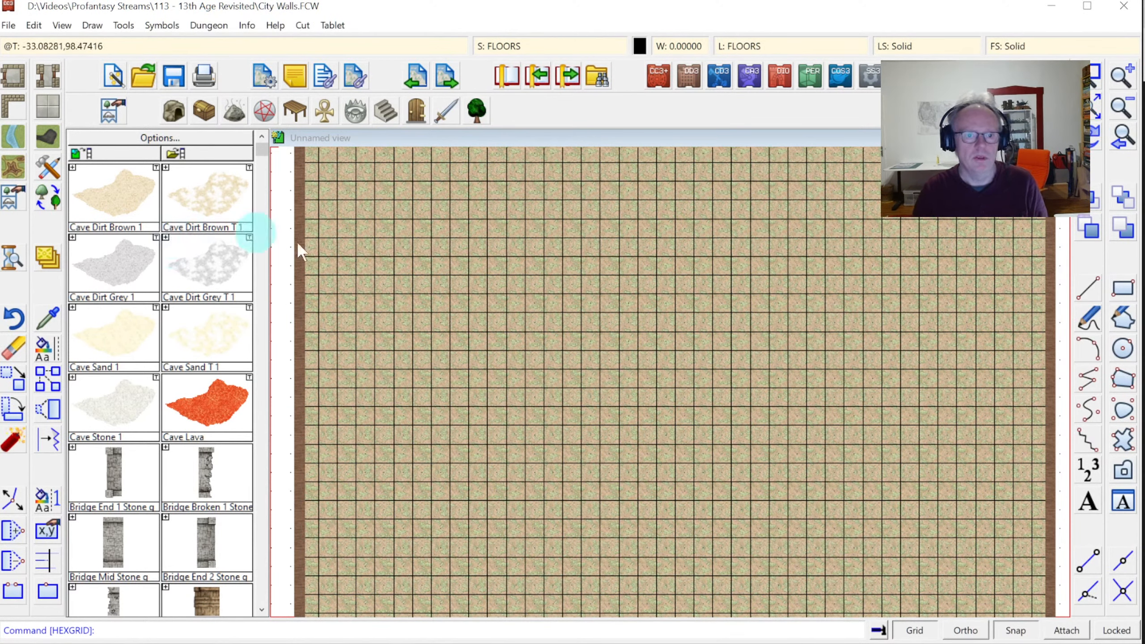
Give the GRID sheet a Transparency effect at 50% opacity
{"action": "left_click", "coordinate": [514, 47]}
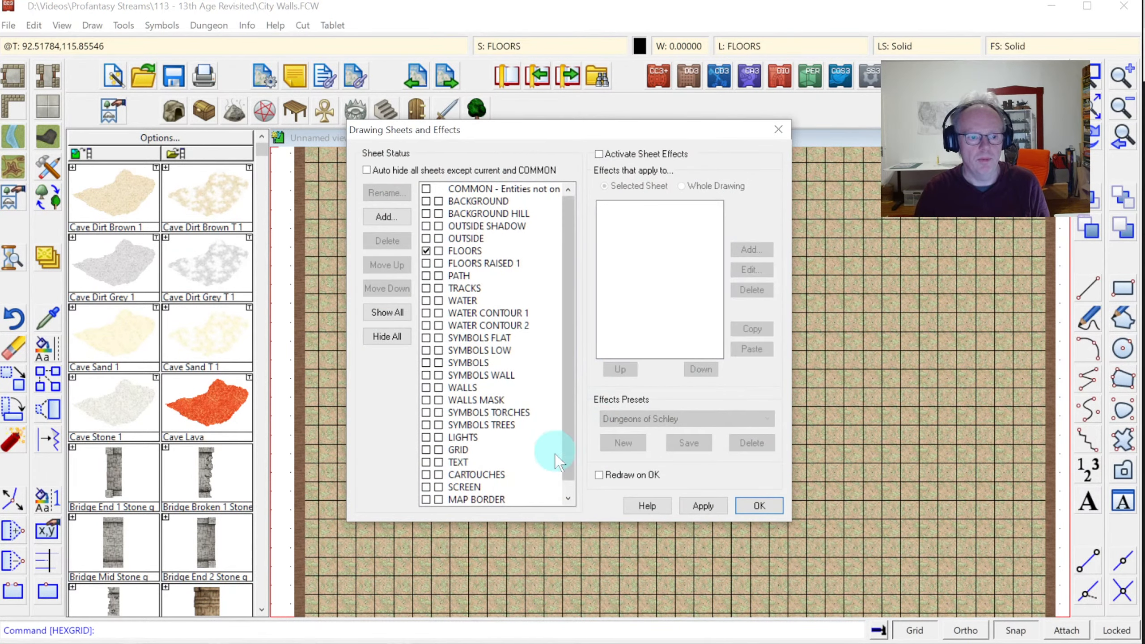
{"action": "left_click", "coordinate": [464, 449]}
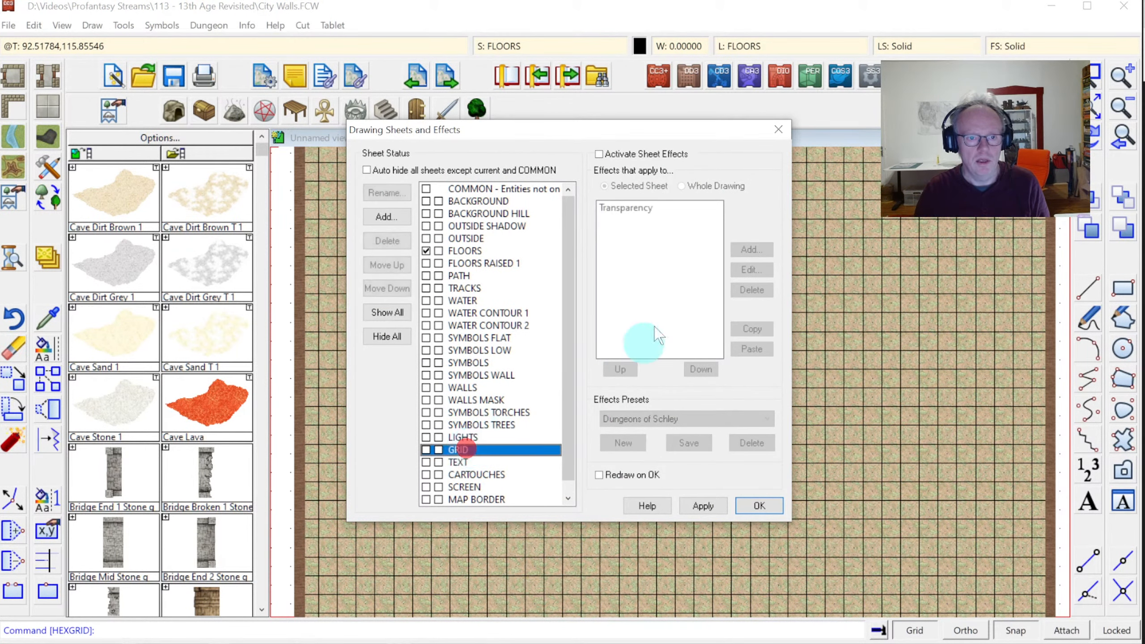
{"action": "left_click", "coordinate": [615, 154]}
{"action": "left_click", "coordinate": [631, 208]}
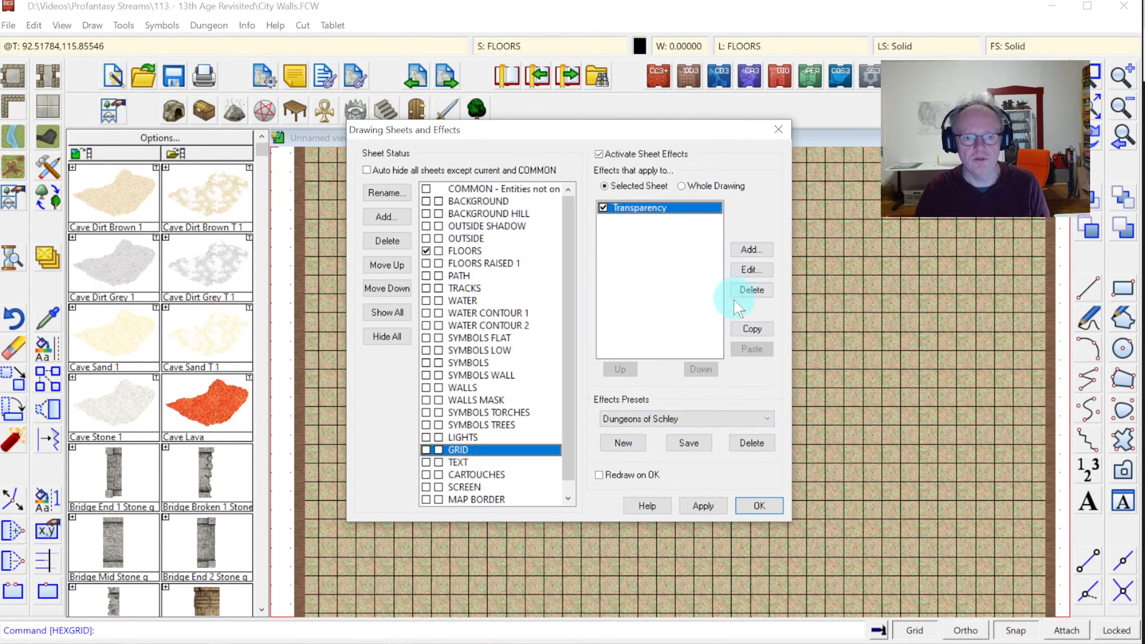
{"action": "left_click", "coordinate": [749, 271]}
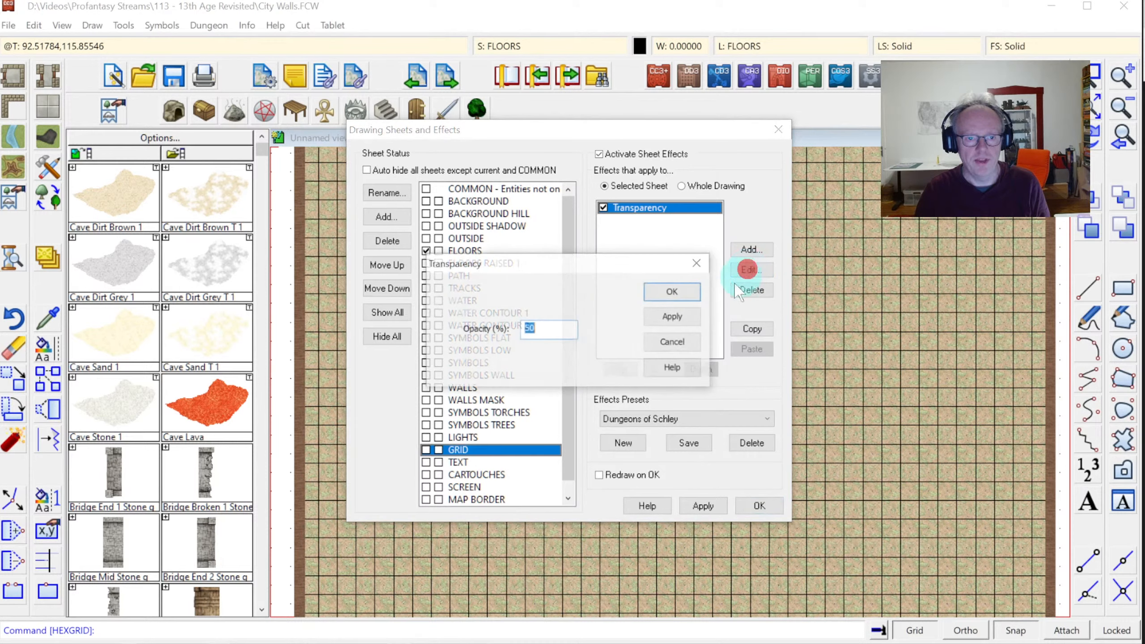
{"action": "left_click_drag", "start_coordinate": [523, 328], "coordinate": [568, 335]}
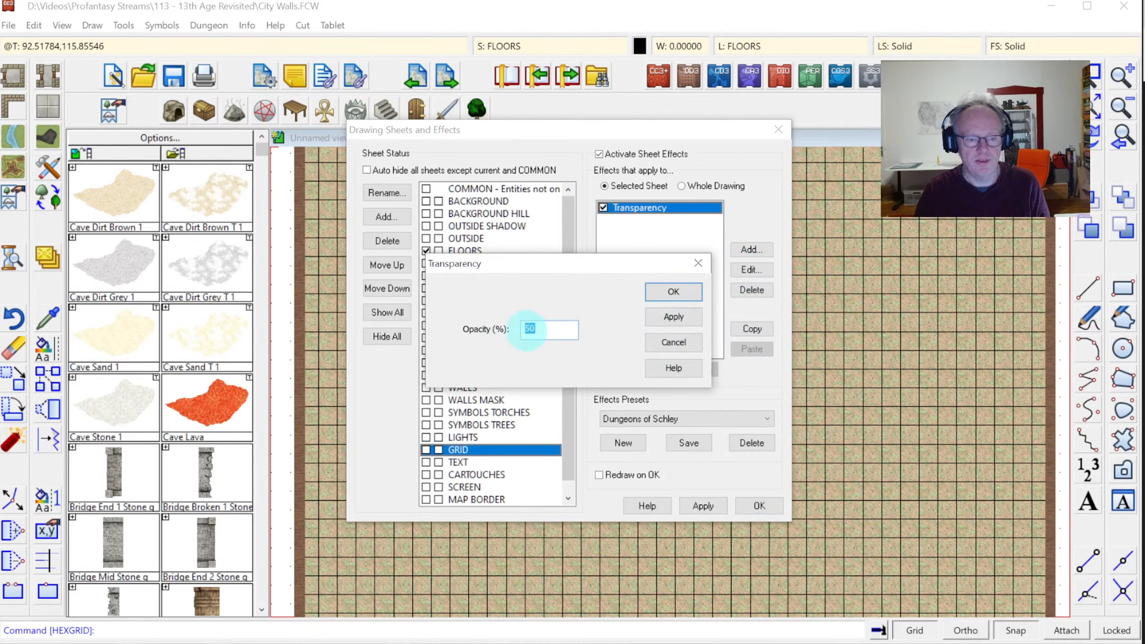
{"action": "left_click", "coordinate": [674, 292]}
{"action": "left_click", "coordinate": [759, 505]}
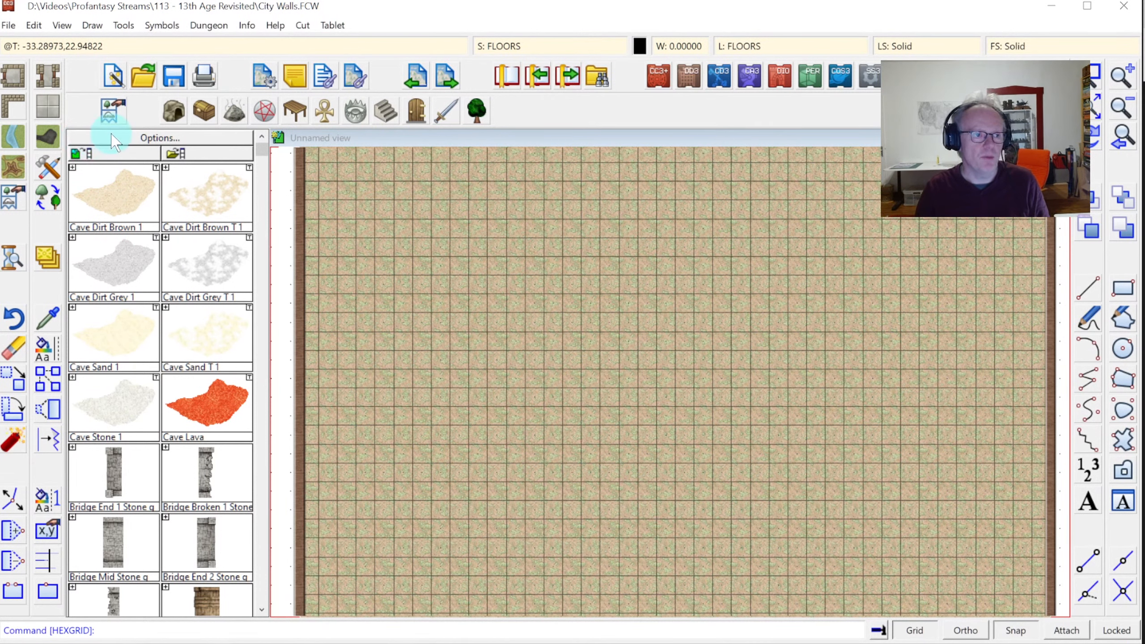
Draw a horizontal 'Wall, Brick Grey, Width 1' wall across the upper map
{"action": "right_click", "coordinate": [13, 110]}
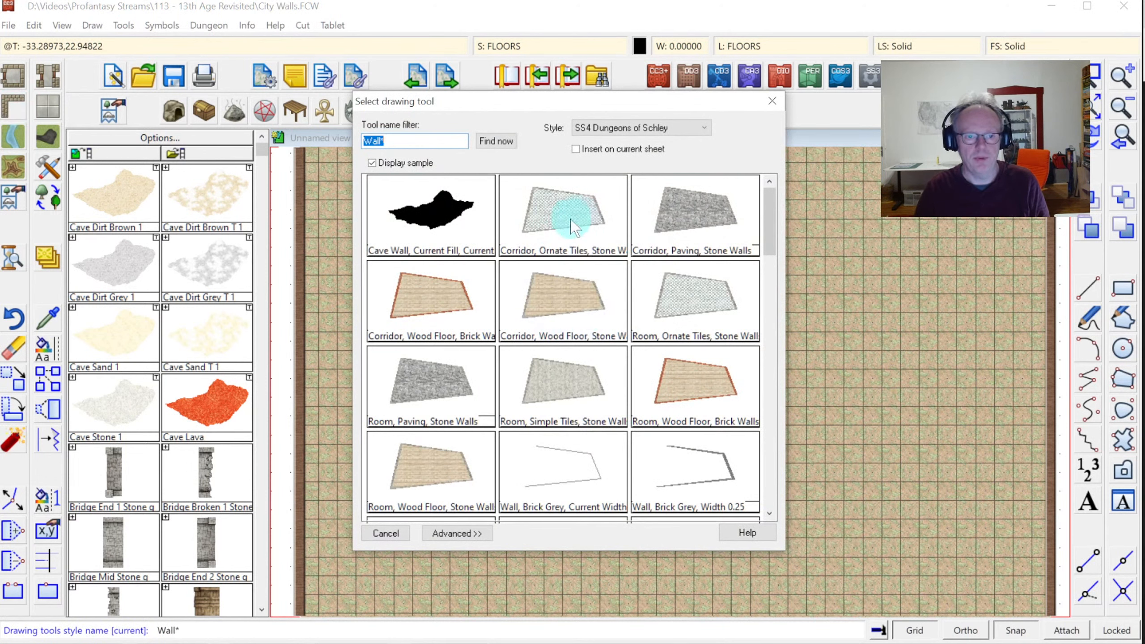
{"action": "left_click_drag", "start_coordinate": [771, 204], "coordinate": [774, 250]}
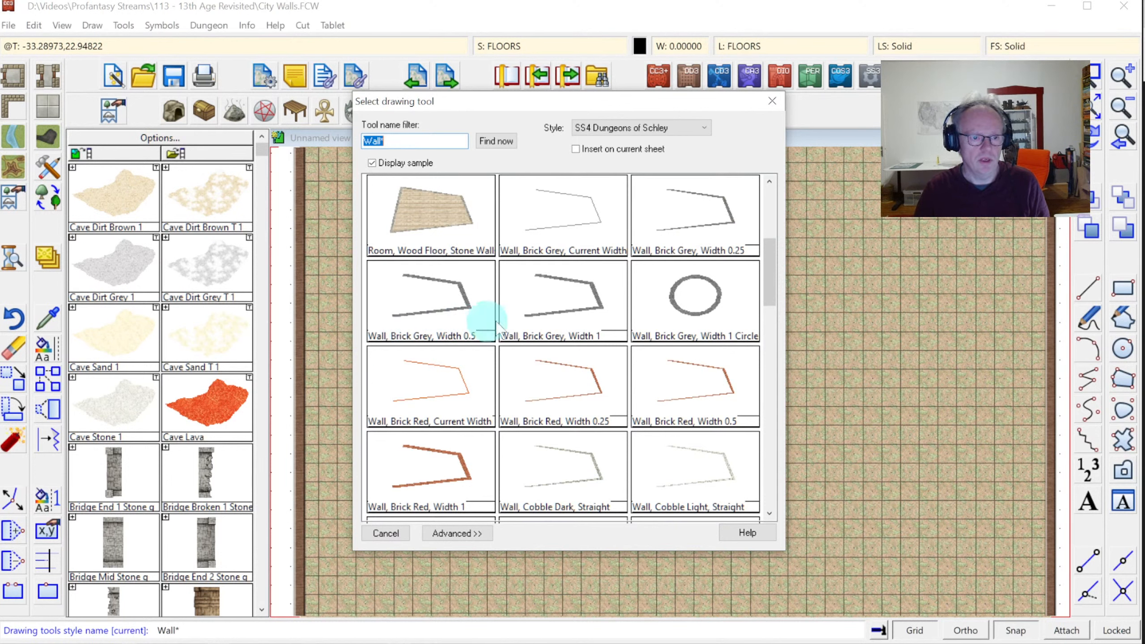
{"action": "left_click", "coordinate": [581, 310]}
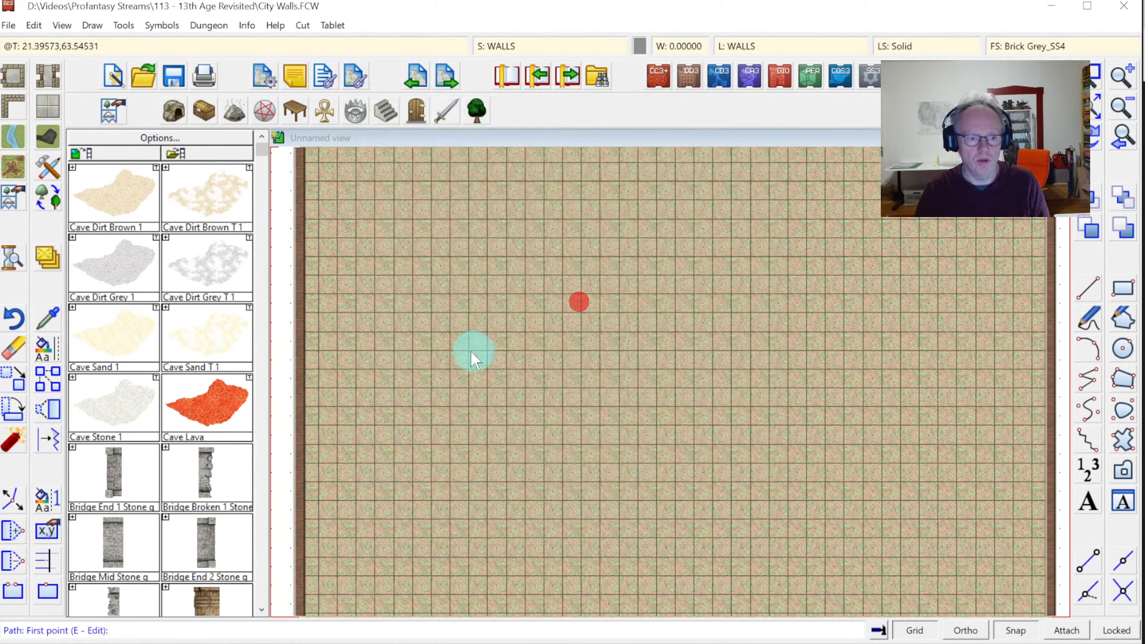
{"action": "left_click", "coordinate": [414, 311]}
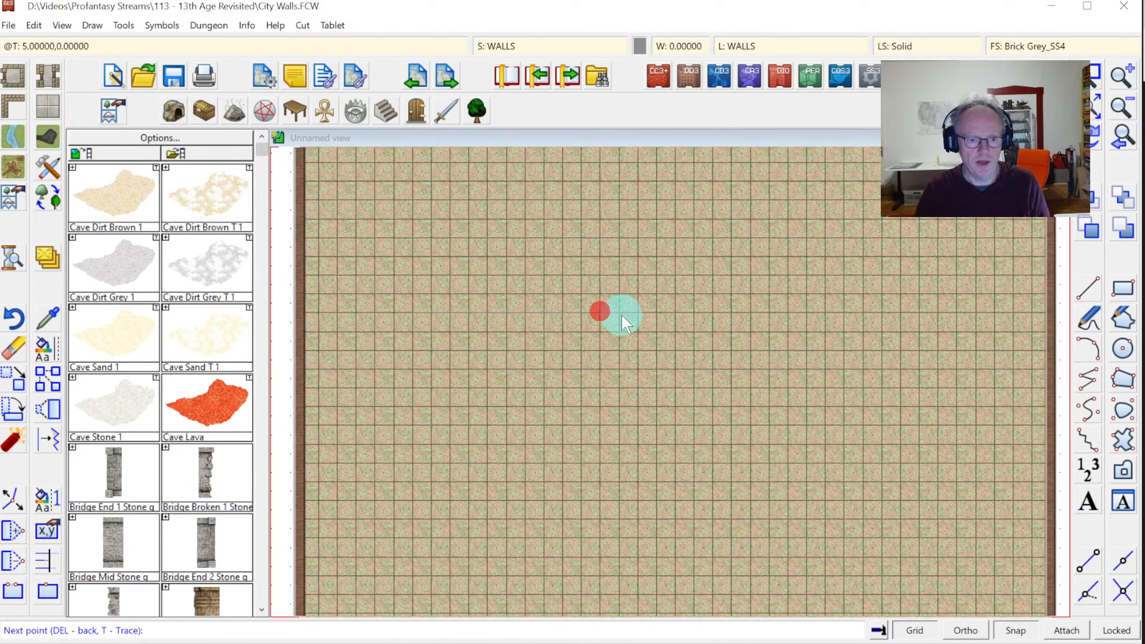
{"action": "right_click", "coordinate": [622, 315]}
{"action": "left_click", "coordinate": [1085, 74]}
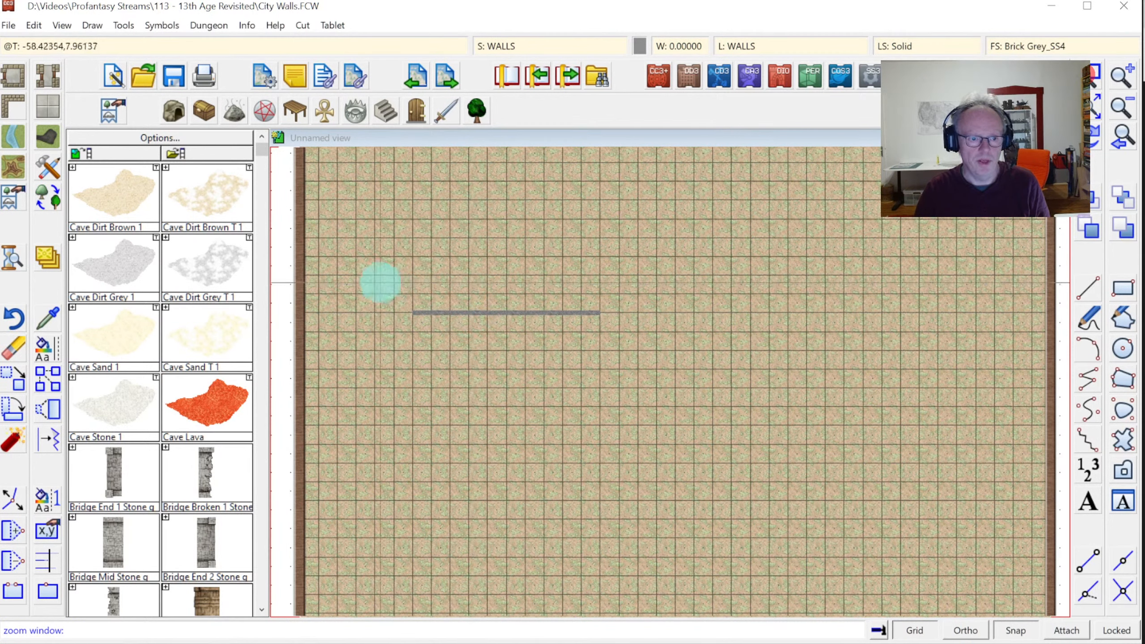
{"action": "left_click", "coordinate": [381, 283]}
{"action": "left_click", "coordinate": [672, 427]}
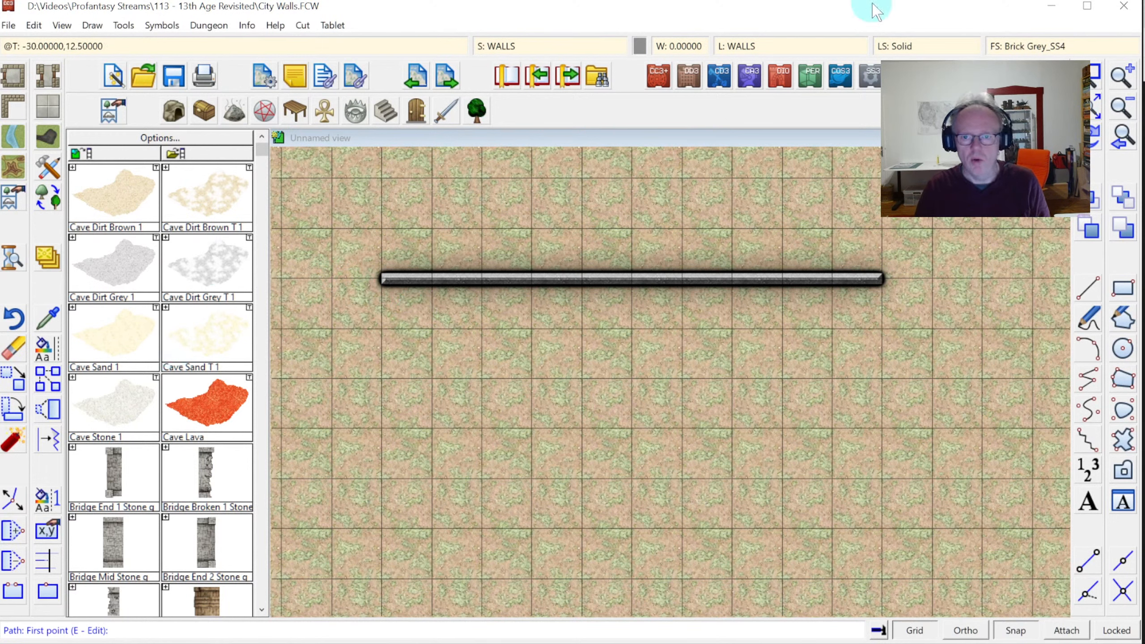
{"action": "left_click", "coordinate": [1121, 108]}
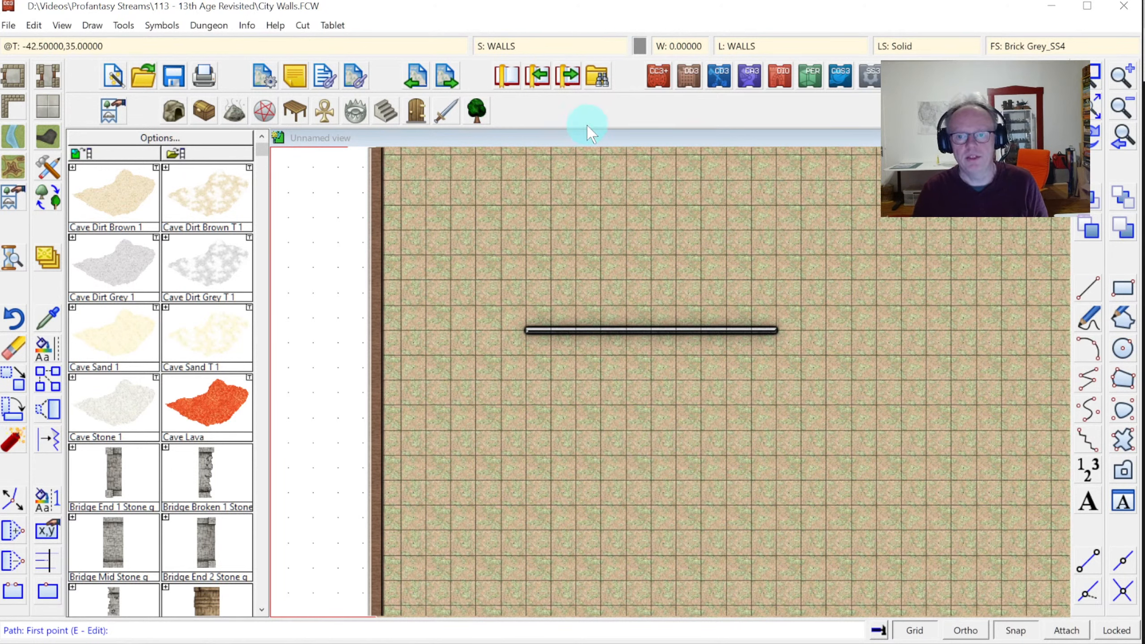
Add a new drawing sheet named WALLS CITY
{"action": "left_click", "coordinate": [498, 47]}
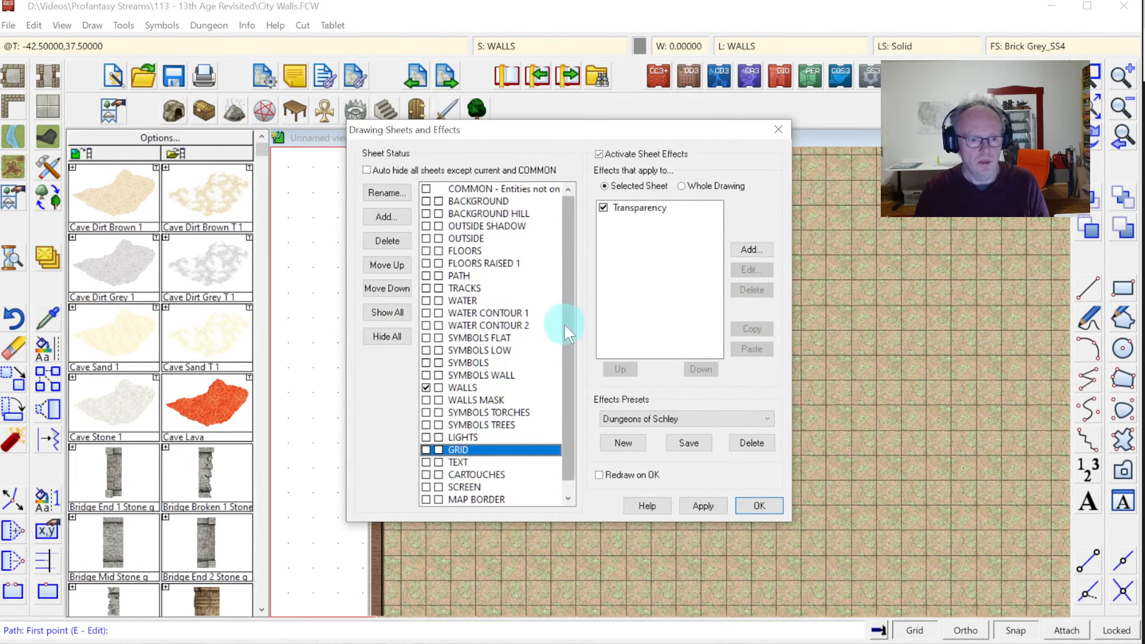
{"action": "left_click", "coordinate": [471, 389]}
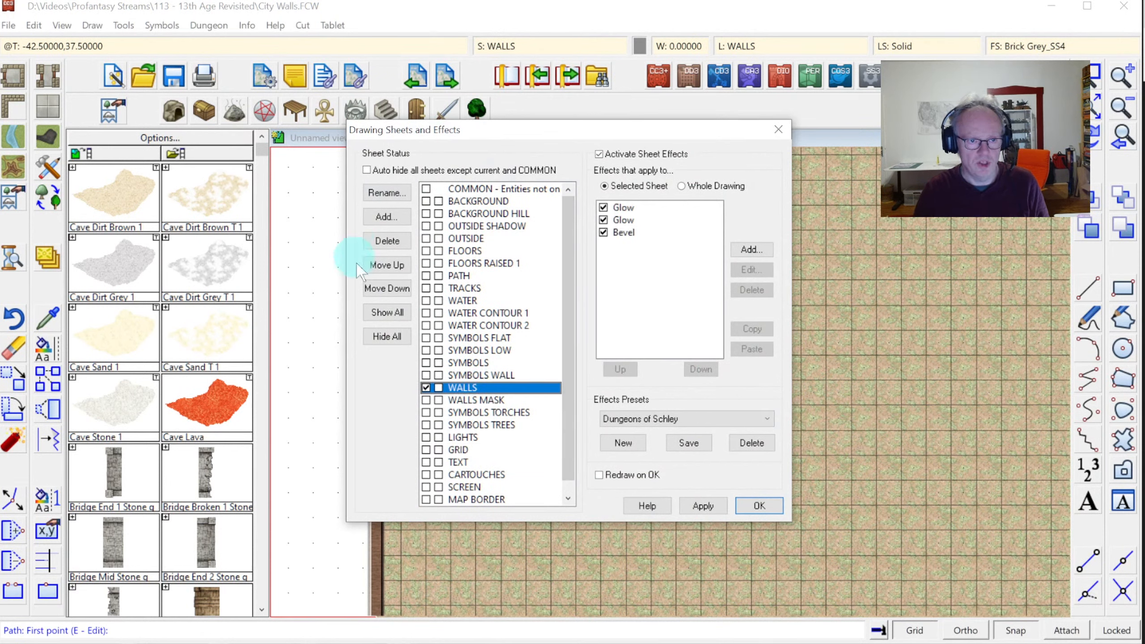
{"action": "left_click", "coordinate": [386, 217]}
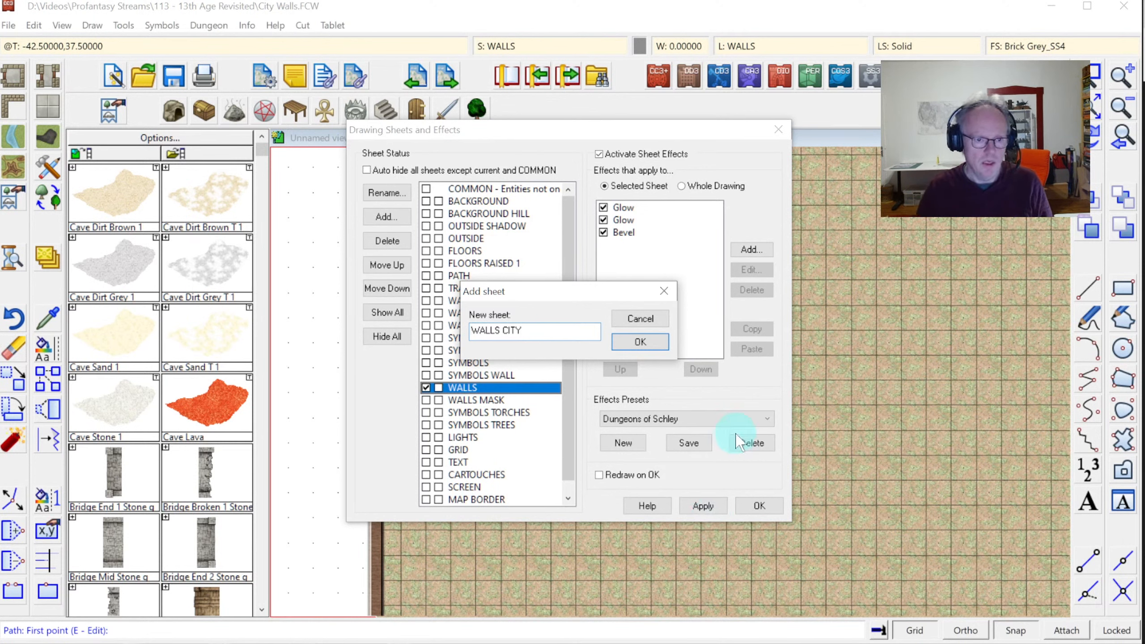
{"action": "left_click", "coordinate": [644, 343]}
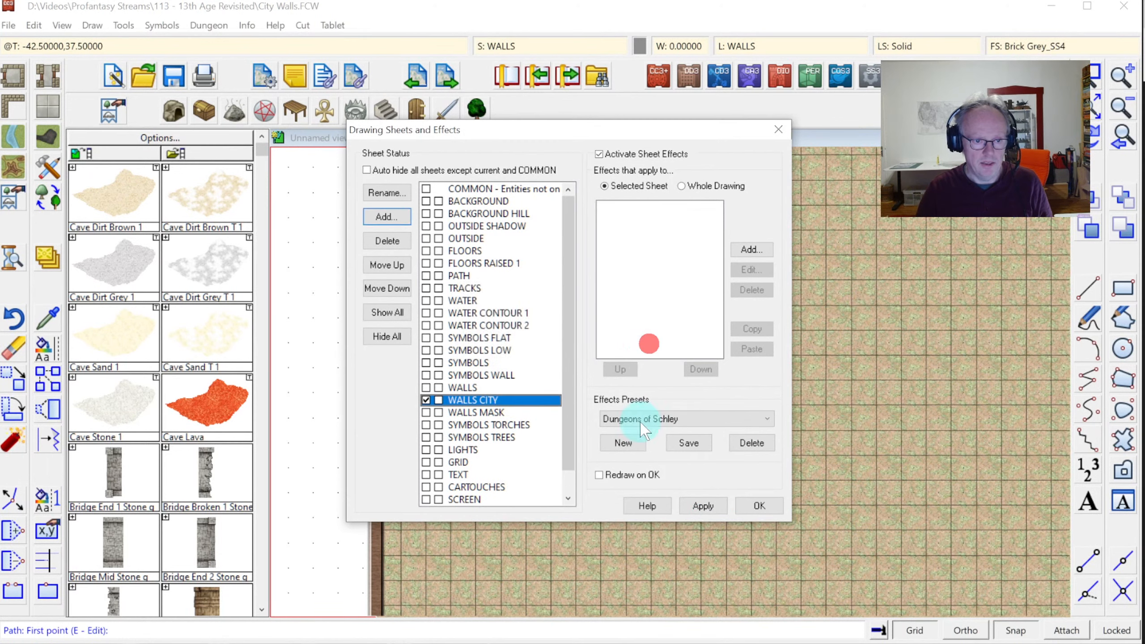
Copy the Glow, Glow and Bevel effects from WALLS onto WALLS CITY, making it current
{"action": "left_click", "coordinate": [467, 387]}
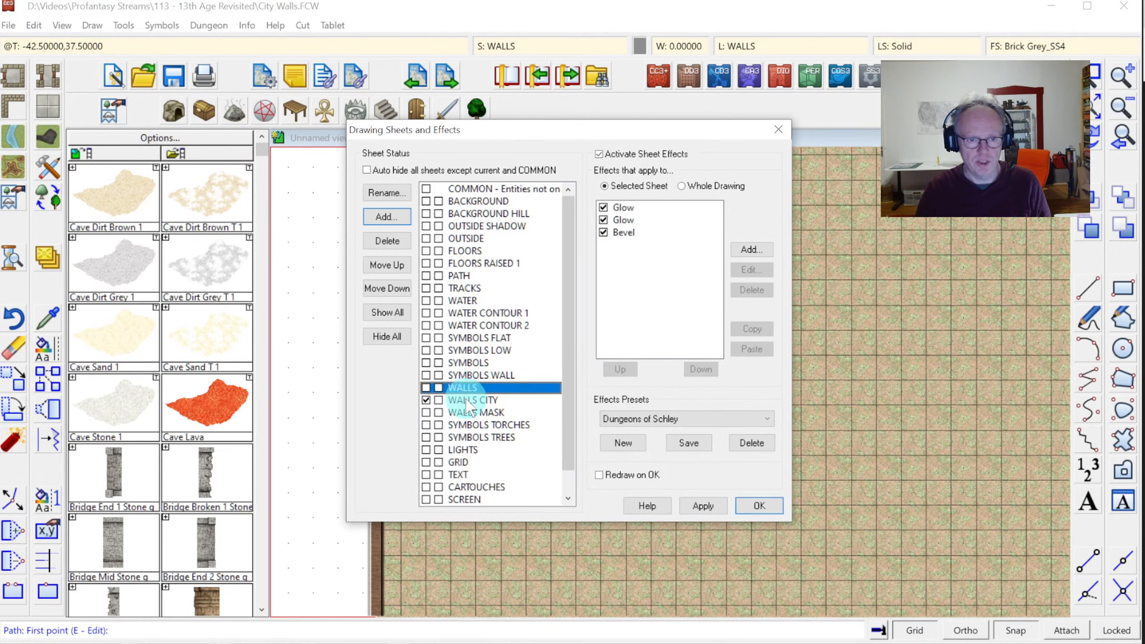
{"action": "left_click", "coordinate": [467, 402]}
{"action": "left_click", "coordinate": [467, 388]}
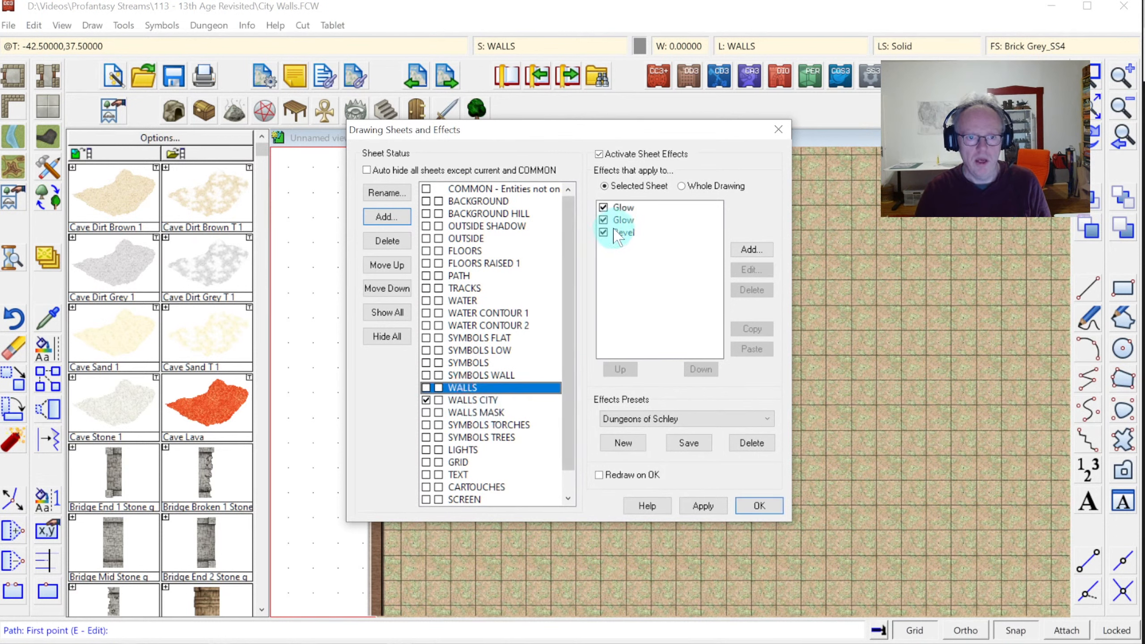
{"action": "left_click", "coordinate": [622, 208]}
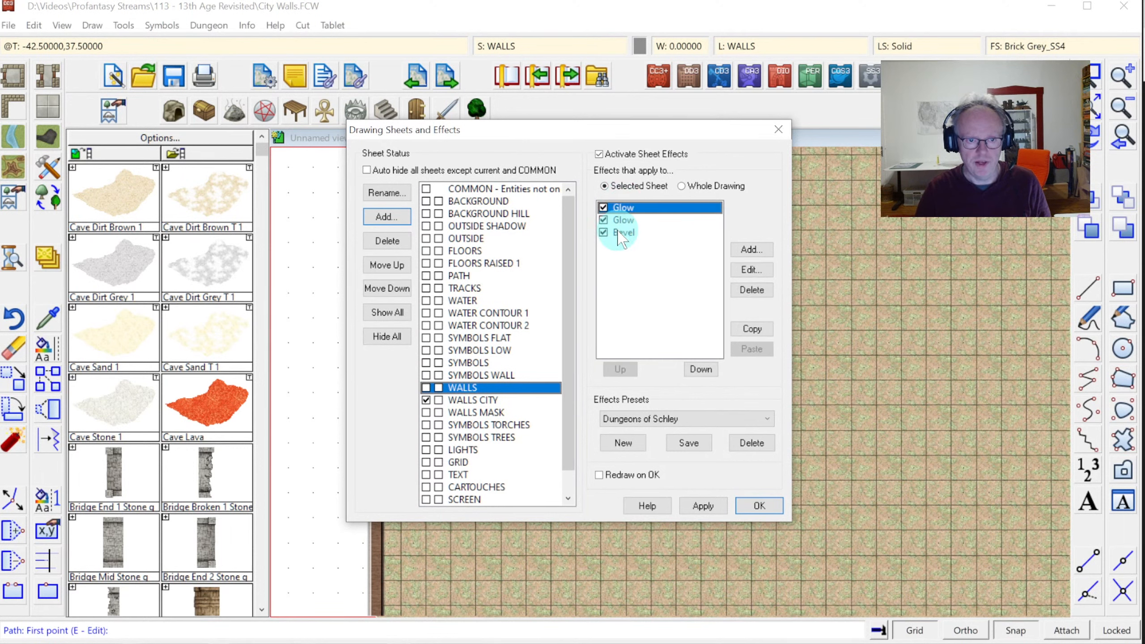
{"action": "left_click", "coordinate": [620, 234], "text": "shift"}
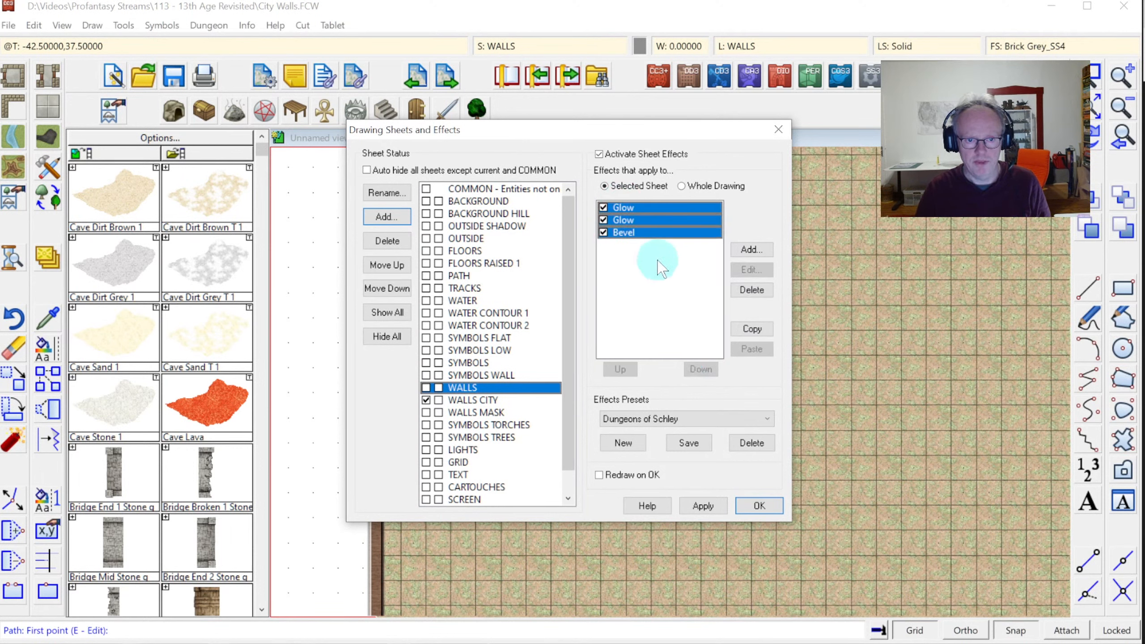
{"action": "left_click", "coordinate": [755, 329]}
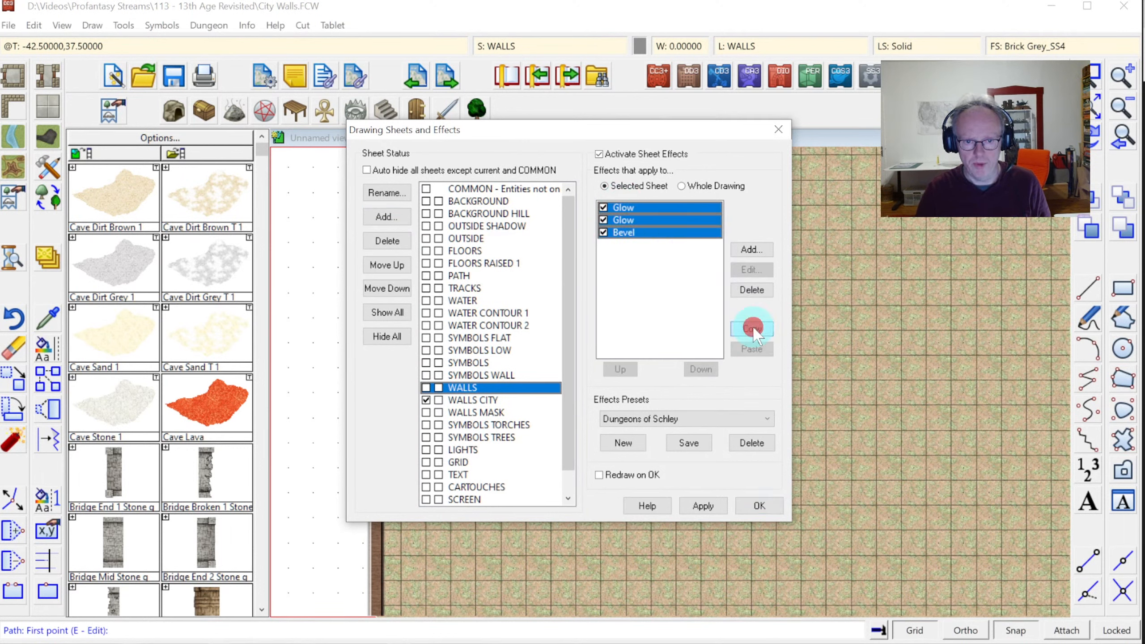
{"action": "left_click", "coordinate": [485, 400]}
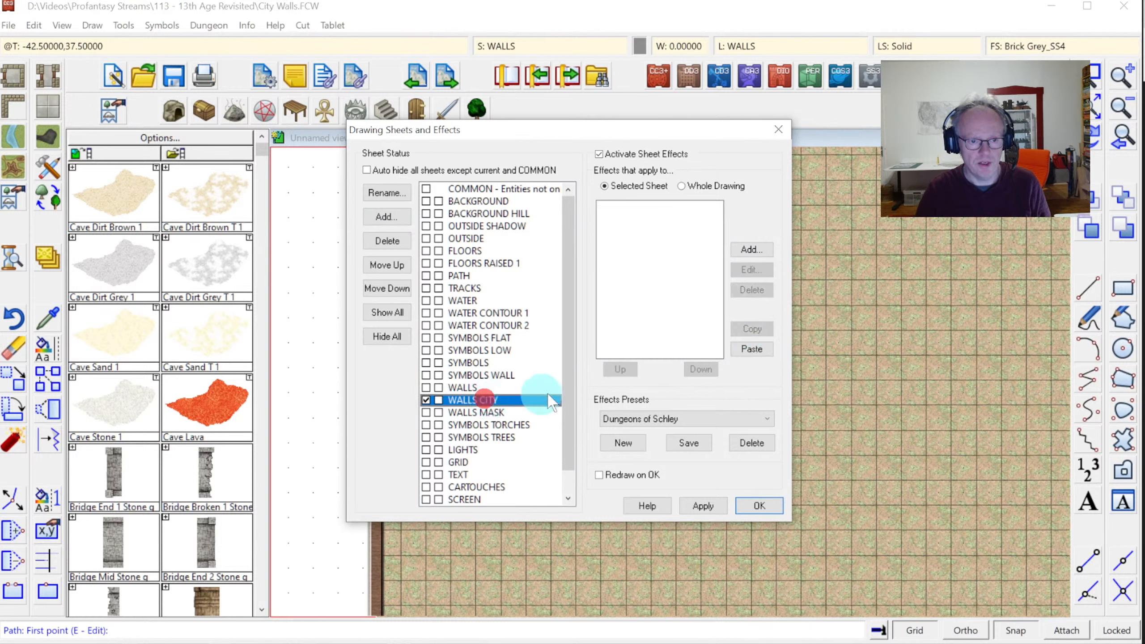
{"action": "left_click", "coordinate": [752, 348]}
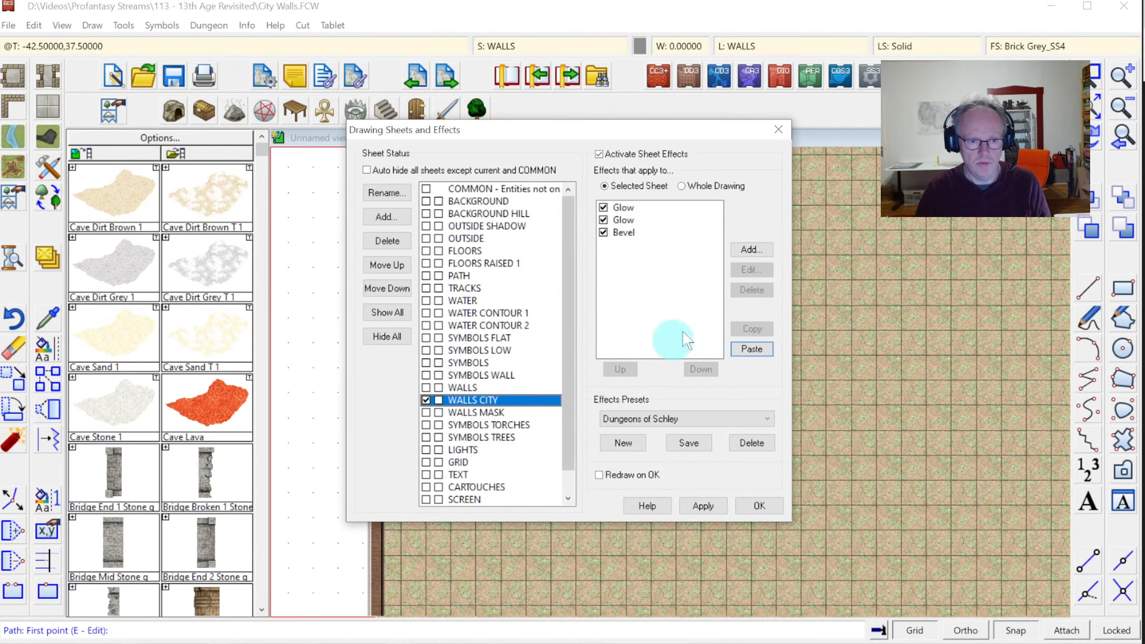
{"action": "left_click", "coordinate": [749, 508]}
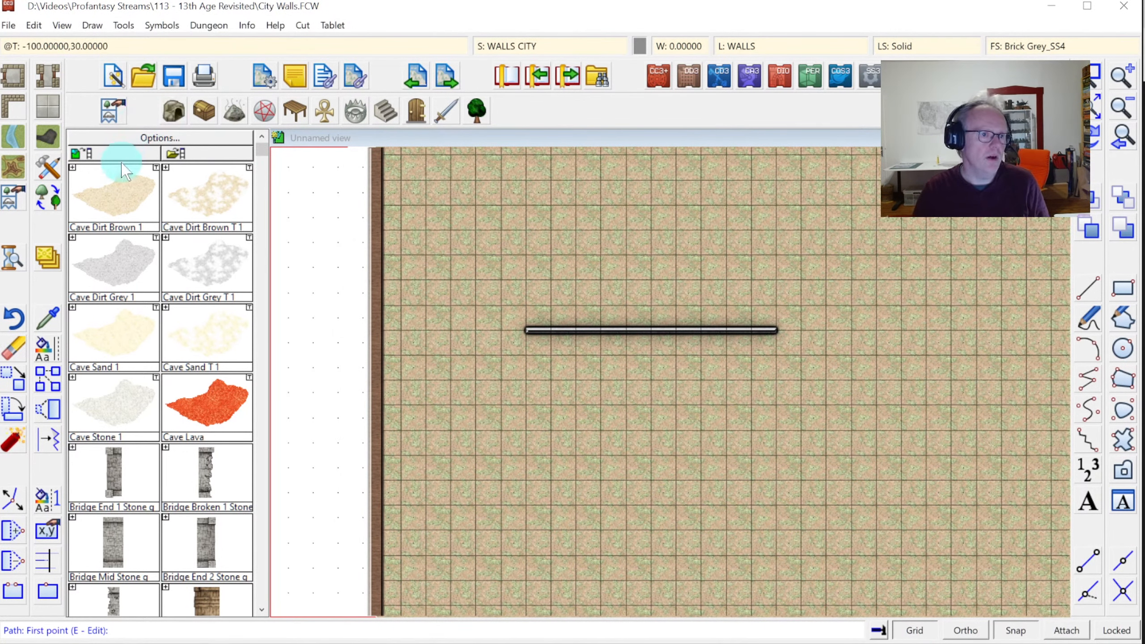
Select the 'Wall, Brick Grey, Current Width' tool in the advanced drawing tool editor
{"action": "right_click", "coordinate": [10, 109]}
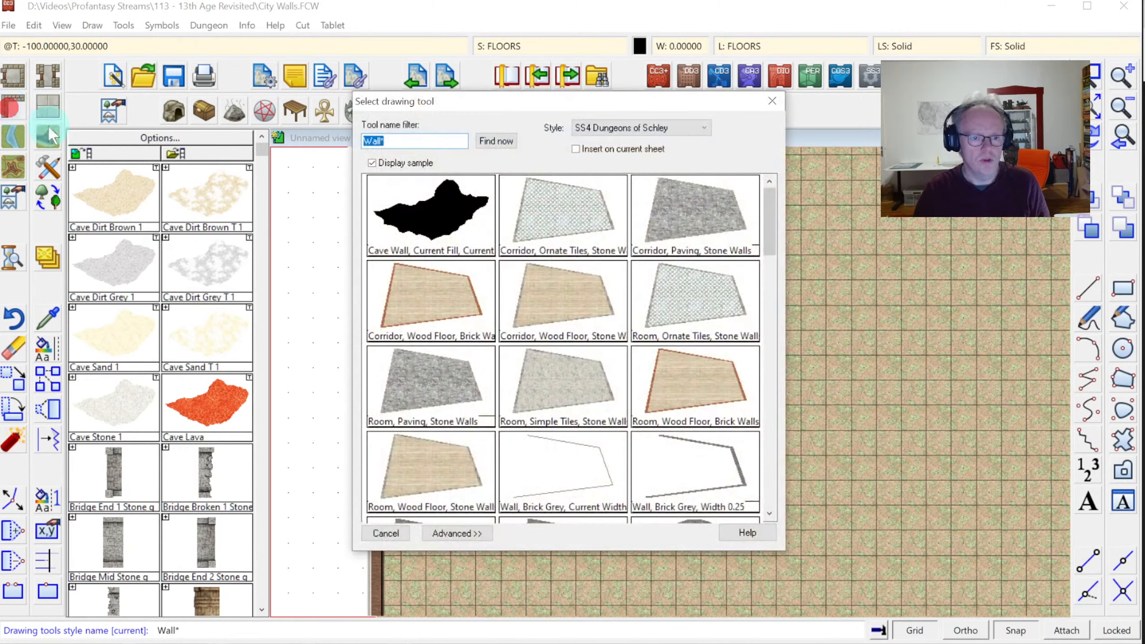
{"action": "left_click_drag", "start_coordinate": [772, 198], "coordinate": [764, 301]}
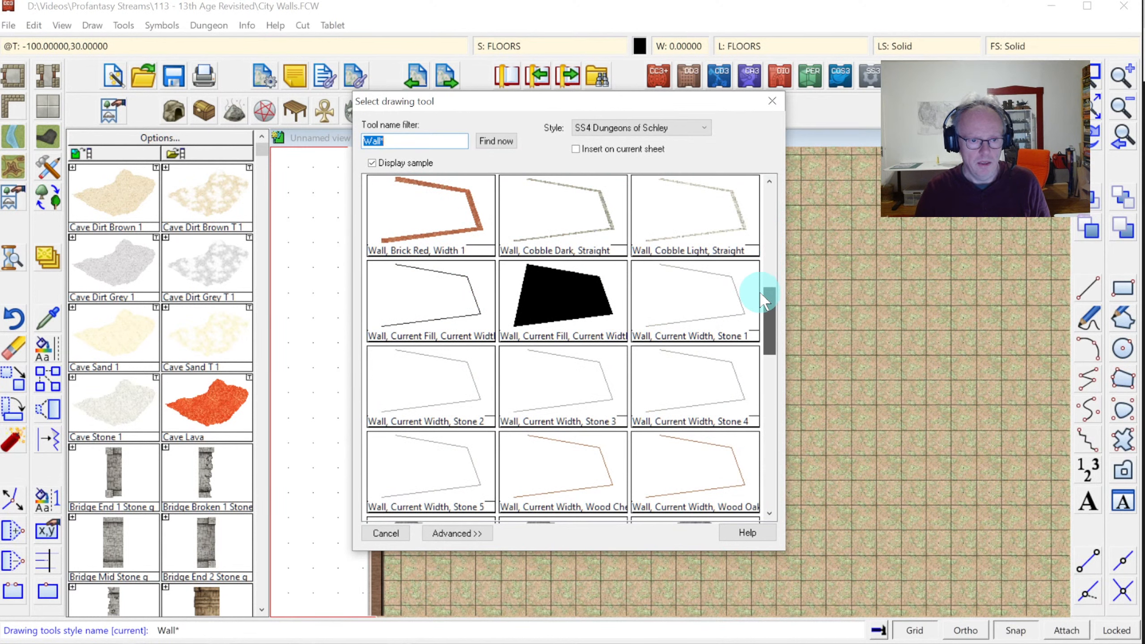
{"action": "left_click", "coordinate": [564, 301]}
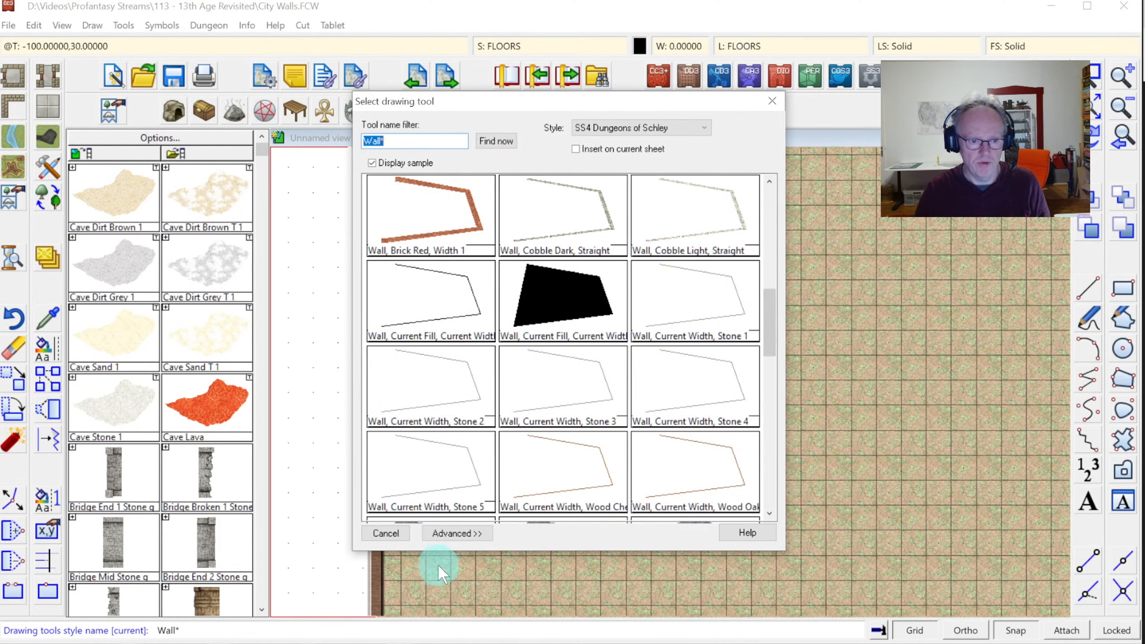
{"action": "left_click", "coordinate": [456, 534]}
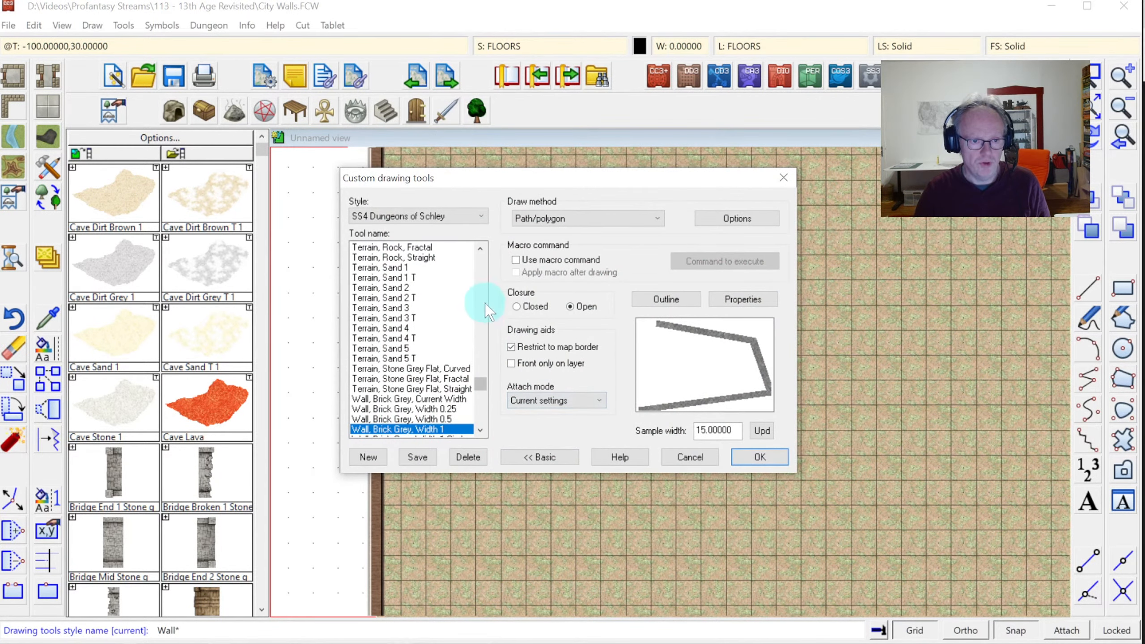
{"action": "left_click", "coordinate": [446, 399]}
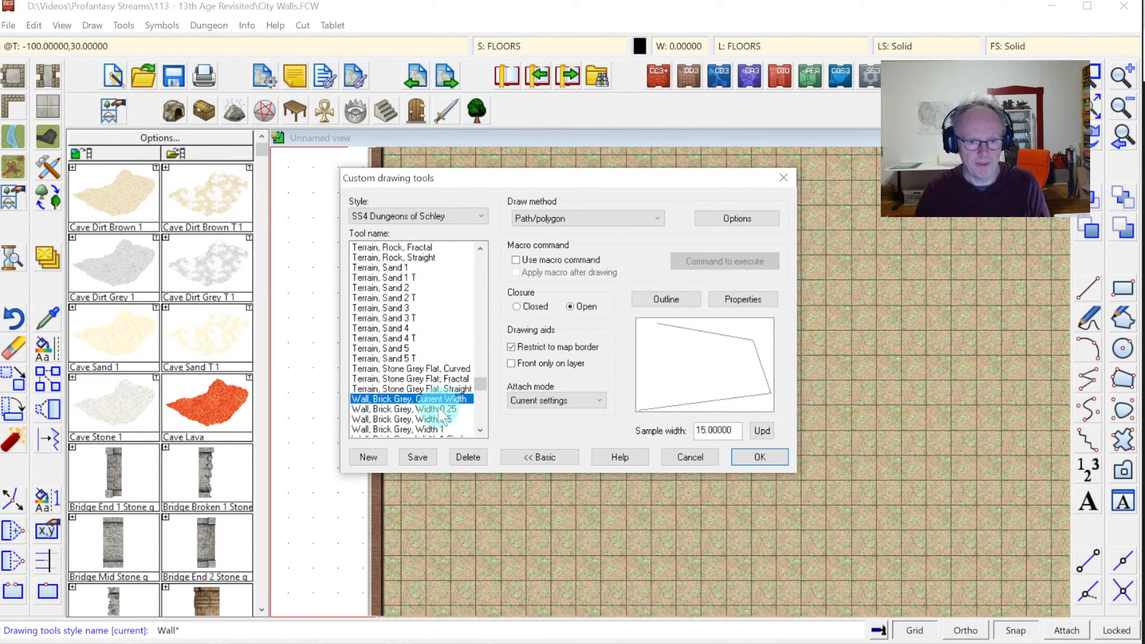
{"action": "left_click", "coordinate": [480, 429]}
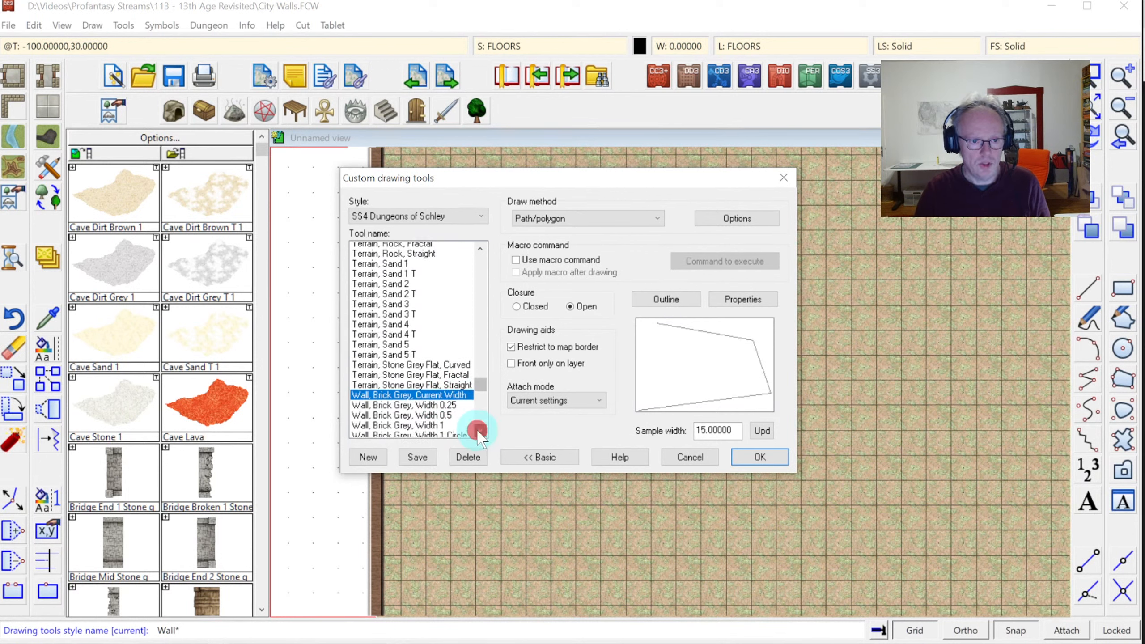
{"action": "left_click", "coordinate": [480, 429]}
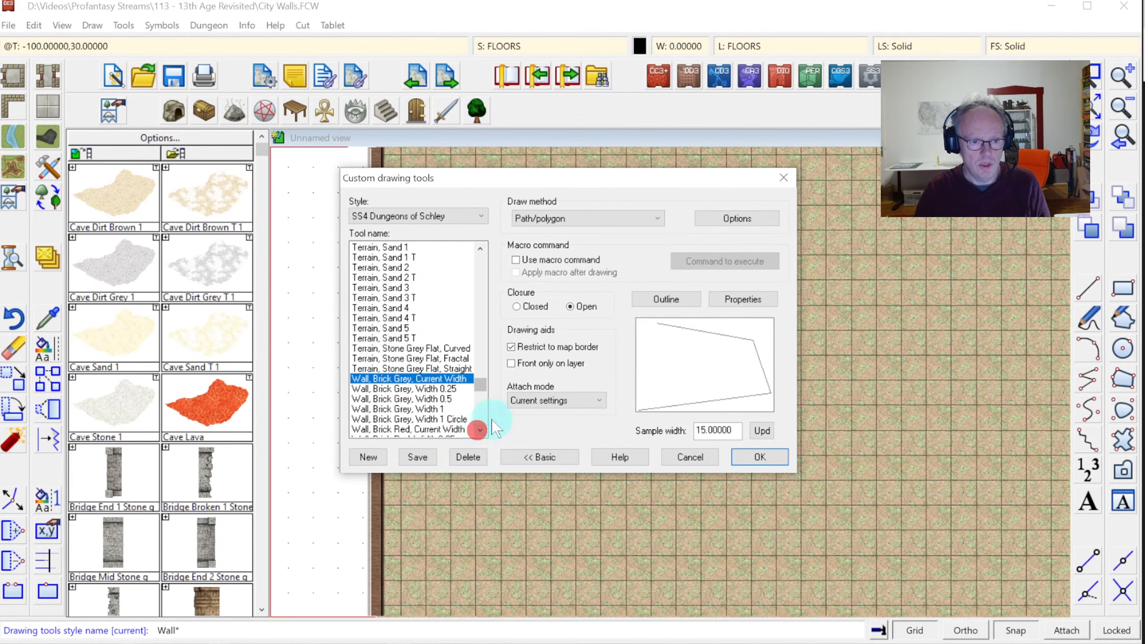
Set the tool to draw closed polygons on WALLS and save the settings
{"action": "left_click", "coordinate": [734, 302]}
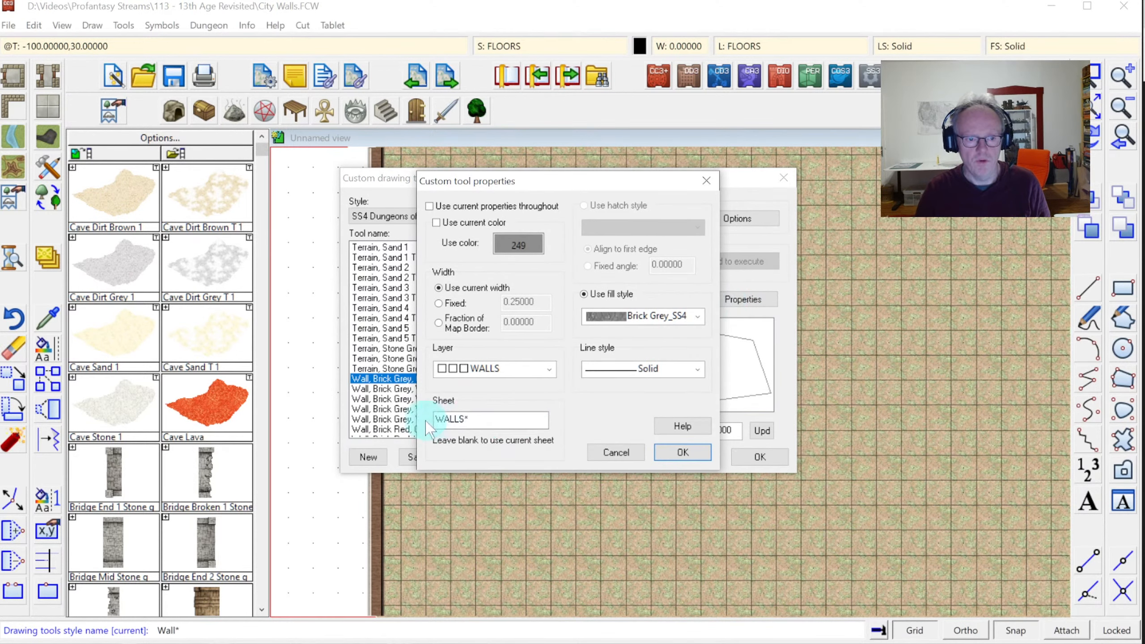
{"action": "left_click", "coordinate": [496, 421]}
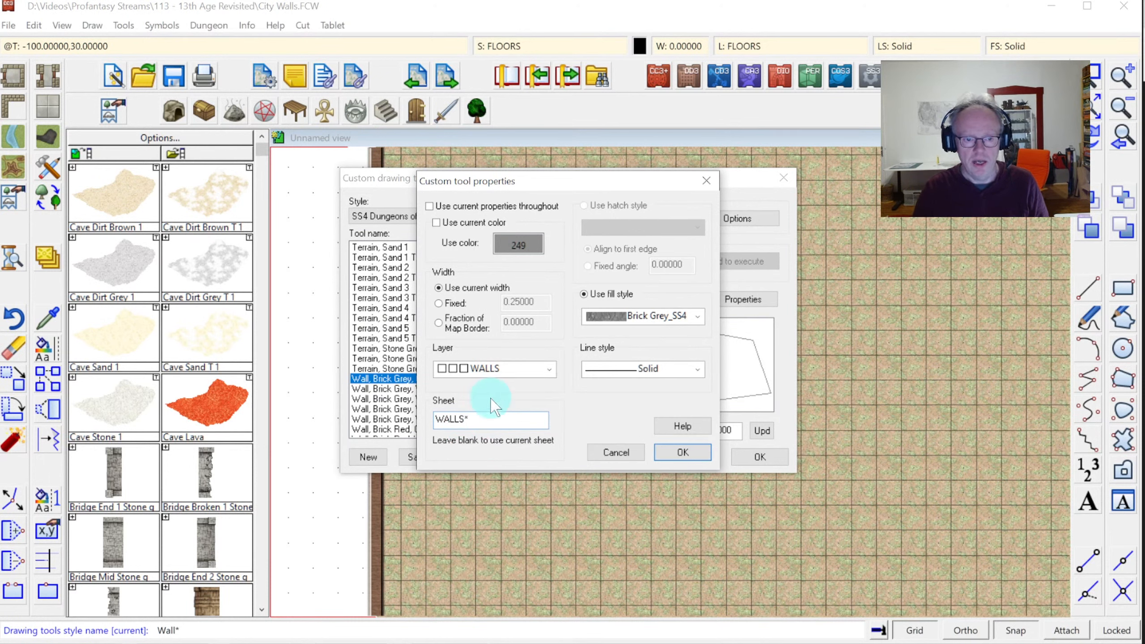
{"action": "left_click", "coordinate": [682, 452]}
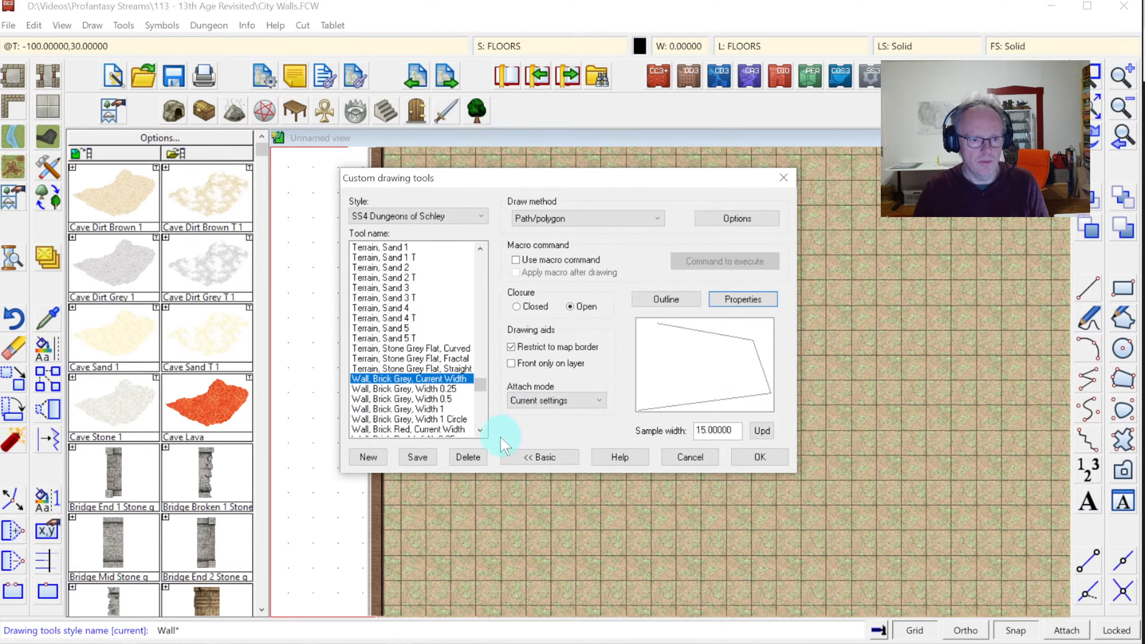
{"action": "left_click", "coordinate": [480, 429]}
{"action": "left_click", "coordinate": [480, 430]}
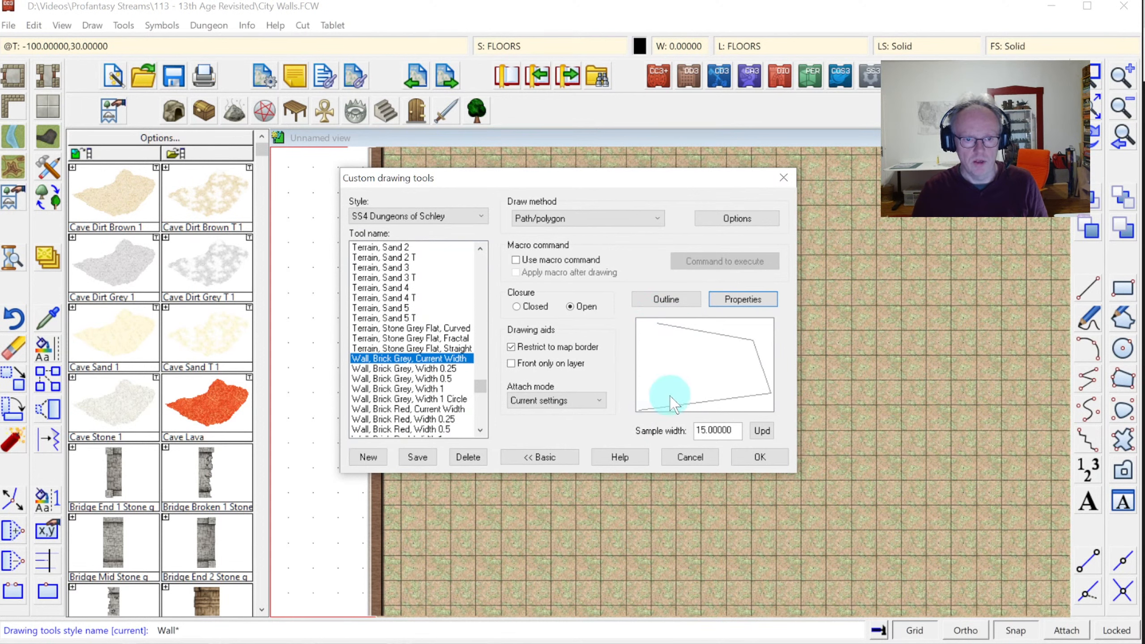
{"action": "left_click", "coordinate": [518, 307]}
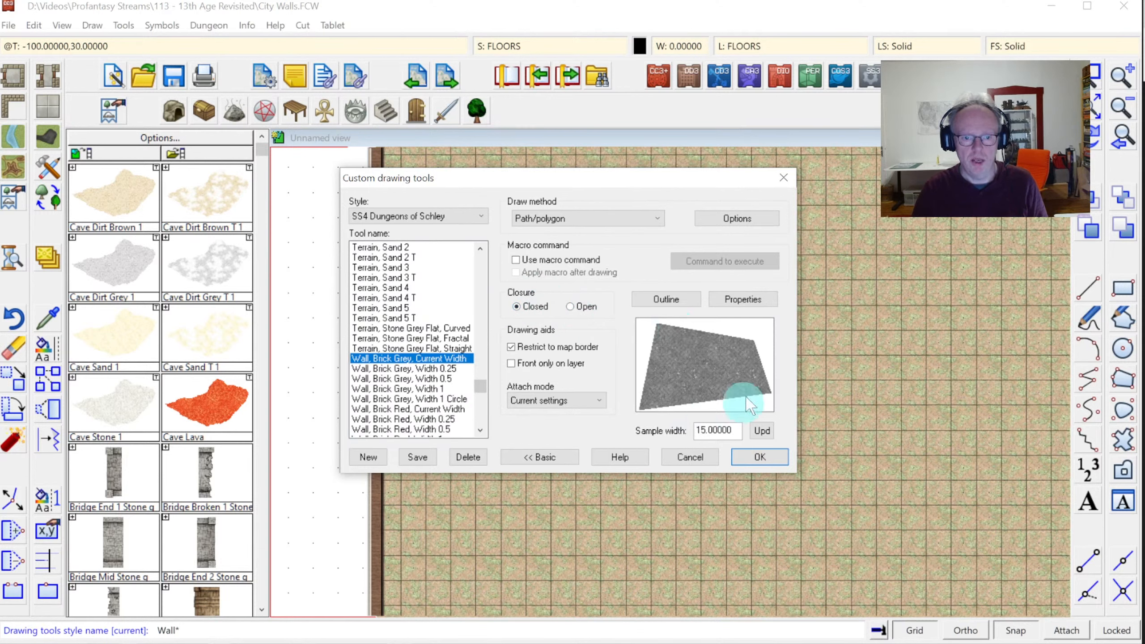
{"action": "left_click", "coordinate": [745, 457]}
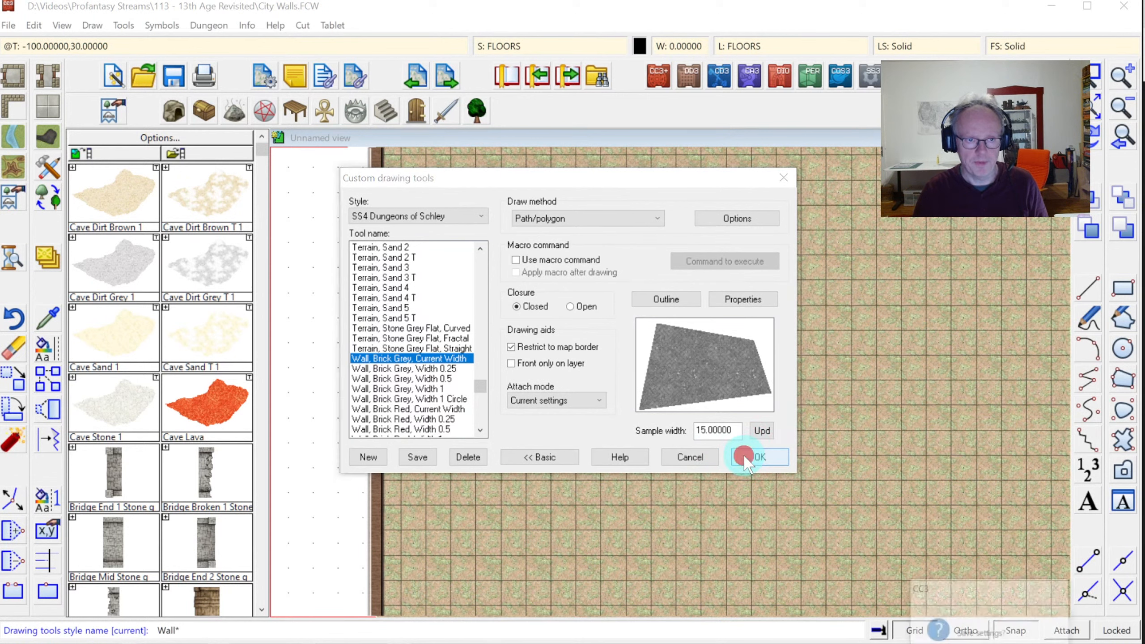
{"action": "left_click", "coordinate": [987, 643]}
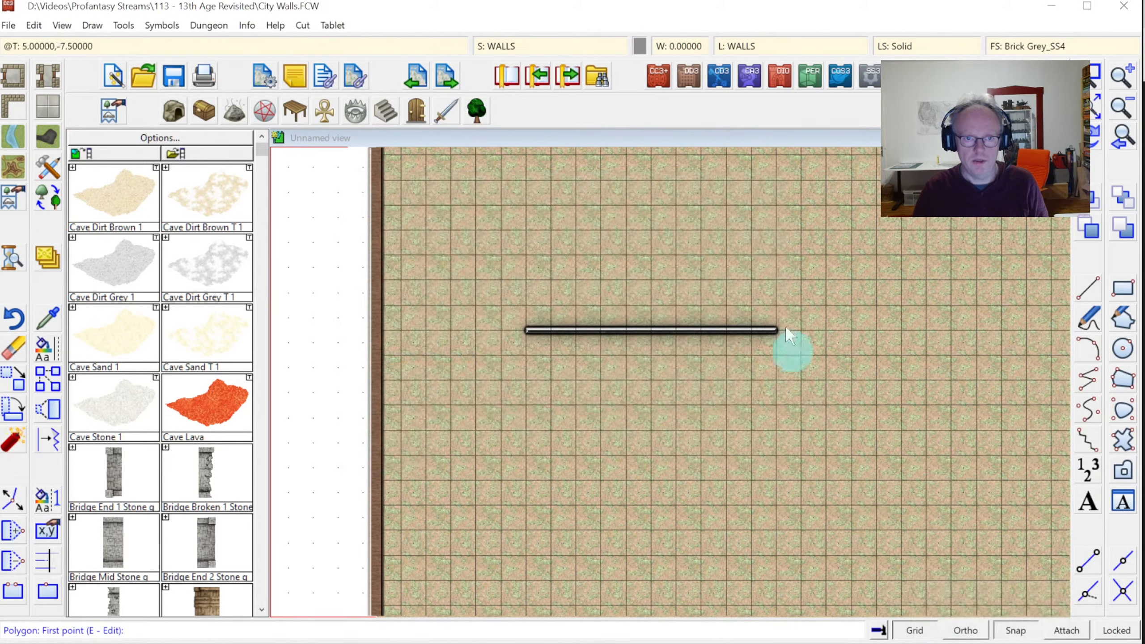
Make WALLS CITY the current sheet and view the whole map
{"action": "left_click", "coordinate": [500, 50]}
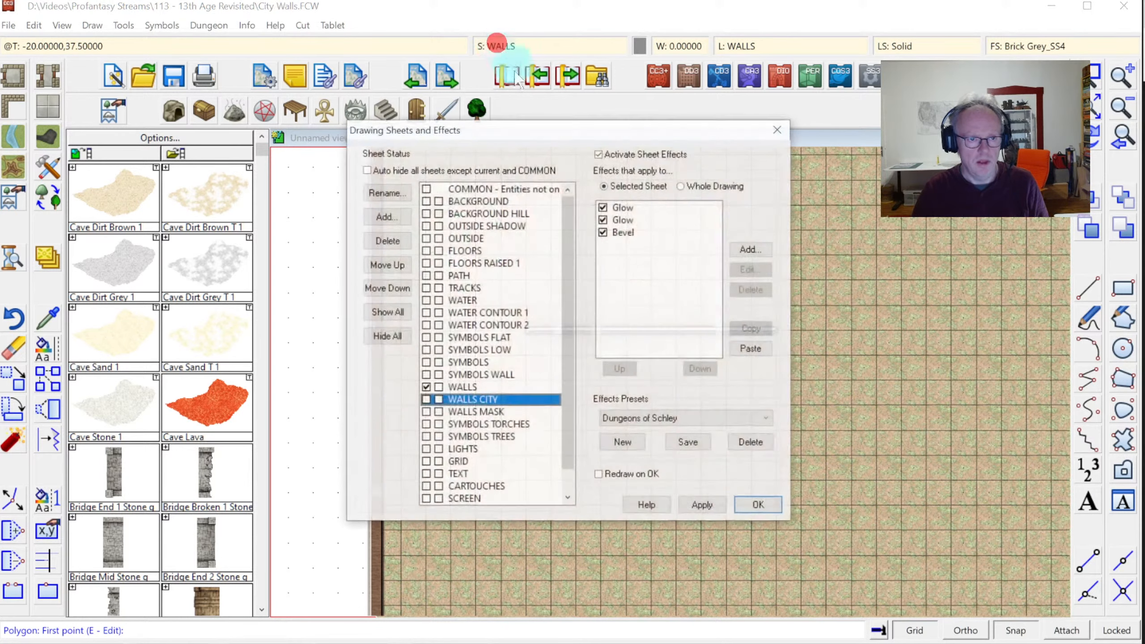
{"action": "left_click", "coordinate": [425, 400]}
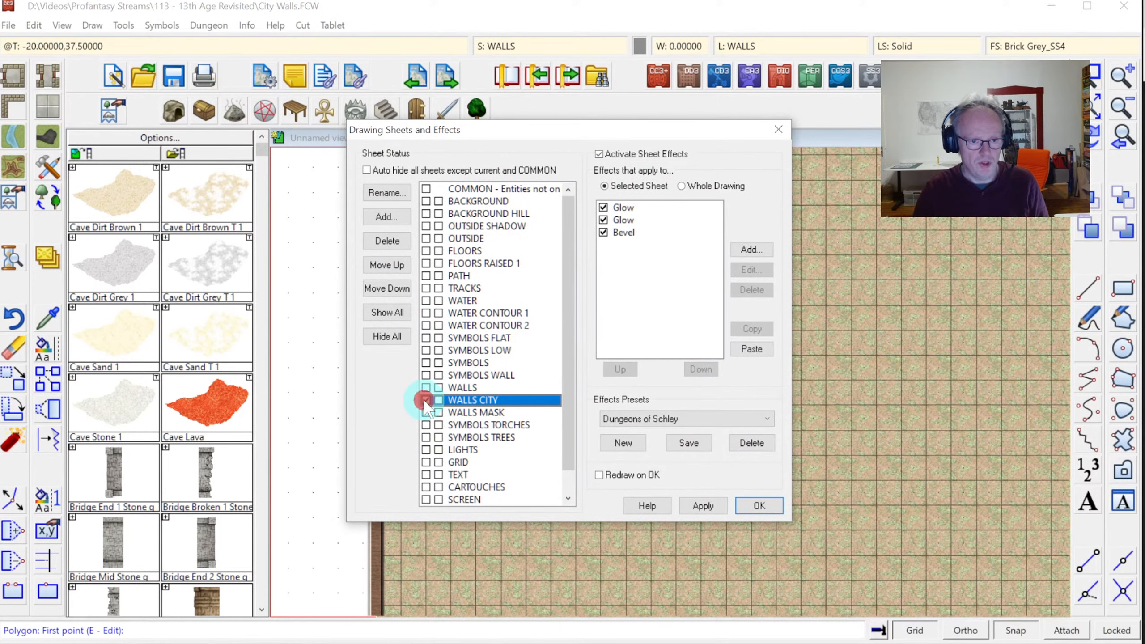
{"action": "left_click", "coordinate": [770, 505]}
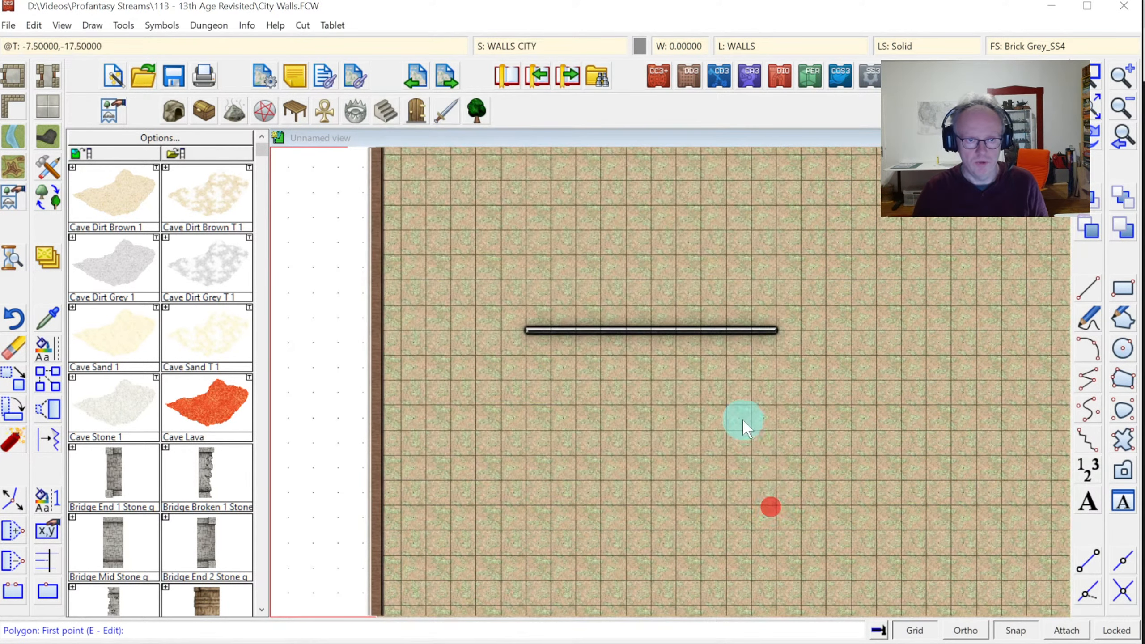
{"action": "left_click", "coordinate": [1120, 110]}
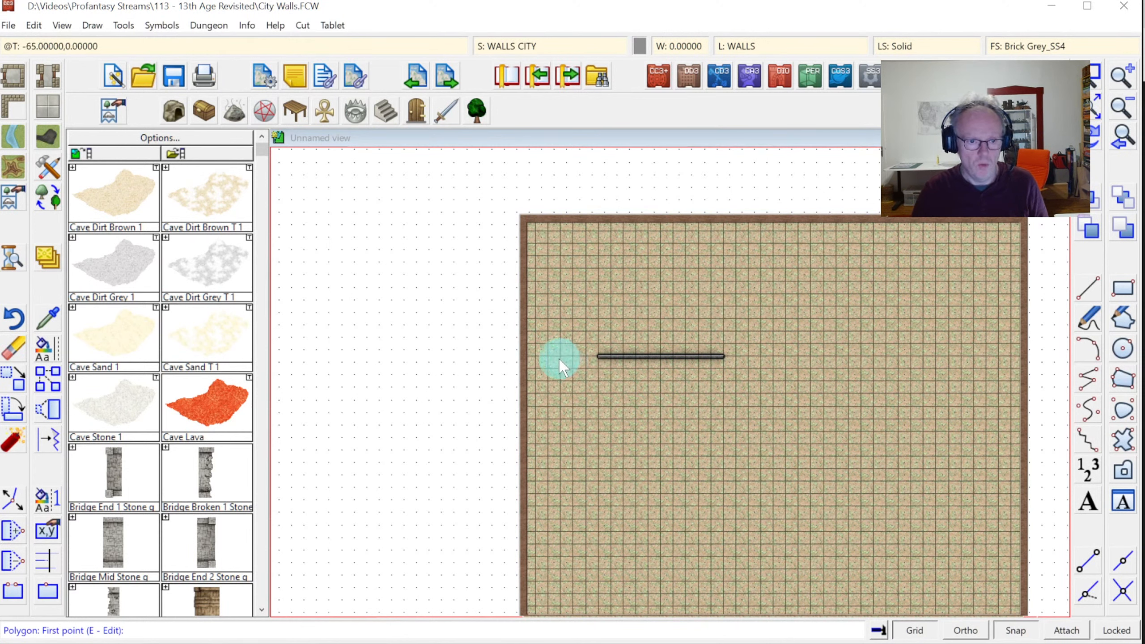
Draw a four-corner filled wall band spanning the map's full width
{"action": "left_click", "coordinate": [520, 368]}
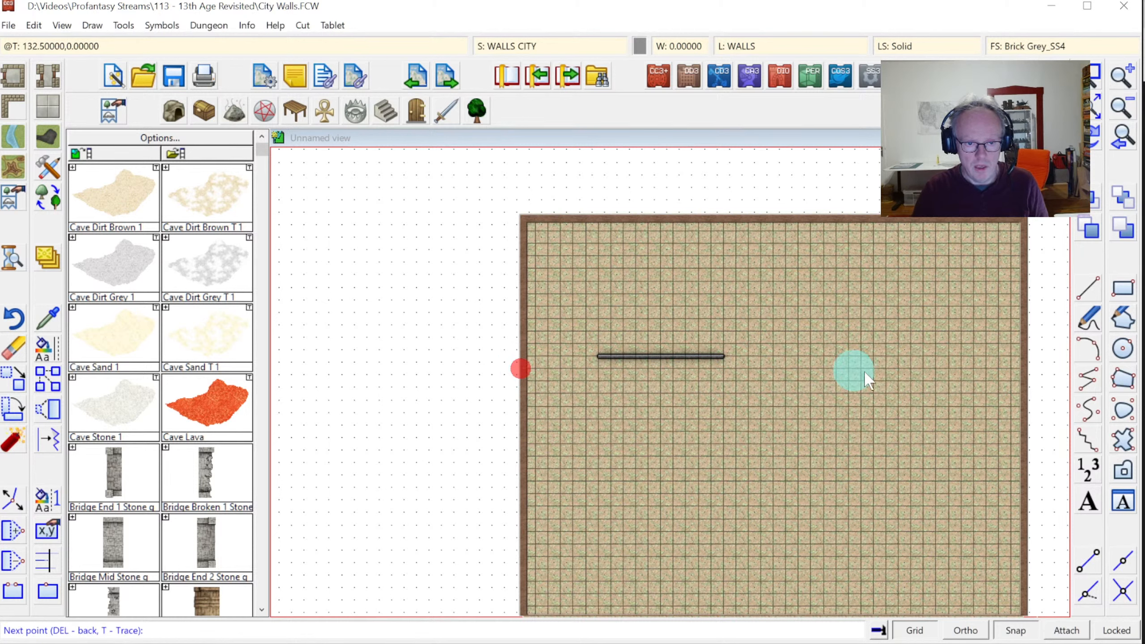
{"action": "left_click", "coordinate": [1041, 370]}
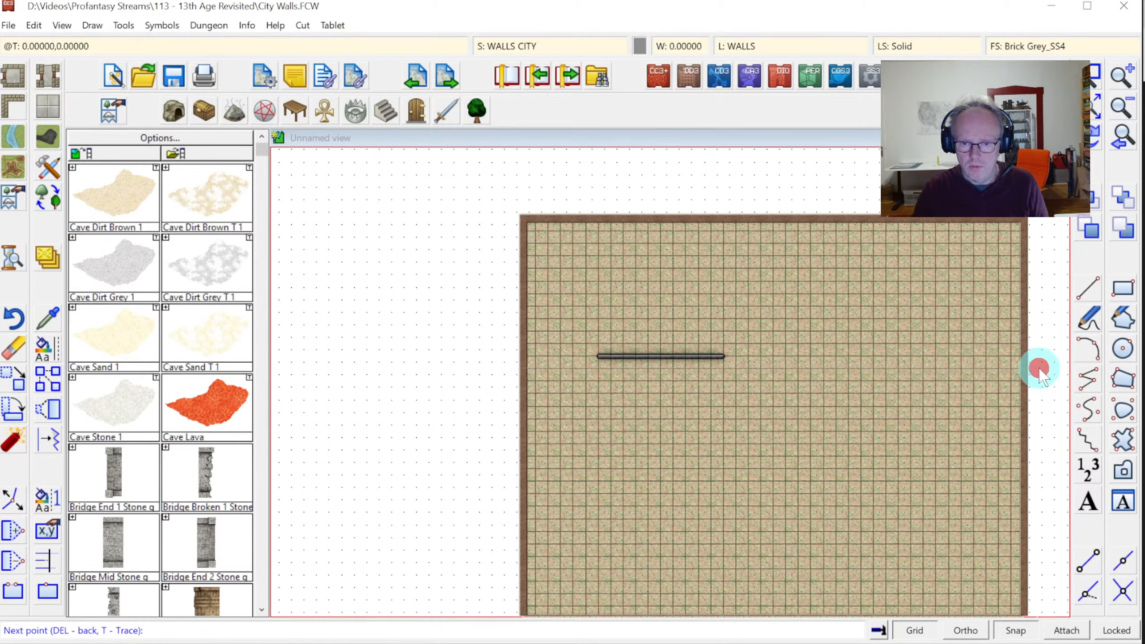
{"action": "left_click", "coordinate": [1027, 406]}
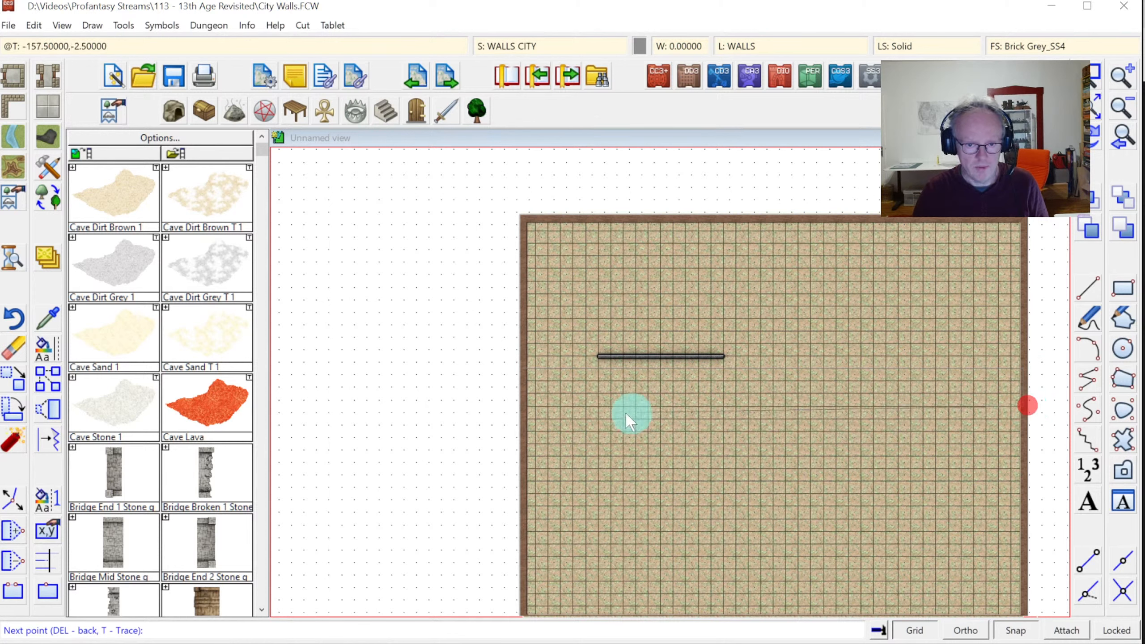
{"action": "left_click", "coordinate": [519, 406]}
{"action": "right_click", "coordinate": [523, 408]}
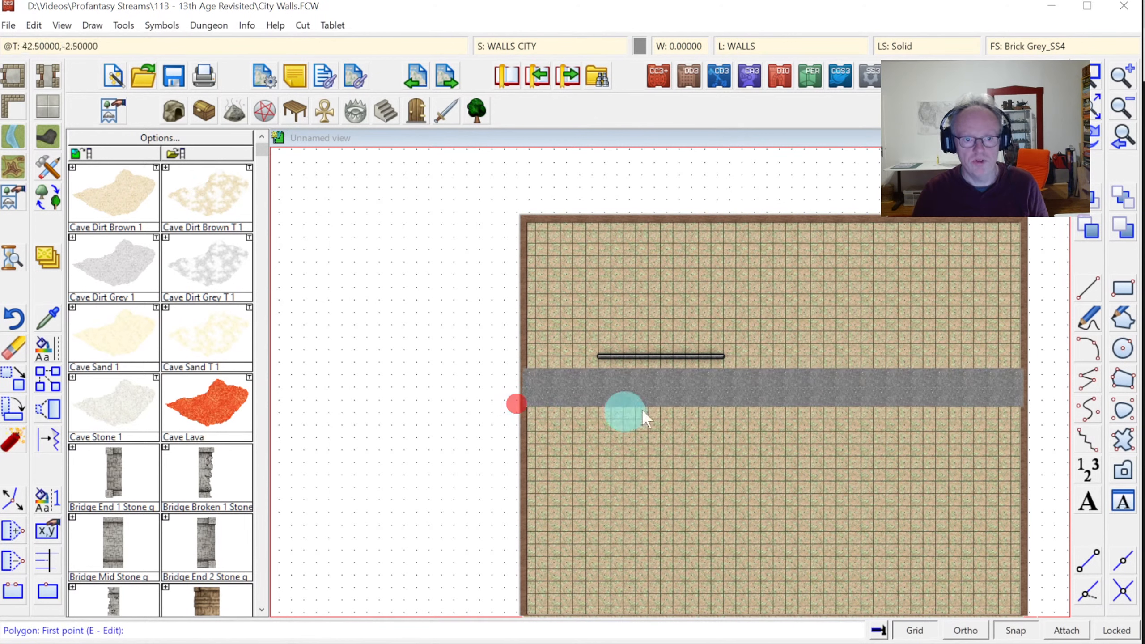
{"action": "left_click", "coordinate": [1125, 136]}
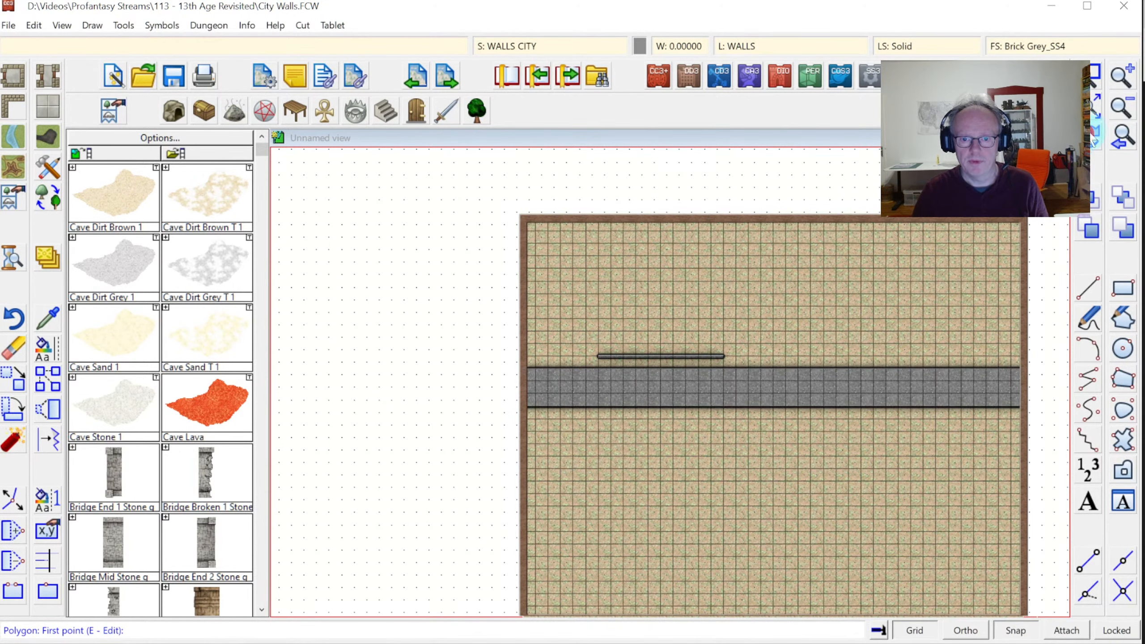
{"action": "left_click", "coordinate": [1102, 81]}
{"action": "left_click", "coordinate": [571, 323]}
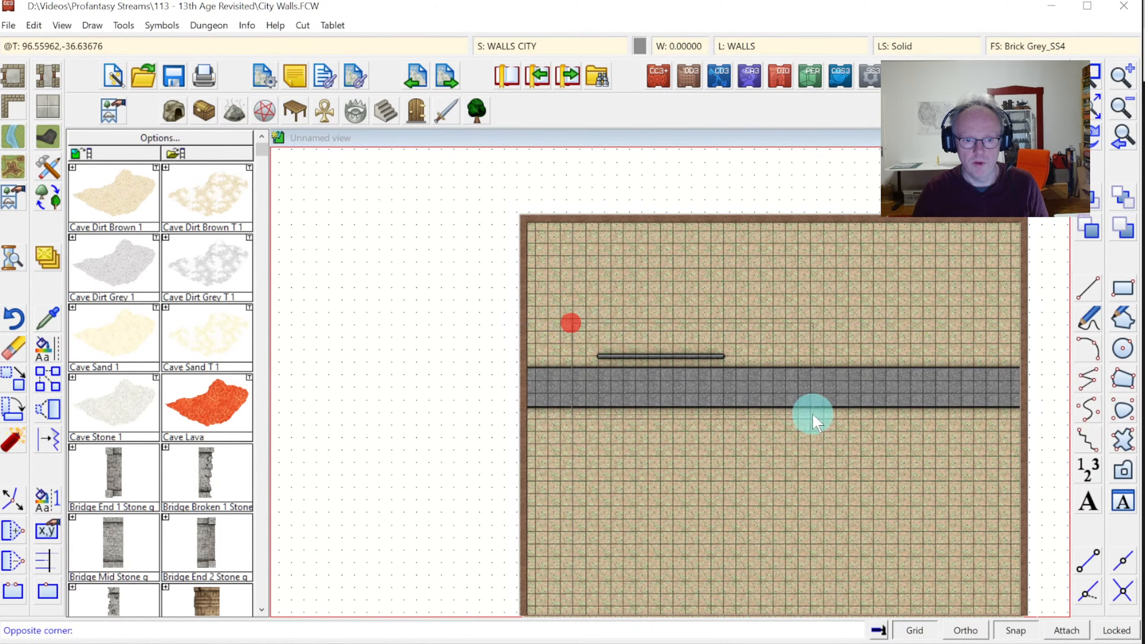
{"action": "left_click", "coordinate": [817, 435]}
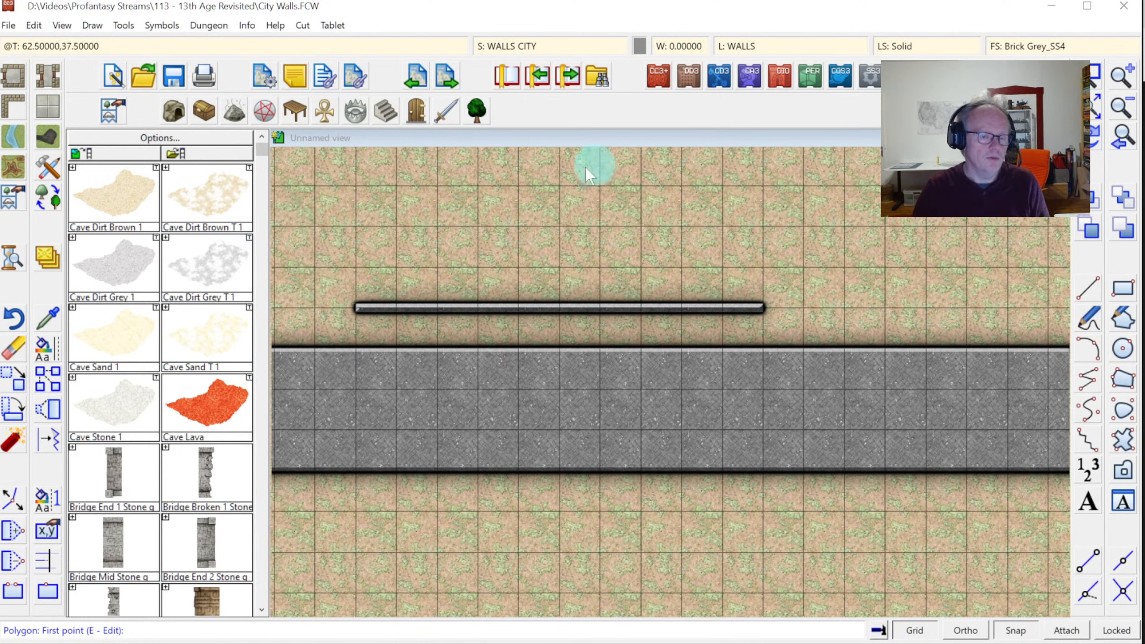
{"action": "left_click", "coordinate": [276, 26]}
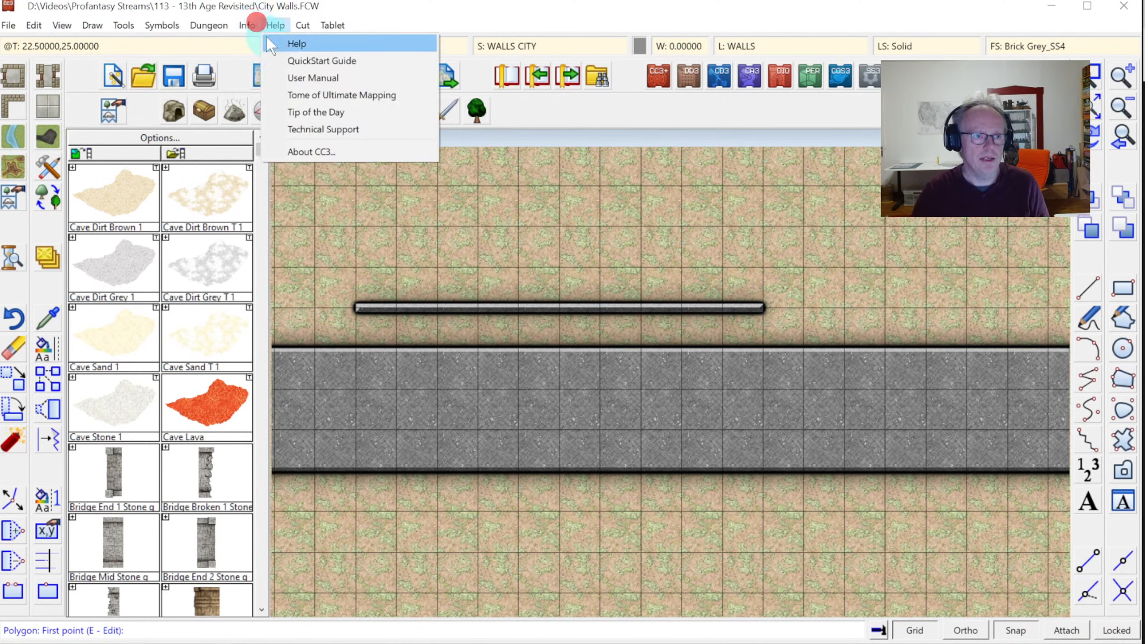
{"action": "left_click", "coordinate": [252, 45]}
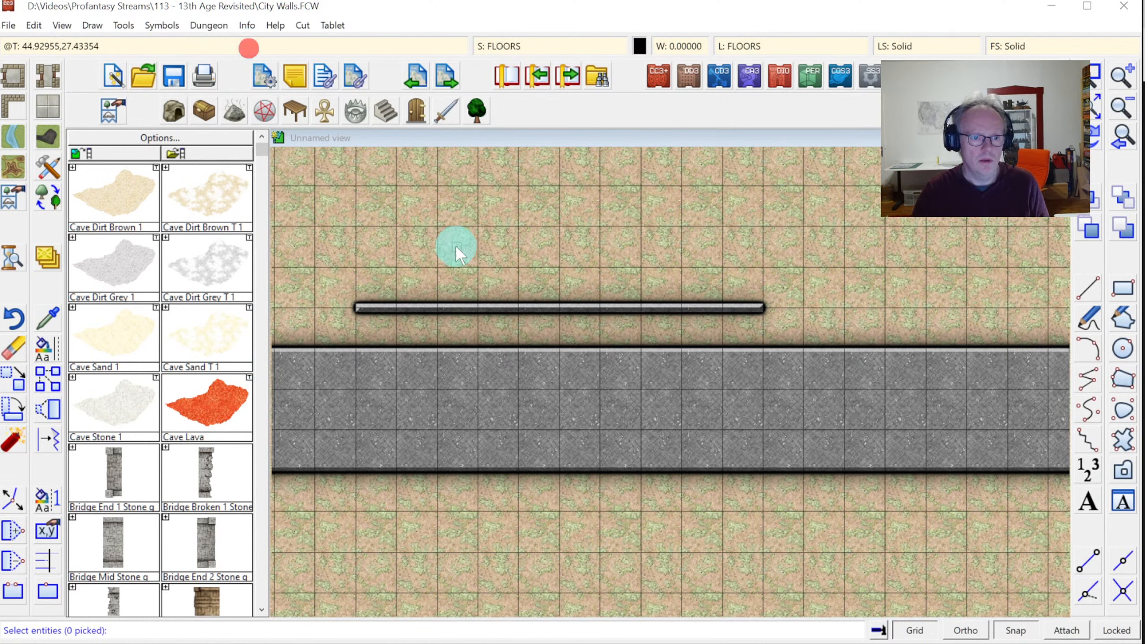
{"action": "left_click", "coordinate": [460, 307]}
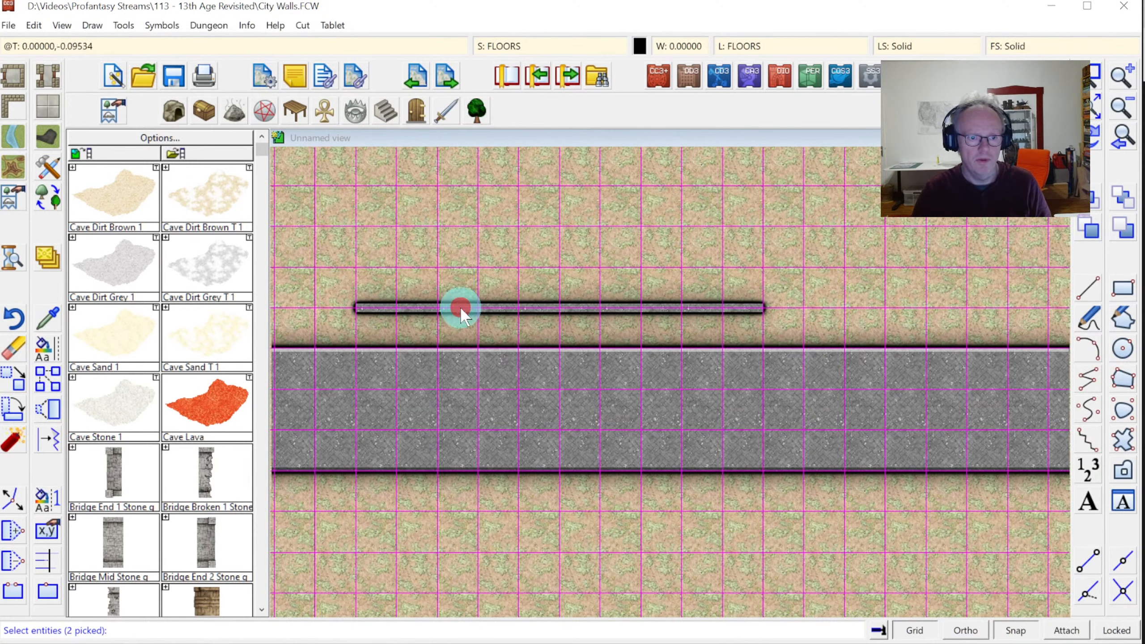
{"action": "left_click", "coordinate": [581, 348]}
{"action": "right_click", "coordinate": [700, 226]}
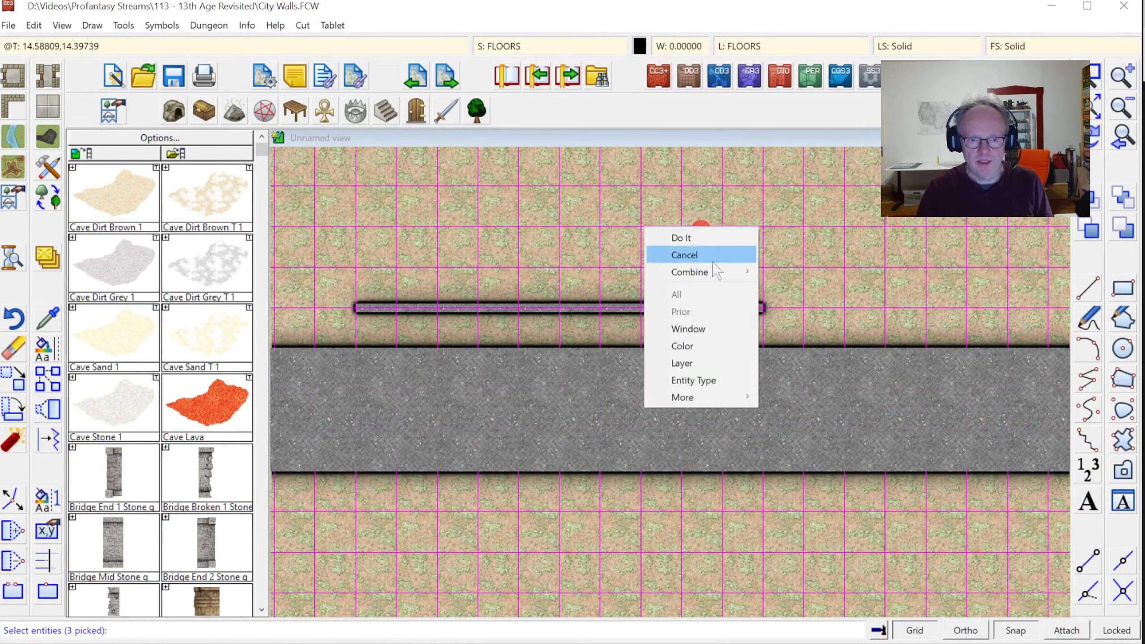
{"action": "mouse_move", "coordinate": [717, 270]}
{"action": "left_click", "coordinate": [794, 291]}
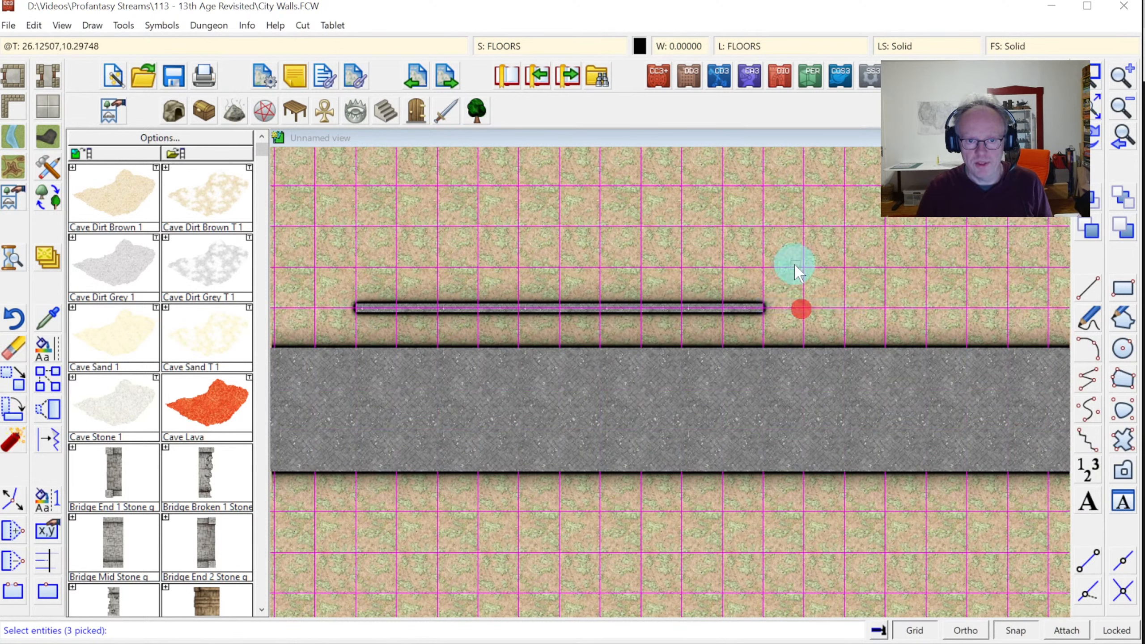
{"action": "left_click", "coordinate": [793, 268]}
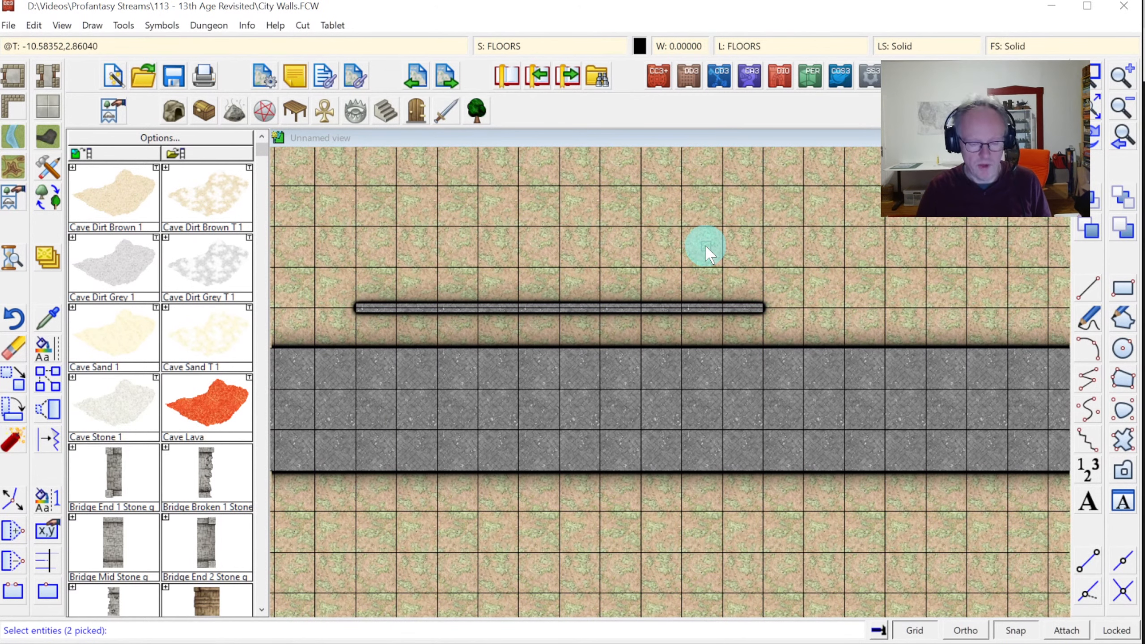
{"action": "key", "text": "Return"}
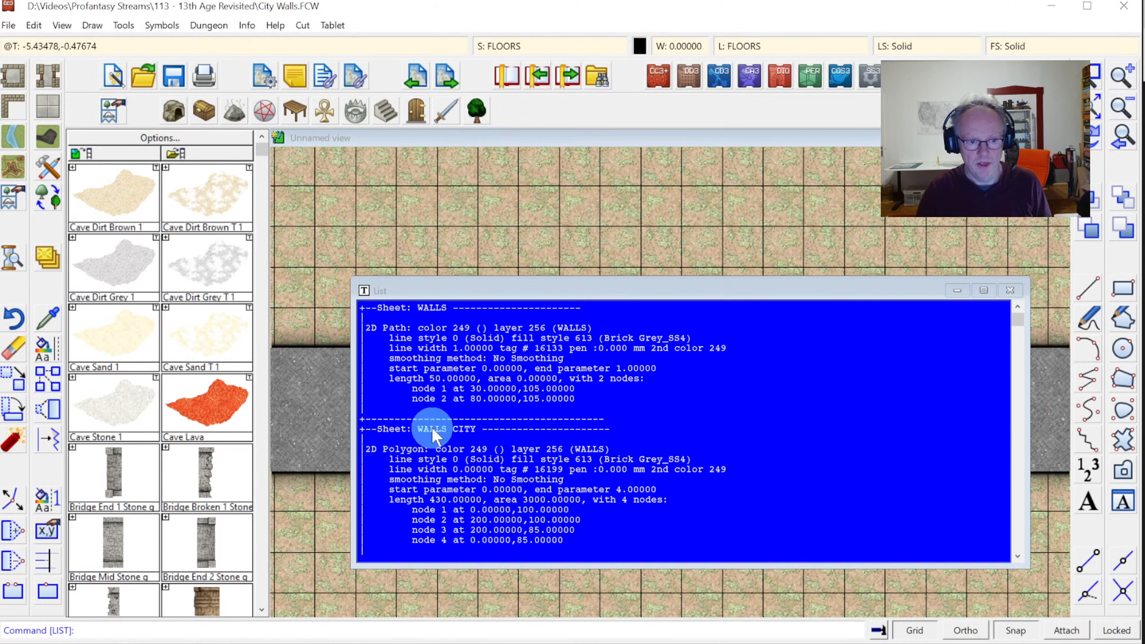
{"action": "left_click", "coordinate": [1002, 290]}
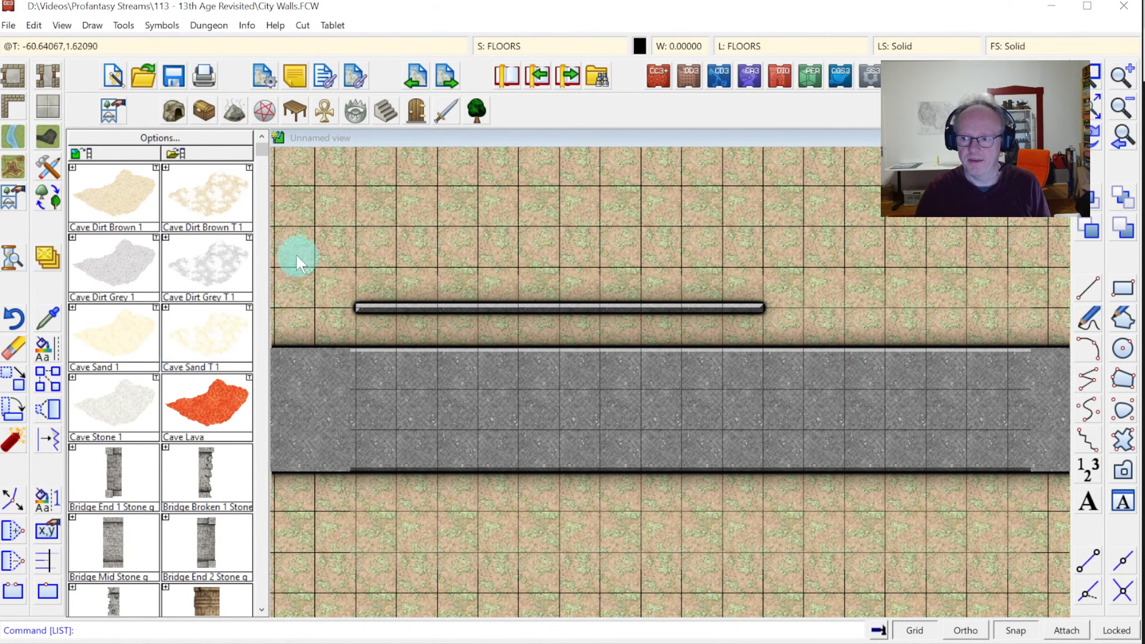
Erase the thin dark strip above the wall band, keeping the grid unselected, and redraw
{"action": "left_click", "coordinate": [9, 354]}
{"action": "left_click", "coordinate": [403, 306]}
{"action": "right_click", "coordinate": [493, 253]}
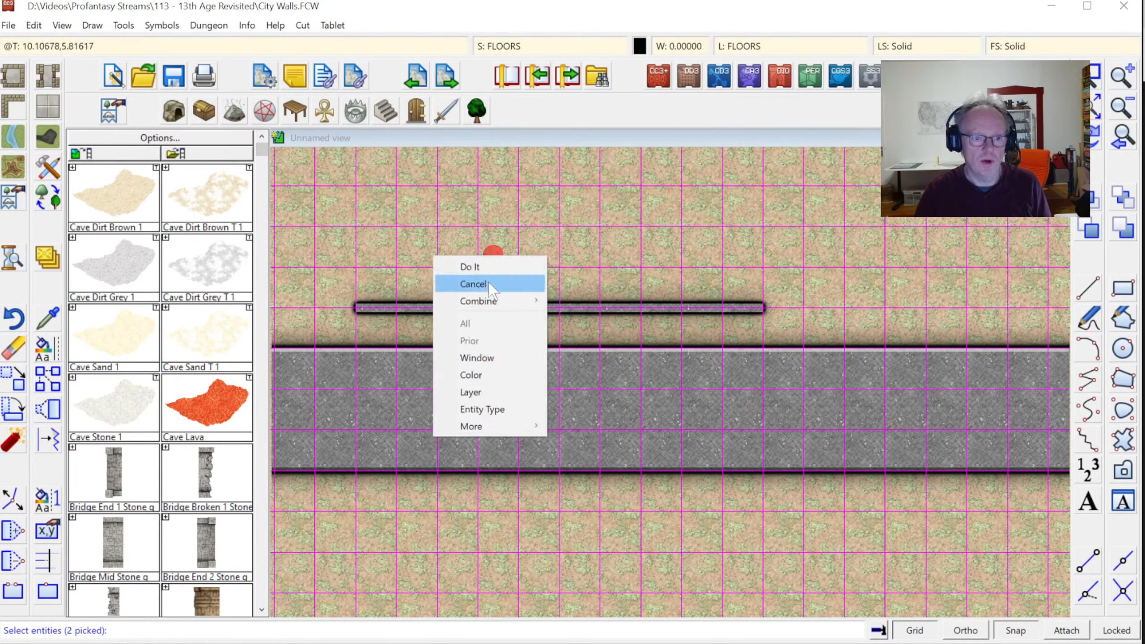
{"action": "left_click", "coordinate": [590, 332]}
{"action": "left_click", "coordinate": [628, 267]}
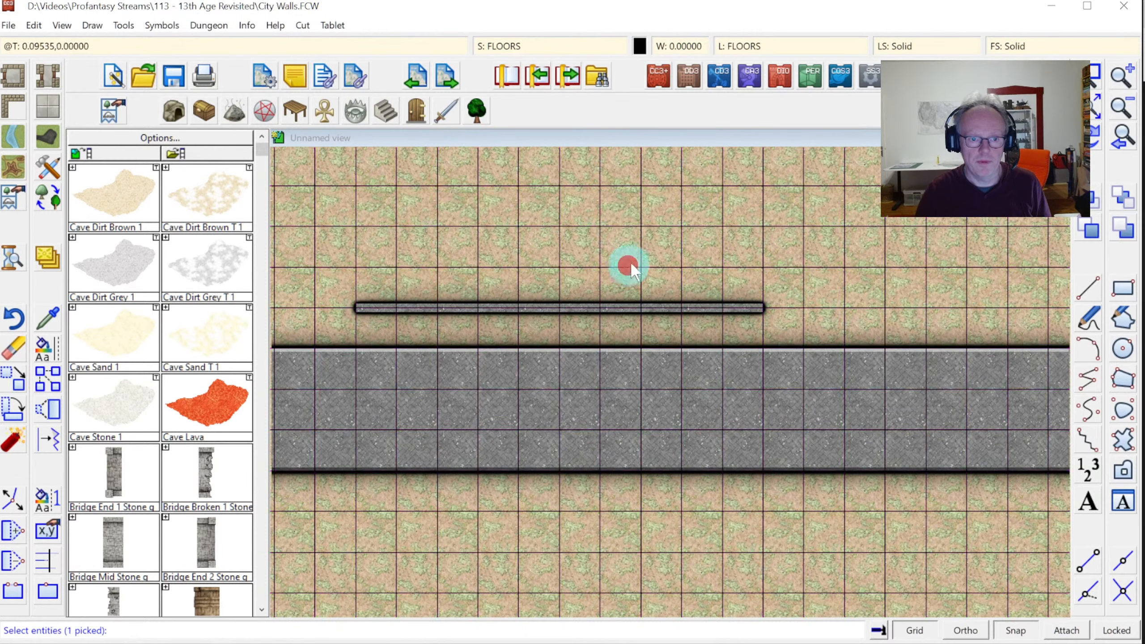
{"action": "right_click", "coordinate": [630, 266]}
{"action": "left_click", "coordinate": [690, 249]}
{"action": "left_click", "coordinate": [1094, 142]}
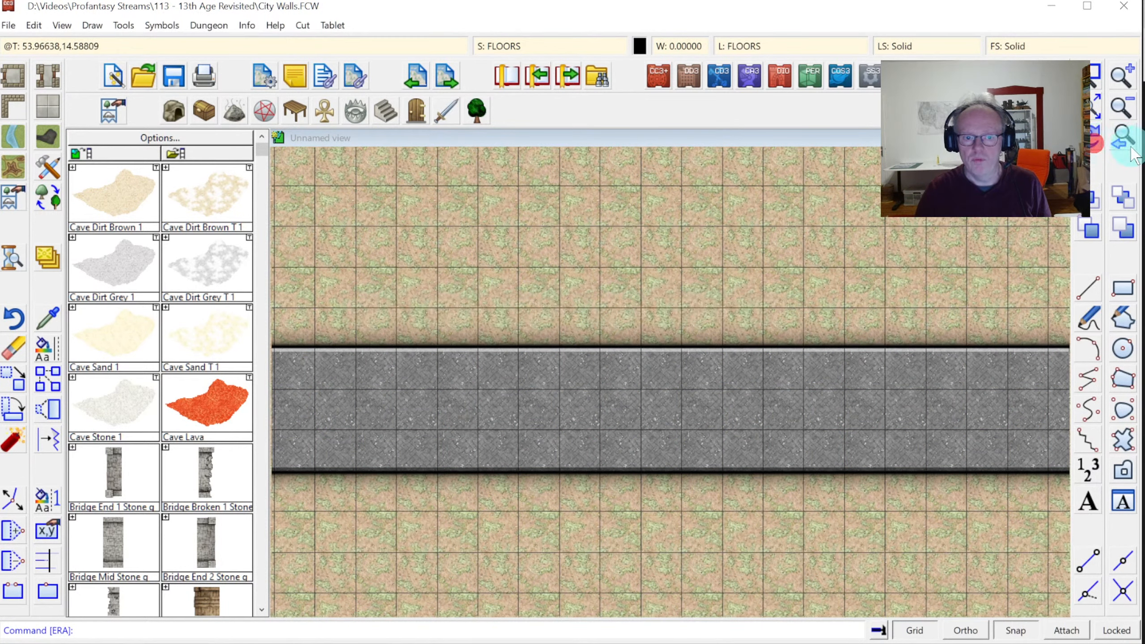
Zoom out to the whole map, then zoom in on a window around the wall
{"action": "right_click", "coordinate": [1129, 146]}
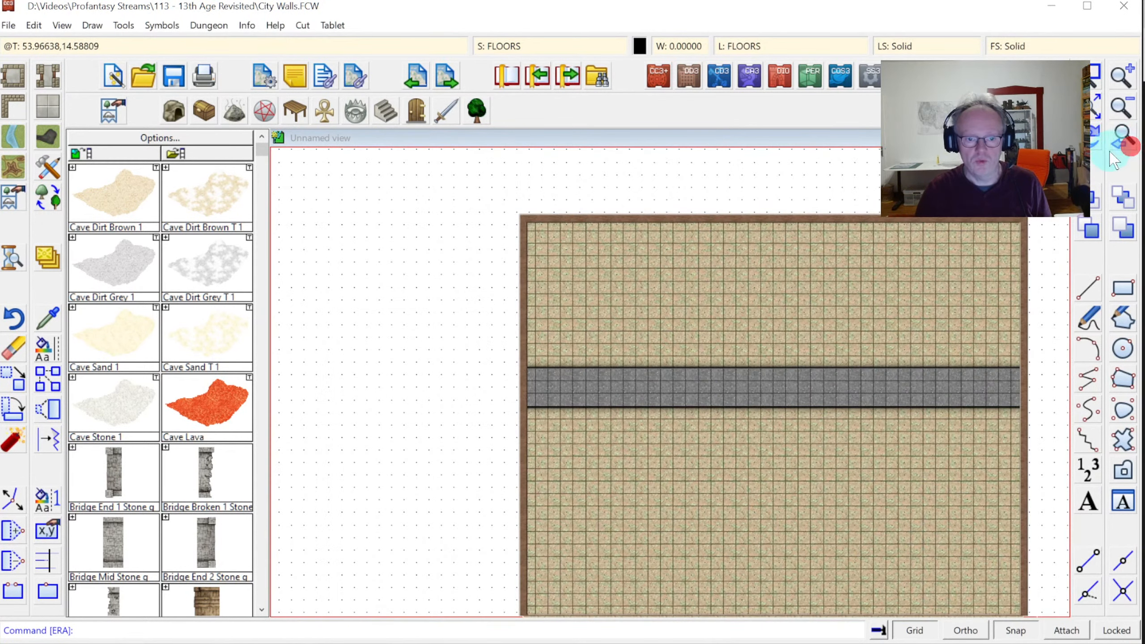
{"action": "left_click", "coordinate": [1094, 72]}
{"action": "left_click", "coordinate": [508, 350]}
{"action": "left_click", "coordinate": [1028, 428]}
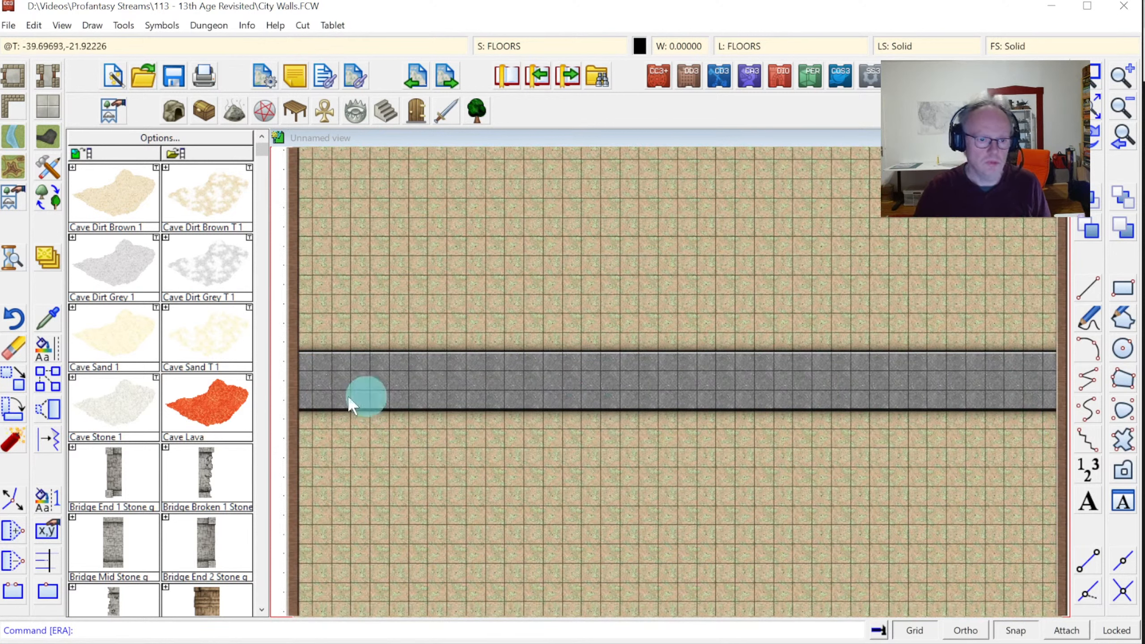
{"action": "left_click", "coordinate": [40, 322]}
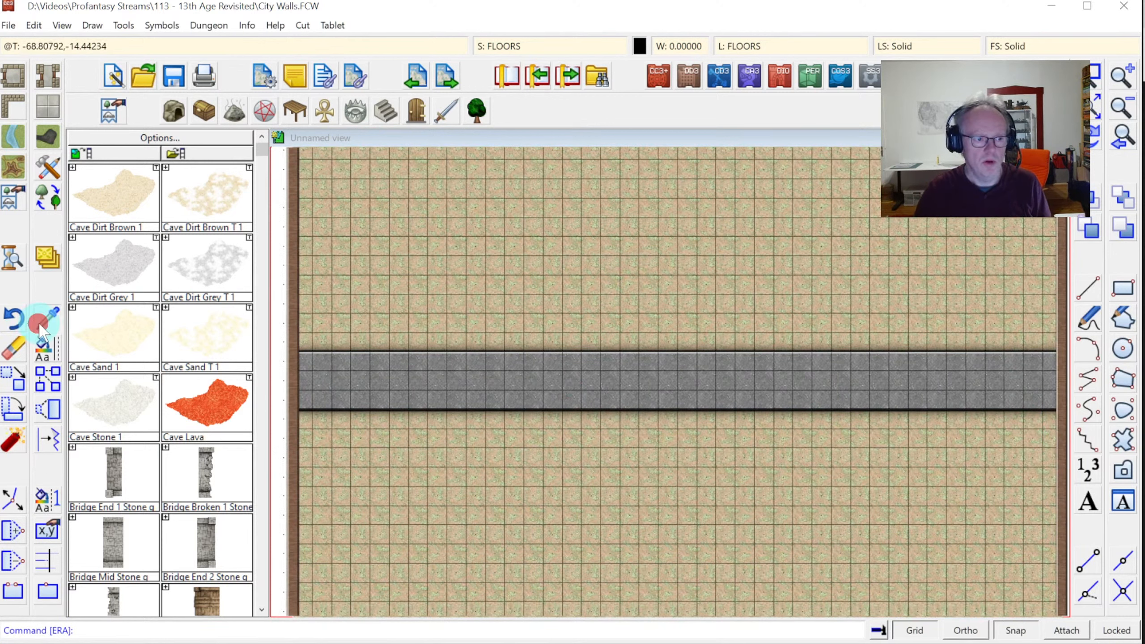
Match current properties to the wall (WALLS CITY, WALLS layer, Brick Grey_SS4) and check the fill style
{"action": "left_click", "coordinate": [400, 352]}
{"action": "left_click", "coordinate": [1027, 47]}
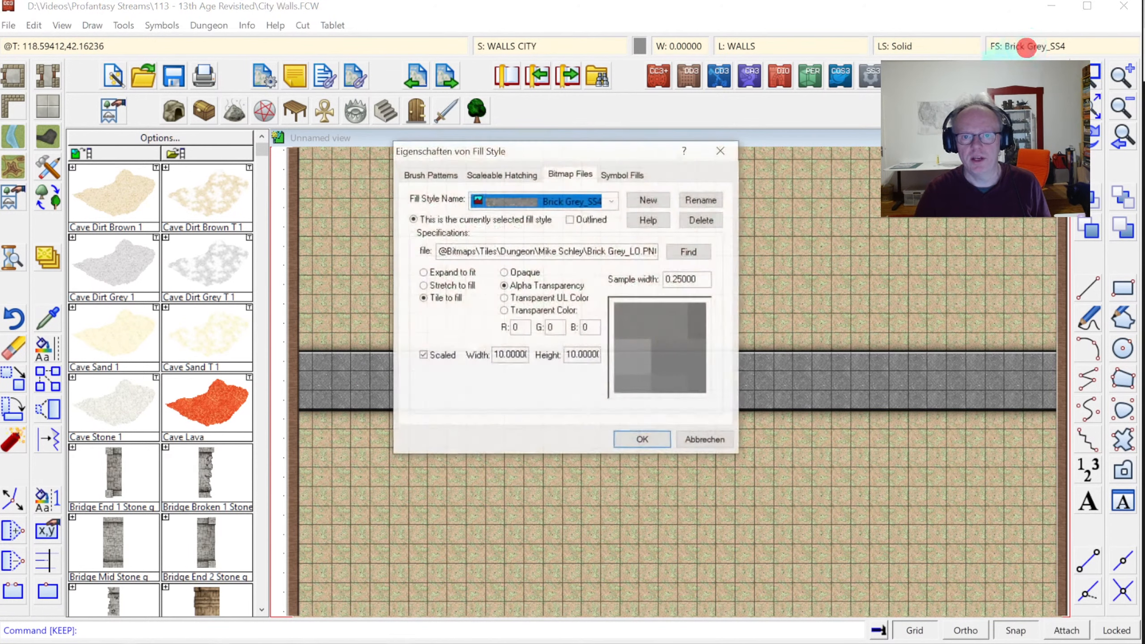
{"action": "left_click", "coordinate": [611, 200]}
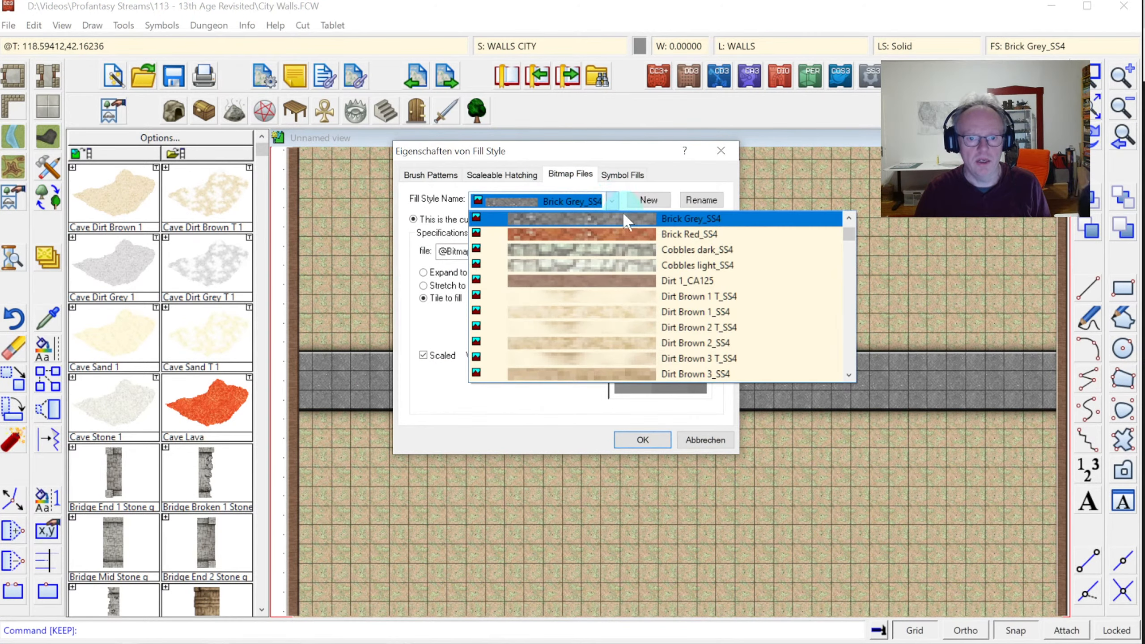
{"action": "key", "text": "Escape"}
{"action": "key", "text": "Escape"}
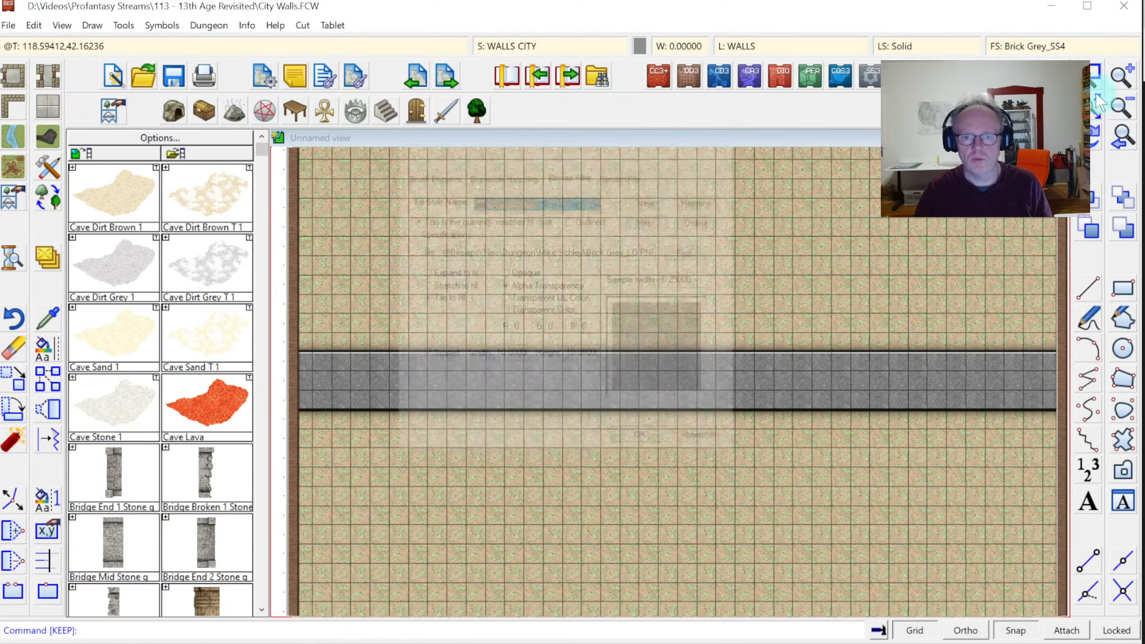
Zoom in on a small window of the wall, then back out to the full band
{"action": "left_click", "coordinate": [1093, 72]}
{"action": "left_click", "coordinate": [670, 337]}
{"action": "left_click", "coordinate": [773, 427]}
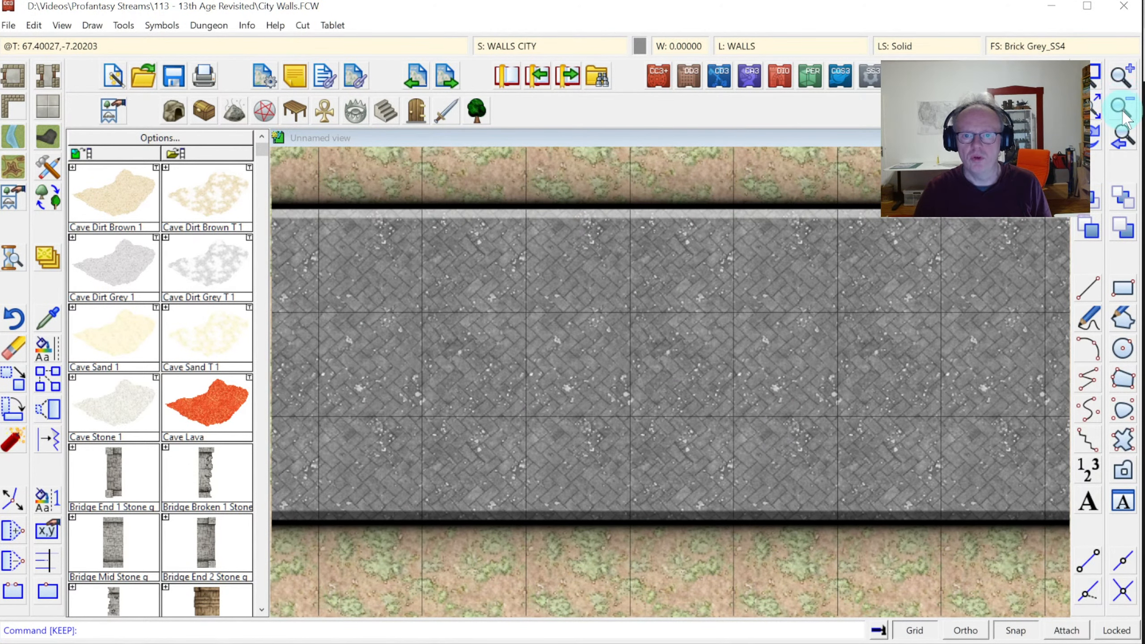
{"action": "left_click", "coordinate": [1123, 113]}
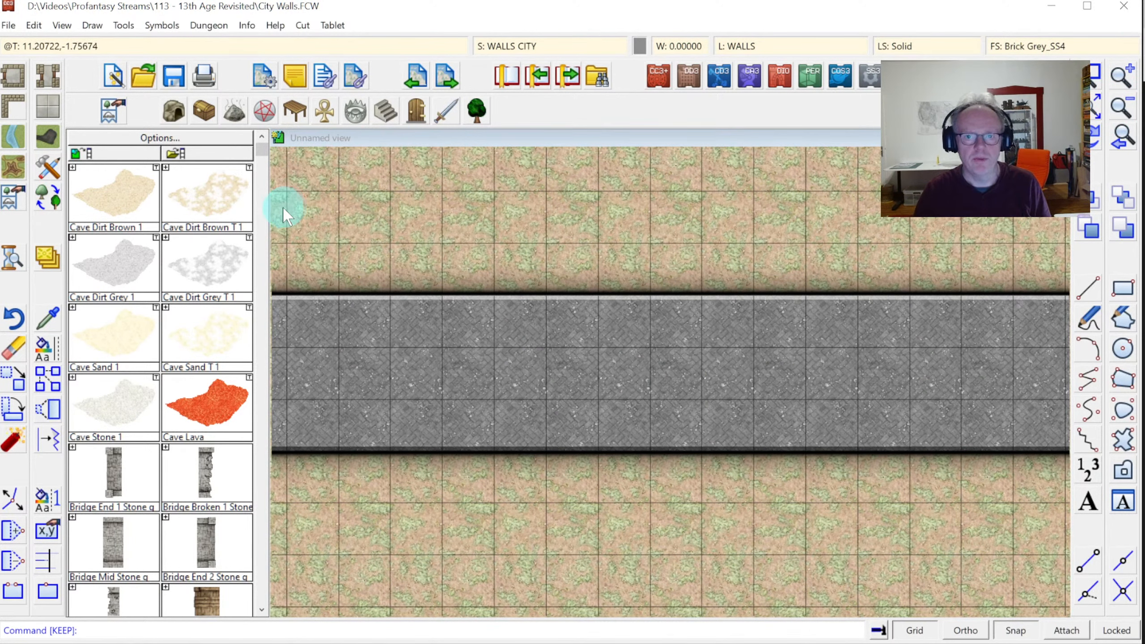
Start Change Properties, reusing the previously picked objects
{"action": "left_click", "coordinate": [42, 350]}
{"action": "right_click", "coordinate": [410, 264]}
{"action": "left_click", "coordinate": [470, 342]}
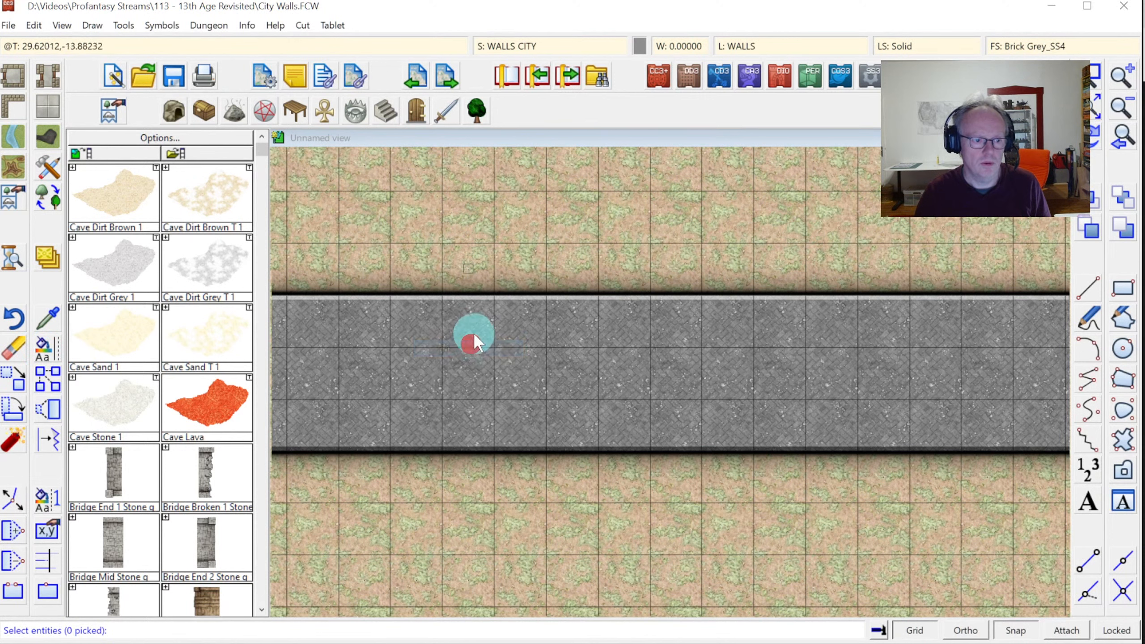
Select only the wall band for editing, deselecting the extra item
{"action": "left_click", "coordinate": [519, 297]}
{"action": "right_click", "coordinate": [592, 247]}
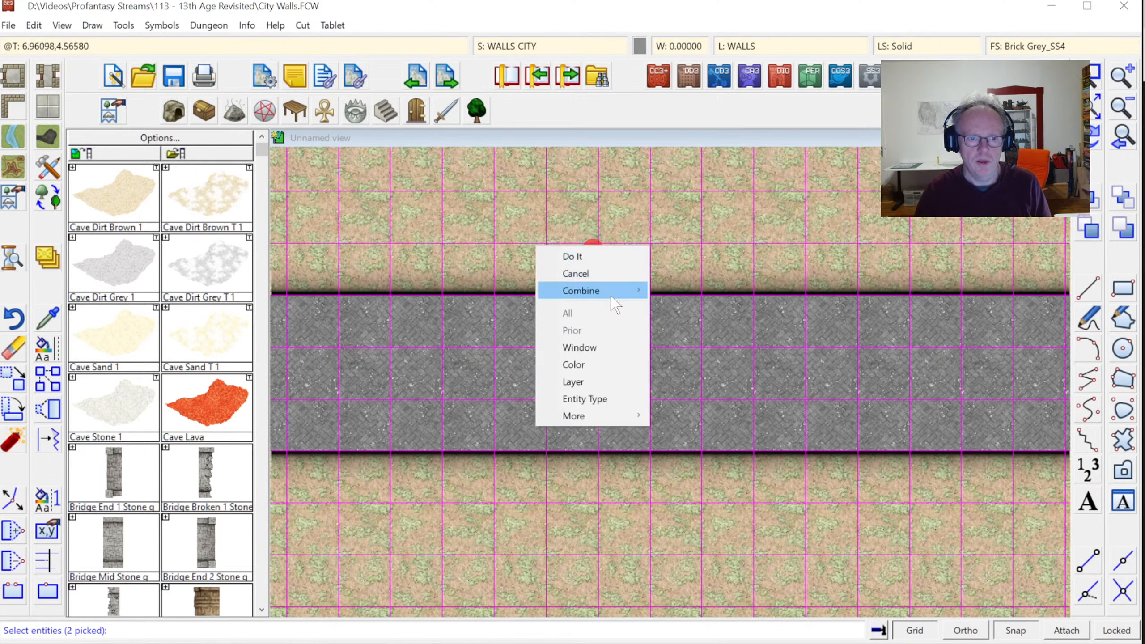
{"action": "mouse_move", "coordinate": [631, 291]}
{"action": "left_click", "coordinate": [675, 318]}
{"action": "left_click", "coordinate": [696, 245]}
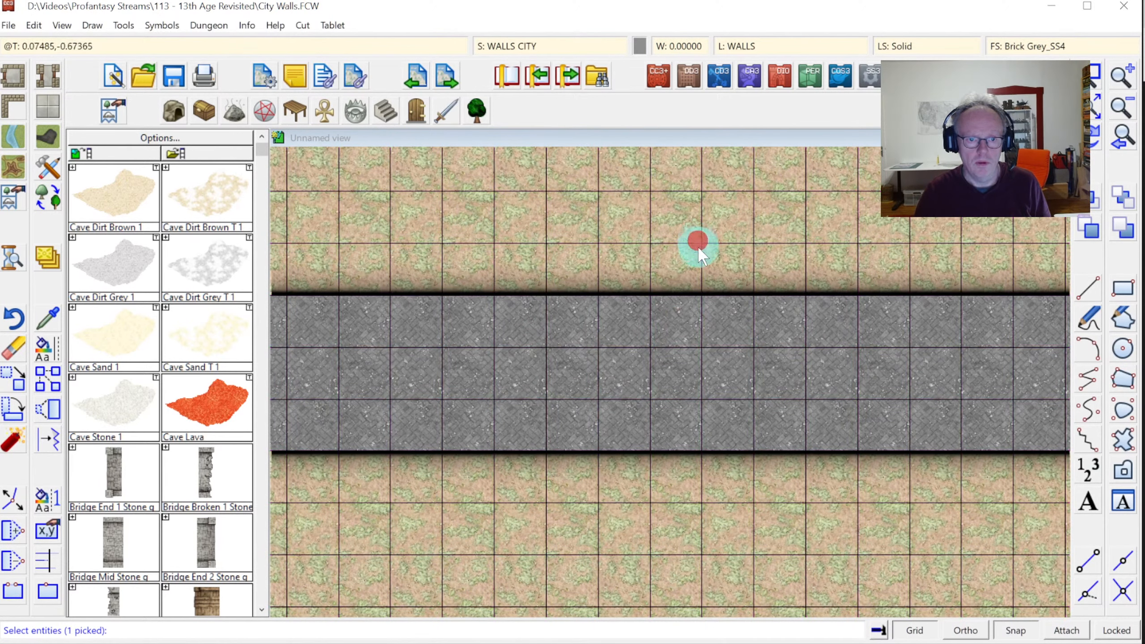
{"action": "right_click", "coordinate": [685, 255]}
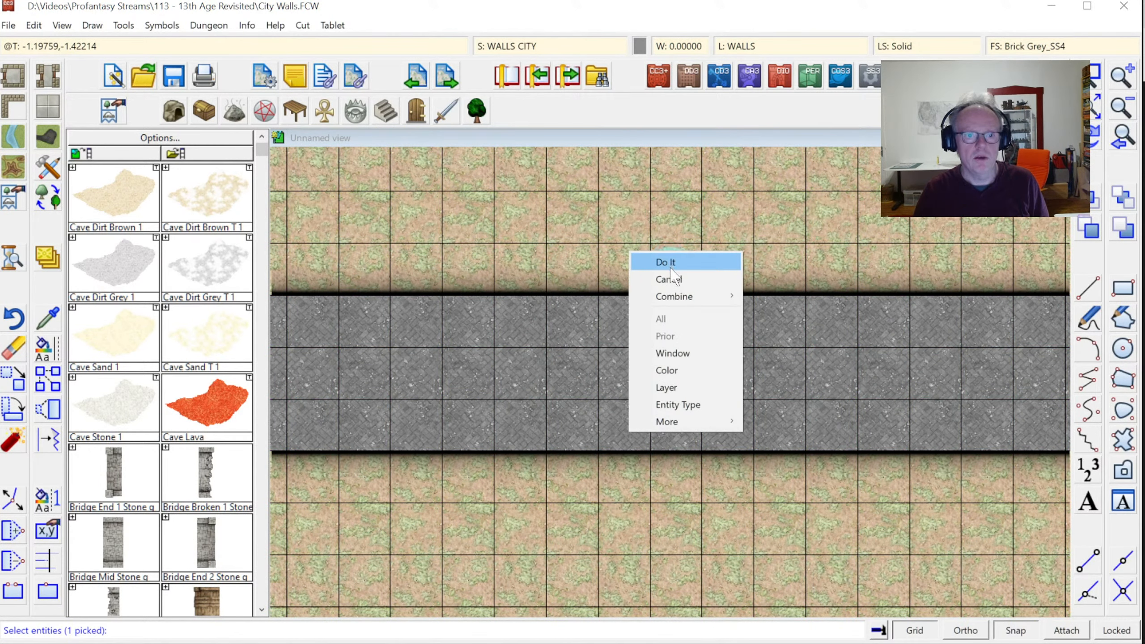
{"action": "left_click", "coordinate": [670, 265]}
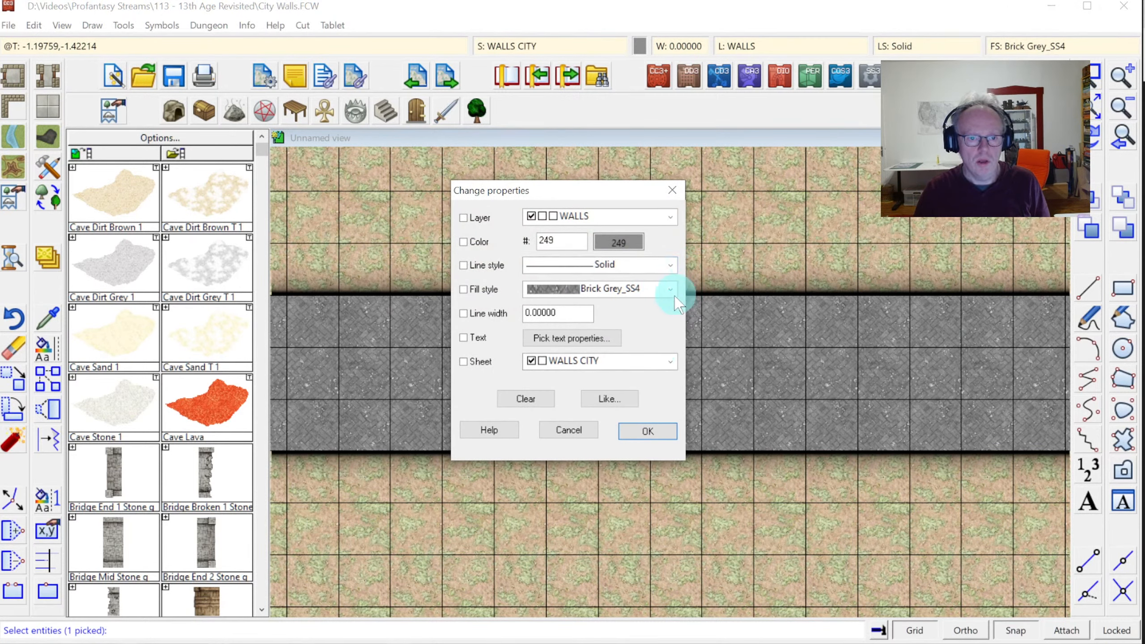
Set the wall band's fill style to Natural Stone 4_SS4 and apply it
{"action": "left_click", "coordinate": [674, 294]}
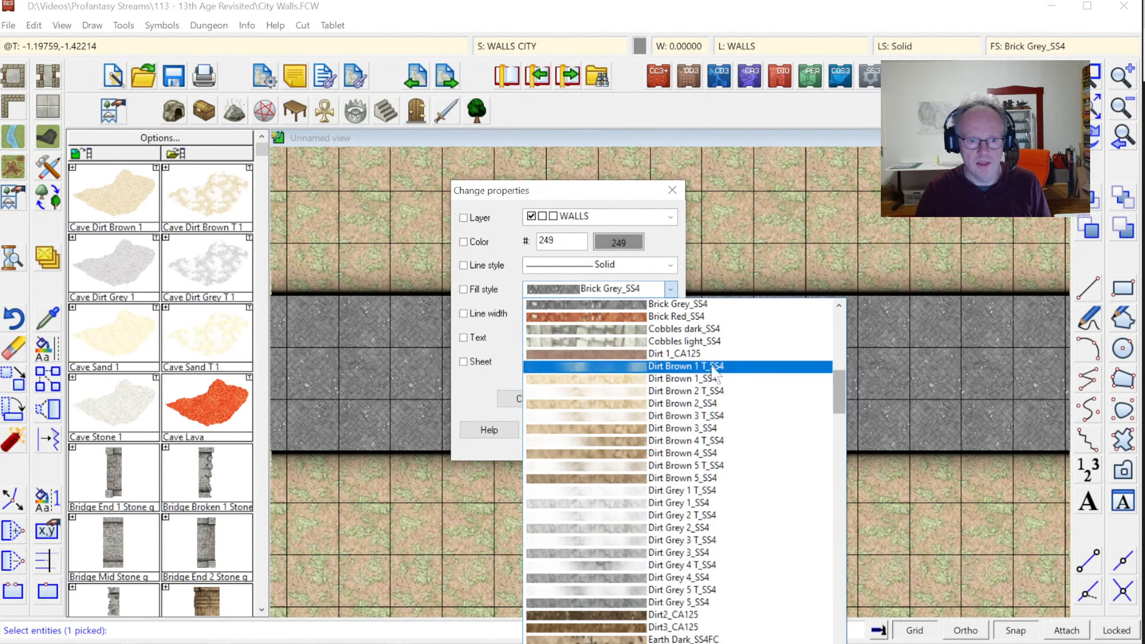
{"action": "left_click_drag", "start_coordinate": [833, 382], "coordinate": [829, 456]}
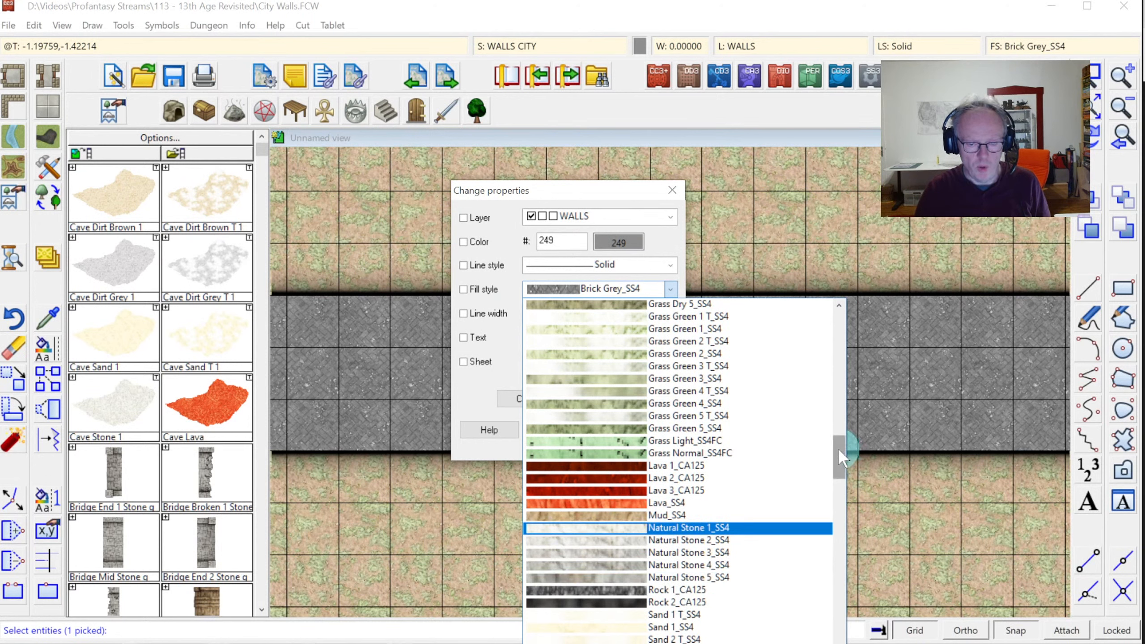
{"action": "left_click_drag", "start_coordinate": [839, 450], "coordinate": [839, 461]}
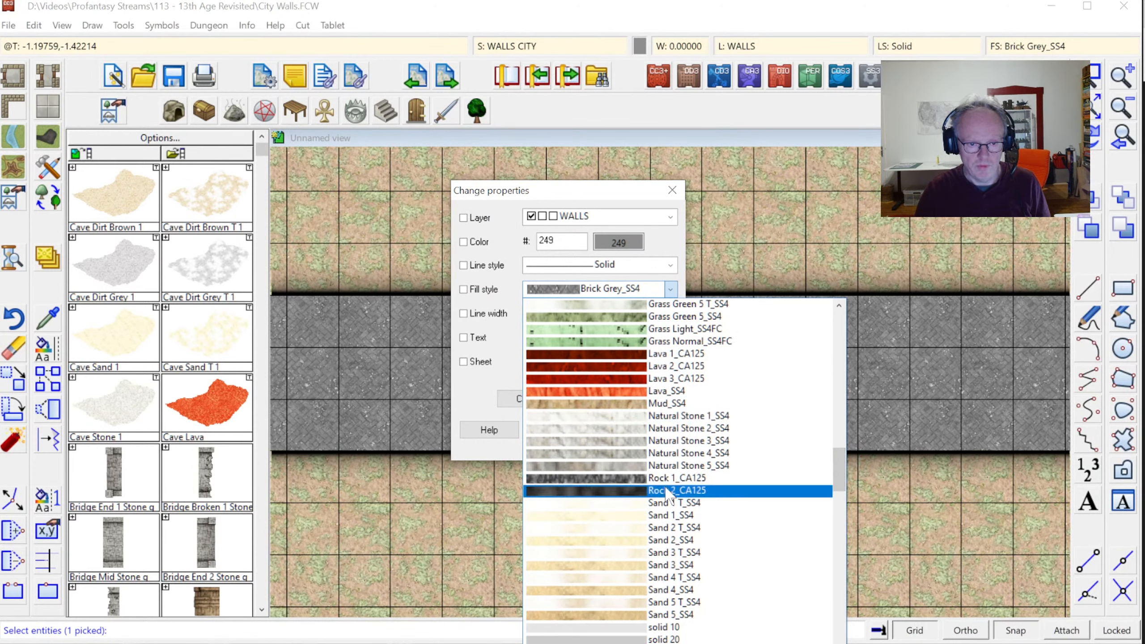
{"action": "left_click", "coordinate": [690, 454]}
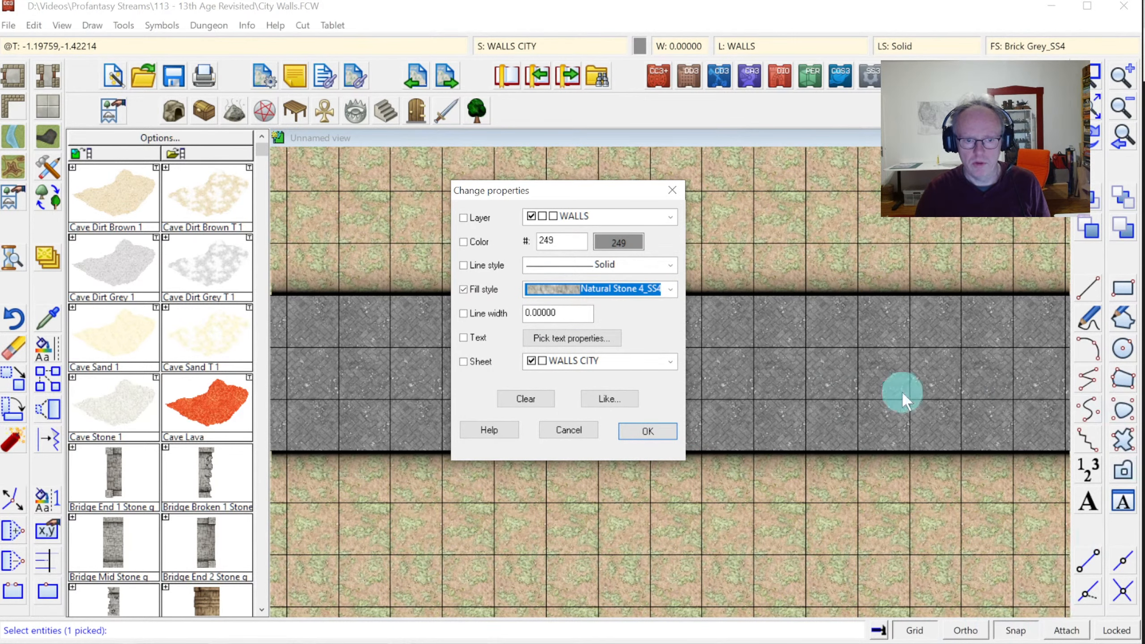
{"action": "left_click", "coordinate": [673, 436]}
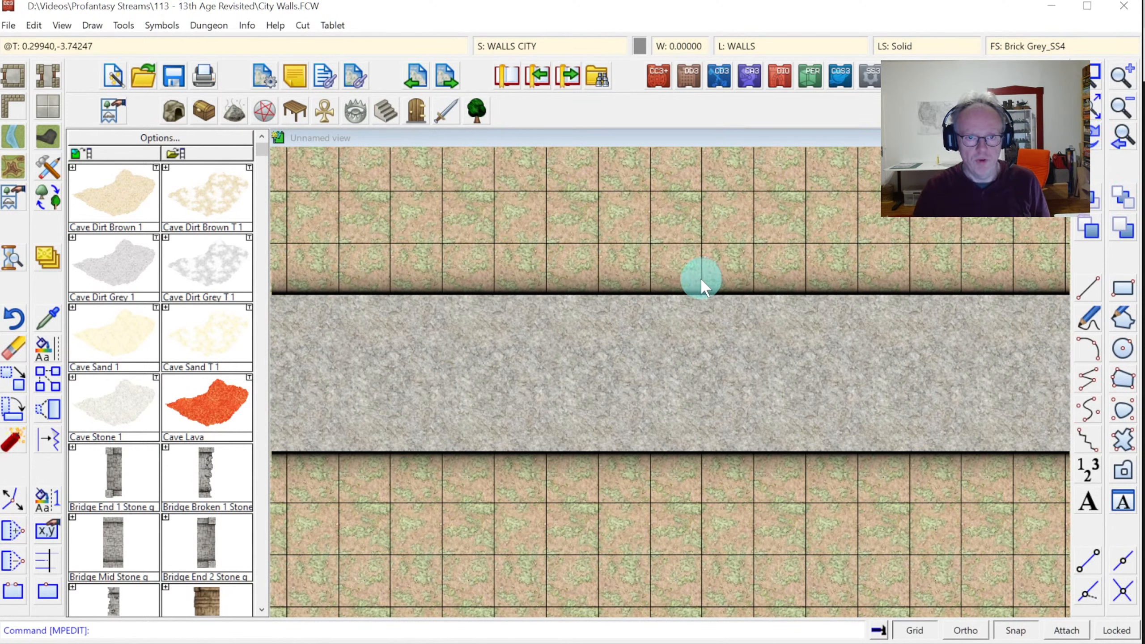
Repeat Change Properties on the previously picked wall band
{"action": "right_click", "coordinate": [665, 272]}
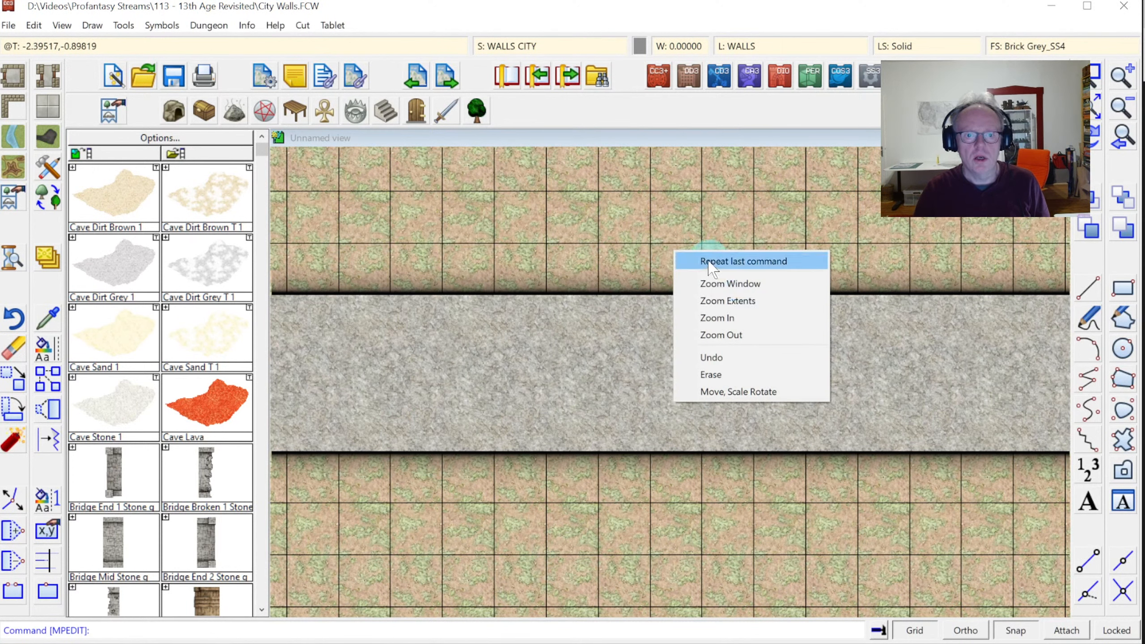
{"action": "left_click", "coordinate": [705, 260]}
{"action": "right_click", "coordinate": [670, 267]}
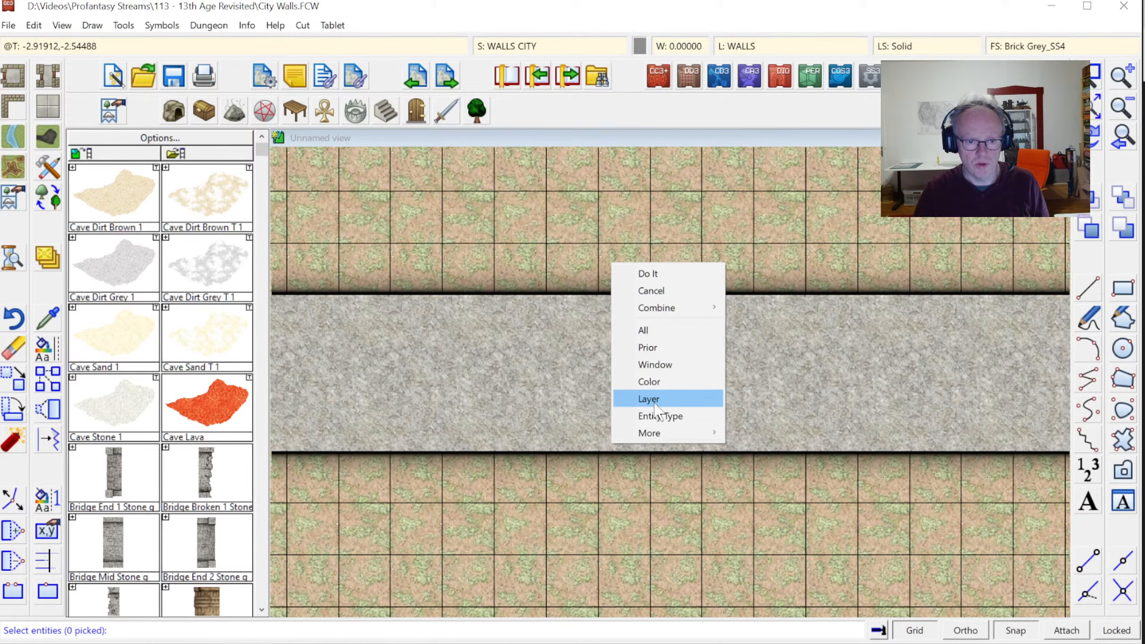
{"action": "left_click", "coordinate": [659, 350]}
{"action": "right_click", "coordinate": [667, 320]}
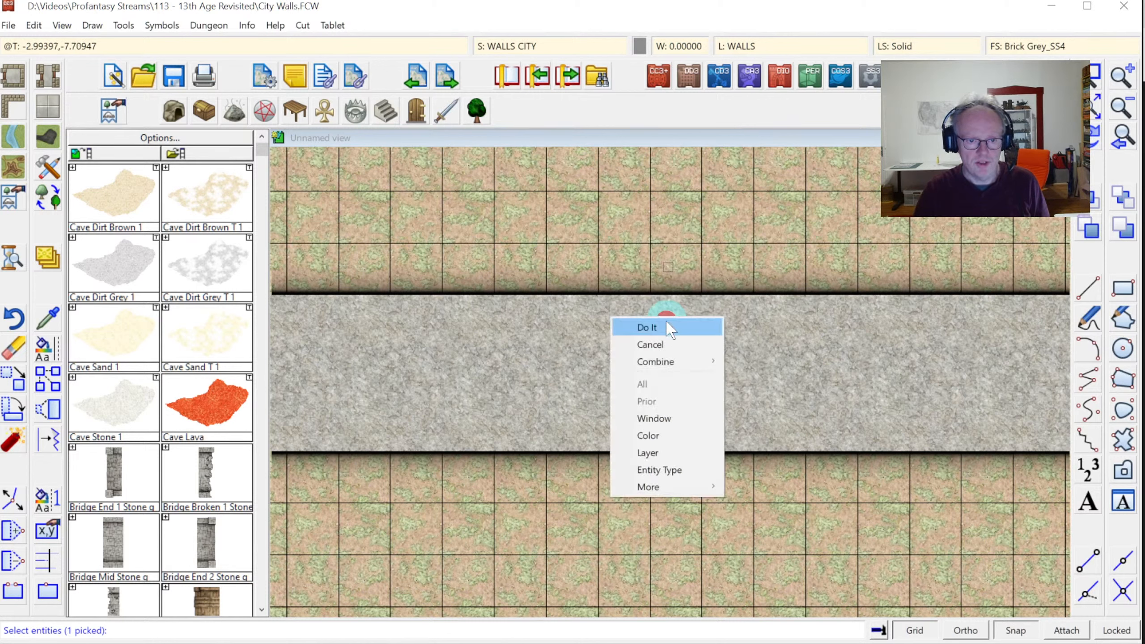
{"action": "left_click", "coordinate": [669, 328]}
Switch the wall's fill style to Stone Paving_SS4 and confirm
{"action": "left_click", "coordinate": [673, 288]}
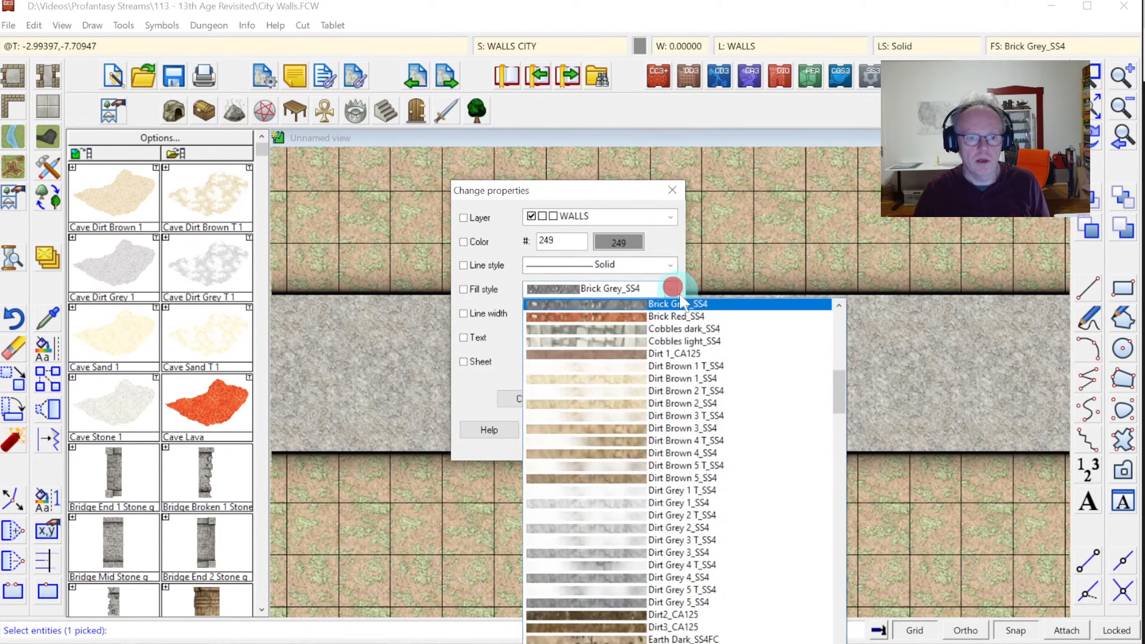
{"action": "left_click_drag", "start_coordinate": [837, 380], "coordinate": [845, 509]}
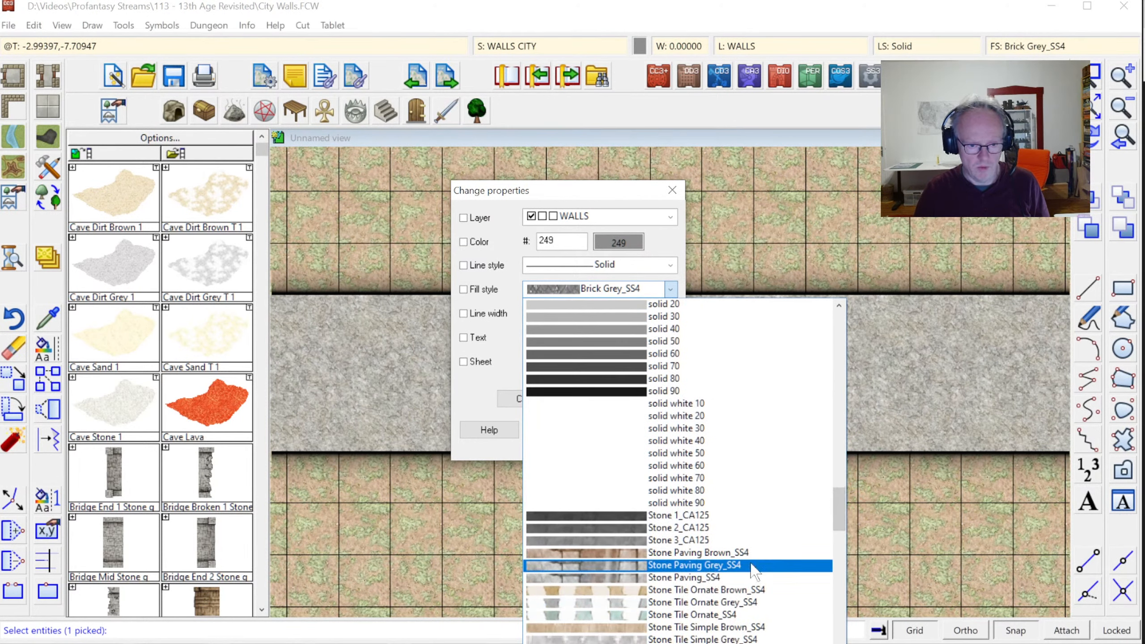
{"action": "left_click", "coordinate": [681, 578]}
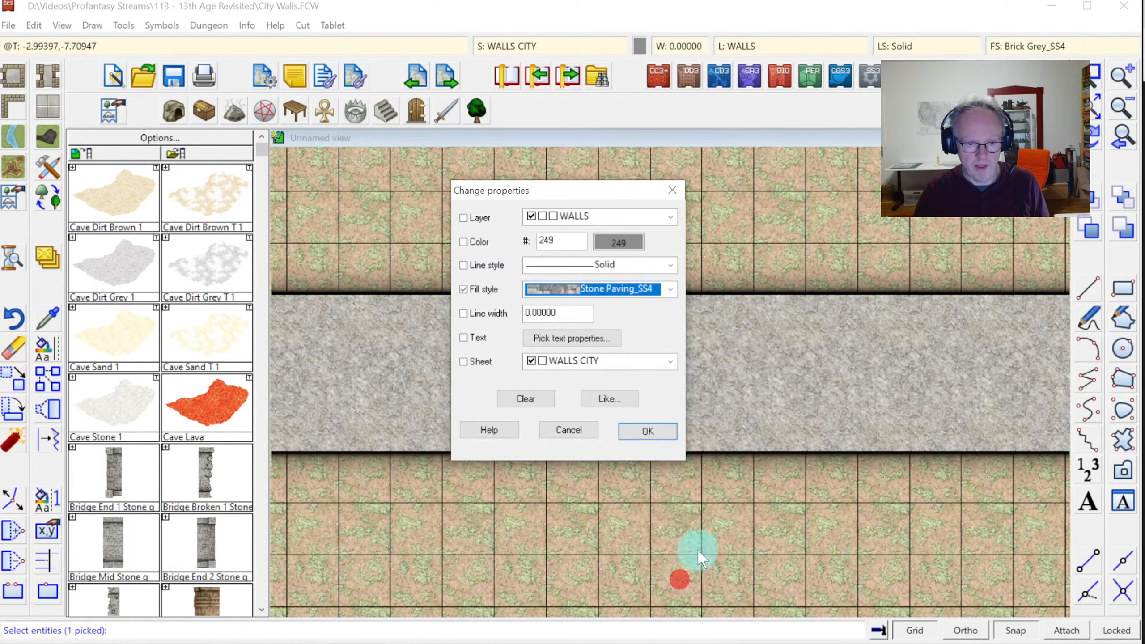
{"action": "left_click", "coordinate": [650, 432]}
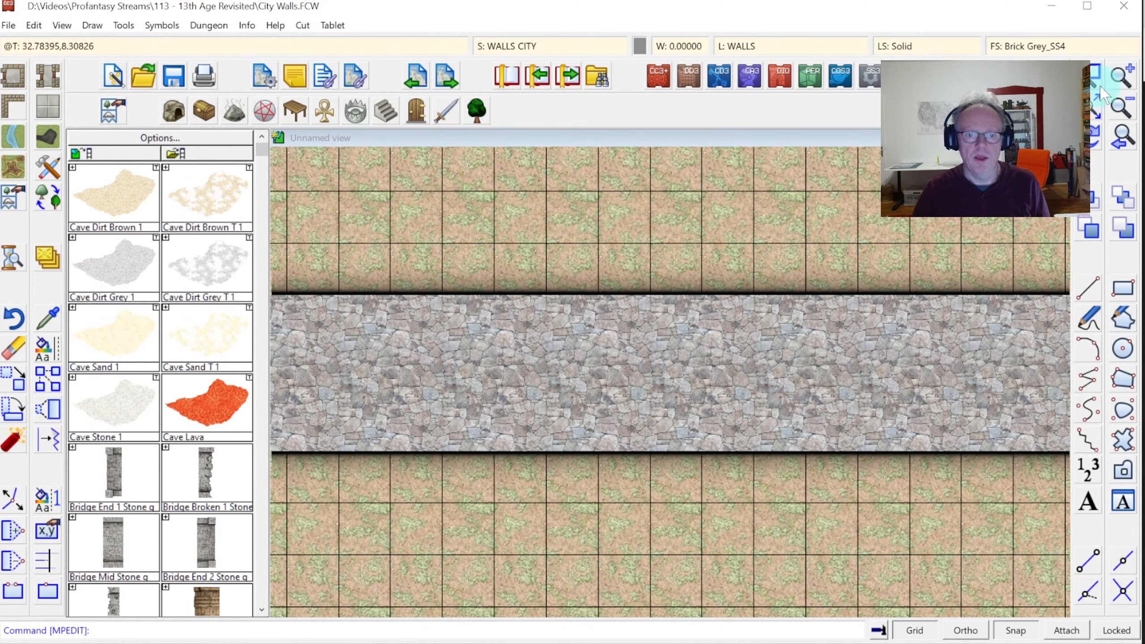
Redraw, zoom onto the Stone Paving_SS4 wall, and open Drawing Sheets and Effects
{"action": "left_click", "coordinate": [1095, 147]}
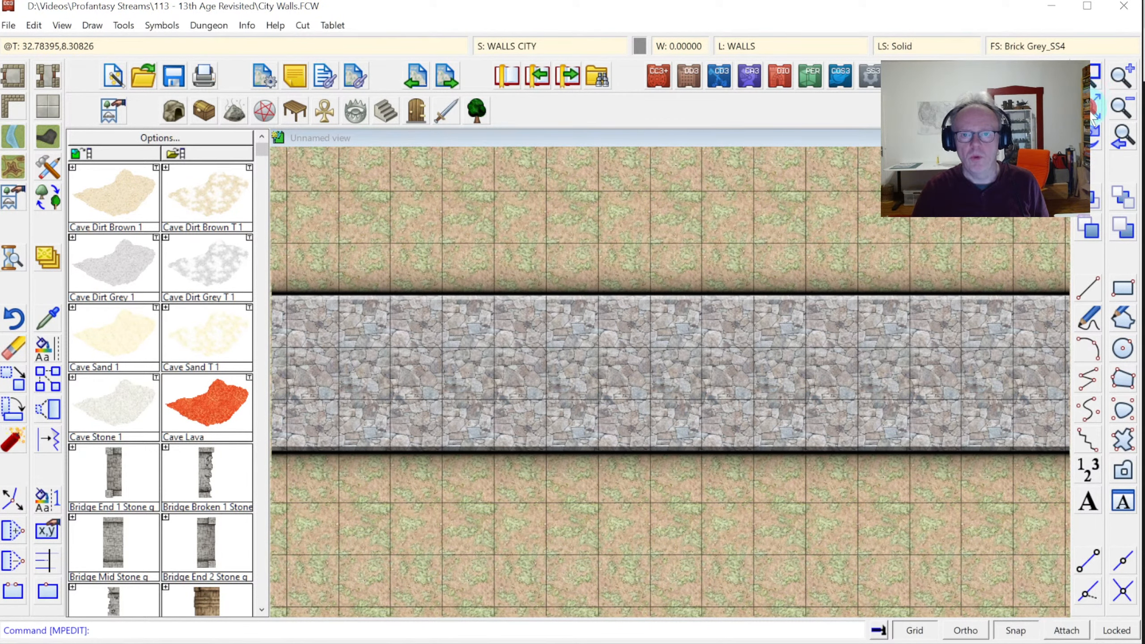
{"action": "left_click", "coordinate": [1094, 86]}
{"action": "left_click", "coordinate": [1096, 88]}
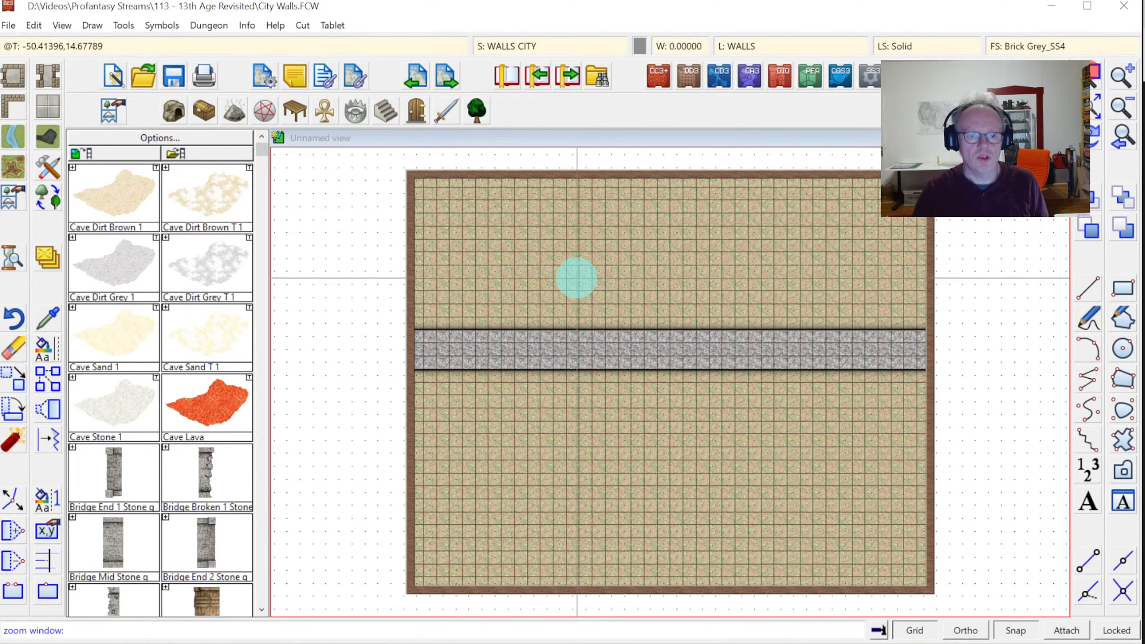
{"action": "left_click", "coordinate": [577, 275]}
{"action": "left_click", "coordinate": [778, 422]}
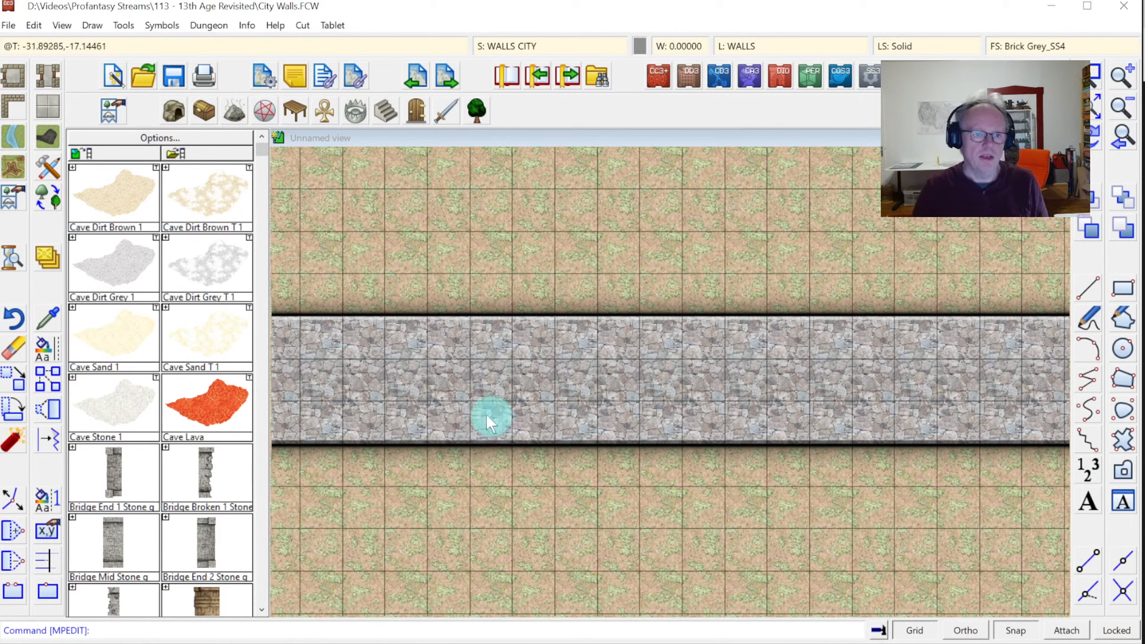
{"action": "left_click", "coordinate": [511, 43]}
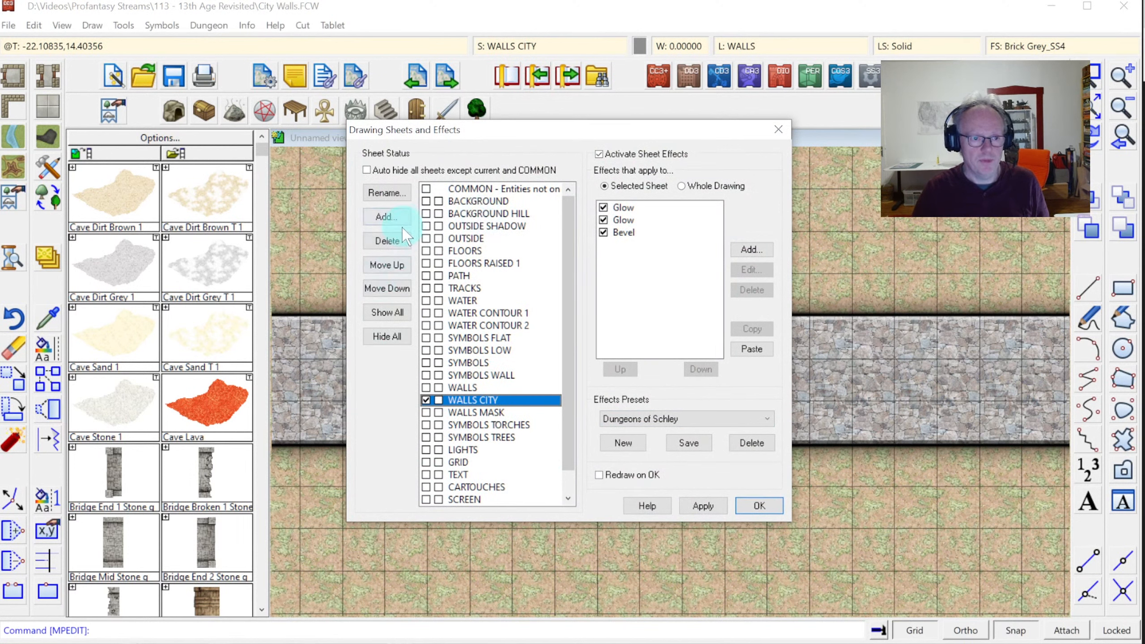
Add a WALLS TOP sheet below WALLS CITY and close the dialog with it current
{"action": "left_click", "coordinate": [386, 218]}
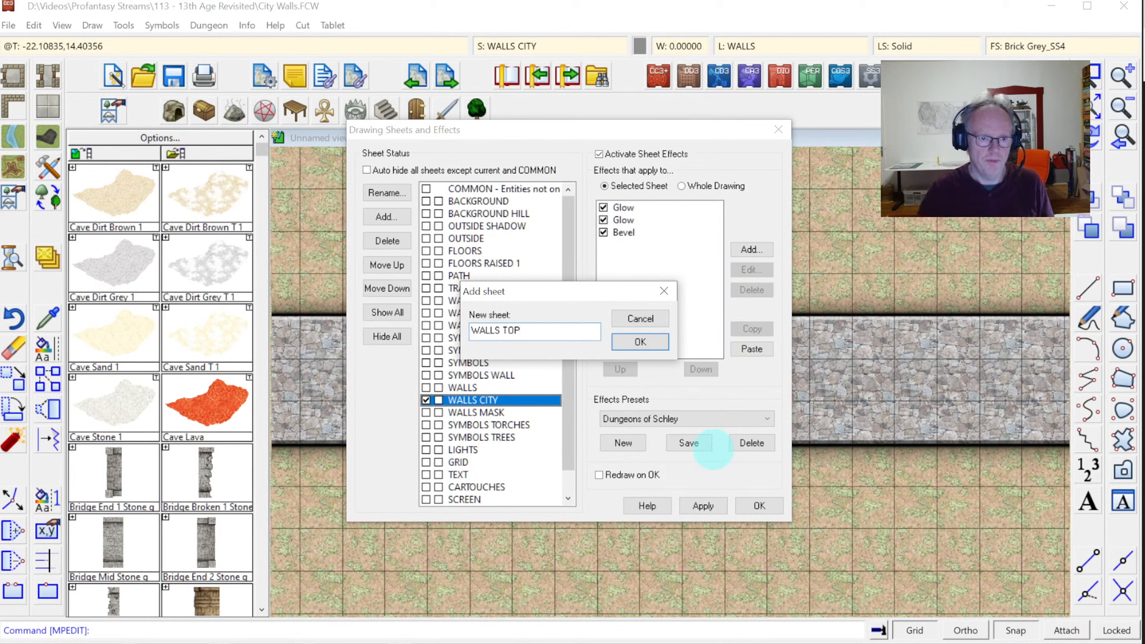
{"action": "left_click", "coordinate": [651, 350]}
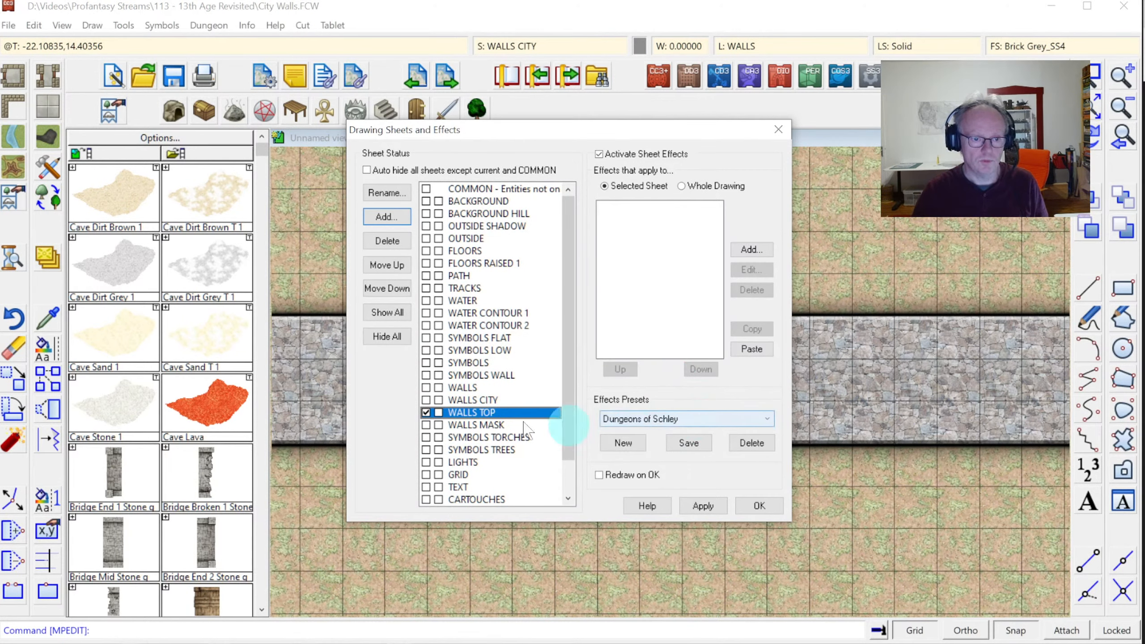
{"action": "left_click", "coordinate": [759, 505]}
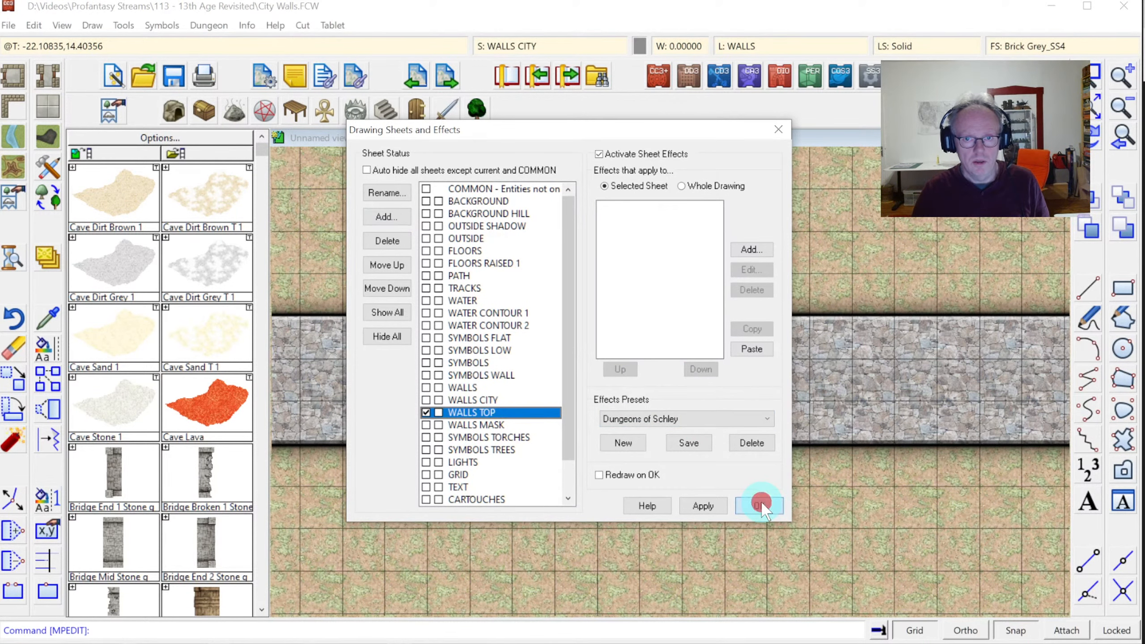
Set the current fill style to the Natural Stone 3_SS4 bitmap fill, then bring up the line width setting
{"action": "left_click", "coordinate": [1037, 47]}
{"action": "left_click", "coordinate": [615, 201]}
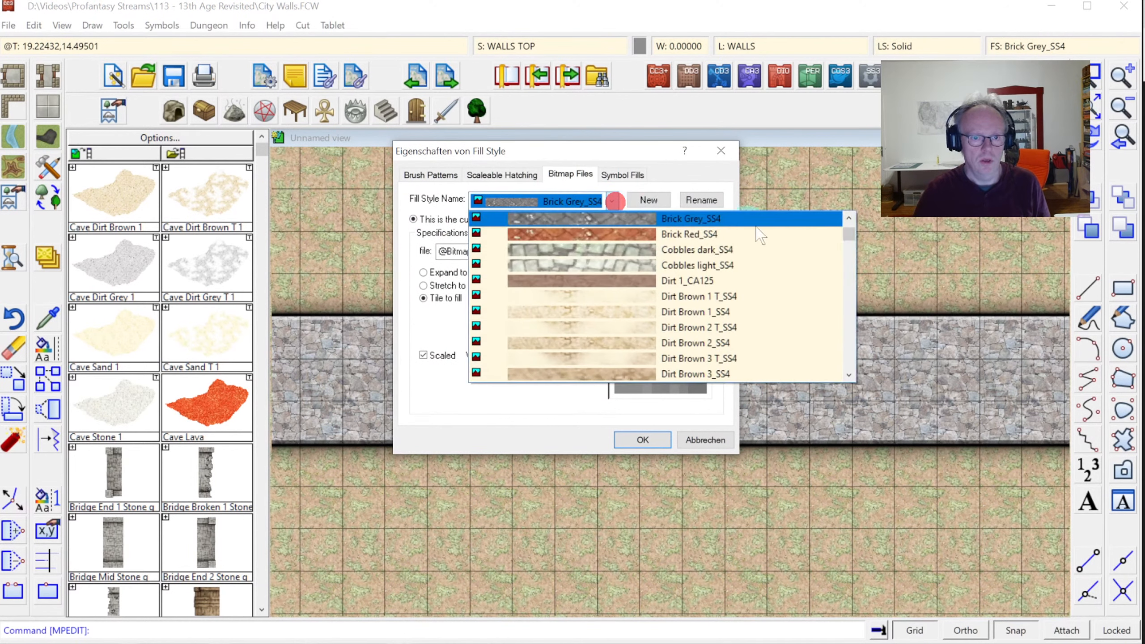
{"action": "left_click_drag", "start_coordinate": [856, 244], "coordinate": [857, 286]}
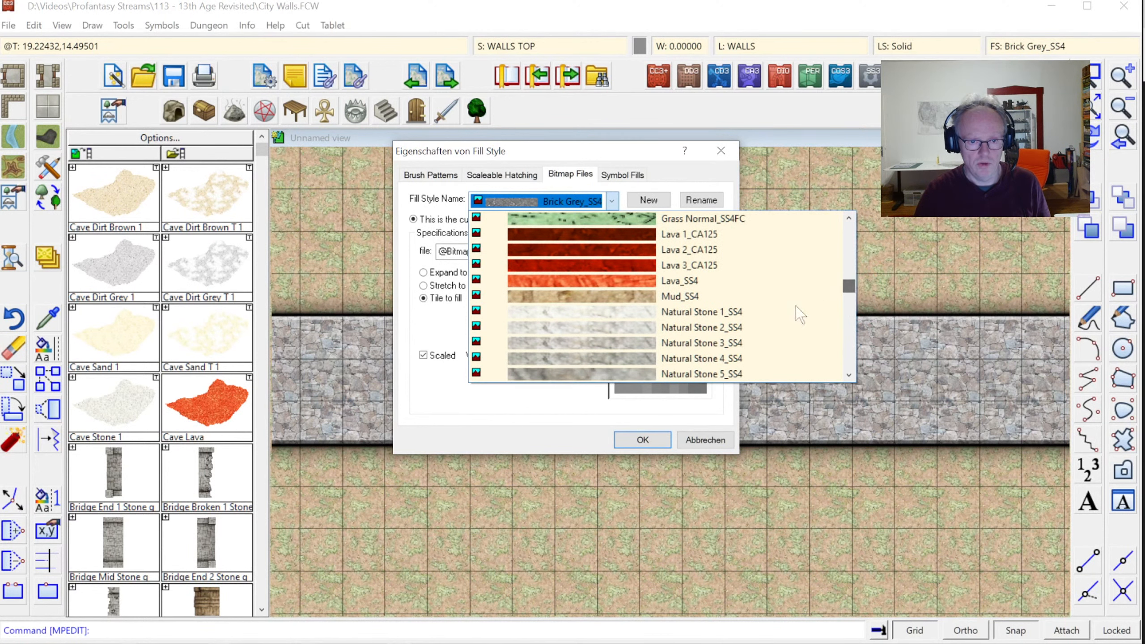
{"action": "left_click", "coordinate": [696, 348]}
{"action": "left_click", "coordinate": [658, 439]}
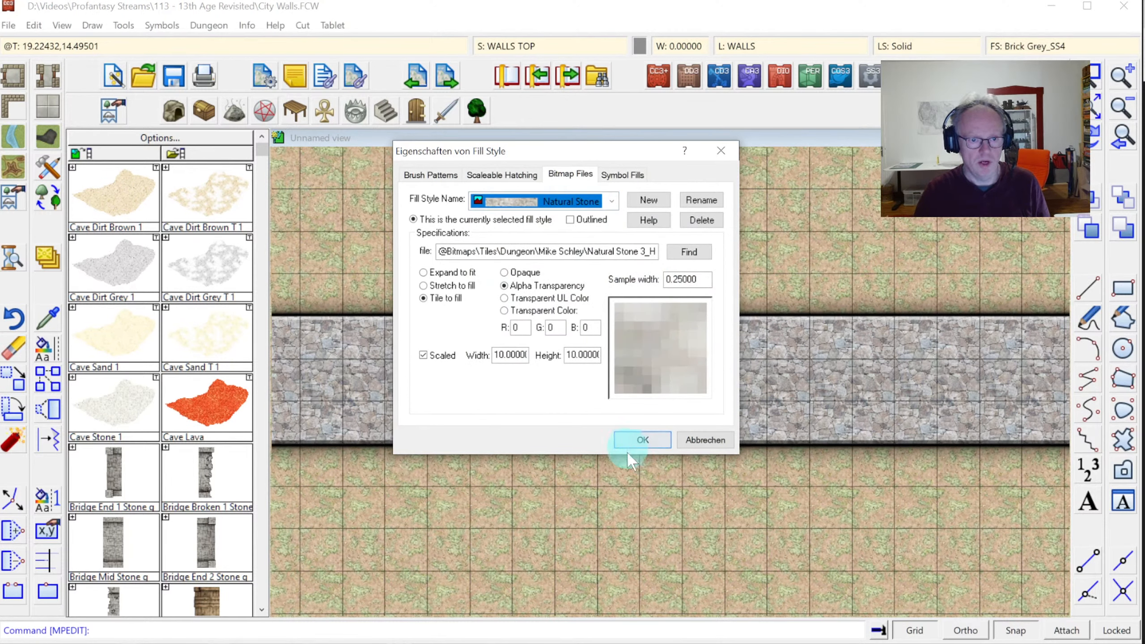
{"action": "left_click", "coordinate": [633, 441]}
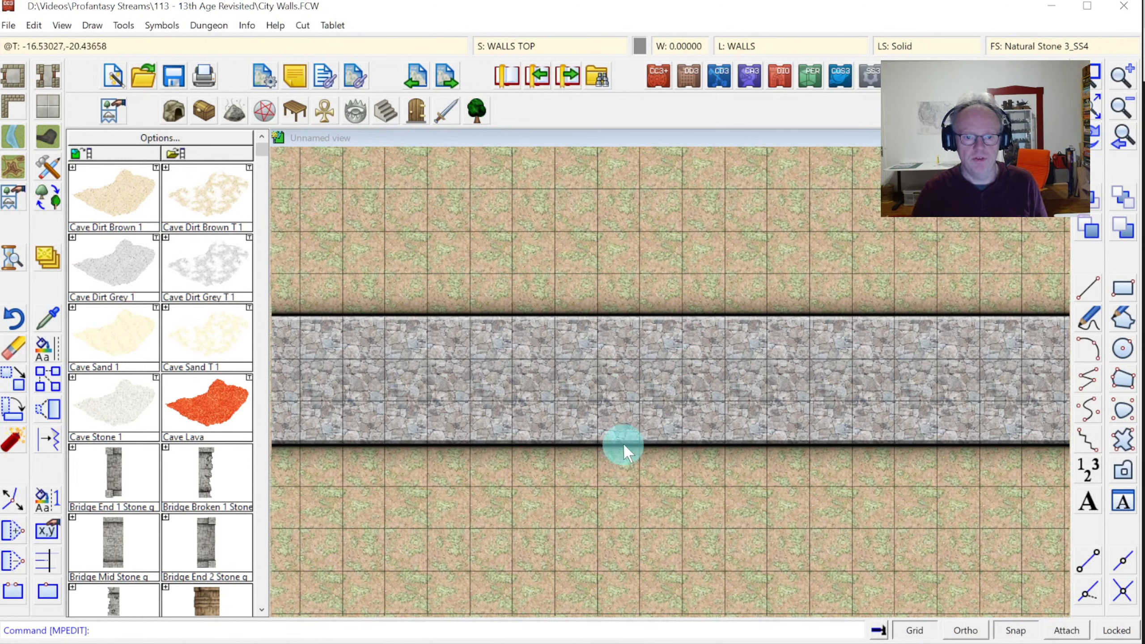
{"action": "left_click", "coordinate": [672, 46]}
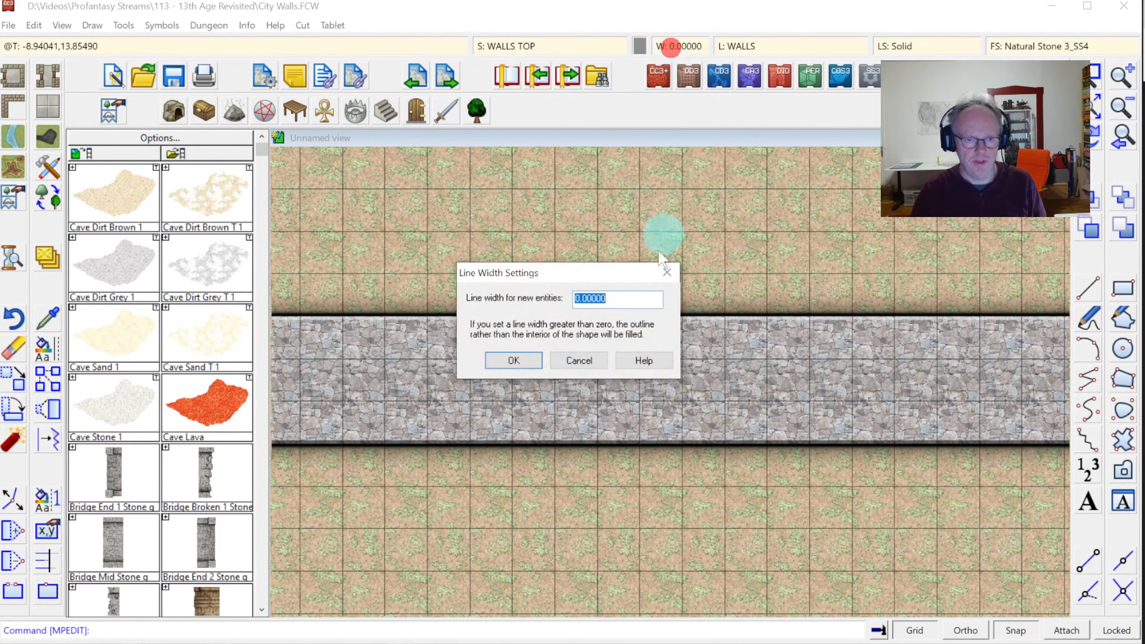
Set line width to 3 and select the 'Wall, Current Fill, Current Width' tool
{"action": "type", "text": "3"}
{"action": "left_click", "coordinate": [516, 360]}
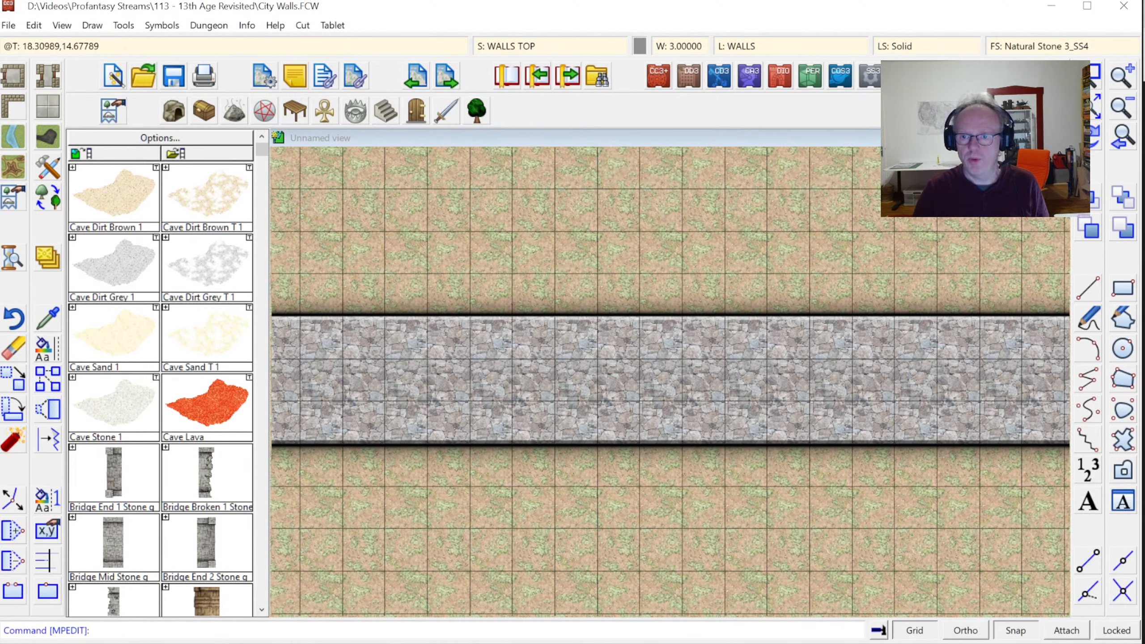
{"action": "left_click", "coordinate": [47, 170]}
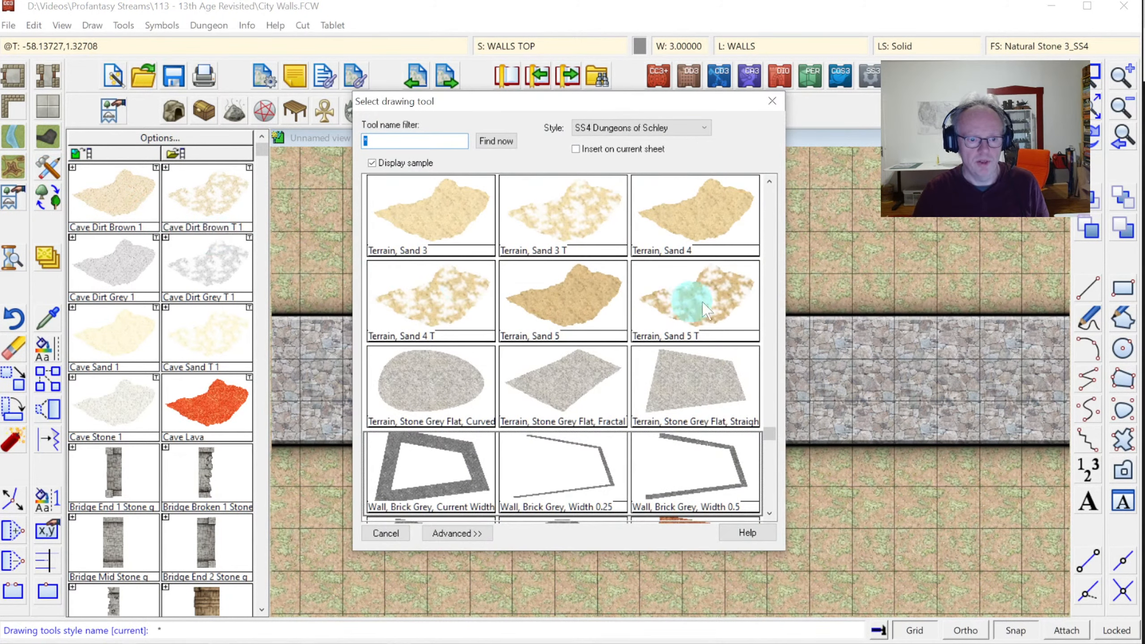
{"action": "left_click", "coordinate": [772, 500]}
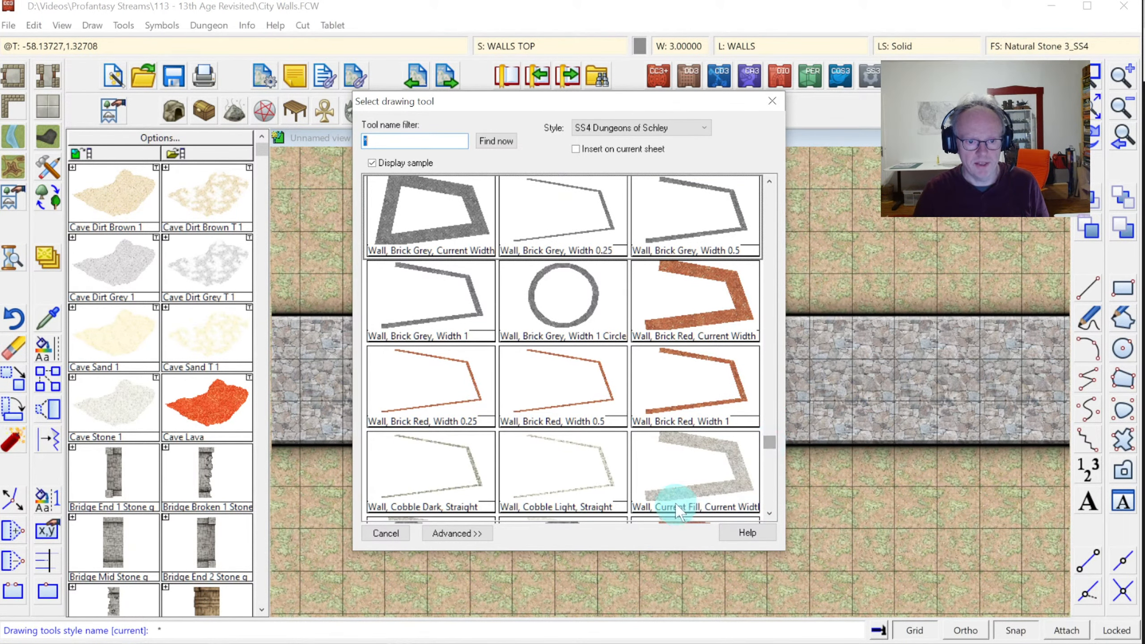
{"action": "double_click", "coordinate": [688, 482]}
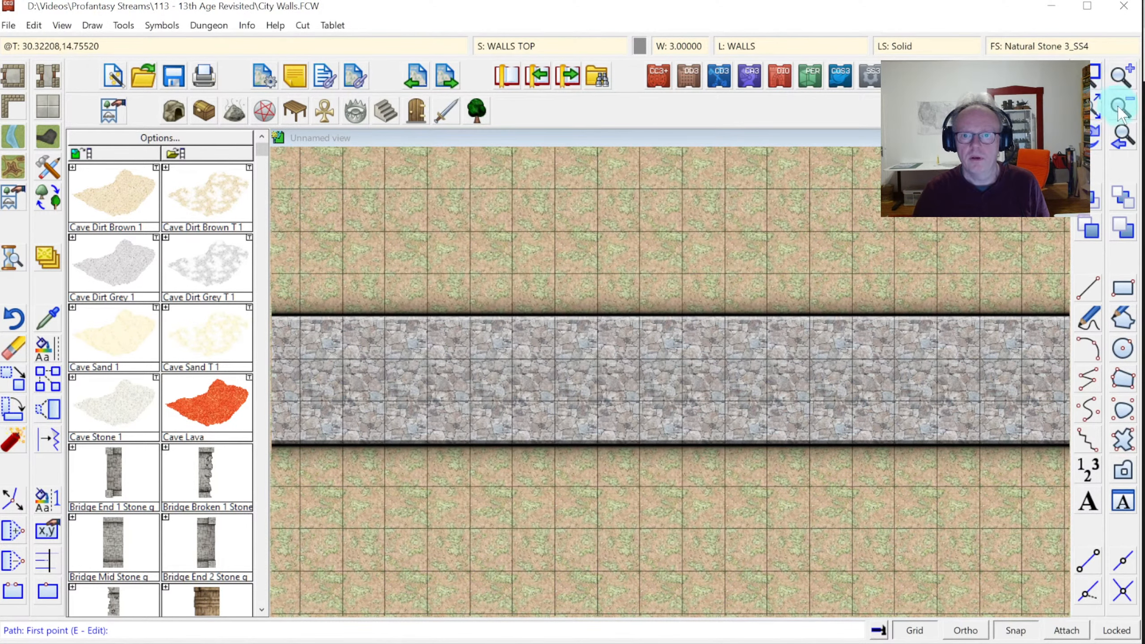
{"action": "left_click", "coordinate": [1120, 108]}
Draw width-3 stone strips across the wall's upper and lower edges, end to end
{"action": "left_click", "coordinate": [1094, 108]}
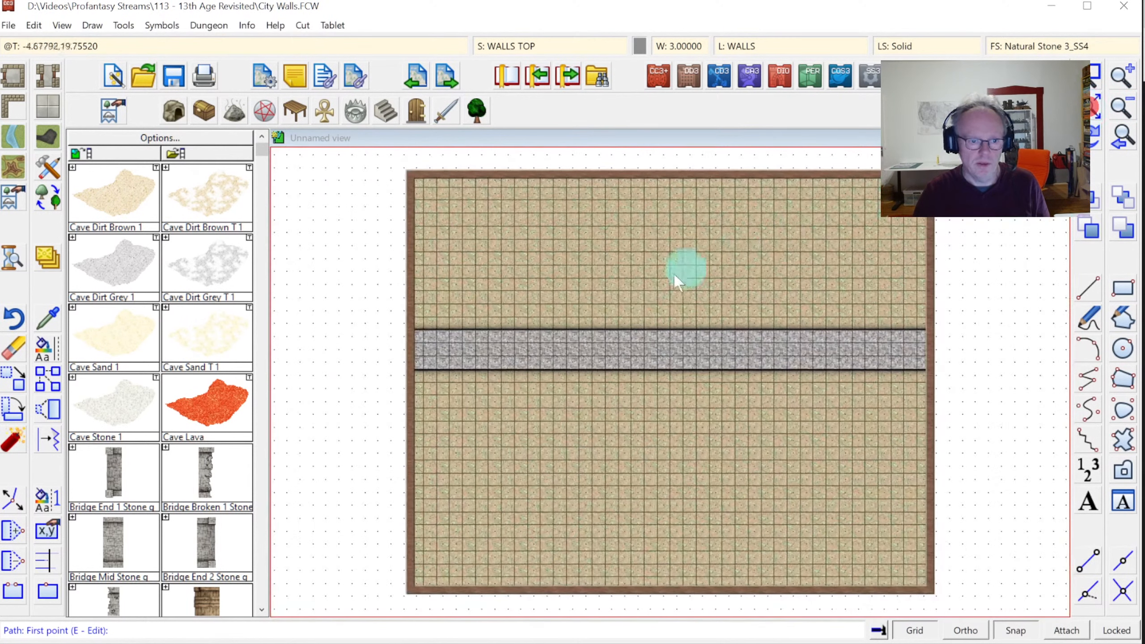
{"action": "left_click", "coordinate": [407, 329]}
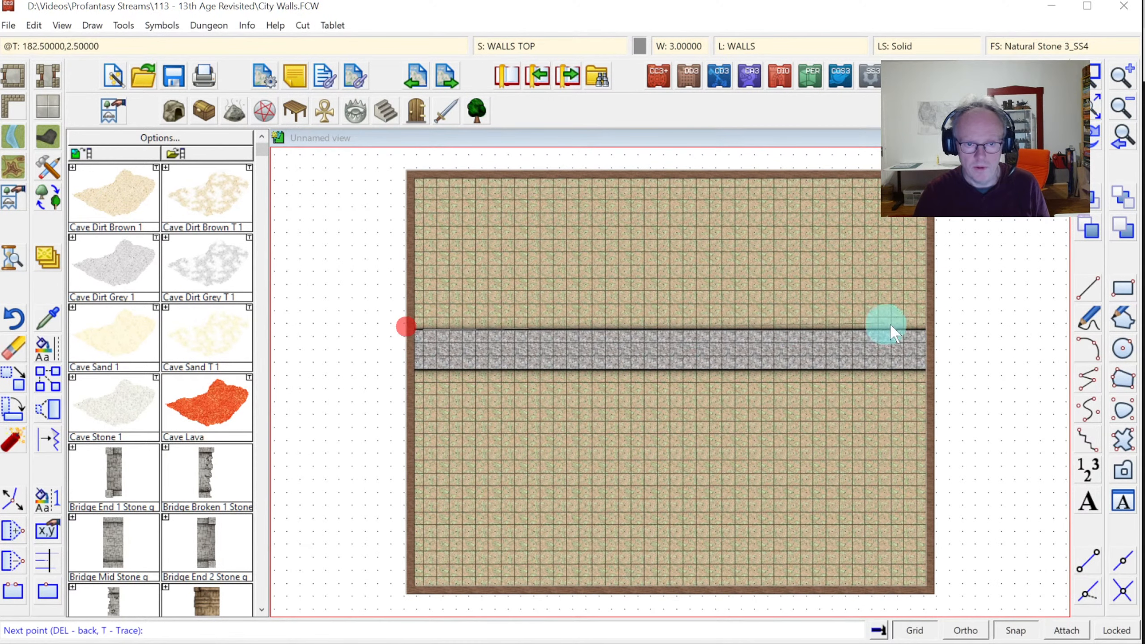
{"action": "left_click", "coordinate": [935, 330]}
{"action": "right_click", "coordinate": [939, 368]}
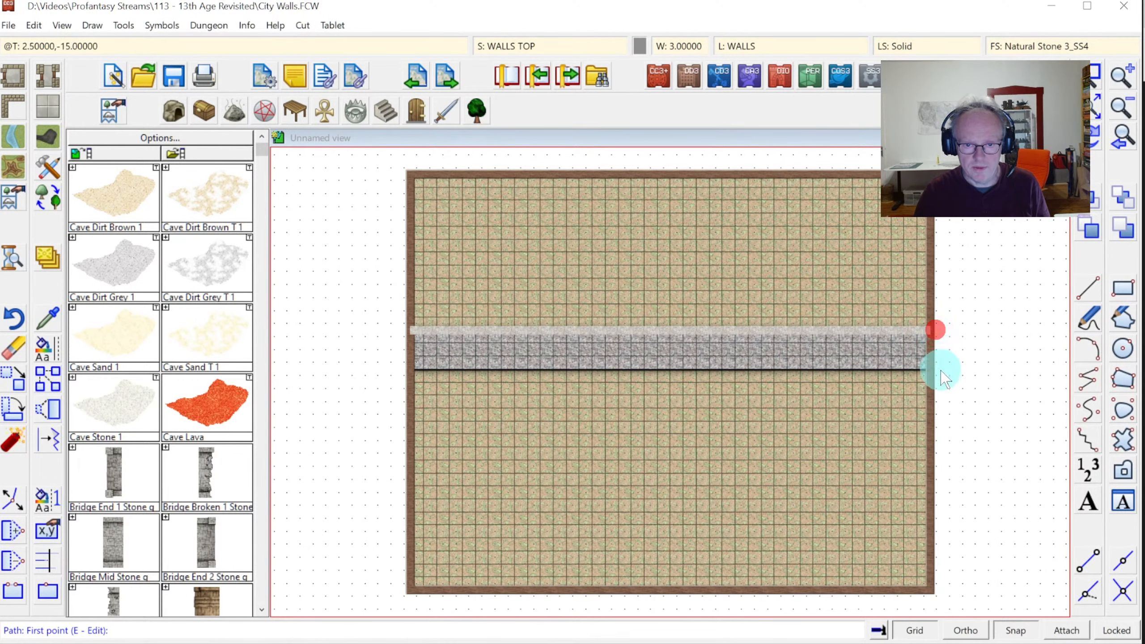
{"action": "left_click", "coordinate": [936, 369]}
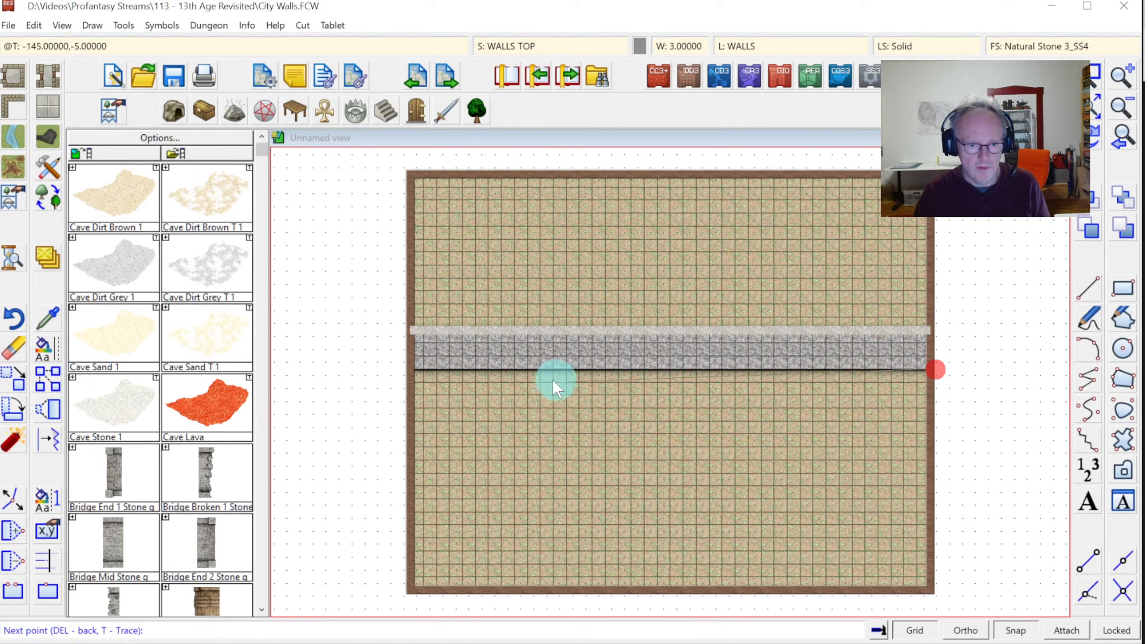
{"action": "left_click", "coordinate": [401, 370]}
{"action": "right_click", "coordinate": [404, 367]}
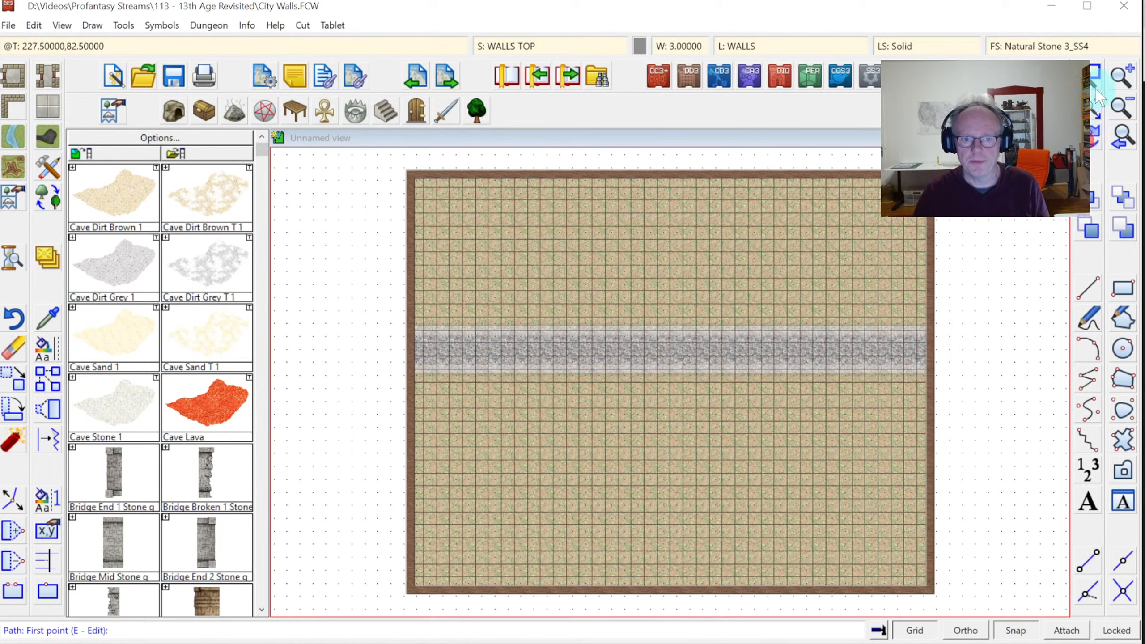
Zoom in on a window around the wall
{"action": "left_click", "coordinate": [1094, 76]}
{"action": "left_click", "coordinate": [612, 311]}
{"action": "left_click", "coordinate": [725, 409]}
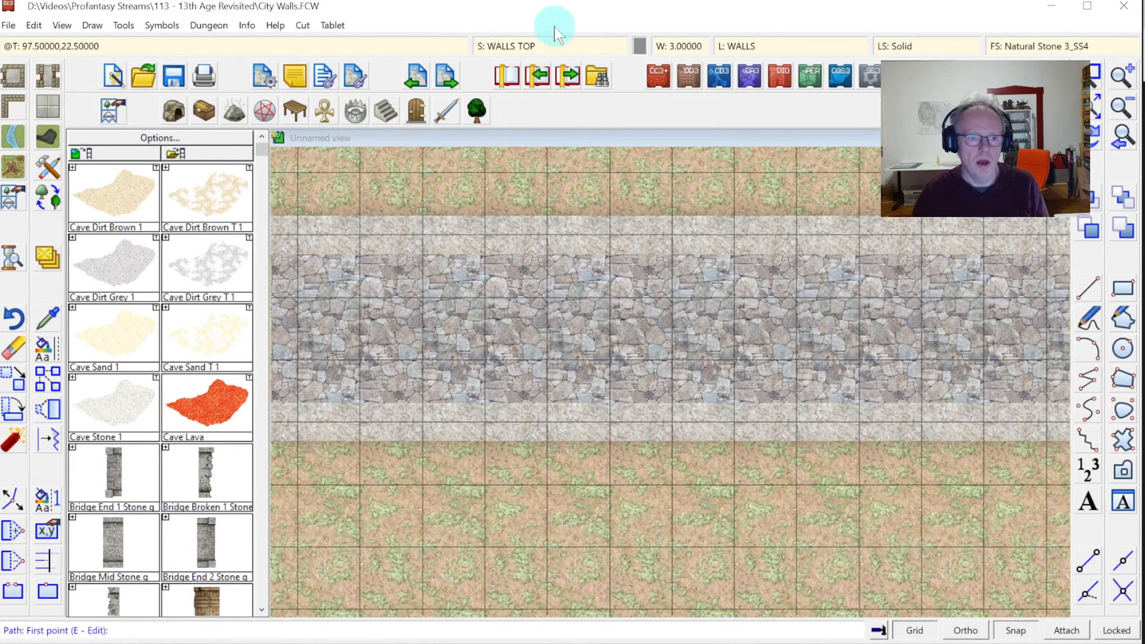
Copy the Glow, Glow and Bevel effects from WALLS CITY and paste them onto WALLS TOP
{"action": "left_click", "coordinate": [504, 46]}
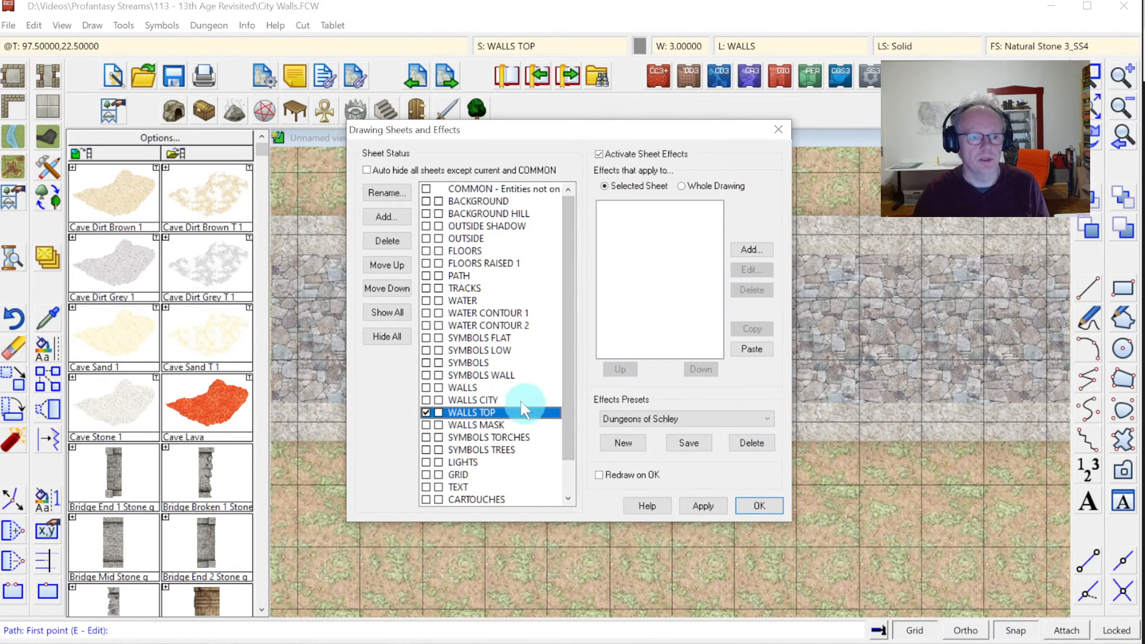
{"action": "left_click", "coordinate": [471, 400]}
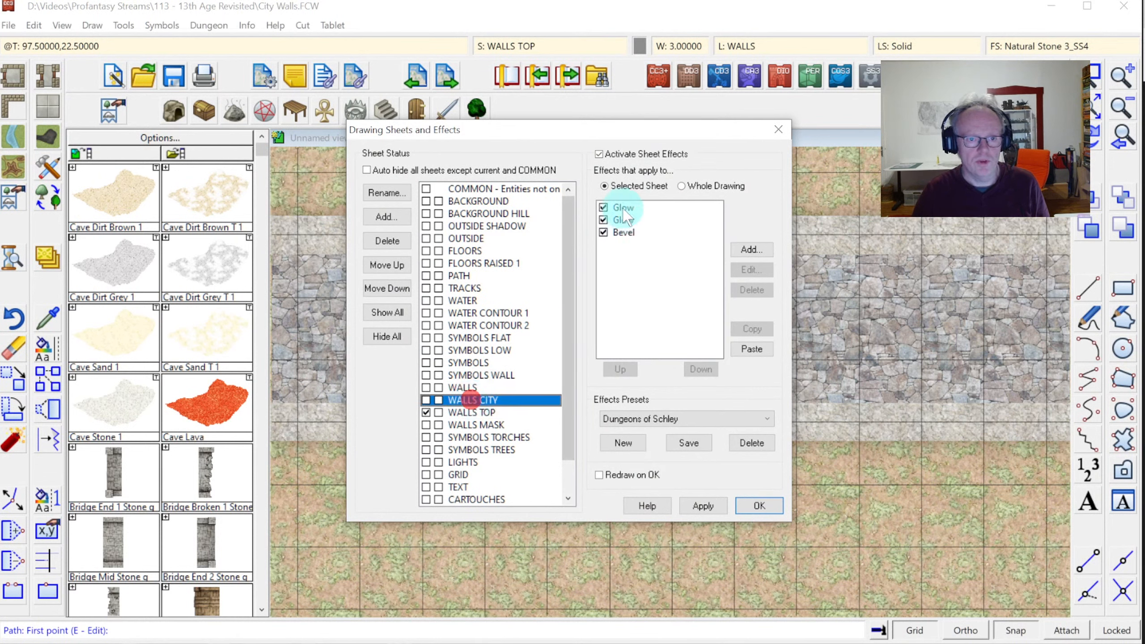
{"action": "left_click_drag", "start_coordinate": [630, 208], "coordinate": [627, 234]}
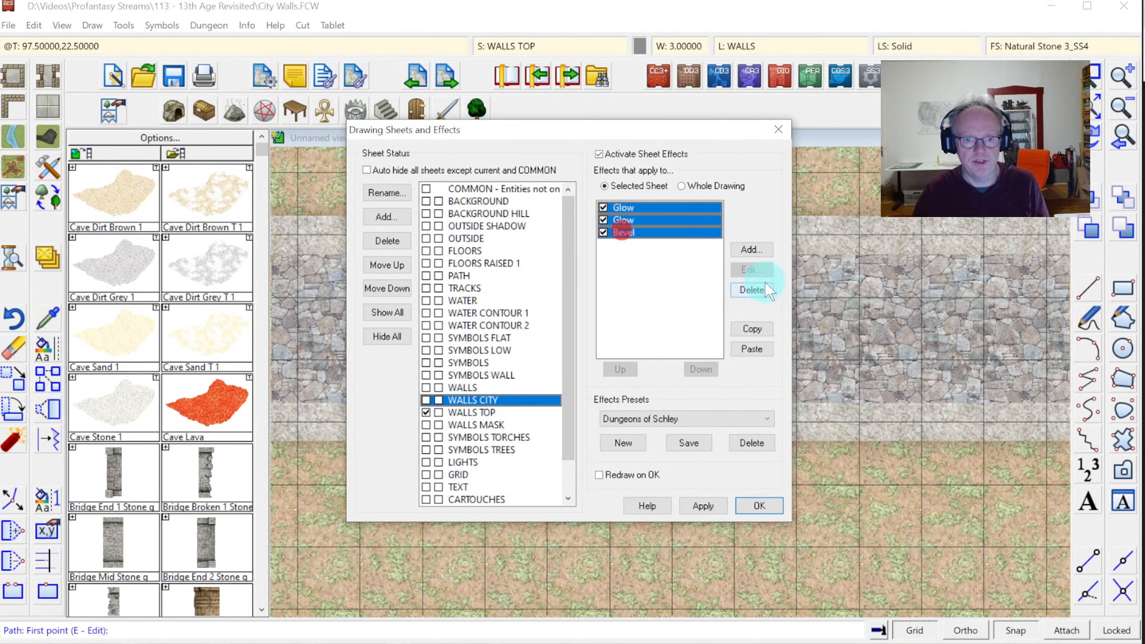
{"action": "left_click", "coordinate": [753, 329]}
{"action": "left_click", "coordinate": [501, 413]}
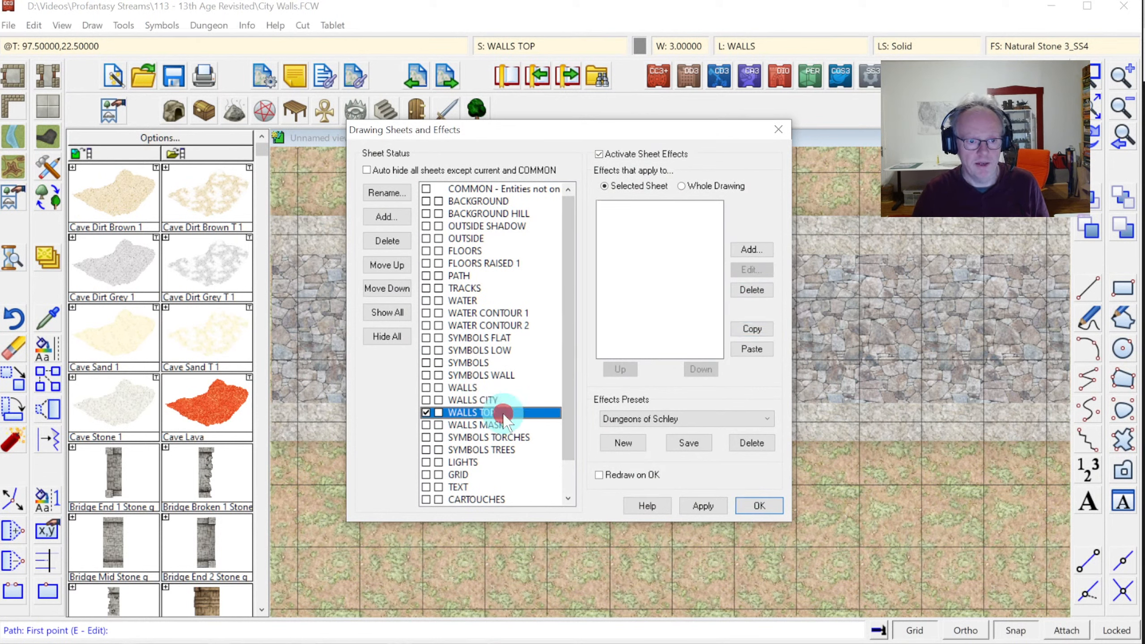
{"action": "left_click", "coordinate": [751, 349]}
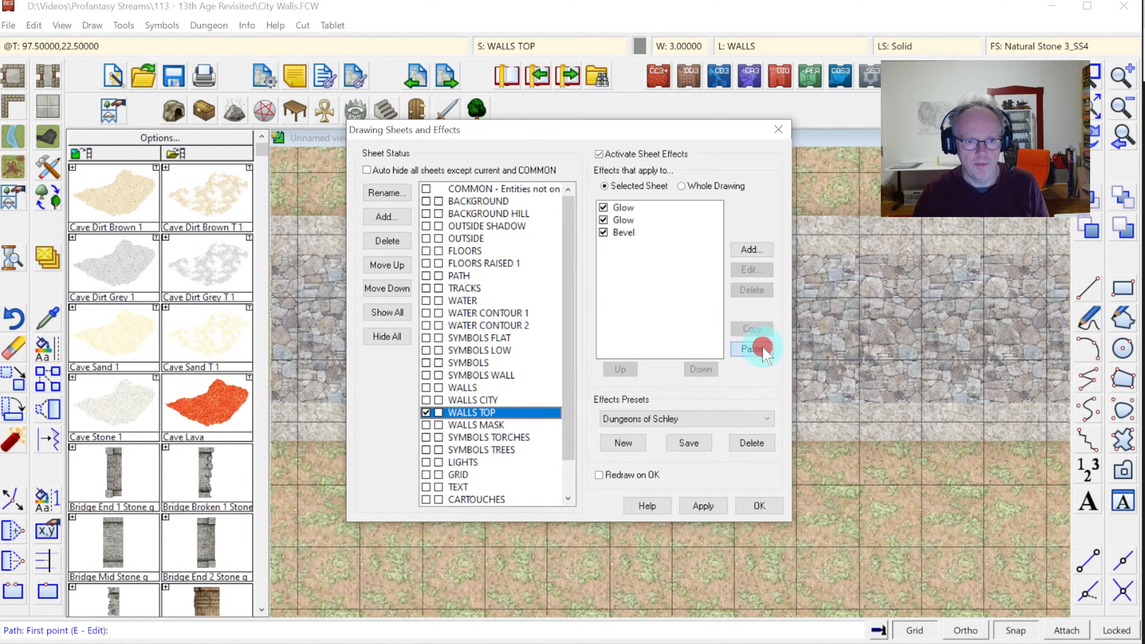
{"action": "left_click", "coordinate": [761, 505]}
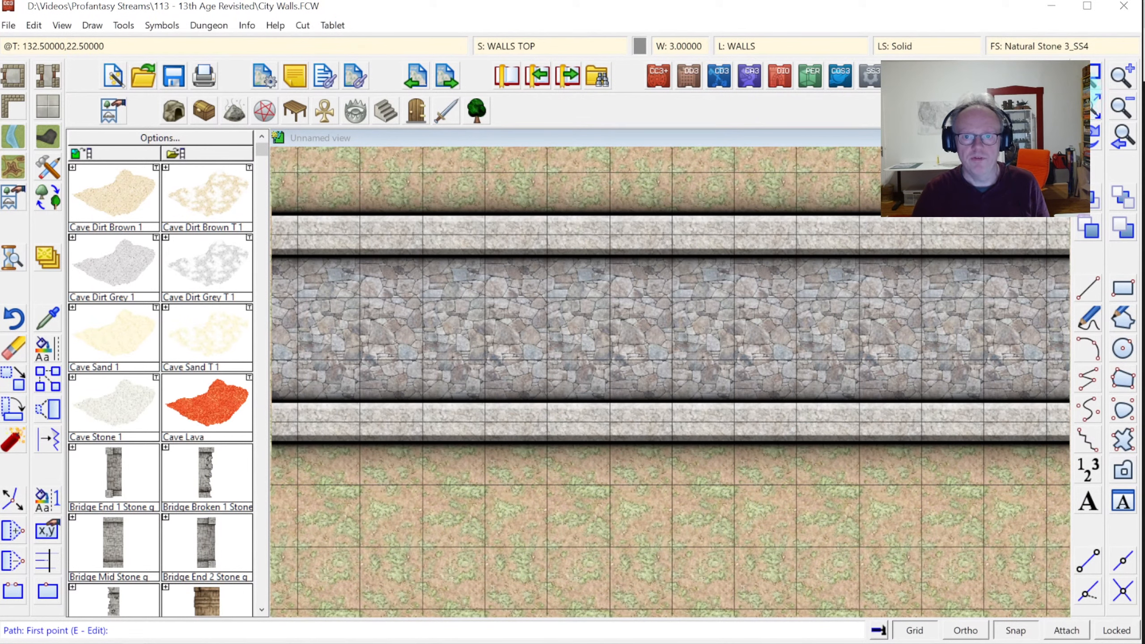
Zoom out, then zoom in on the stone wall section
{"action": "left_click", "coordinate": [1088, 107]}
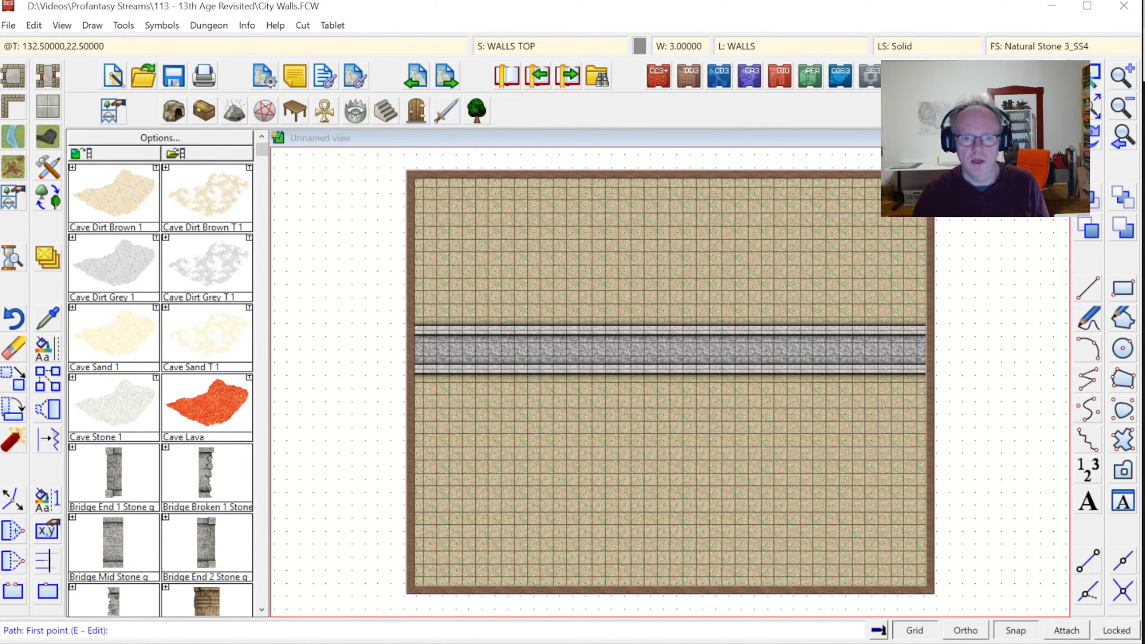
{"action": "left_click", "coordinate": [603, 305]}
{"action": "left_click", "coordinate": [725, 384]}
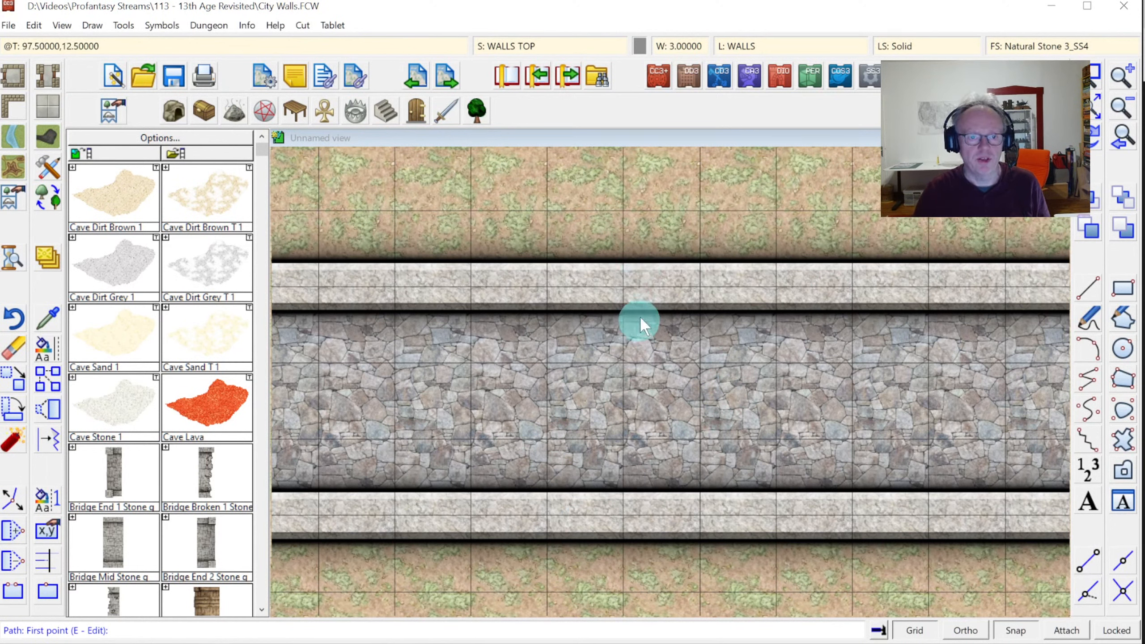
Inspect the WALLS TOP sheet's first Glow effect (blur radius 5) and leave it unchanged
{"action": "left_click", "coordinate": [532, 46]}
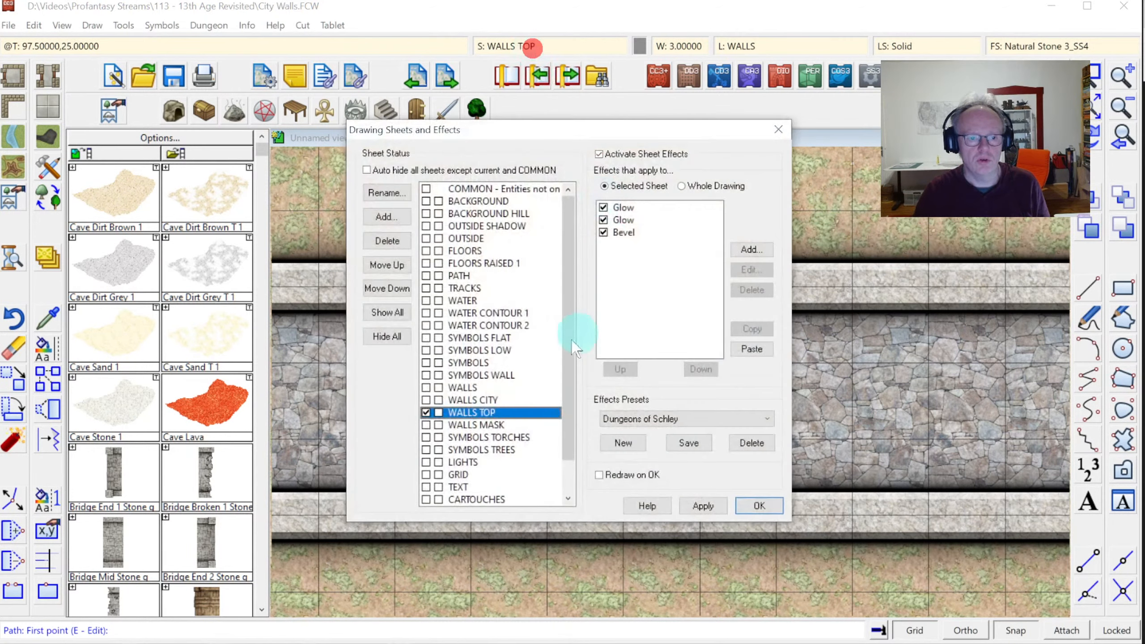
{"action": "left_click", "coordinate": [620, 208]}
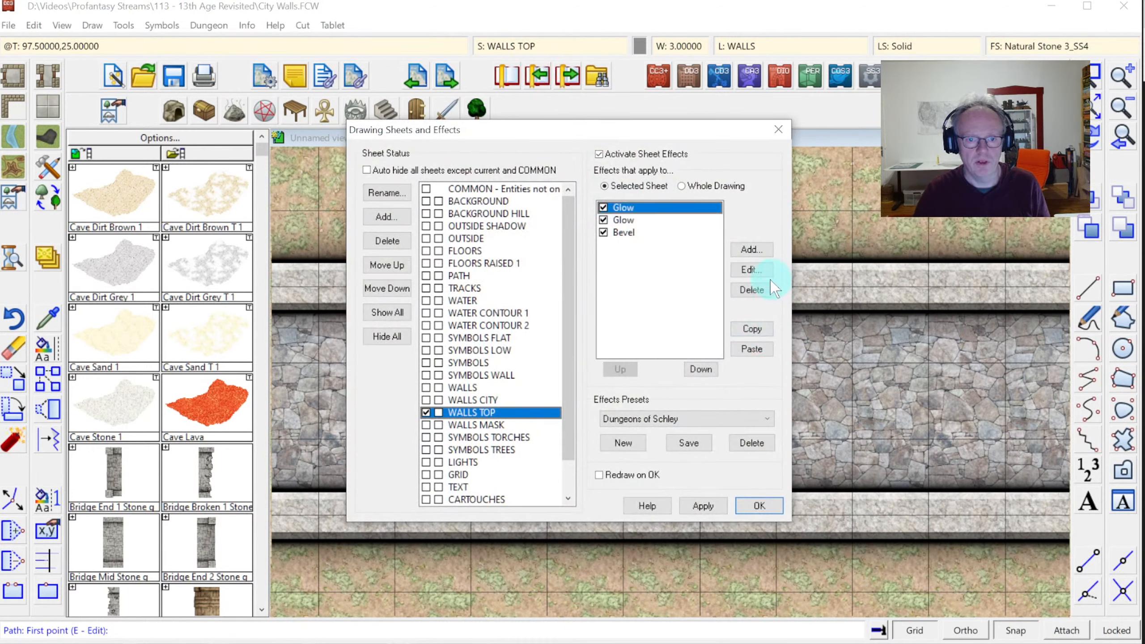
{"action": "left_click", "coordinate": [751, 270]}
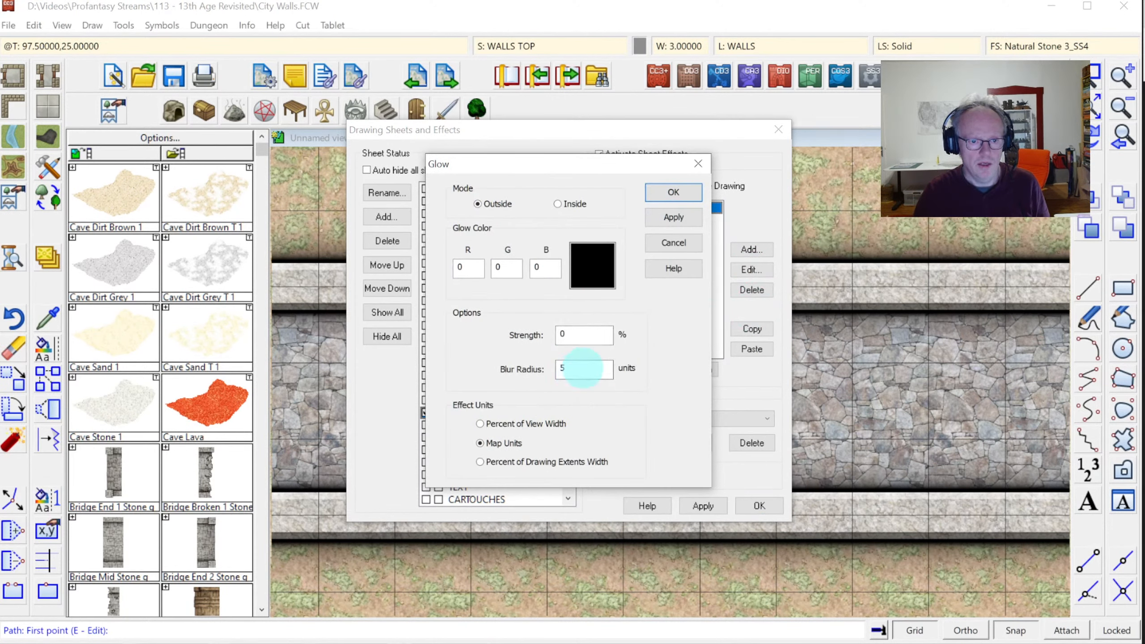
{"action": "double_click", "coordinate": [573, 367]}
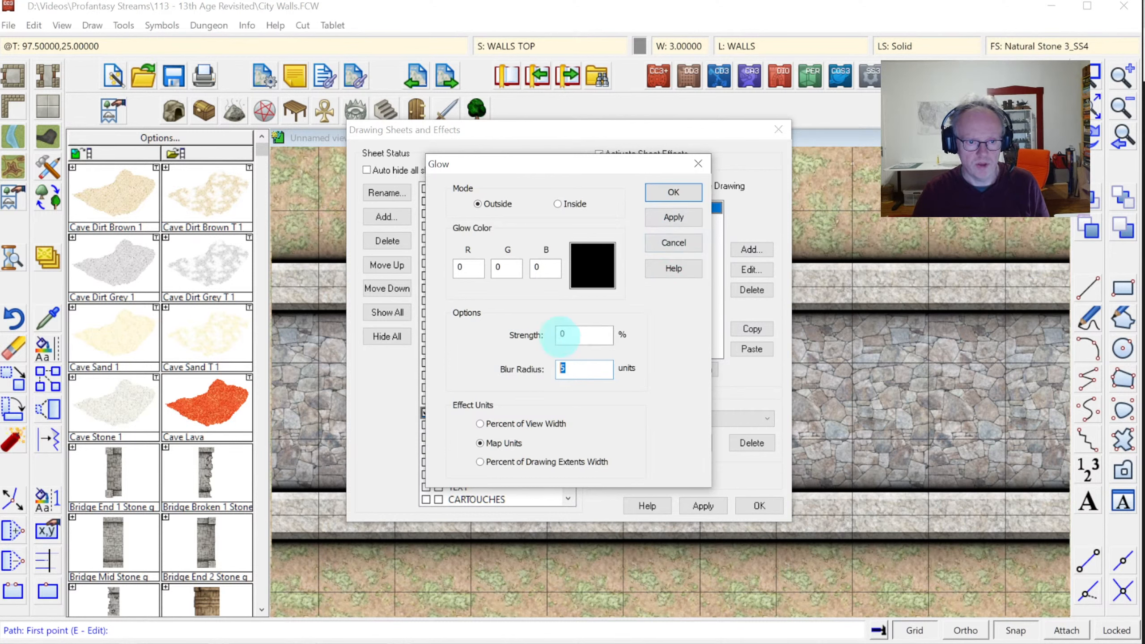
{"action": "left_click", "coordinate": [673, 243]}
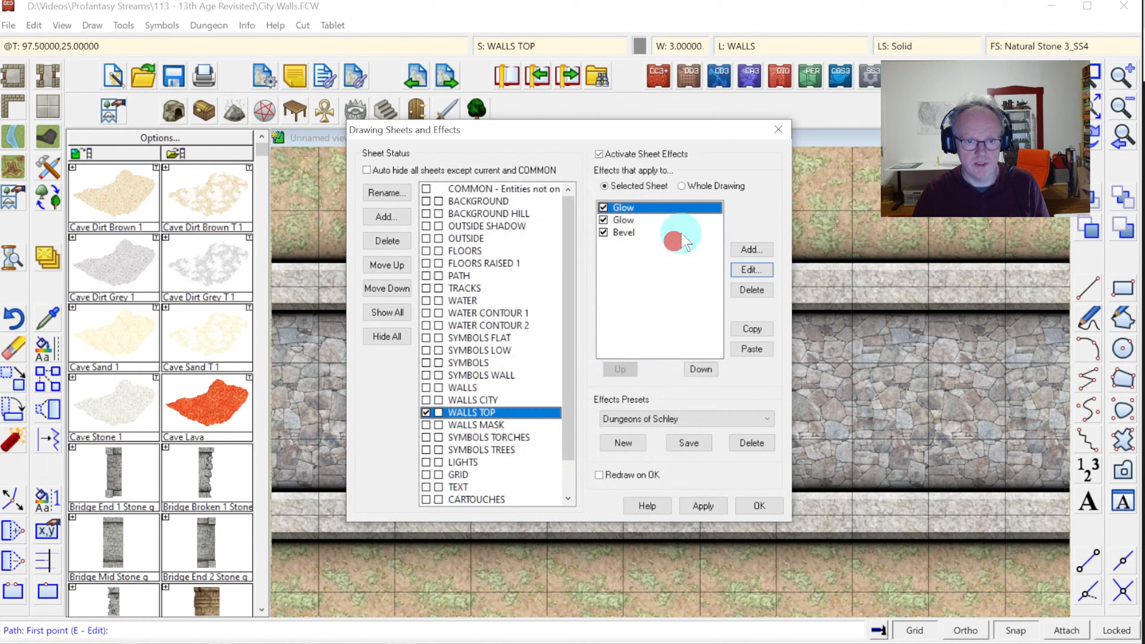
Lower the second Glow effect's strength from 25% to 12.5% and apply it to the map
{"action": "left_click", "coordinate": [631, 221]}
{"action": "left_click", "coordinate": [752, 266]}
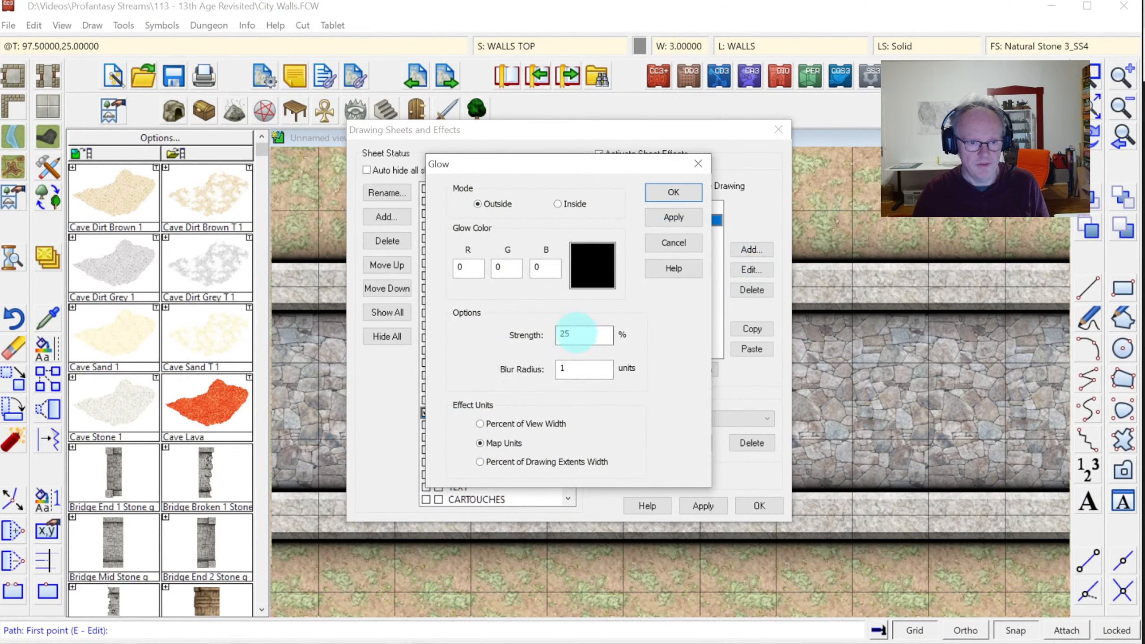
{"action": "double_click", "coordinate": [574, 334]}
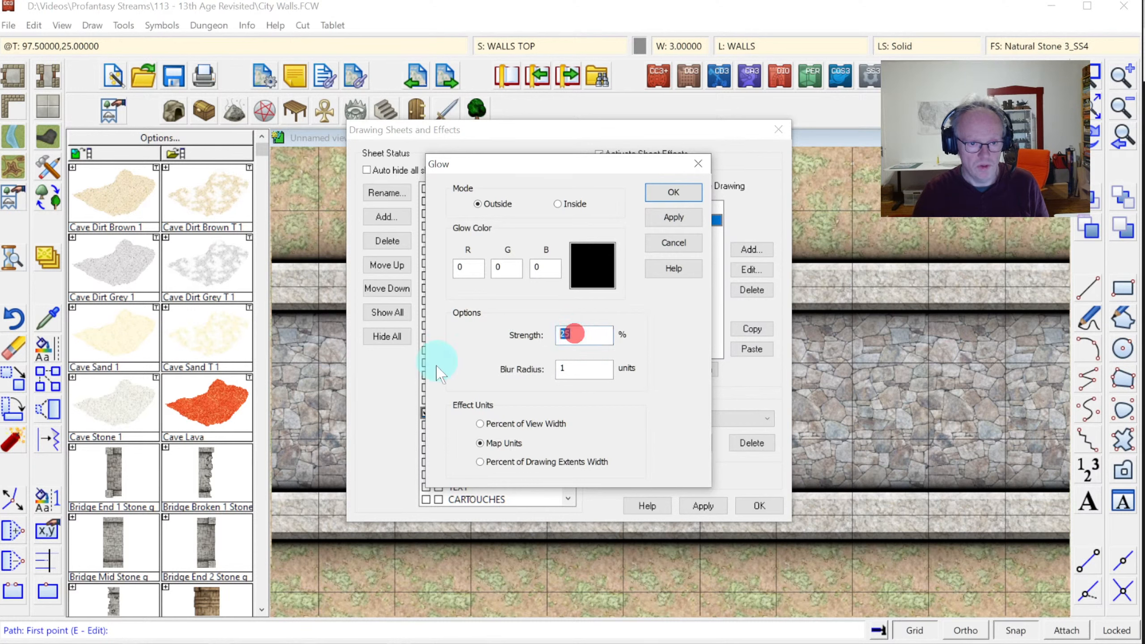
{"action": "type", "text": "12."}
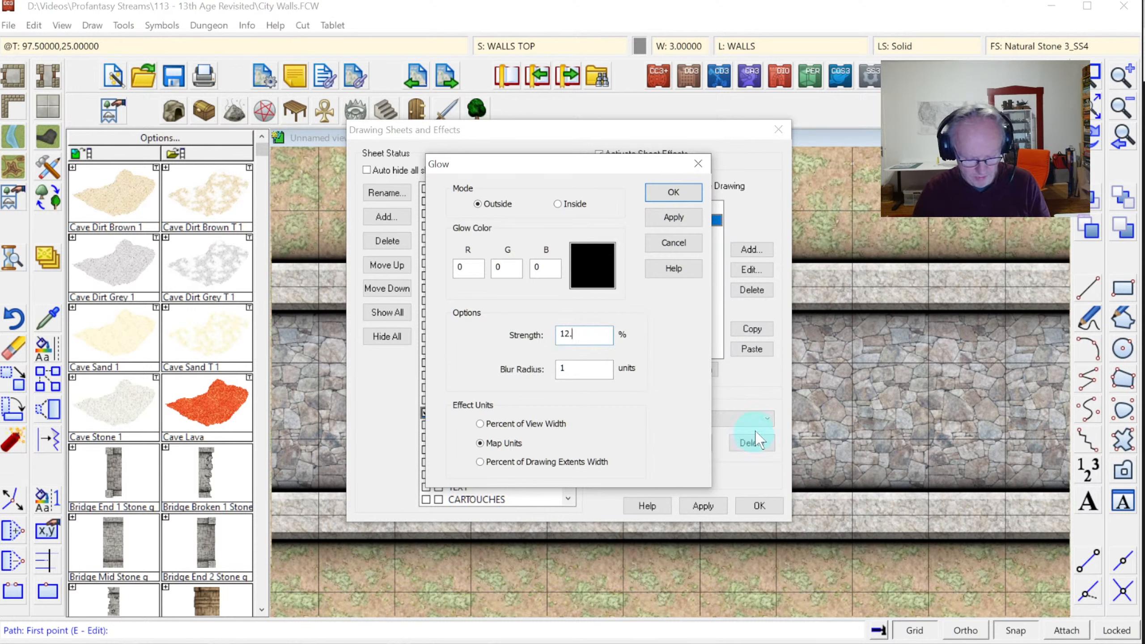
{"action": "type", "text": "5"}
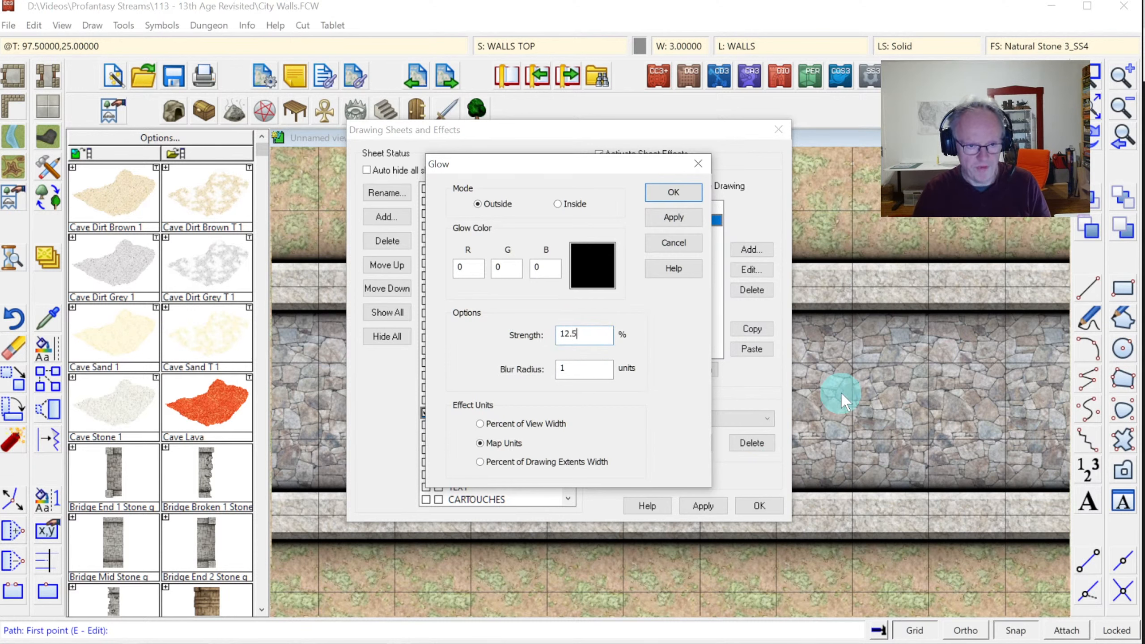
{"action": "left_click", "coordinate": [664, 196]}
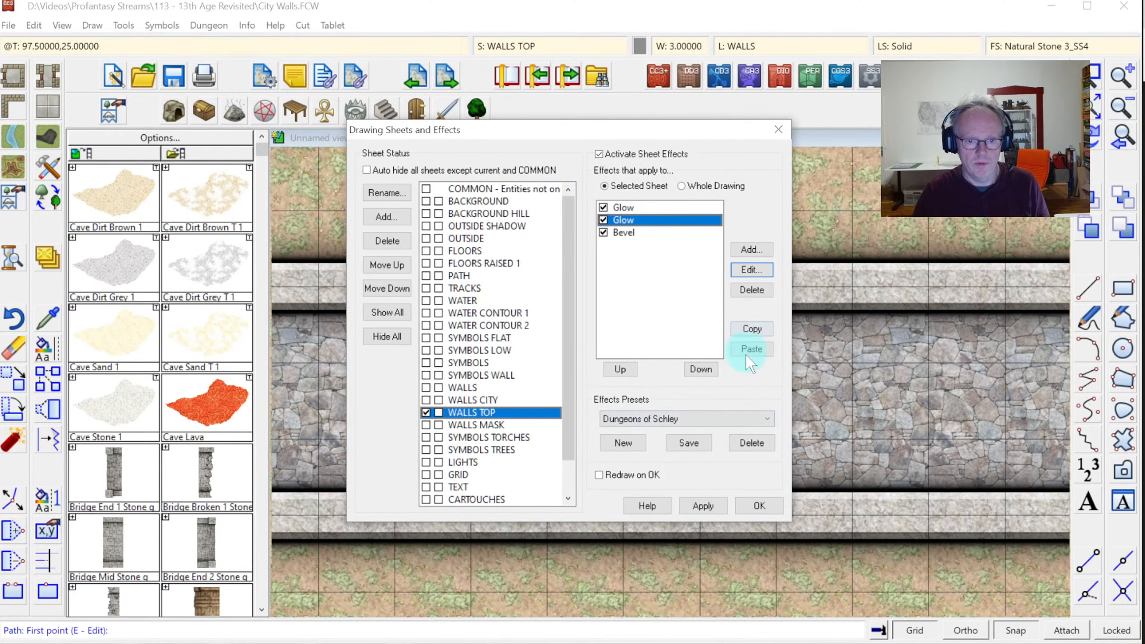
{"action": "left_click", "coordinate": [700, 505]}
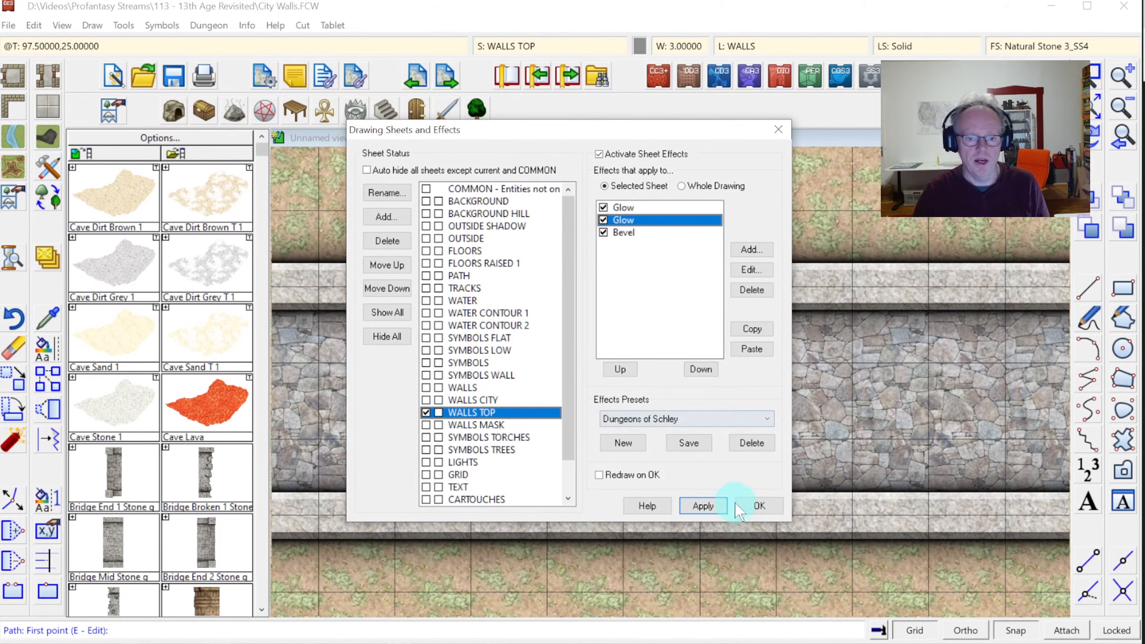
{"action": "left_click", "coordinate": [759, 506]}
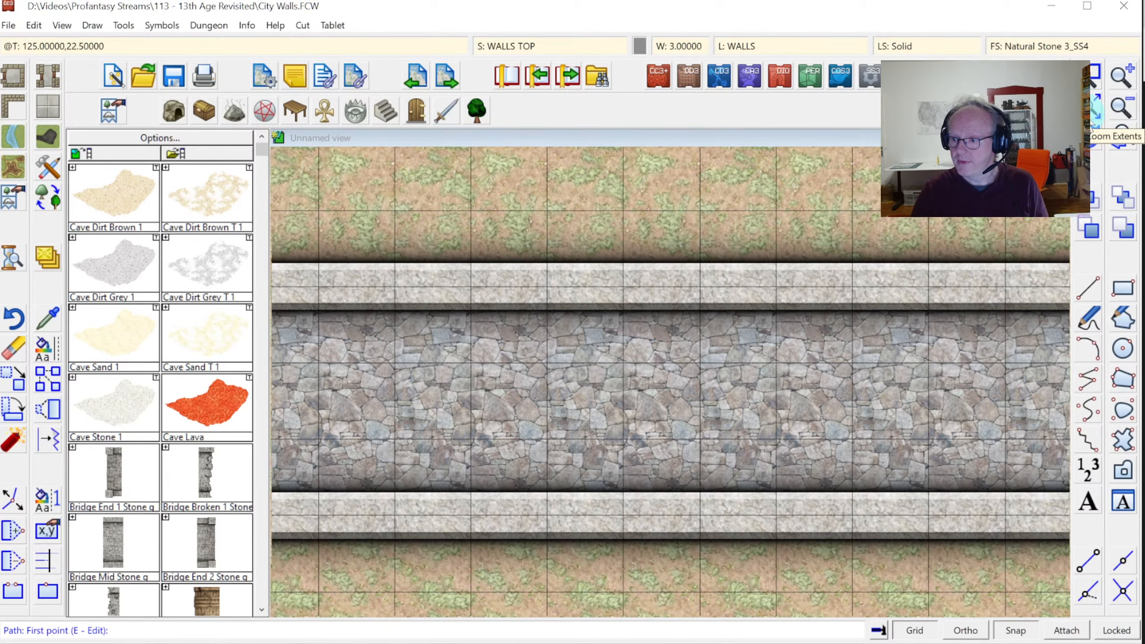
{"action": "left_click", "coordinate": [1091, 122]}
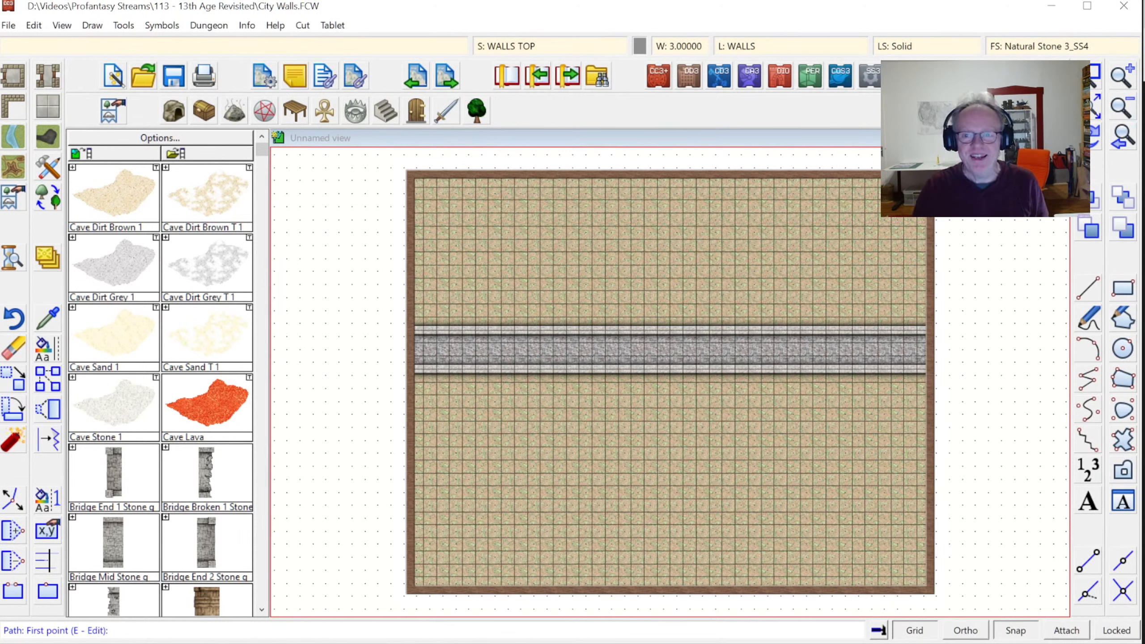
{"action": "left_click", "coordinate": [1095, 75]}
{"action": "left_click", "coordinate": [590, 300]}
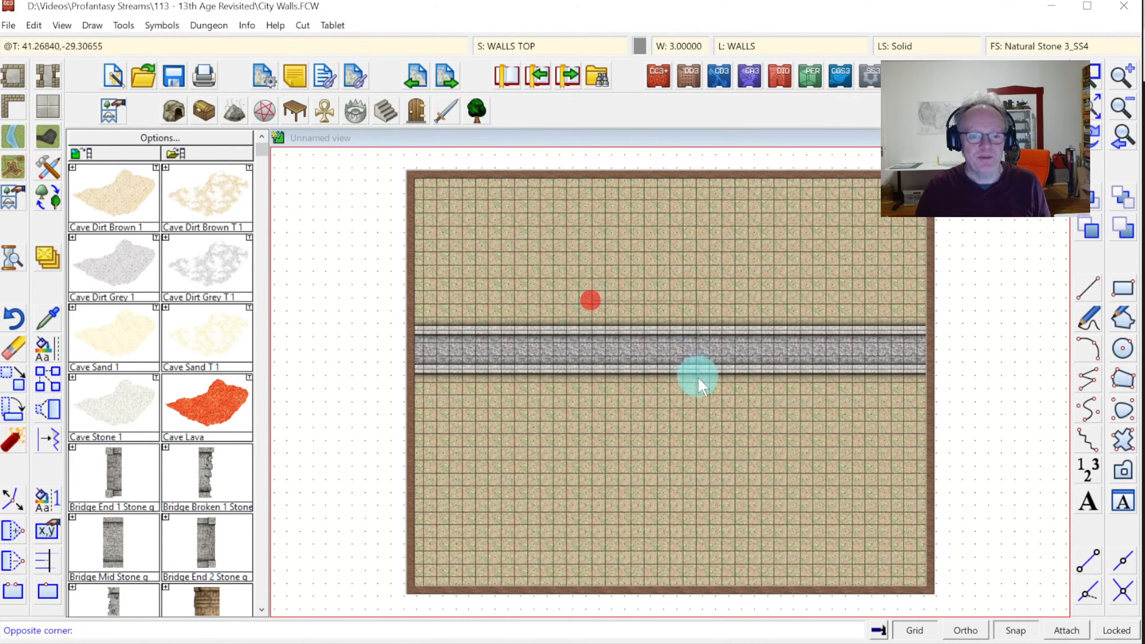
{"action": "left_click", "coordinate": [711, 392]}
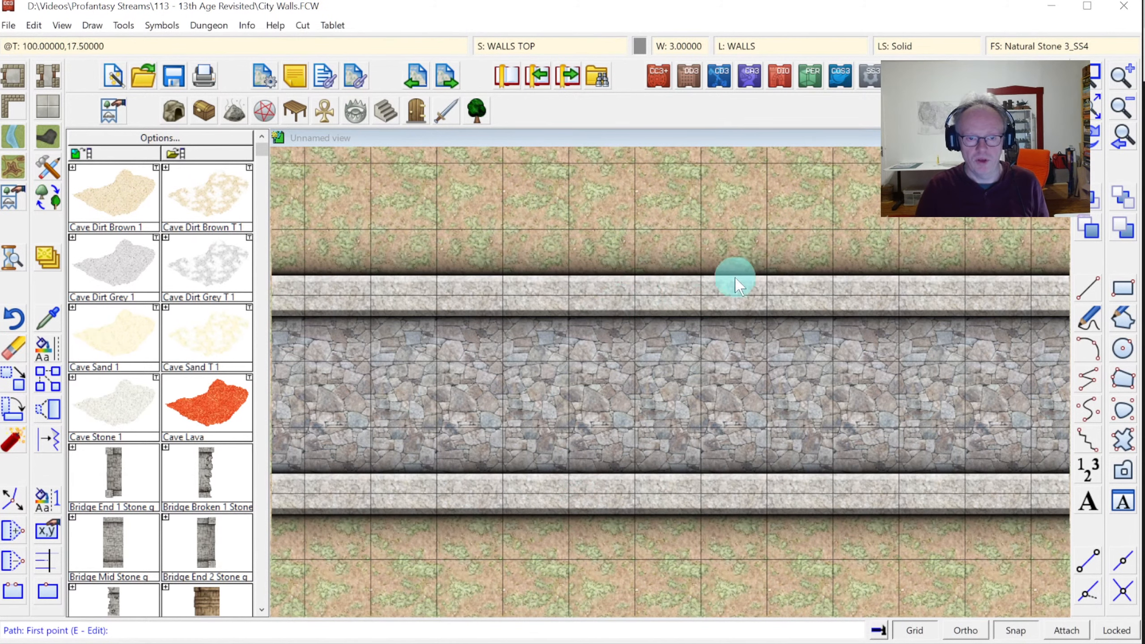
Add a new drawing sheet named WALLS CRENELLATIONS
{"action": "left_click", "coordinate": [505, 45]}
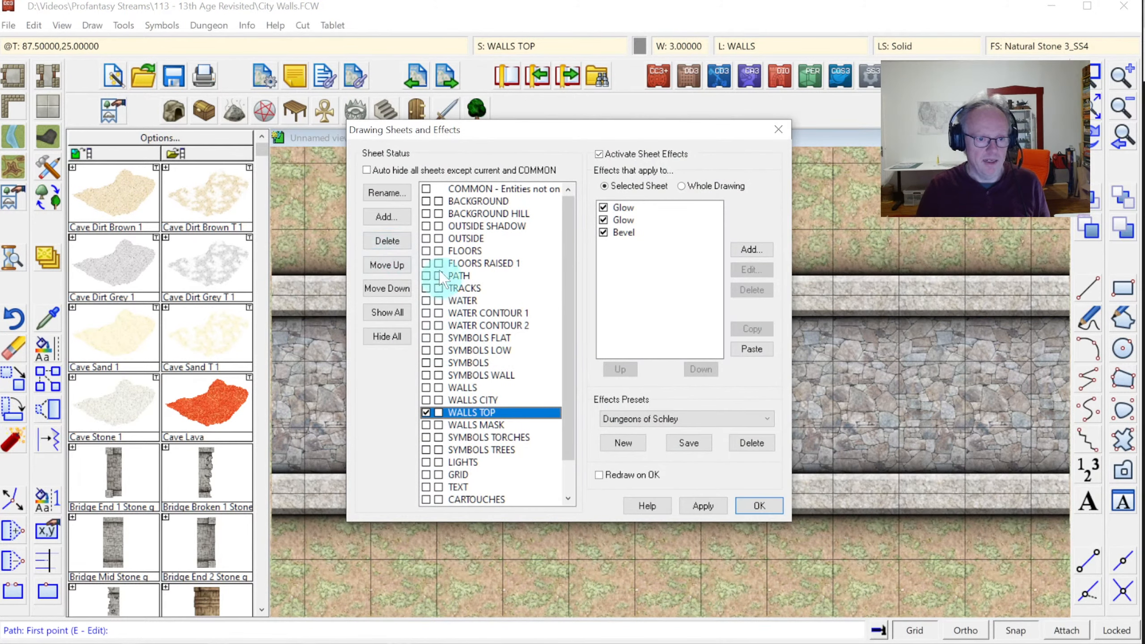
{"action": "left_click", "coordinate": [384, 216]}
{"action": "type", "text": "WALLS"}
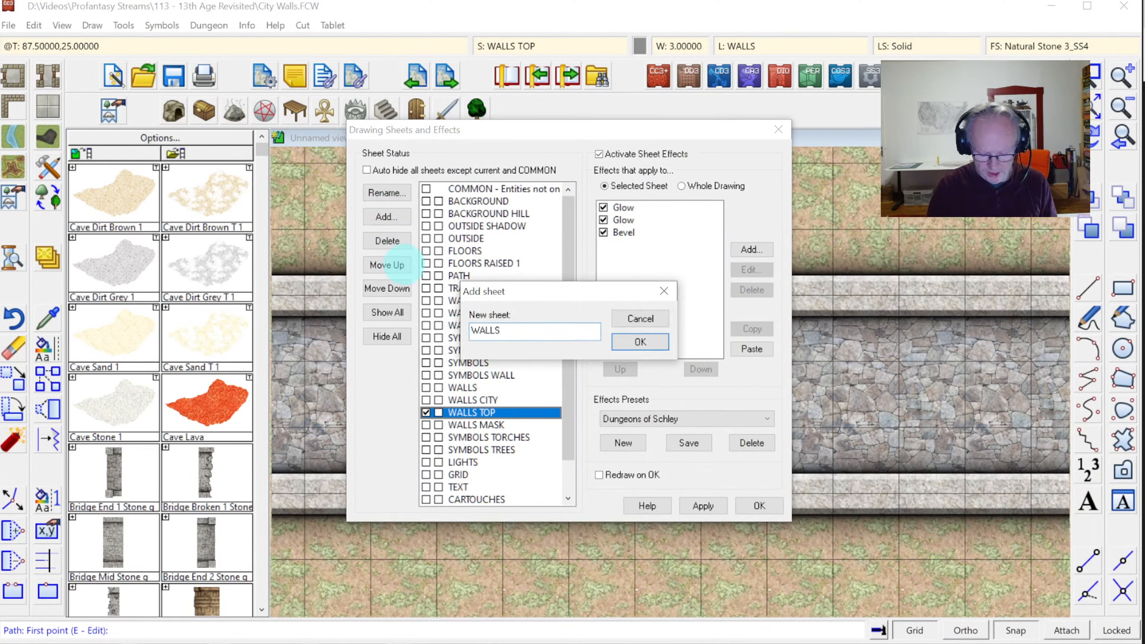
{"action": "type", "text": " TOP CREN"}
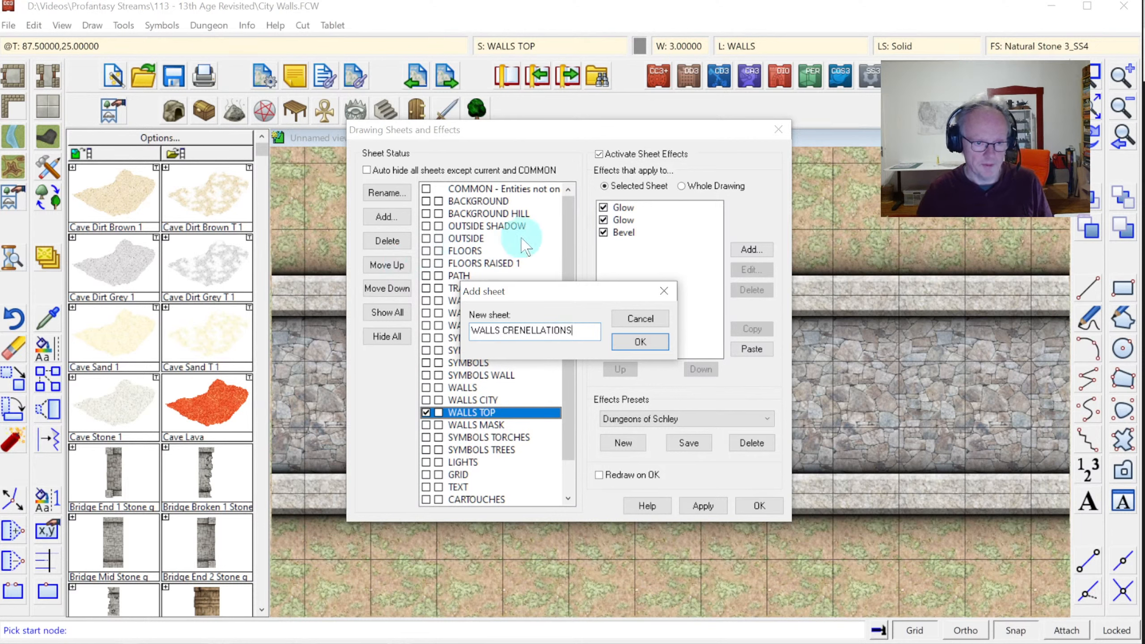
{"action": "left_click", "coordinate": [640, 341]}
Copy WALLS TOP's Glow, Glow and Bevel effects onto WALLS CRENELLATIONS, keeping it current
{"action": "left_click", "coordinate": [500, 411]}
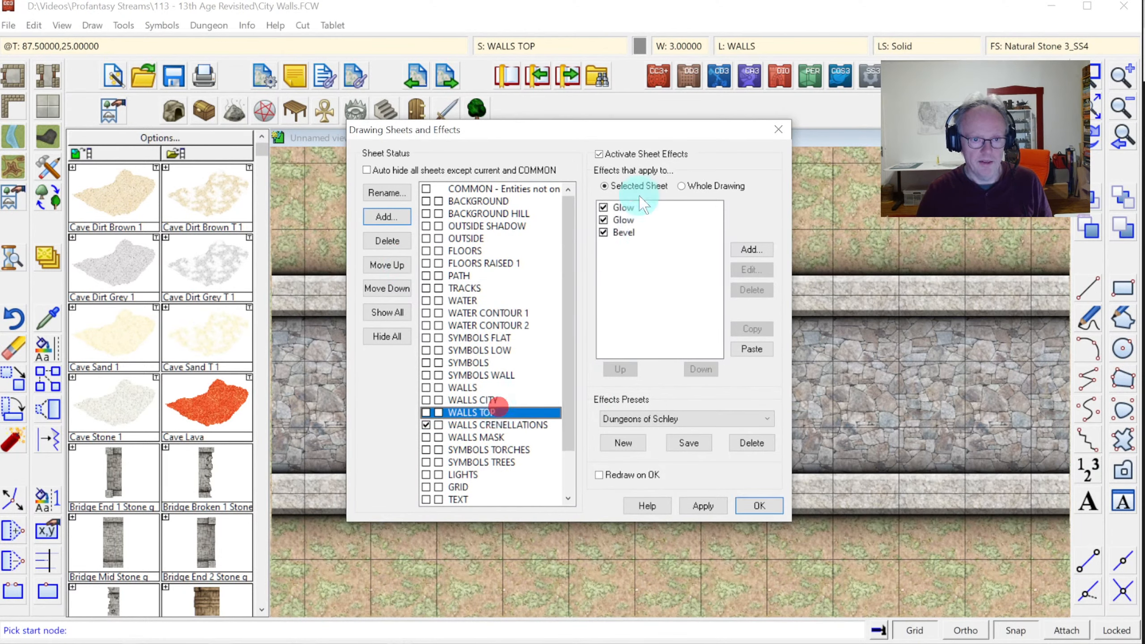
{"action": "left_click", "coordinate": [624, 207]}
{"action": "left_click", "coordinate": [623, 232], "text": "shift"}
{"action": "left_click", "coordinate": [749, 326]}
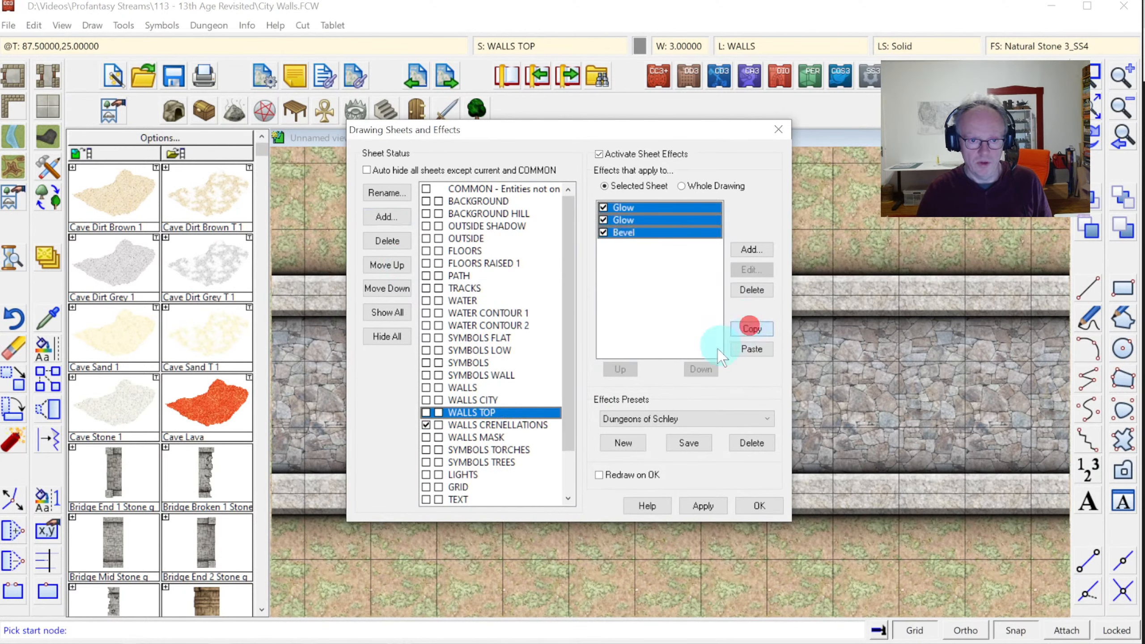
{"action": "left_click", "coordinate": [505, 424]}
{"action": "left_click", "coordinate": [745, 350]}
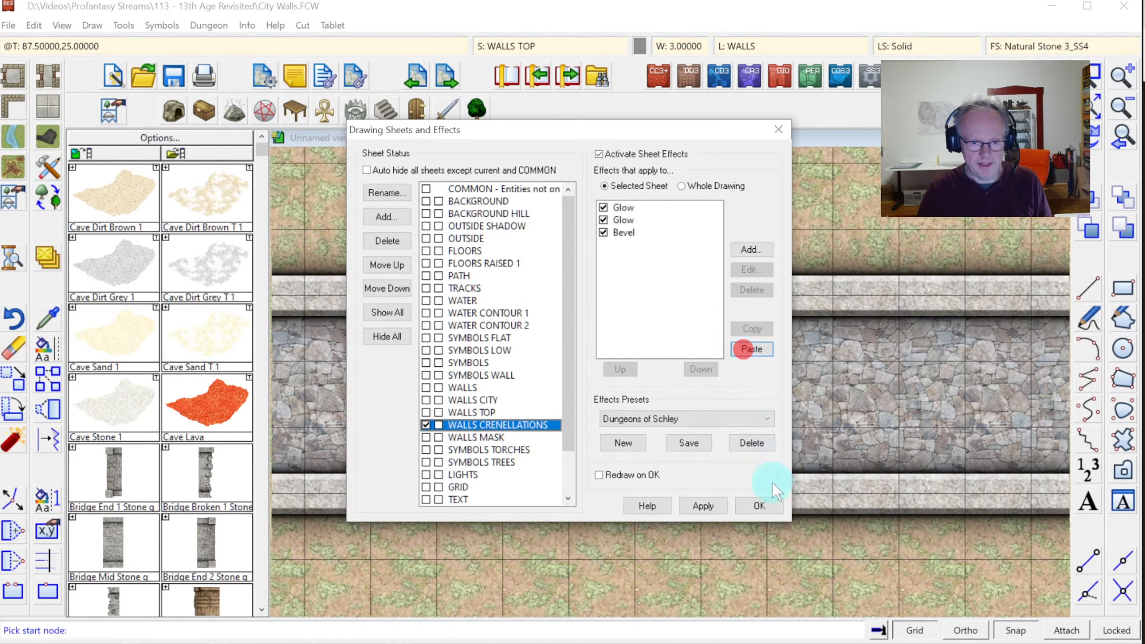
{"action": "left_click", "coordinate": [761, 505]}
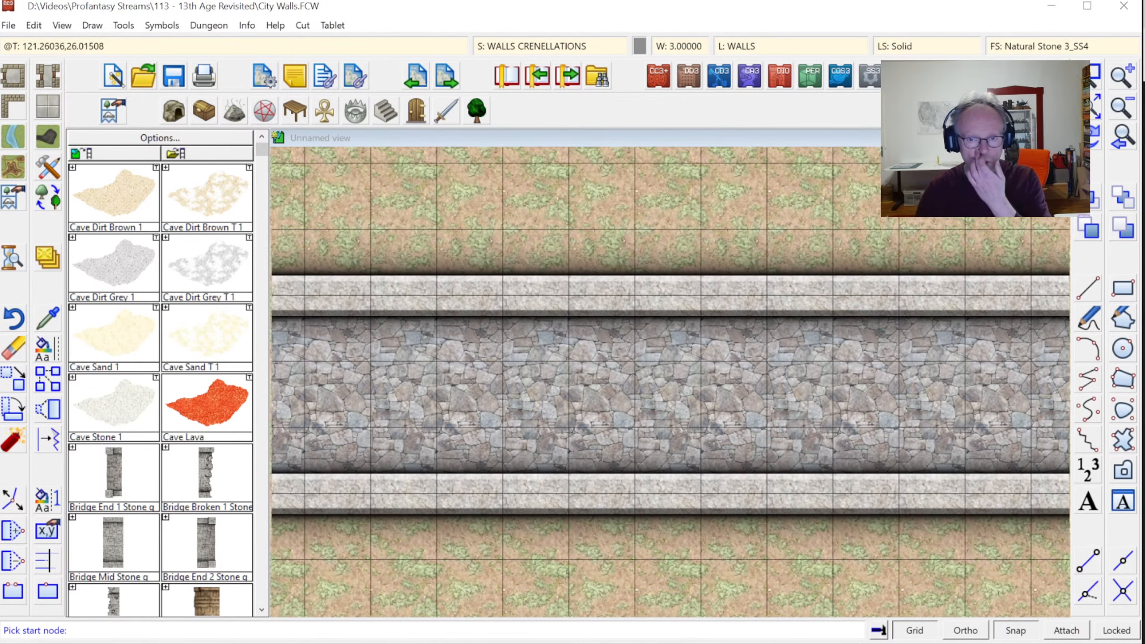
Zoom in closely on the left end of the wall band
{"action": "left_click", "coordinate": [1091, 108]}
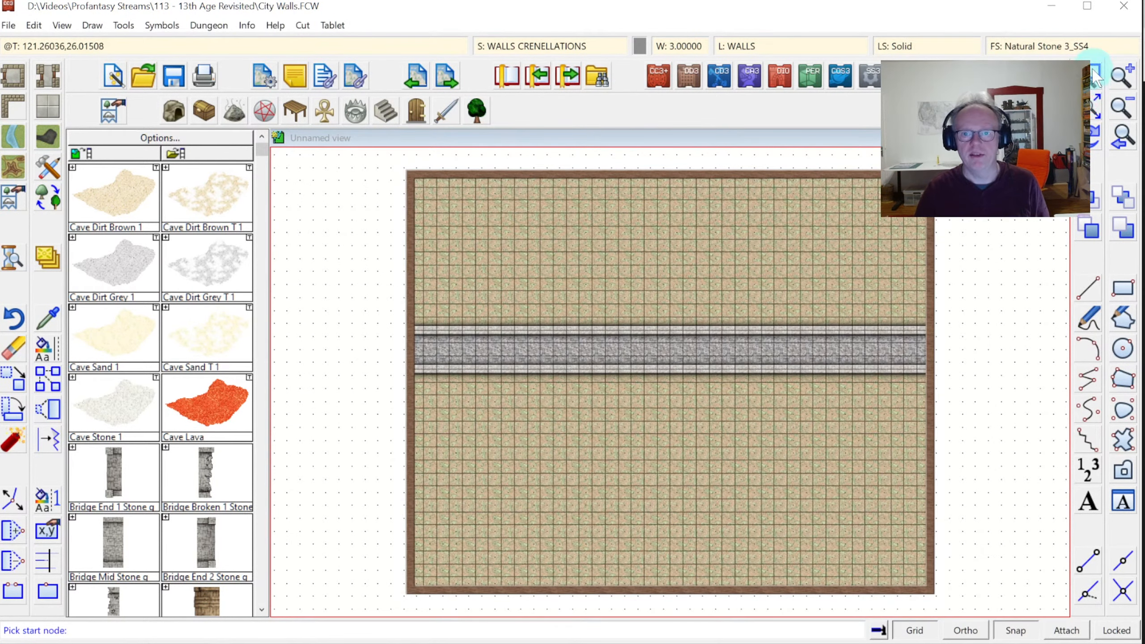
{"action": "left_click", "coordinate": [1094, 76]}
{"action": "left_click", "coordinate": [391, 310]}
{"action": "left_click", "coordinate": [514, 395]}
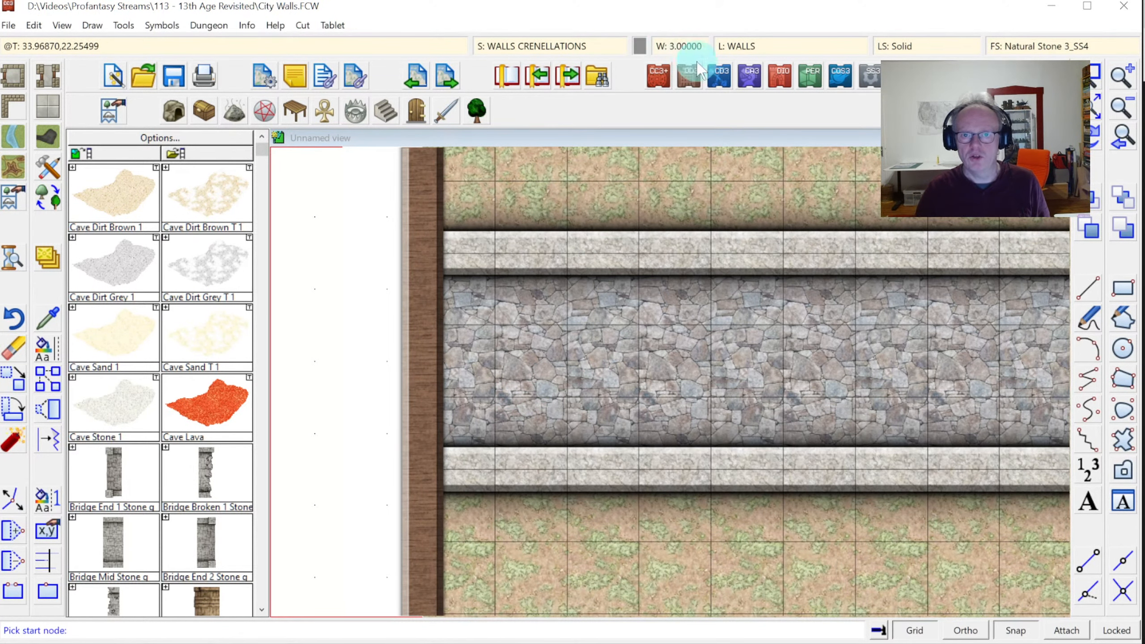
{"action": "right_click", "coordinate": [1092, 379]}
{"action": "right_click", "coordinate": [414, 251]}
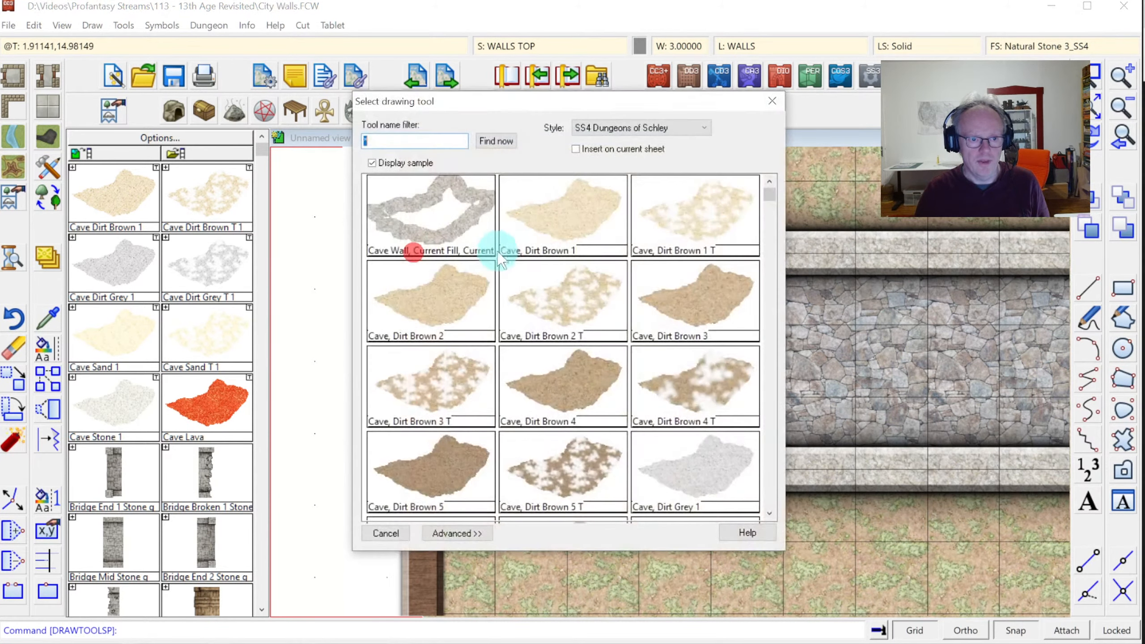
{"action": "key", "text": "Escape"}
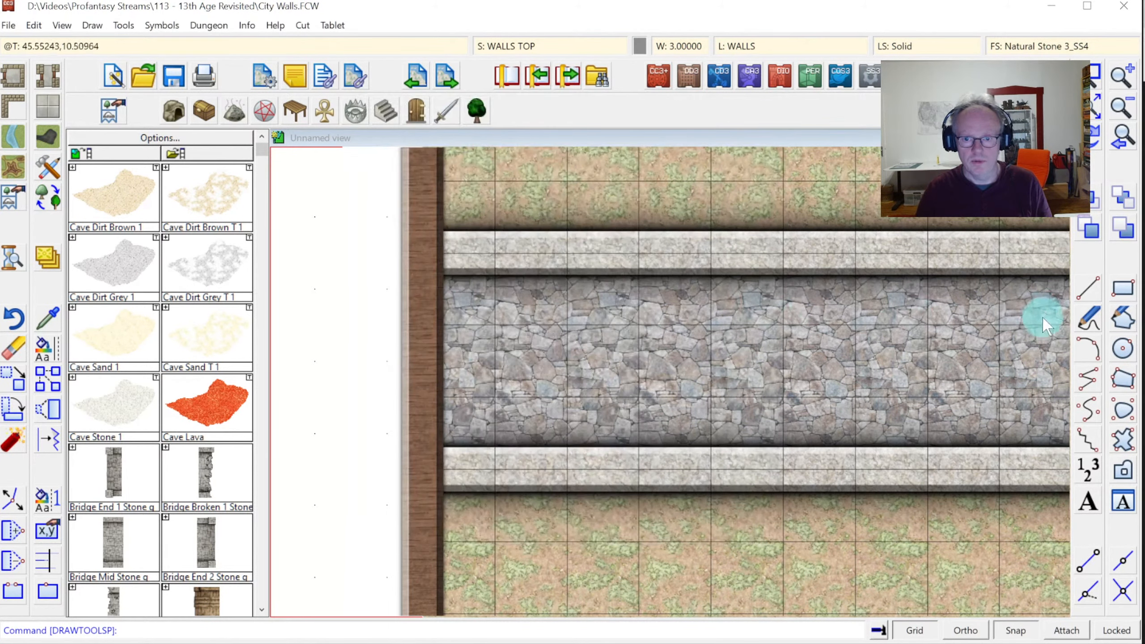
Draw the light stone strip path along the wall band's top edge
{"action": "left_click", "coordinate": [1090, 382]}
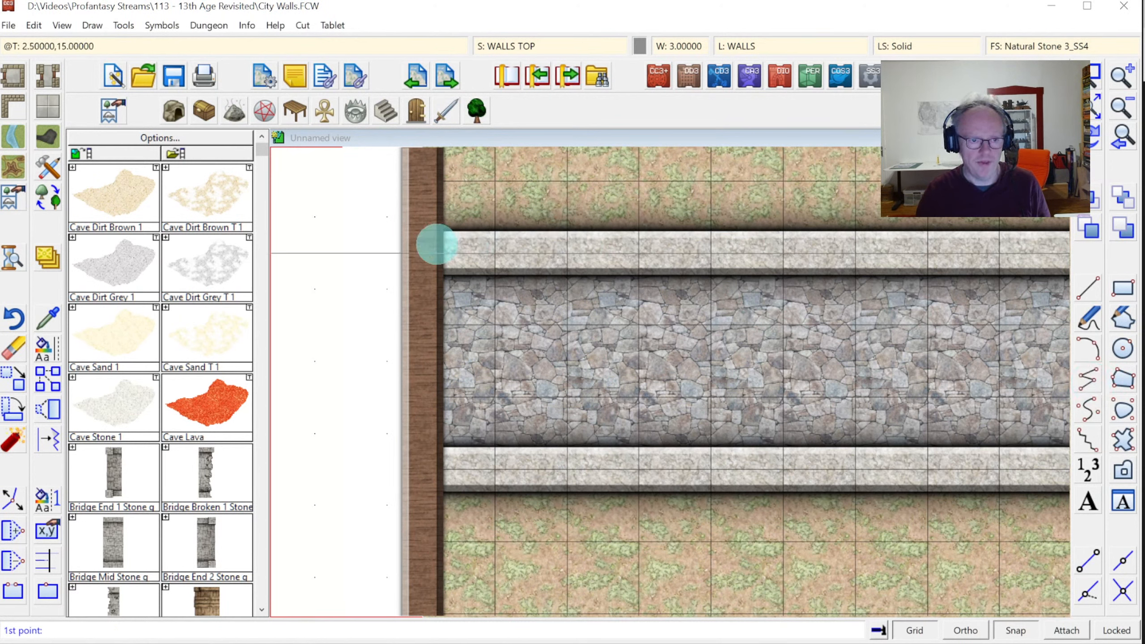
{"action": "left_click", "coordinate": [424, 250]}
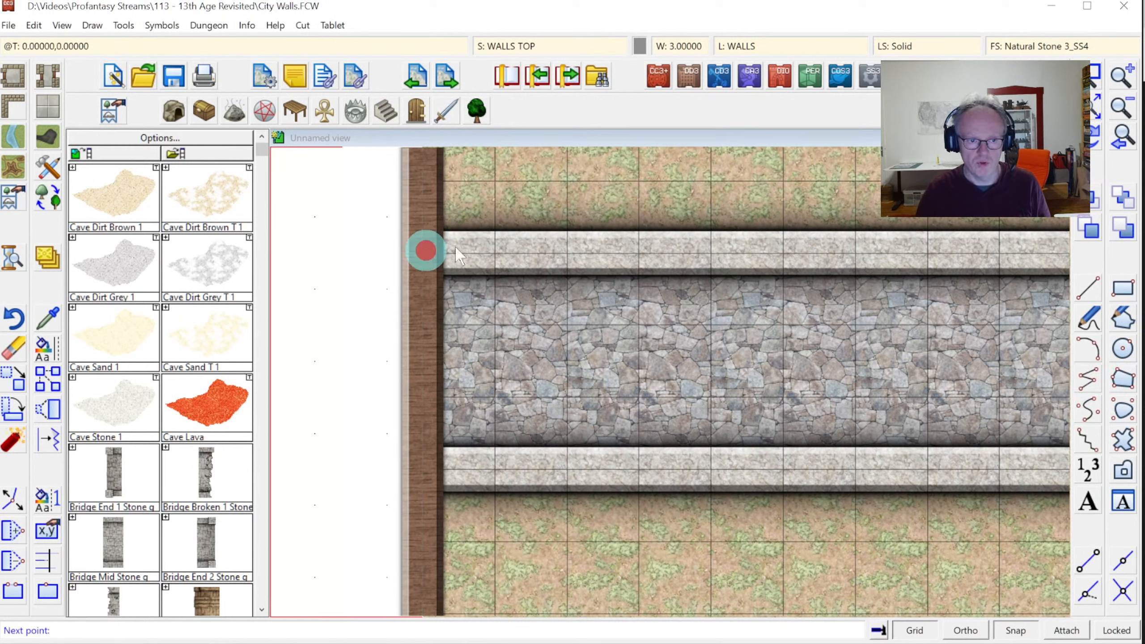
{"action": "left_click", "coordinate": [491, 250]}
{"action": "right_click", "coordinate": [493, 251]}
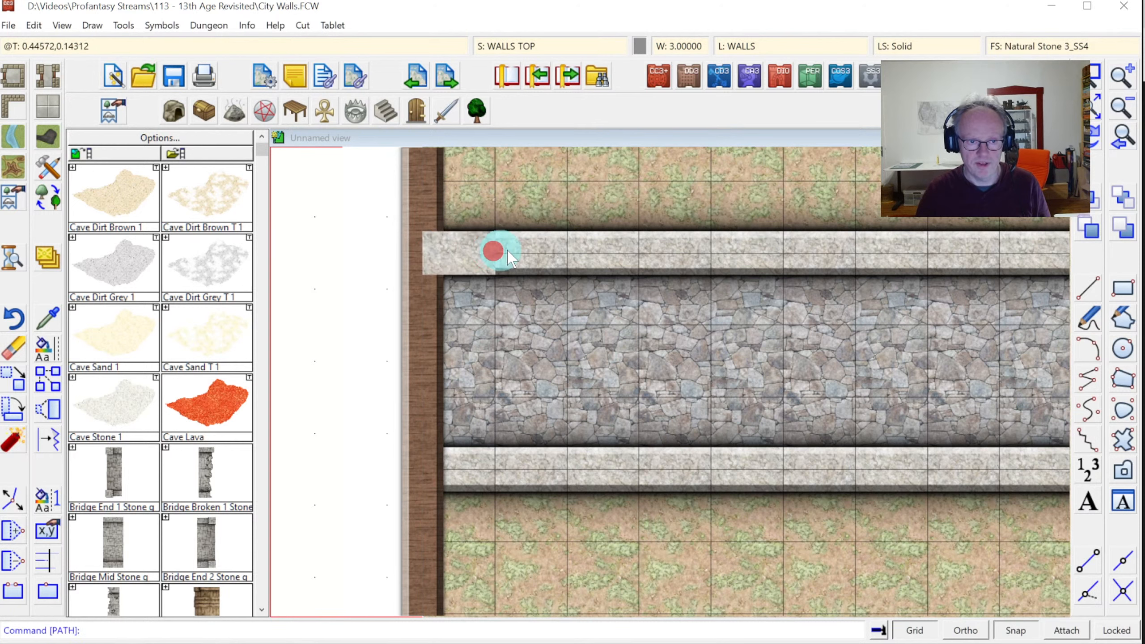
{"action": "right_click", "coordinate": [562, 250]}
{"action": "right_click", "coordinate": [638, 256]}
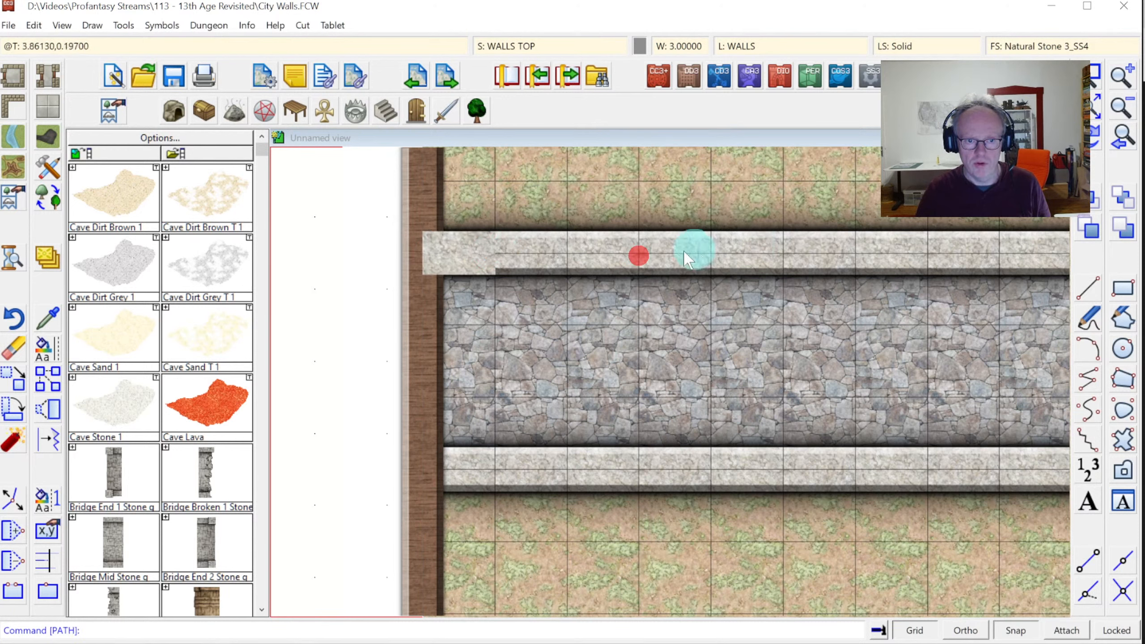
{"action": "right_click", "coordinate": [571, 251]}
{"action": "left_click", "coordinate": [574, 253]}
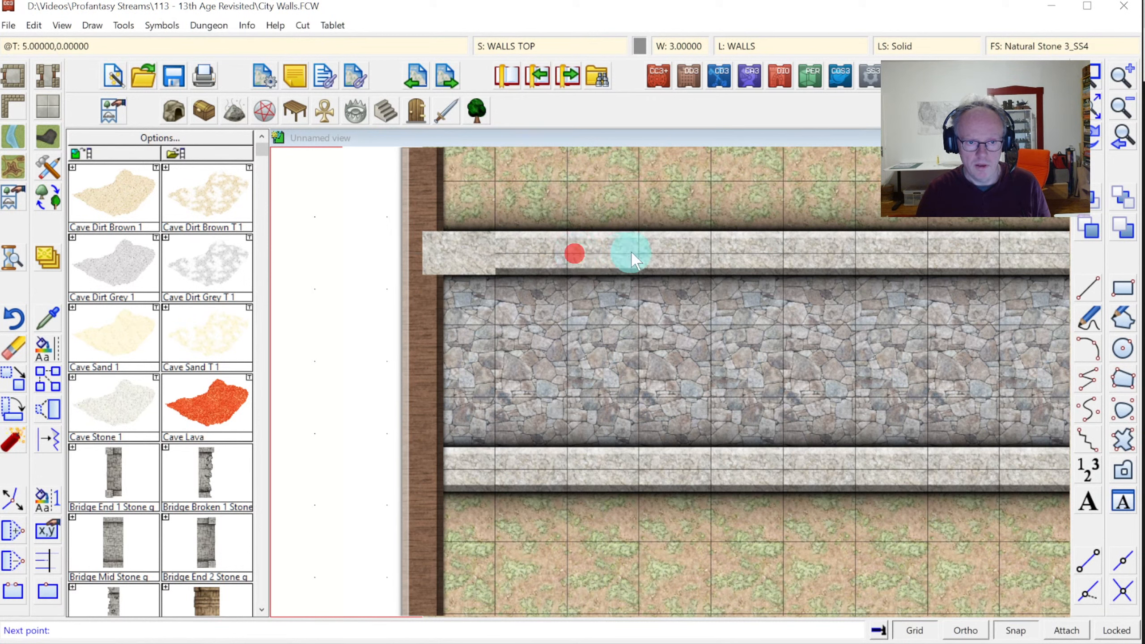
{"action": "left_click", "coordinate": [636, 252]}
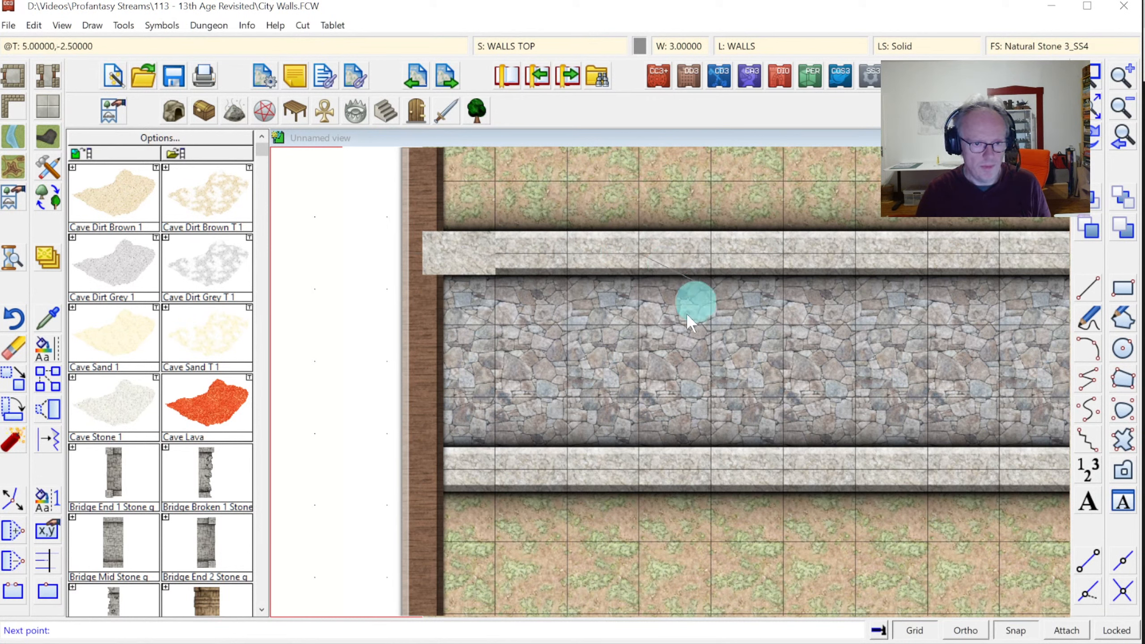
{"action": "right_click", "coordinate": [695, 383]}
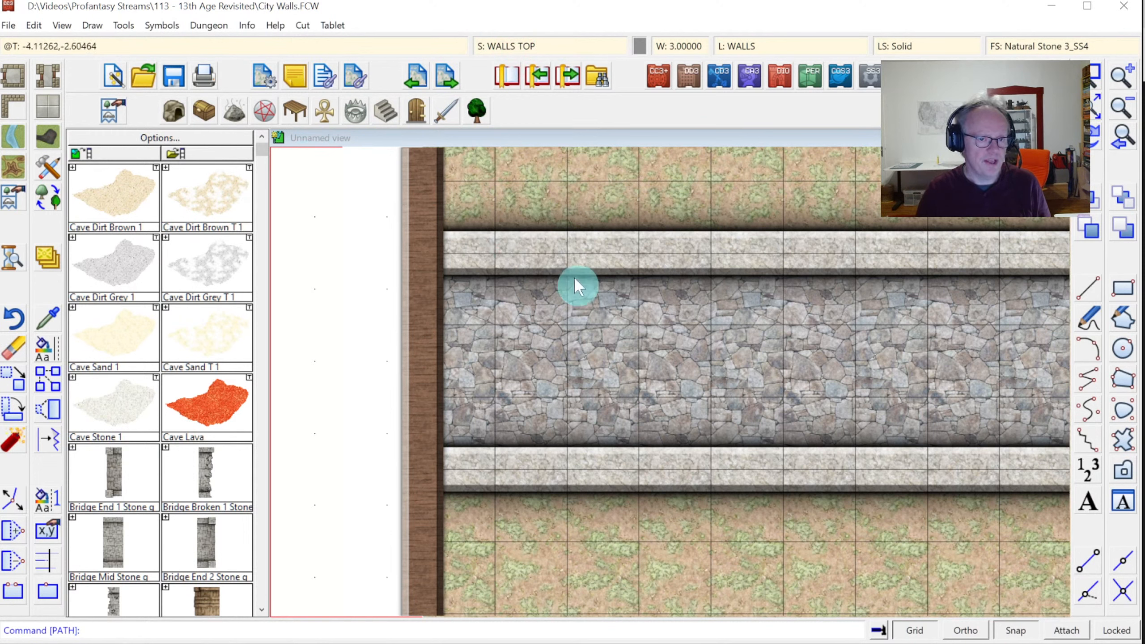
{"action": "right_click", "coordinate": [51, 267]}
Move the top wall strip pieces onto the WALLS CRENELLATIONS sheet
{"action": "left_click", "coordinate": [100, 401]}
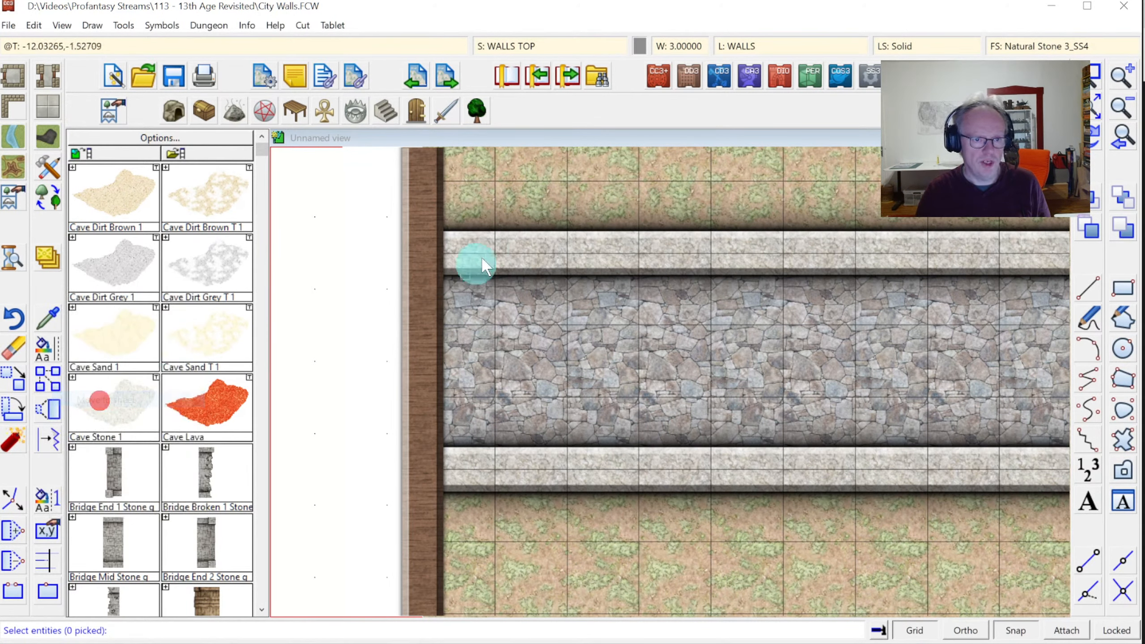
{"action": "left_click", "coordinate": [474, 251]}
{"action": "left_click", "coordinate": [599, 251]}
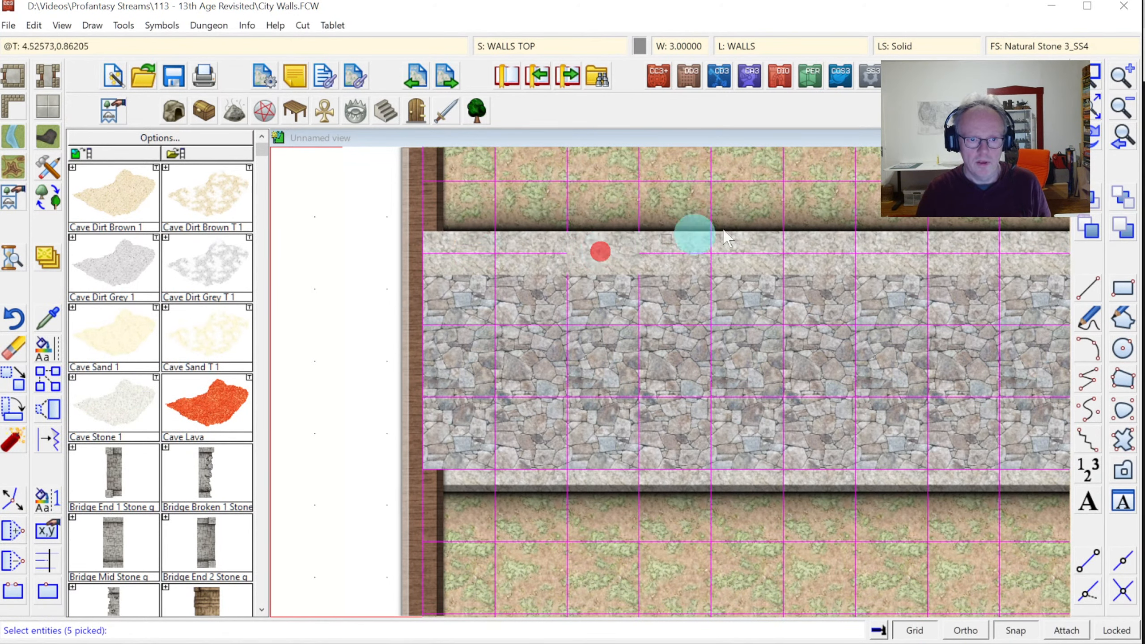
{"action": "right_click", "coordinate": [768, 210]}
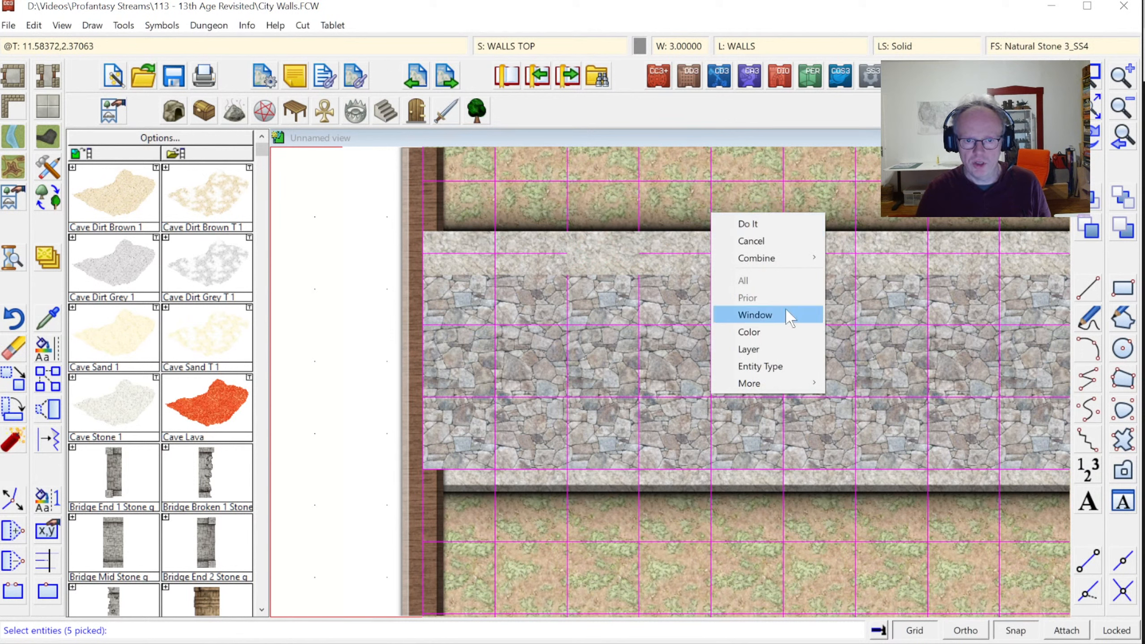
{"action": "mouse_move", "coordinate": [800, 261]}
{"action": "left_click", "coordinate": [857, 276]}
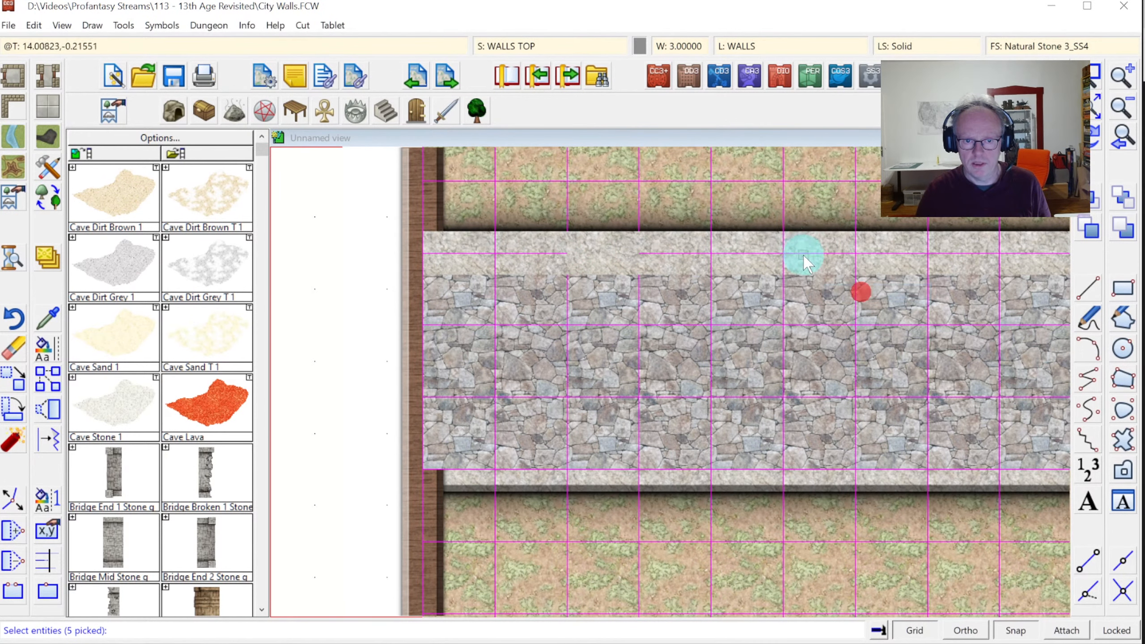
{"action": "left_click", "coordinate": [803, 256]}
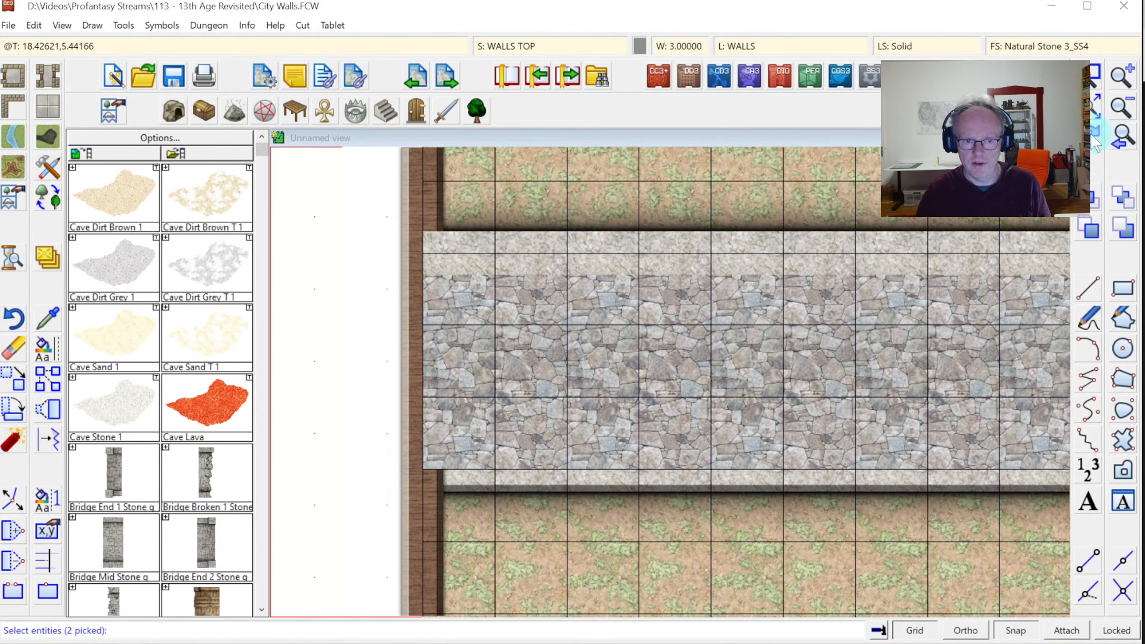
{"action": "key", "text": "d"}
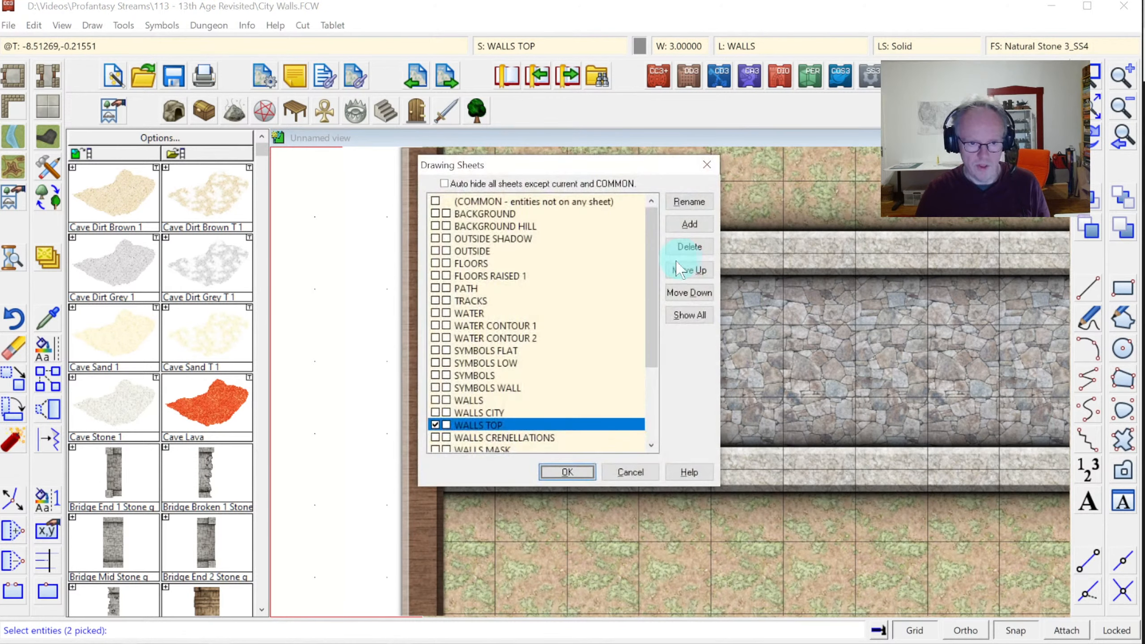
{"action": "left_click", "coordinate": [437, 438]}
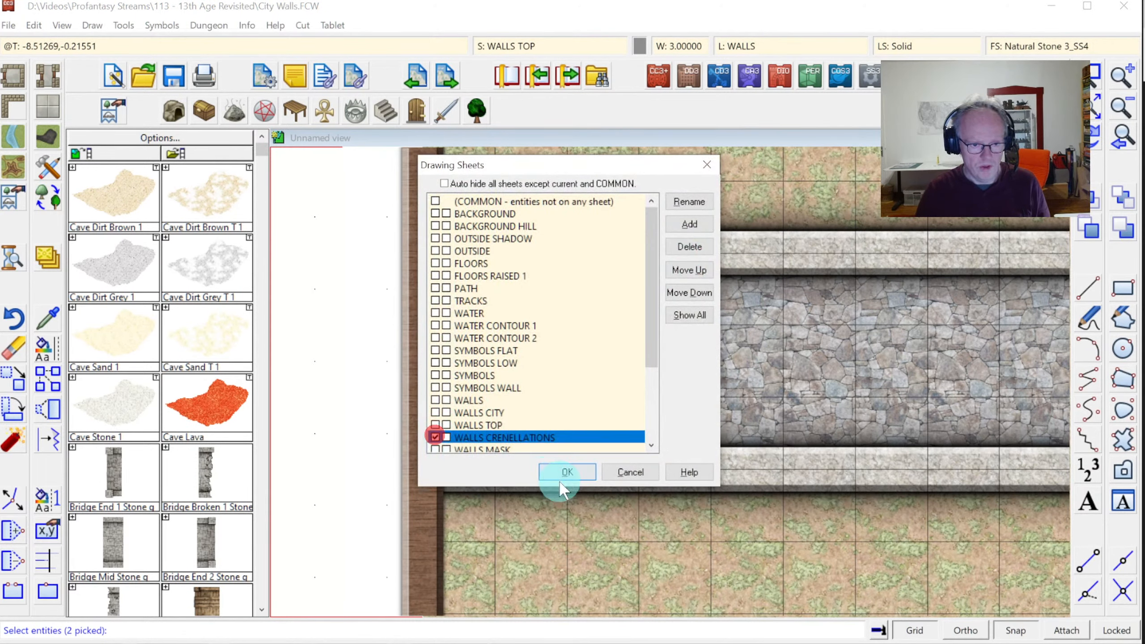
{"action": "left_click", "coordinate": [567, 472]}
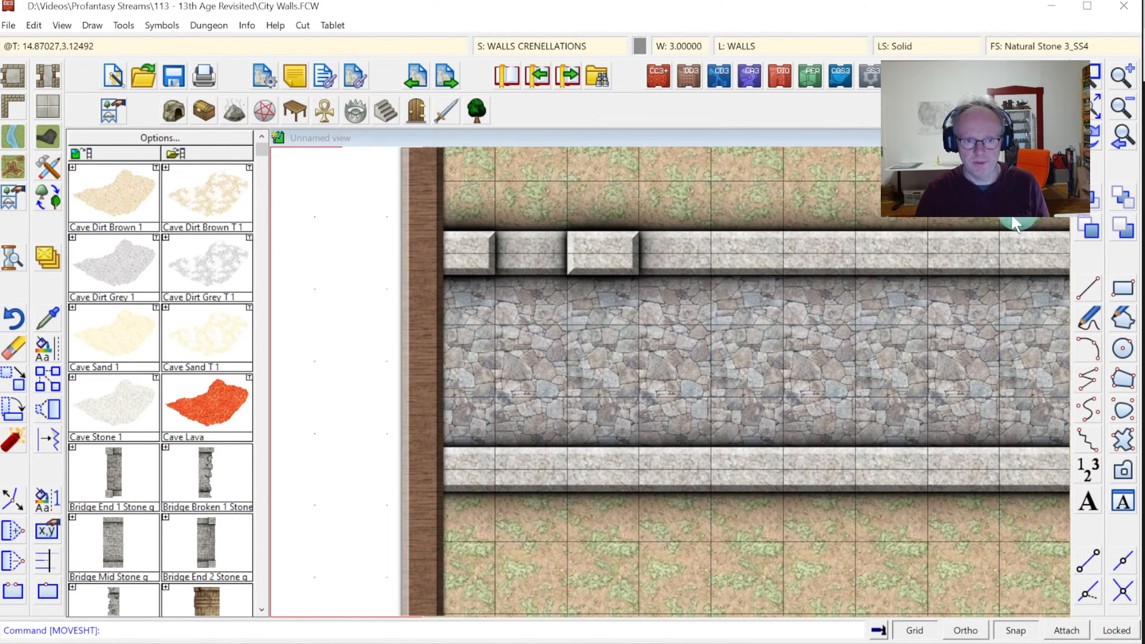
{"action": "left_click", "coordinate": [1117, 109]}
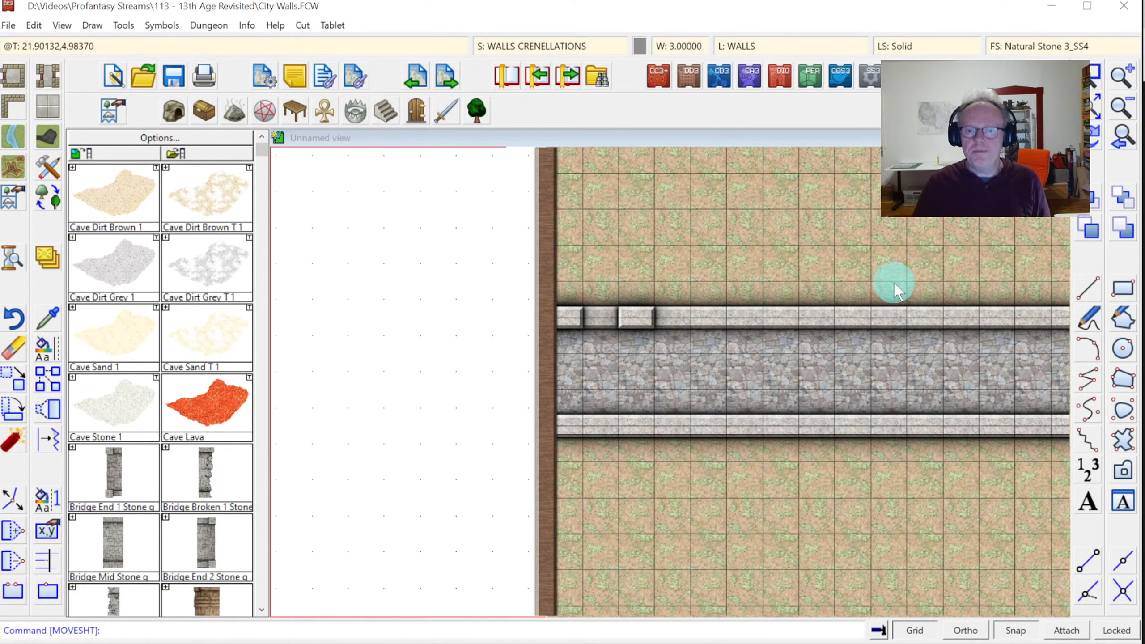
Create a new line style named WALL TOP and set its pattern length to 10
{"action": "left_click", "coordinate": [910, 47]}
{"action": "left_click", "coordinate": [594, 286]}
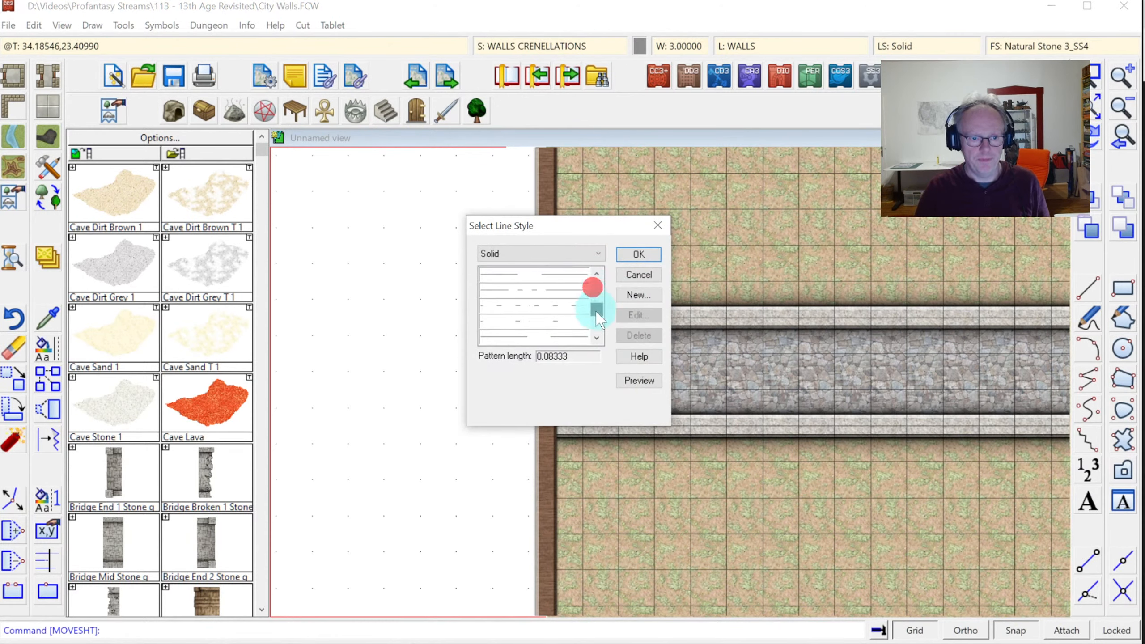
{"action": "left_click_drag", "start_coordinate": [596, 311], "coordinate": [607, 280]}
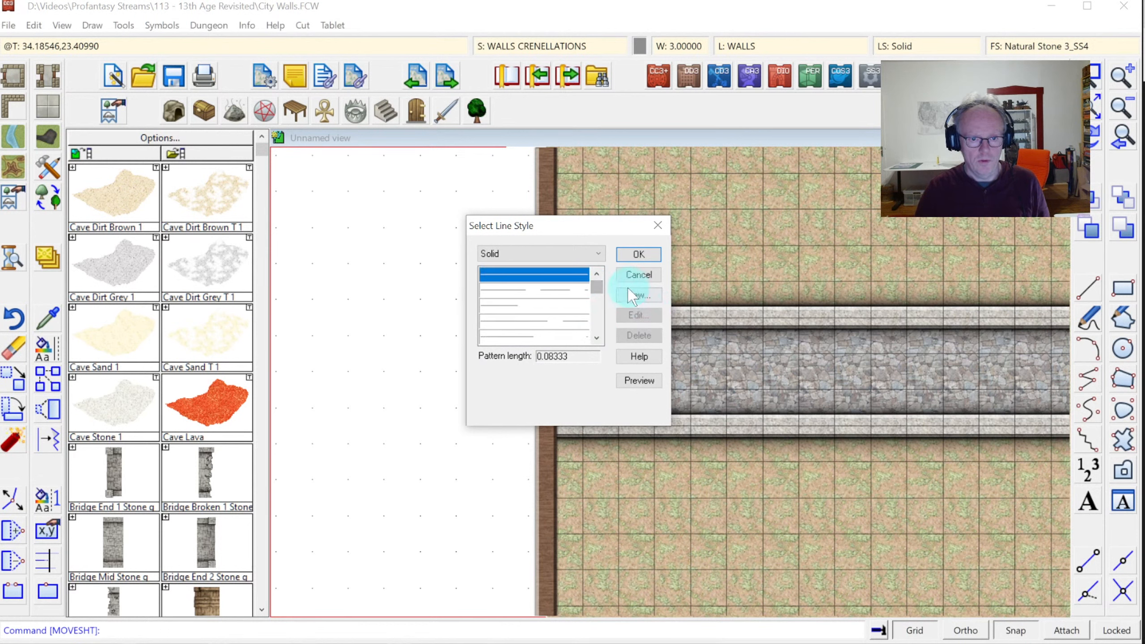
{"action": "left_click", "coordinate": [635, 298]}
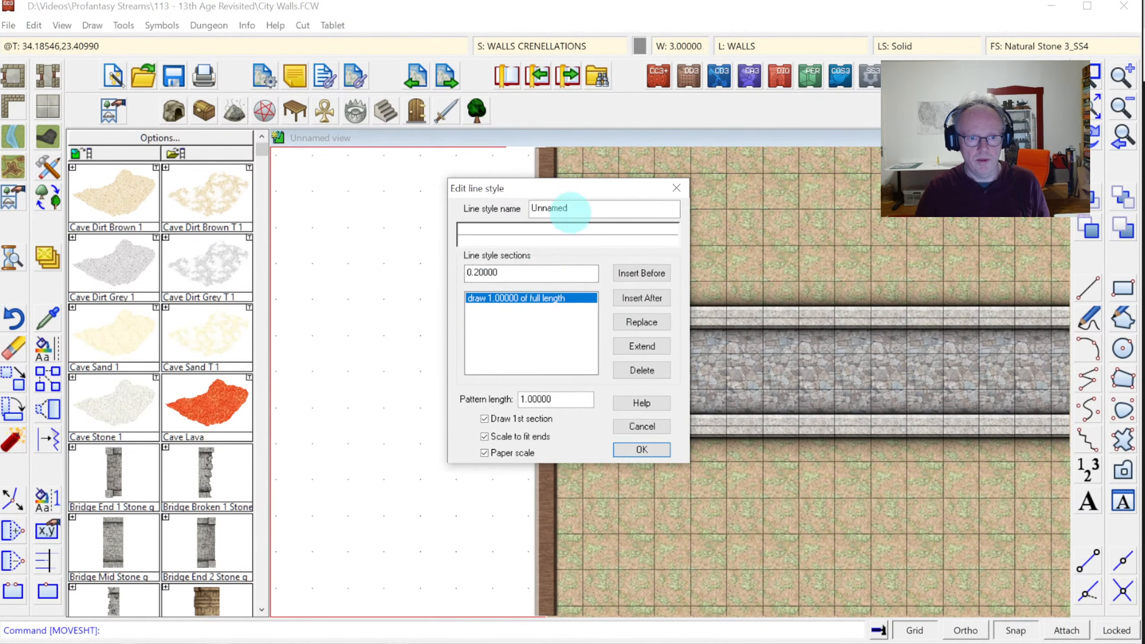
{"action": "double_click", "coordinate": [569, 210]}
{"action": "type", "text": "WALL"}
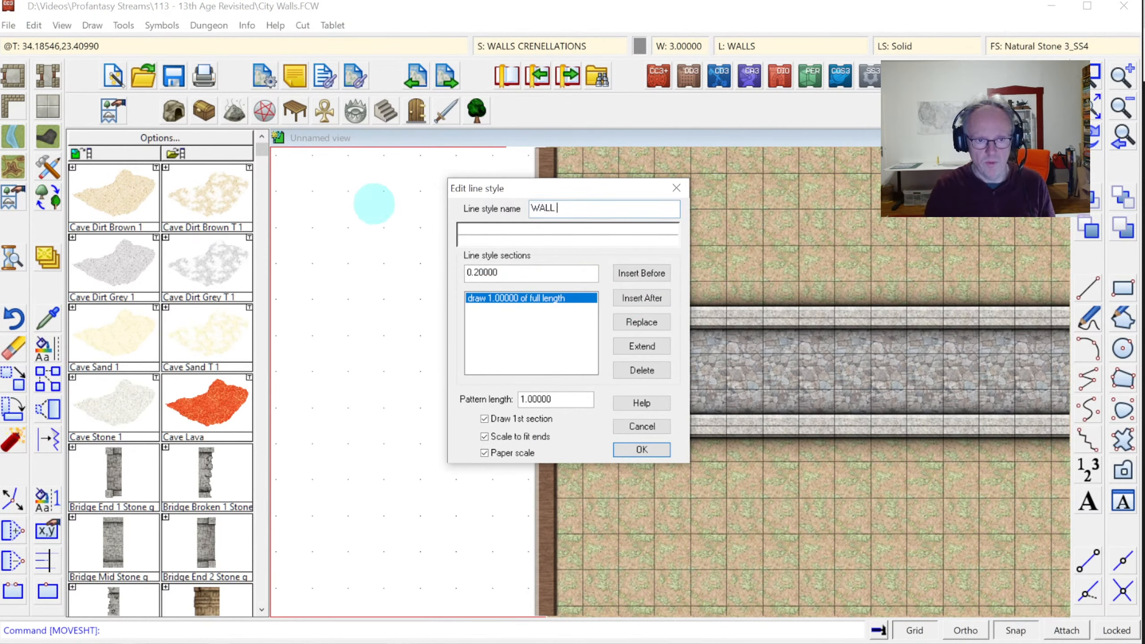
{"action": "type", "text": " TOP"}
{"action": "key", "text": "Return"}
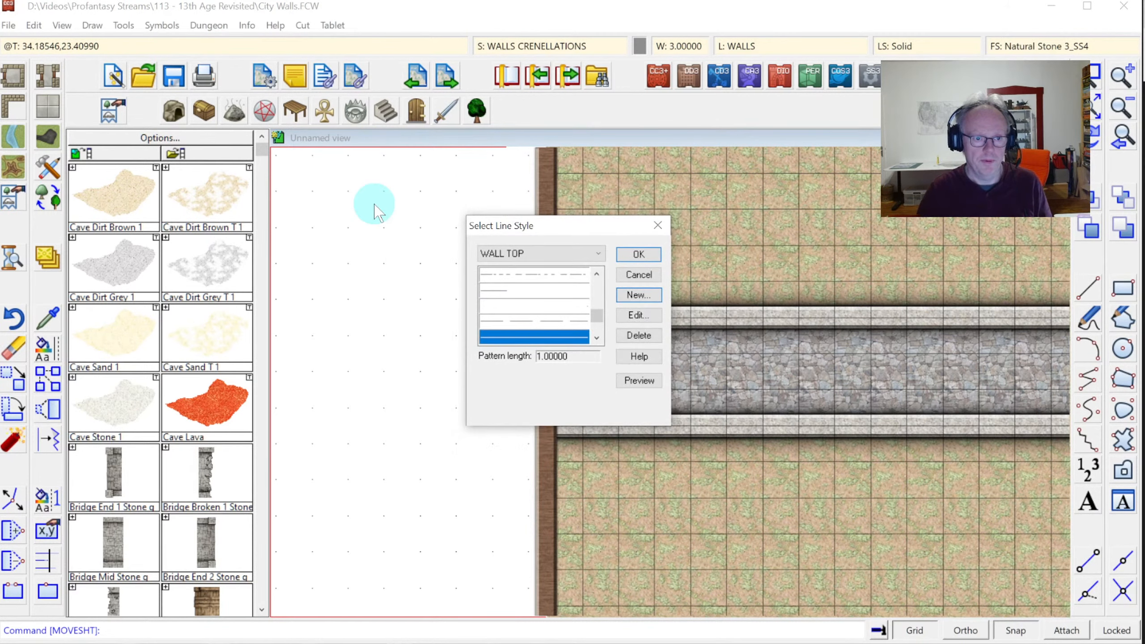
{"action": "left_click", "coordinate": [635, 315]}
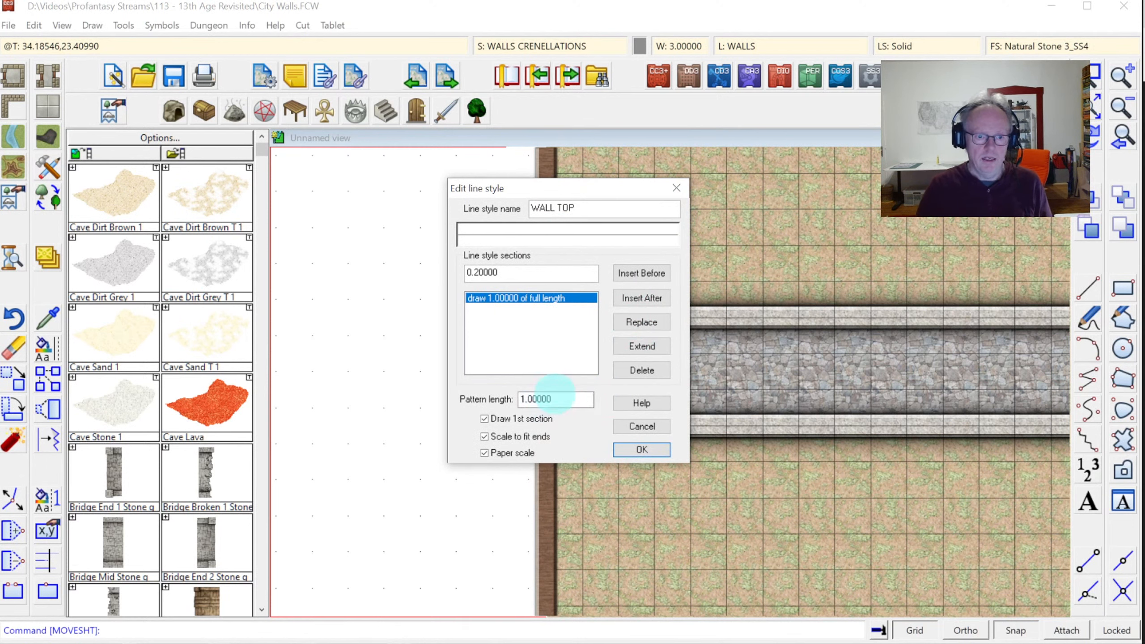
{"action": "double_click", "coordinate": [554, 394]}
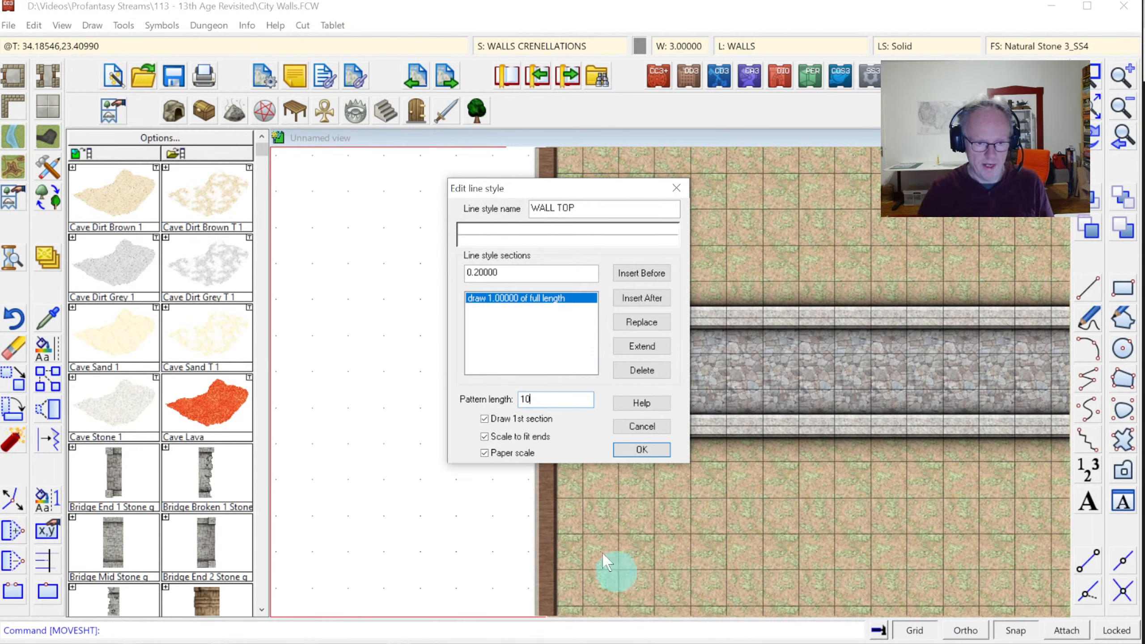
{"action": "double_click", "coordinate": [518, 273]}
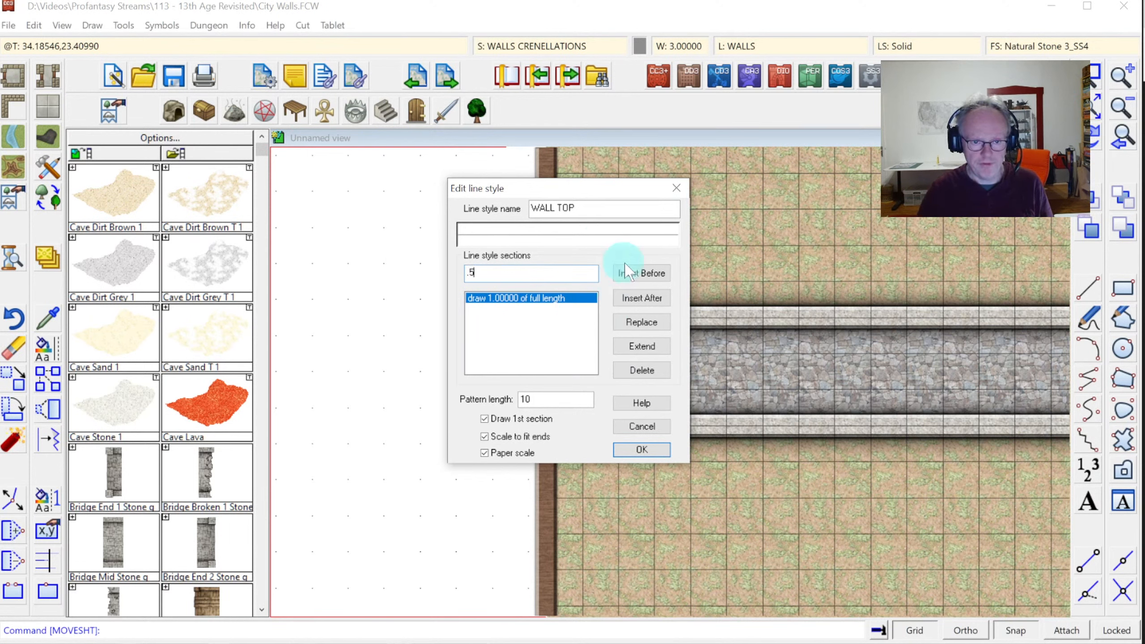
Give WALL TOP a 0.5 draw and 0.5 skip section, no paper or end-fit scaling, and make it current
{"action": "left_click", "coordinate": [640, 323]}
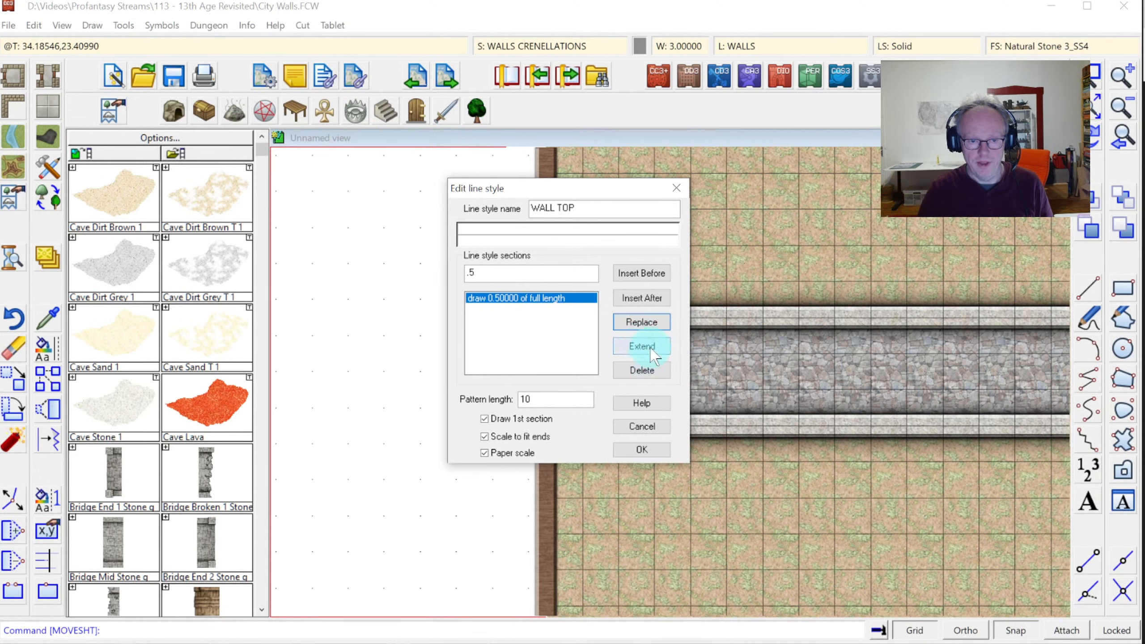
{"action": "left_click", "coordinate": [649, 299]}
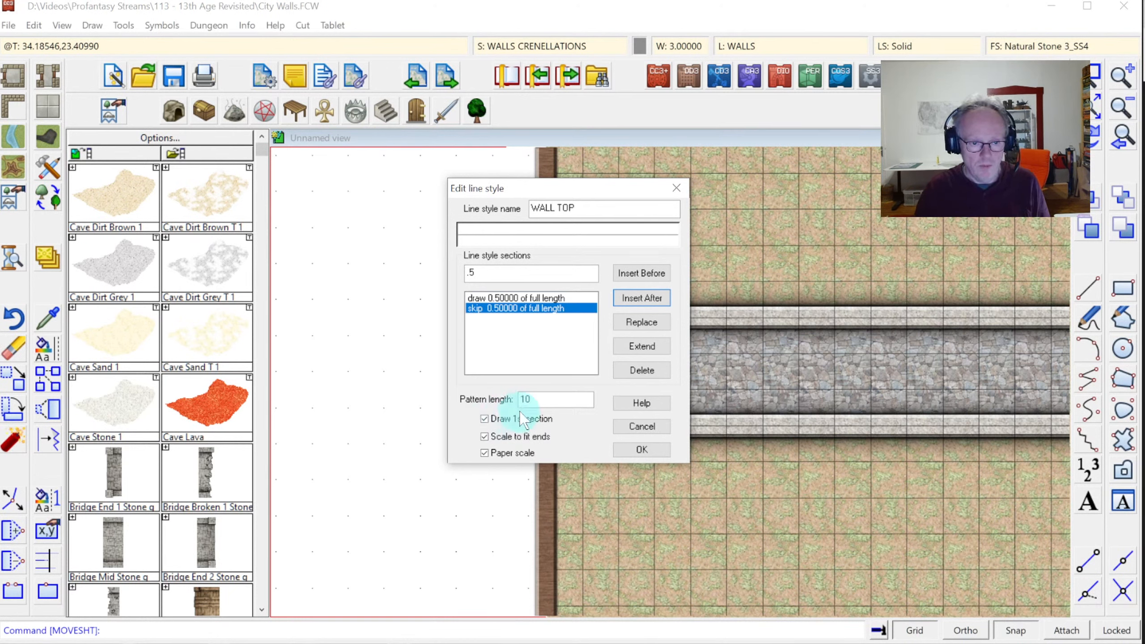
{"action": "left_click", "coordinate": [495, 452]}
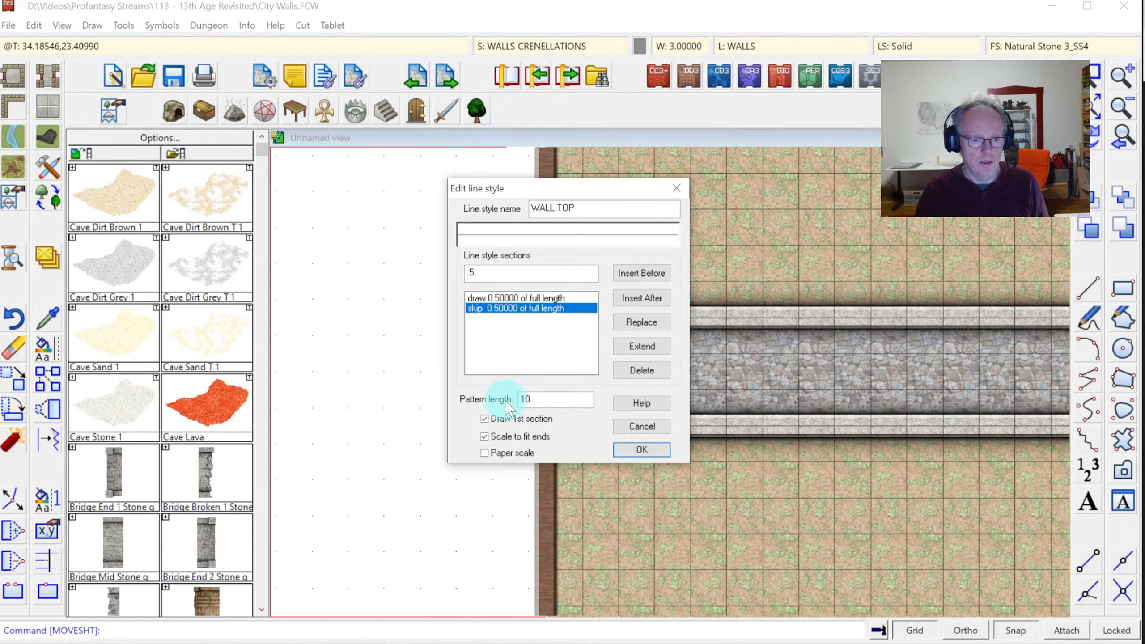
{"action": "left_click", "coordinate": [484, 437]}
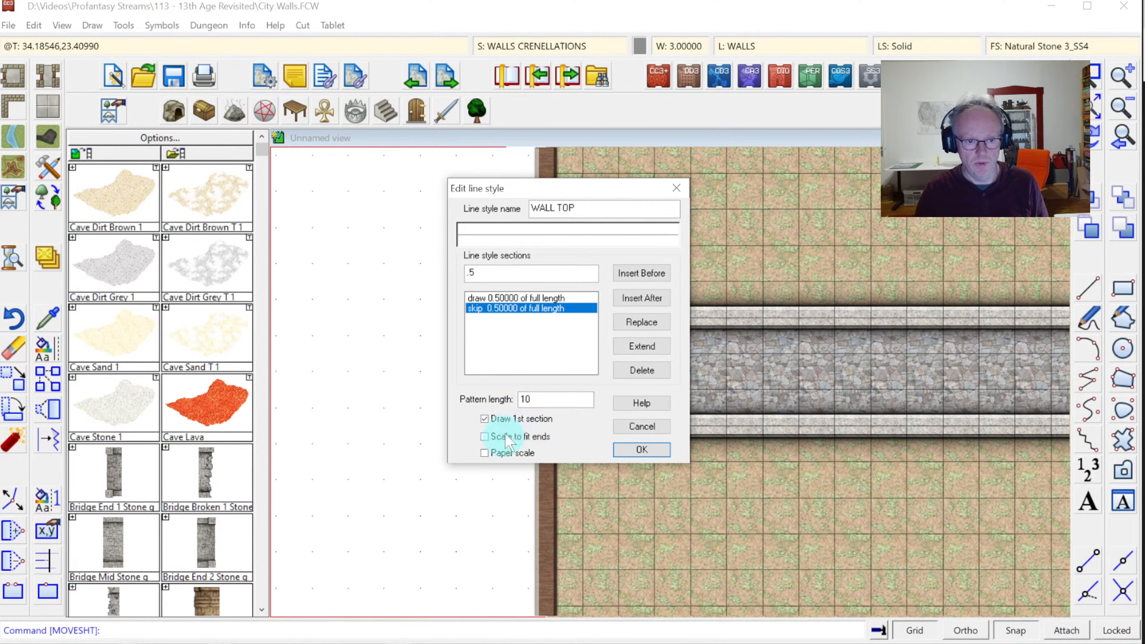
{"action": "left_click", "coordinate": [631, 450]}
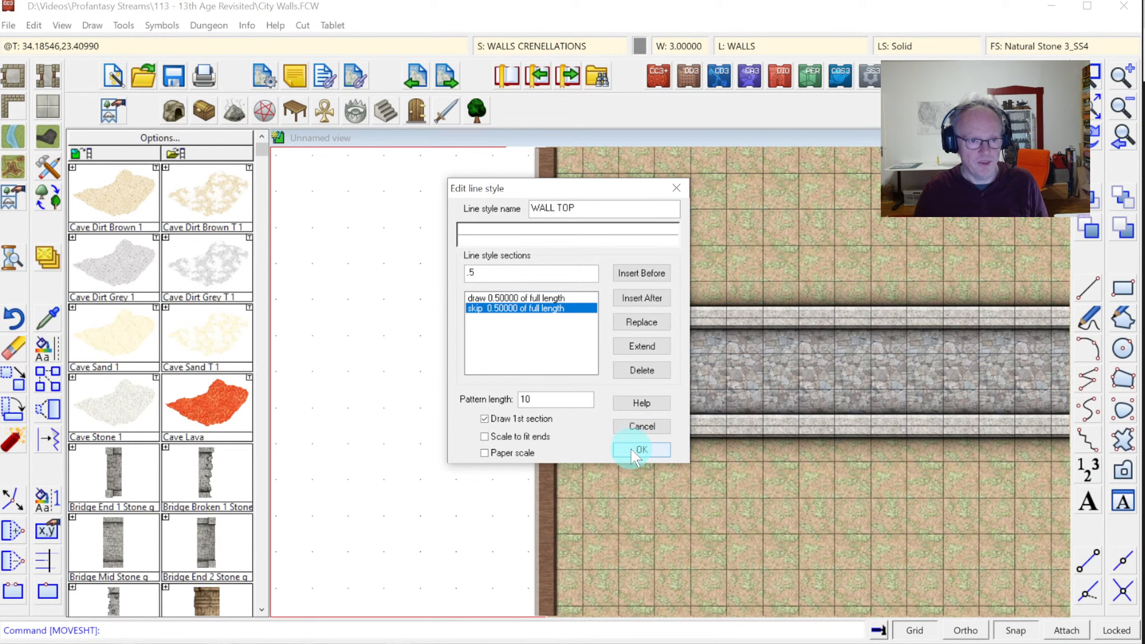
{"action": "left_click", "coordinate": [631, 449]}
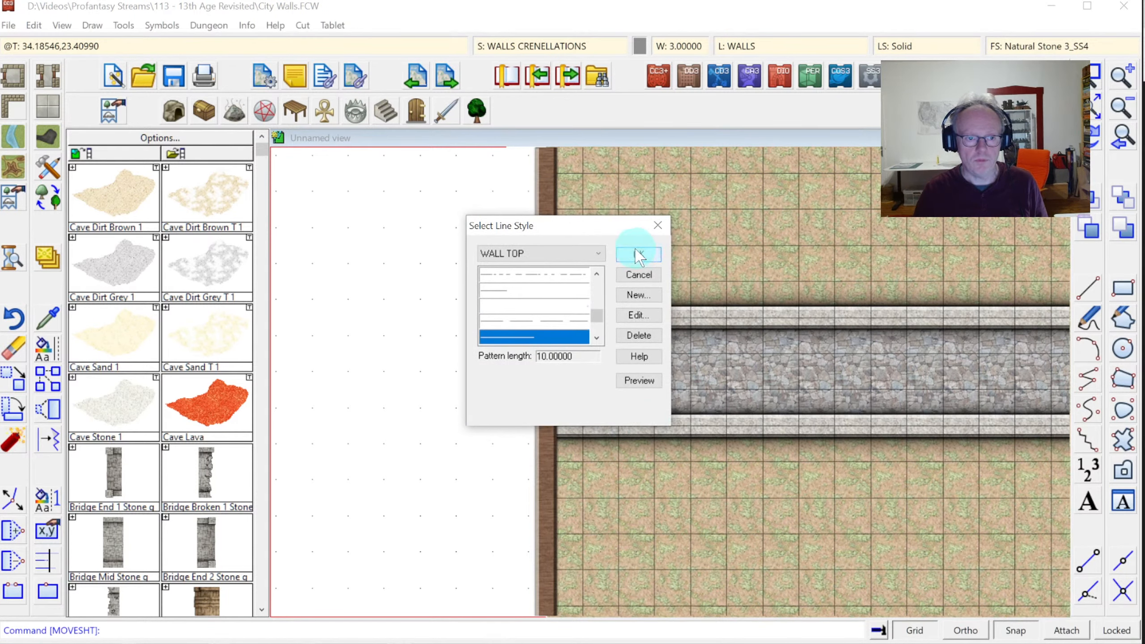
{"action": "left_click", "coordinate": [636, 255]}
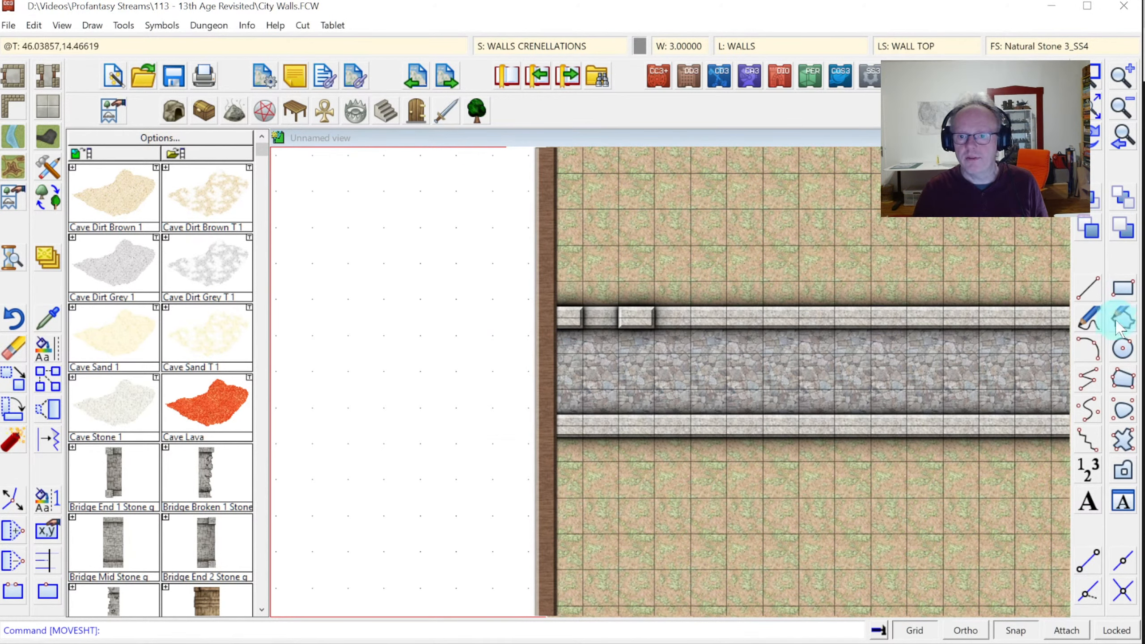
Draw the wall top line from the wall's left end to its right end
{"action": "left_click", "coordinate": [1088, 379]}
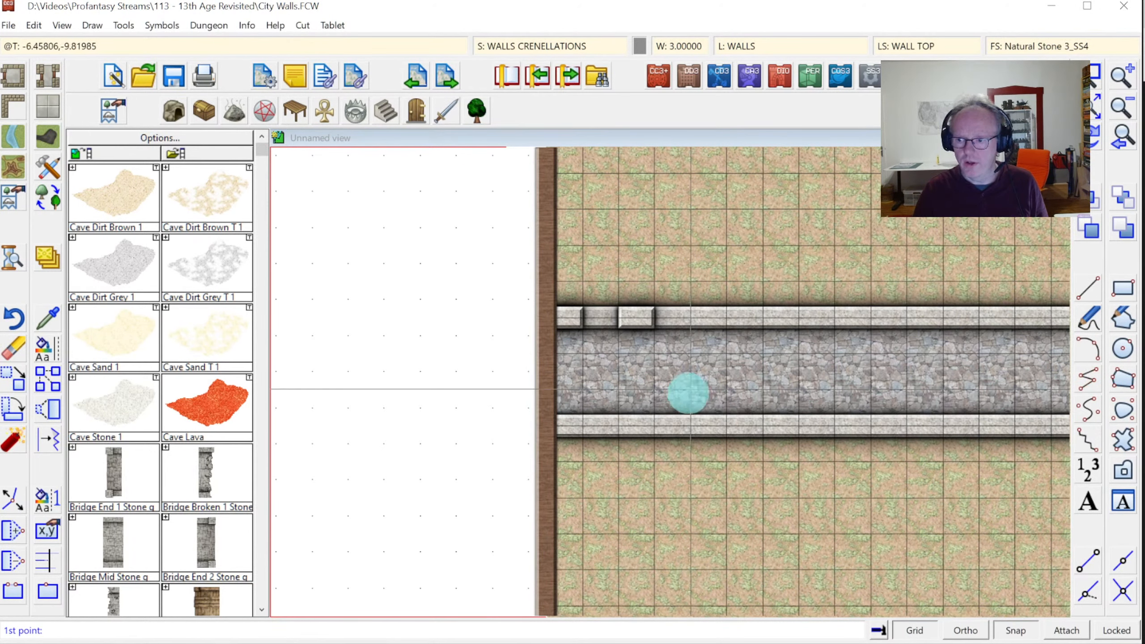
{"action": "left_click", "coordinate": [813, 334]}
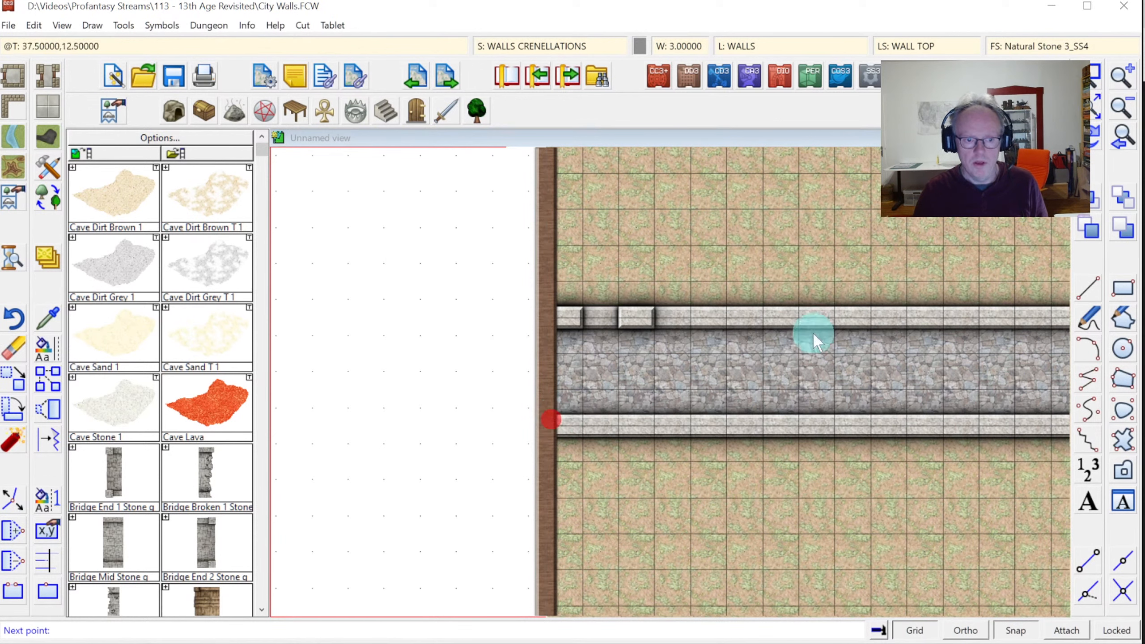
{"action": "scroll", "coordinate": [915, 357], "scroll_direction": "down", "scroll_amount": 4}
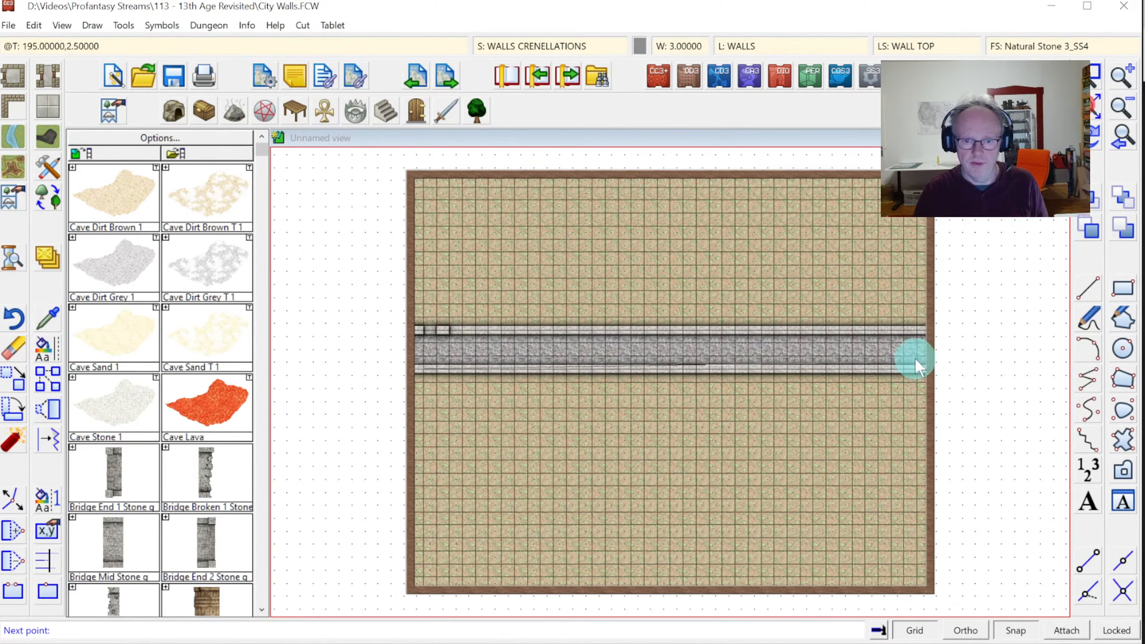
{"action": "left_click", "coordinate": [933, 370]}
{"action": "right_click", "coordinate": [933, 370]}
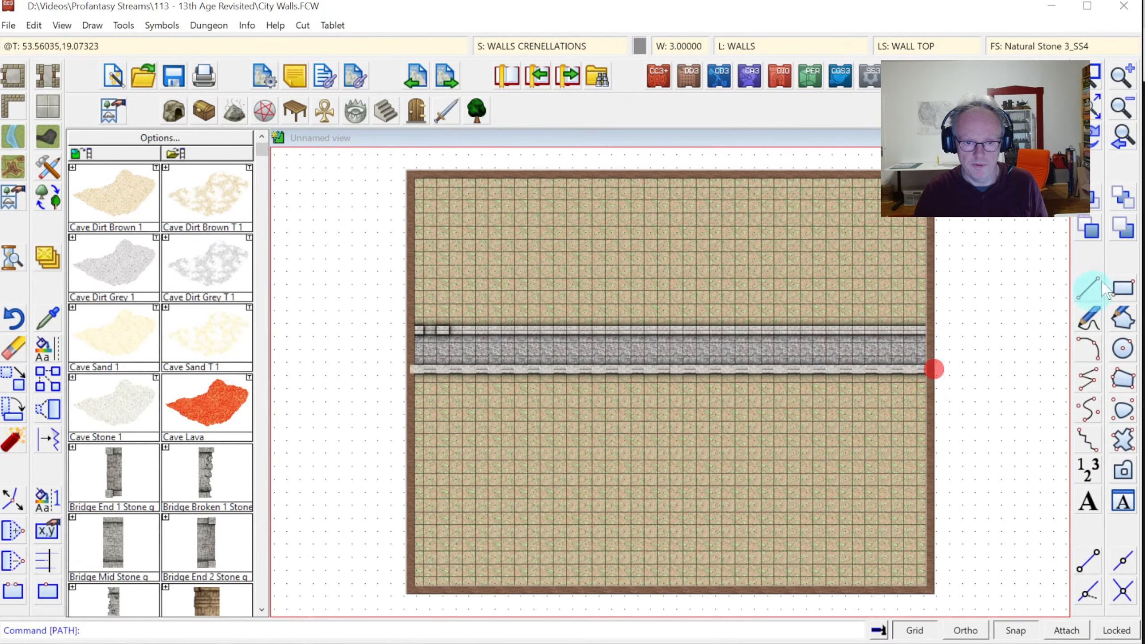
Zoom in on the wall's left end
{"action": "left_click", "coordinate": [1095, 74]}
{"action": "left_click", "coordinate": [392, 309]}
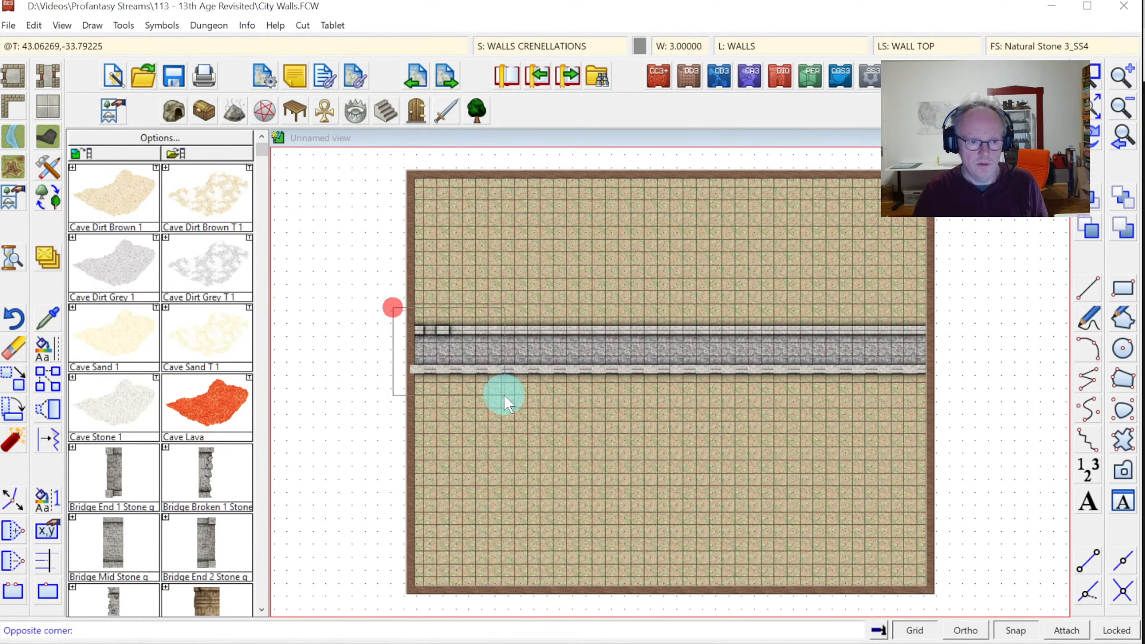
{"action": "left_click", "coordinate": [503, 395]}
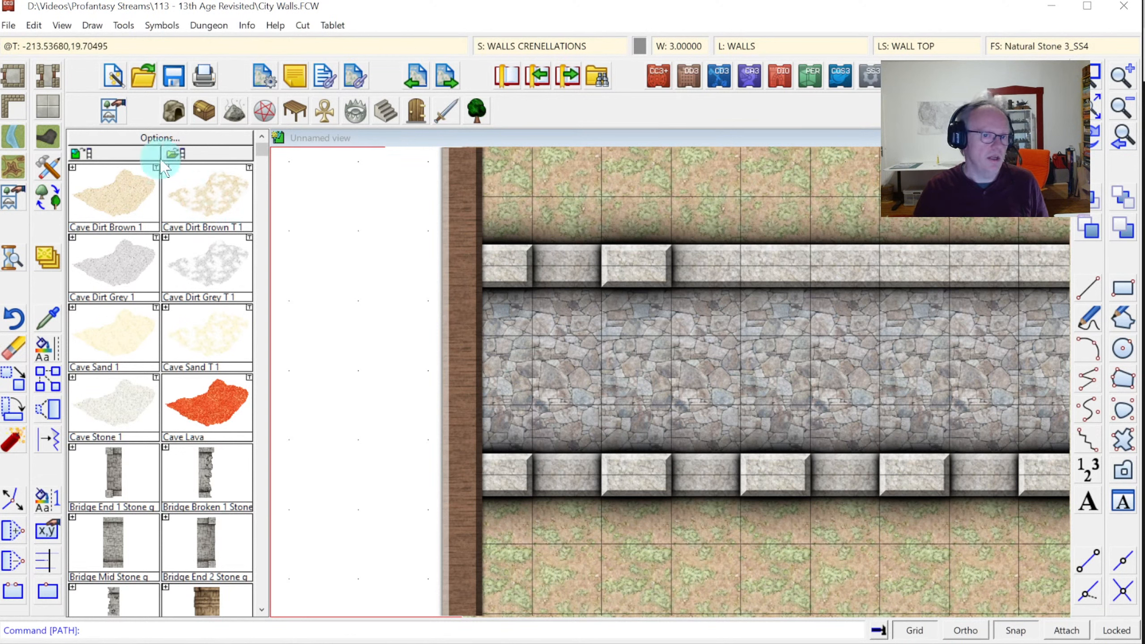
Erase the two stray top crenellation blocks and redraw the map
{"action": "left_click", "coordinate": [12, 348]}
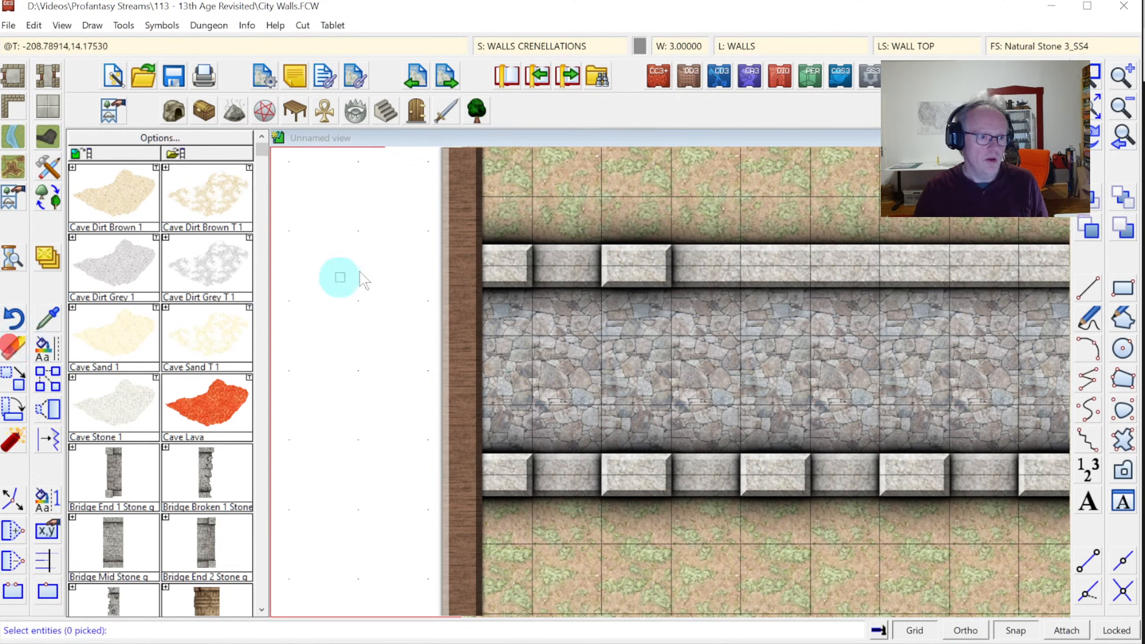
{"action": "left_click", "coordinate": [507, 214]}
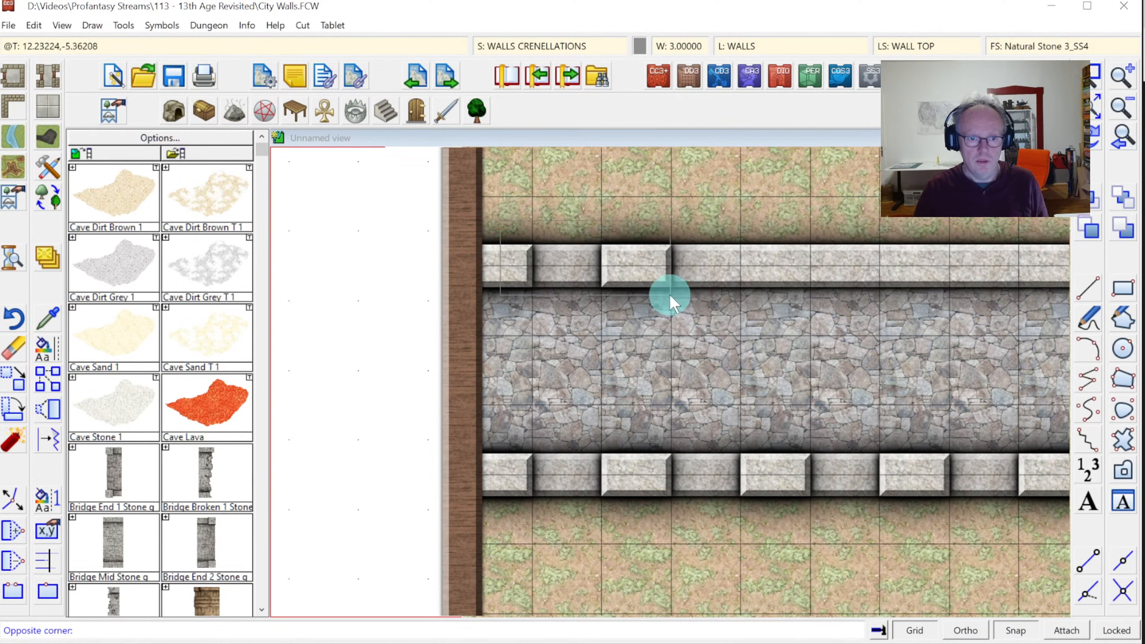
{"action": "left_click", "coordinate": [661, 296]}
{"action": "left_click", "coordinate": [769, 263]}
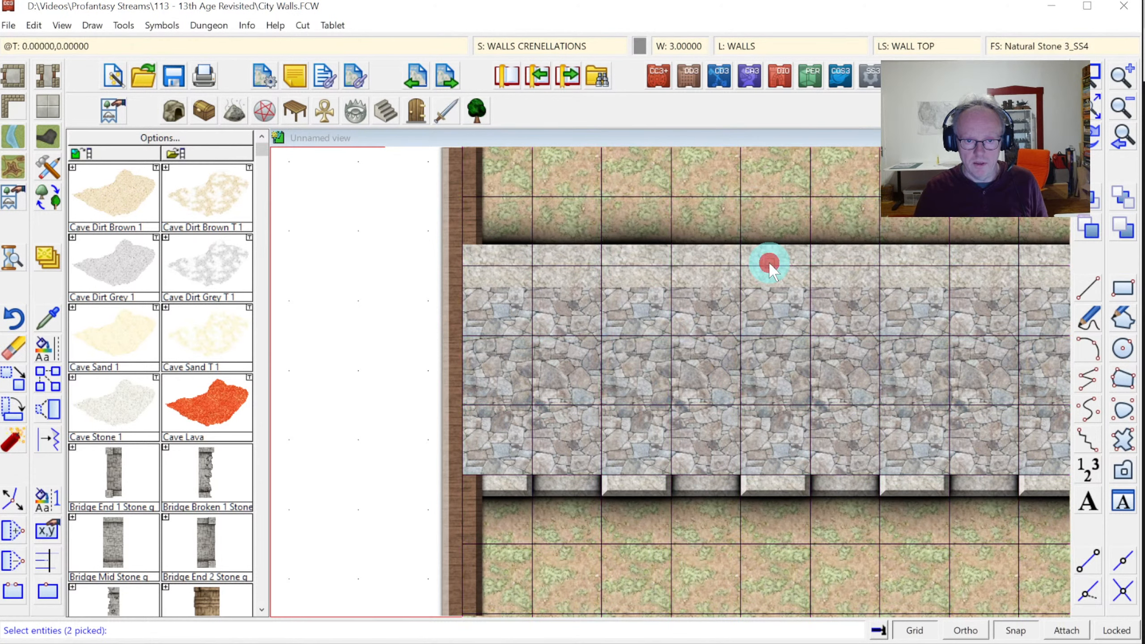
{"action": "right_click", "coordinate": [774, 266]}
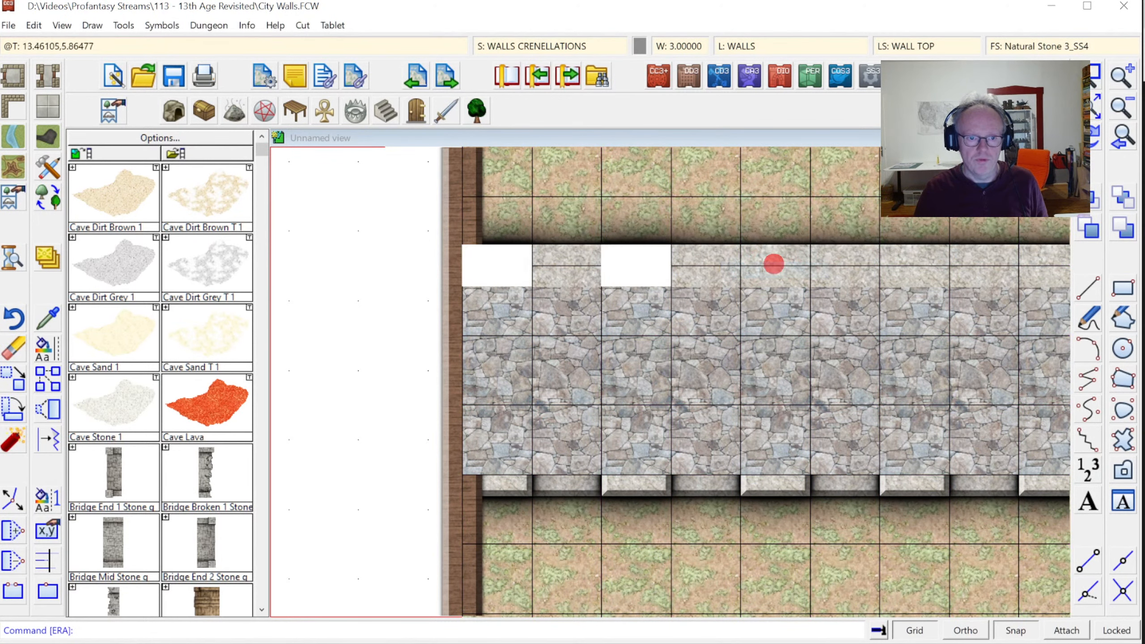
{"action": "left_click", "coordinate": [1097, 143]}
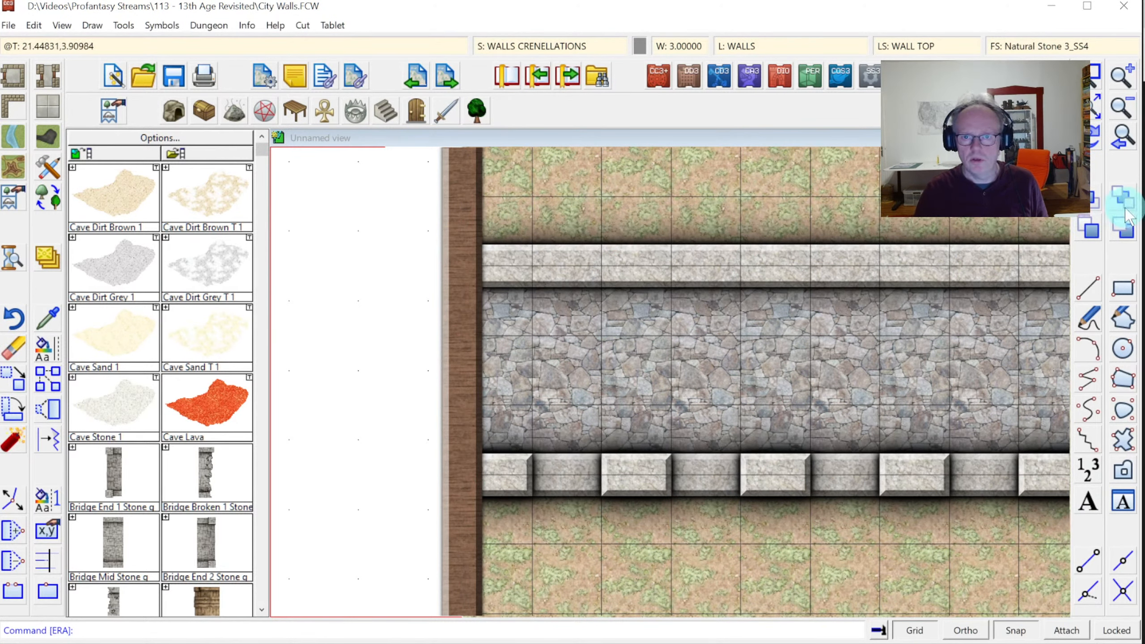
Draw a new crenellation path along the wall top from left end to right end
{"action": "left_click", "coordinate": [1088, 379]}
{"action": "left_click", "coordinate": [1097, 113]}
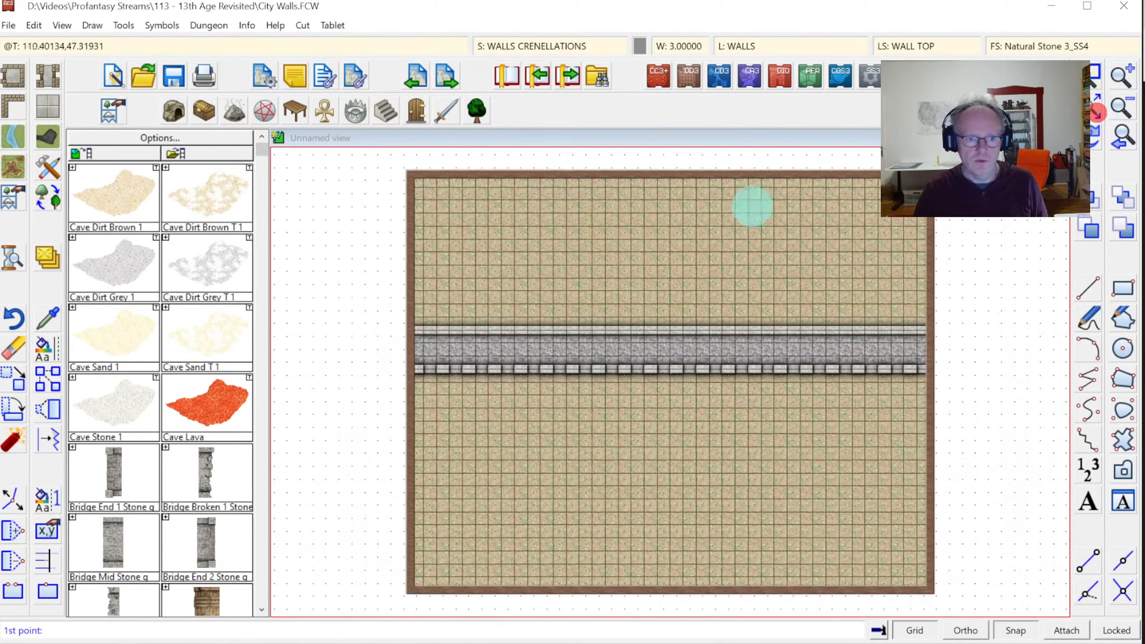
{"action": "left_click", "coordinate": [410, 329]}
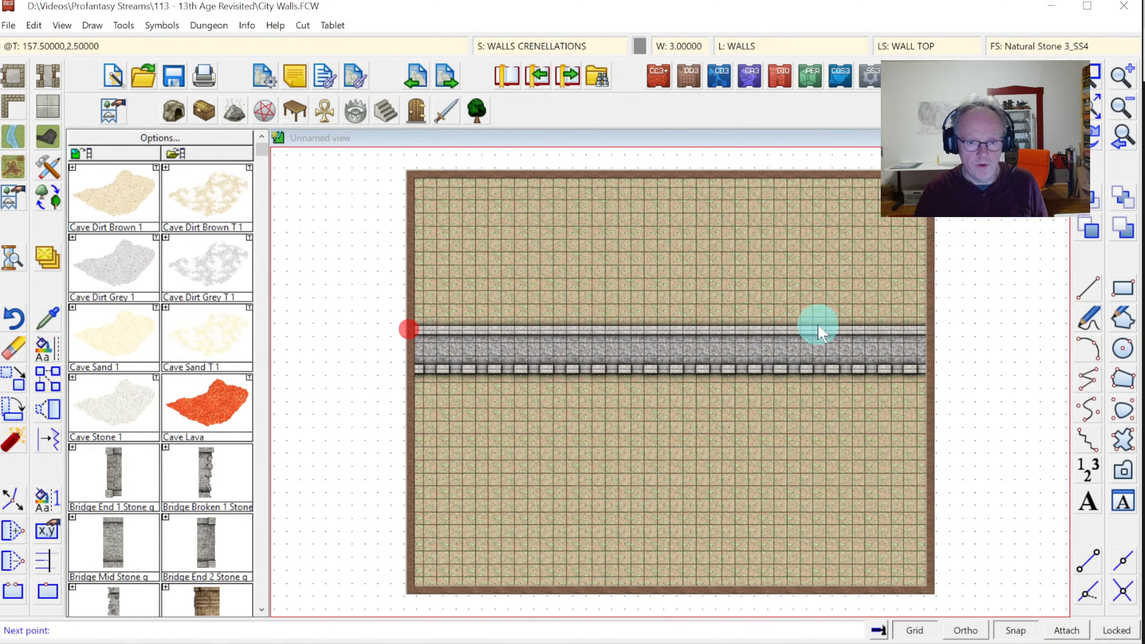
{"action": "left_click", "coordinate": [931, 331]}
{"action": "right_click", "coordinate": [1053, 343]}
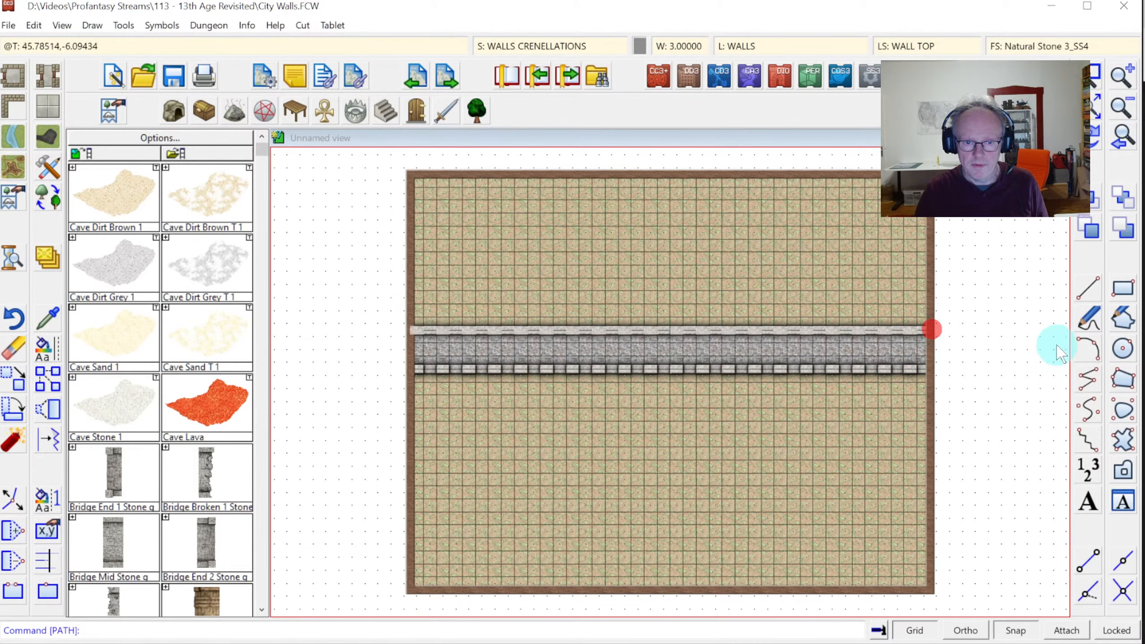
{"action": "left_click", "coordinate": [1093, 93]}
{"action": "left_click", "coordinate": [545, 290]}
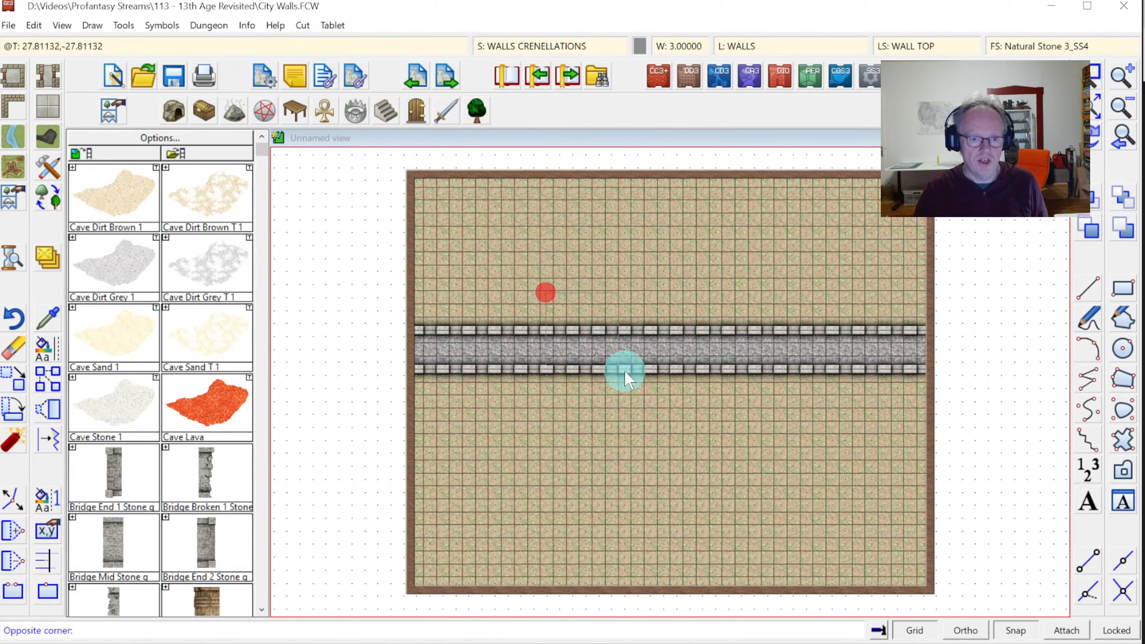
{"action": "left_click", "coordinate": [761, 427]}
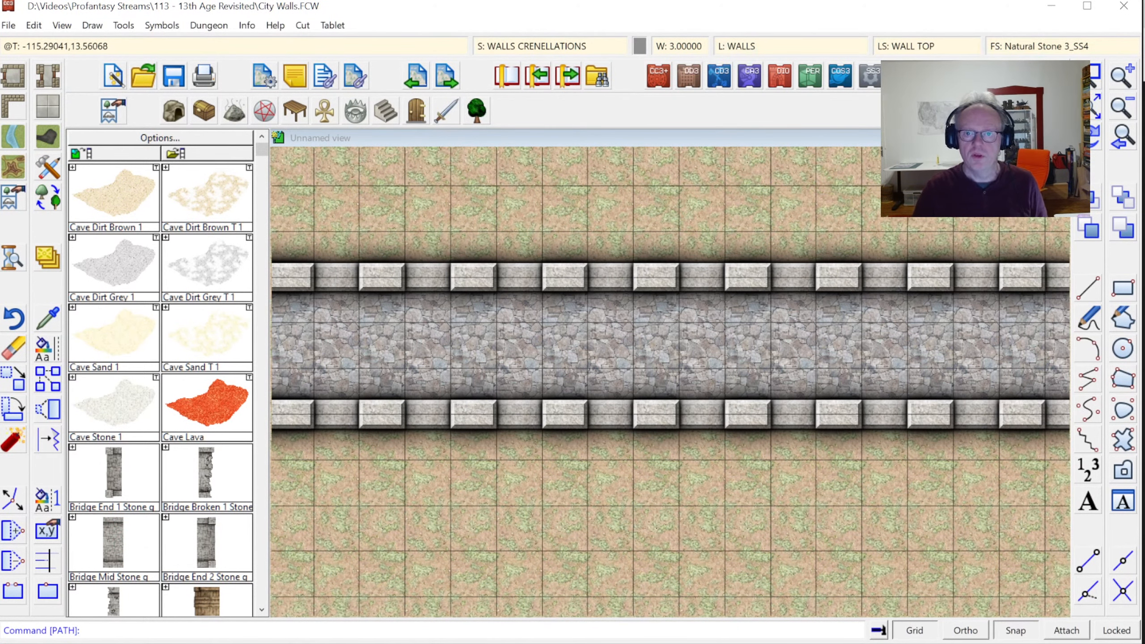
{"action": "left_click", "coordinate": [1094, 107]}
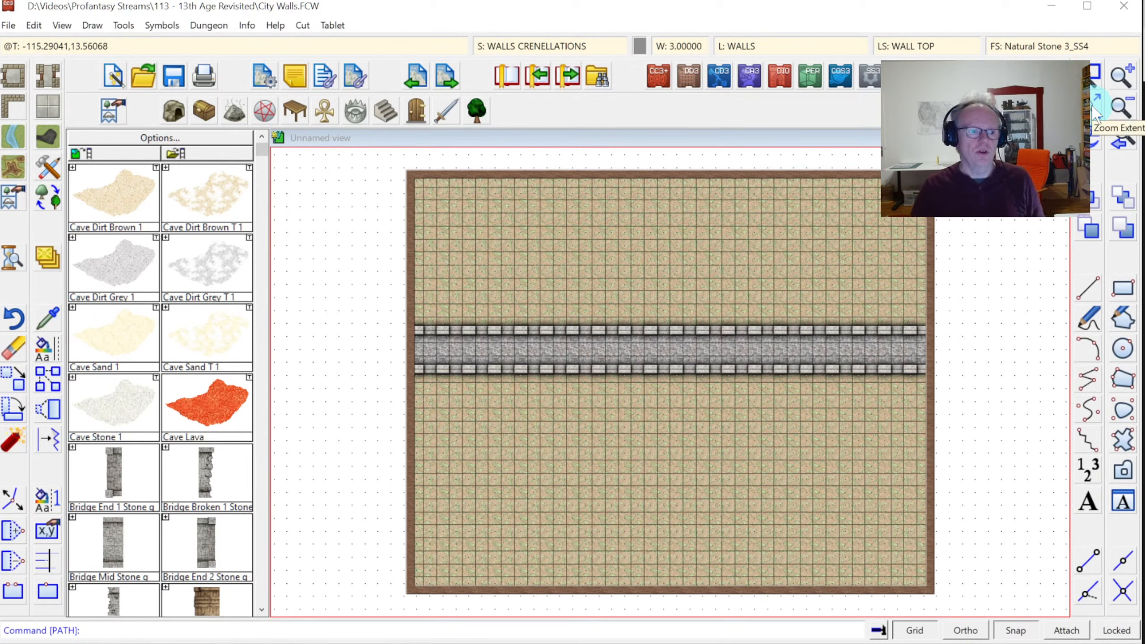
Zoom window onto the wall band to view both crenellation strips up close
{"action": "left_click", "coordinate": [1093, 78]}
{"action": "left_click", "coordinate": [552, 301]}
{"action": "left_click", "coordinate": [782, 450]}
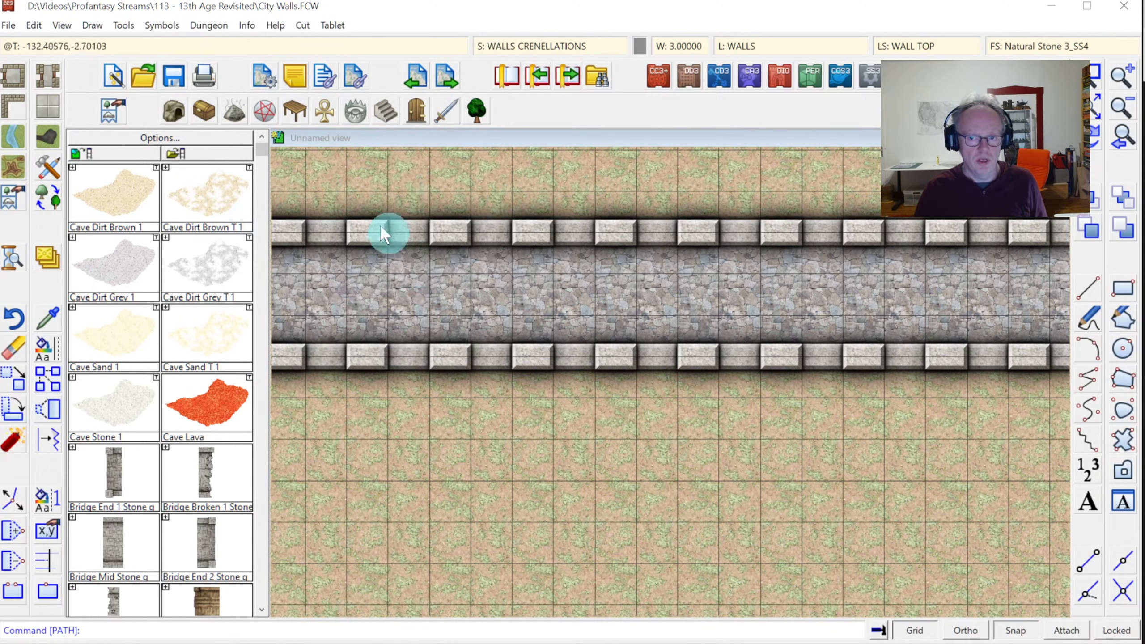
Open All Catalogs and scroll the Select Catalog Setting list toward Siege Weapons
{"action": "left_click", "coordinate": [108, 115]}
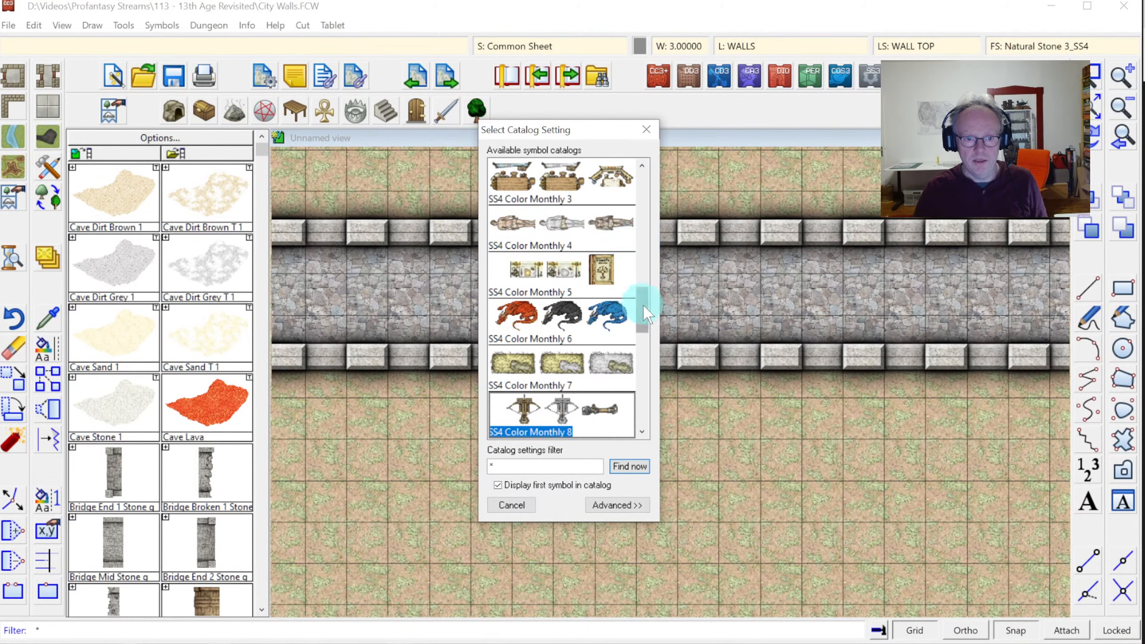
{"action": "mouse_move", "coordinate": [645, 314]}
{"action": "left_mouse_down"}
{"action": "mouse_move", "coordinate": [638, 256]}
{"action": "mouse_move", "coordinate": [640, 303]}
{"action": "left_mouse_up"}
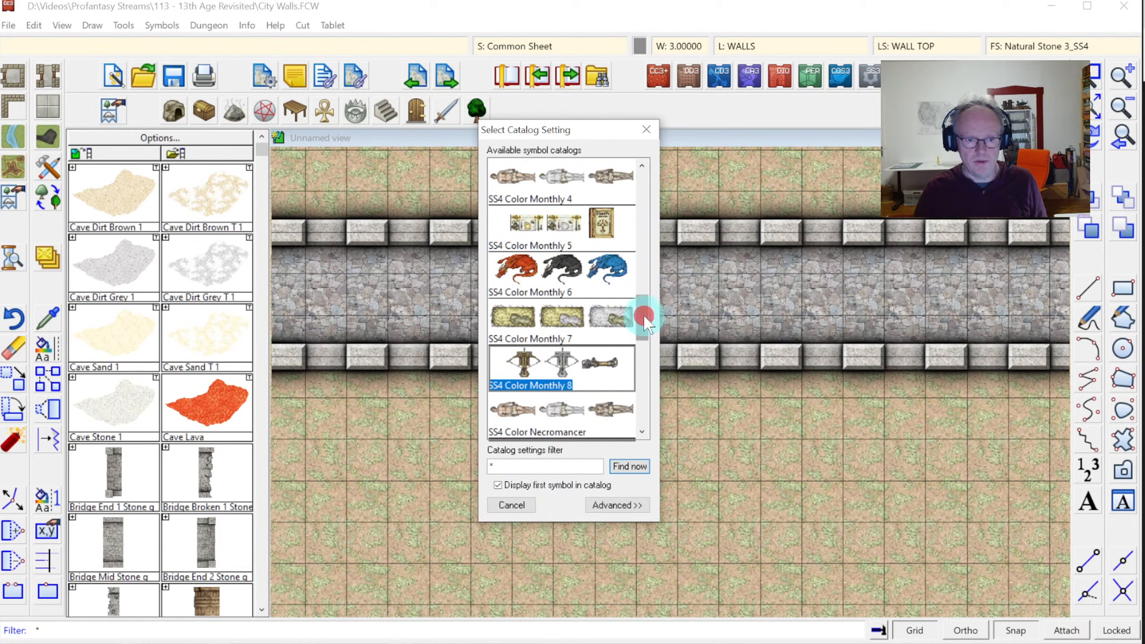
{"action": "left_click_drag", "start_coordinate": [645, 325], "coordinate": [649, 340]}
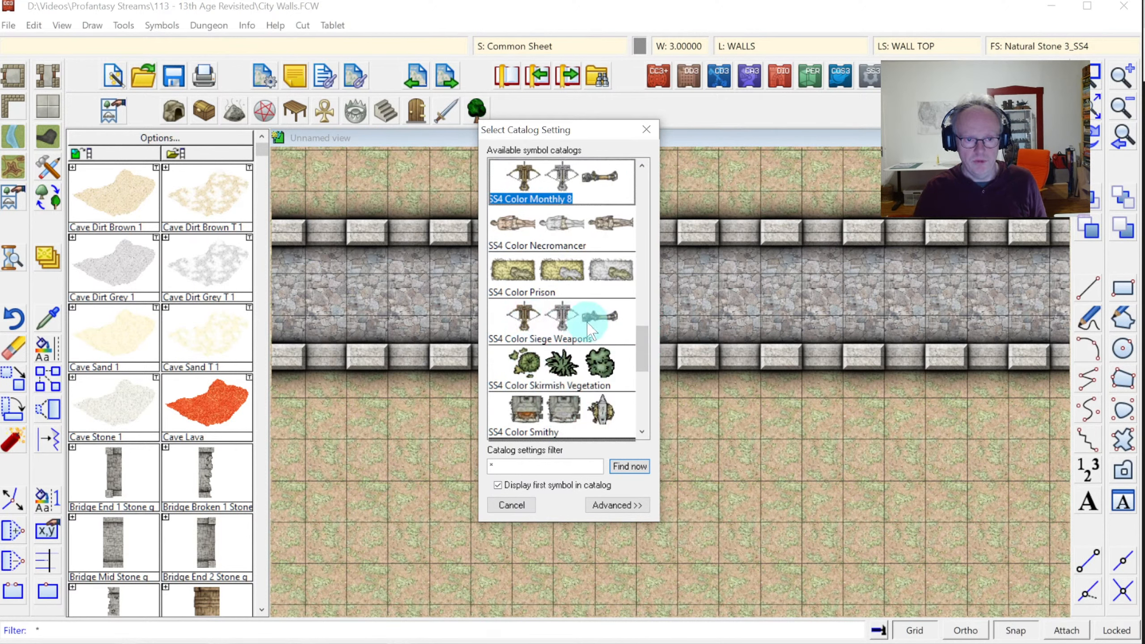
Open the SS4 Color Siege Weapons catalog across the drawing area with symbol width 240
{"action": "double_click", "coordinate": [547, 334]}
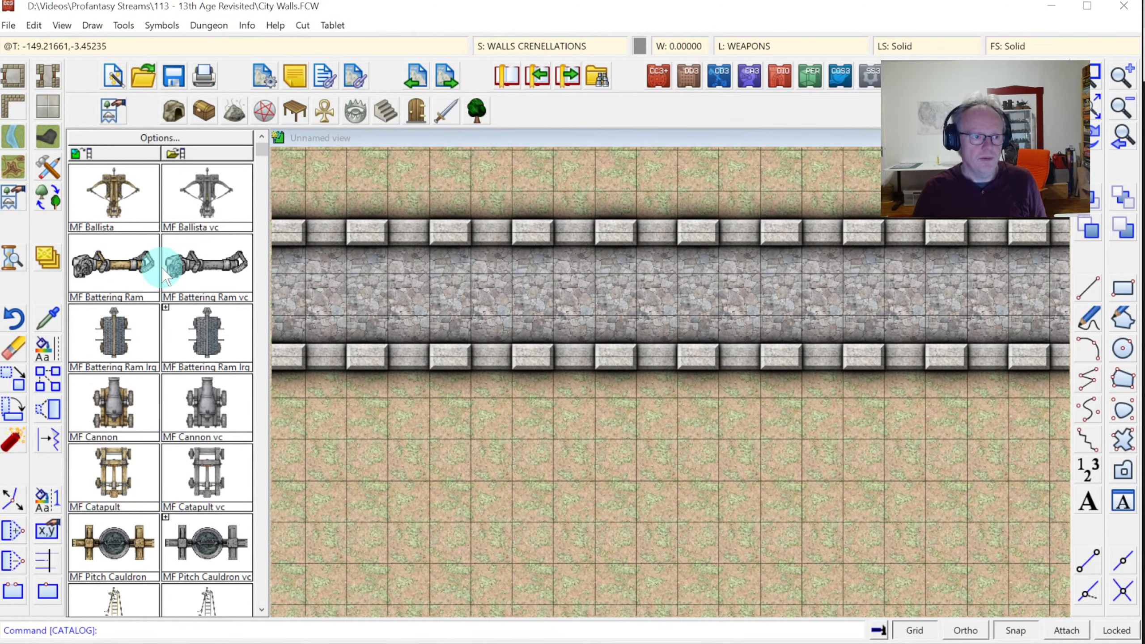
{"action": "left_click", "coordinate": [165, 244]}
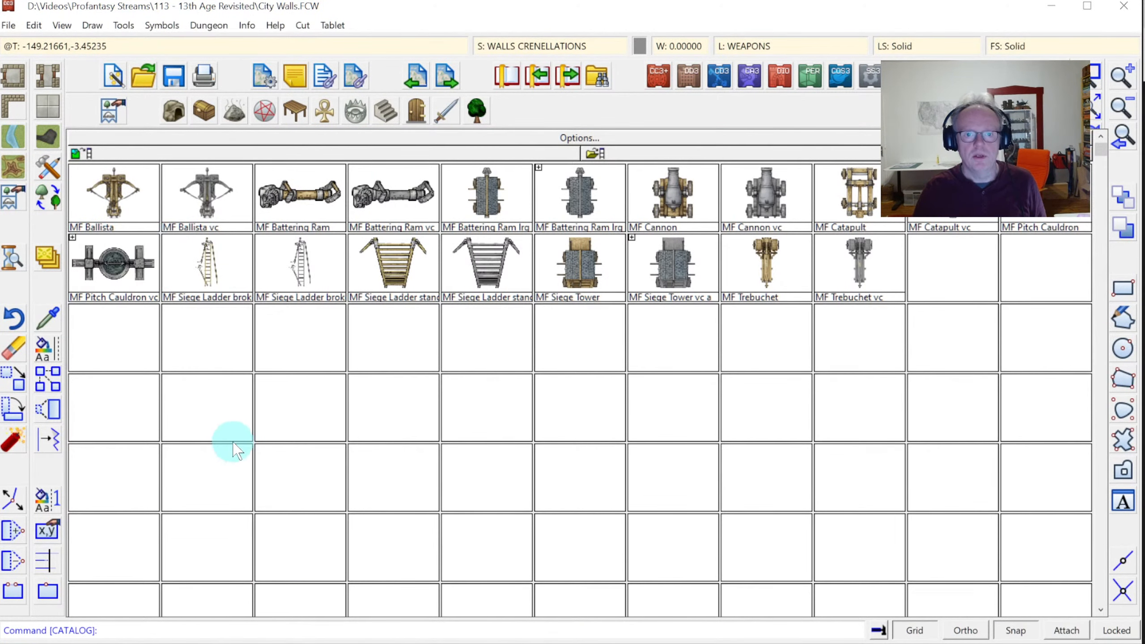
{"action": "left_click", "coordinate": [546, 141]}
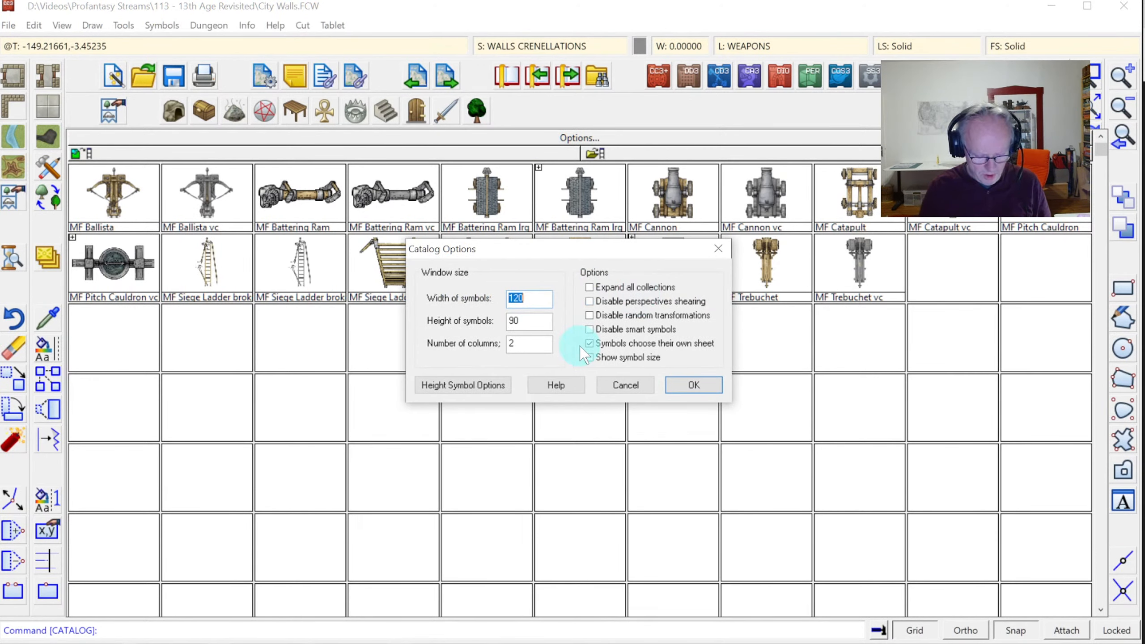
{"action": "type", "text": "24"}
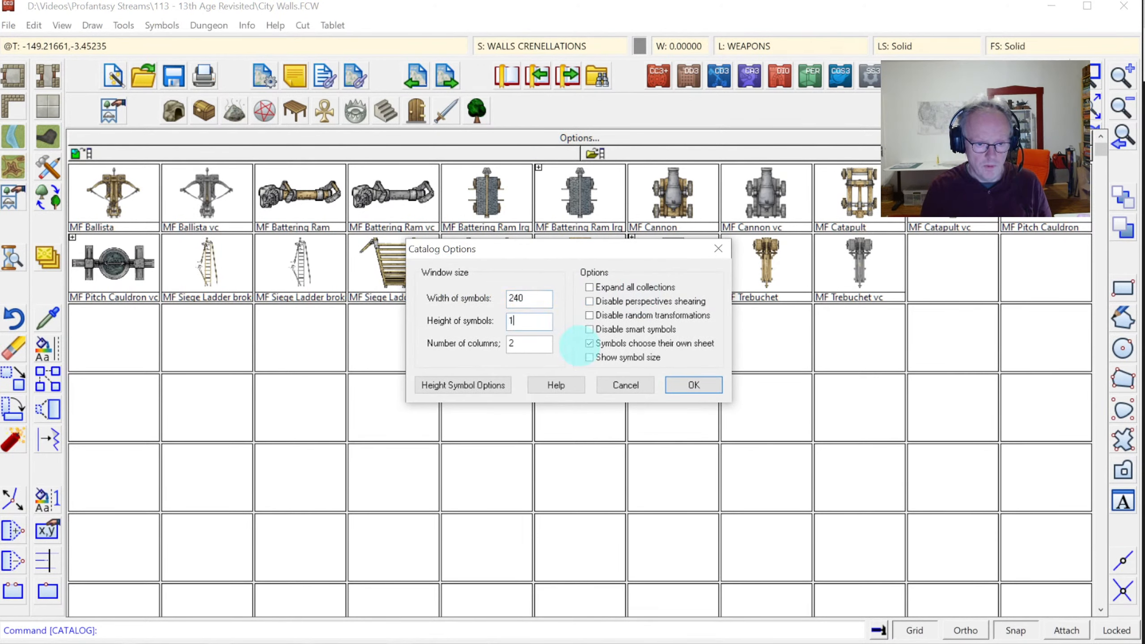
{"action": "key", "text": "Return"}
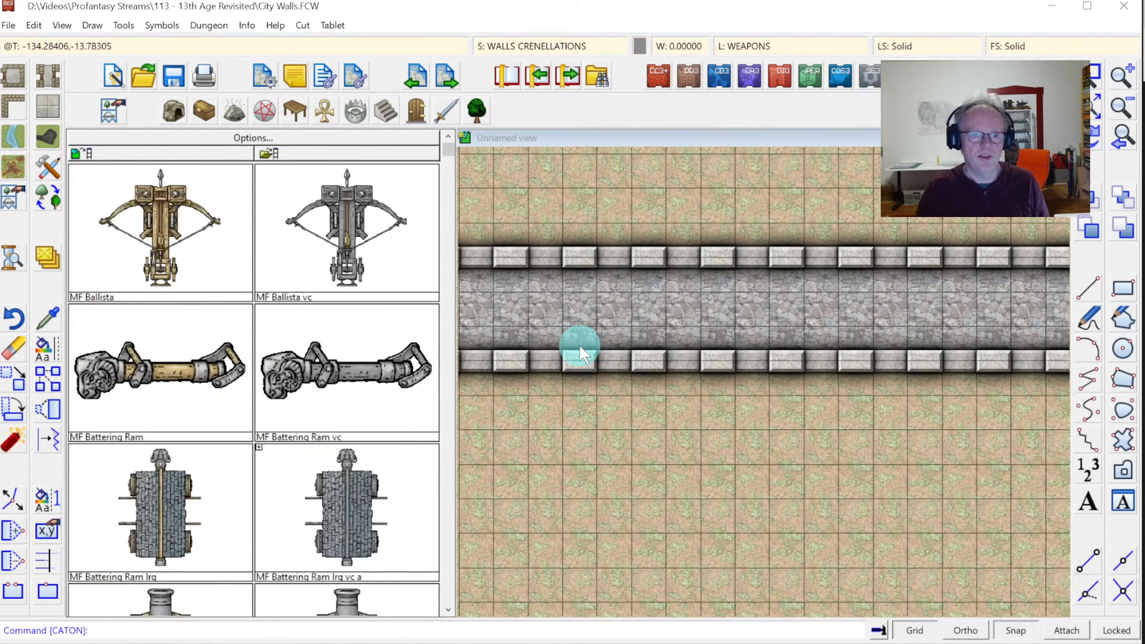
Browse the enlarged siege symbols from battering rams, cauldrons, ladders and towers down to the trebuchets
{"action": "left_click", "coordinate": [227, 258]}
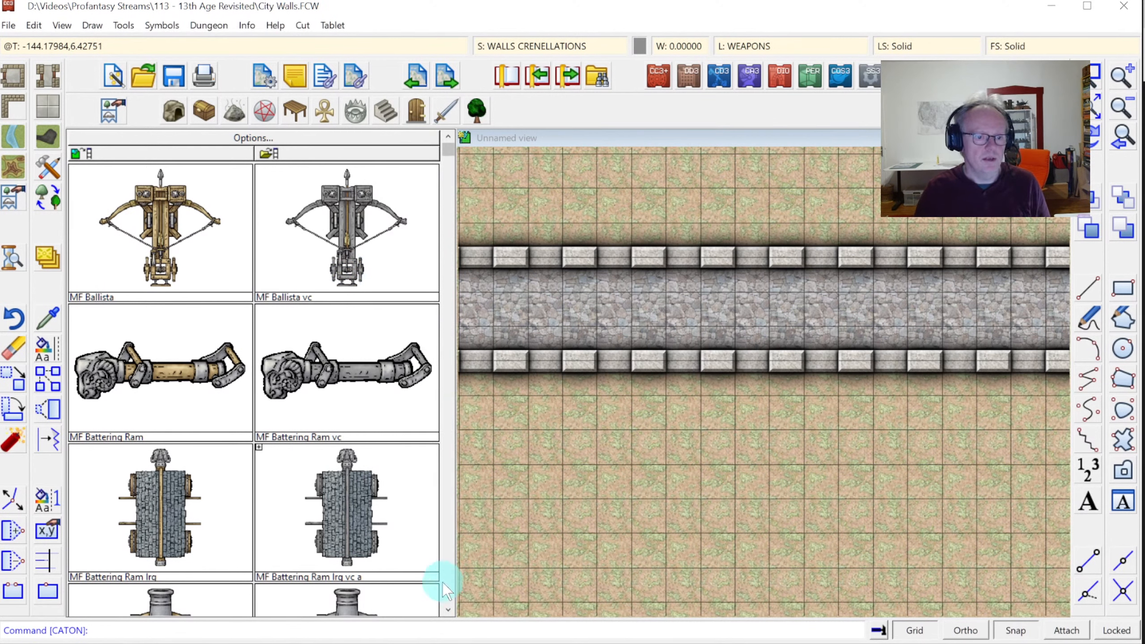
{"action": "left_click", "coordinate": [448, 609]}
{"action": "left_click", "coordinate": [449, 609]}
{"action": "left_click", "coordinate": [168, 246]}
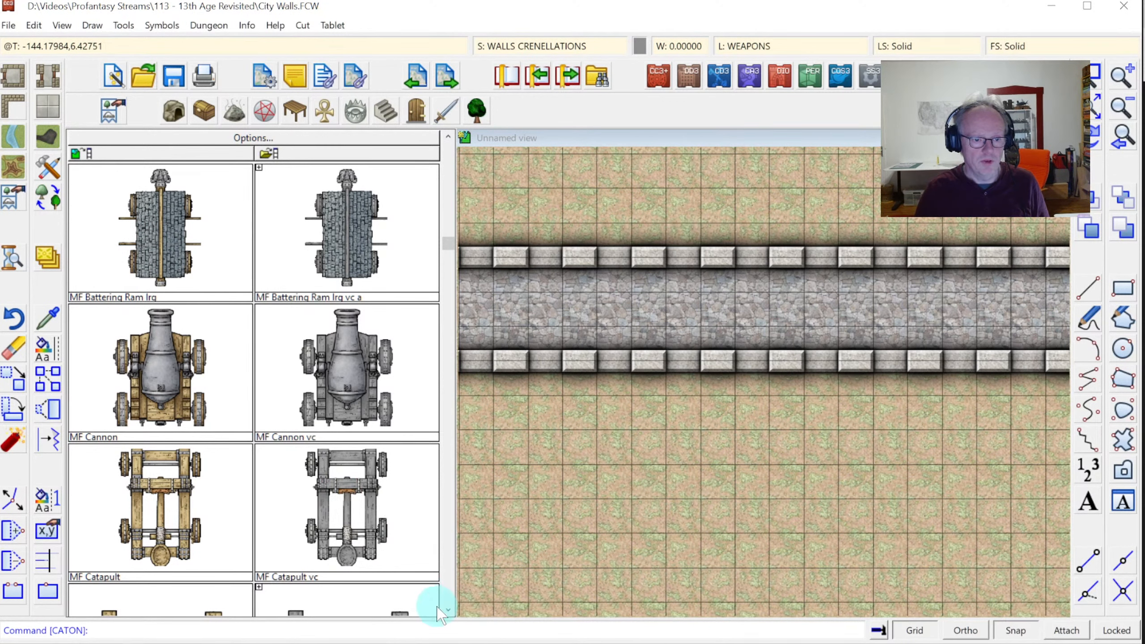
{"action": "left_click", "coordinate": [449, 609]}
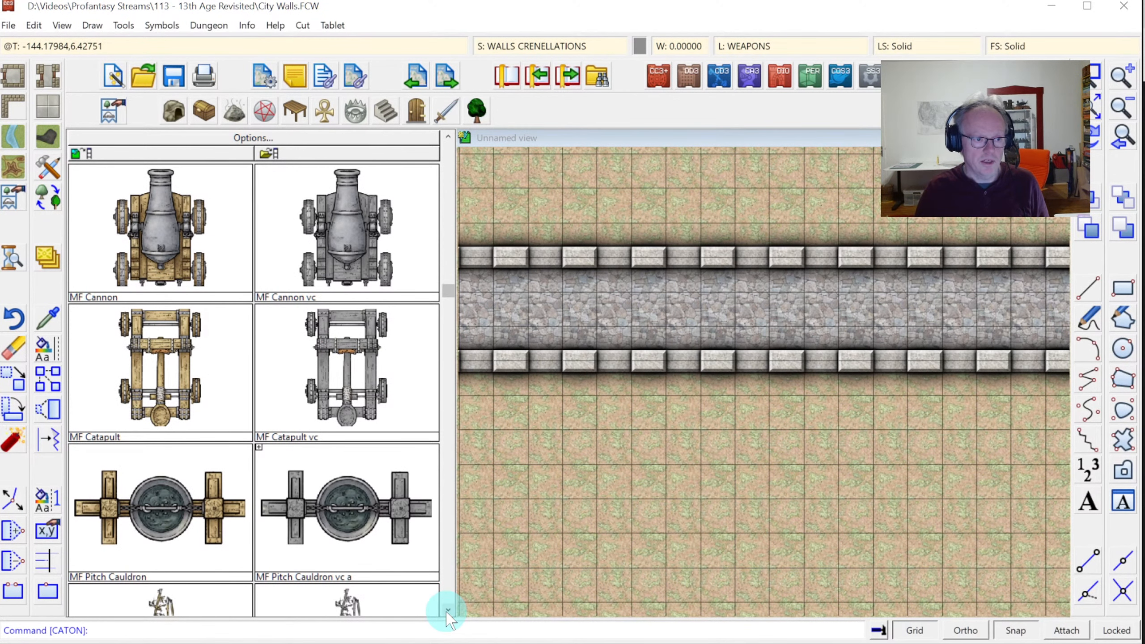
{"action": "left_click", "coordinate": [448, 610]}
{"action": "left_click", "coordinate": [448, 610]}
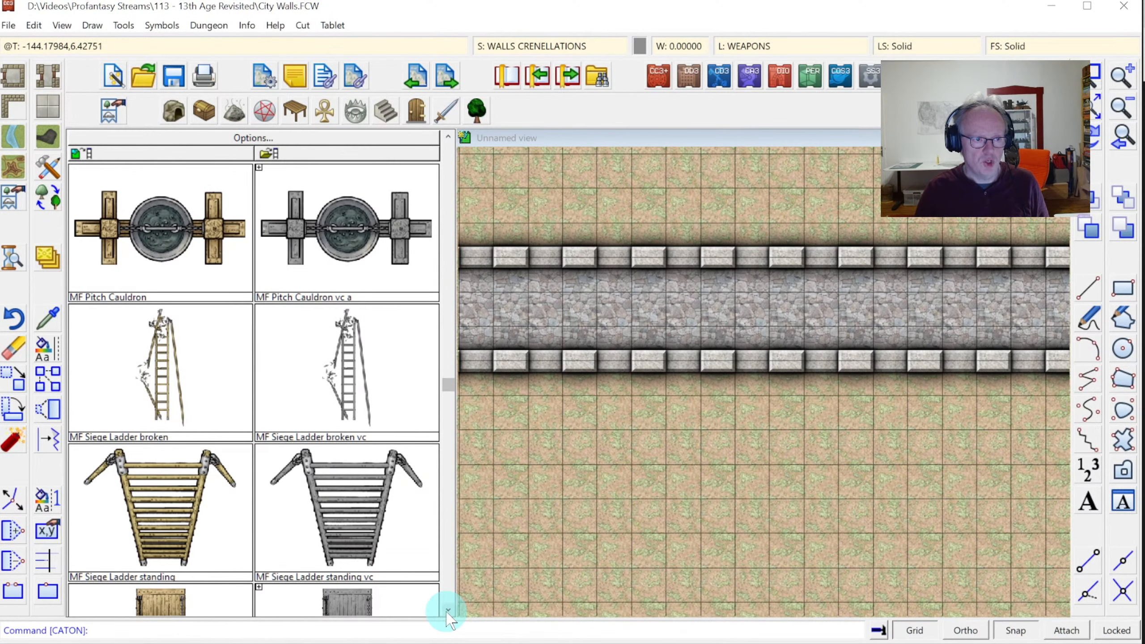
{"action": "left_click", "coordinate": [448, 609]}
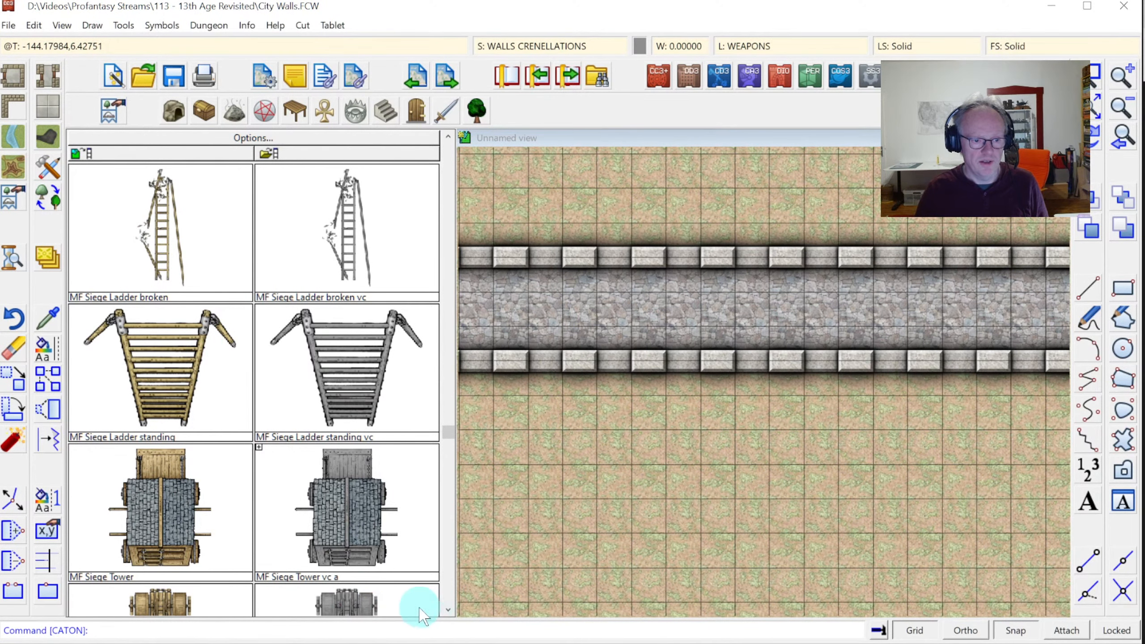
{"action": "left_click", "coordinate": [449, 610]}
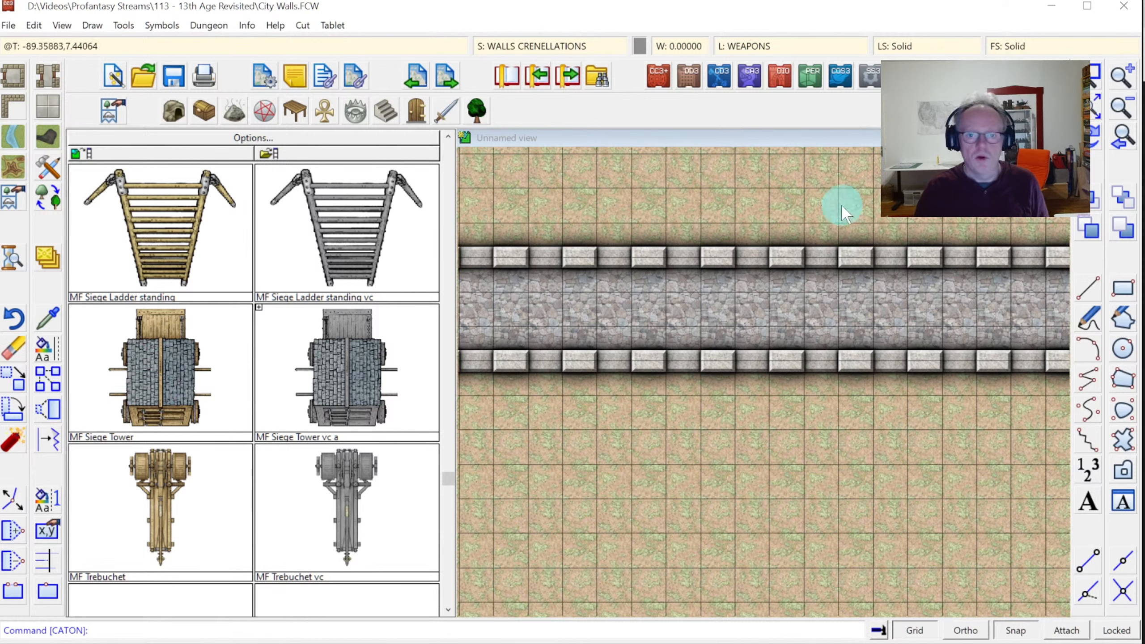
{"action": "left_click", "coordinate": [238, 143]}
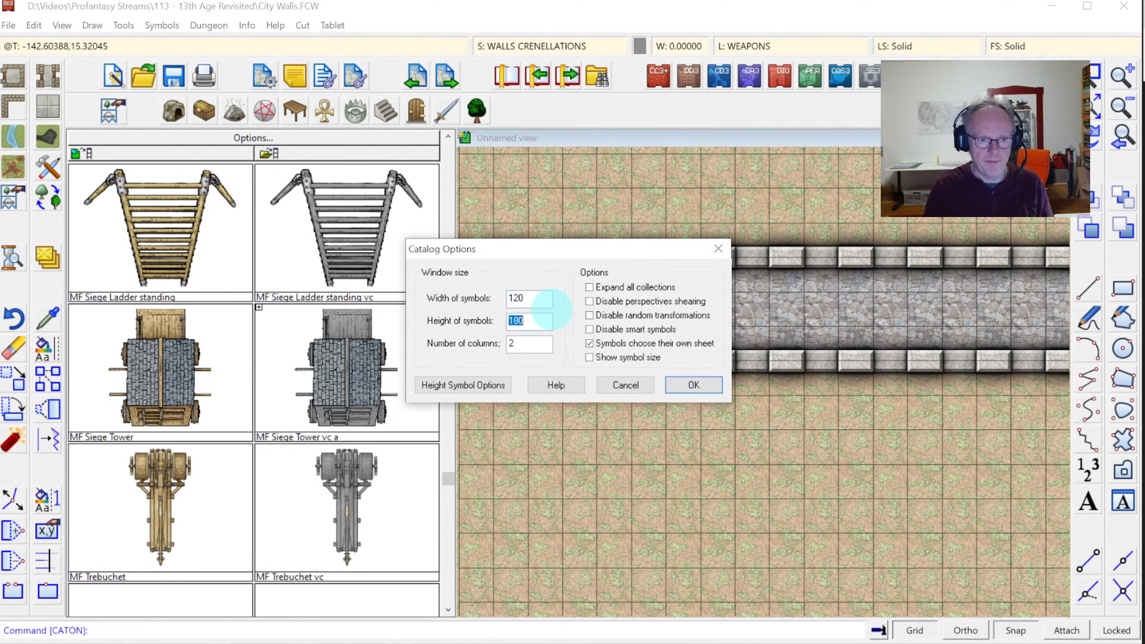
Apply the 120-wide symbol size and zoom in on the stone wall band
{"action": "left_click", "coordinate": [693, 385]}
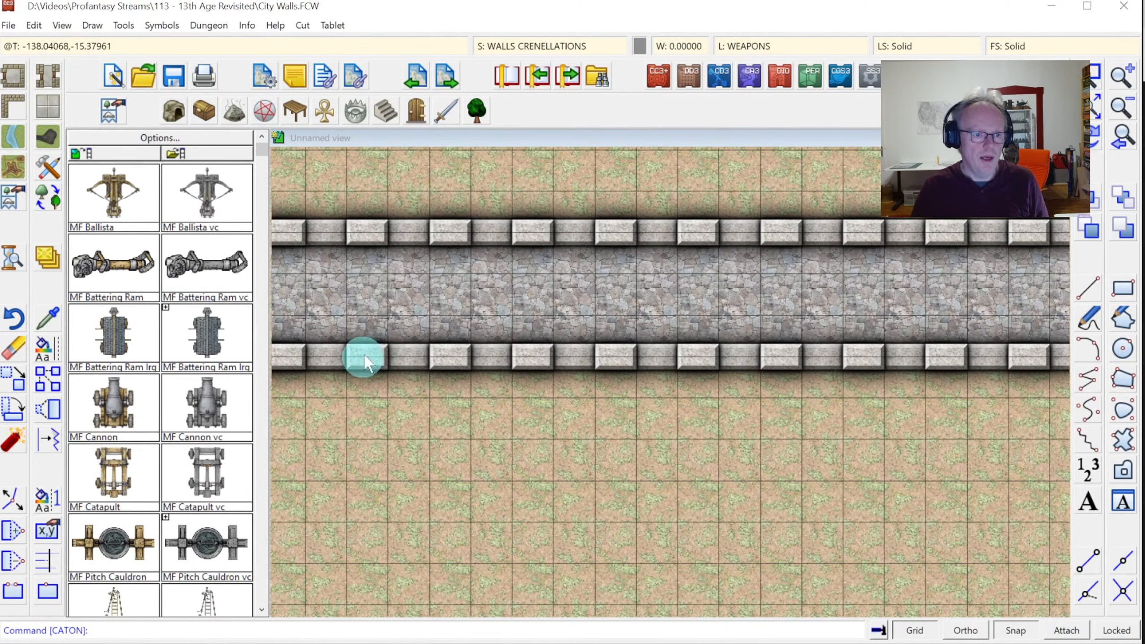
{"action": "left_click", "coordinate": [1093, 103]}
{"action": "left_click", "coordinate": [1093, 72]}
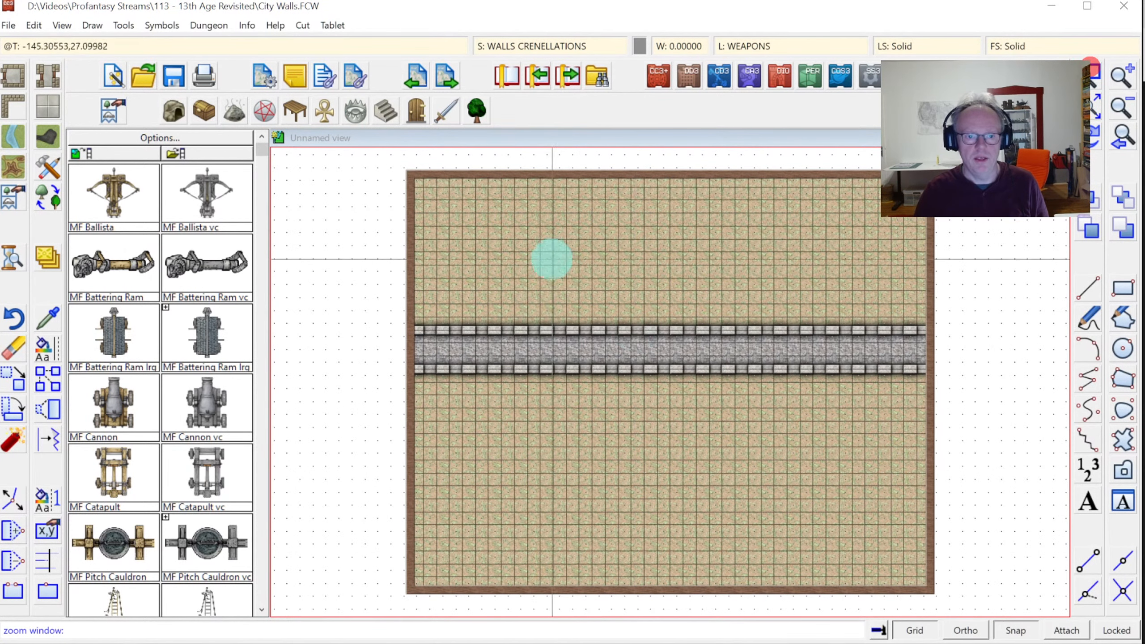
{"action": "left_click", "coordinate": [551, 256]}
{"action": "left_click", "coordinate": [823, 465]}
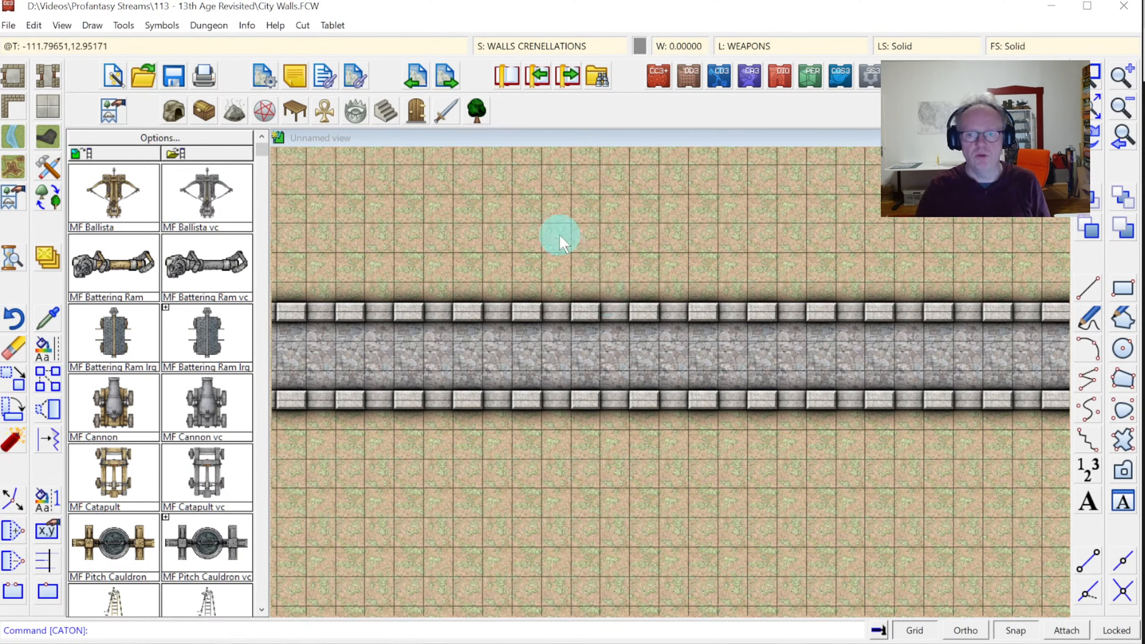
Give the WALLS sheet a Wall Shadow, Directional effect: 50% opacity, length 10, blur 1
{"action": "left_click", "coordinate": [520, 51]}
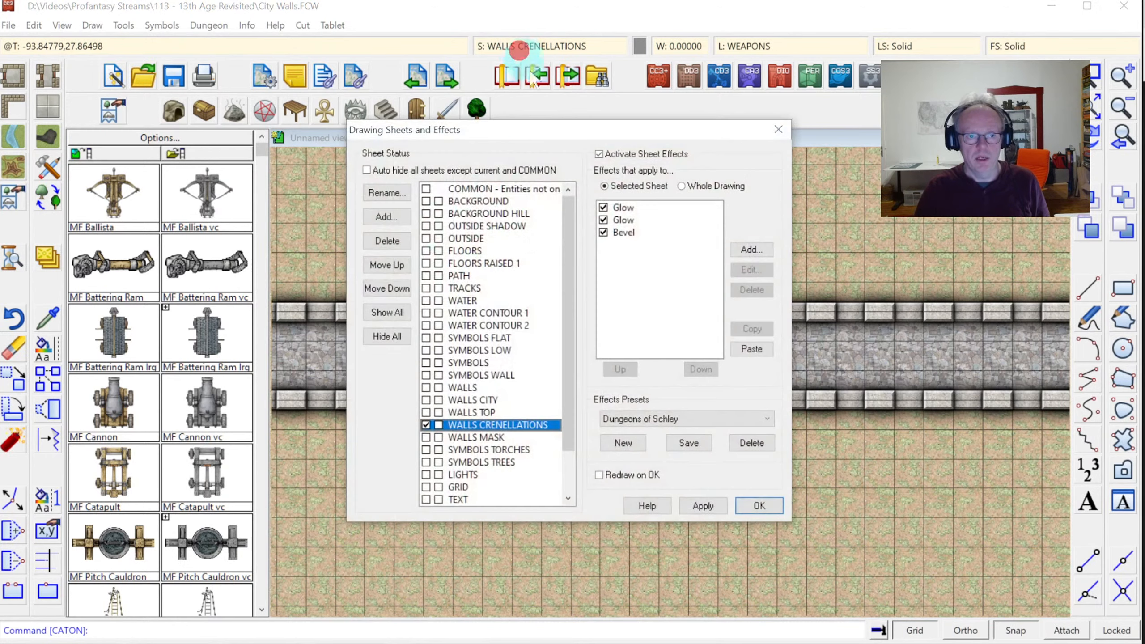
{"action": "left_click", "coordinate": [468, 388]}
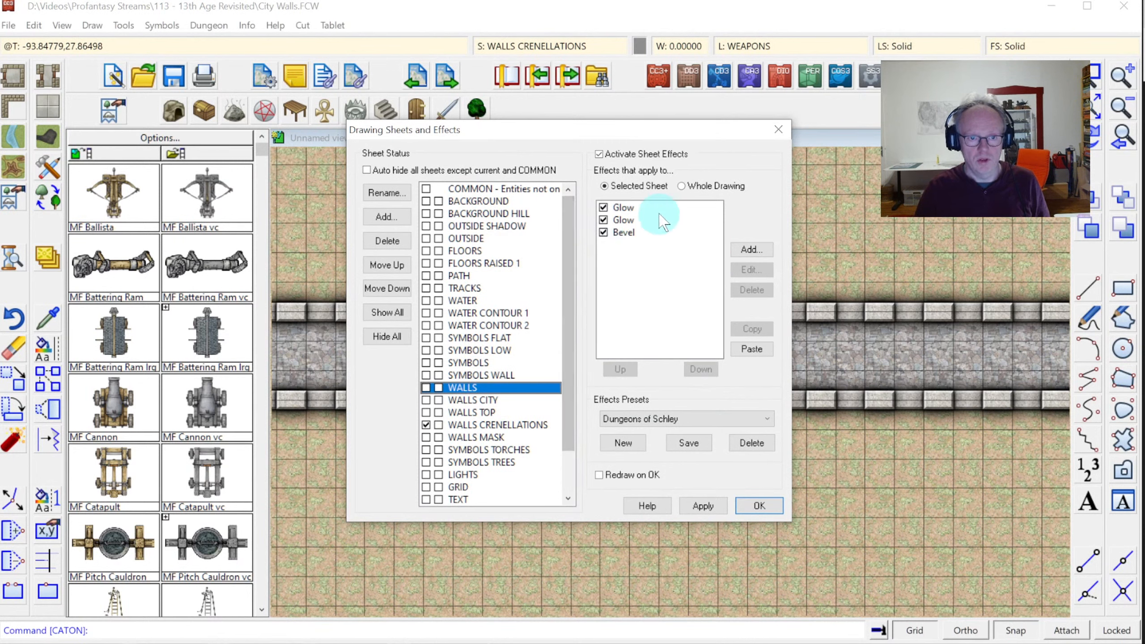
{"action": "left_click", "coordinate": [751, 250]}
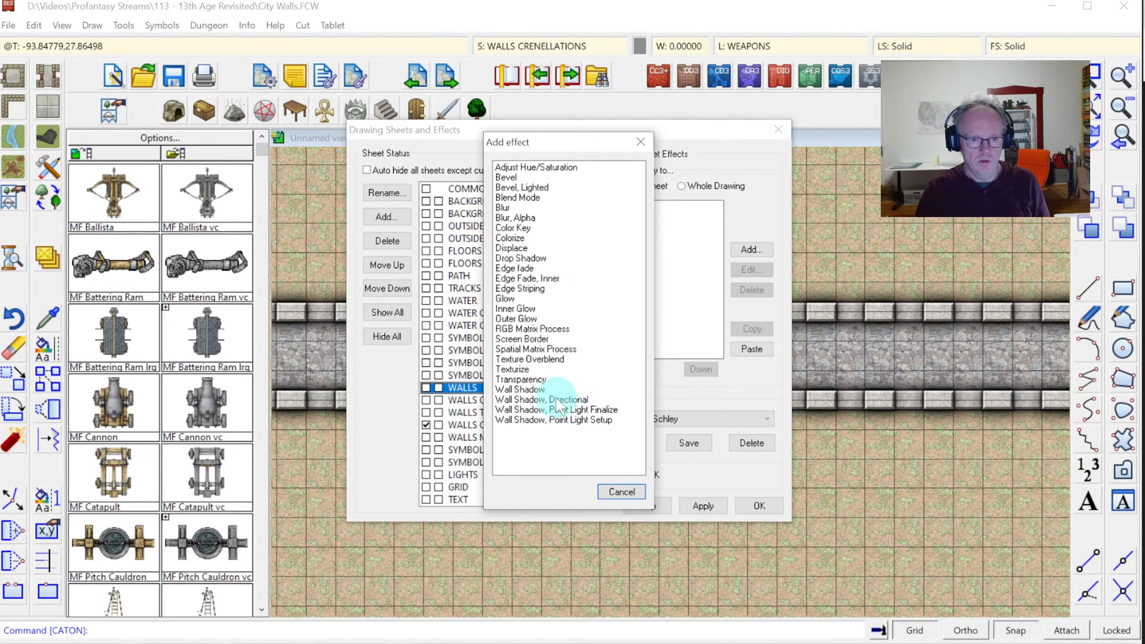
{"action": "double_click", "coordinate": [555, 399]}
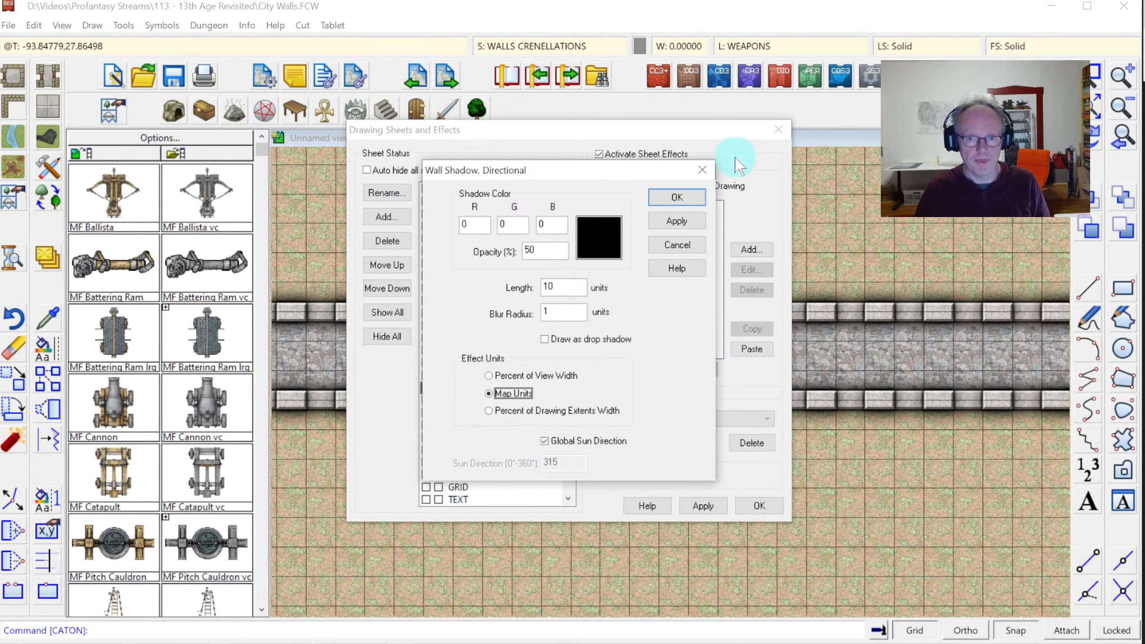
{"action": "left_click", "coordinate": [678, 203]}
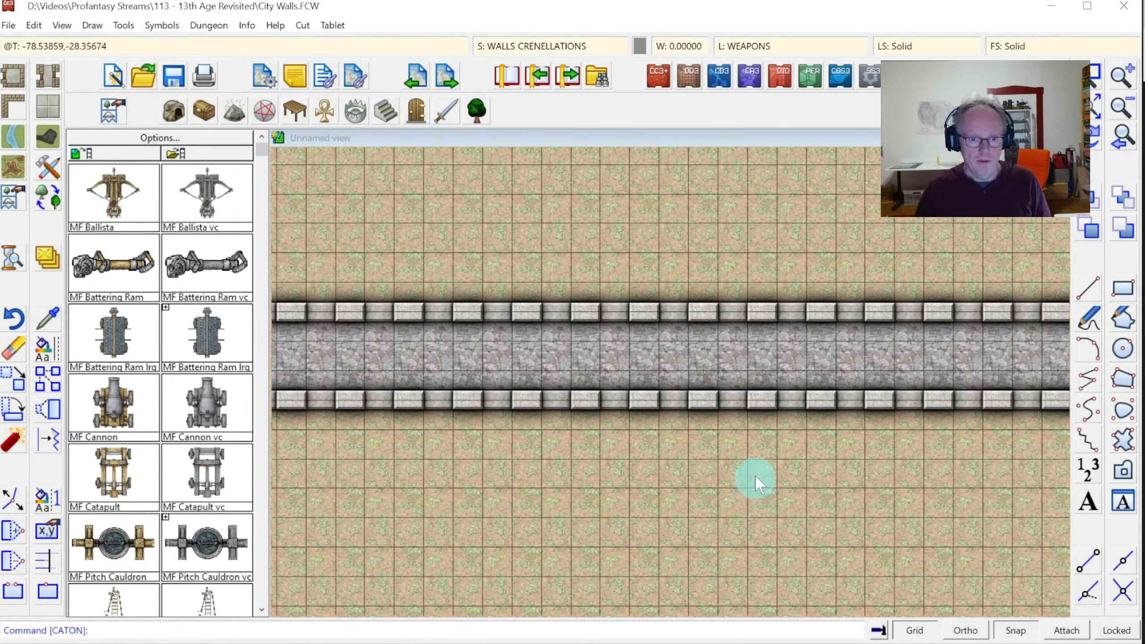
Move the wall shadow to the top of the WALLS sheet's effect order
{"action": "left_click", "coordinate": [554, 49]}
{"action": "left_click", "coordinate": [622, 244]}
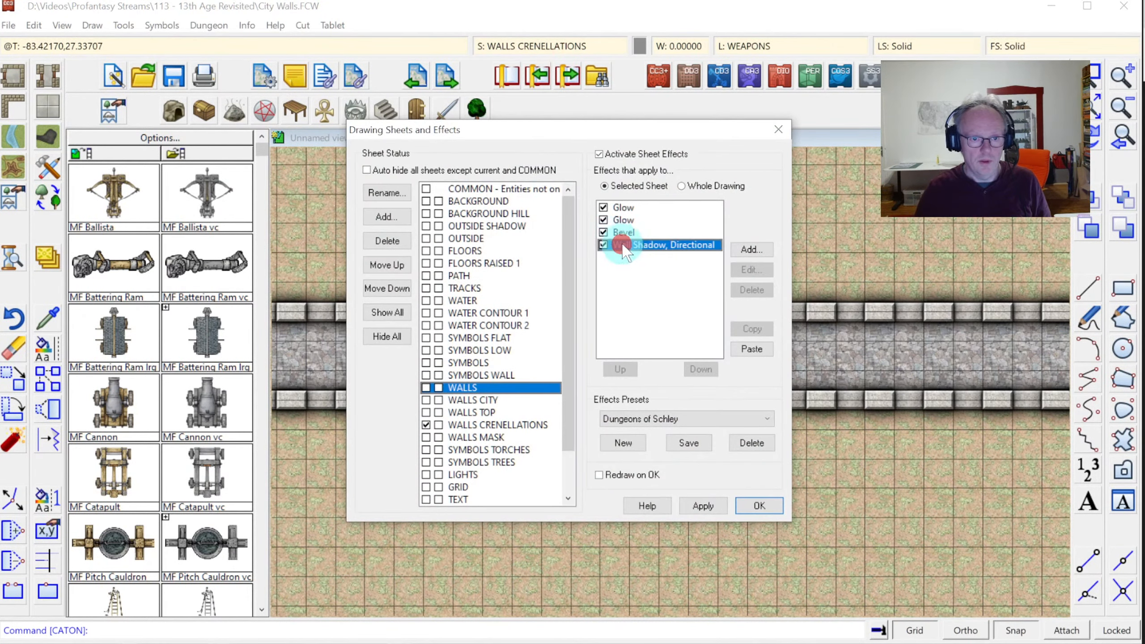
{"action": "left_click", "coordinate": [619, 369]}
{"action": "left_click", "coordinate": [619, 369]}
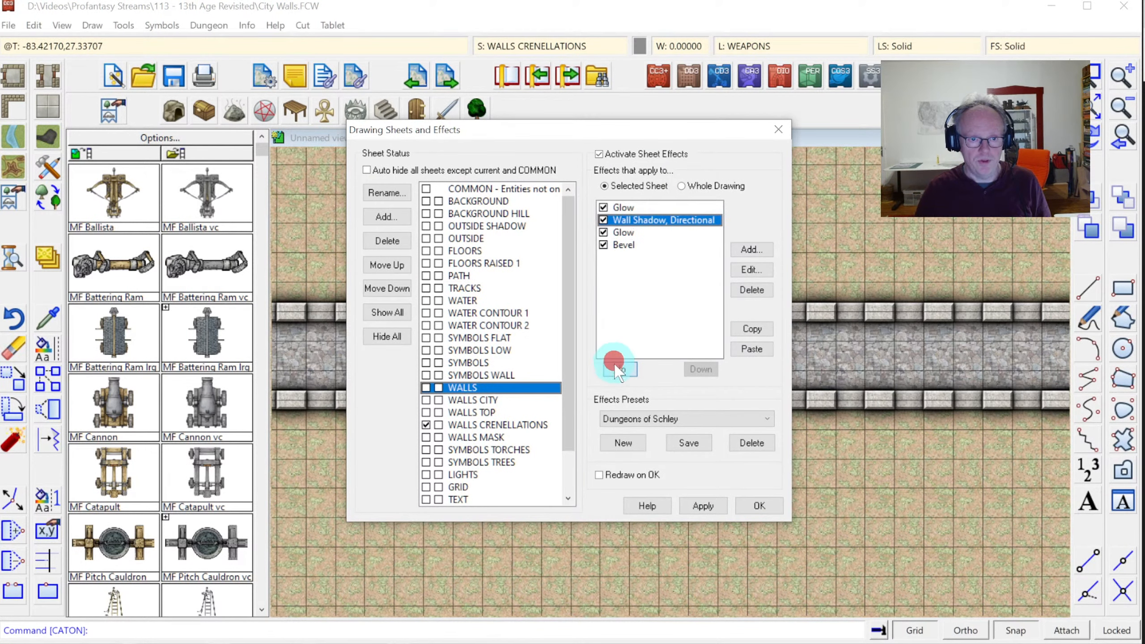
{"action": "left_click", "coordinate": [614, 375]}
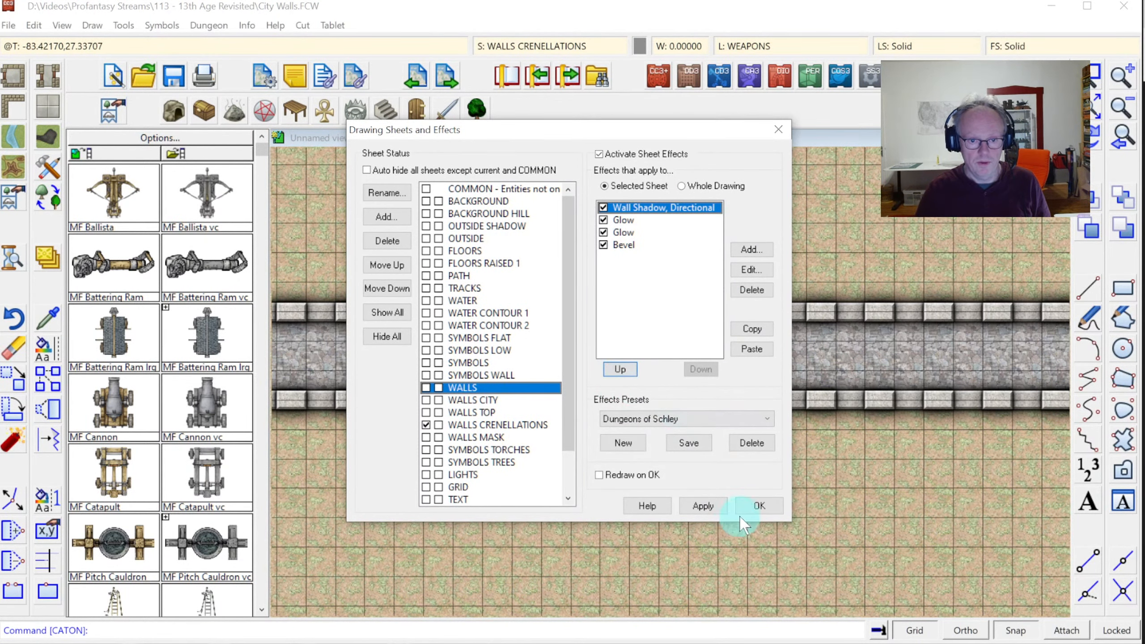
{"action": "left_click", "coordinate": [750, 503]}
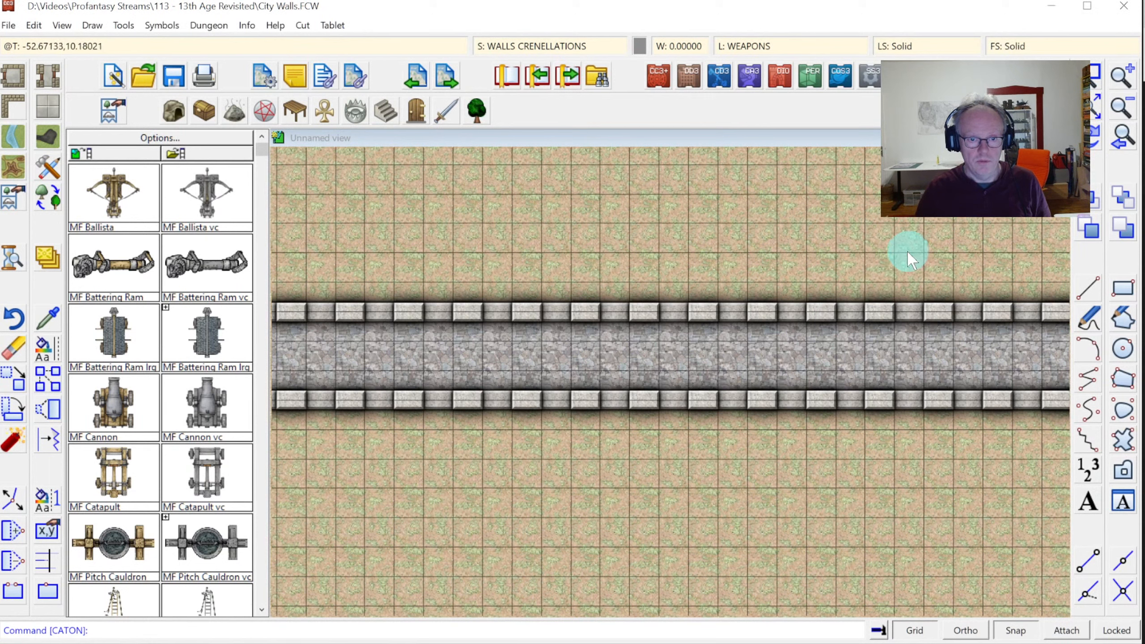
Copy the wall shadow into WALLS CITY and place it first in that sheet's effects
{"action": "left_click", "coordinate": [550, 47]}
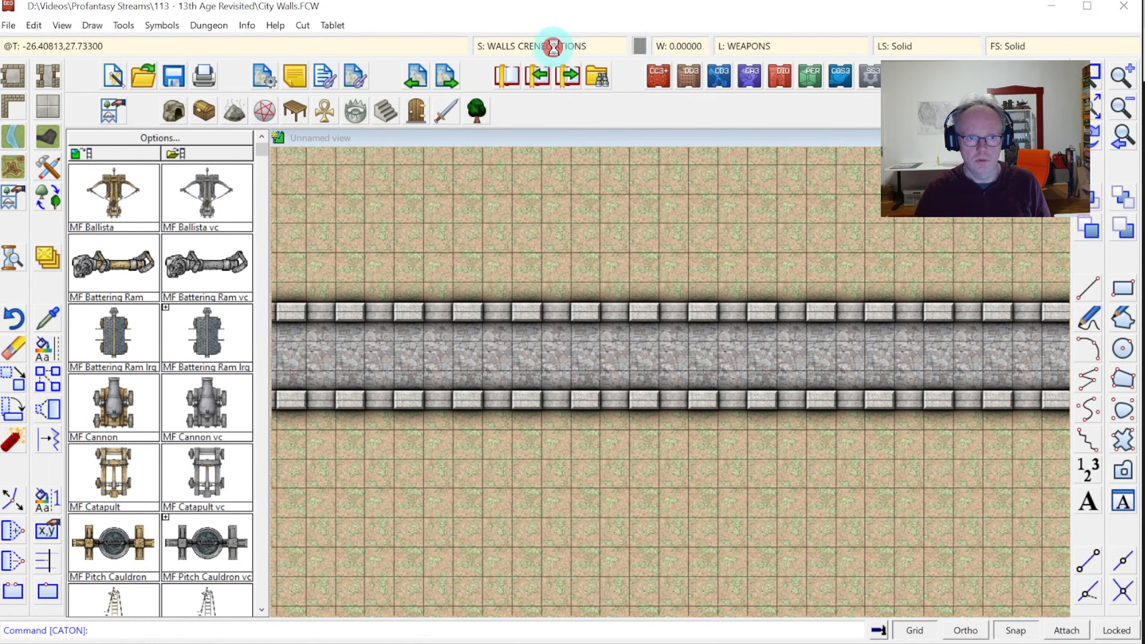
{"action": "left_click", "coordinate": [653, 208]}
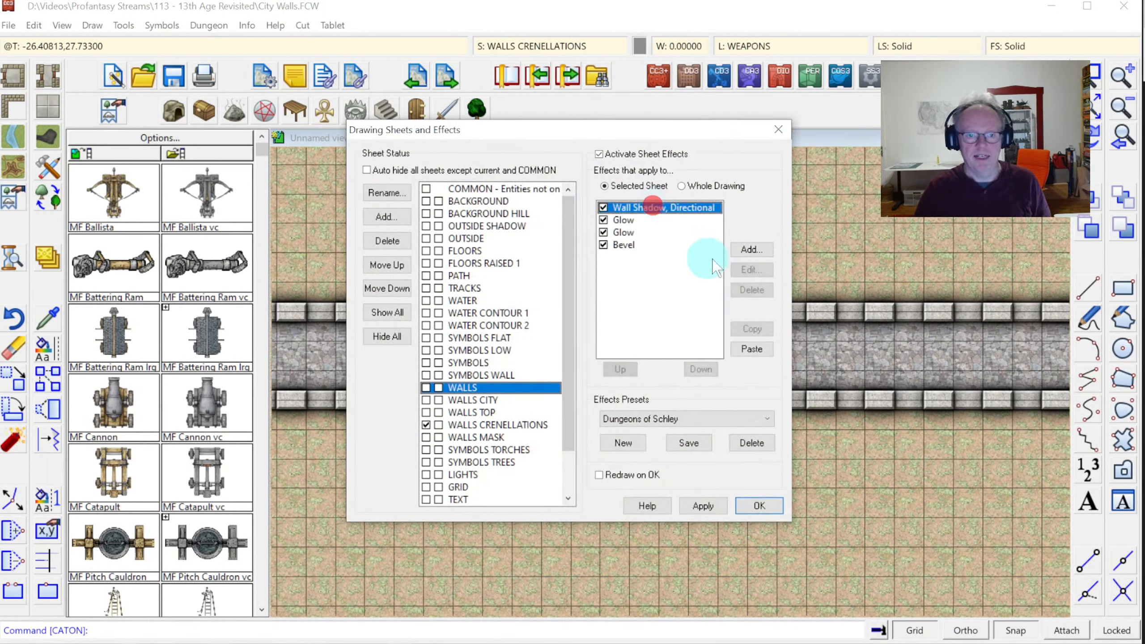
{"action": "left_click", "coordinate": [760, 334]}
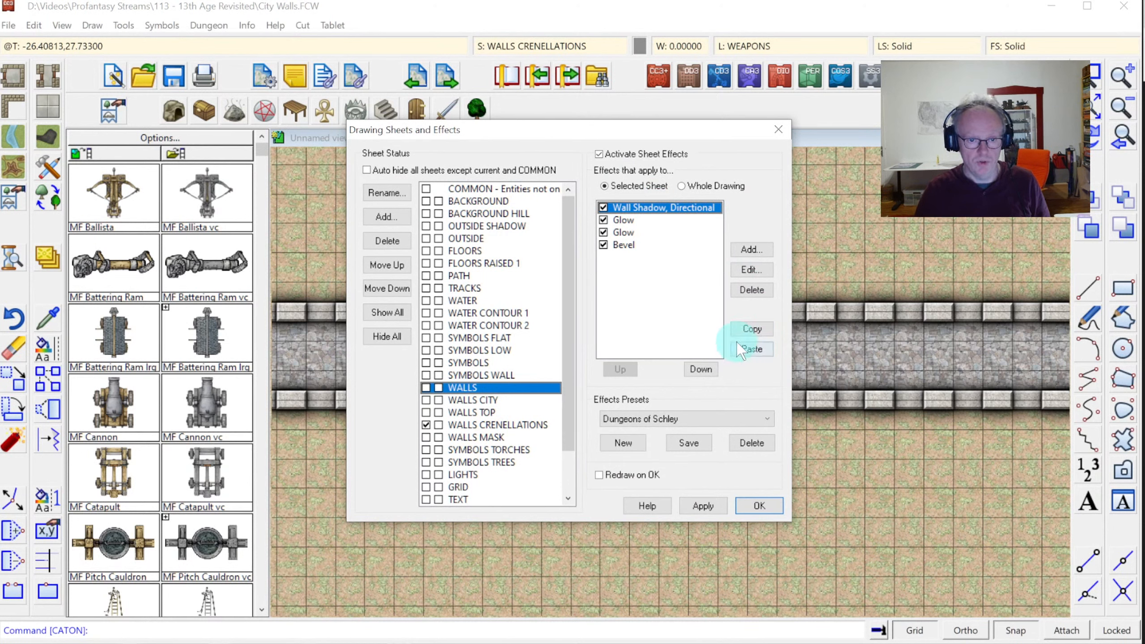
{"action": "left_click", "coordinate": [485, 399]}
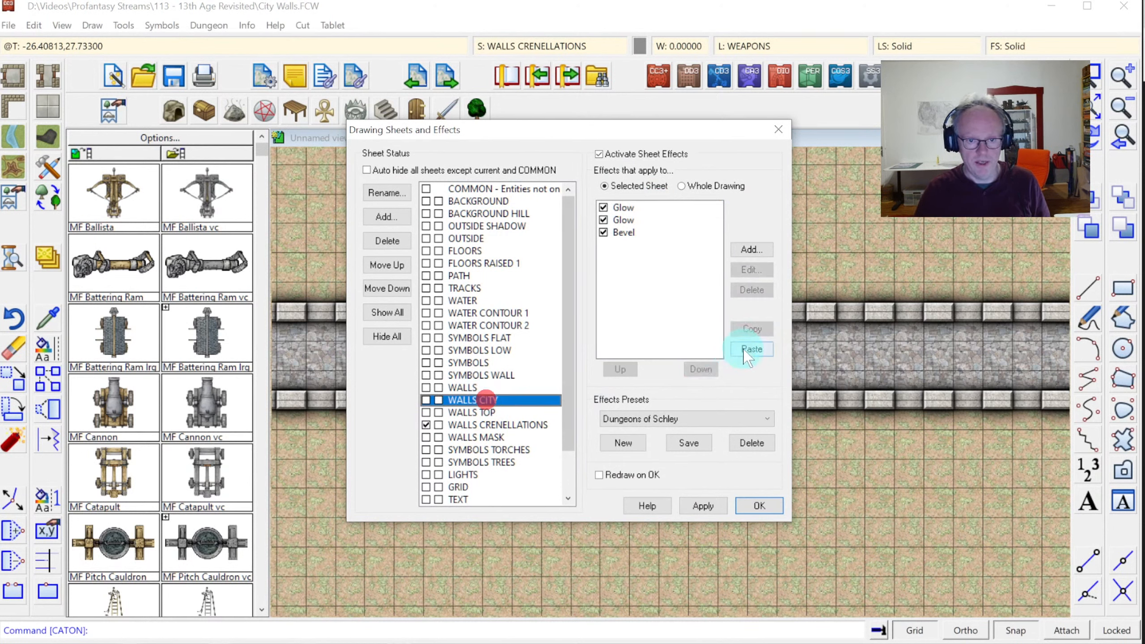
{"action": "left_click", "coordinate": [658, 243]}
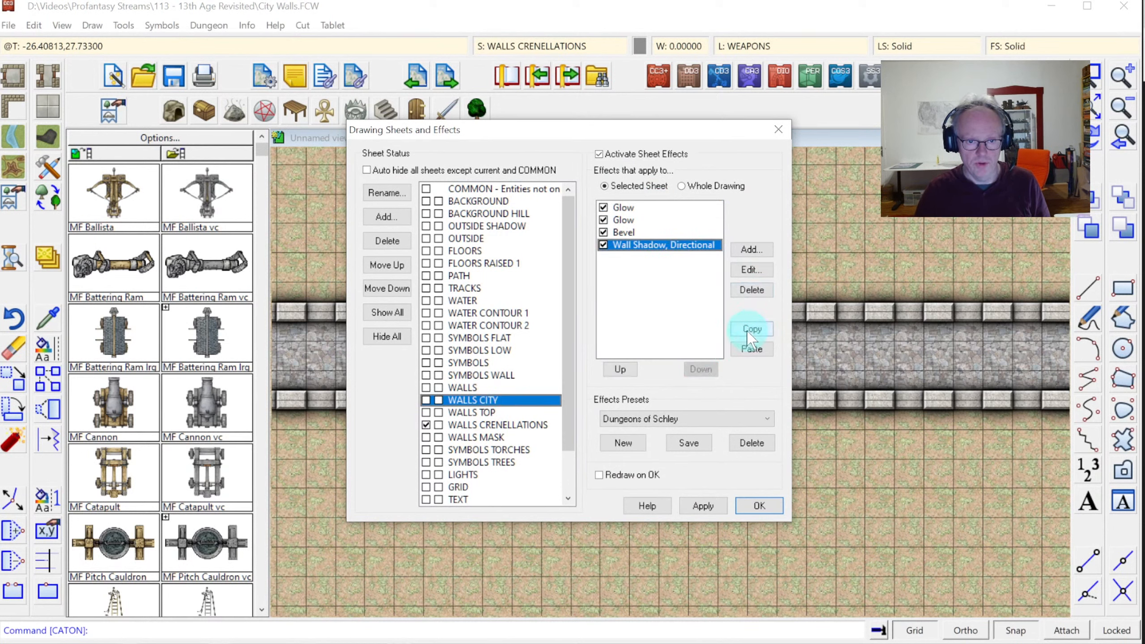
{"action": "left_click", "coordinate": [620, 369]}
{"action": "left_click", "coordinate": [620, 369]}
{"action": "left_click", "coordinate": [620, 369]}
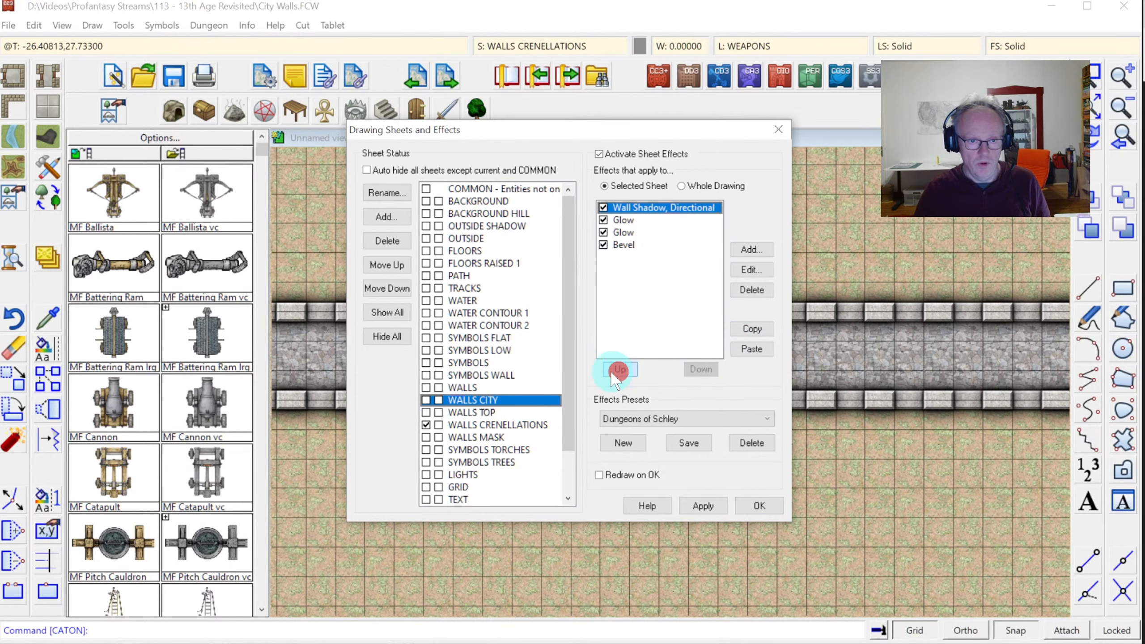
Delete the wall shadow effect from the WALLS sheet and apply the changes
{"action": "left_click", "coordinate": [496, 388]}
{"action": "left_click", "coordinate": [658, 208]}
{"action": "left_click", "coordinate": [751, 290]}
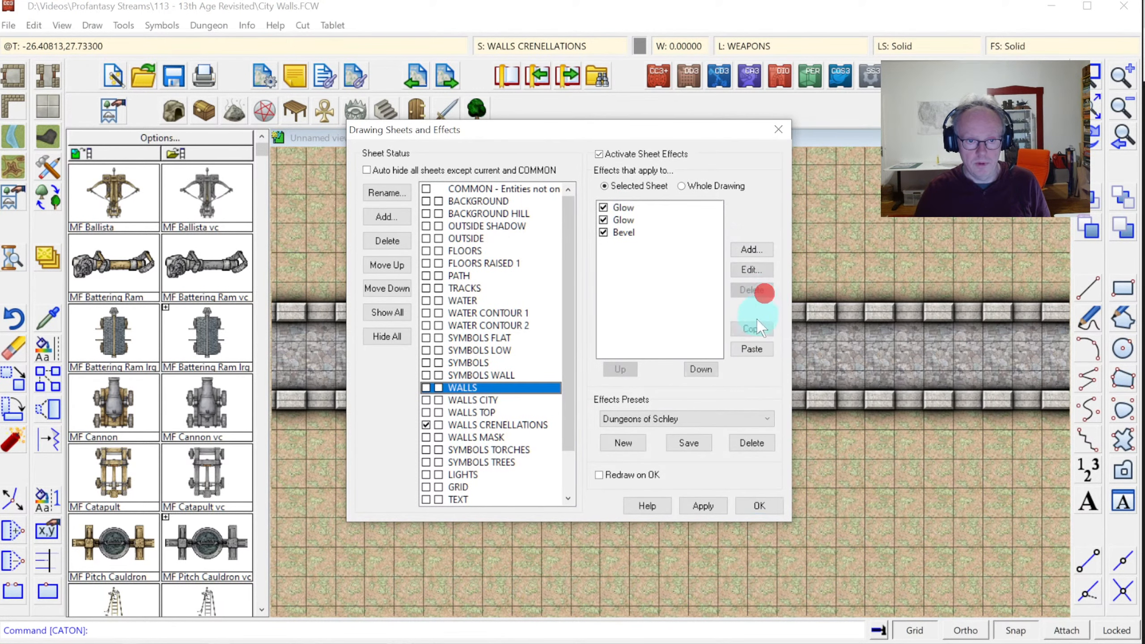
{"action": "left_click", "coordinate": [759, 505]}
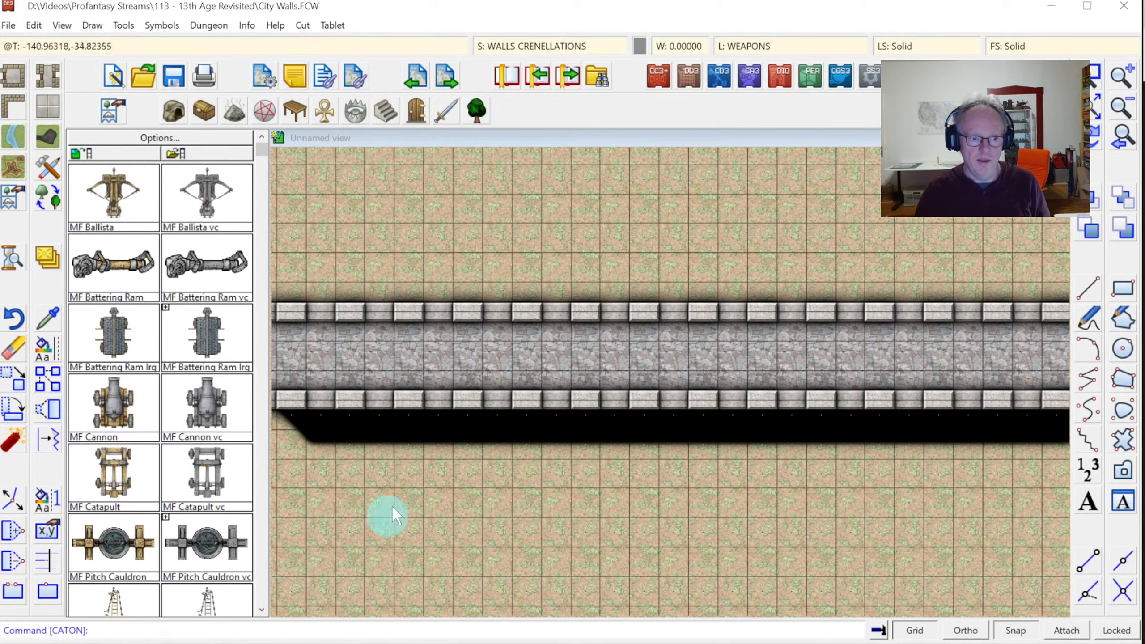
Inspect the Bevel effect's settings and close them unchanged
{"action": "left_click", "coordinate": [546, 46]}
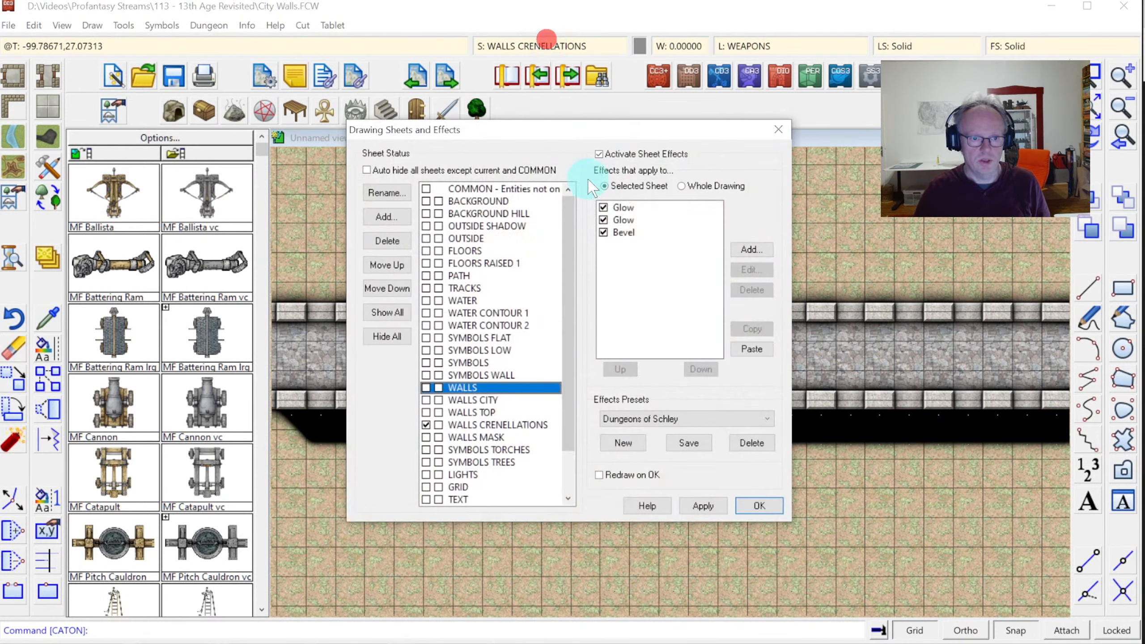
{"action": "left_click", "coordinate": [630, 238]}
{"action": "left_click", "coordinate": [748, 270]}
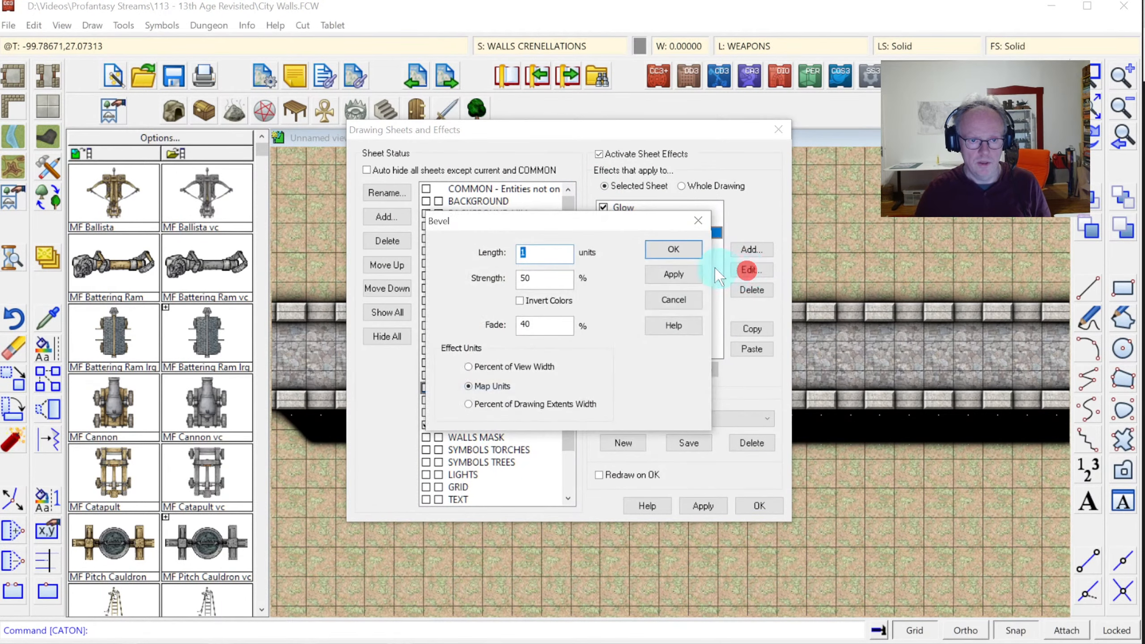
{"action": "left_click", "coordinate": [673, 249]}
Move Wall Shadow, Directional to the bottom of WALLS CITY's effect list
{"action": "left_click", "coordinate": [490, 400]}
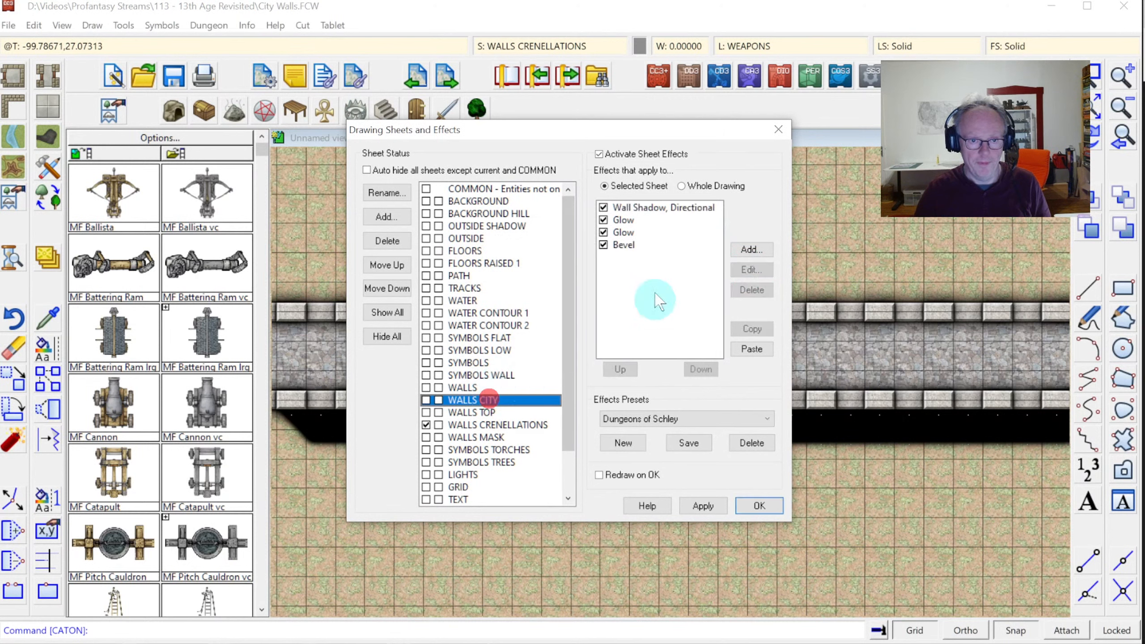
{"action": "left_click", "coordinate": [662, 207]}
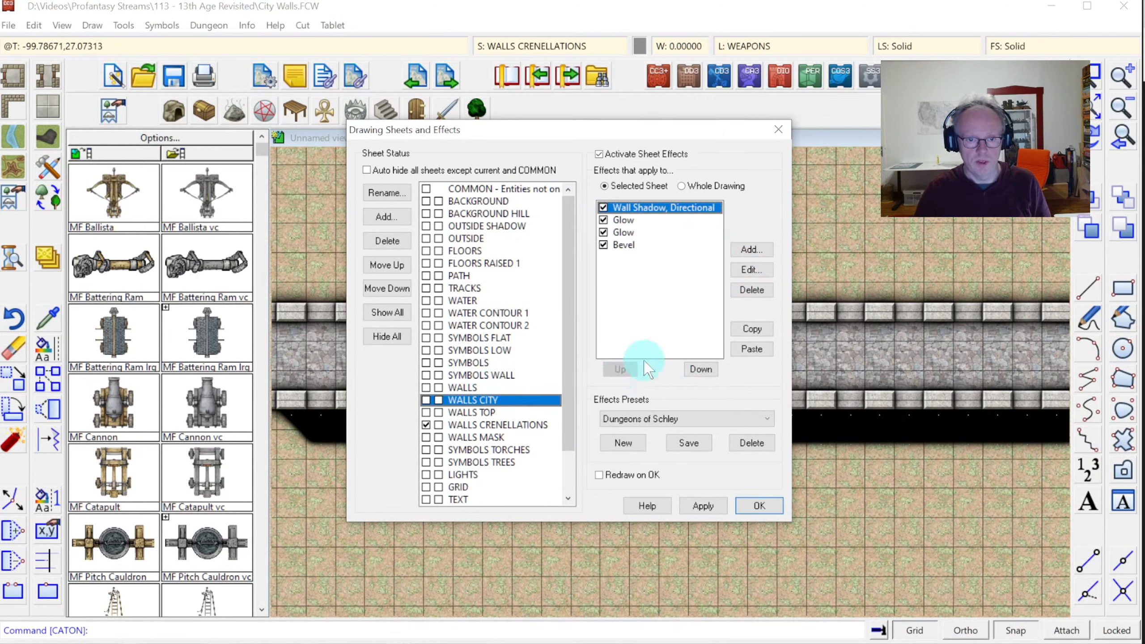
{"action": "left_click", "coordinate": [696, 369]}
{"action": "left_click", "coordinate": [696, 369]}
{"action": "left_click", "coordinate": [697, 369]}
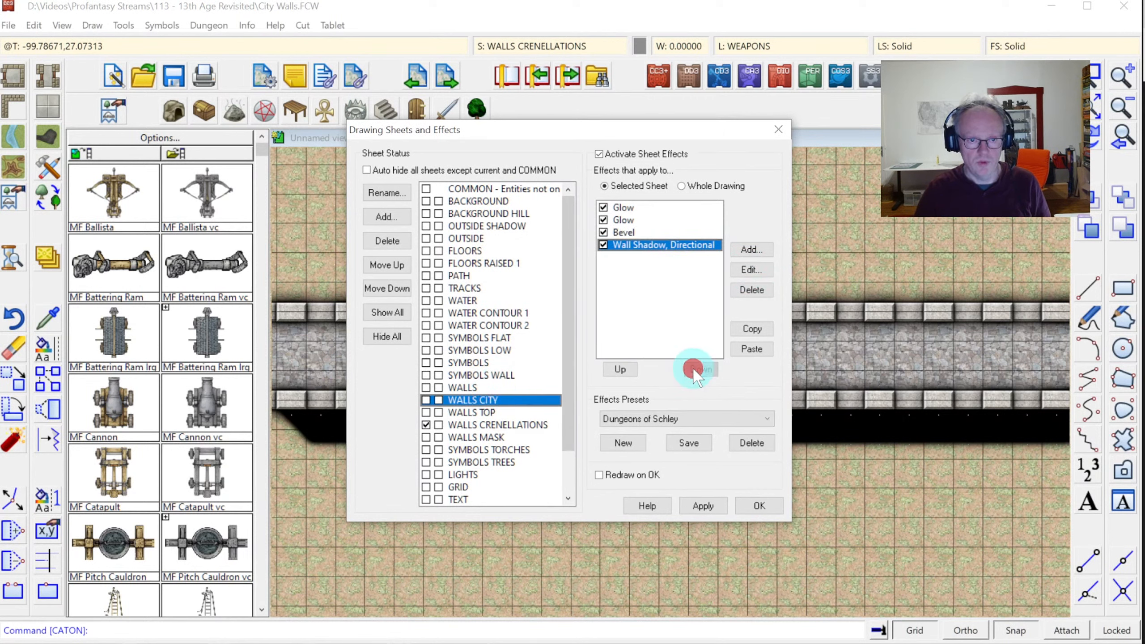
{"action": "left_click", "coordinate": [759, 505]}
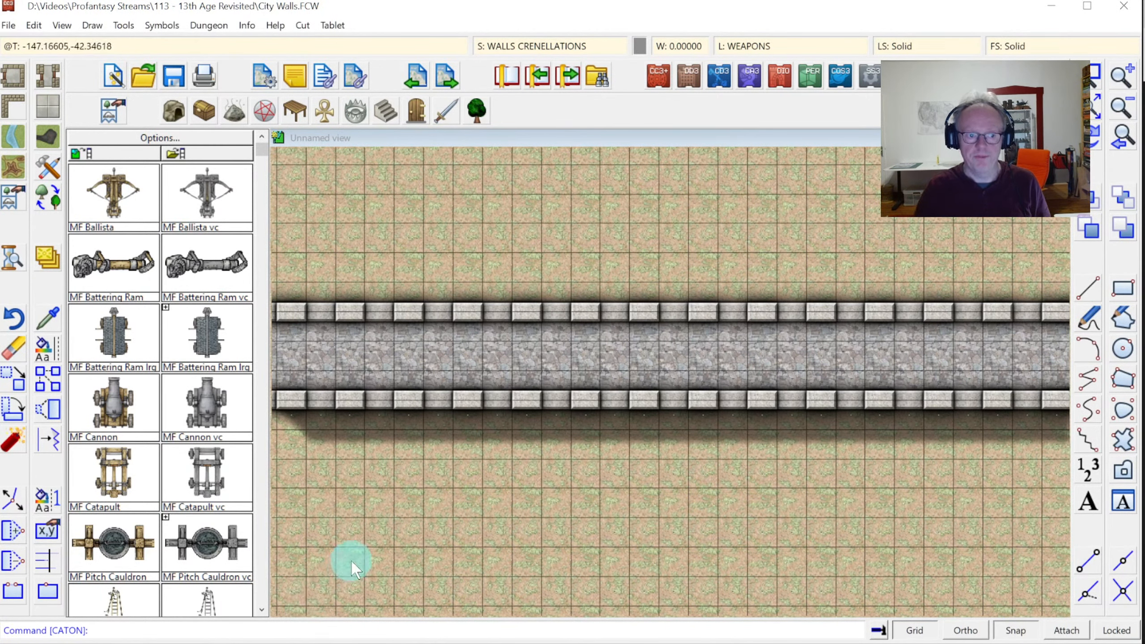
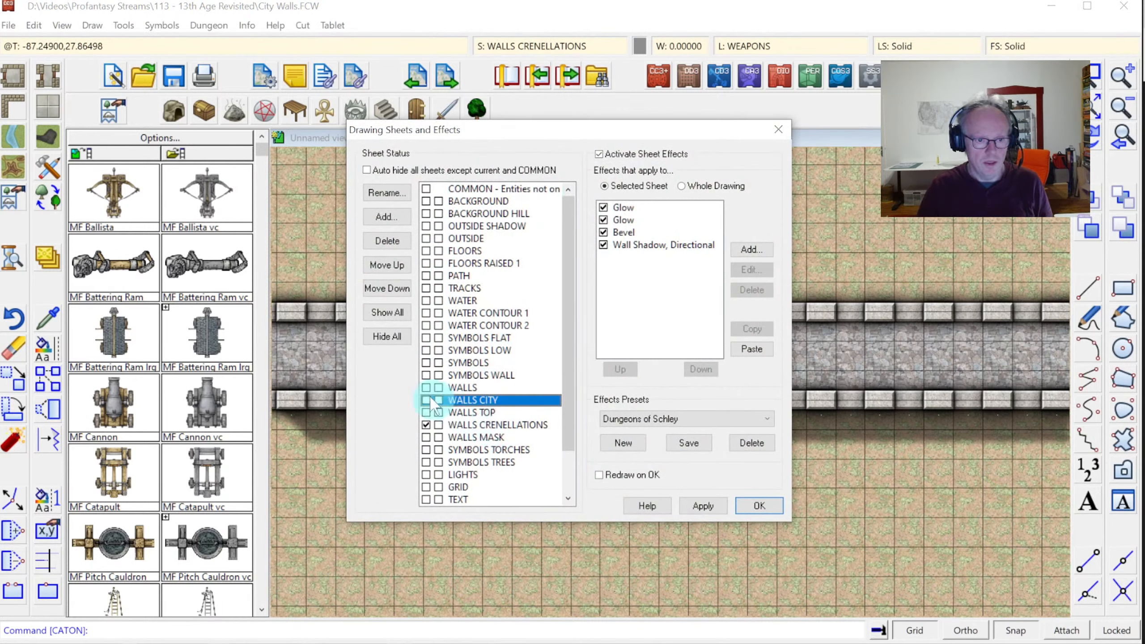
Add a new drawing sheet named WALLS TOWER
{"action": "left_click", "coordinate": [466, 426]}
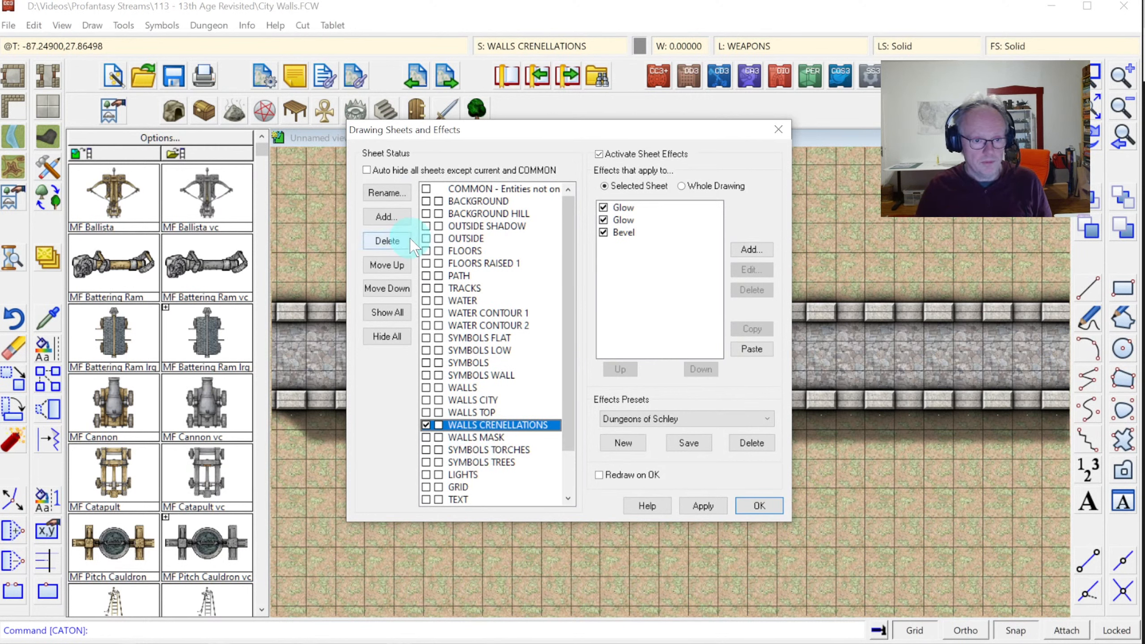
{"action": "left_click", "coordinate": [386, 217]}
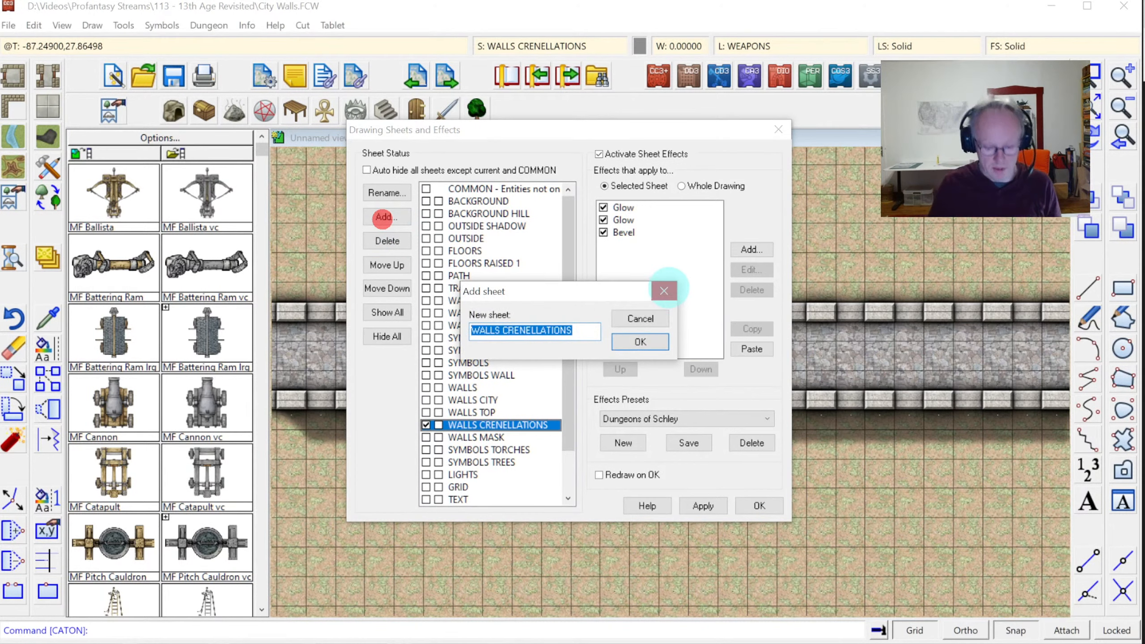
{"action": "type", "text": "WALLS TOWER"}
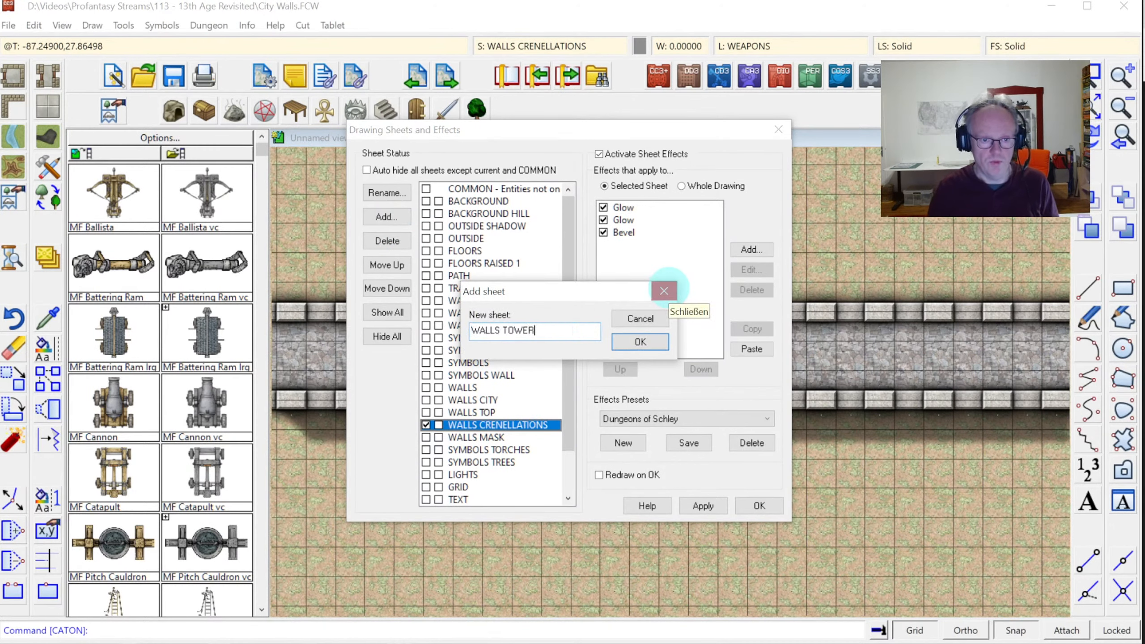
{"action": "key", "text": "Return"}
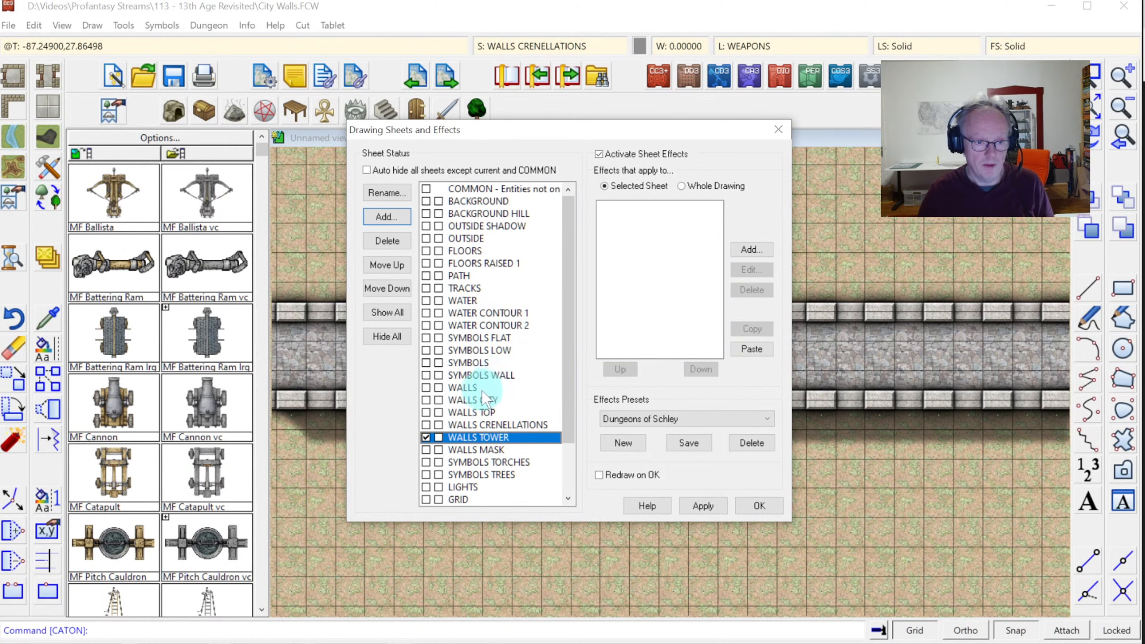
Copy WALLS CITY's Glow, Glow, Bevel and Wall Shadow effects onto WALLS TOWER and accept
{"action": "left_click", "coordinate": [469, 400]}
{"action": "left_click", "coordinate": [634, 208]}
{"action": "left_click", "coordinate": [640, 245], "text": "shift"}
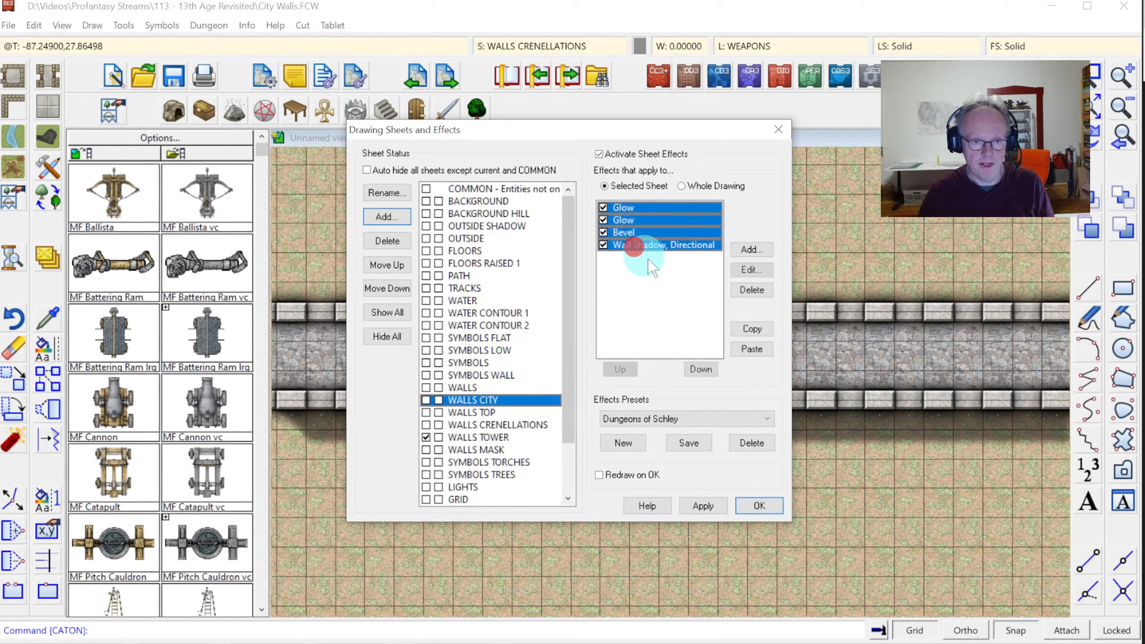
{"action": "left_click", "coordinate": [752, 328]}
{"action": "left_click", "coordinate": [501, 436]}
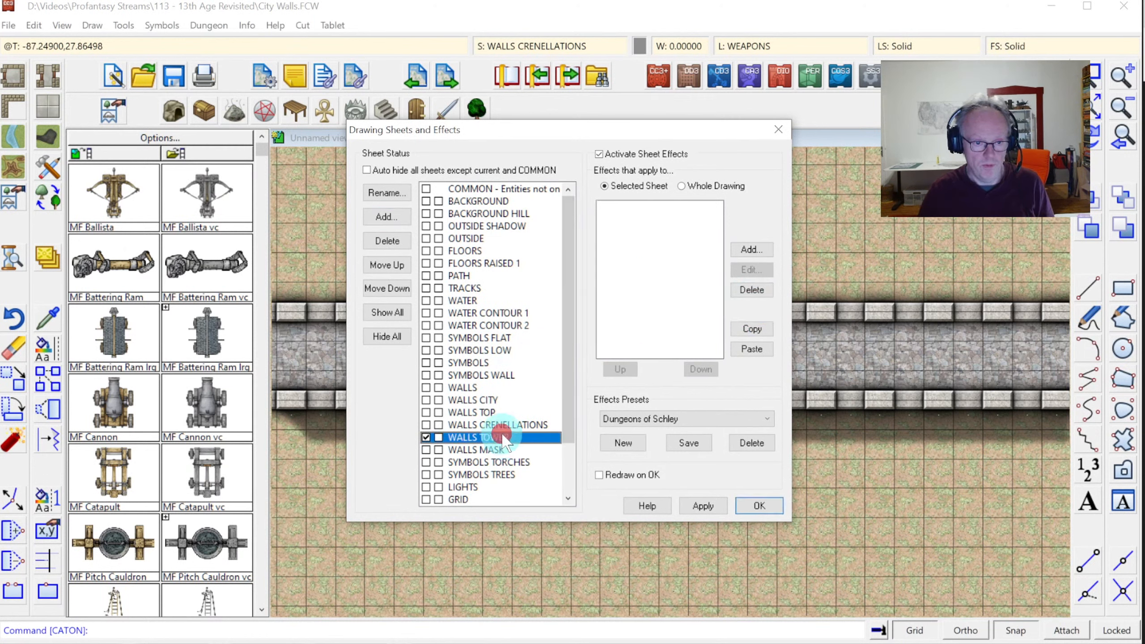
{"action": "left_click", "coordinate": [753, 350]}
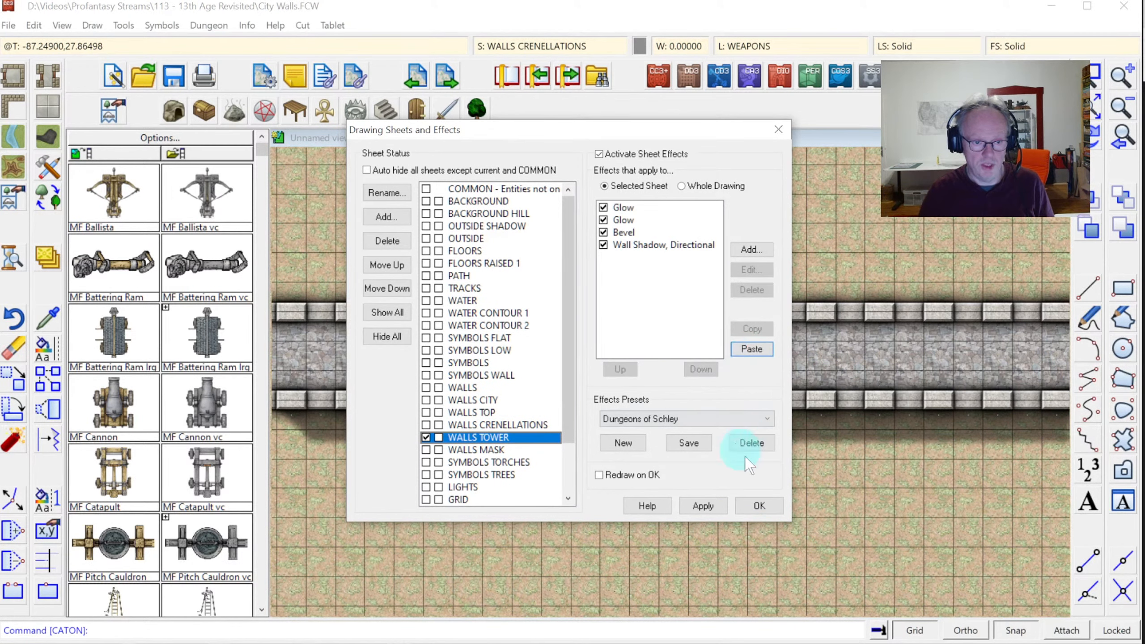
{"action": "left_click", "coordinate": [754, 502]}
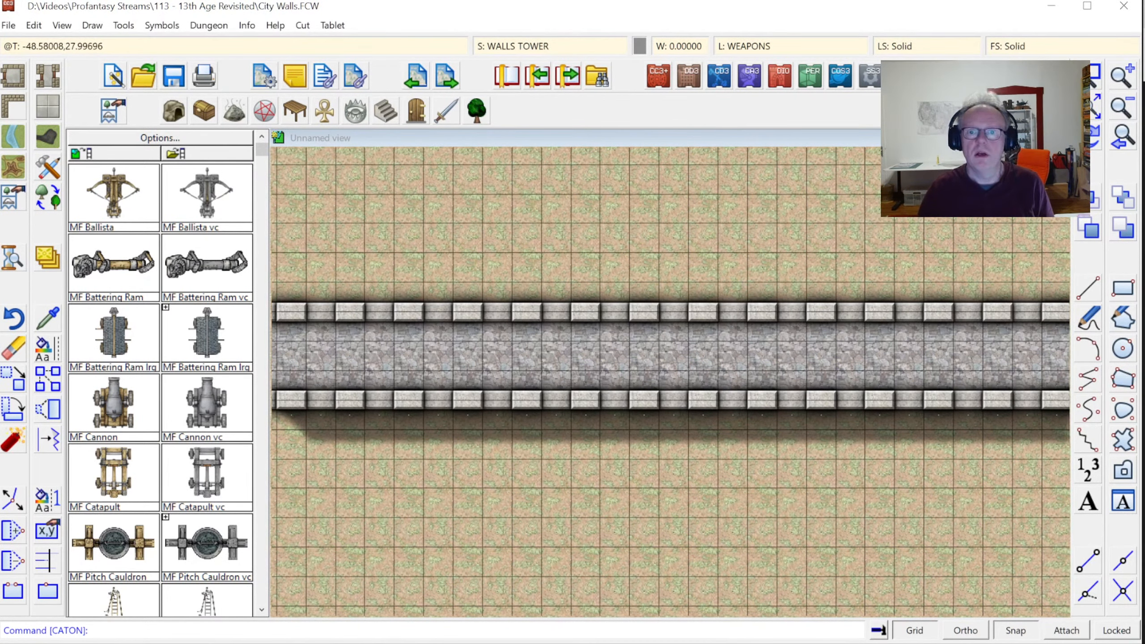
Match the wall's properties with Change Like and make WALLS TOWER the current sheet
{"action": "left_click", "coordinate": [46, 319]}
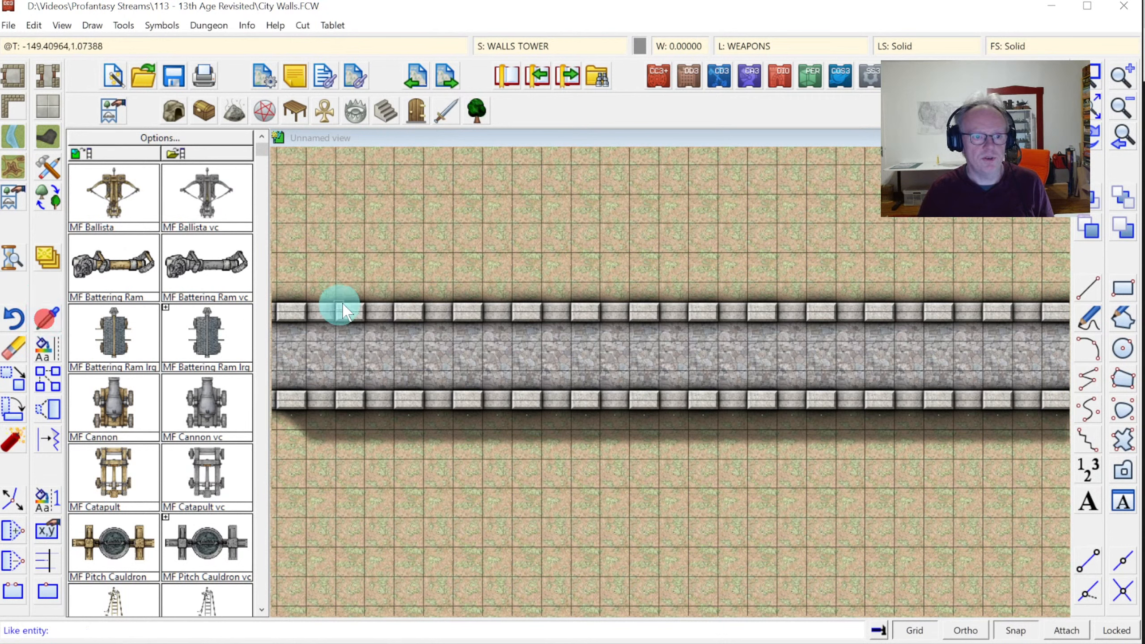
{"action": "left_click", "coordinate": [440, 309]}
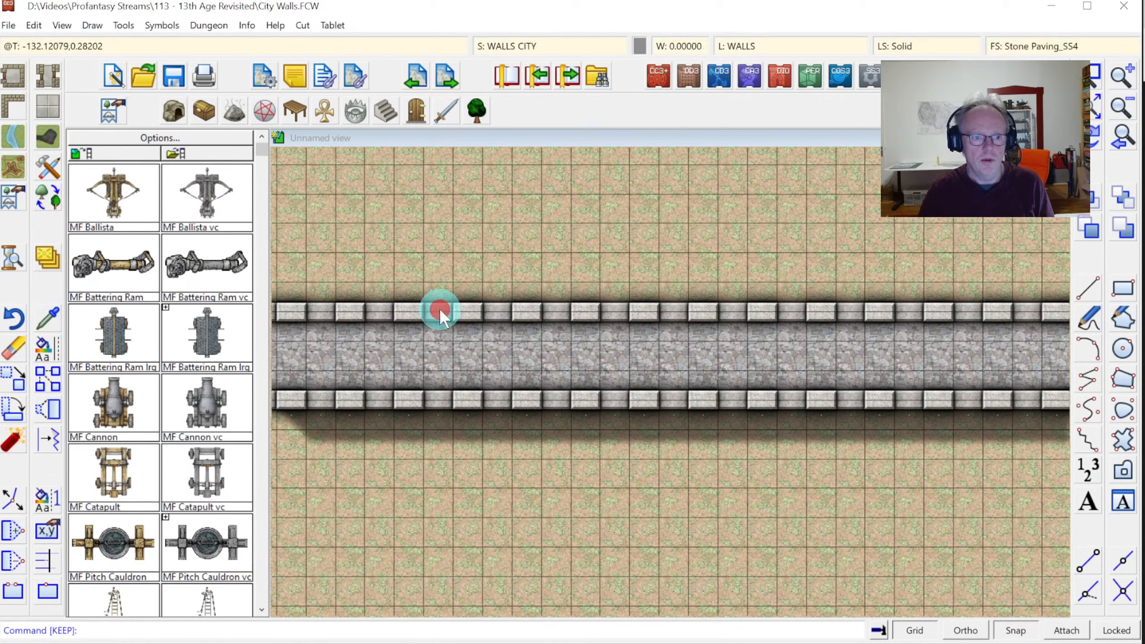
{"action": "left_click", "coordinate": [525, 42]}
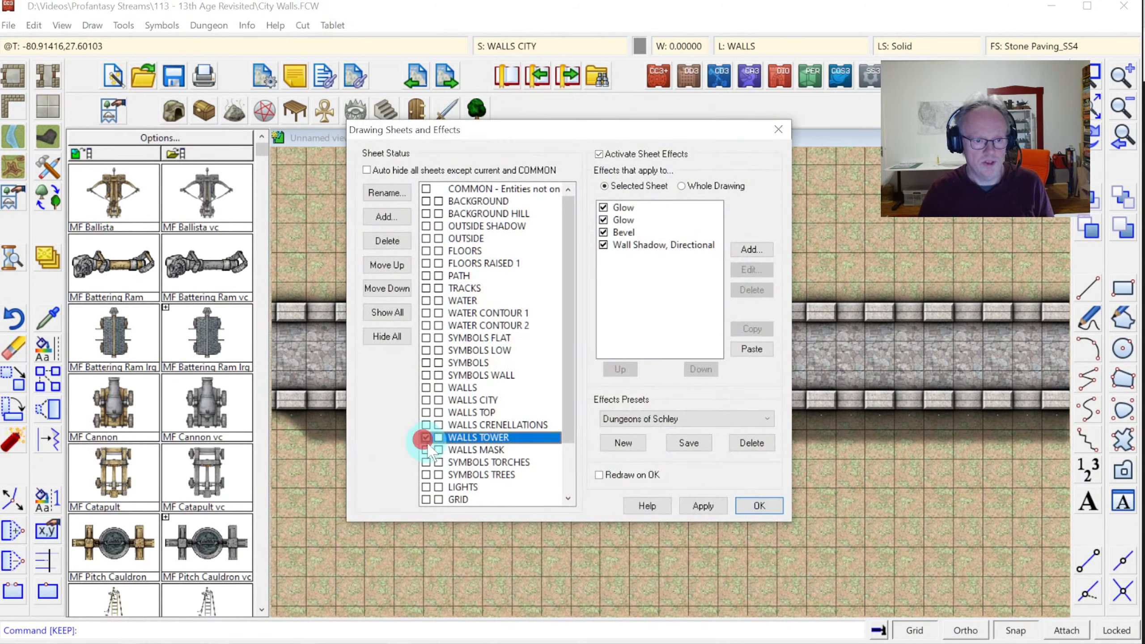
{"action": "left_click", "coordinate": [759, 506]}
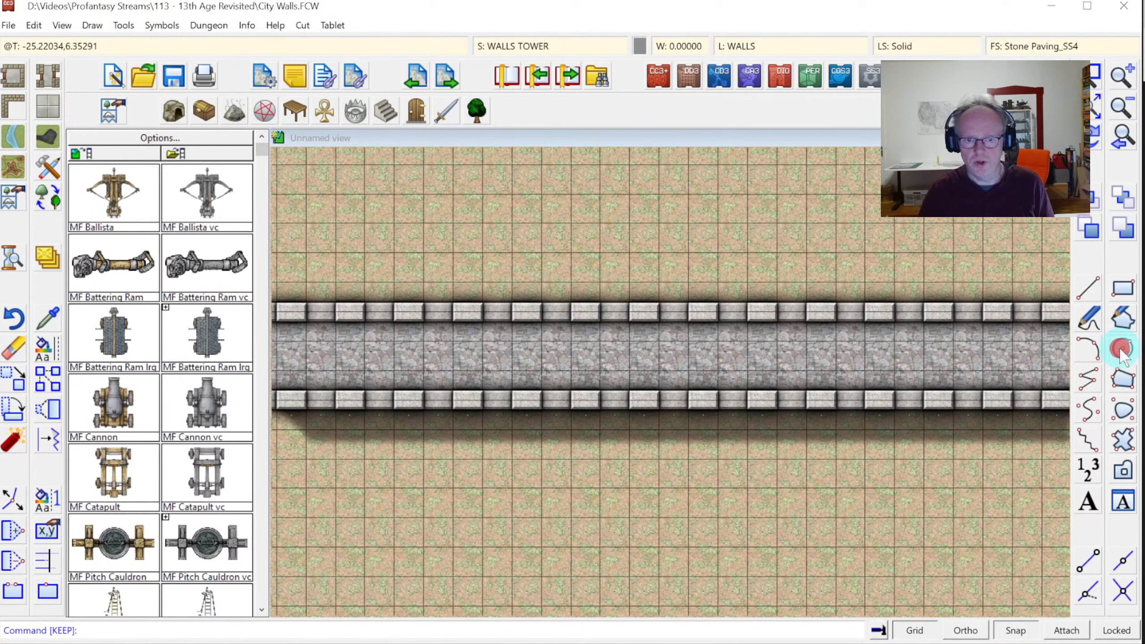
Draw the tower circle centred on the wall and redraw the map to show its effects
{"action": "left_click", "coordinate": [1122, 350]}
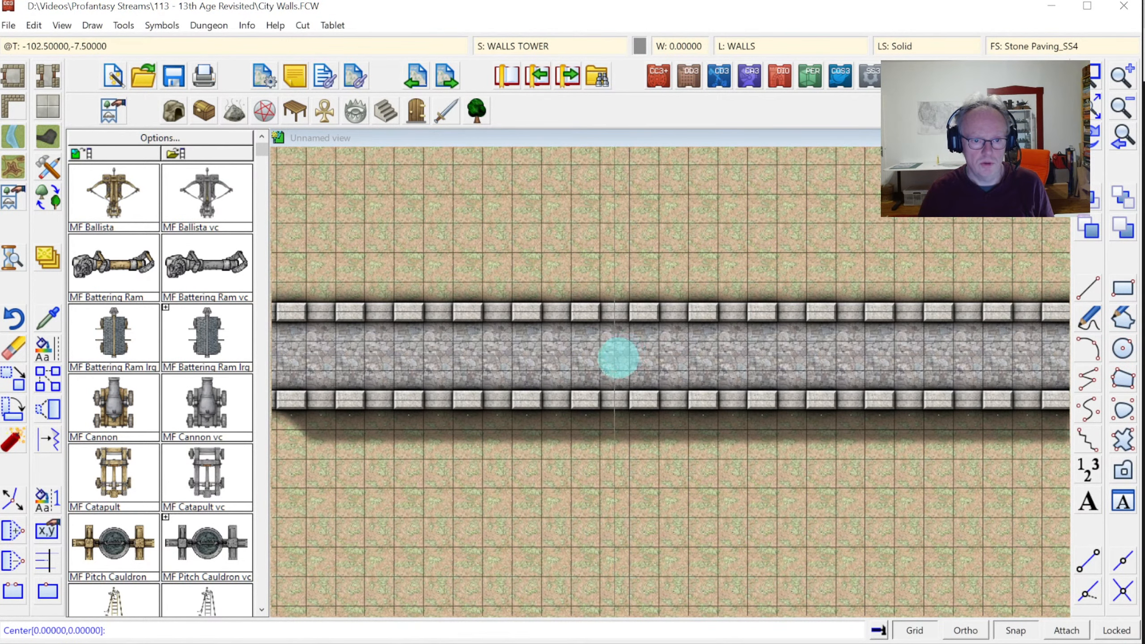
{"action": "left_click", "coordinate": [616, 357]}
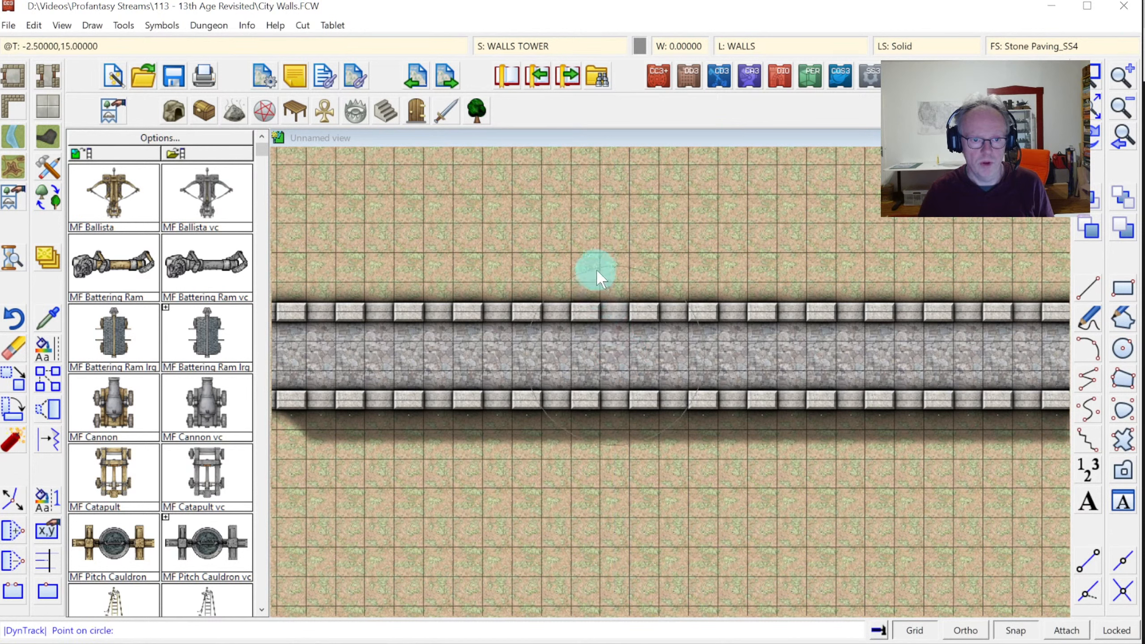
{"action": "left_click", "coordinate": [614, 223]}
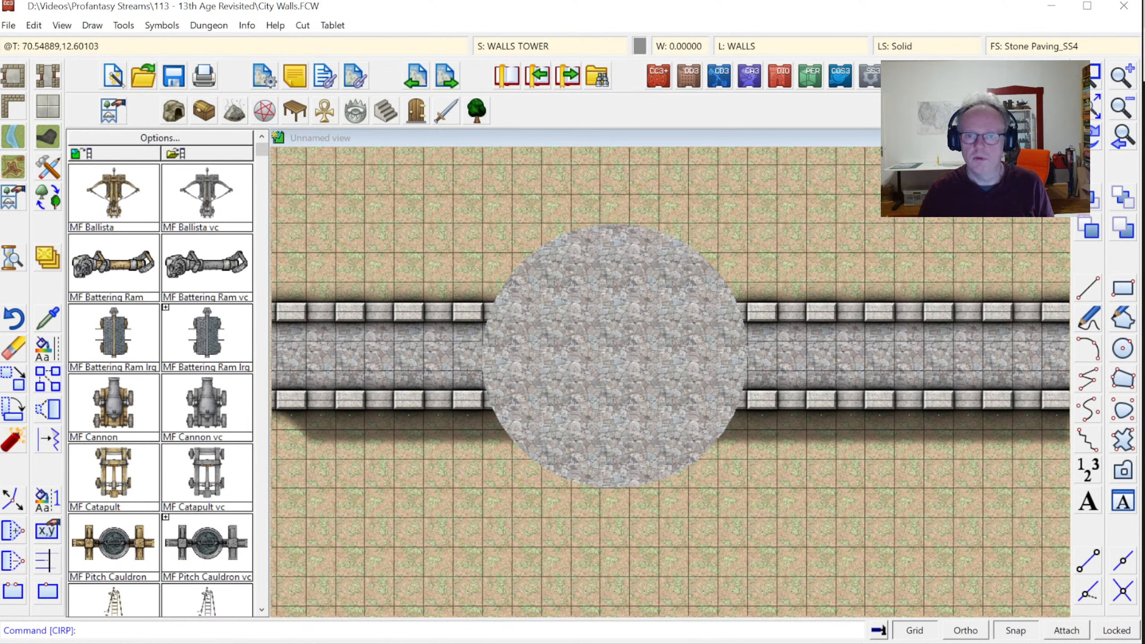
{"action": "left_click", "coordinate": [1096, 141]}
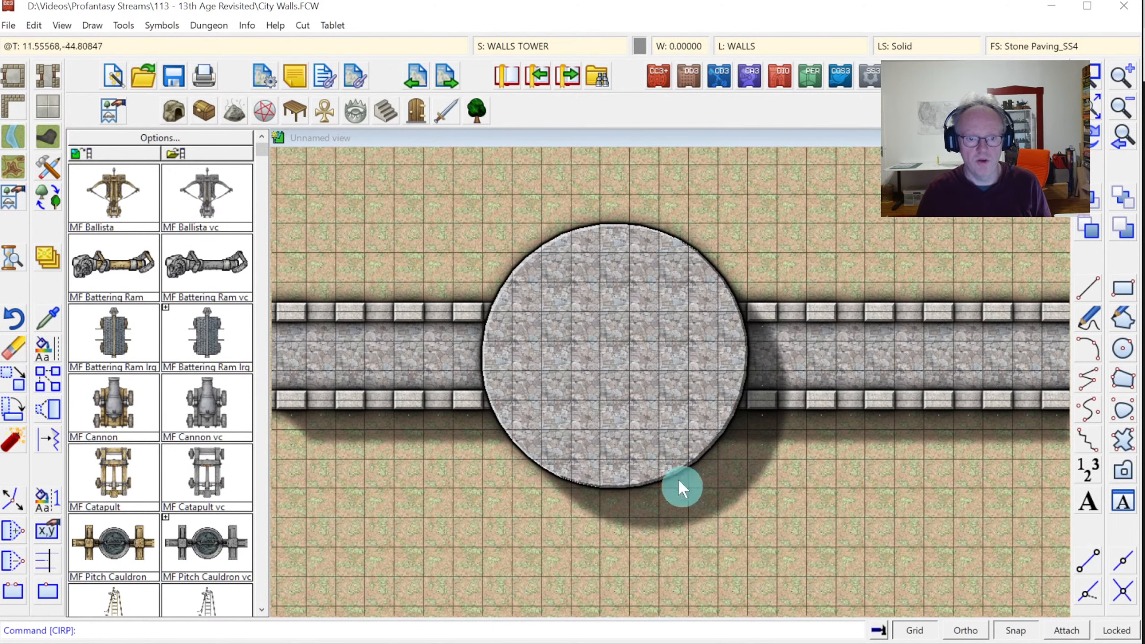
Set the WALLS TOWER Wall Shadow, Directional length to 20 and apply it
{"action": "left_click", "coordinate": [511, 46]}
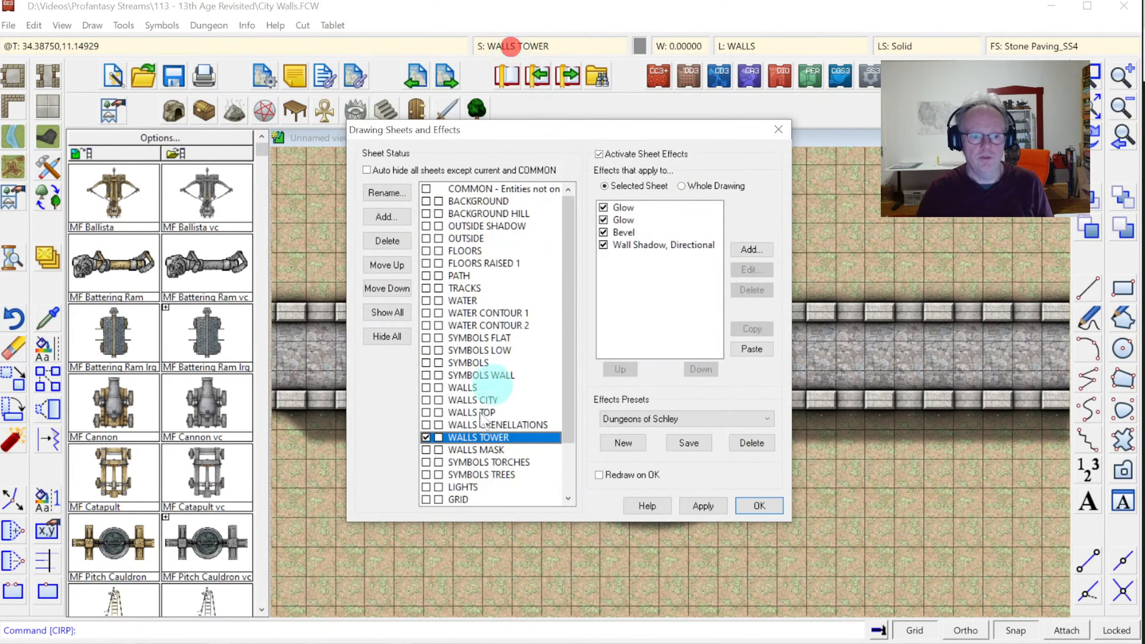
{"action": "left_click", "coordinate": [631, 245]}
{"action": "left_click", "coordinate": [751, 269]}
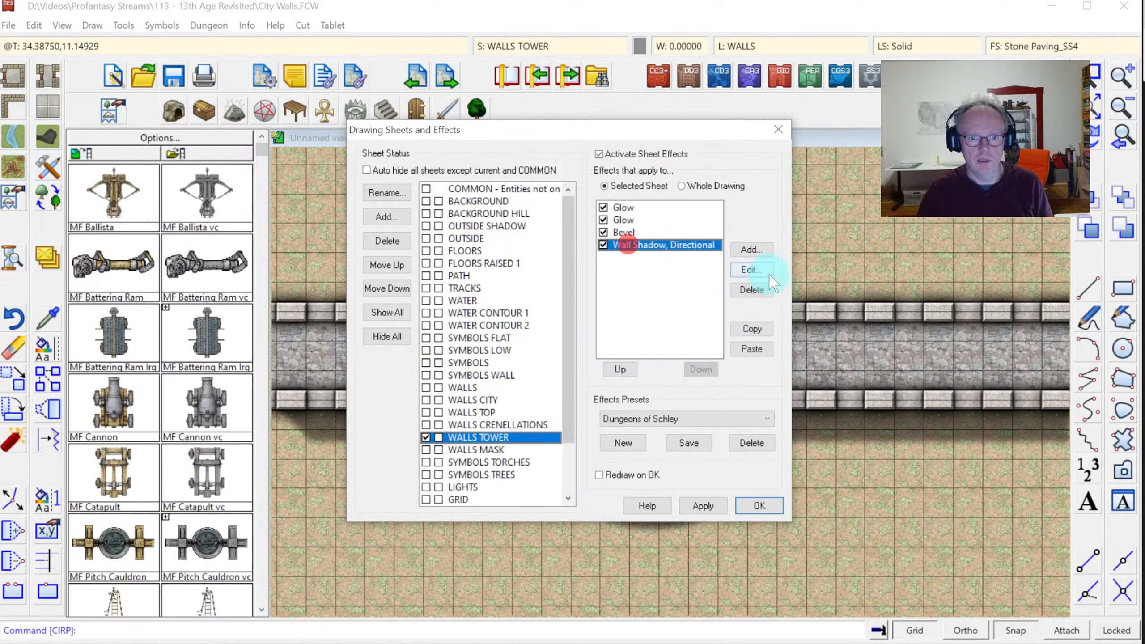
{"action": "left_click", "coordinate": [564, 283]}
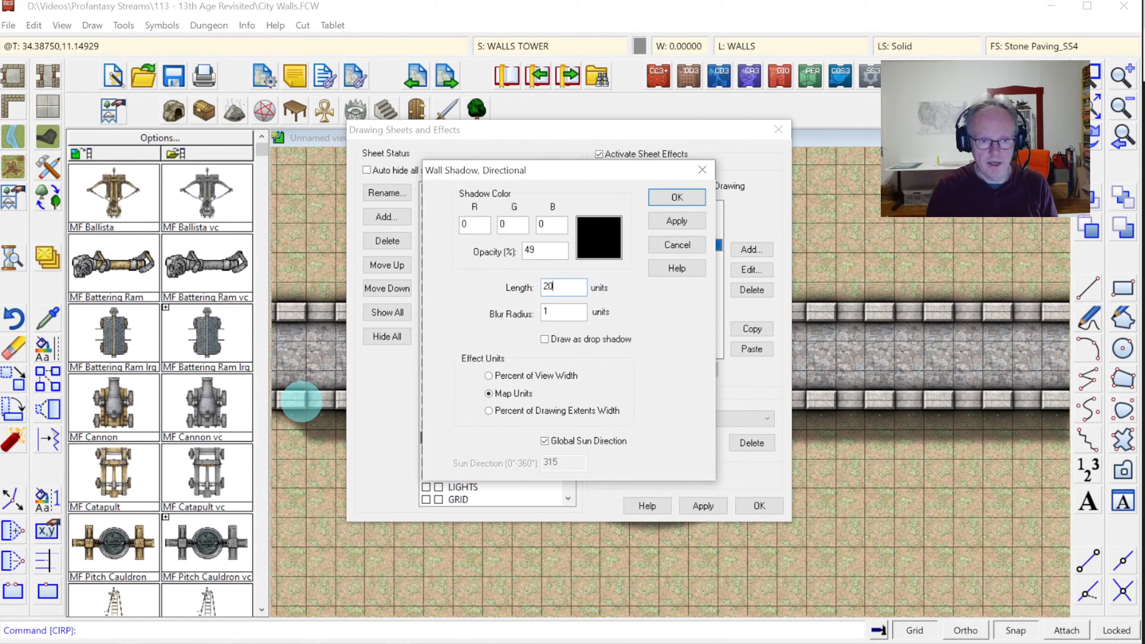
{"action": "left_click", "coordinate": [693, 221]}
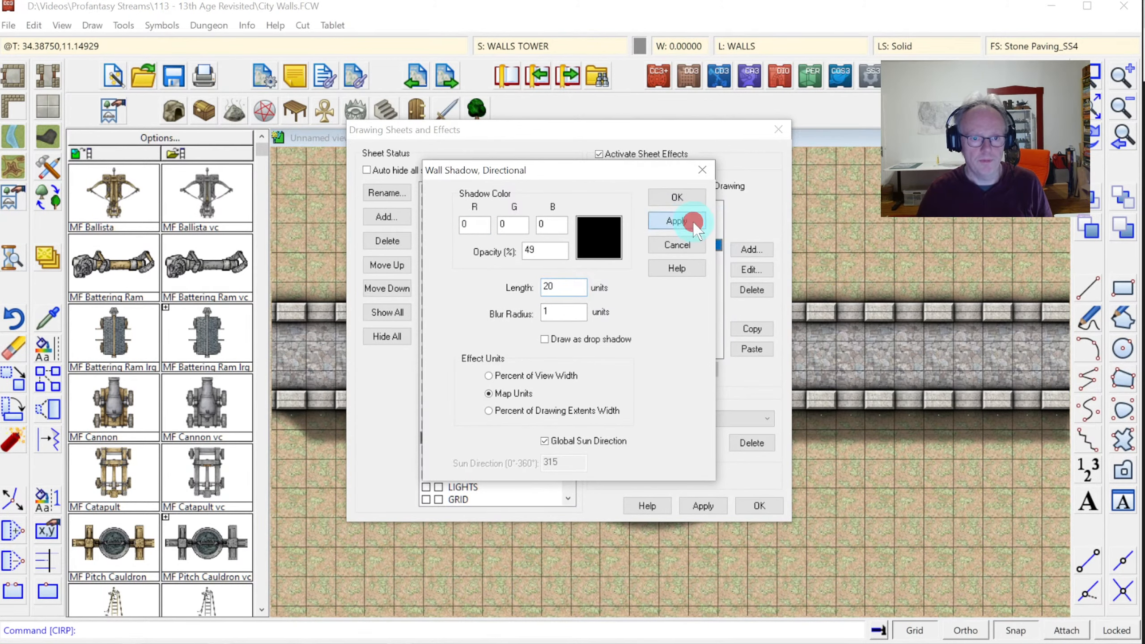
{"action": "left_click", "coordinate": [683, 197]}
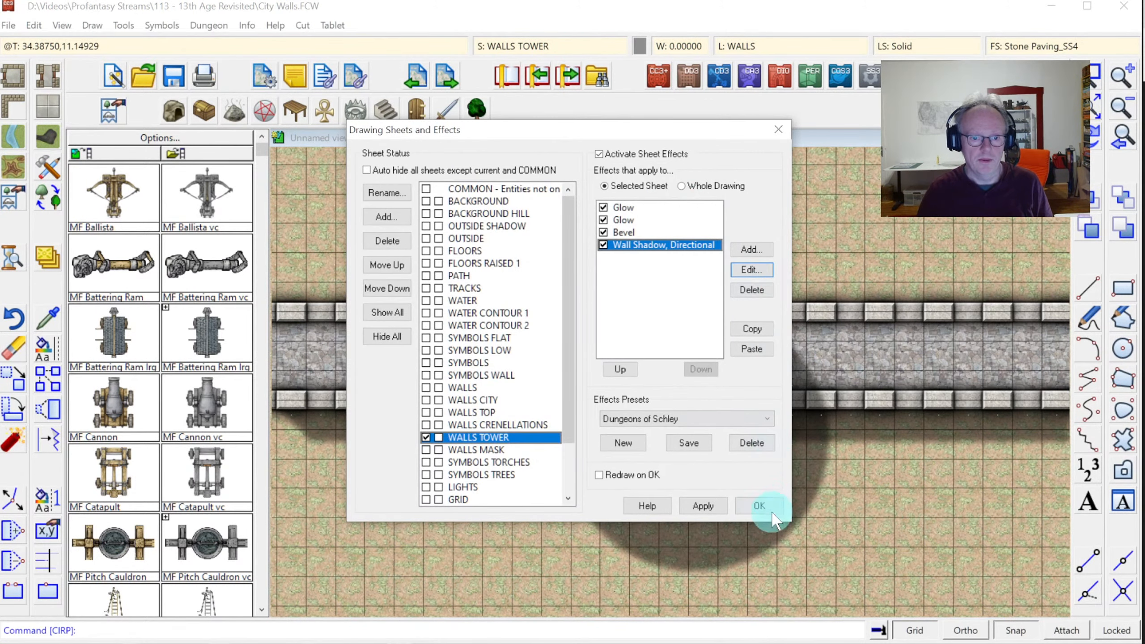
{"action": "left_click", "coordinate": [760, 505]}
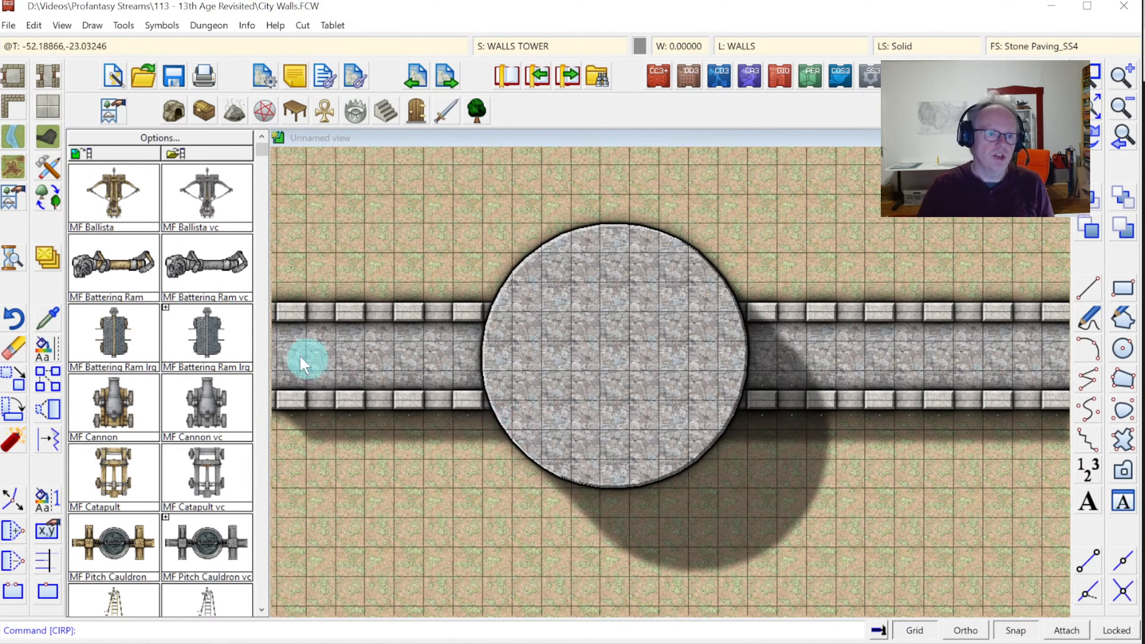
Hide the WALLS CITY sheet and match the wall top's properties with Change Like
{"action": "left_click", "coordinate": [524, 45]}
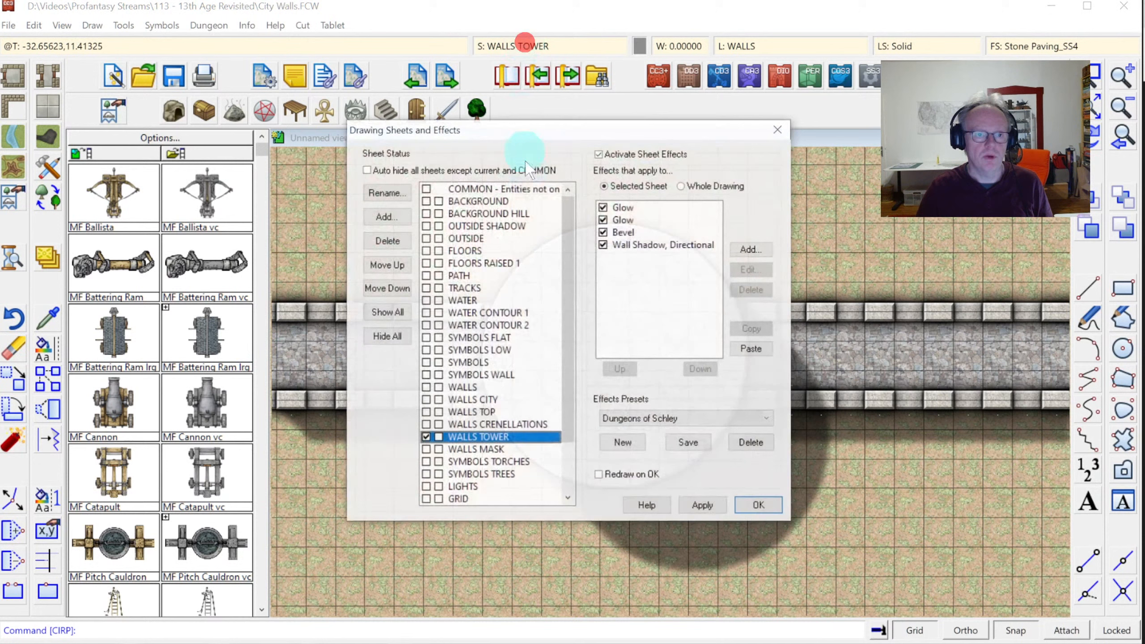
{"action": "left_click", "coordinate": [439, 400]}
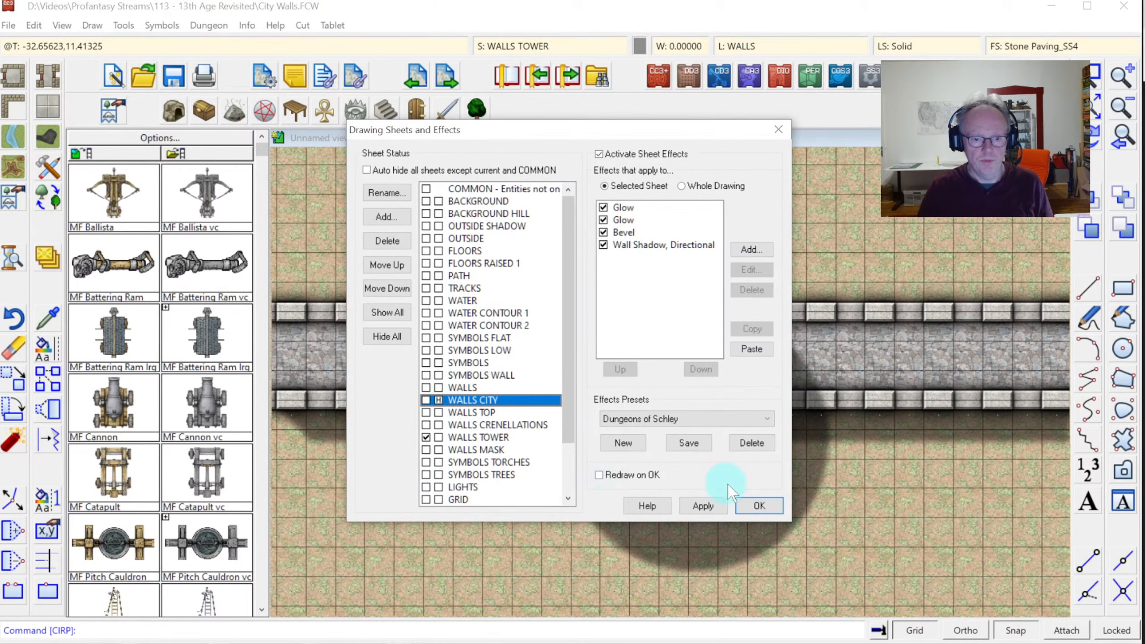
{"action": "left_click", "coordinate": [757, 506]}
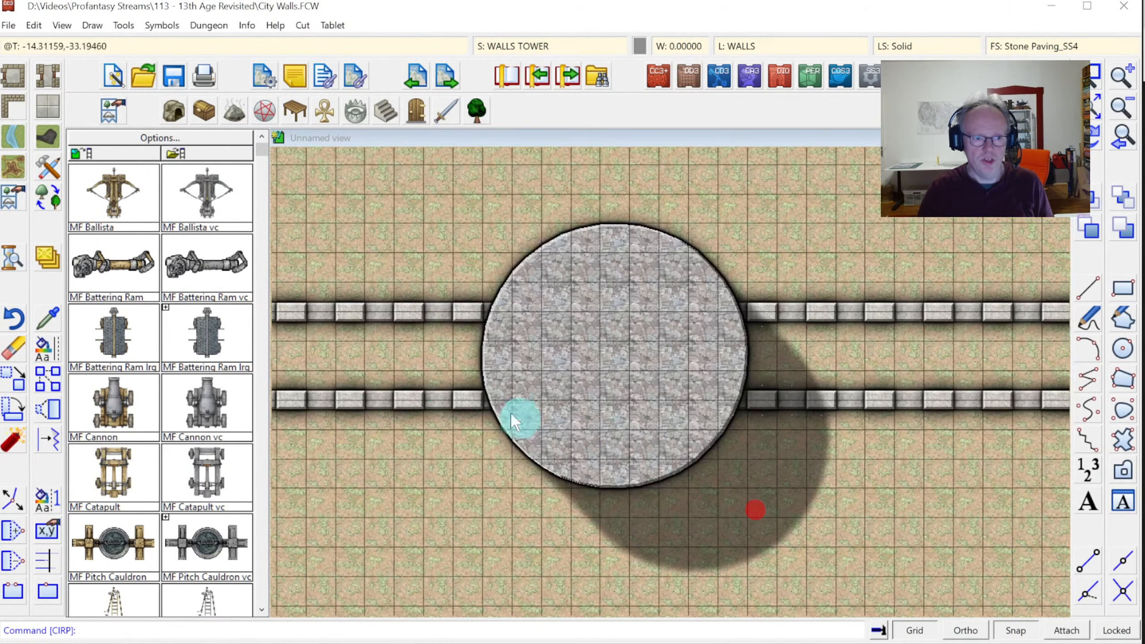
{"action": "left_click", "coordinate": [49, 323]}
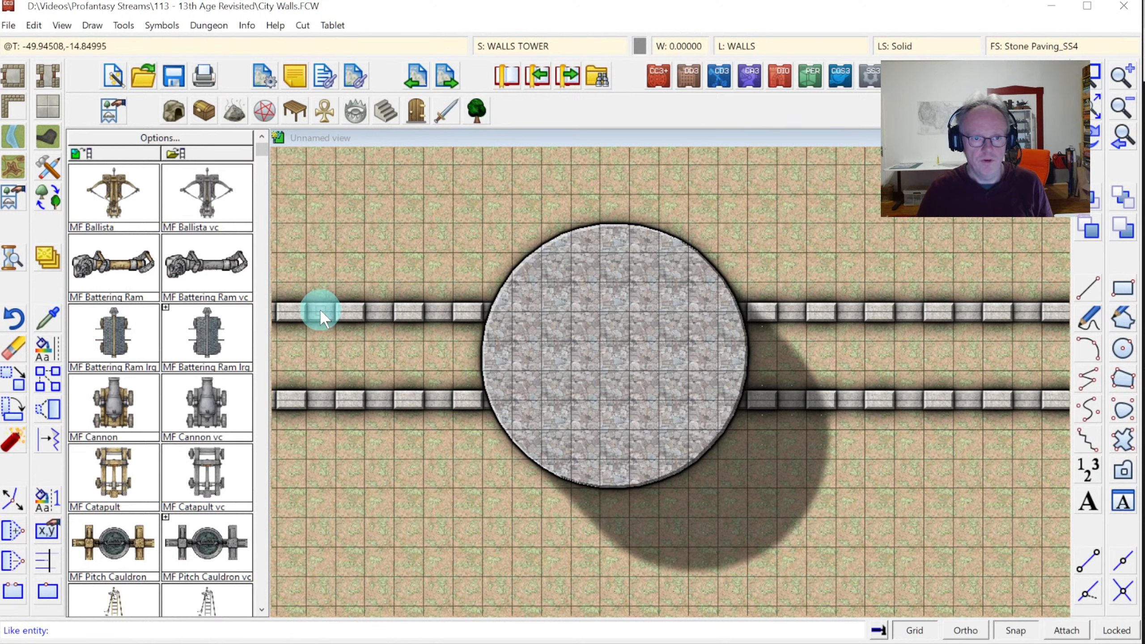
{"action": "left_click", "coordinate": [319, 311]}
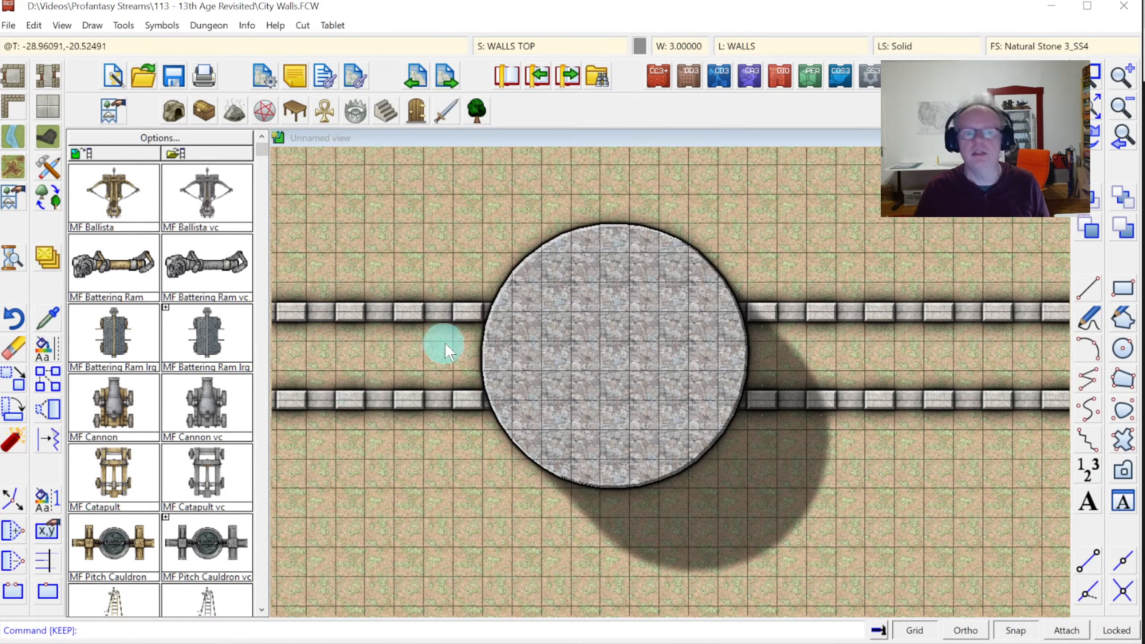
Unhide WALLS CITY and add a new sheet named WALLS TOWER TOP
{"action": "left_click", "coordinate": [514, 45]}
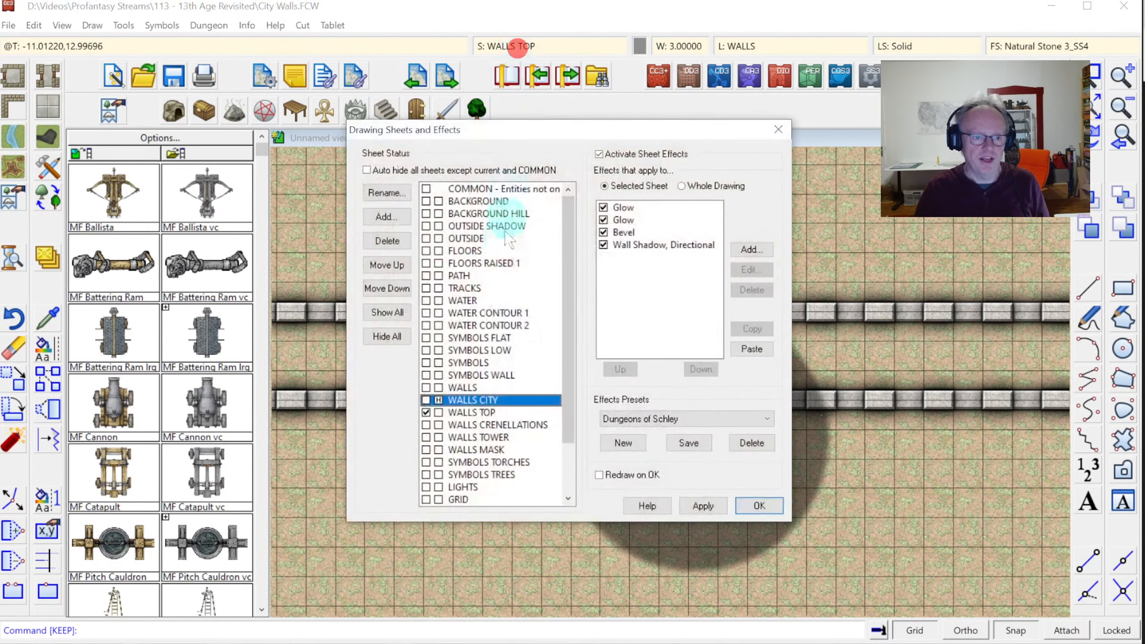
{"action": "left_click", "coordinate": [439, 399]}
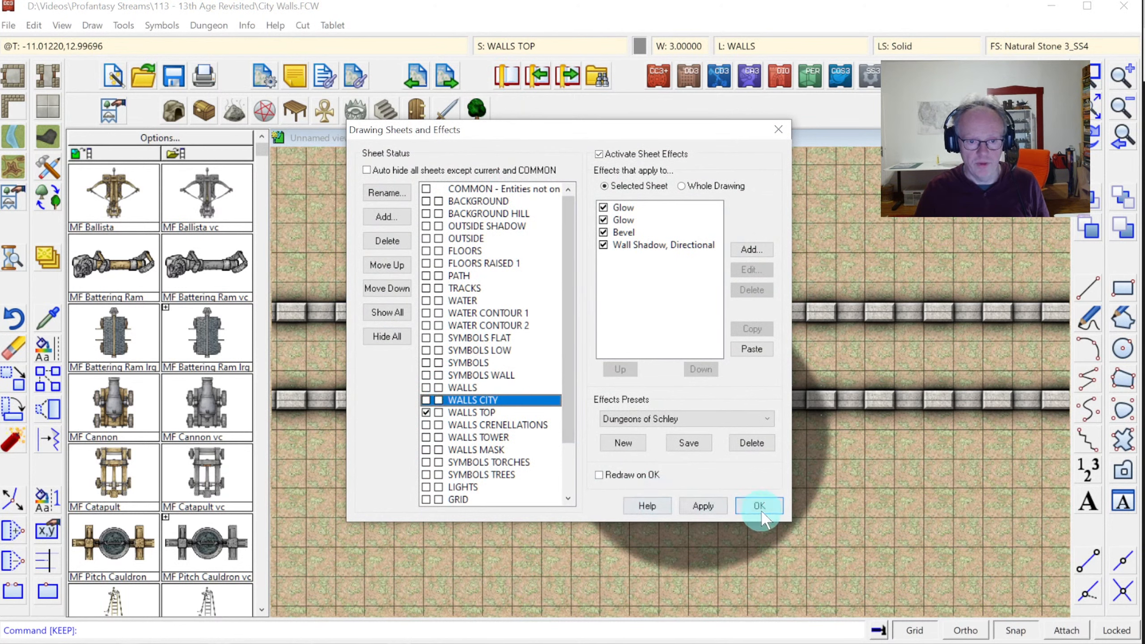
{"action": "left_click", "coordinate": [476, 412]}
{"action": "left_click", "coordinate": [478, 436]}
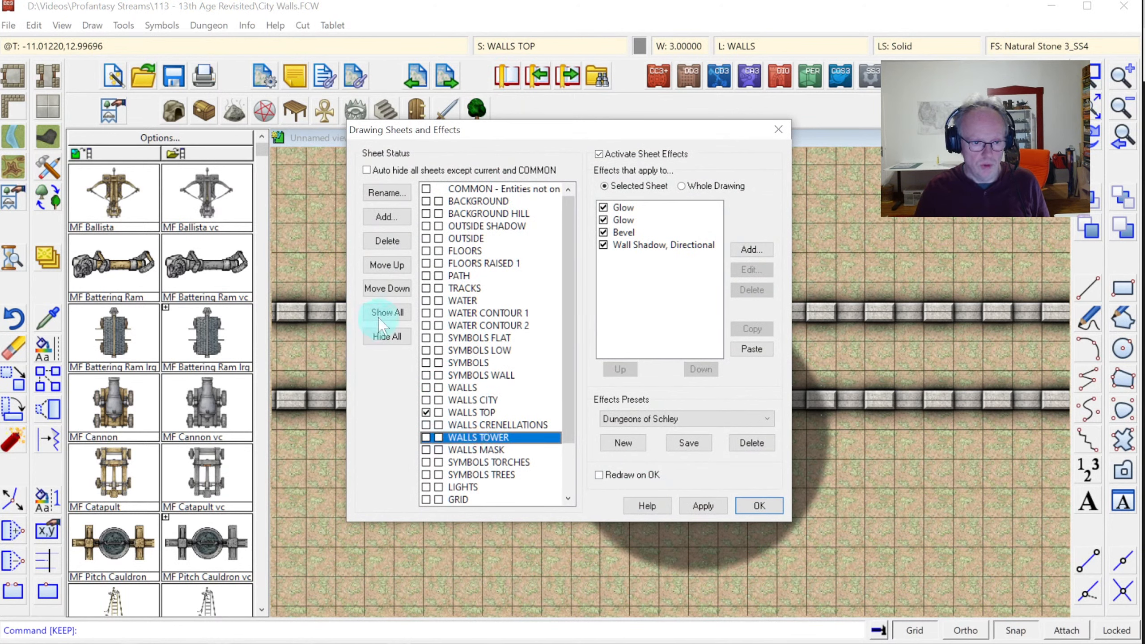
{"action": "left_click", "coordinate": [384, 216]}
{"action": "type", "text": "WALLS TOWER TO"}
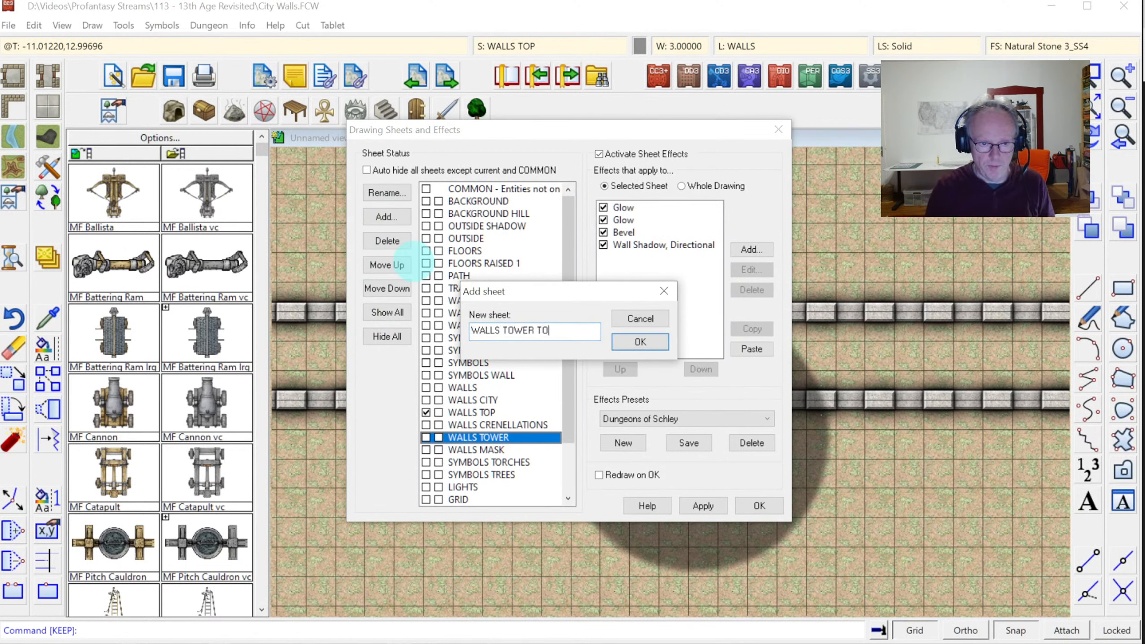
{"action": "type", "text": "P"}
{"action": "key", "text": "Return"}
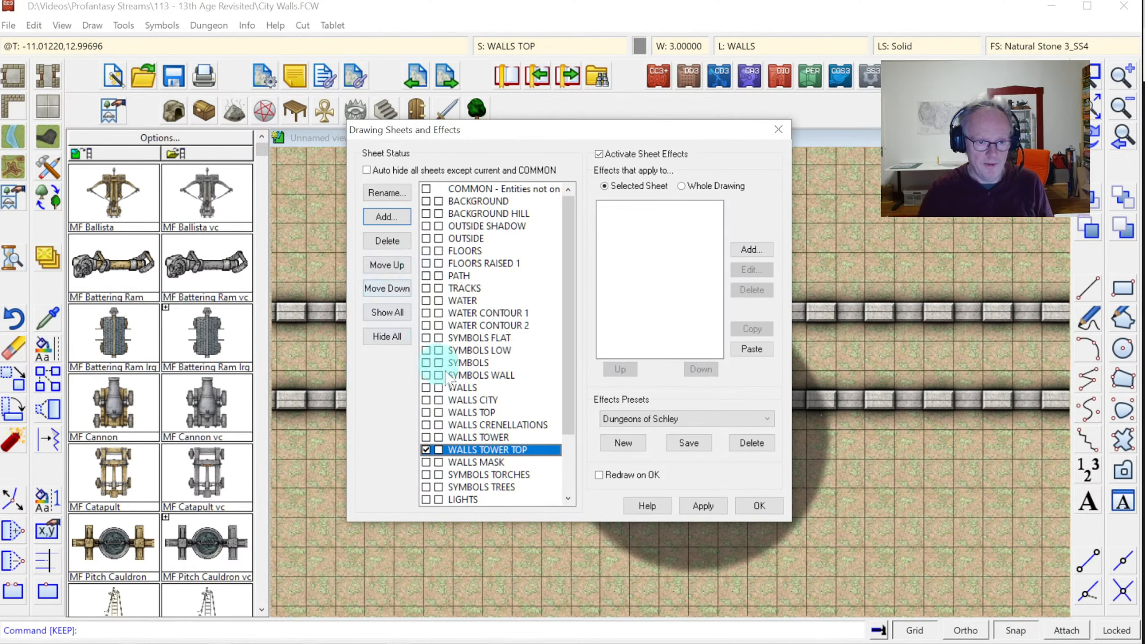
Copy WALLS TOP's Glow, Glow and Bevel effects onto WALLS TOWER TOP and accept
{"action": "left_click", "coordinate": [474, 413]}
{"action": "left_click", "coordinate": [624, 207]}
{"action": "left_click", "coordinate": [623, 232], "text": "shift"}
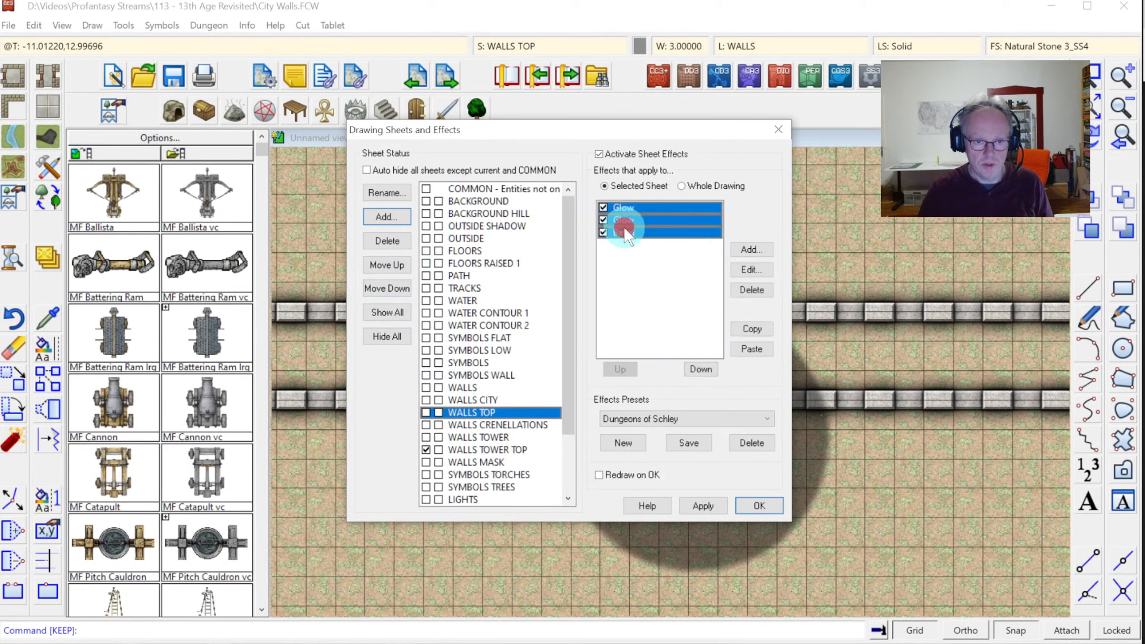
{"action": "left_click", "coordinate": [748, 328]}
{"action": "left_click", "coordinate": [481, 450]}
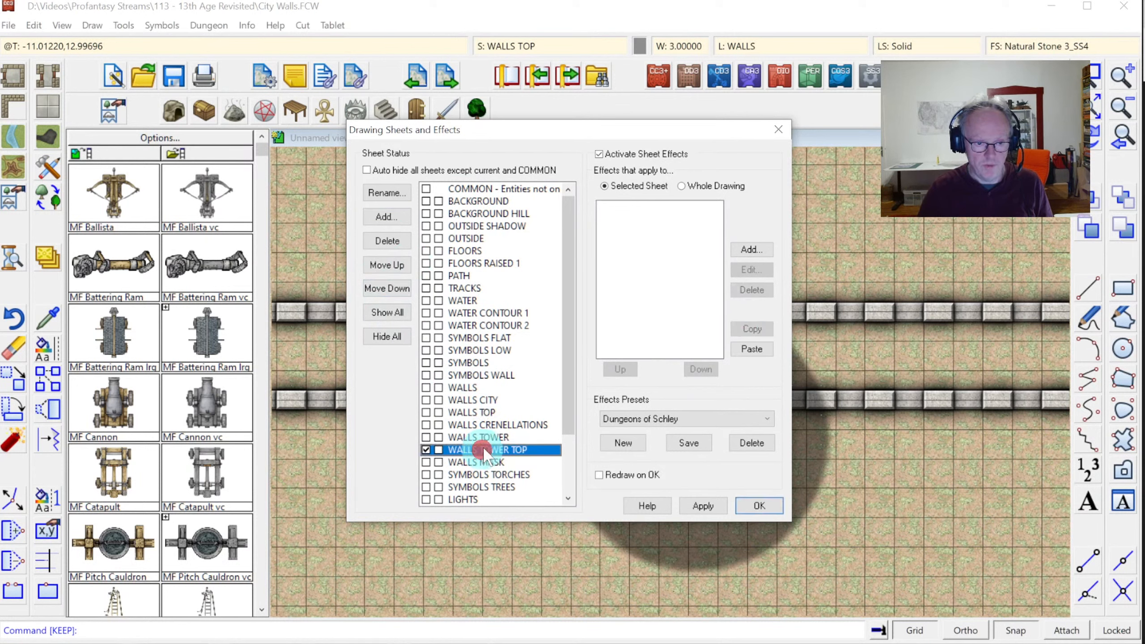
{"action": "left_click", "coordinate": [752, 350]}
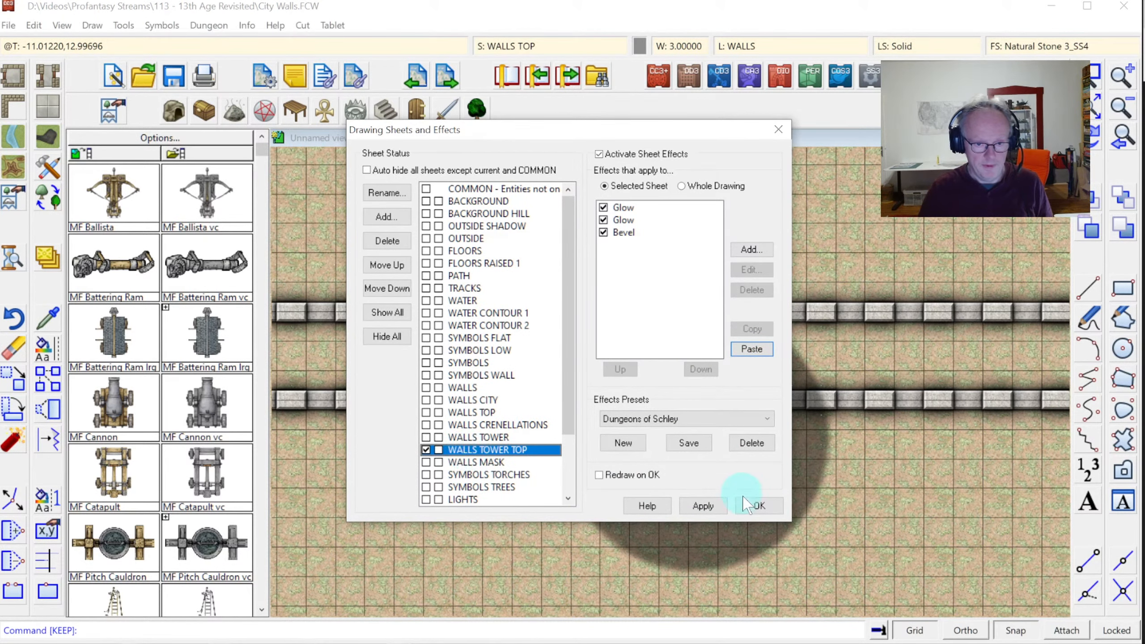
{"action": "left_click", "coordinate": [759, 504]}
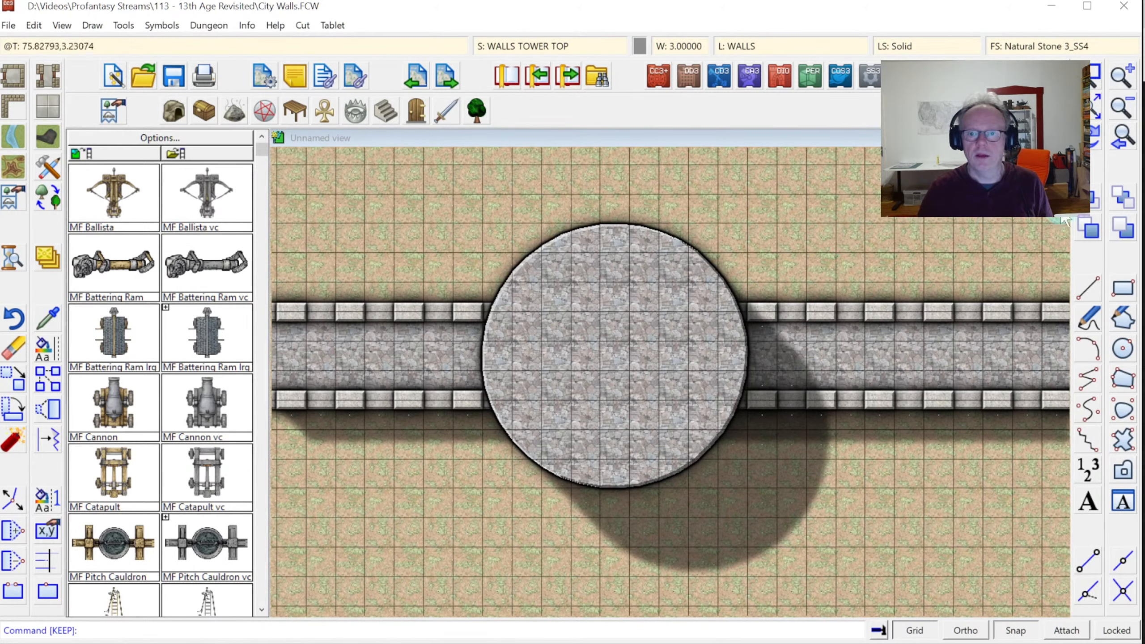
Draw the platform circle from the tower's centre out to its edge
{"action": "left_click", "coordinate": [1124, 349]}
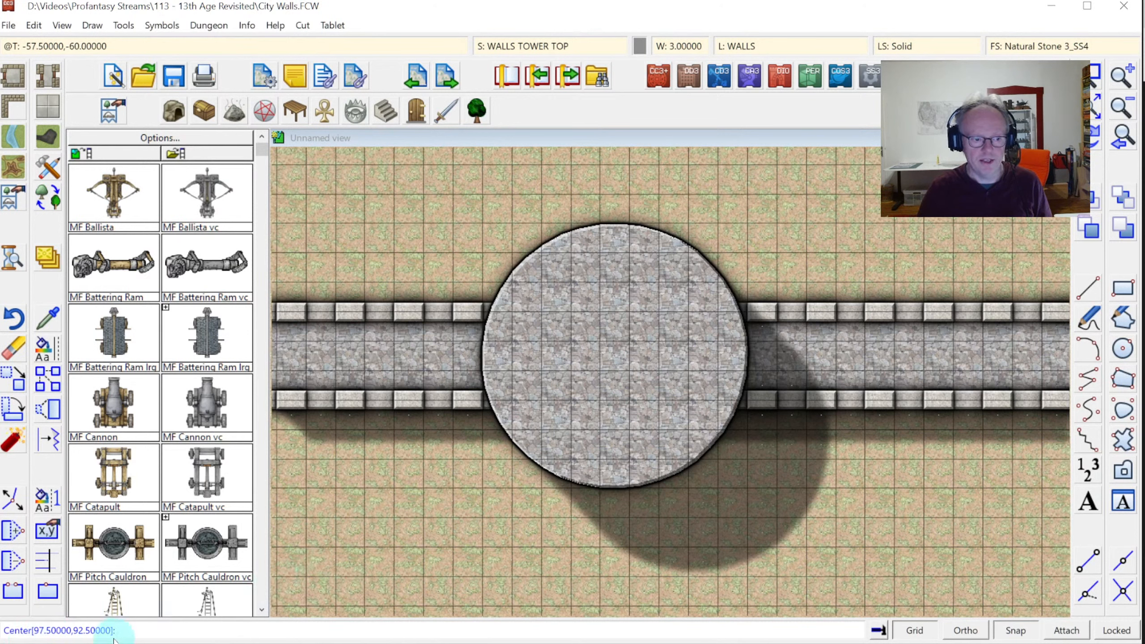
{"action": "left_click", "coordinate": [607, 366]}
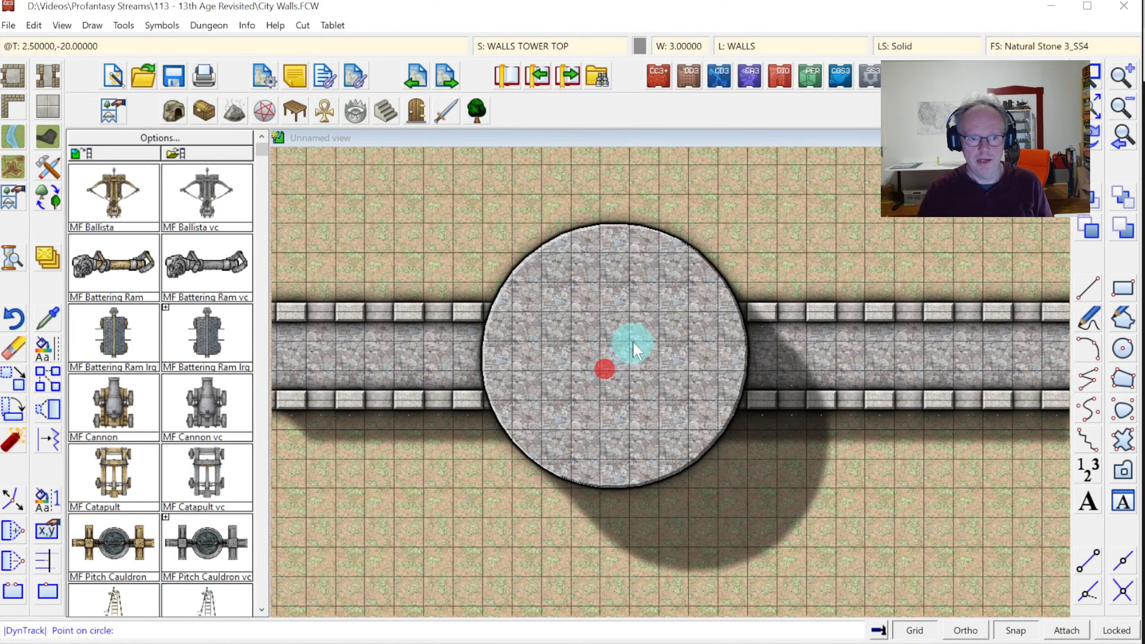
{"action": "left_click", "coordinate": [615, 223]}
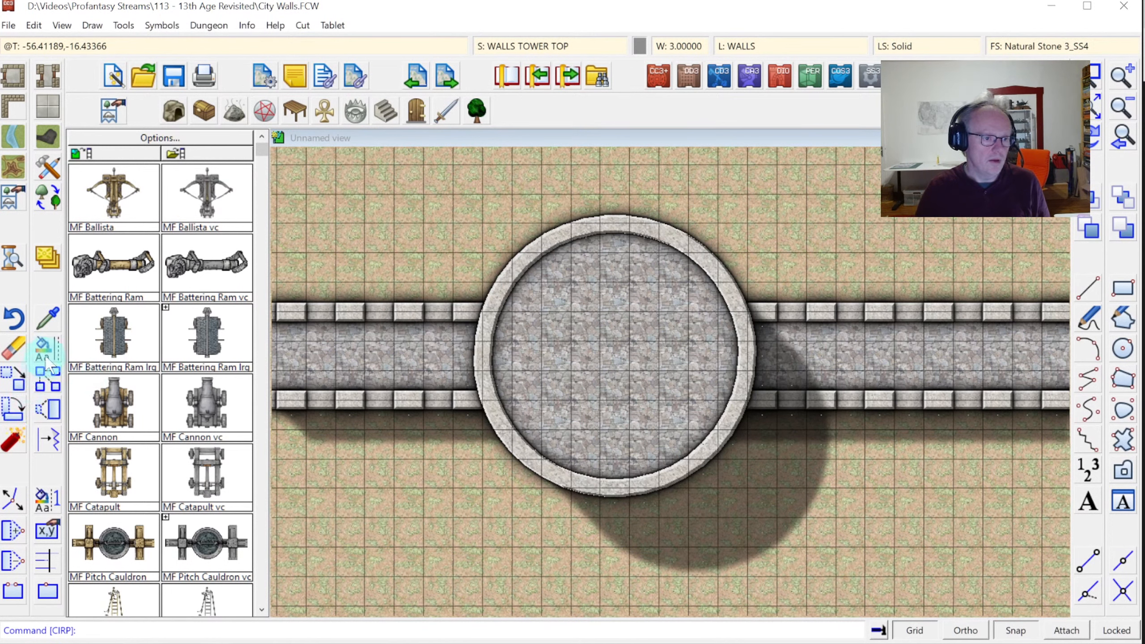
Hide the WALLS CITY and WALLS TOP sheets
{"action": "left_click", "coordinate": [532, 74]}
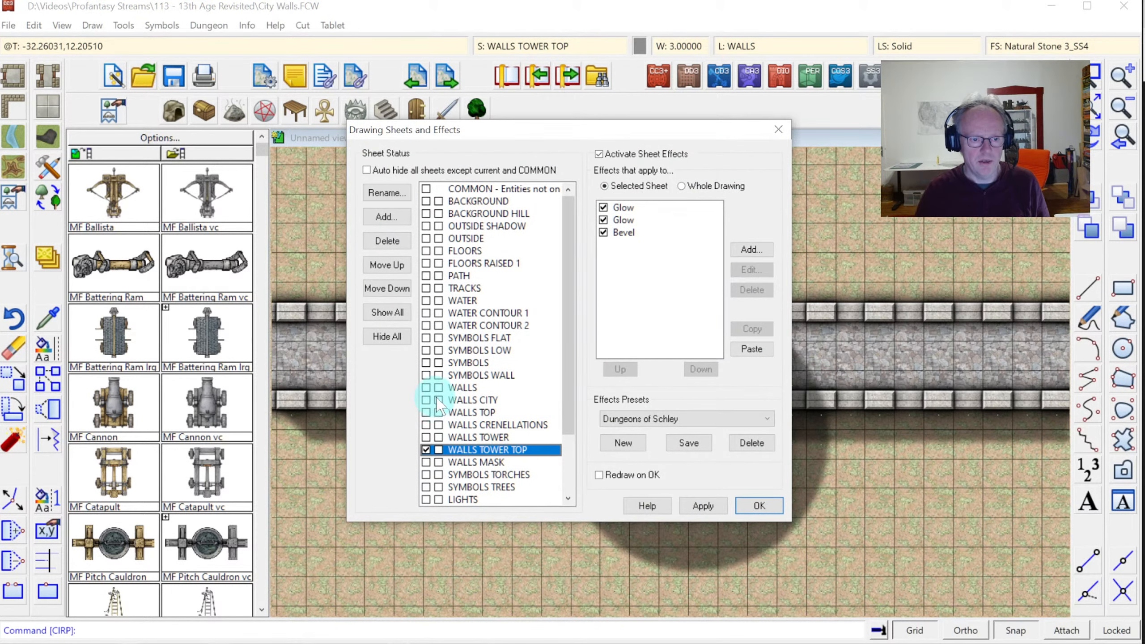
{"action": "left_click", "coordinate": [438, 399]}
{"action": "left_click", "coordinate": [439, 413]}
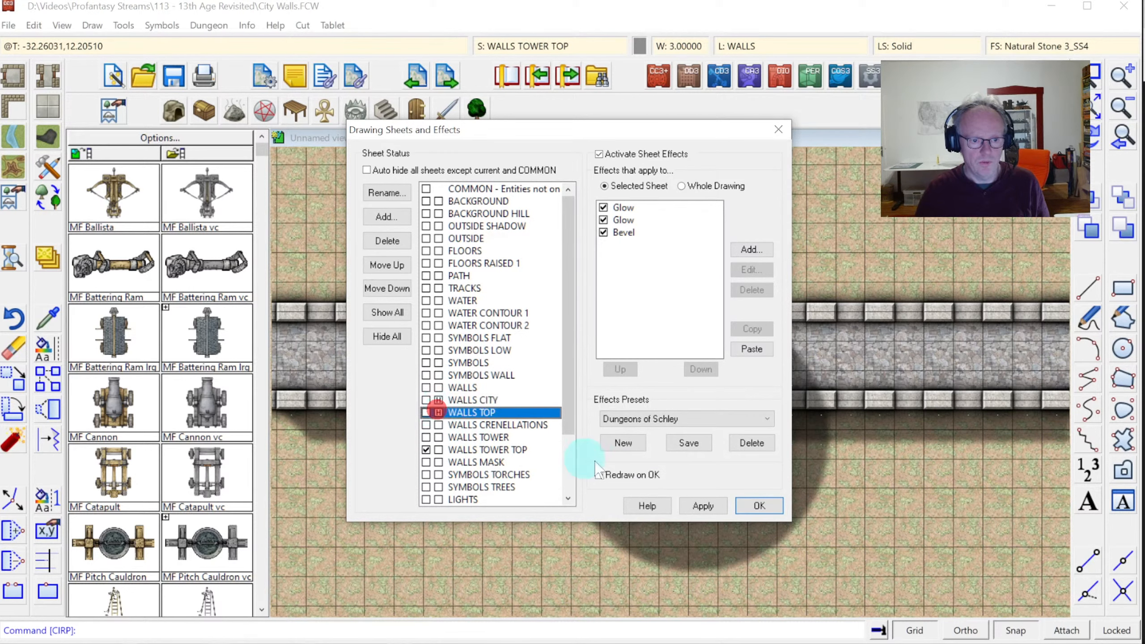
{"action": "left_click", "coordinate": [759, 505]}
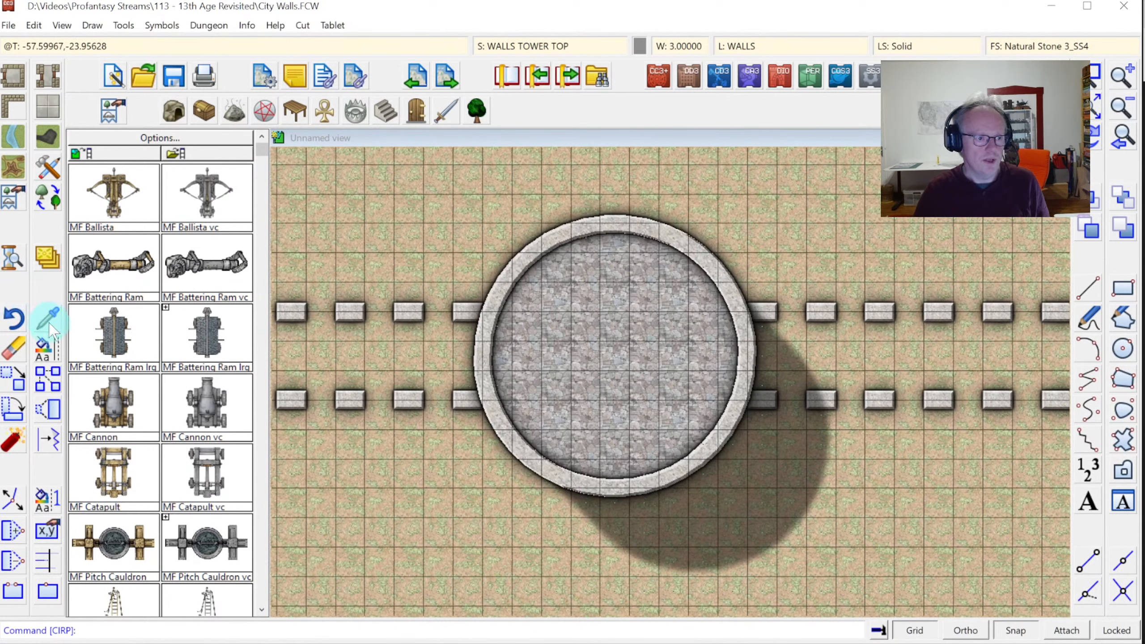
Match a crenellation's properties, unhide WALLS CITY and WALLS TOP, and add a WALLS TOWER CRENELLATIONS sheet
{"action": "left_click", "coordinate": [348, 312]}
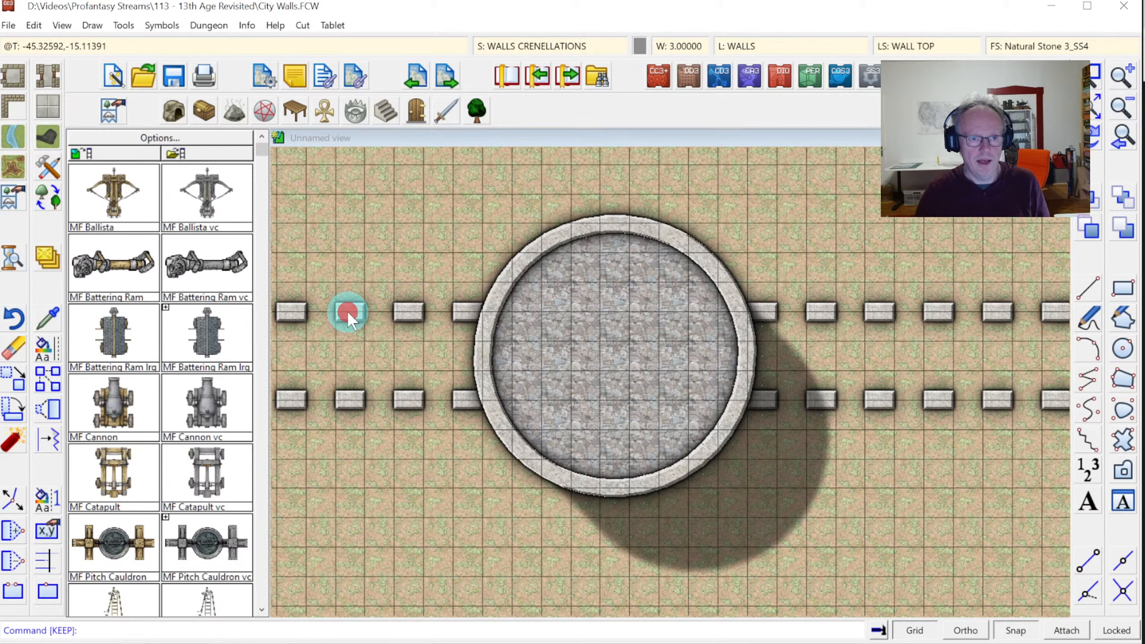
{"action": "left_click", "coordinate": [555, 45]}
{"action": "left_click", "coordinate": [437, 400]}
{"action": "left_click", "coordinate": [438, 412]}
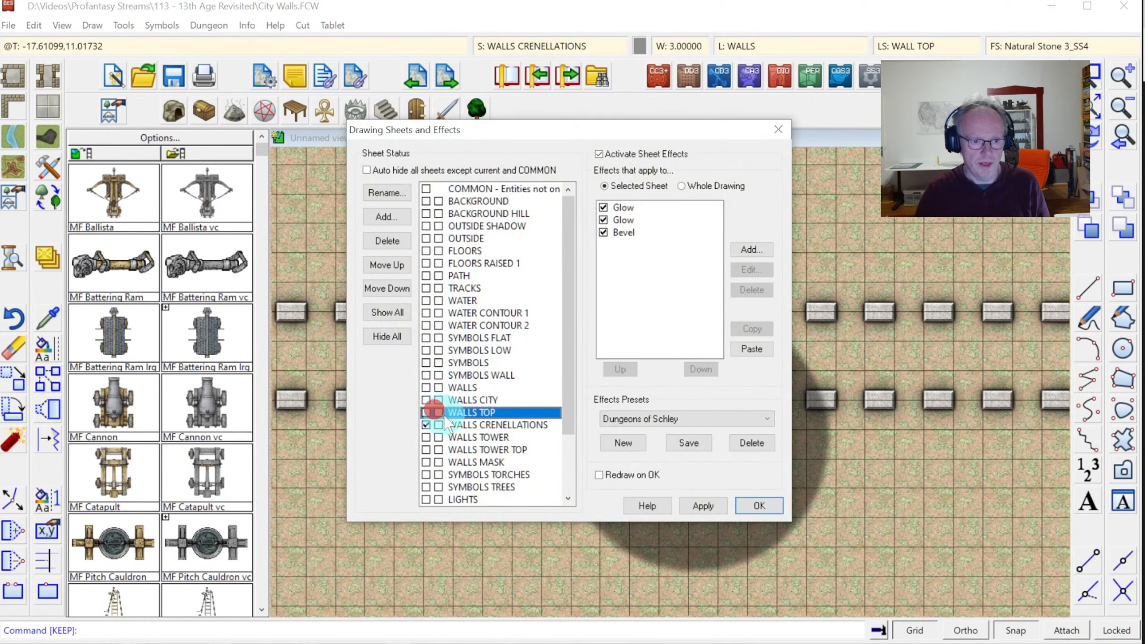
{"action": "left_click", "coordinate": [461, 450]}
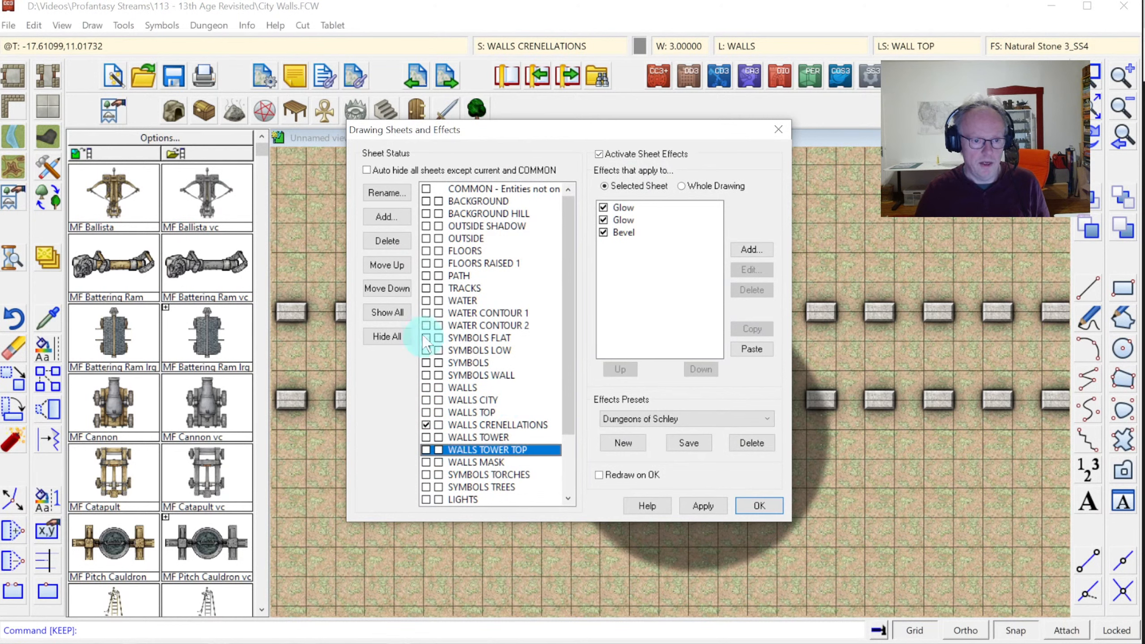
{"action": "left_click", "coordinate": [390, 221]}
{"action": "type", "text": "WALLS TOWER CR"}
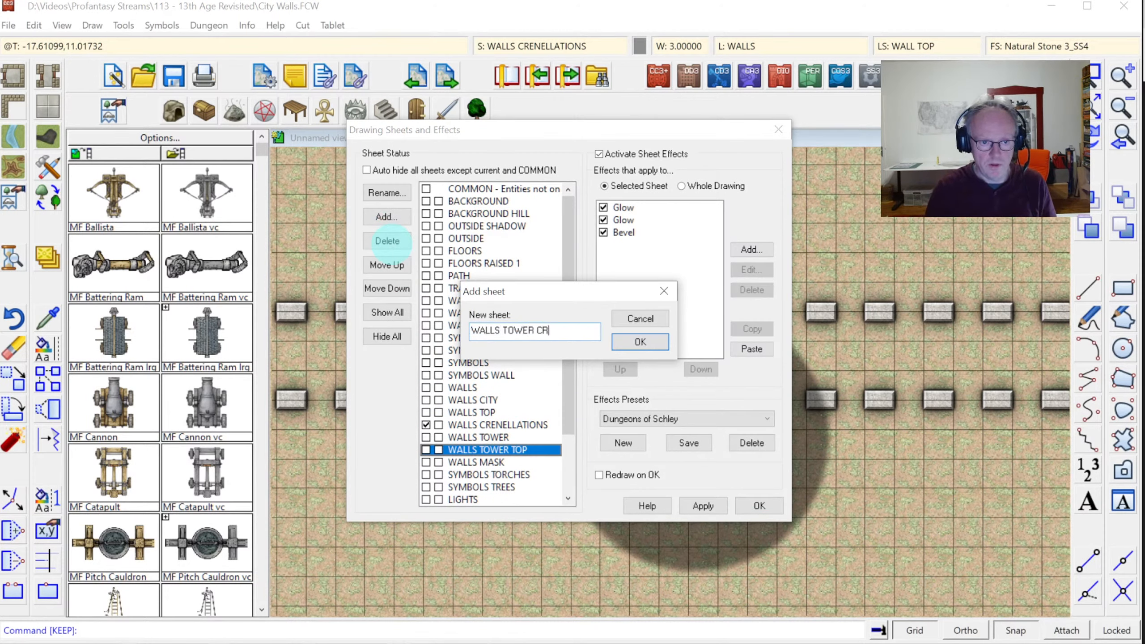
{"action": "type", "text": "ENELLATIONS"}
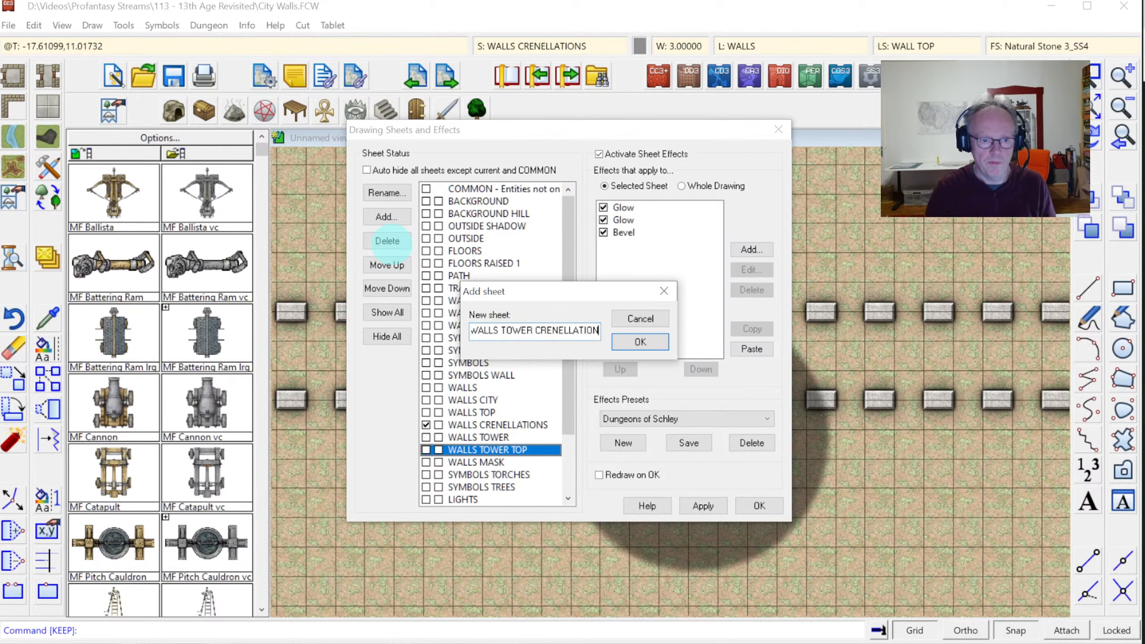
{"action": "key", "text": "Return"}
Copy WALLS CRENELLATIONS' Glow, Glow and Bevel effects onto the new tower crenellation sheet
{"action": "left_click", "coordinate": [504, 426]}
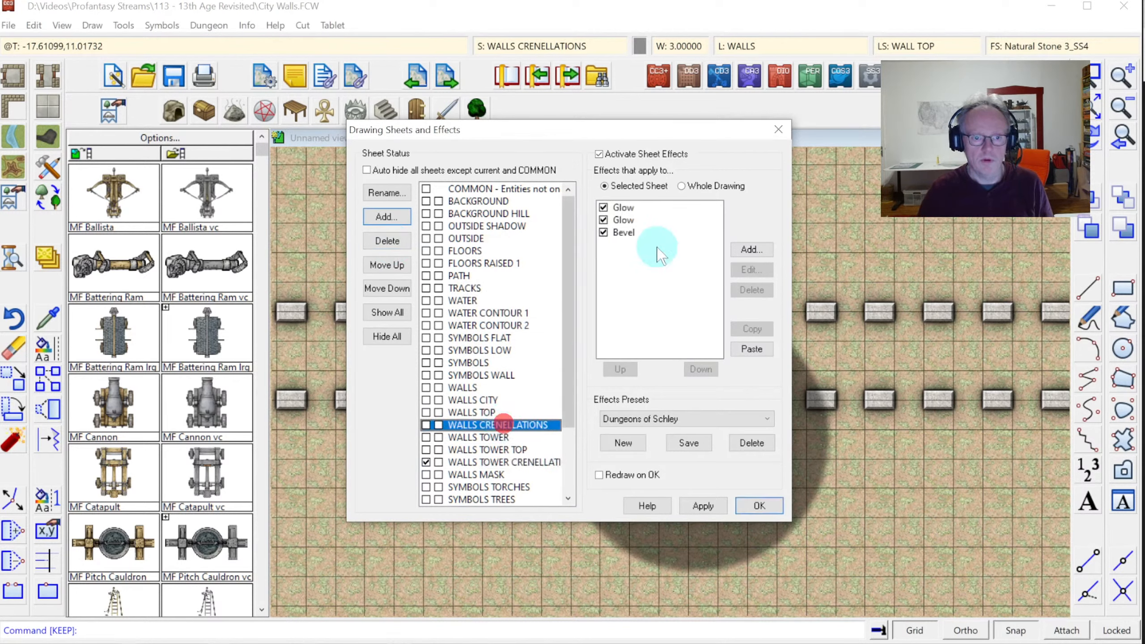
{"action": "left_click_drag", "start_coordinate": [627, 207], "coordinate": [622, 234]}
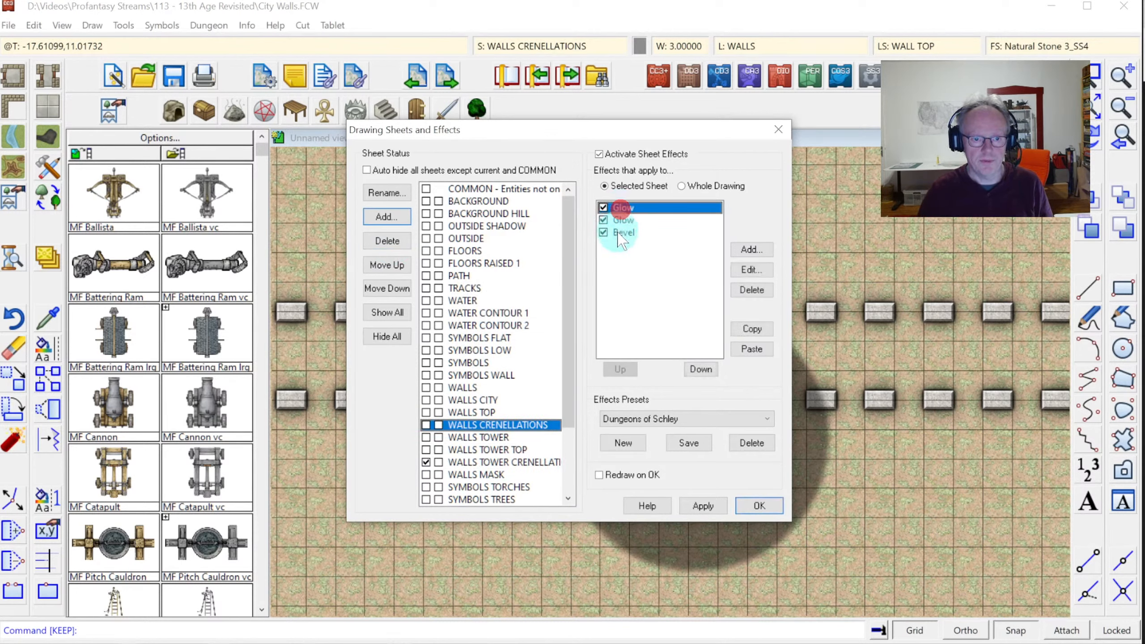
{"action": "left_click", "coordinate": [752, 328]}
{"action": "left_click", "coordinate": [496, 462]}
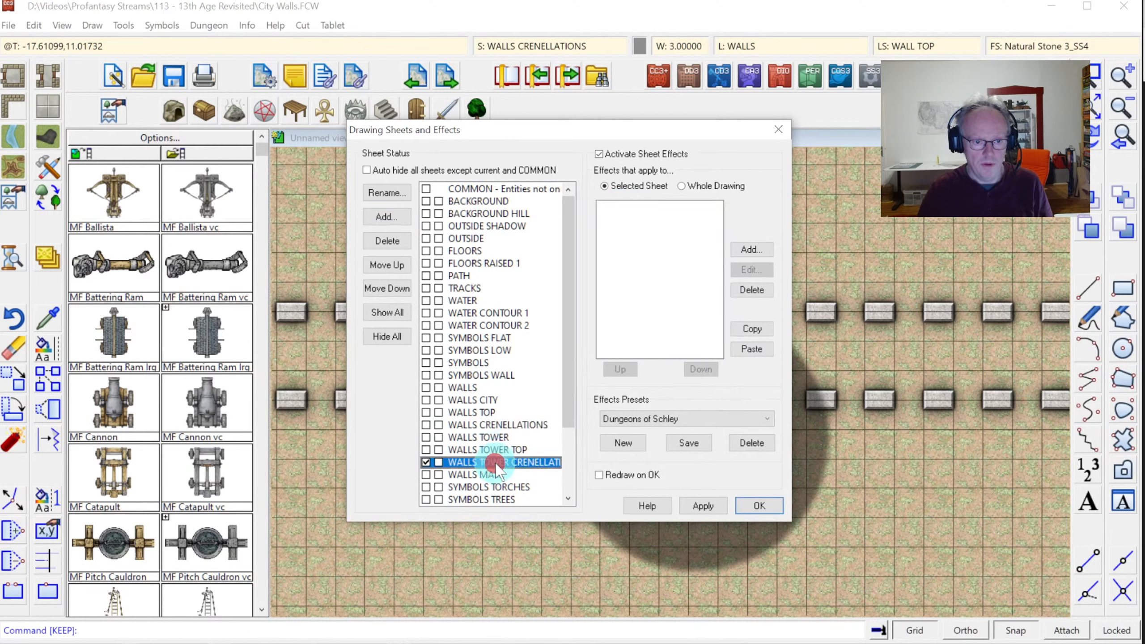
{"action": "left_click", "coordinate": [752, 349]}
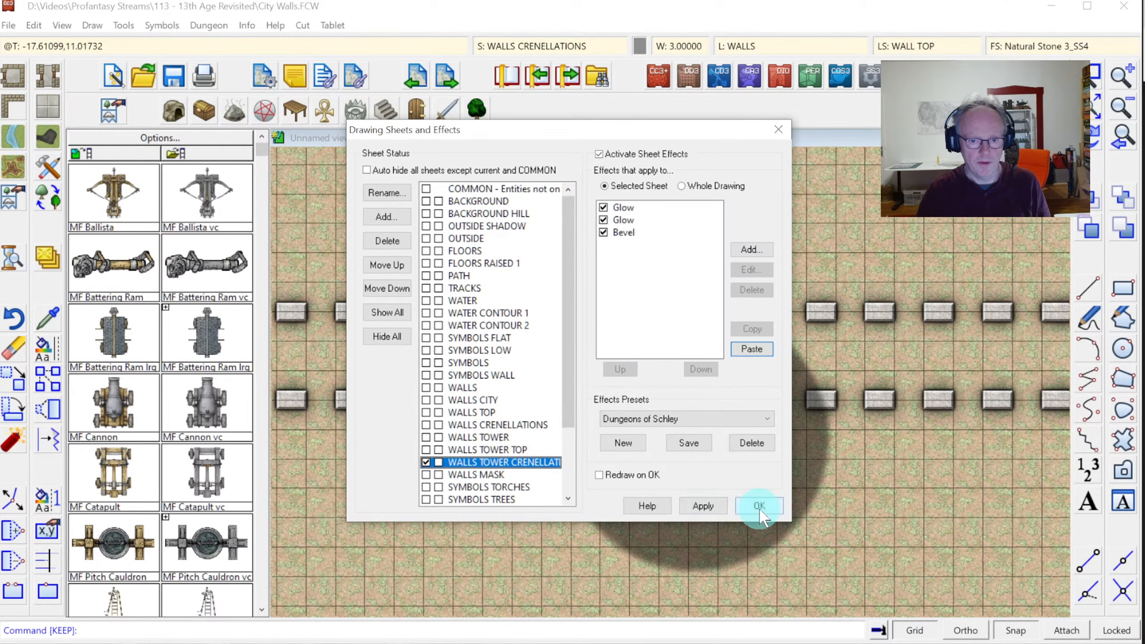
{"action": "left_click", "coordinate": [760, 511]}
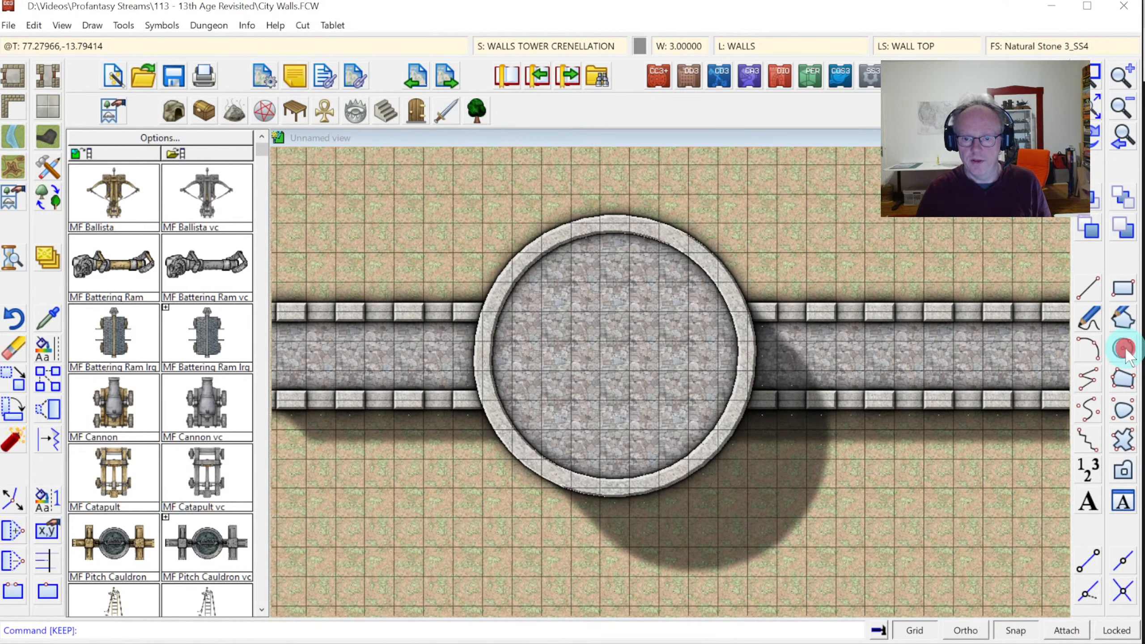
Draw the crenellation ring circle from the tower's centre to its rim
{"action": "left_click", "coordinate": [1123, 349]}
{"action": "left_click", "coordinate": [647, 340]}
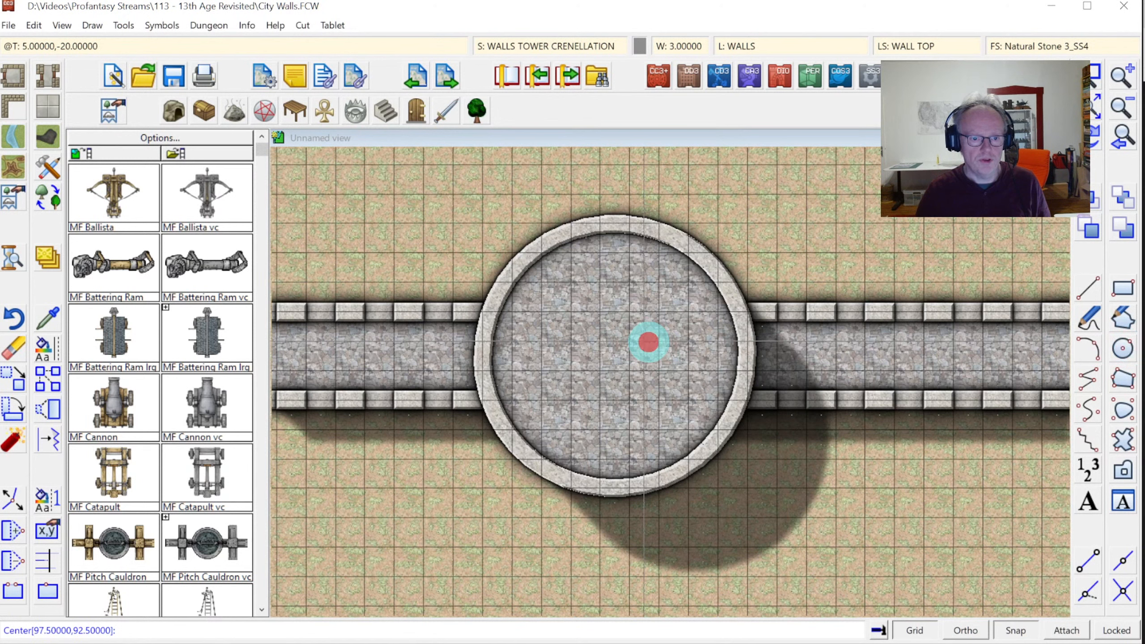
{"action": "left_click", "coordinate": [612, 221]}
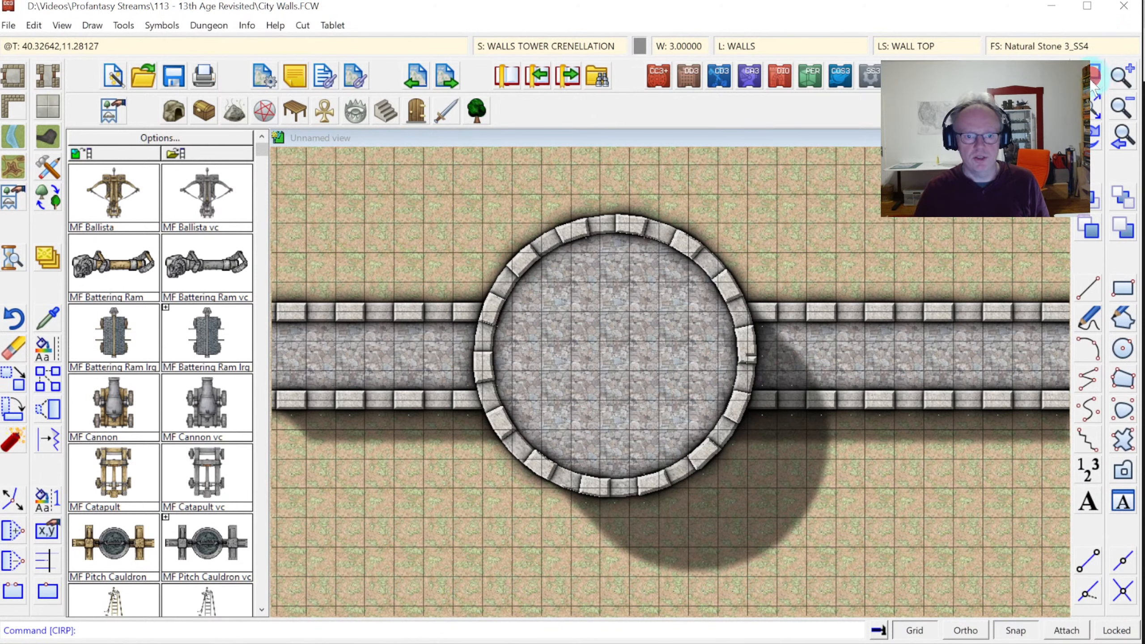
Zoom in on the tower rim to inspect the crenellation blocks
{"action": "left_click", "coordinate": [1095, 82]}
{"action": "left_click", "coordinate": [708, 315]}
{"action": "left_click", "coordinate": [789, 415]}
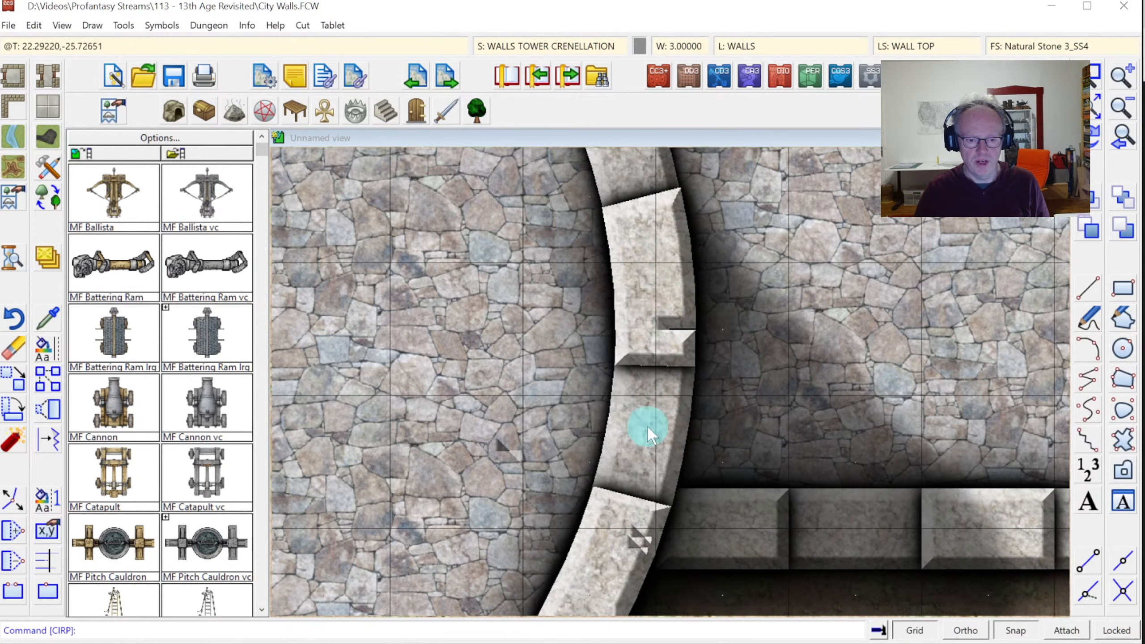
{"action": "left_click", "coordinate": [1121, 137]}
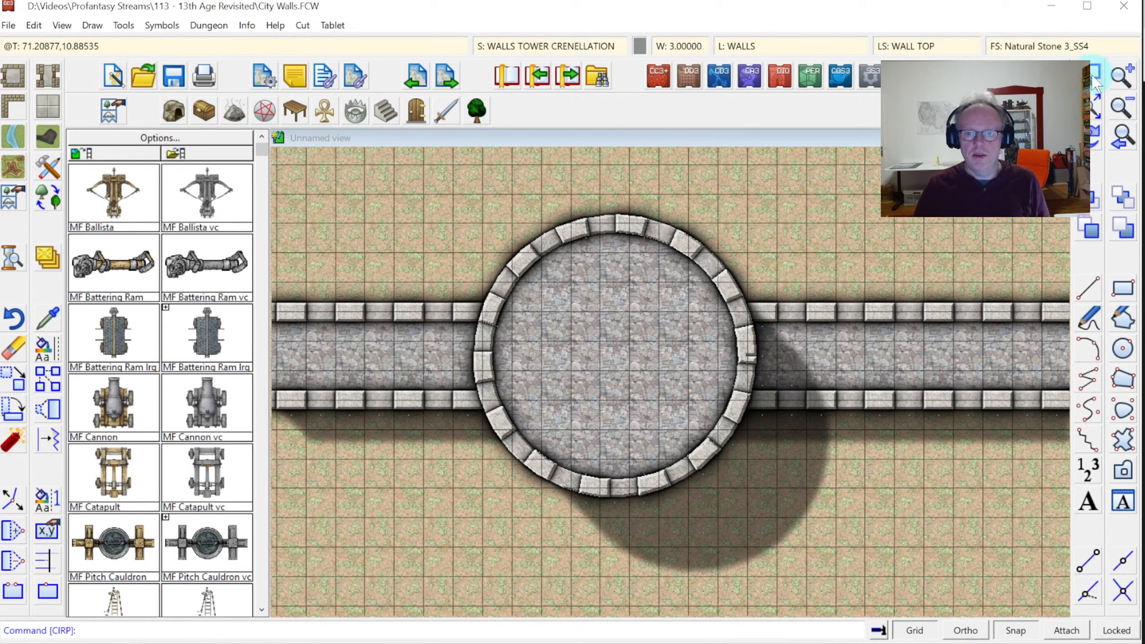
{"action": "left_click", "coordinate": [1093, 75]}
{"action": "left_click", "coordinate": [695, 302]}
{"action": "left_click", "coordinate": [780, 399]}
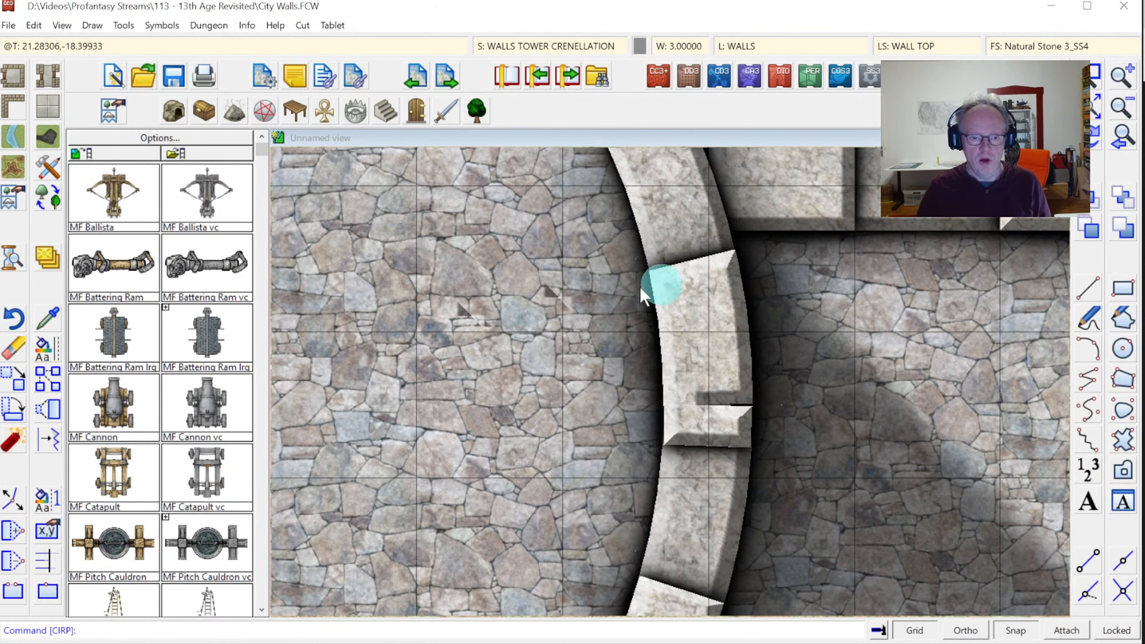
Add a SEPARATOR 1 sheet above the tower crenellation sheet
{"action": "left_click", "coordinate": [516, 46]}
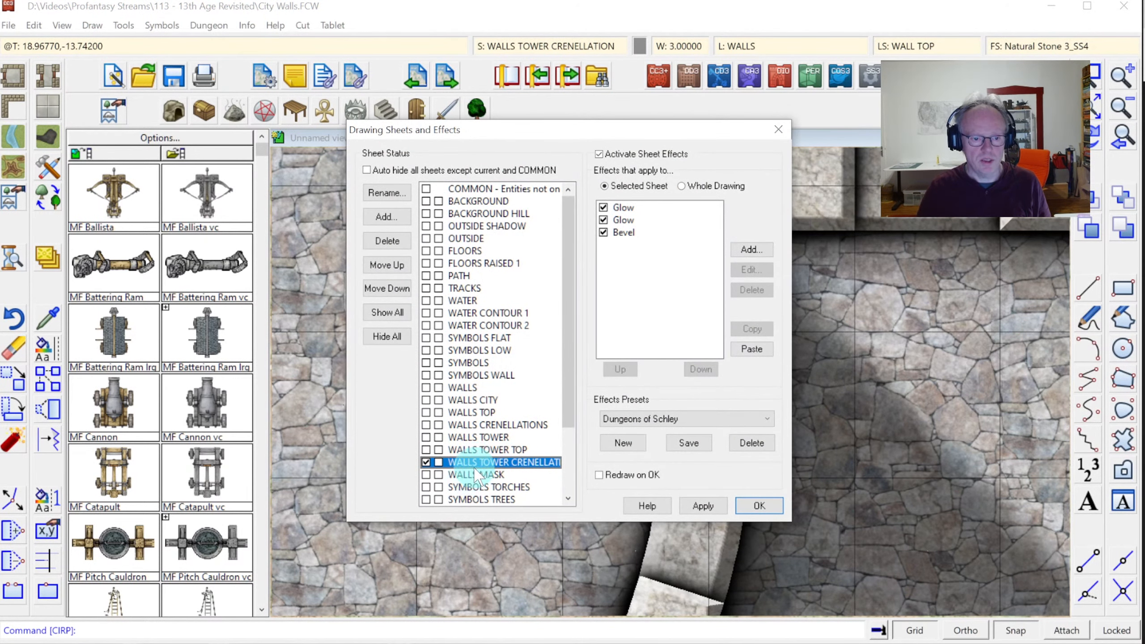
{"action": "left_click", "coordinate": [385, 216]}
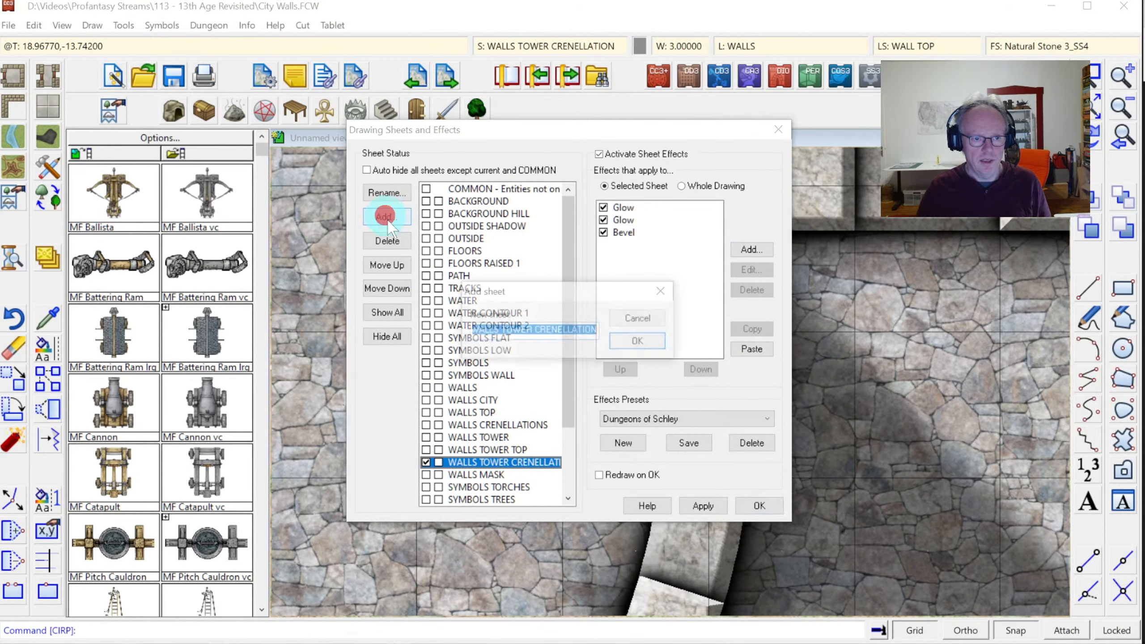
{"action": "type", "text": "W"}
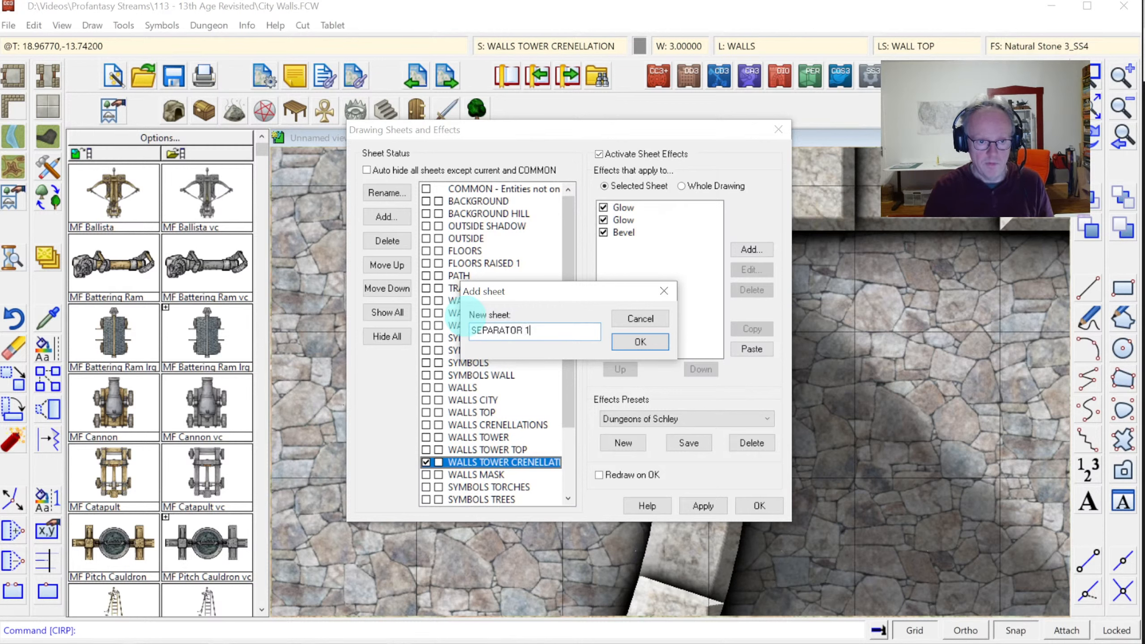
{"action": "left_click", "coordinate": [649, 341]}
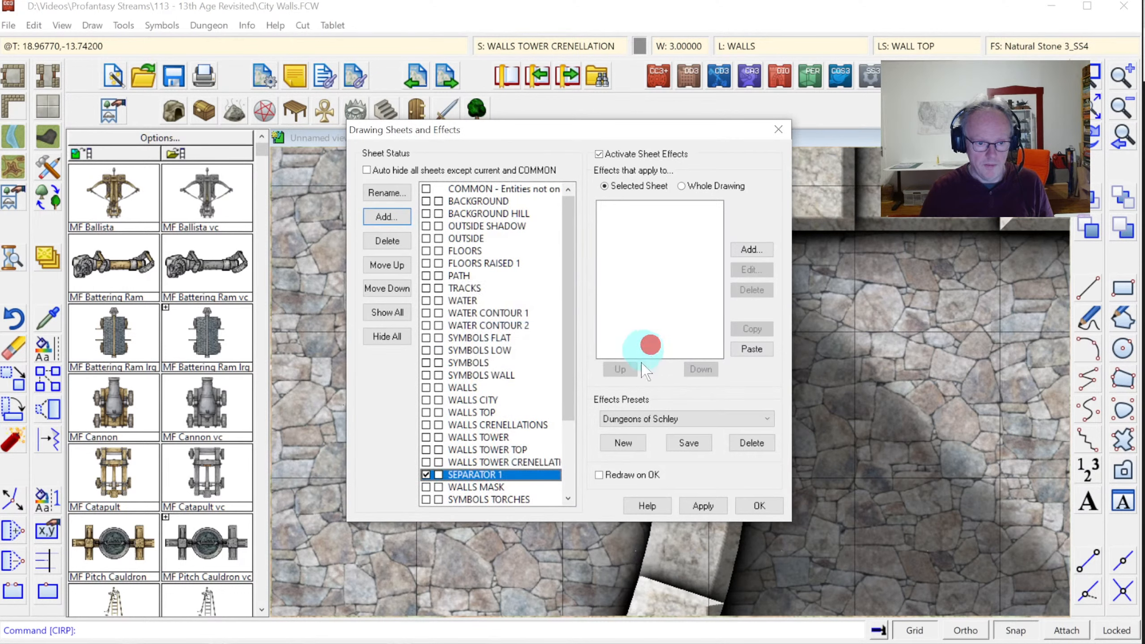
{"action": "left_click", "coordinate": [387, 266]}
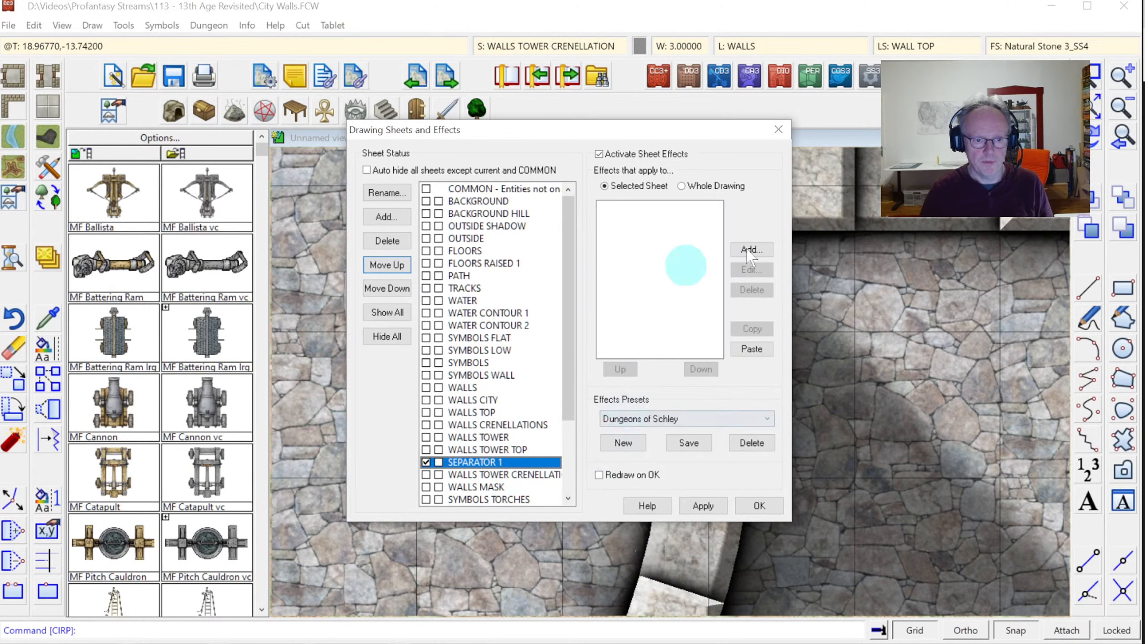
Hide all sheets except WALLS TOWER CRENELLATION and zoom out to the whole ring
{"action": "left_click", "coordinate": [427, 474]}
{"action": "left_click", "coordinate": [387, 336]}
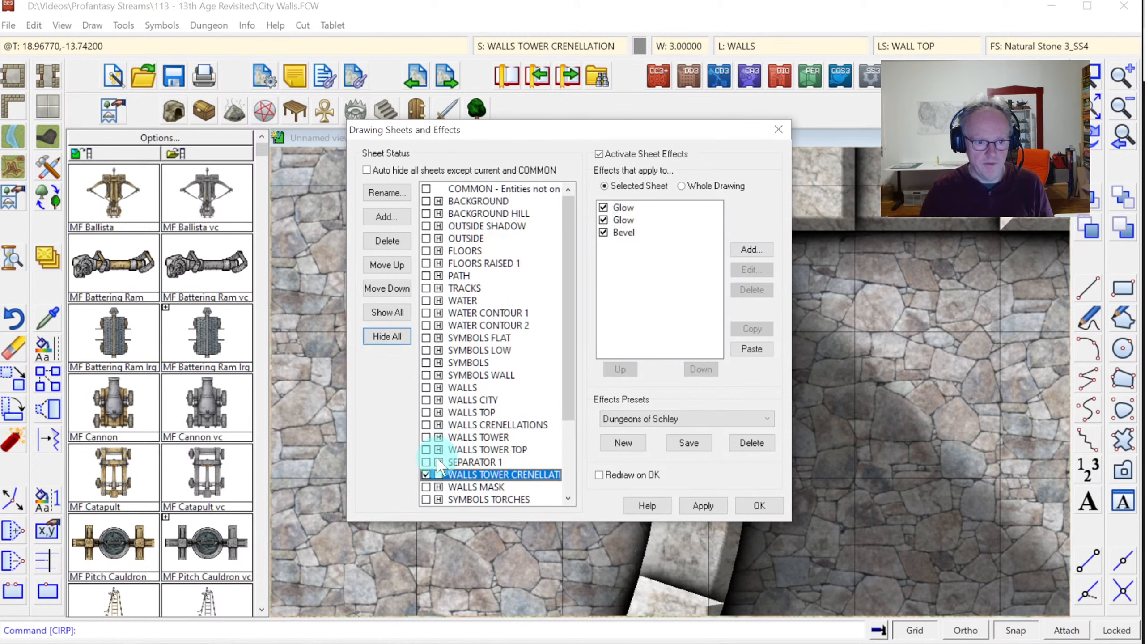
{"action": "left_click", "coordinate": [438, 463]}
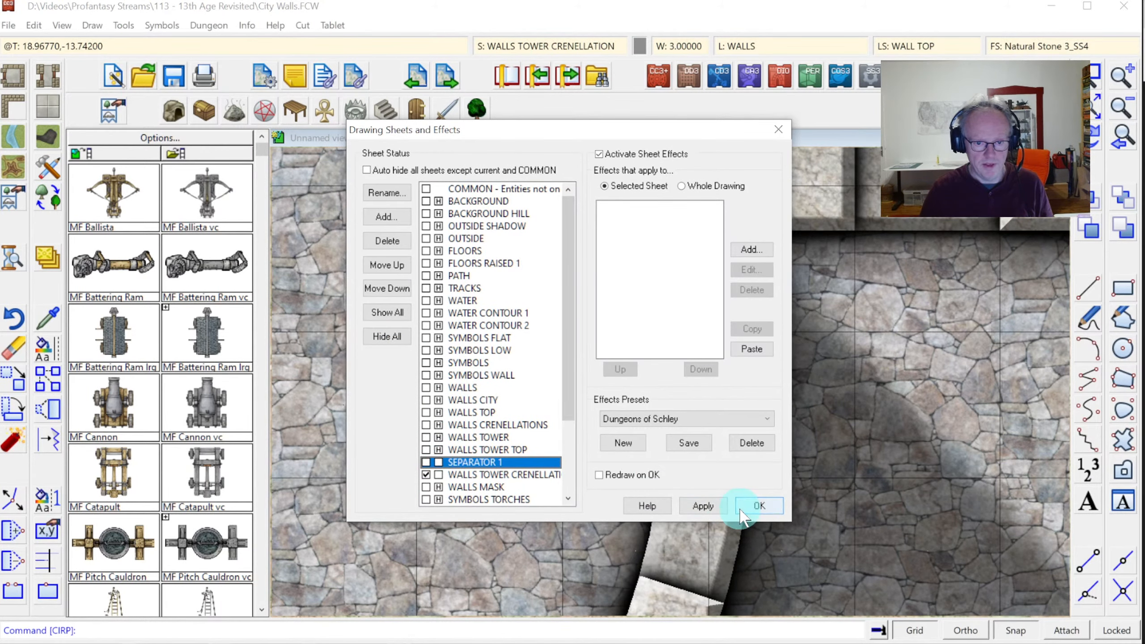
{"action": "left_click", "coordinate": [759, 505]}
{"action": "left_click", "coordinate": [1125, 145]}
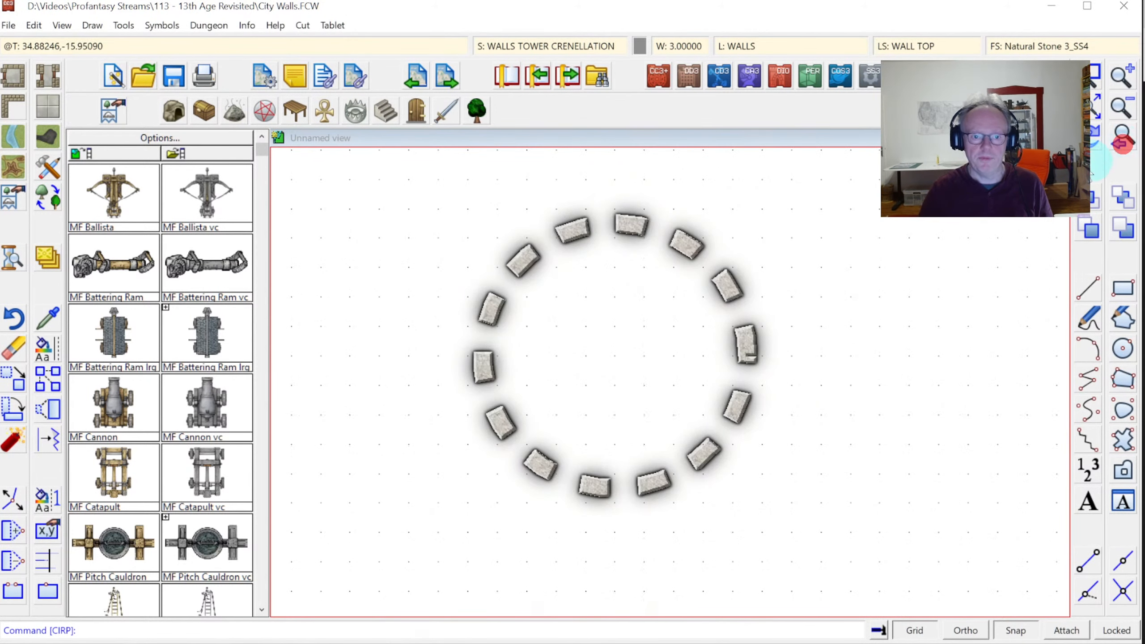
Copy the crenellation ring to SEPARATOR 1 and hide the original tower crenellation sheet
{"action": "right_click", "coordinate": [48, 257]}
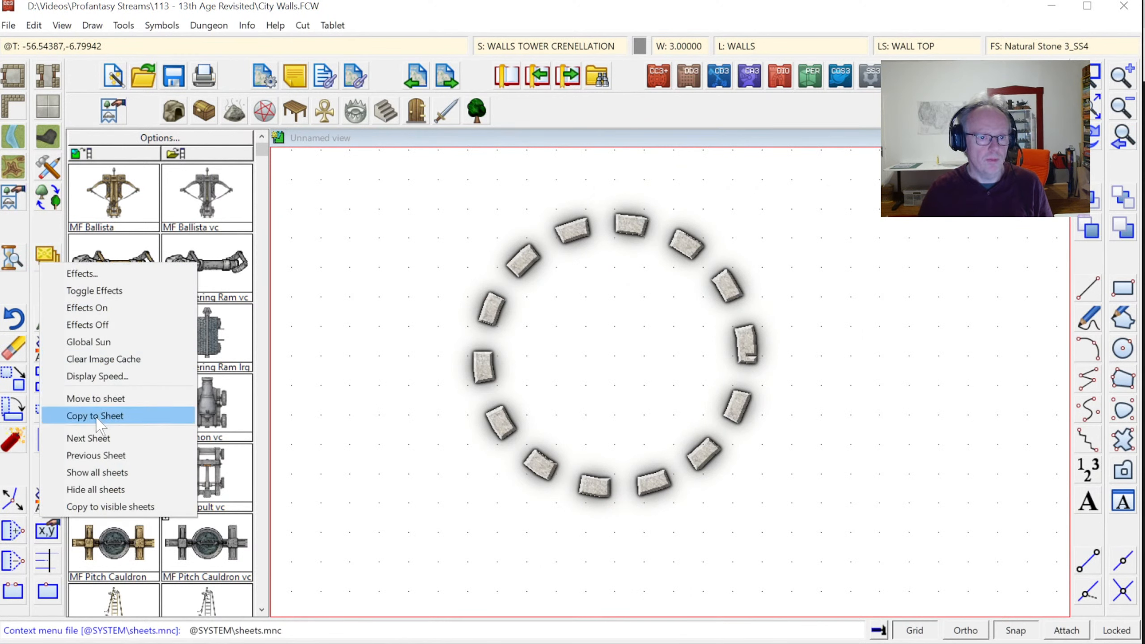
{"action": "left_click", "coordinate": [97, 416]}
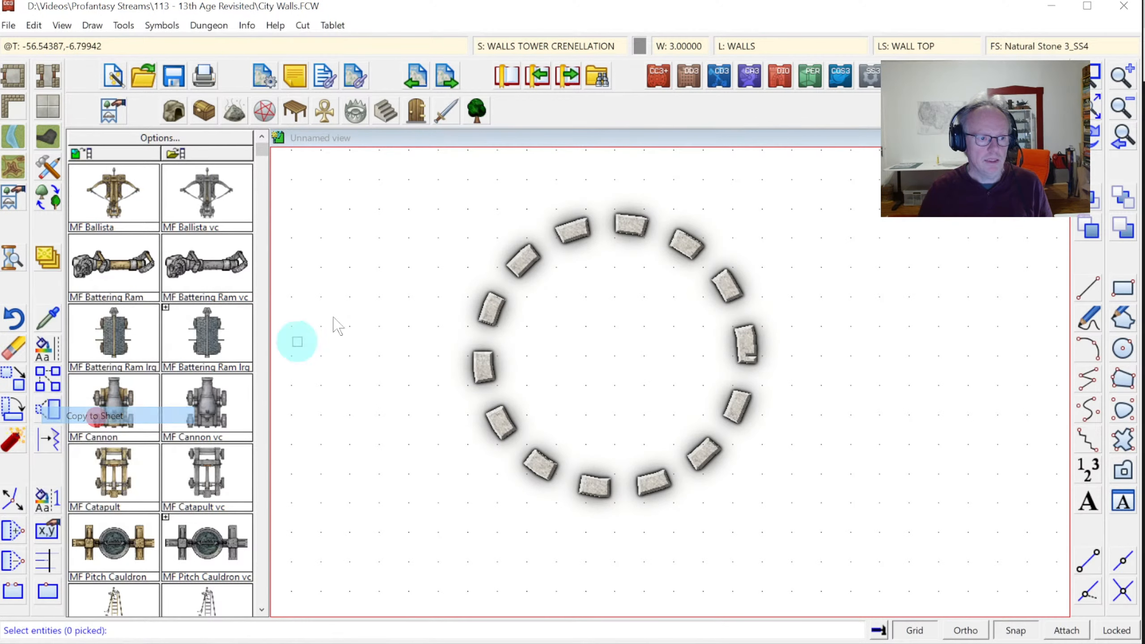
{"action": "left_click", "coordinate": [572, 229]}
{"action": "right_click", "coordinate": [658, 288]}
{"action": "left_click", "coordinate": [660, 294]}
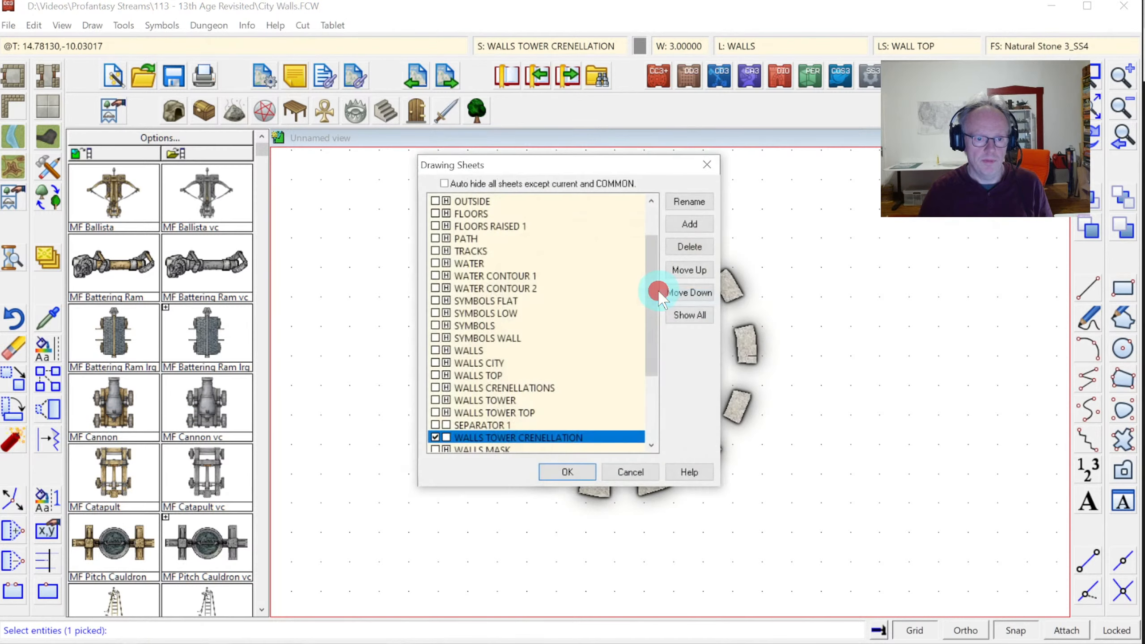
{"action": "left_click", "coordinate": [486, 425]}
{"action": "left_click", "coordinate": [568, 472]}
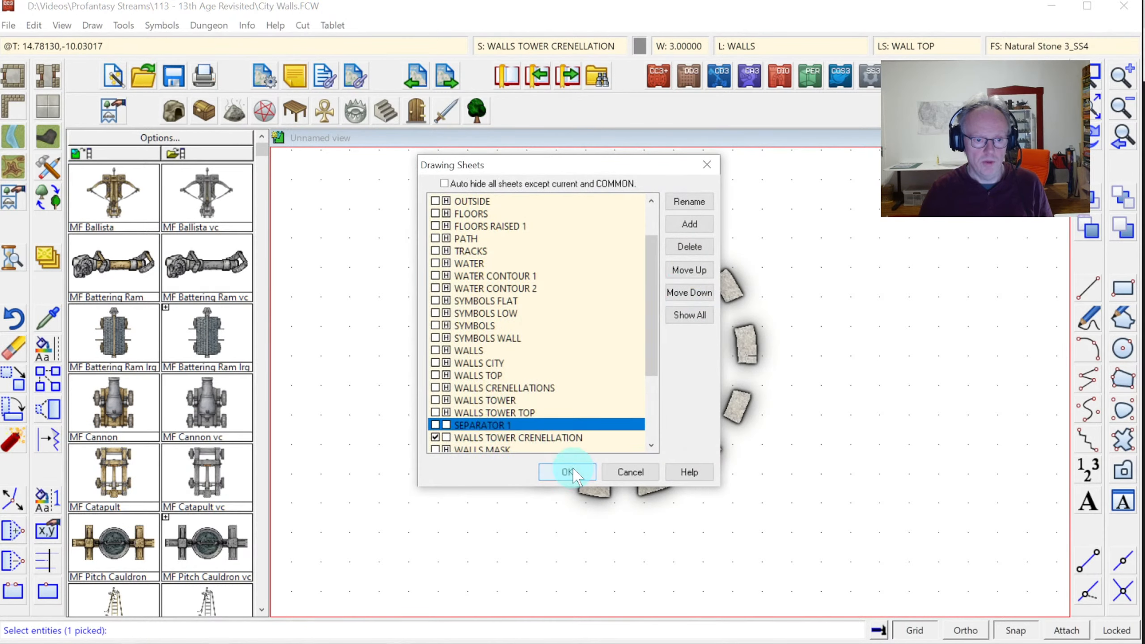
{"action": "left_click", "coordinate": [582, 45]}
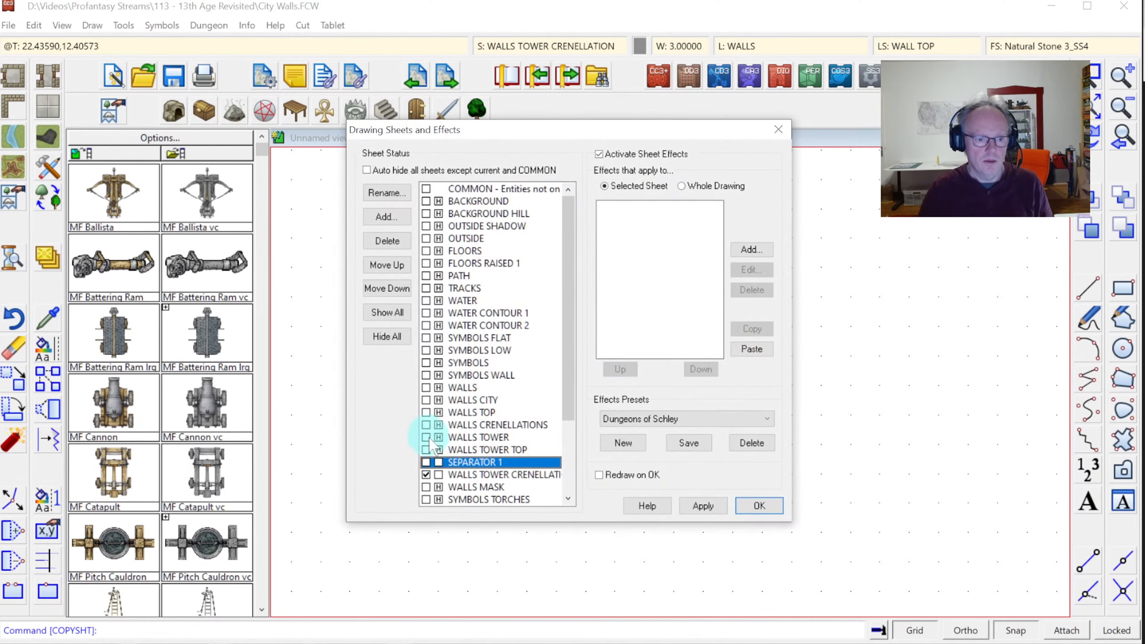
{"action": "left_click", "coordinate": [440, 474]}
{"action": "left_click", "coordinate": [762, 517]}
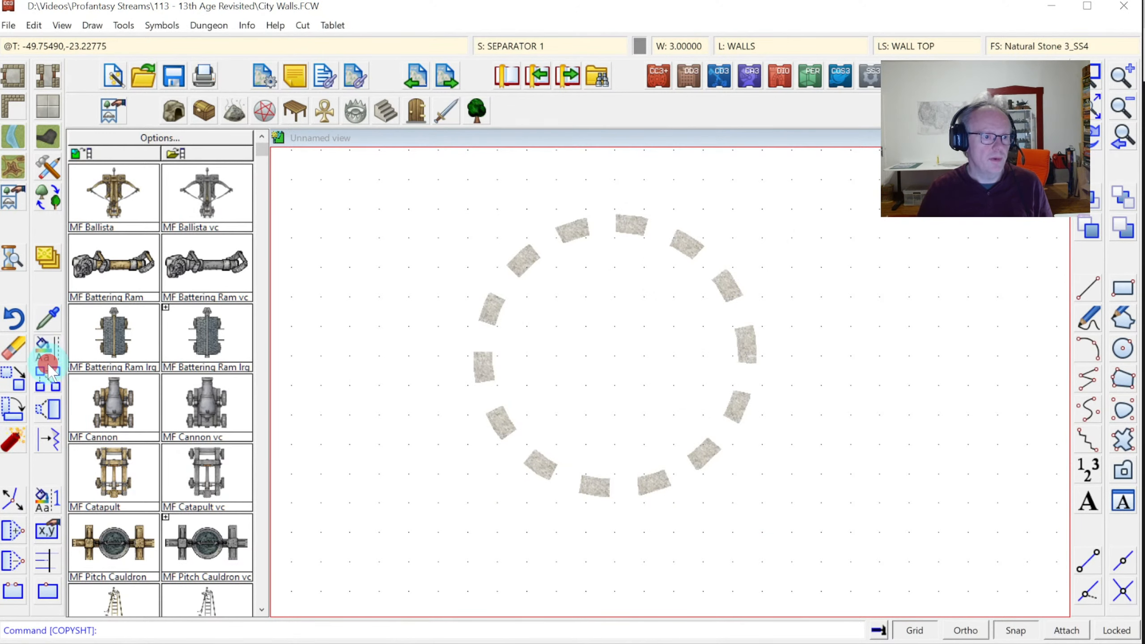
Give the ring copy a Solid fill in brown colour 40
{"action": "right_click", "coordinate": [48, 356]}
{"action": "left_click", "coordinate": [53, 356]}
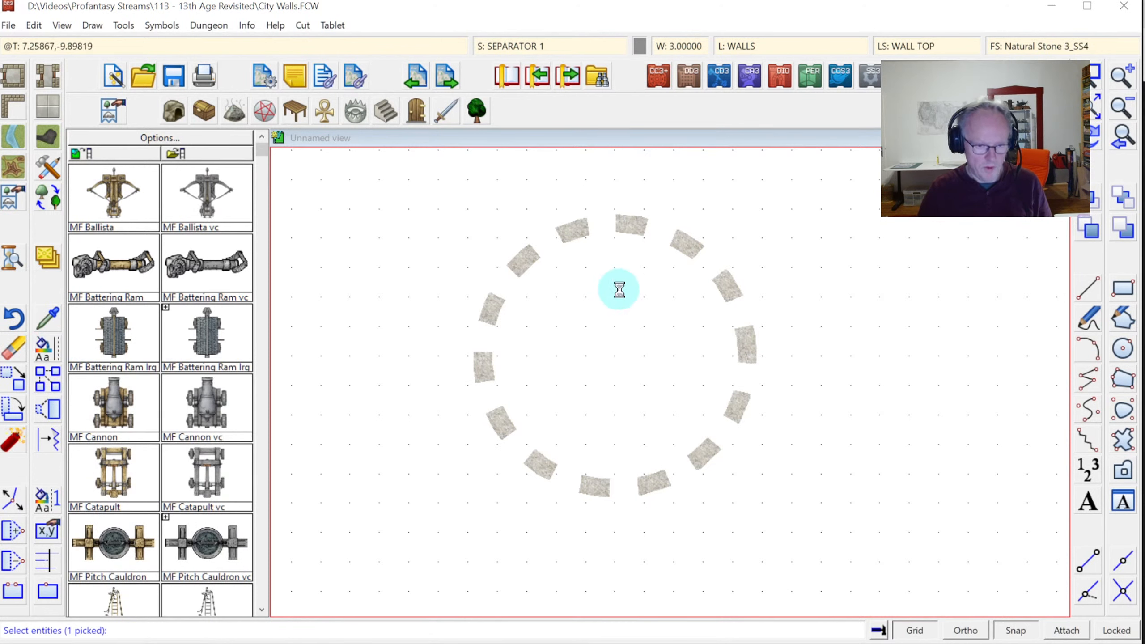
{"action": "left_click", "coordinate": [473, 288]}
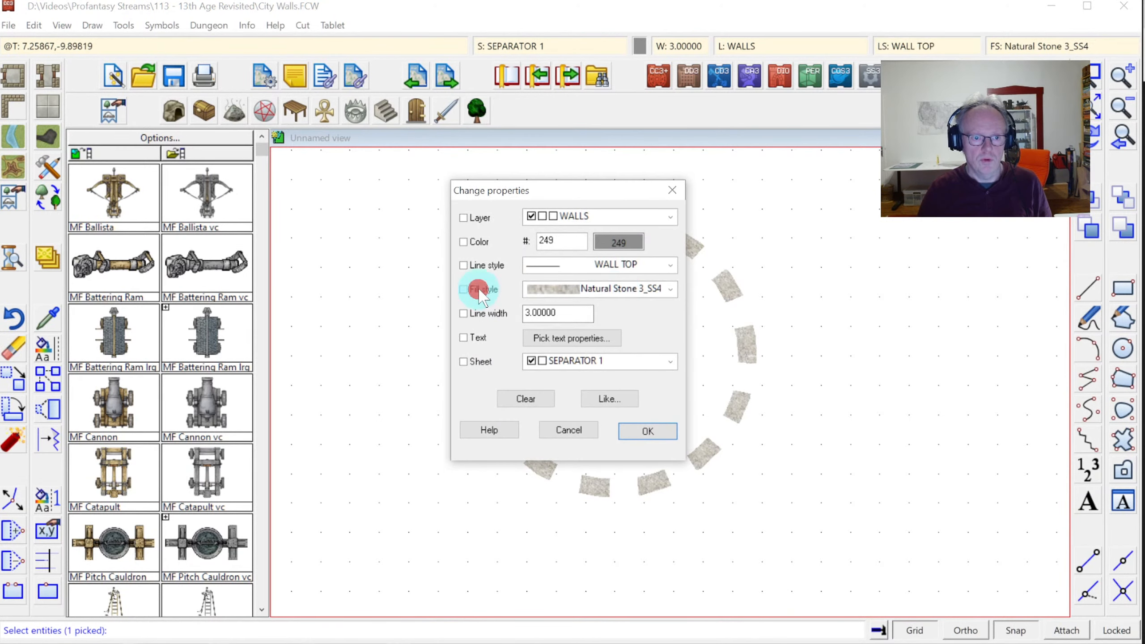
{"action": "left_click", "coordinate": [586, 288]}
{"action": "scroll", "coordinate": [683, 377], "scroll_direction": "up", "scroll_amount": 15}
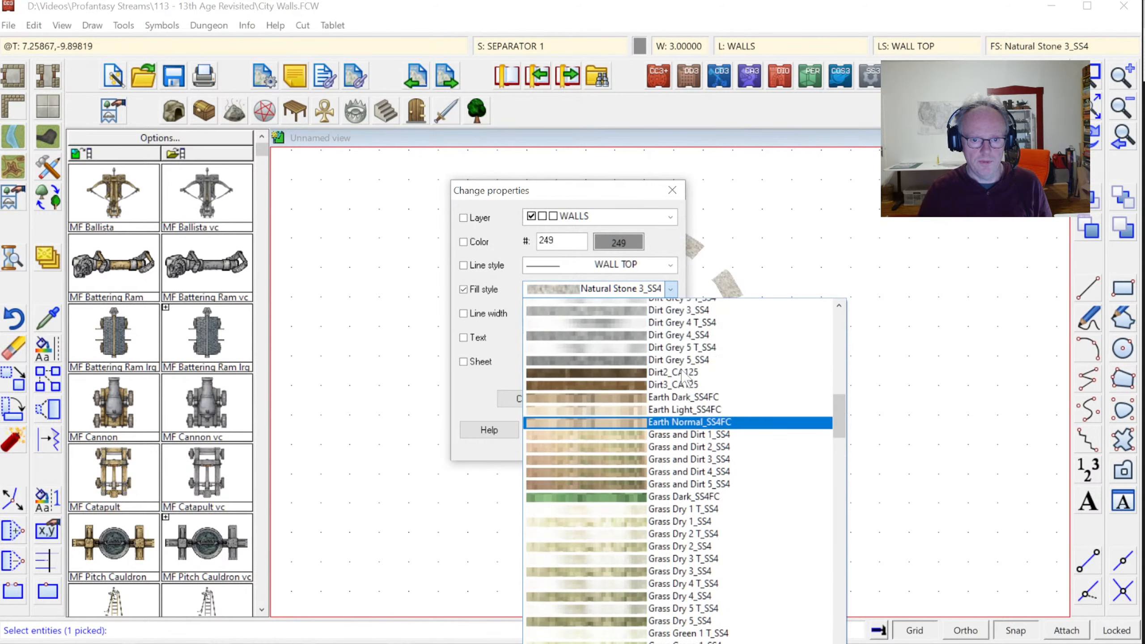
{"action": "scroll", "coordinate": [683, 377], "scroll_direction": "up", "scroll_amount": 10}
{"action": "left_click", "coordinate": [636, 319]}
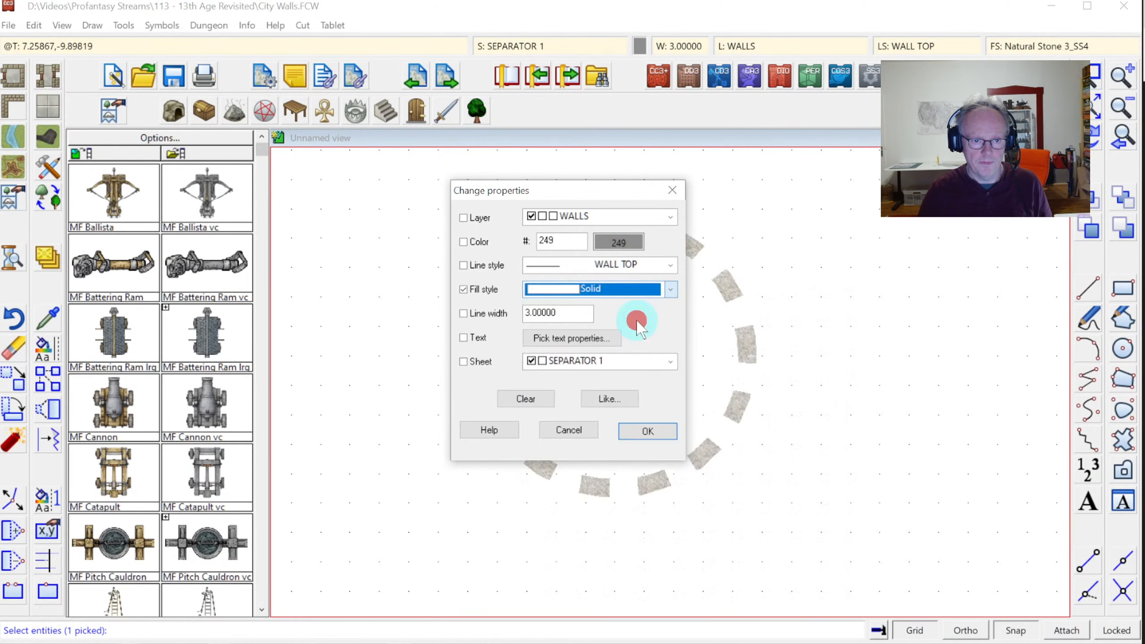
{"action": "left_click", "coordinate": [620, 244]}
{"action": "left_click", "coordinate": [527, 257]}
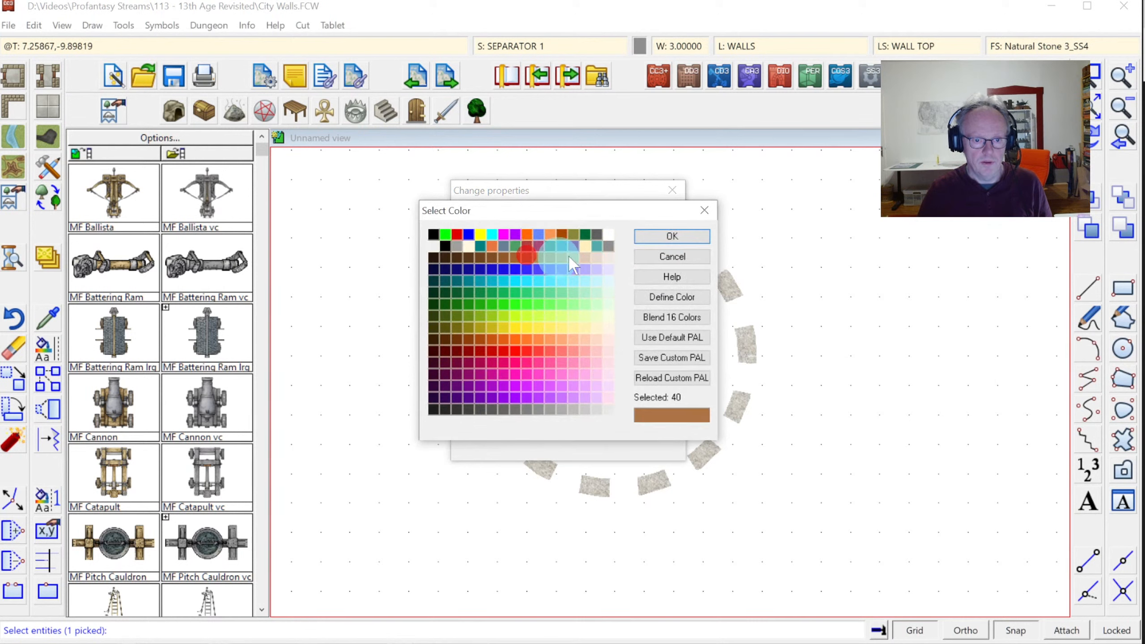
{"action": "left_click", "coordinate": [658, 237]}
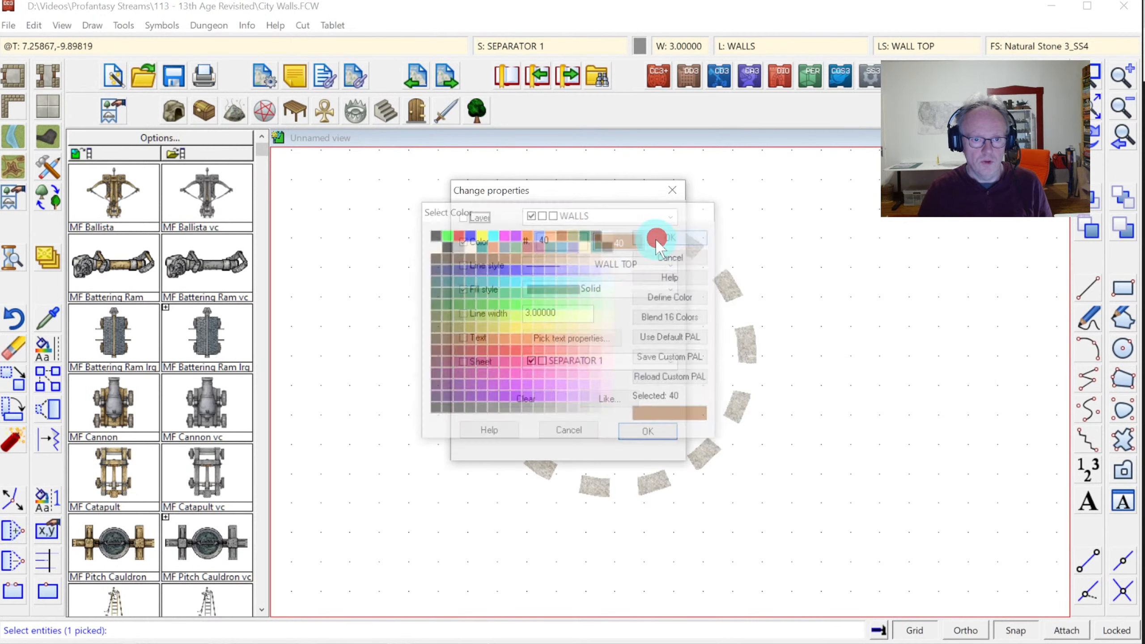
{"action": "left_click", "coordinate": [649, 431]}
{"action": "left_click", "coordinate": [509, 46]}
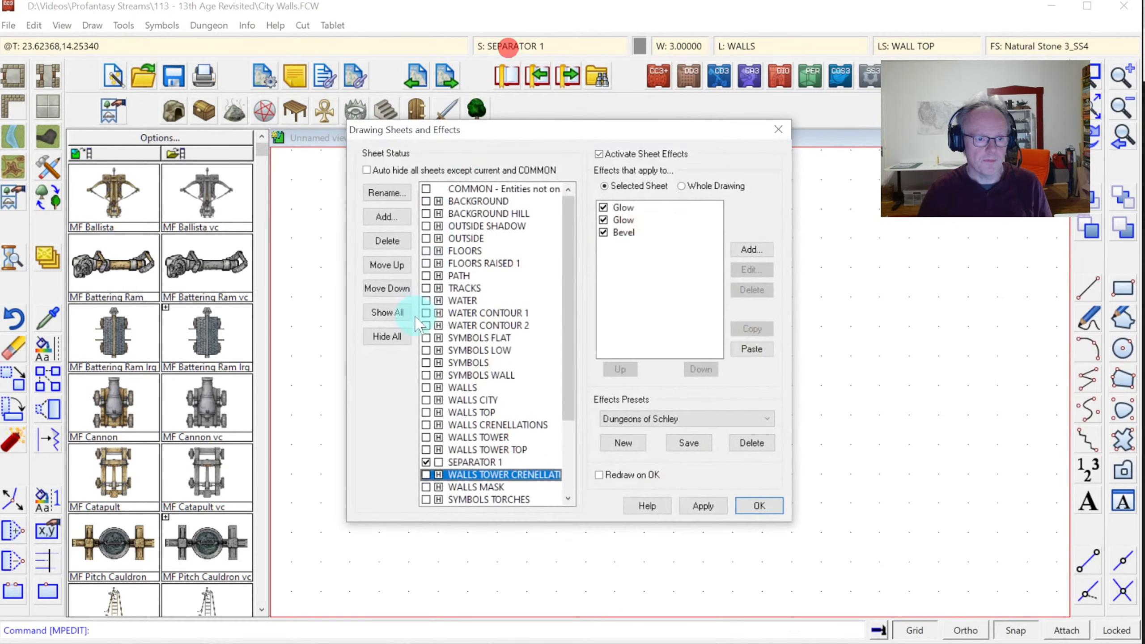
Show all sheets again, then window-zoom in to inspect the round tower
{"action": "left_click", "coordinate": [387, 312]}
{"action": "left_click", "coordinate": [750, 503]}
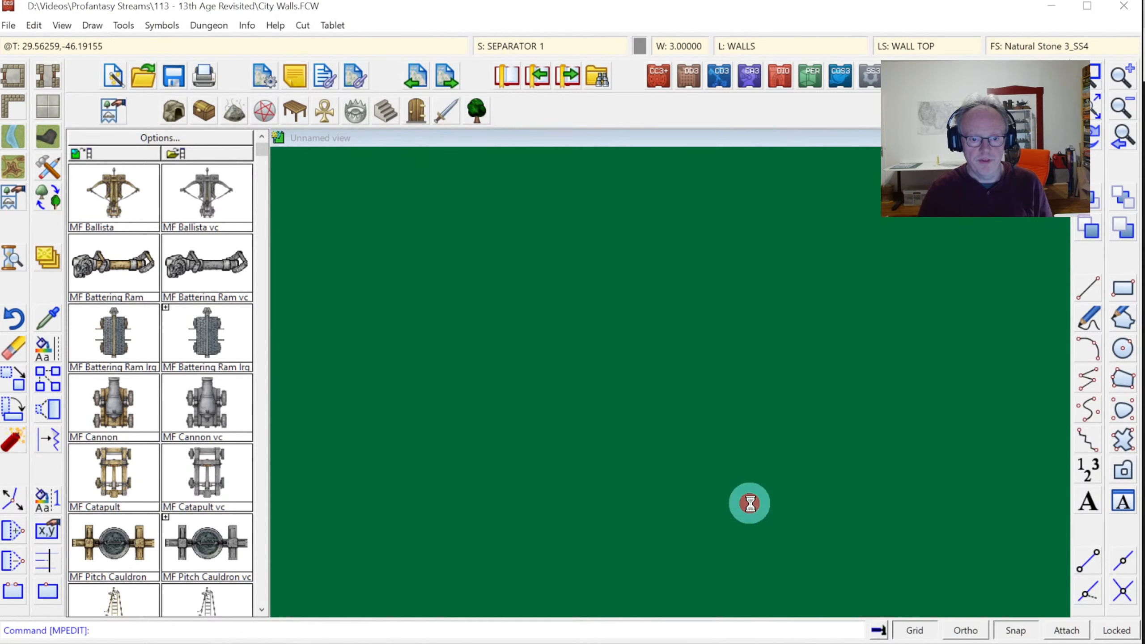
{"action": "left_click", "coordinate": [1091, 72]}
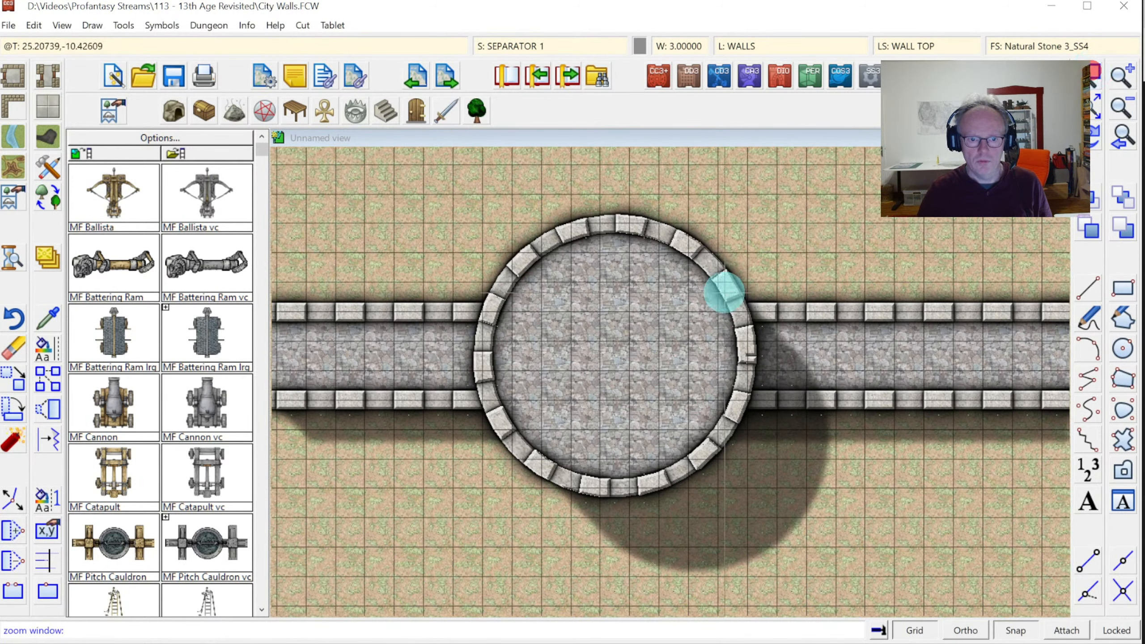
{"action": "left_click", "coordinate": [705, 315]}
{"action": "left_click", "coordinate": [776, 391]}
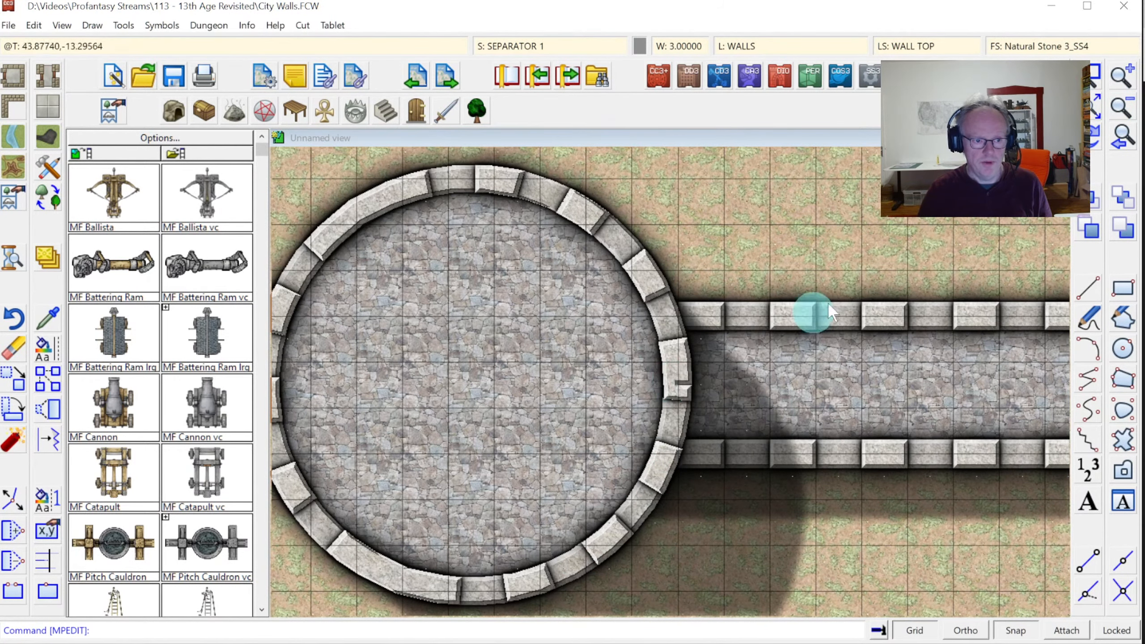
{"action": "key", "text": "Return"}
{"action": "left_click", "coordinate": [633, 358]}
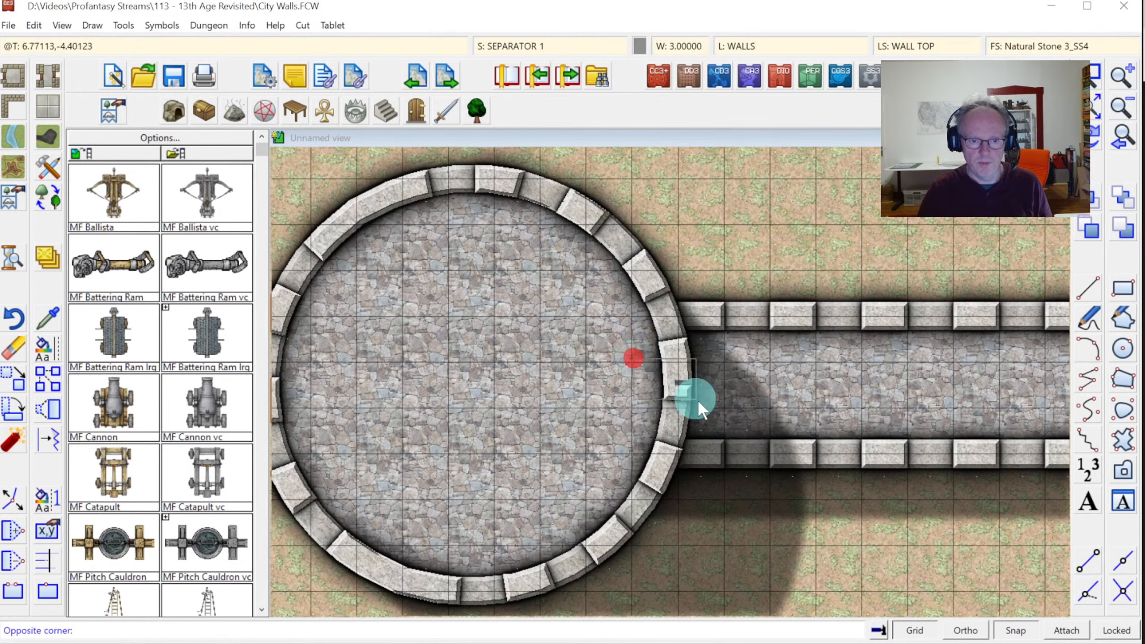
{"action": "left_click", "coordinate": [714, 409]}
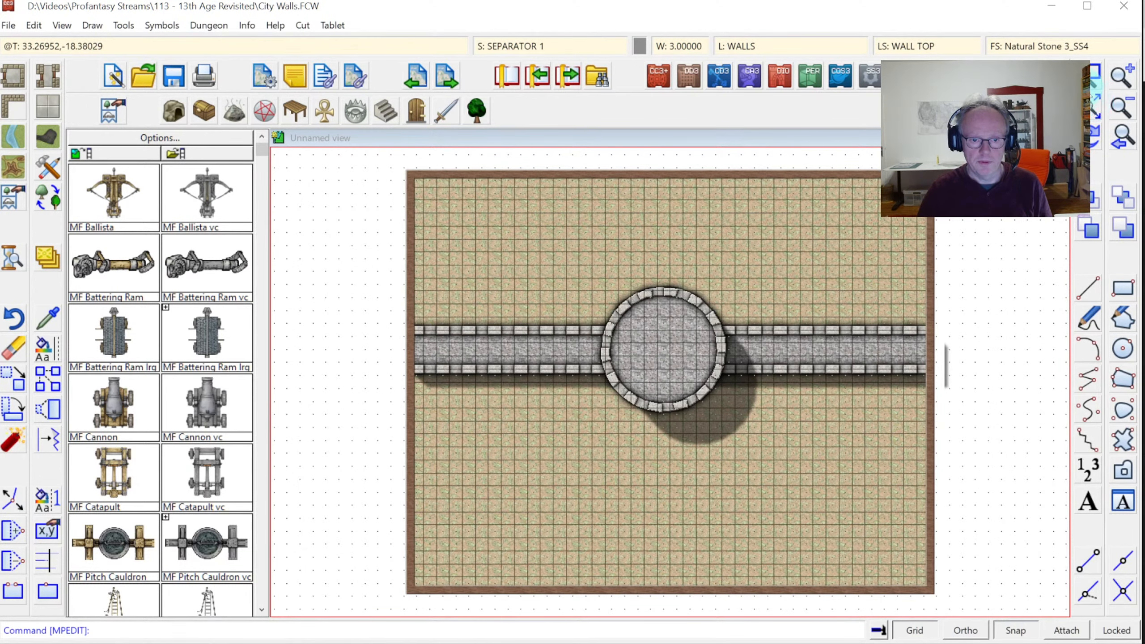
{"action": "left_click", "coordinate": [590, 269]}
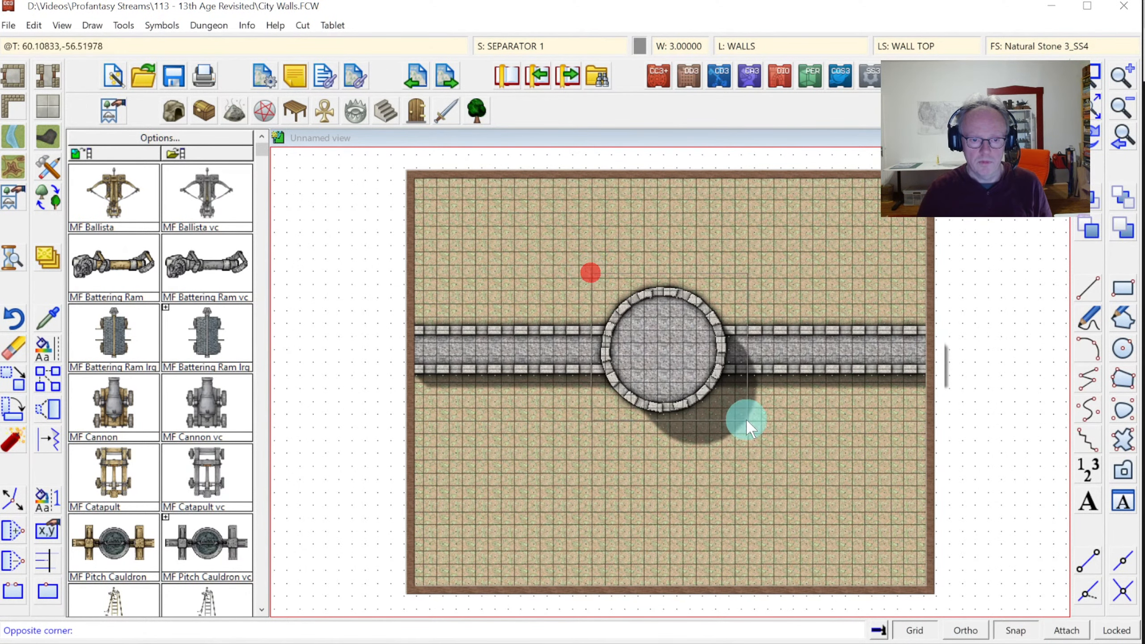
{"action": "left_click", "coordinate": [746, 420]}
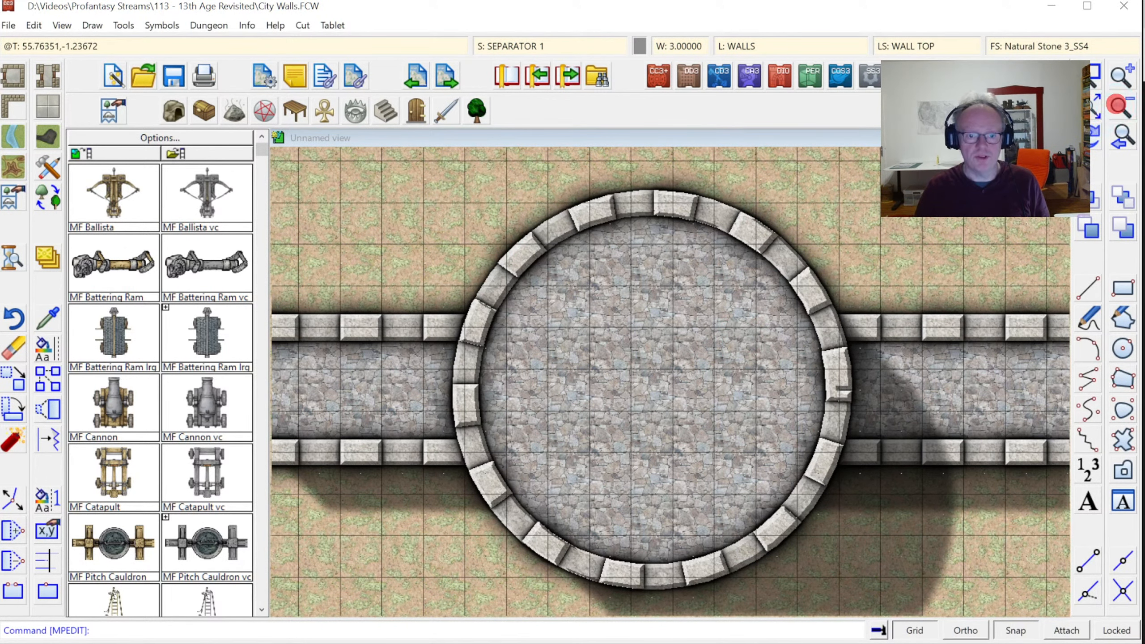
{"action": "left_click", "coordinate": [1121, 105]}
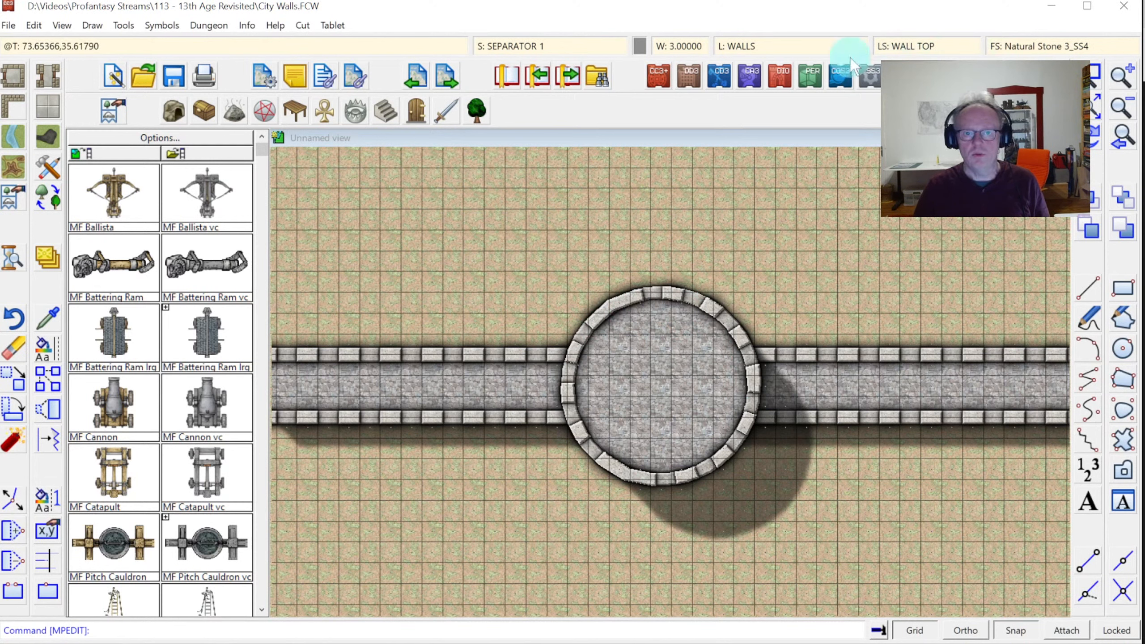
Review the WALL TOP line style, then zoom in on the tower and walls
{"action": "left_click", "coordinate": [907, 46]}
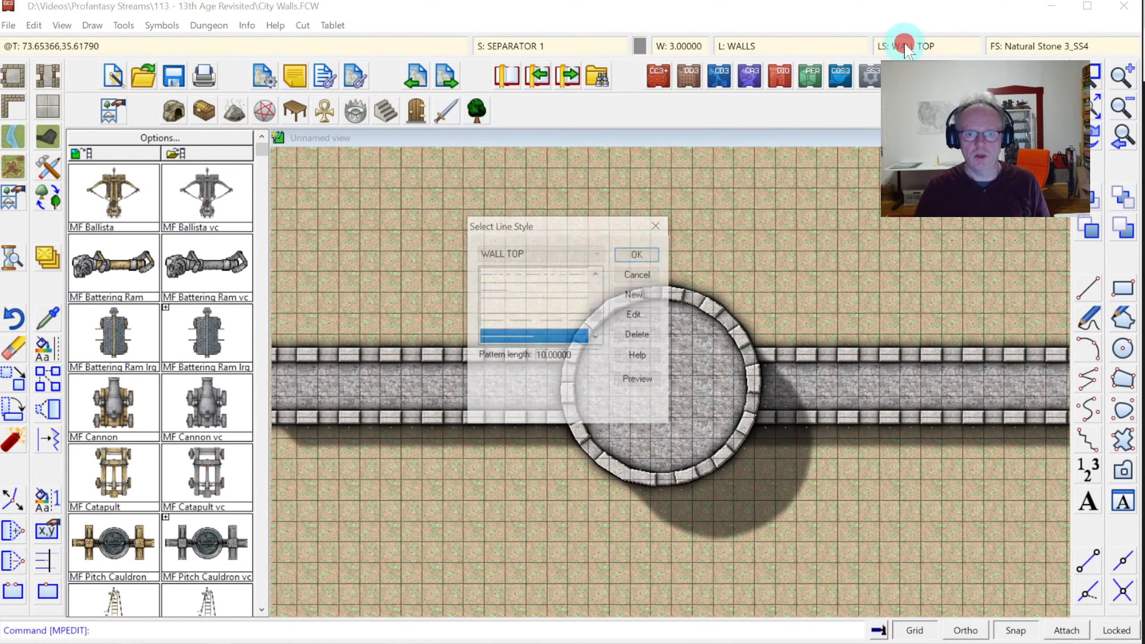
{"action": "left_click", "coordinate": [635, 314]}
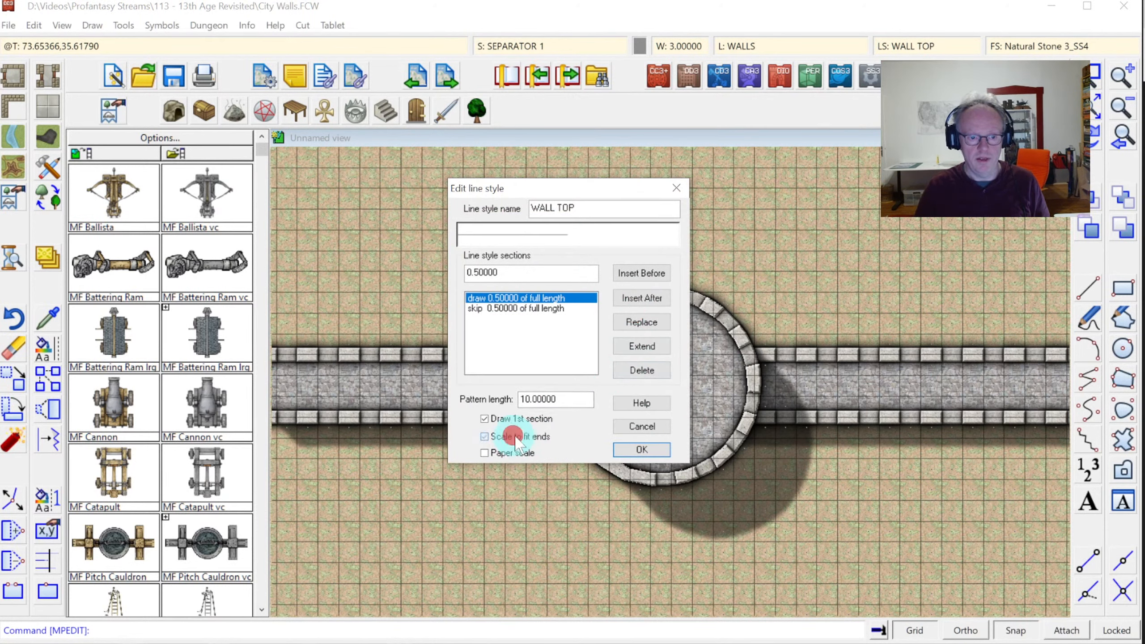
{"action": "left_click", "coordinate": [641, 449]}
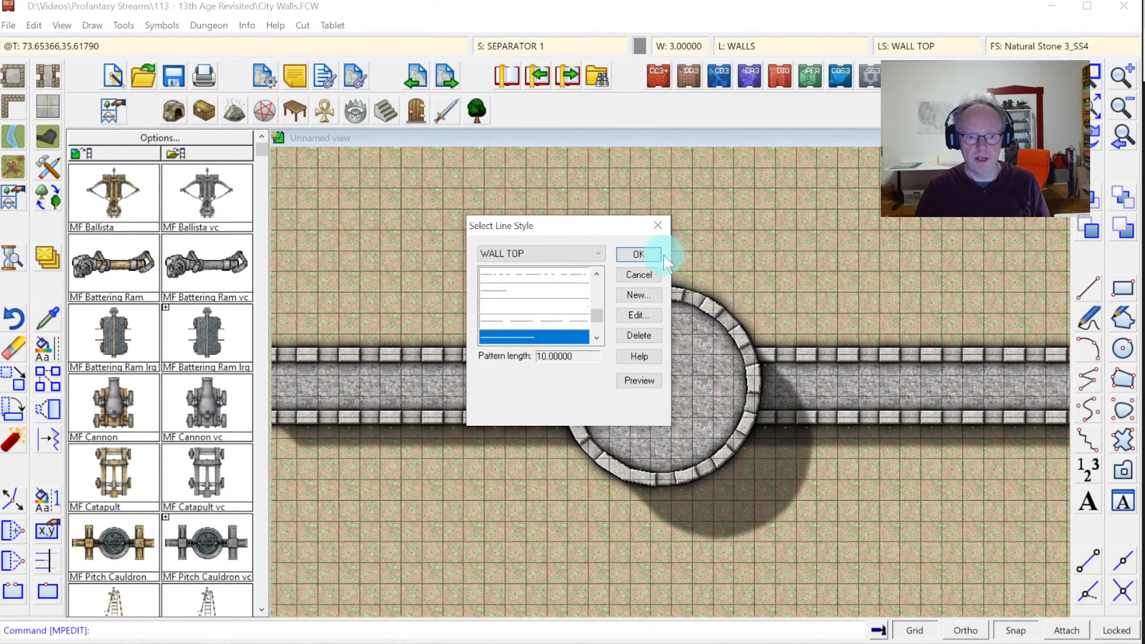
{"action": "left_click", "coordinate": [646, 256]}
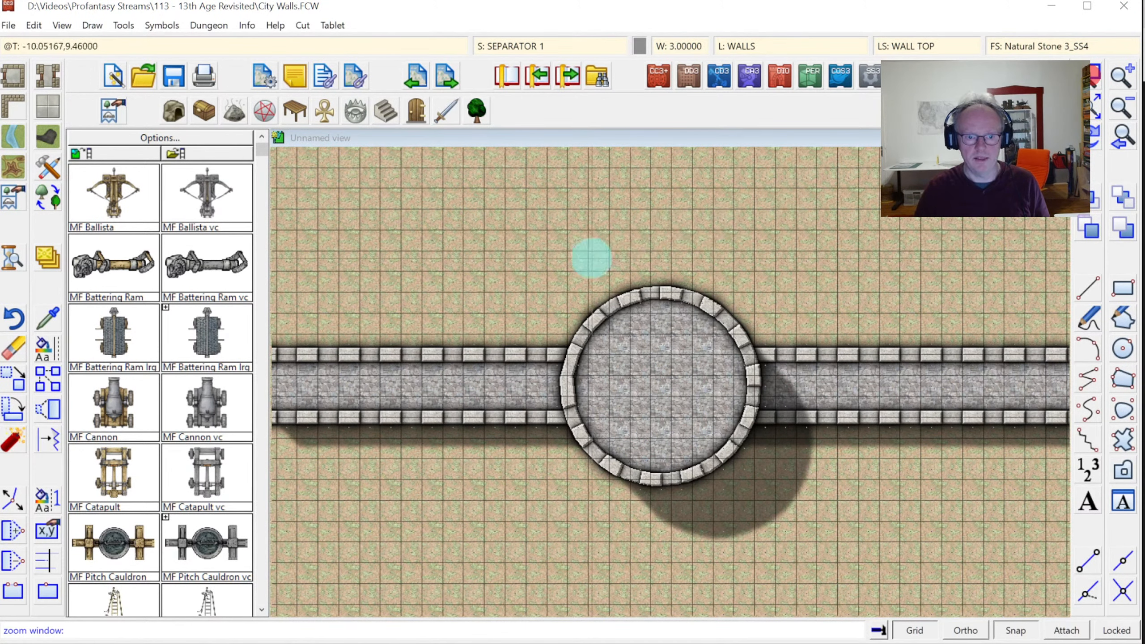
{"action": "left_click", "coordinate": [540, 267]}
{"action": "left_click", "coordinate": [793, 533]}
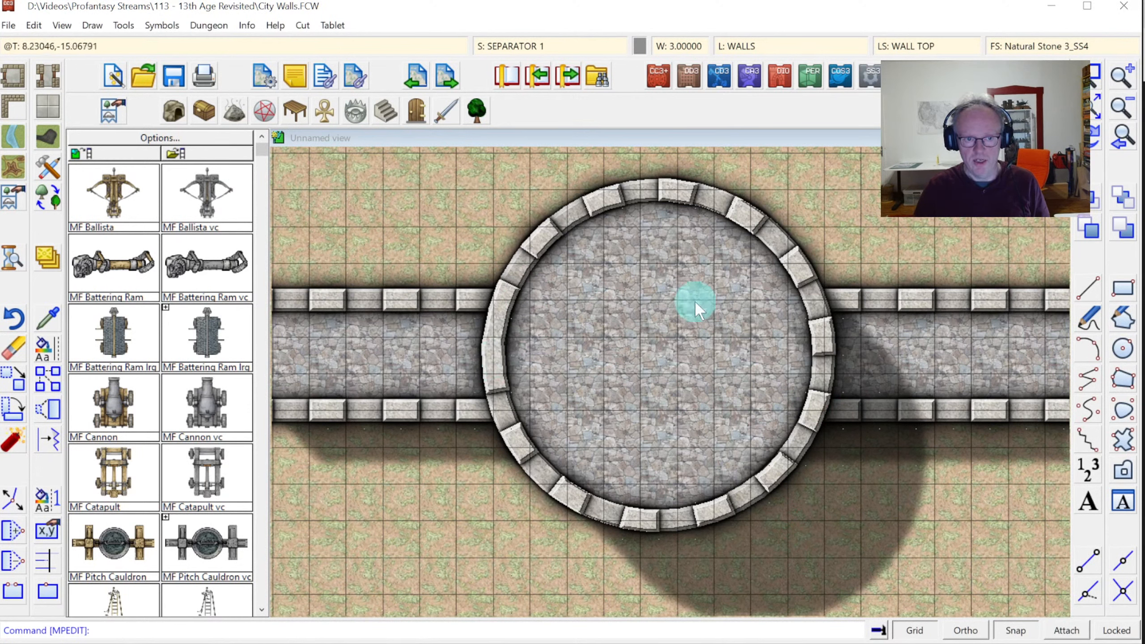
Turn off Scale to fit ends for the WALL TOP line style
{"action": "left_click", "coordinate": [895, 46]}
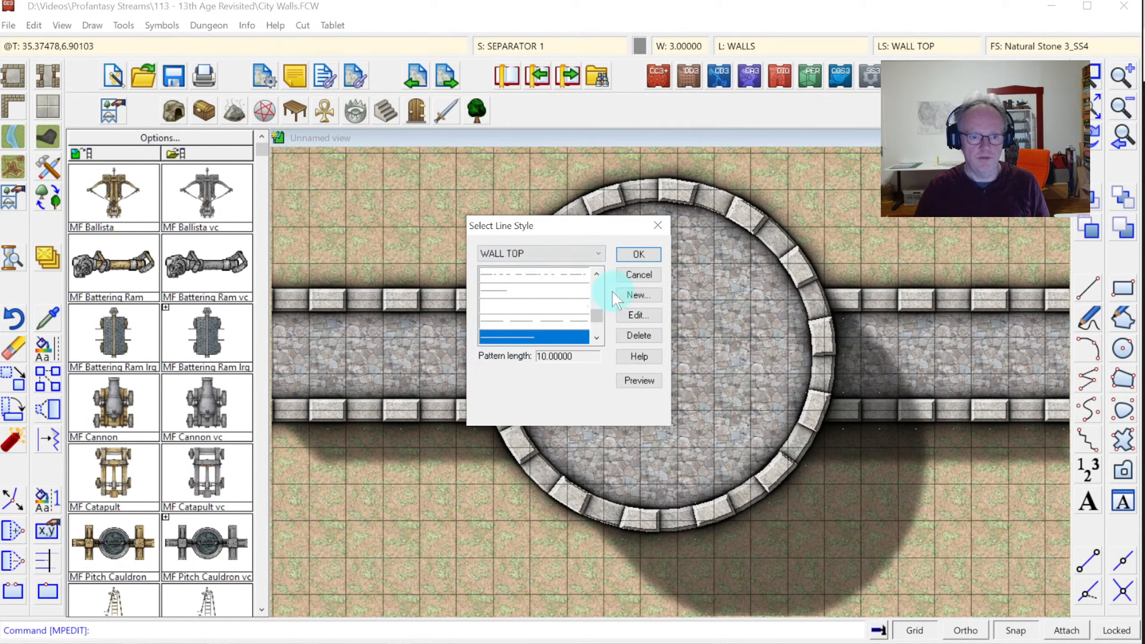
{"action": "left_click", "coordinate": [634, 315]}
{"action": "left_click", "coordinate": [506, 438]}
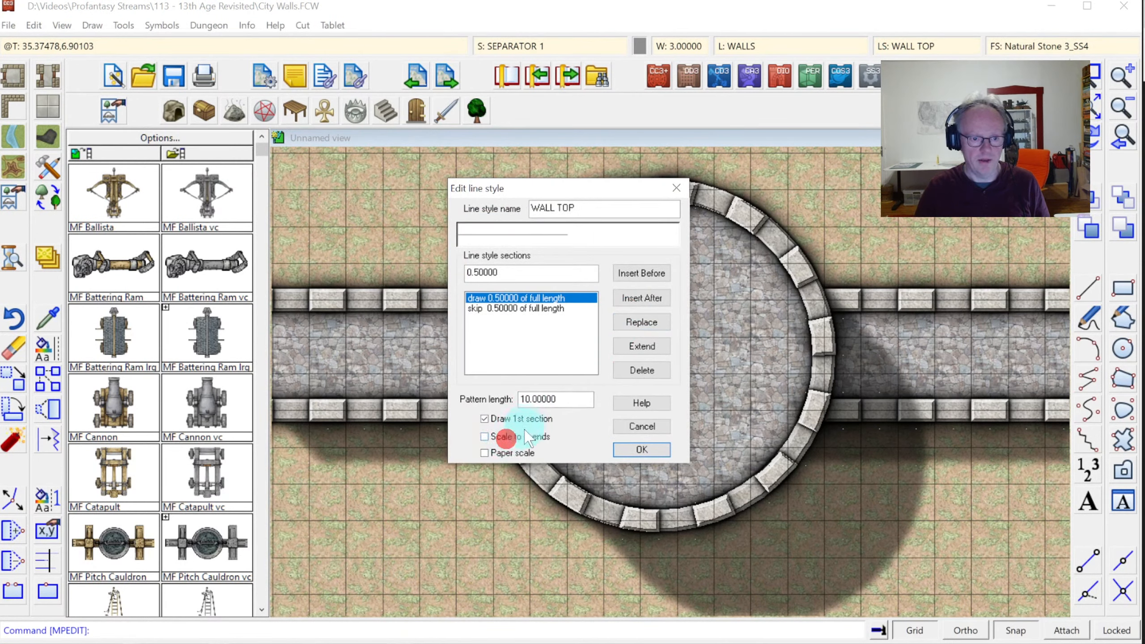
{"action": "left_click", "coordinate": [637, 446]}
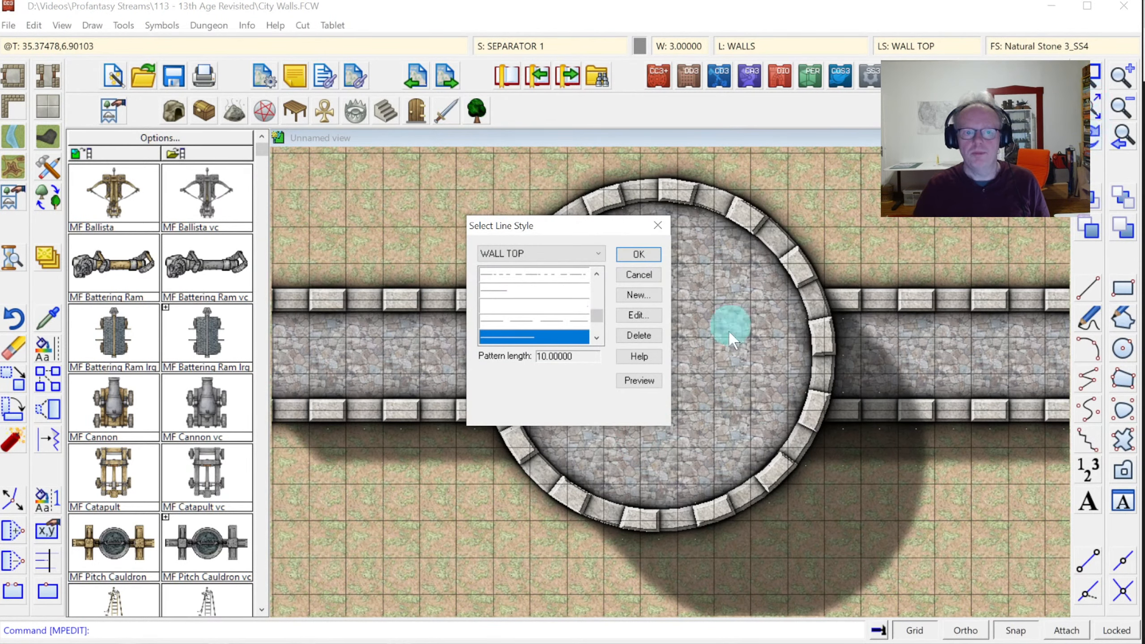
{"action": "left_click", "coordinate": [638, 254]}
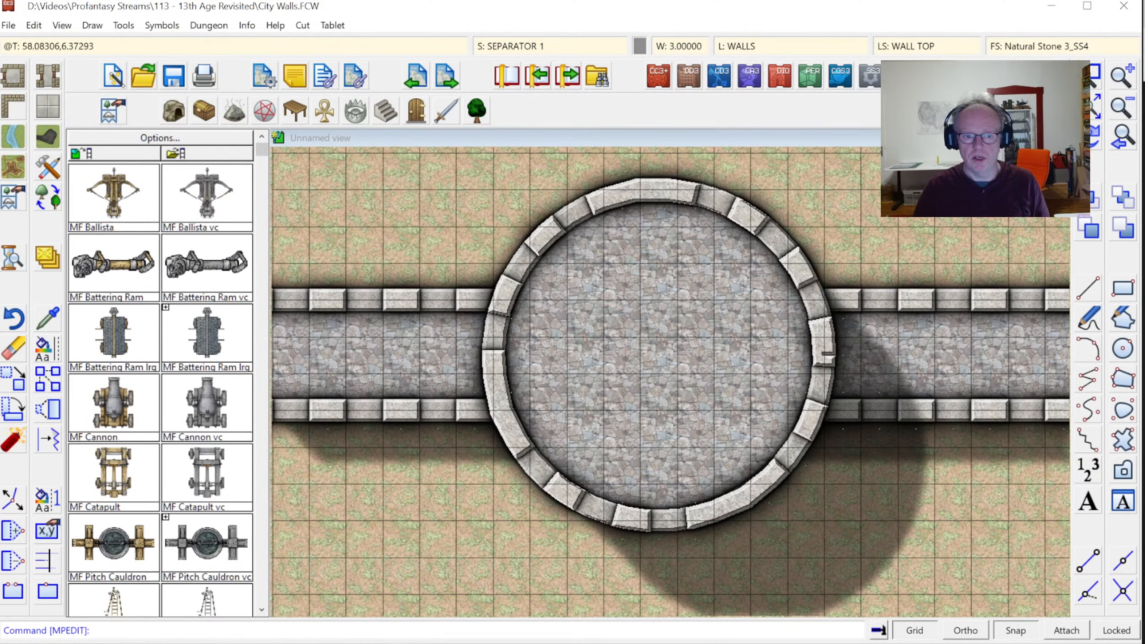
{"action": "left_click", "coordinate": [1113, 111]}
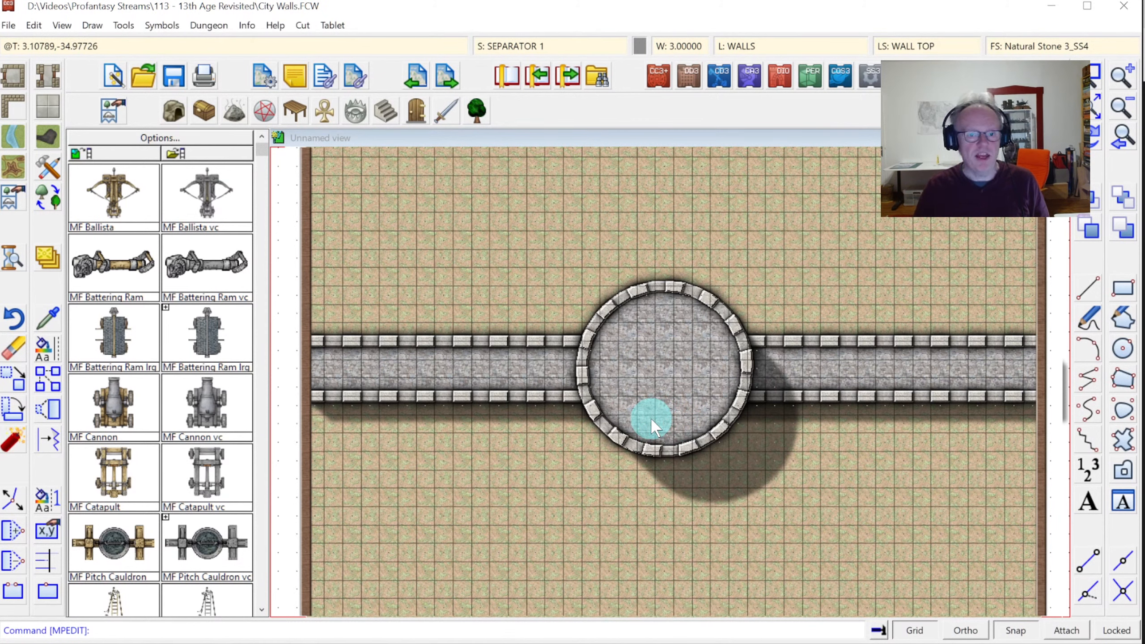
Zoom out, then window-zoom onto the round tower and the east stretch of wall
{"action": "left_click", "coordinate": [1122, 109]}
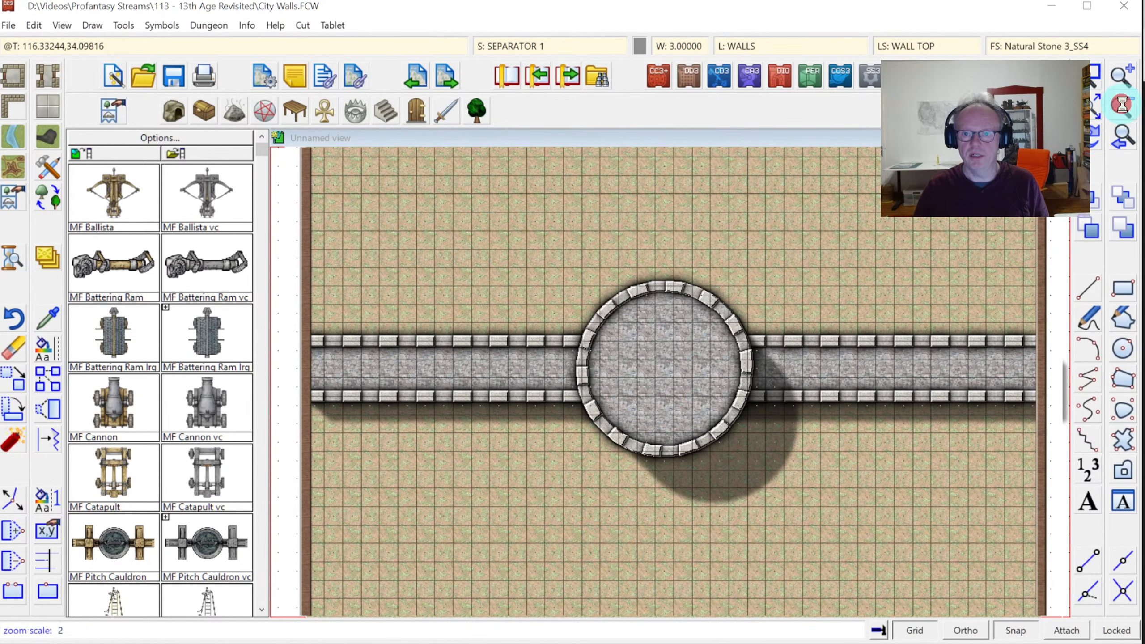
{"action": "left_click", "coordinate": [1092, 77]}
{"action": "left_click", "coordinate": [620, 310]}
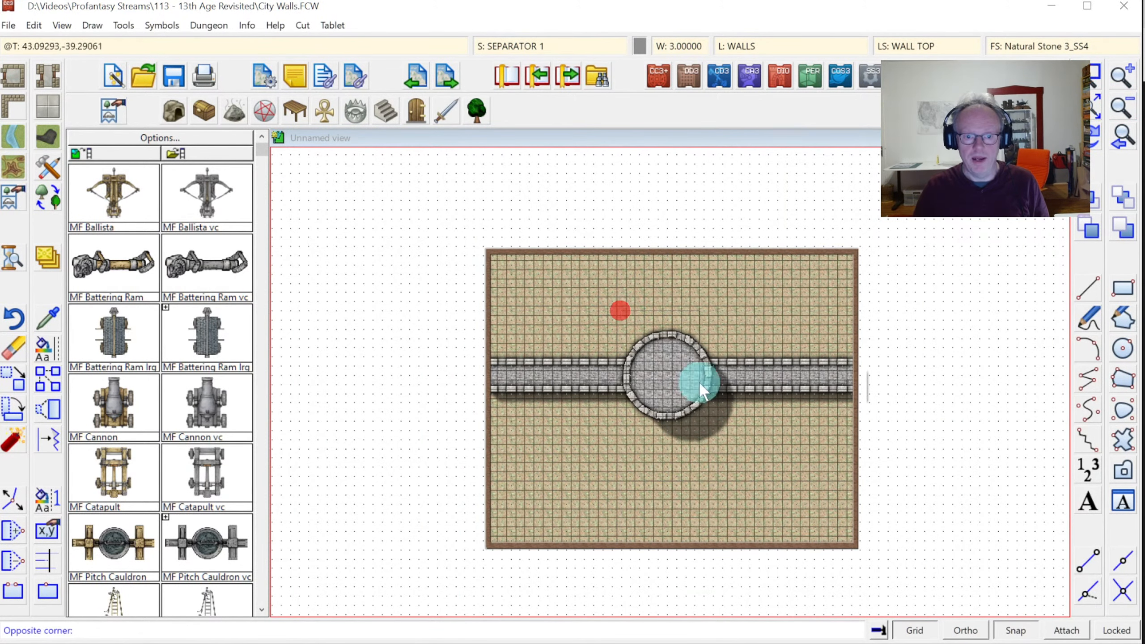
{"action": "left_click", "coordinate": [872, 456]}
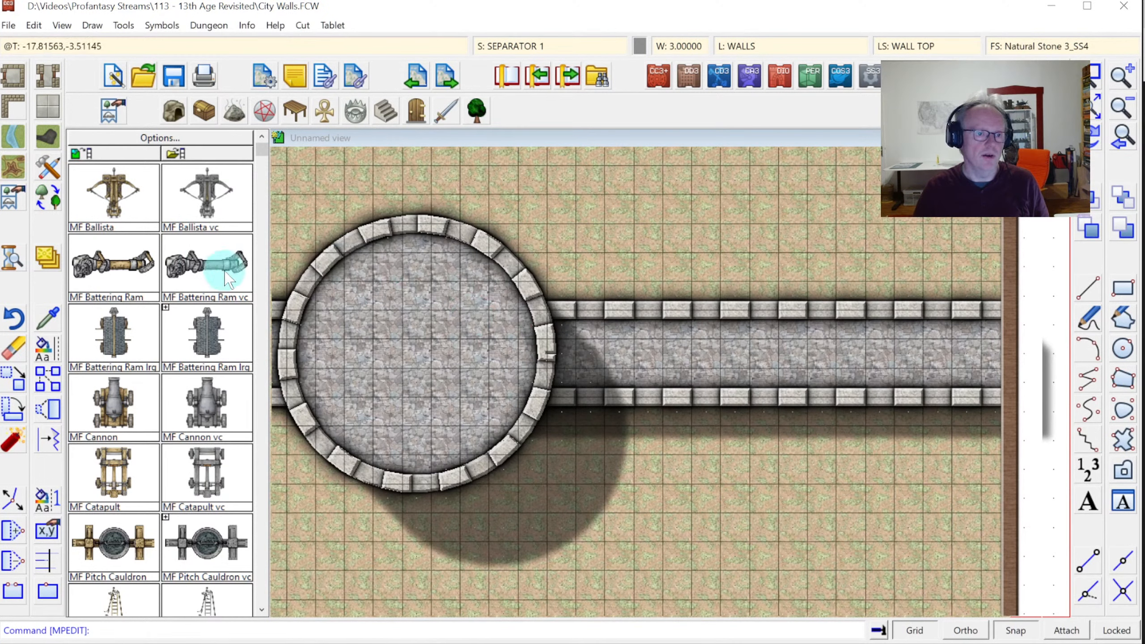
Copy the round tower from its centre to a spot further east on the wall
{"action": "left_click", "coordinate": [50, 384]}
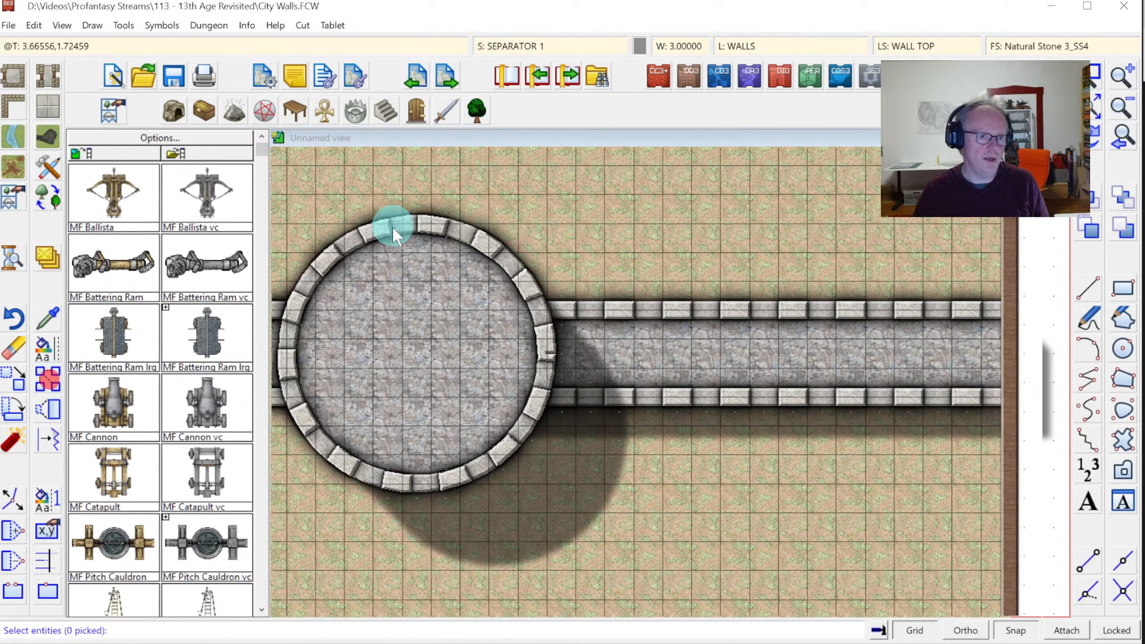
{"action": "left_click", "coordinate": [356, 238]}
{"action": "right_click", "coordinate": [370, 244]}
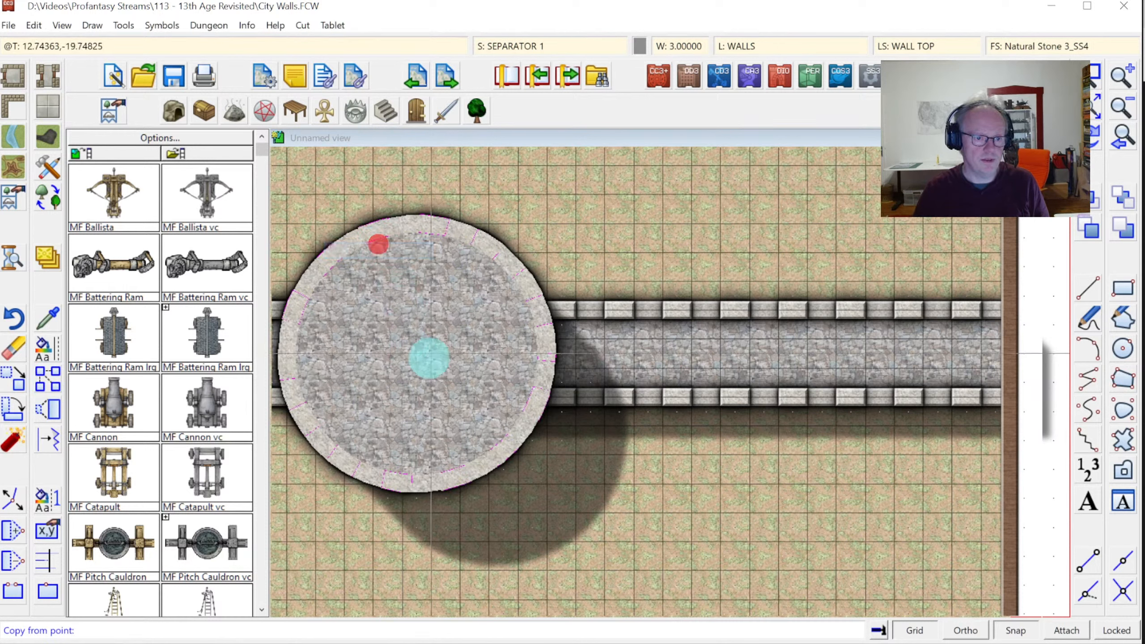
{"action": "left_click", "coordinate": [413, 358]}
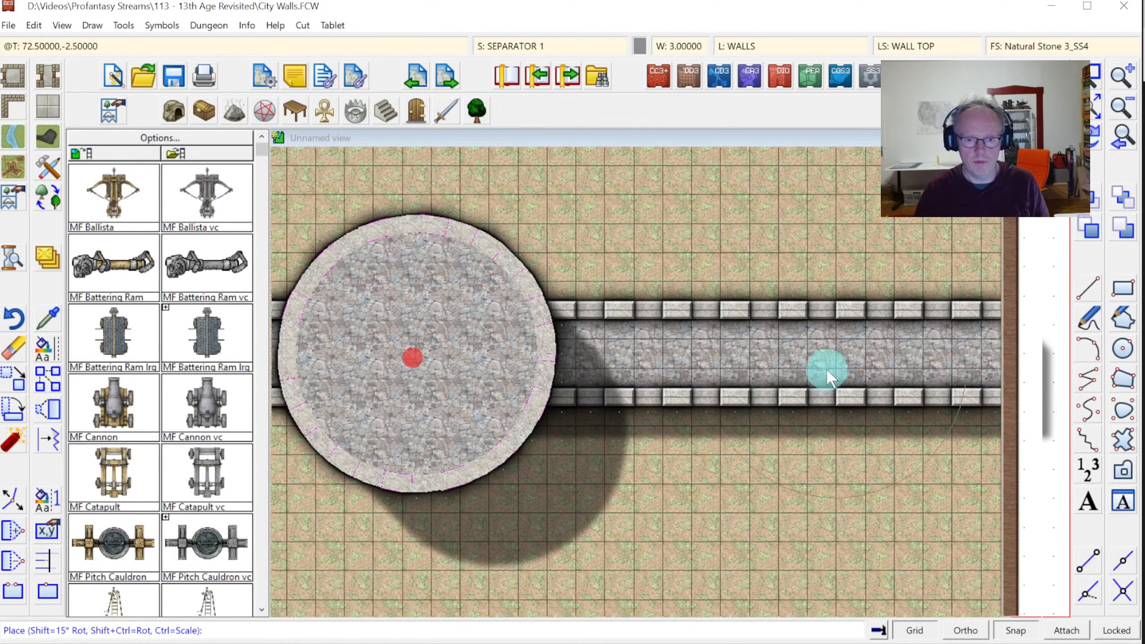
{"action": "left_click", "coordinate": [820, 356]}
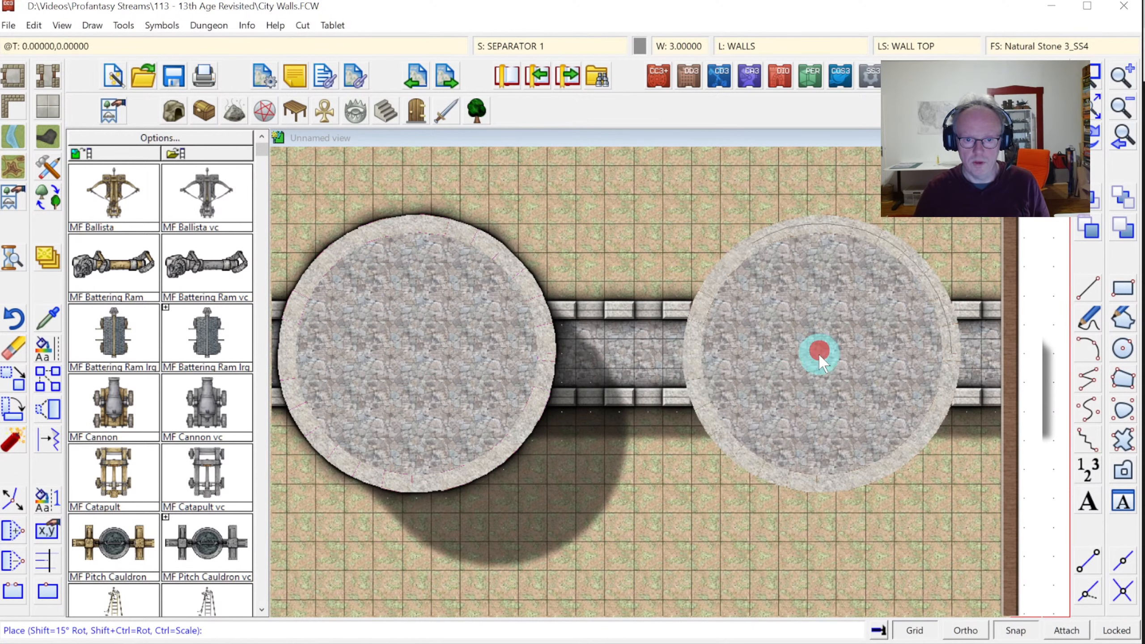
{"action": "right_click", "coordinate": [712, 361]}
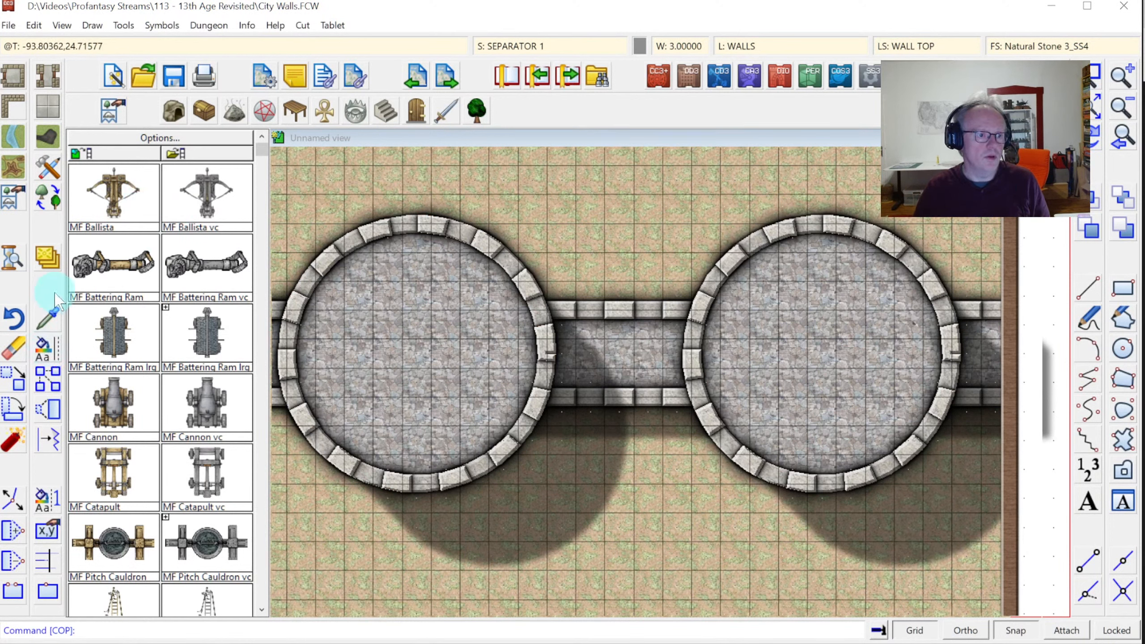
{"action": "right_click", "coordinate": [45, 267]}
{"action": "left_click", "coordinate": [512, 45]}
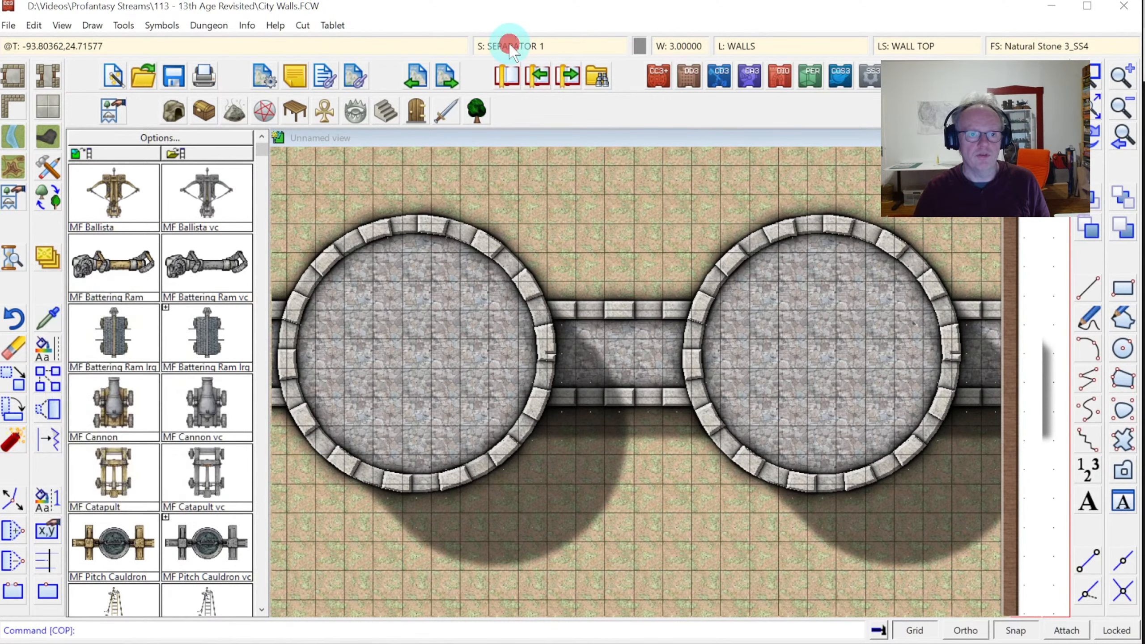
Make WALLS TOWER TOP current, hide all sheets, then reshow WALLS TOWER, WALLS TOWER CRENELLATIONS and SEPARATOR 1
{"action": "key", "text": "Escape"}
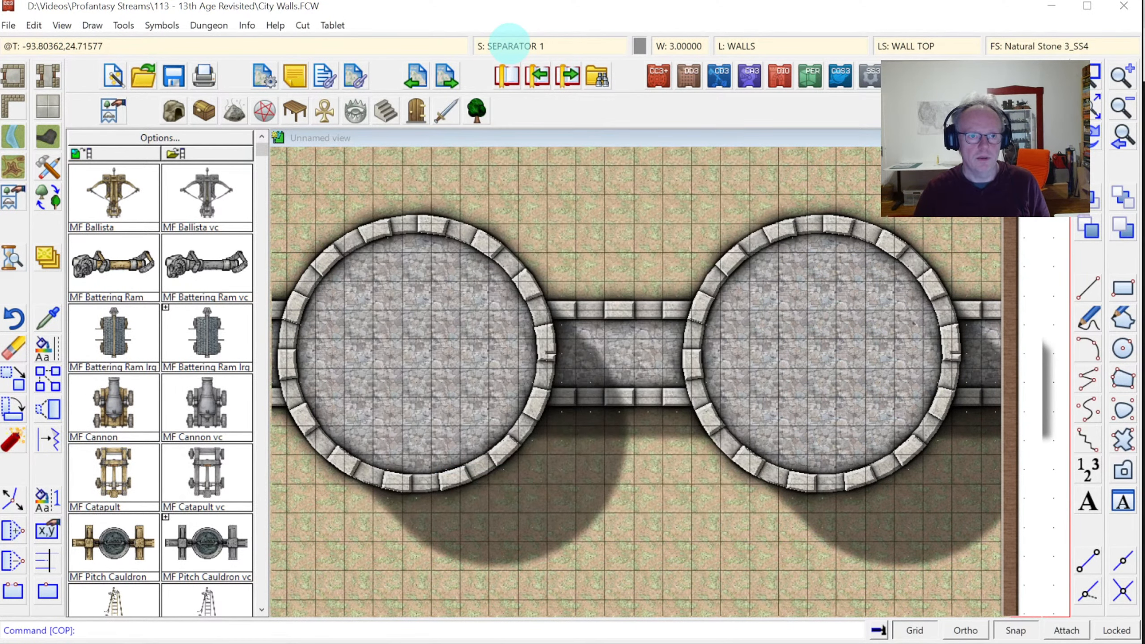
{"action": "left_click", "coordinate": [506, 42]}
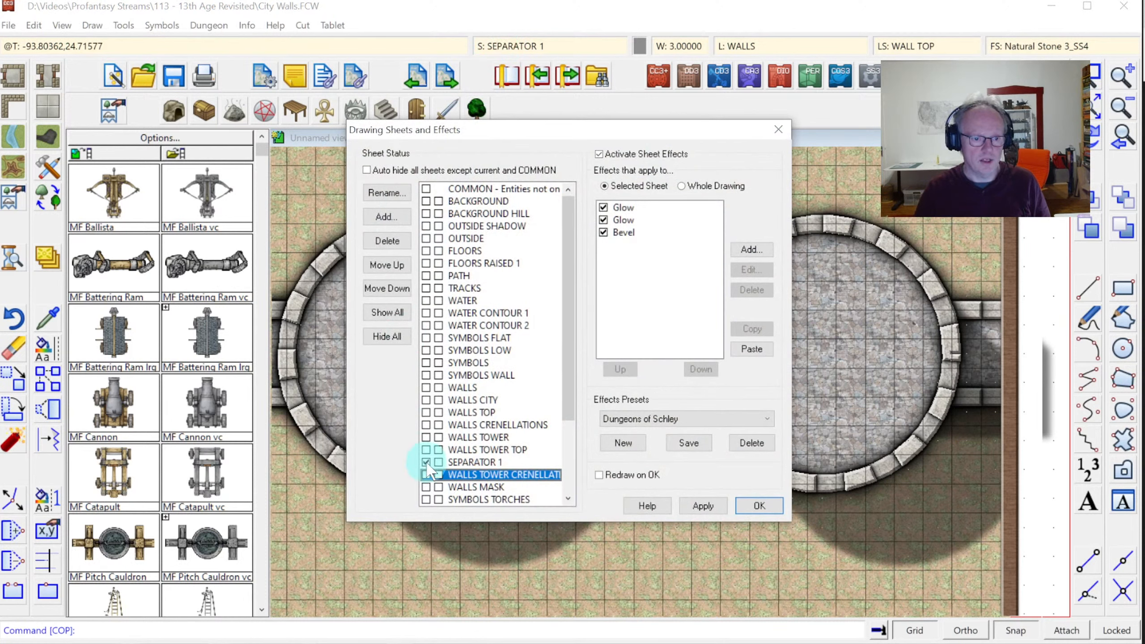
{"action": "left_click", "coordinate": [425, 449]}
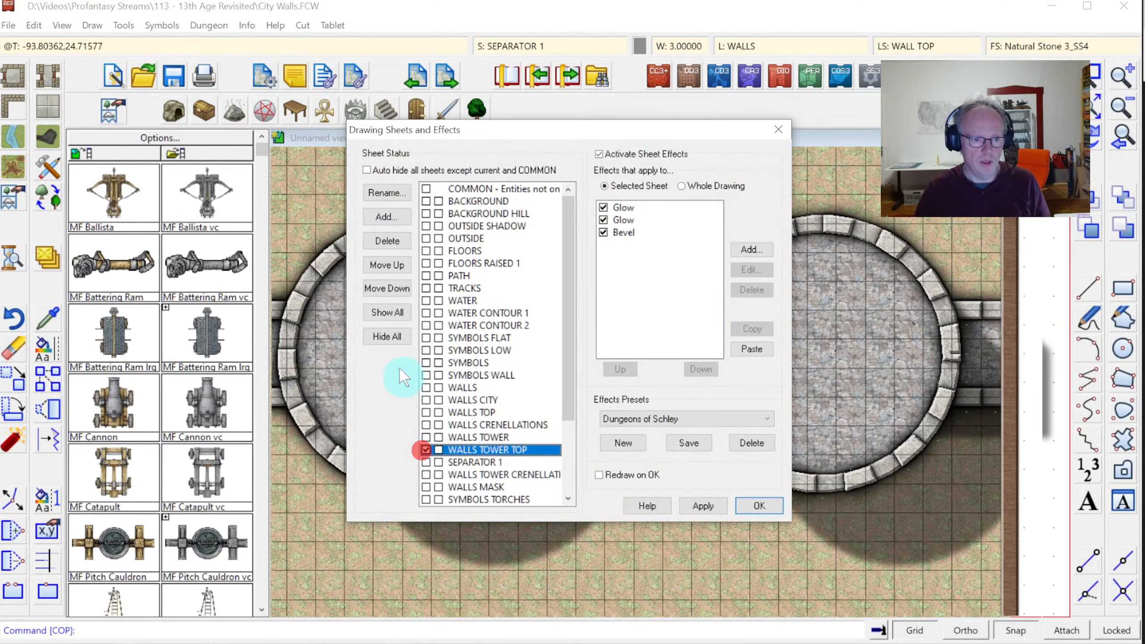
{"action": "left_click", "coordinate": [399, 338]}
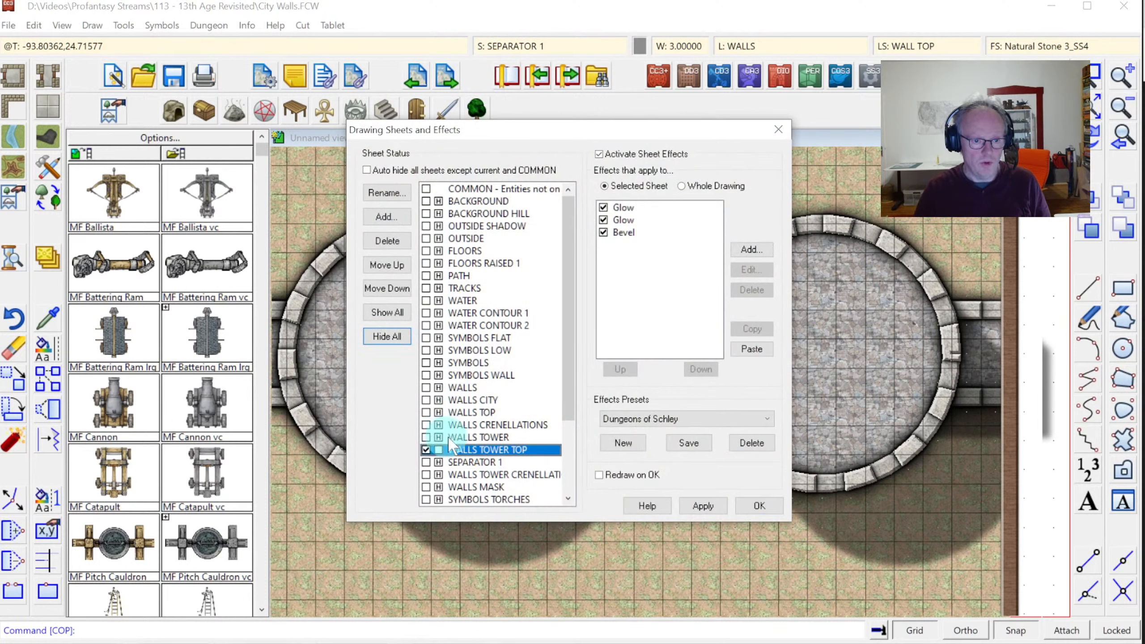
{"action": "left_click", "coordinate": [438, 438]}
{"action": "left_click", "coordinate": [439, 475]}
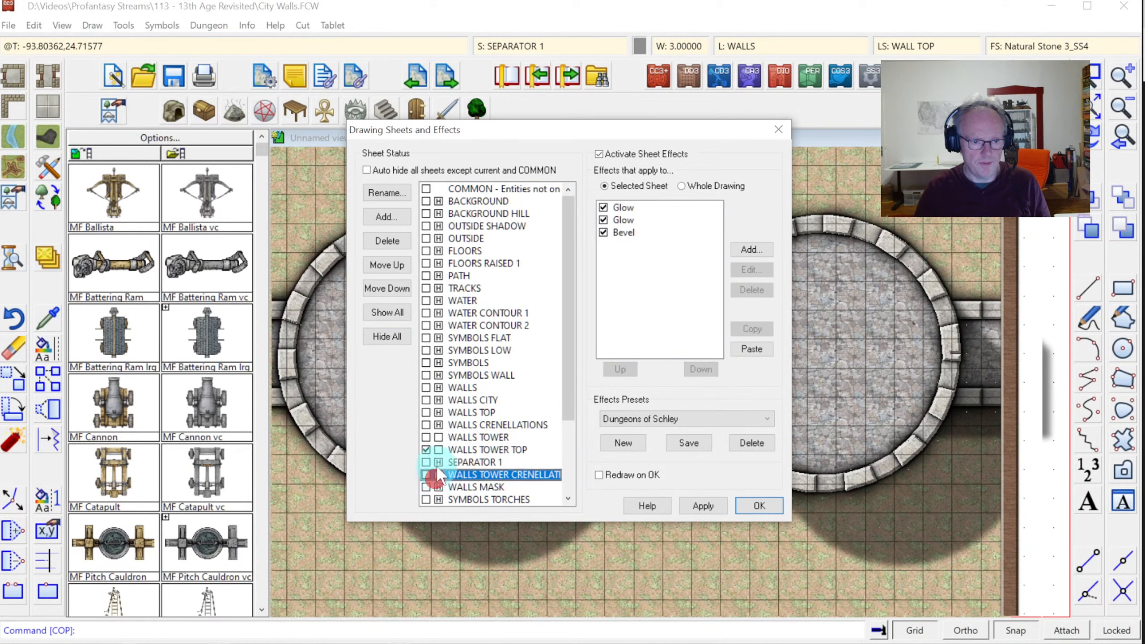
{"action": "left_click", "coordinate": [438, 462]}
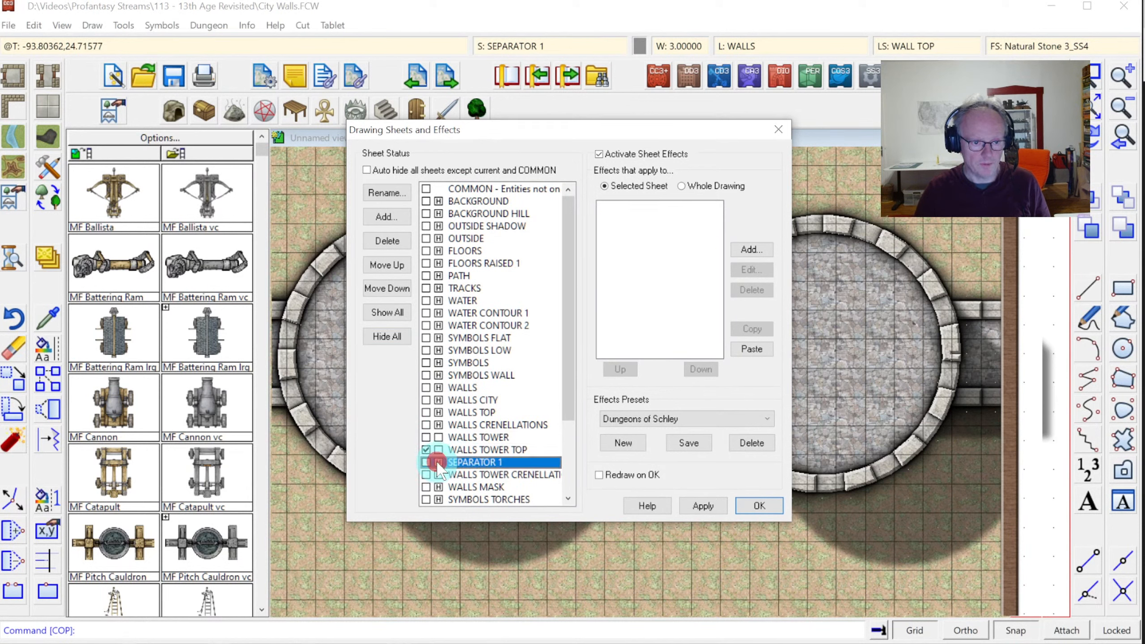
{"action": "left_click", "coordinate": [439, 462]}
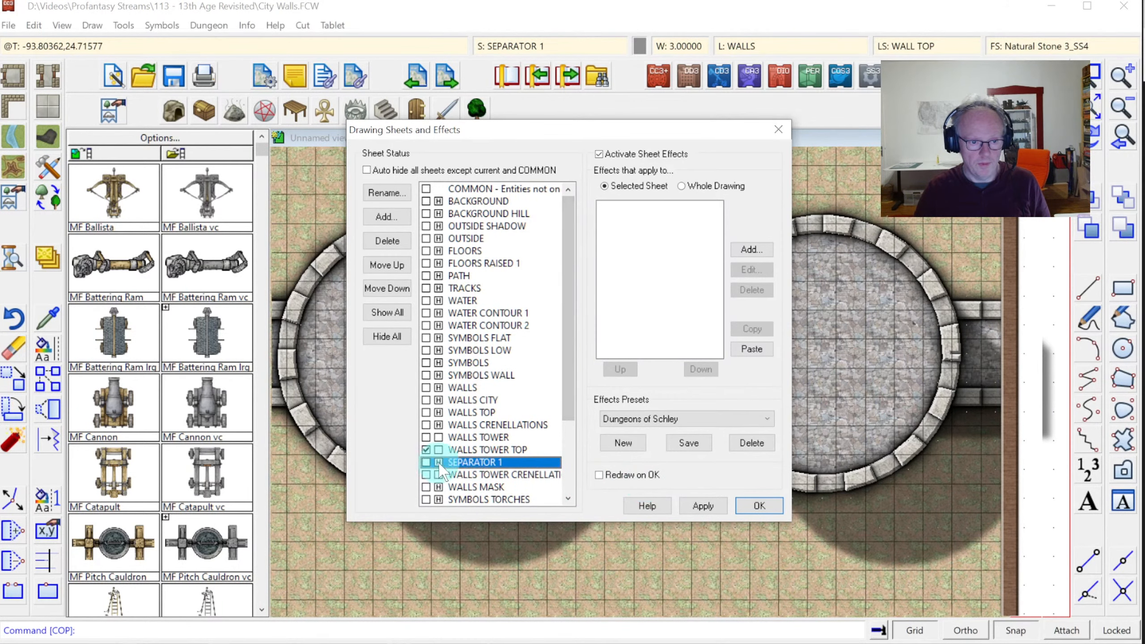
{"action": "left_click", "coordinate": [439, 462]}
{"action": "left_click", "coordinate": [759, 505]}
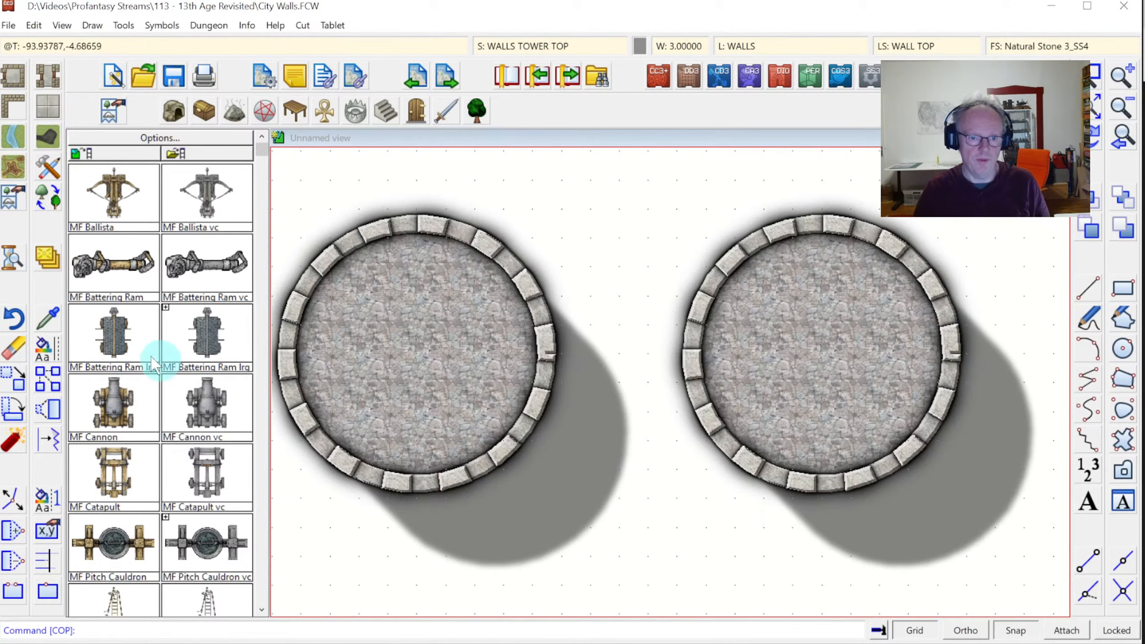
For Move to Sheet, pick Stone Paving fill objects, excluding the left tower's floor
{"action": "right_click", "coordinate": [48, 263]}
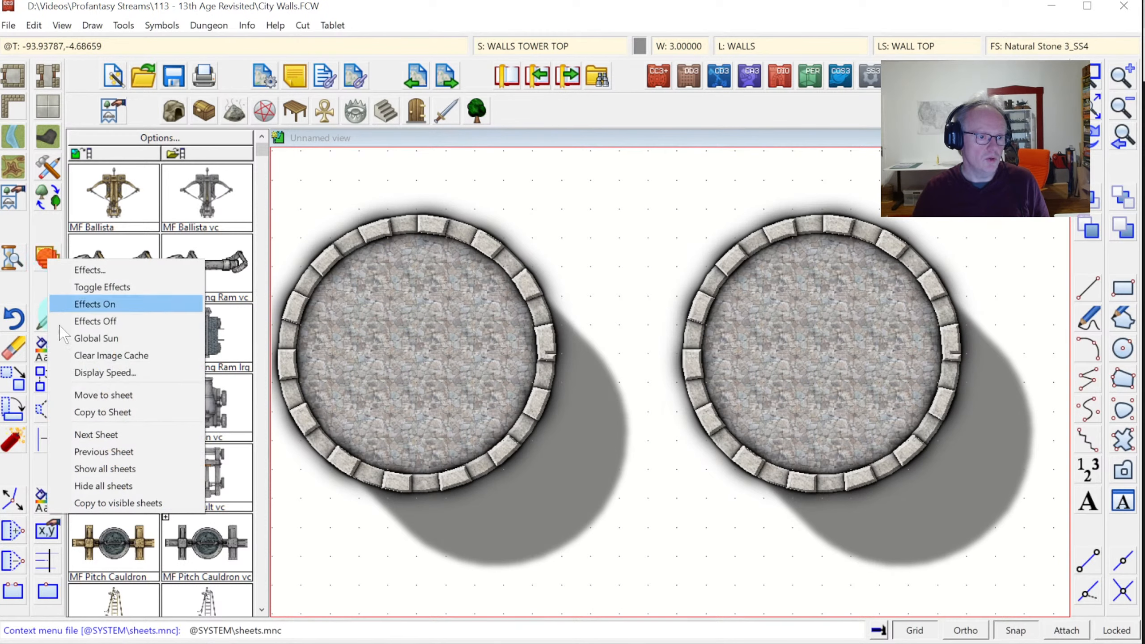
{"action": "left_click", "coordinate": [84, 398]}
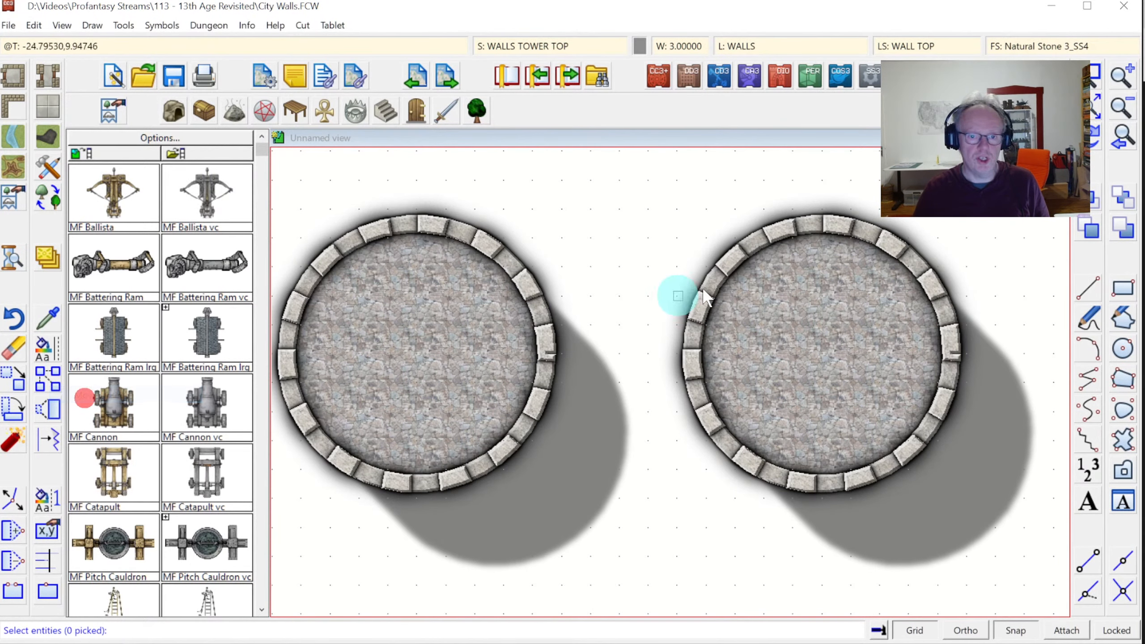
{"action": "right_click", "coordinate": [809, 222]}
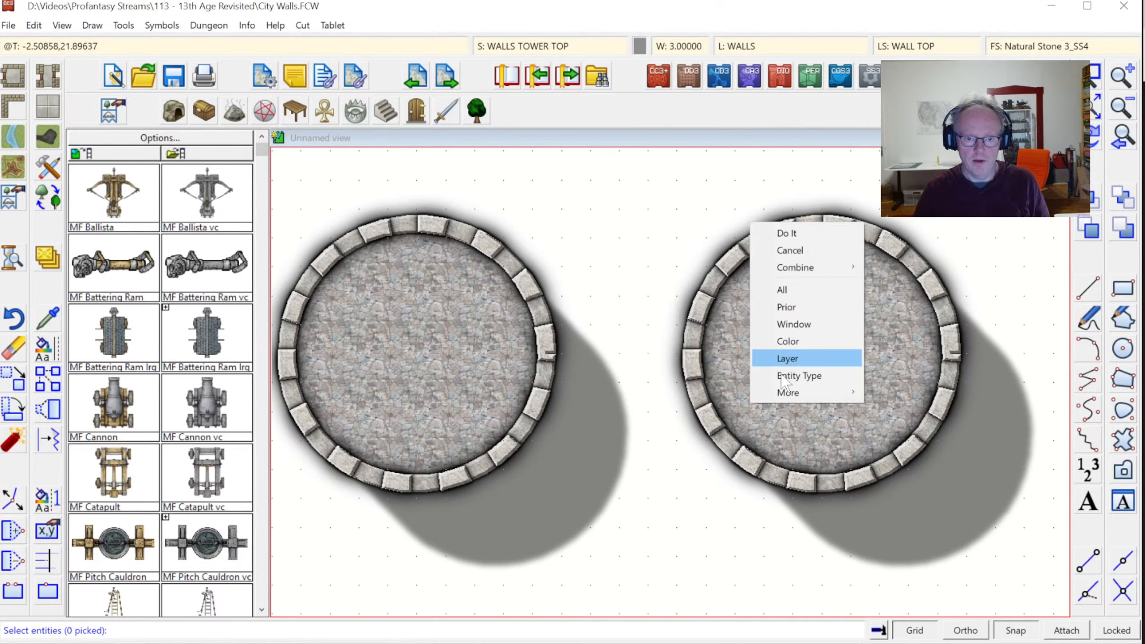
{"action": "left_click", "coordinate": [783, 392]}
{"action": "left_click", "coordinate": [898, 409]}
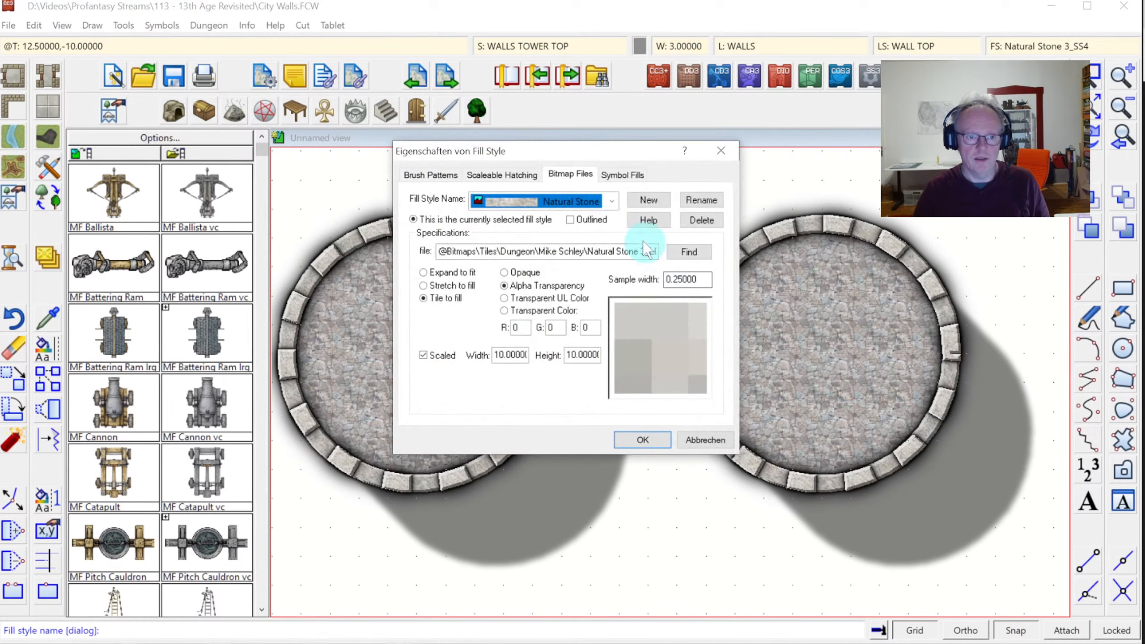
{"action": "left_click", "coordinate": [612, 202]}
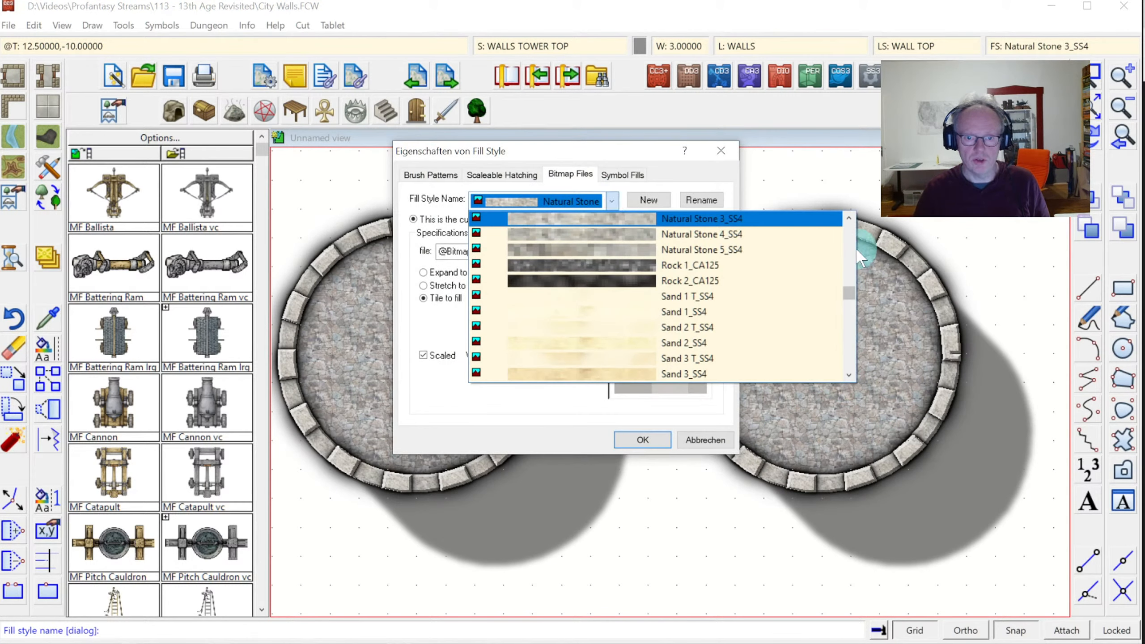
{"action": "left_click_drag", "start_coordinate": [849, 294], "coordinate": [849, 328]}
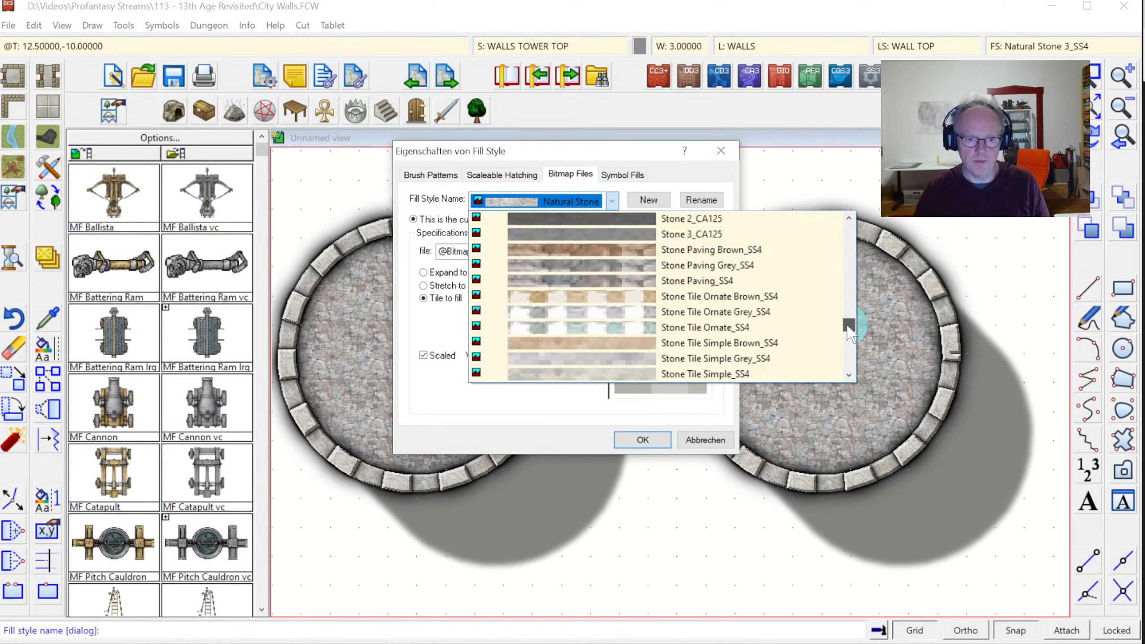
{"action": "left_click", "coordinate": [723, 281]}
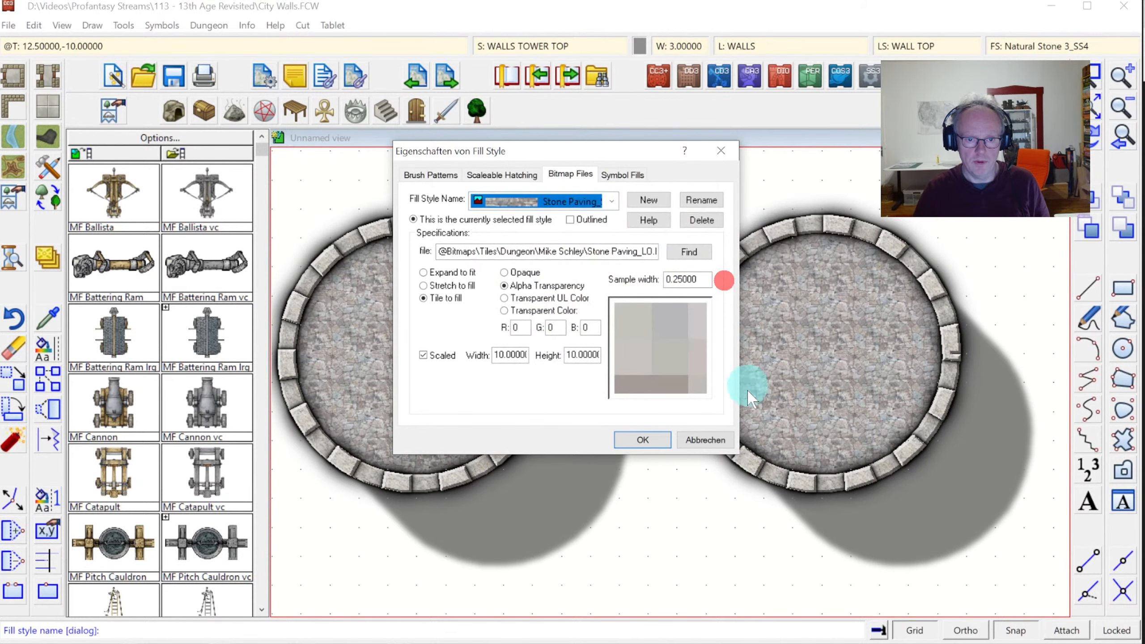
{"action": "left_click", "coordinate": [634, 435]}
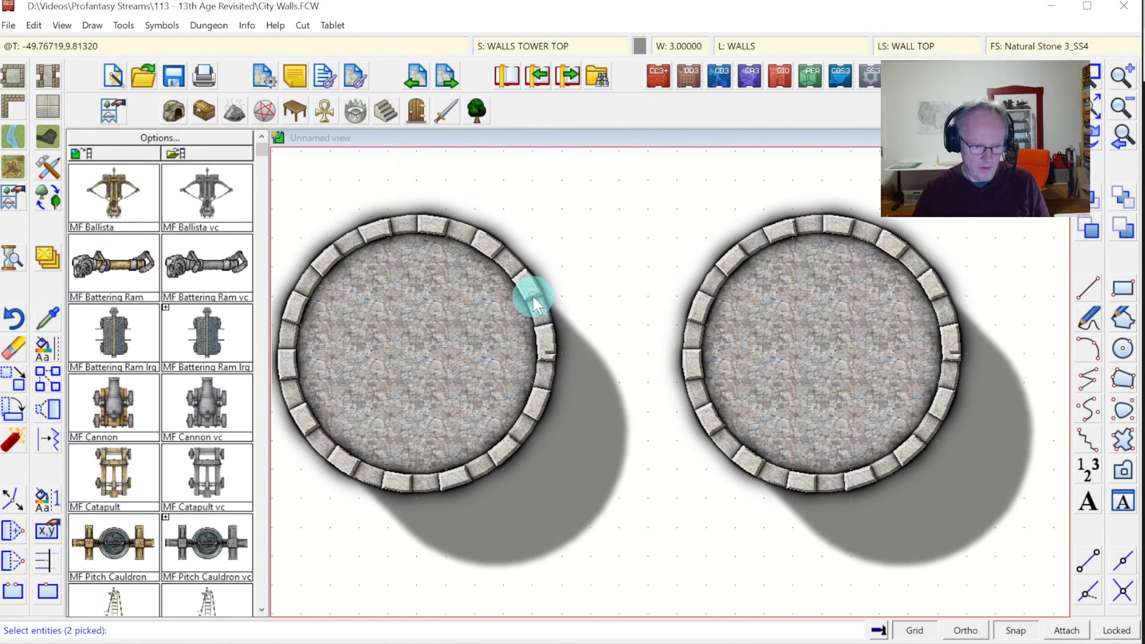
{"action": "left_click", "coordinate": [510, 261]}
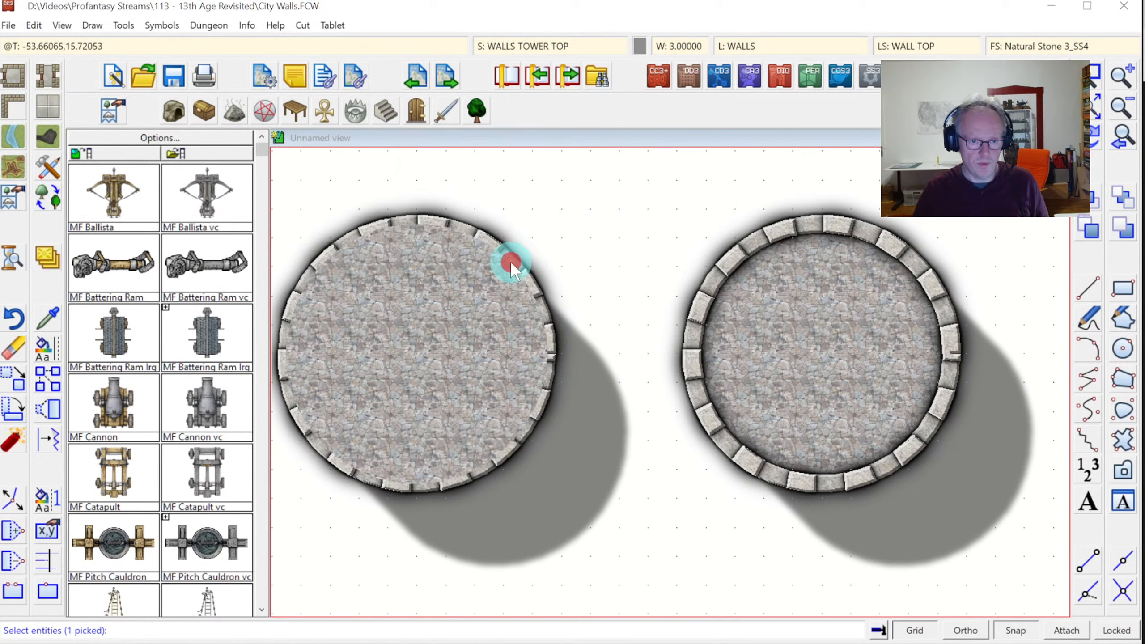
{"action": "right_click", "coordinate": [637, 231]}
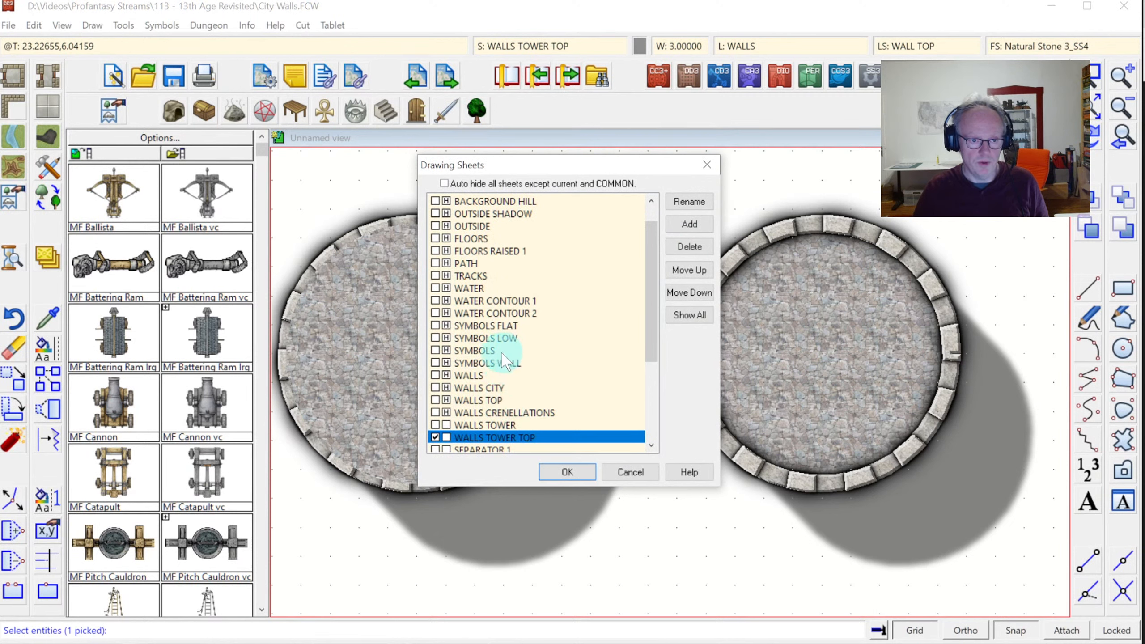
Move the right tower's floor to WALLS CITY and adjust the tower sheets' visibility
{"action": "left_click", "coordinate": [491, 388]}
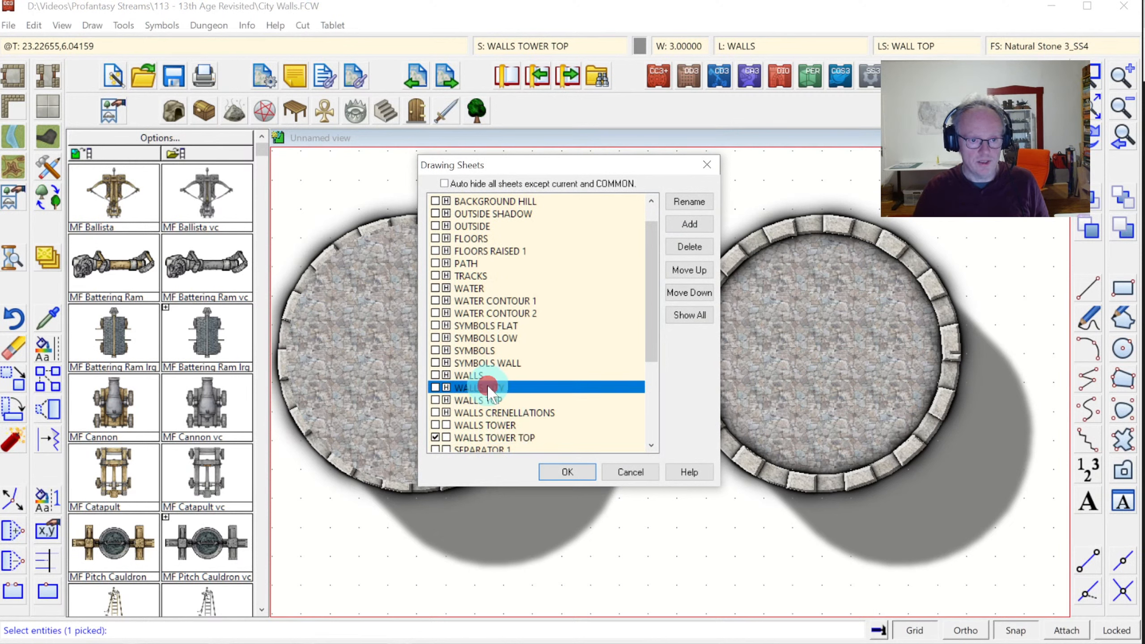
{"action": "left_click", "coordinate": [564, 472]}
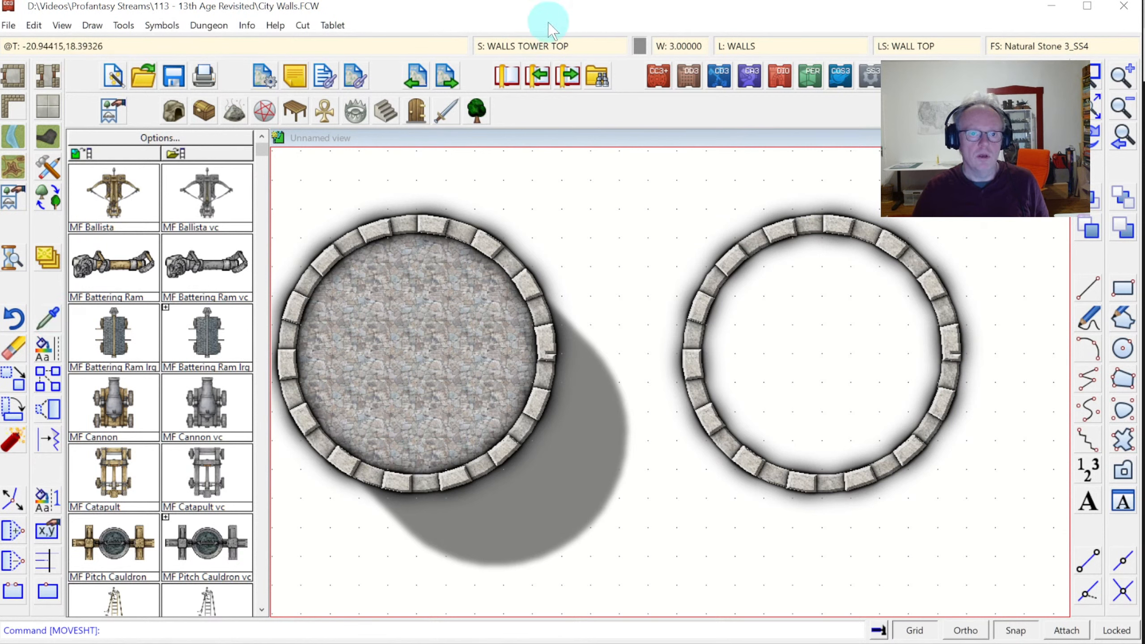
{"action": "left_click", "coordinate": [523, 47]}
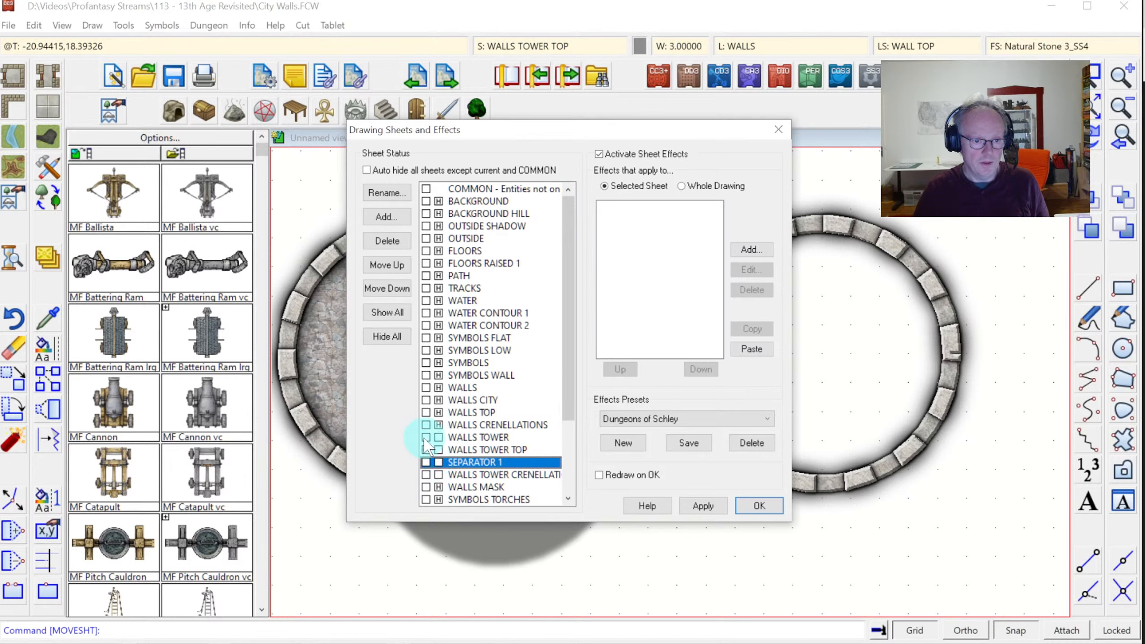
{"action": "left_click", "coordinate": [426, 437]}
{"action": "left_click", "coordinate": [431, 462]}
{"action": "left_click", "coordinate": [427, 475]}
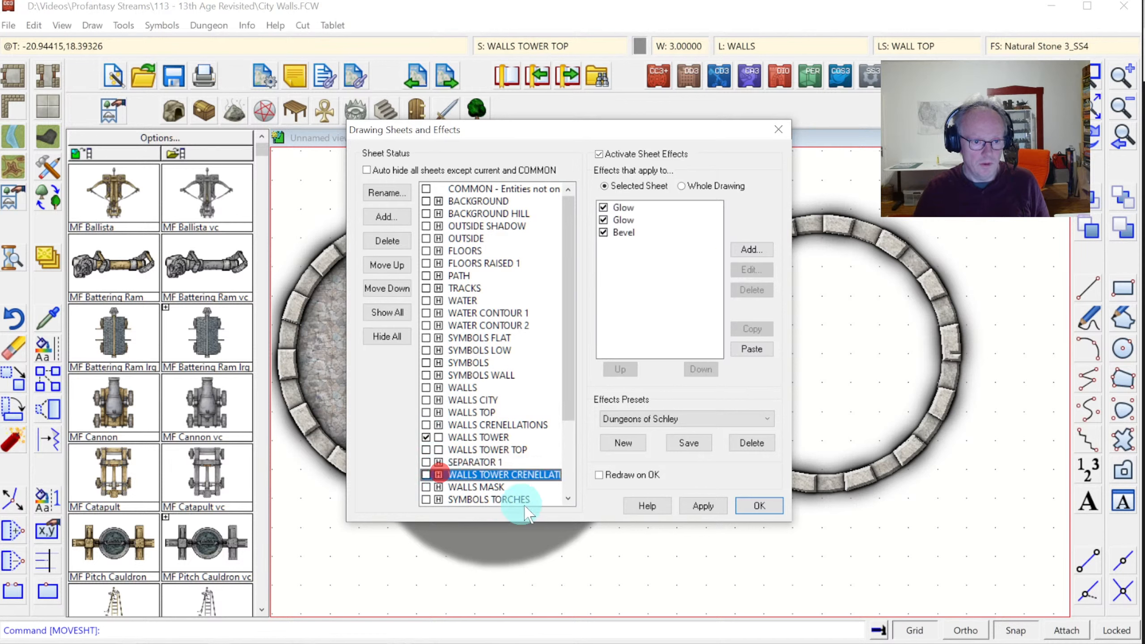
{"action": "left_click", "coordinate": [426, 448]}
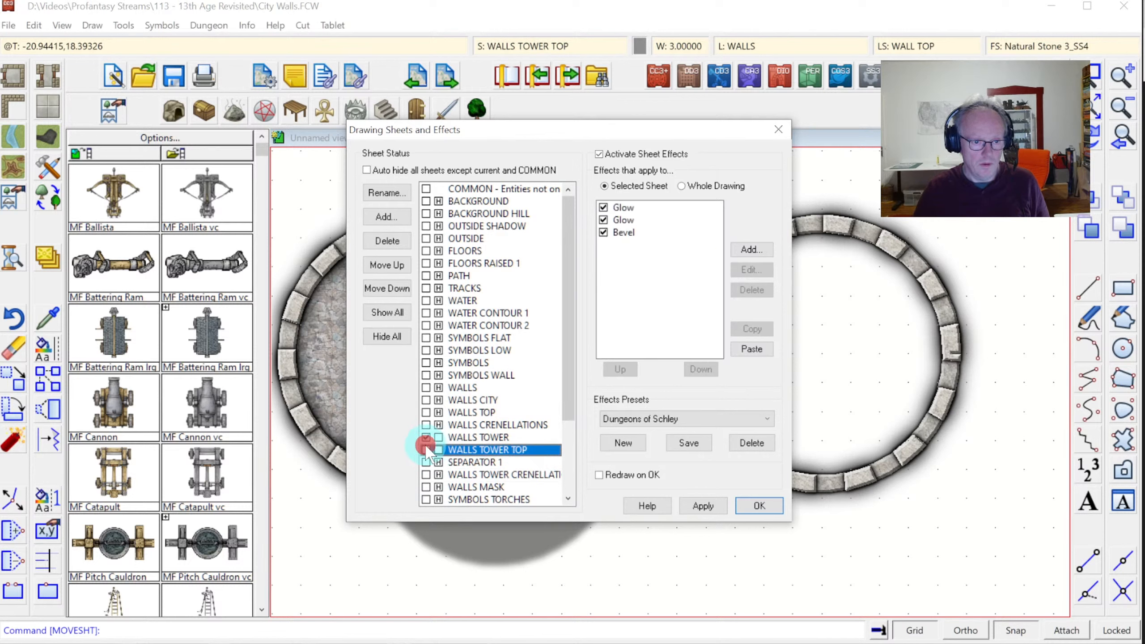
{"action": "left_click", "coordinate": [748, 505]}
Move the right ring's wall onto the WALLS TOP sheet
{"action": "right_click", "coordinate": [47, 256]}
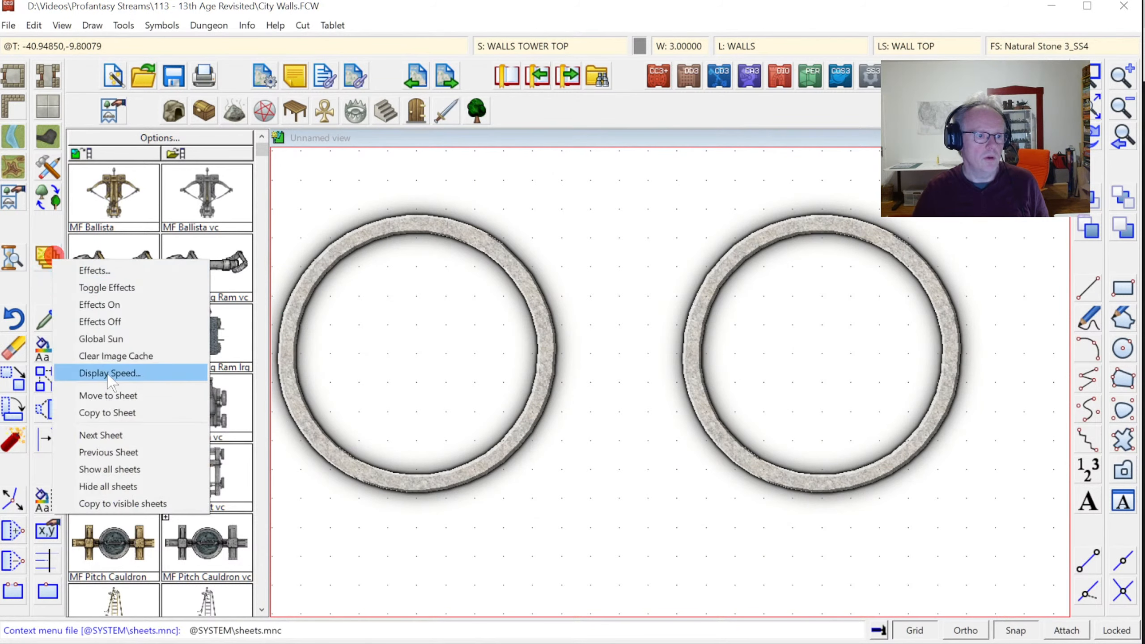
{"action": "left_click", "coordinate": [110, 399]}
{"action": "left_click", "coordinate": [754, 244]}
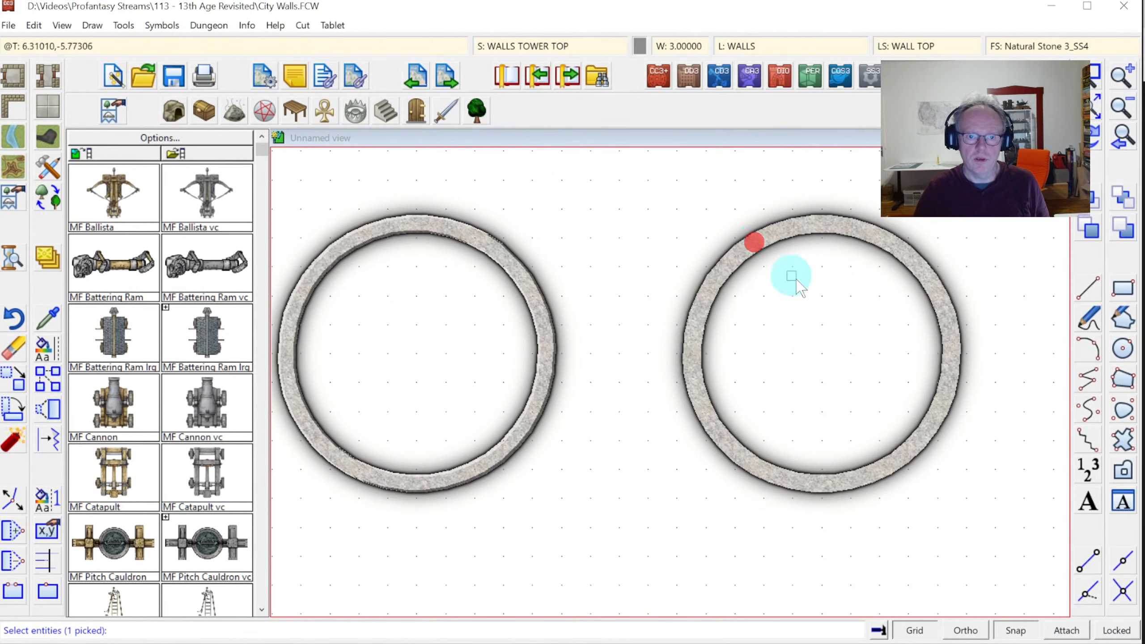
{"action": "right_click", "coordinate": [799, 279]}
{"action": "left_click", "coordinate": [480, 401]}
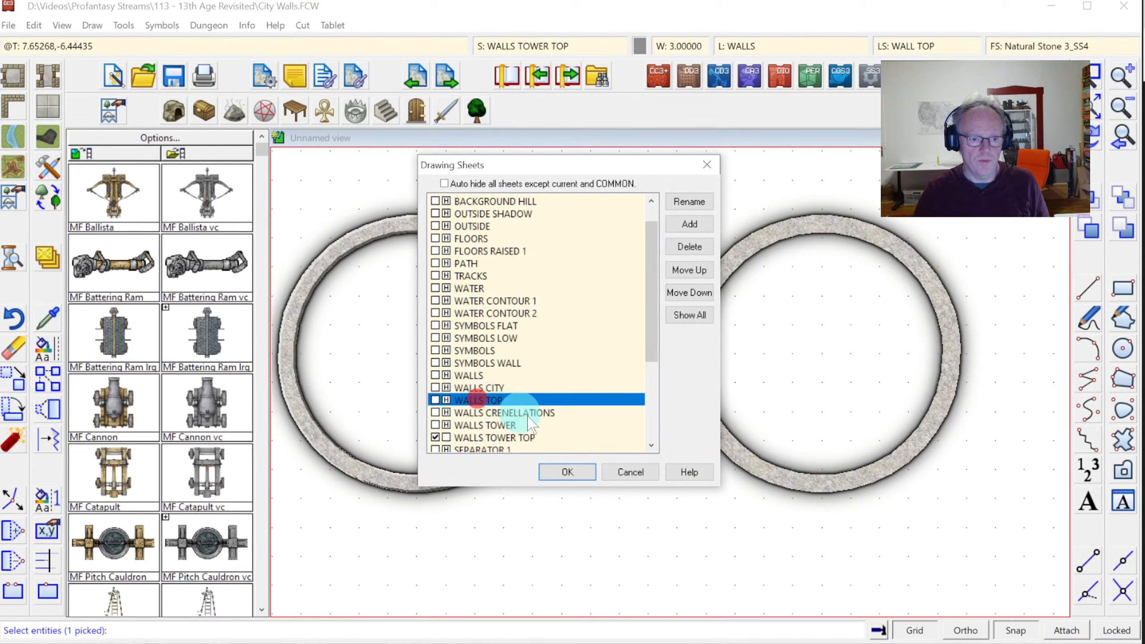
{"action": "left_click", "coordinate": [568, 472]}
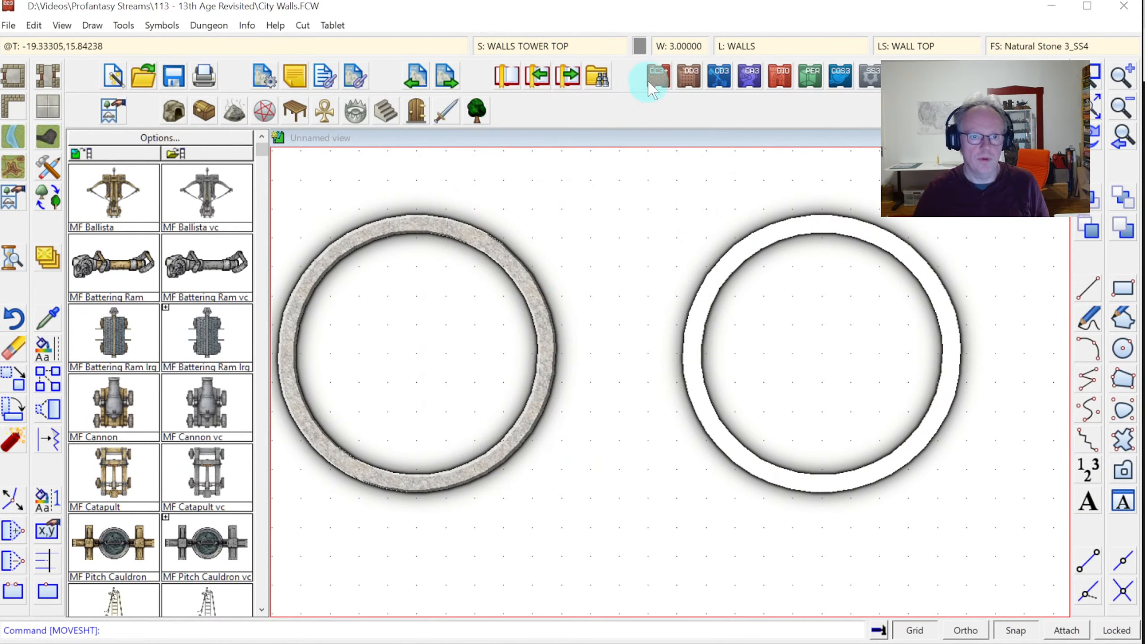
Make WALLS TOWER CRENELLATION the current sheet
{"action": "right_click", "coordinate": [534, 47]}
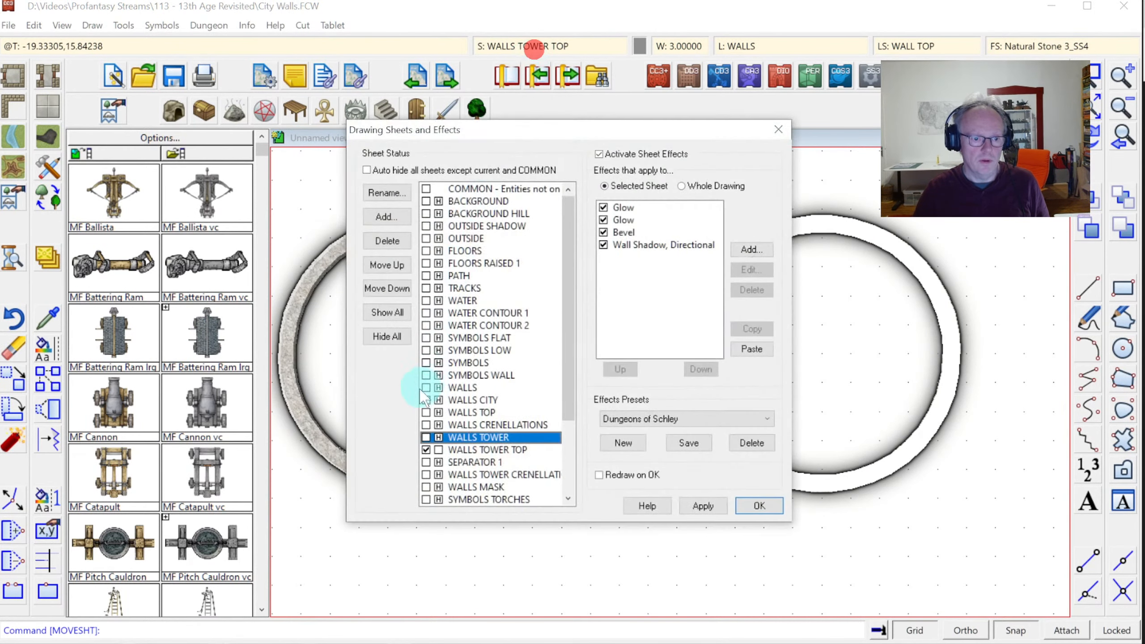
{"action": "left_click", "coordinate": [422, 462]}
{"action": "left_click", "coordinate": [422, 475]}
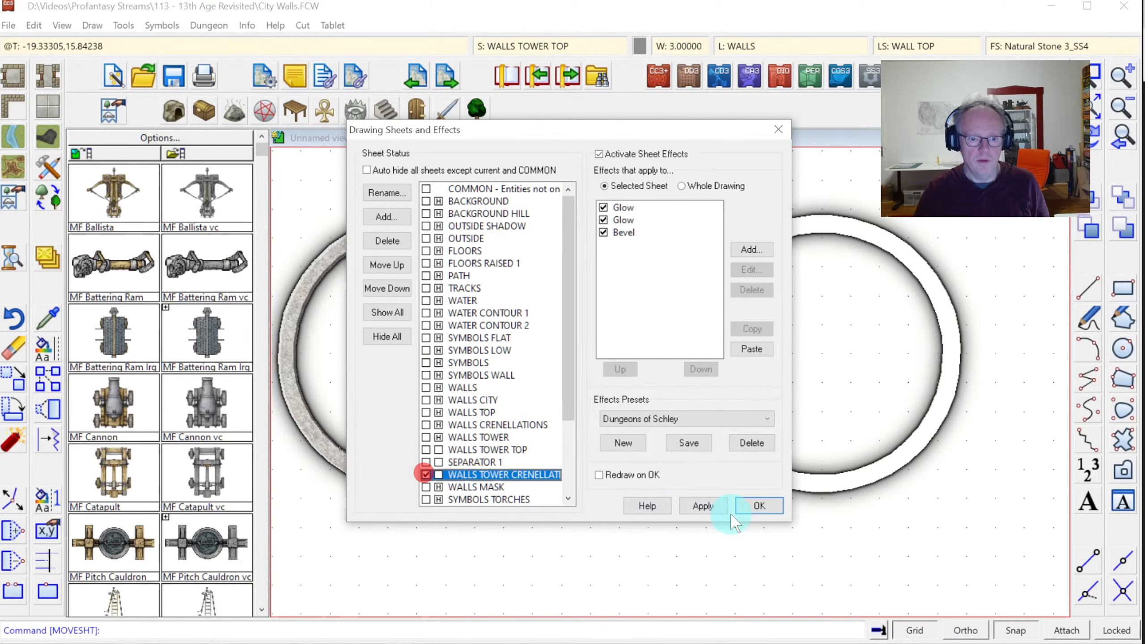
{"action": "left_click", "coordinate": [760, 506]}
{"action": "right_click", "coordinate": [47, 260]}
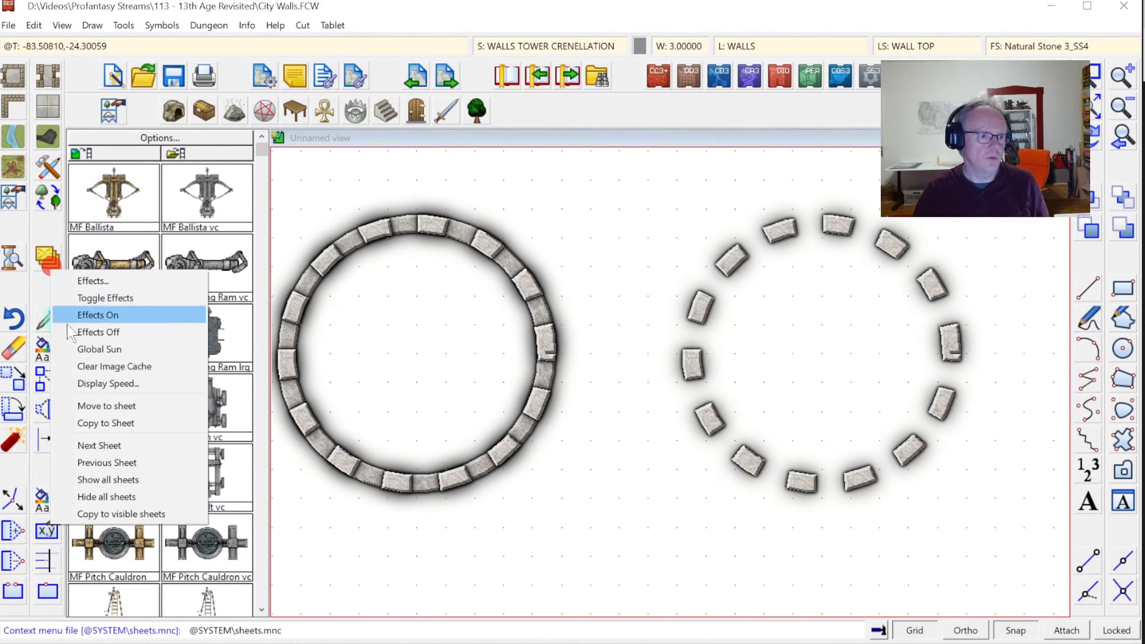
Move the right ring's crenellation stones to the WALLS TOWER sheet
{"action": "left_click", "coordinate": [103, 406]}
{"action": "left_click", "coordinate": [733, 259]}
{"action": "right_click", "coordinate": [808, 299]}
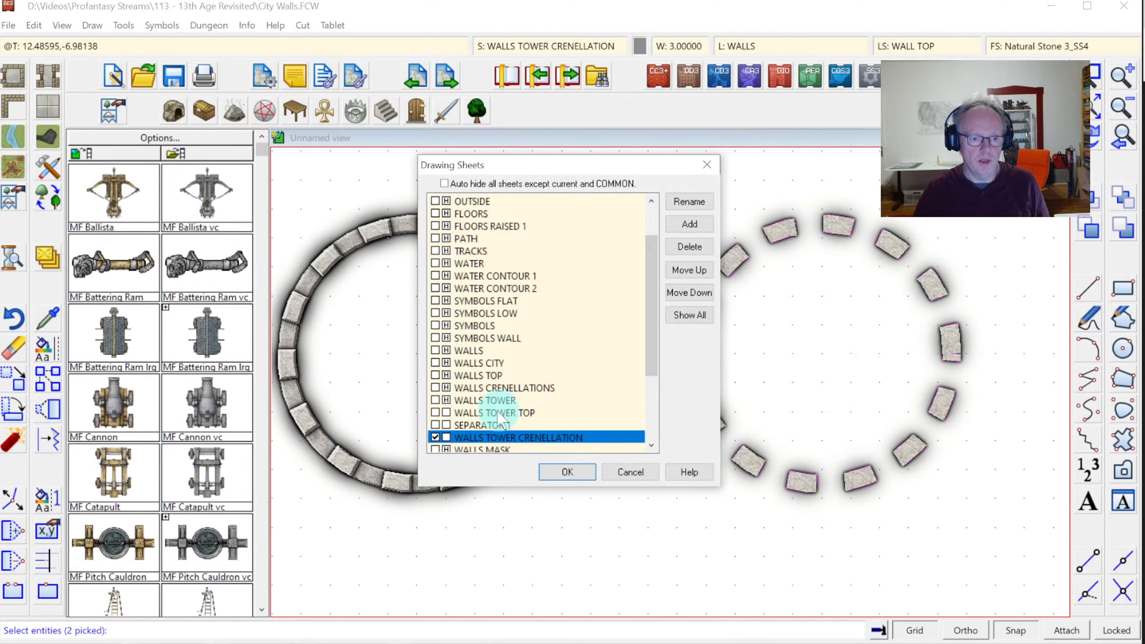
{"action": "left_click", "coordinate": [495, 400]}
{"action": "left_click", "coordinate": [582, 471]}
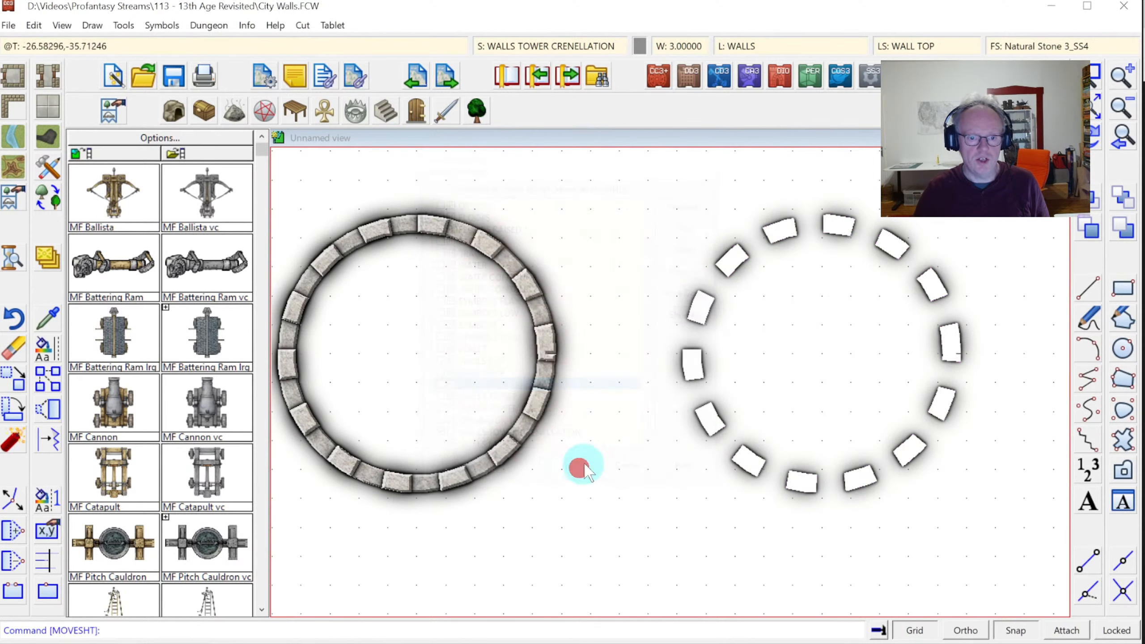
Show all sheets again in Drawing Sheets and Effects
{"action": "left_click", "coordinate": [555, 45]}
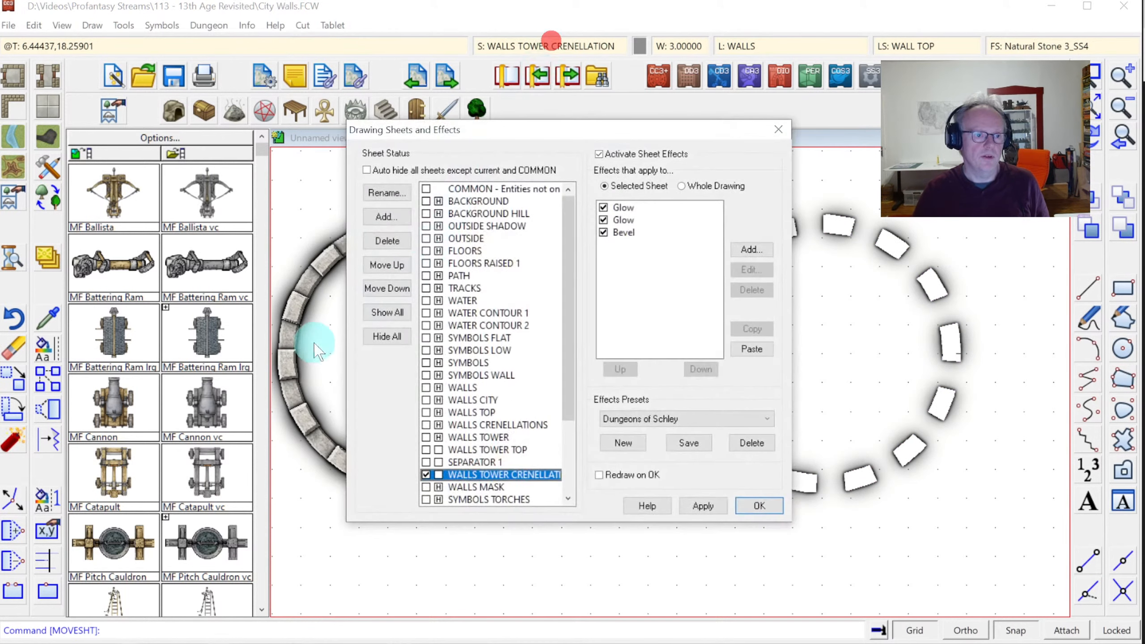
{"action": "left_click", "coordinate": [386, 315]}
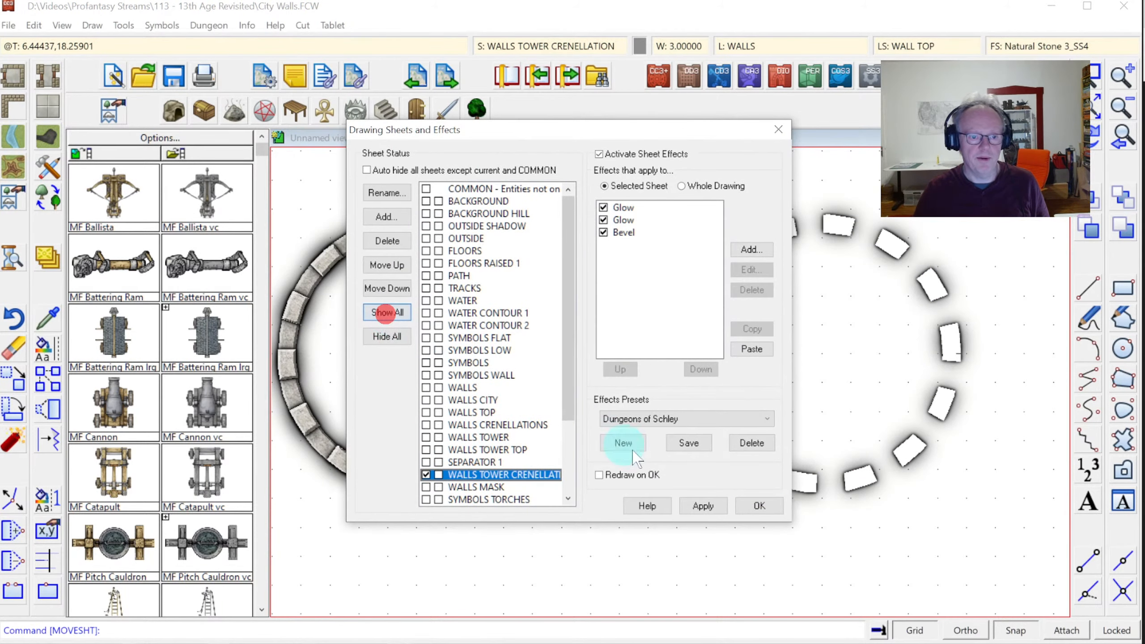
{"action": "left_click", "coordinate": [747, 510]}
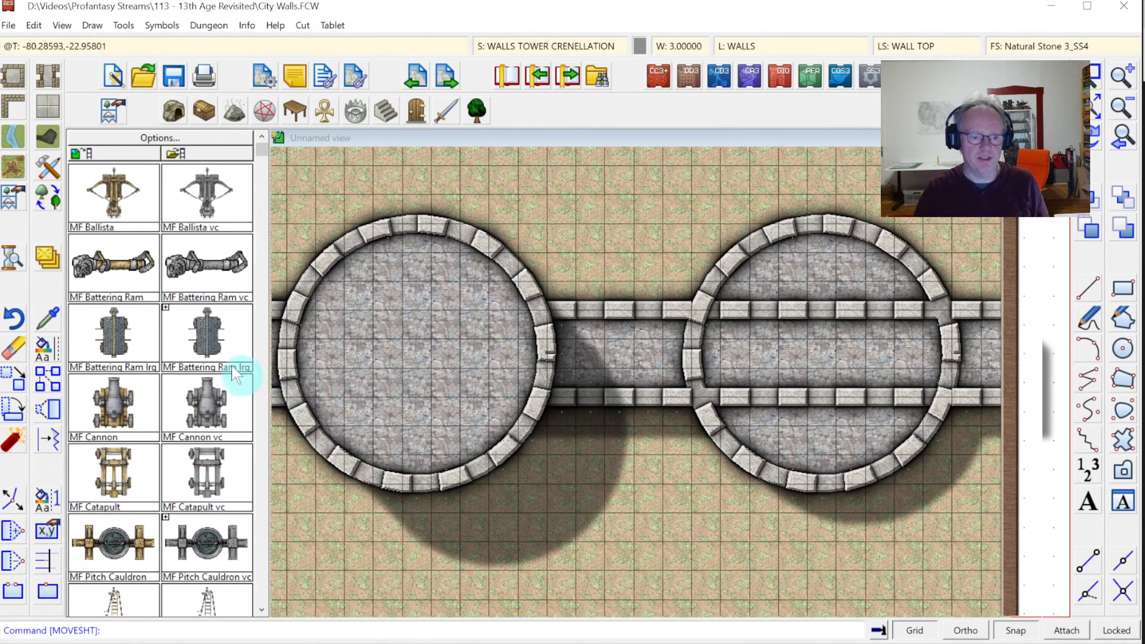
Erase the right-hand tower, then redraw and zoom to the full map extents
{"action": "left_click", "coordinate": [12, 352]}
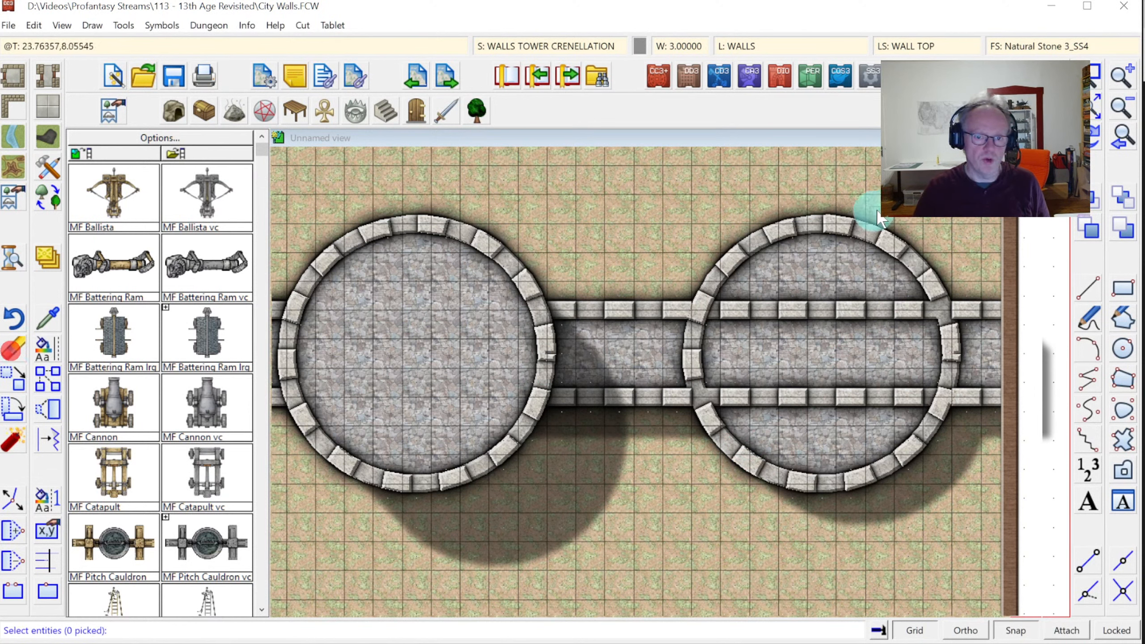
{"action": "left_click", "coordinate": [759, 236]}
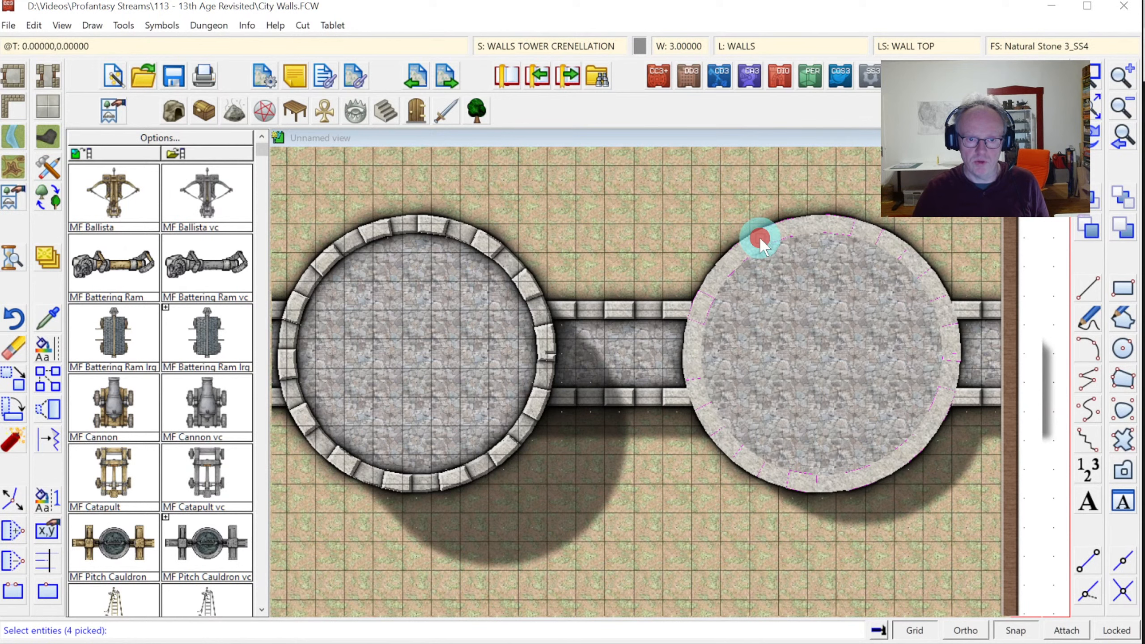
{"action": "right_click", "coordinate": [855, 255]}
{"action": "left_click", "coordinate": [887, 263]}
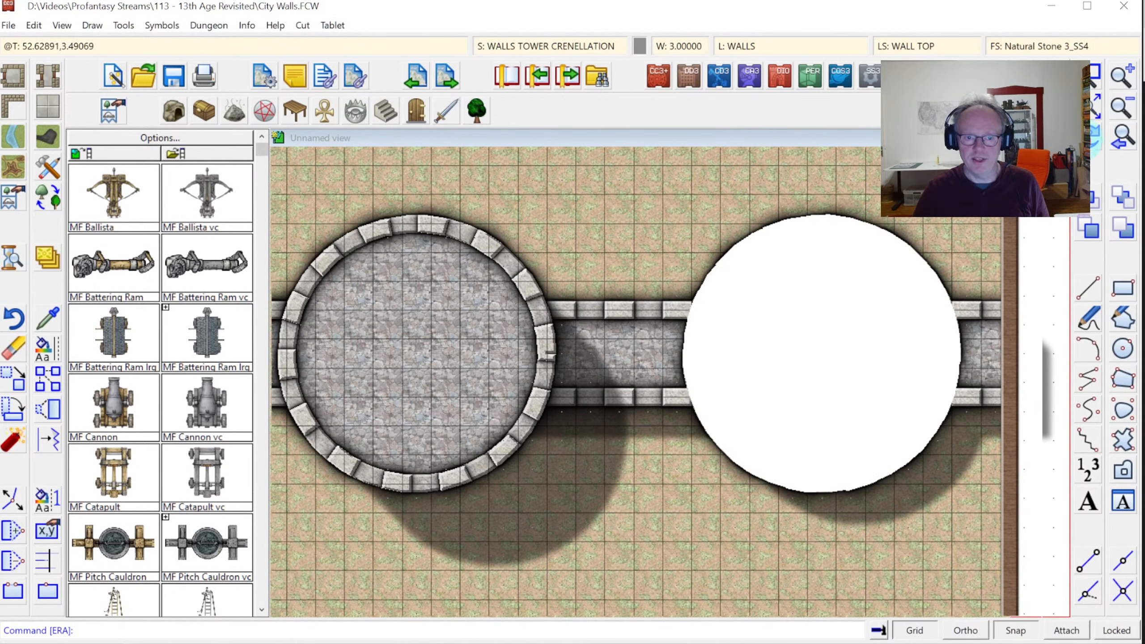
{"action": "left_click", "coordinate": [1093, 133]}
{"action": "left_click", "coordinate": [1092, 114]}
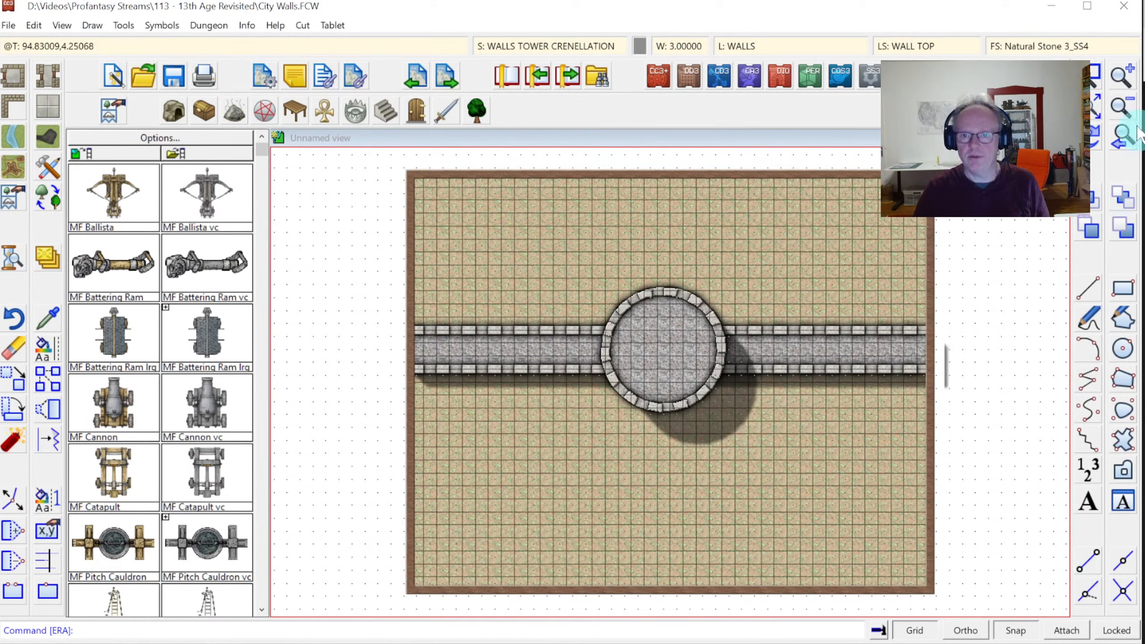
Zoom in and move the round tower further left along the wall
{"action": "left_click", "coordinate": [1095, 79]}
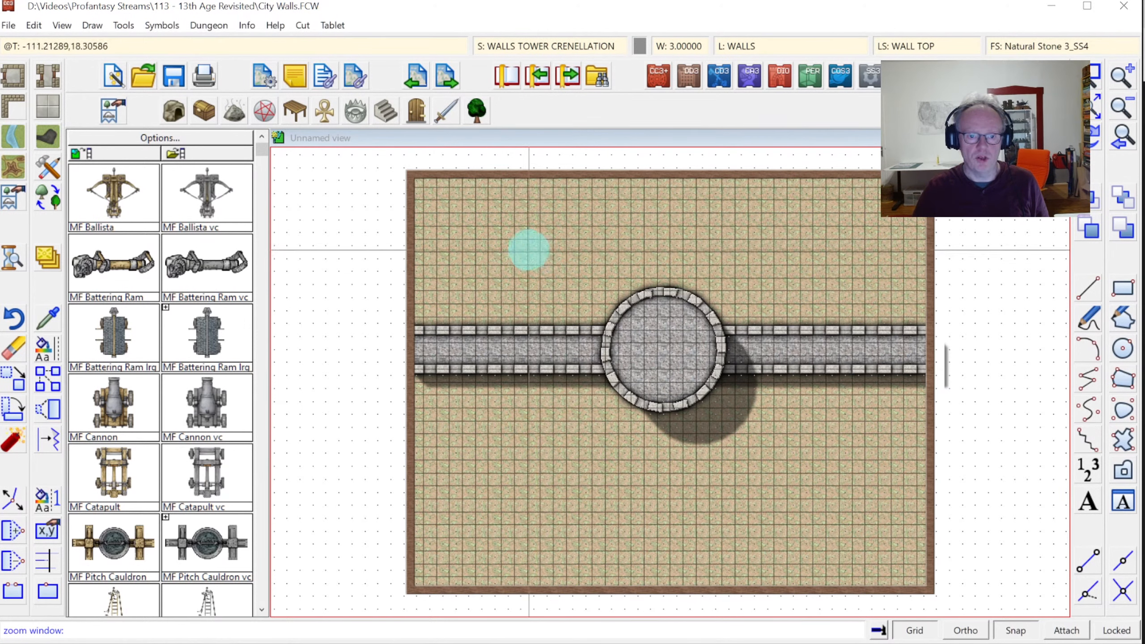
{"action": "left_click", "coordinate": [503, 237]}
{"action": "left_click", "coordinate": [881, 504]}
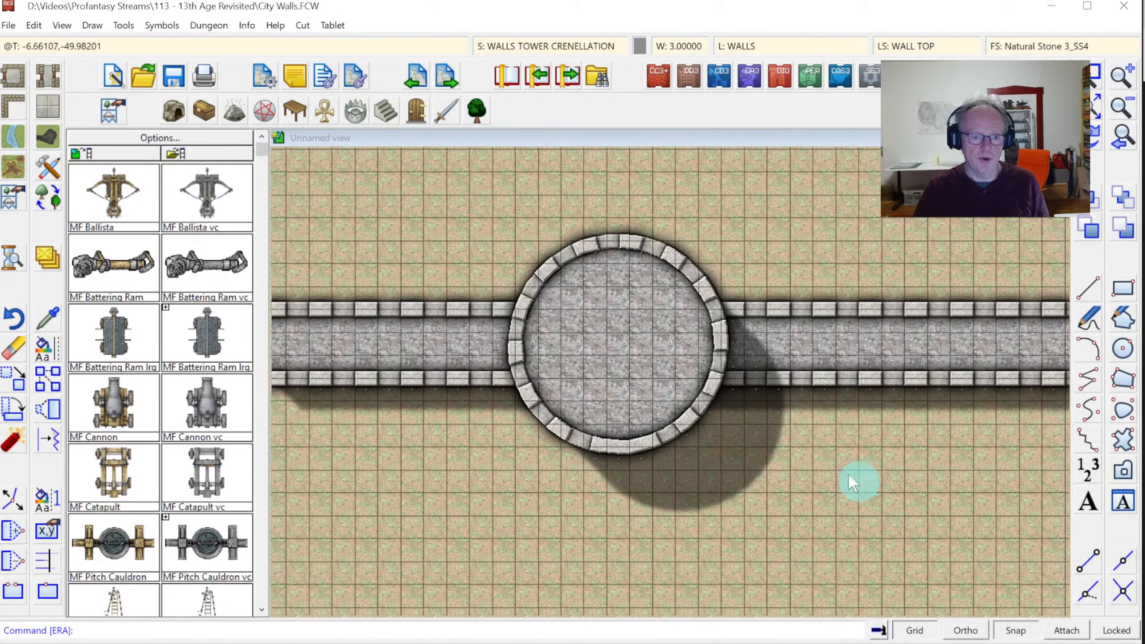
{"action": "left_click", "coordinate": [16, 385]}
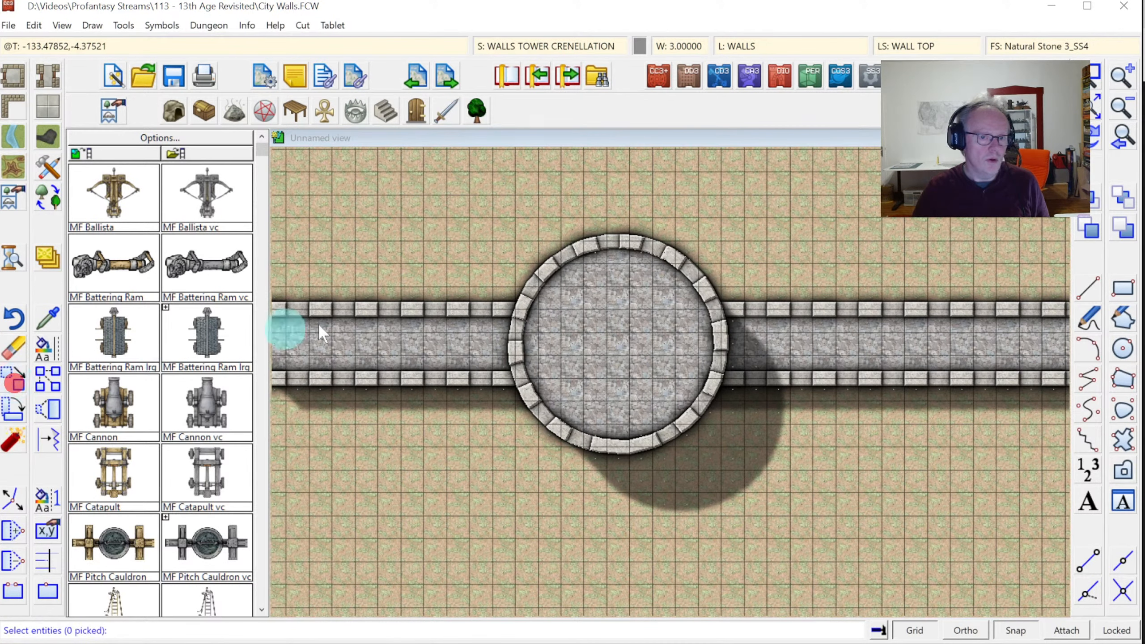
{"action": "left_click", "coordinate": [570, 250]}
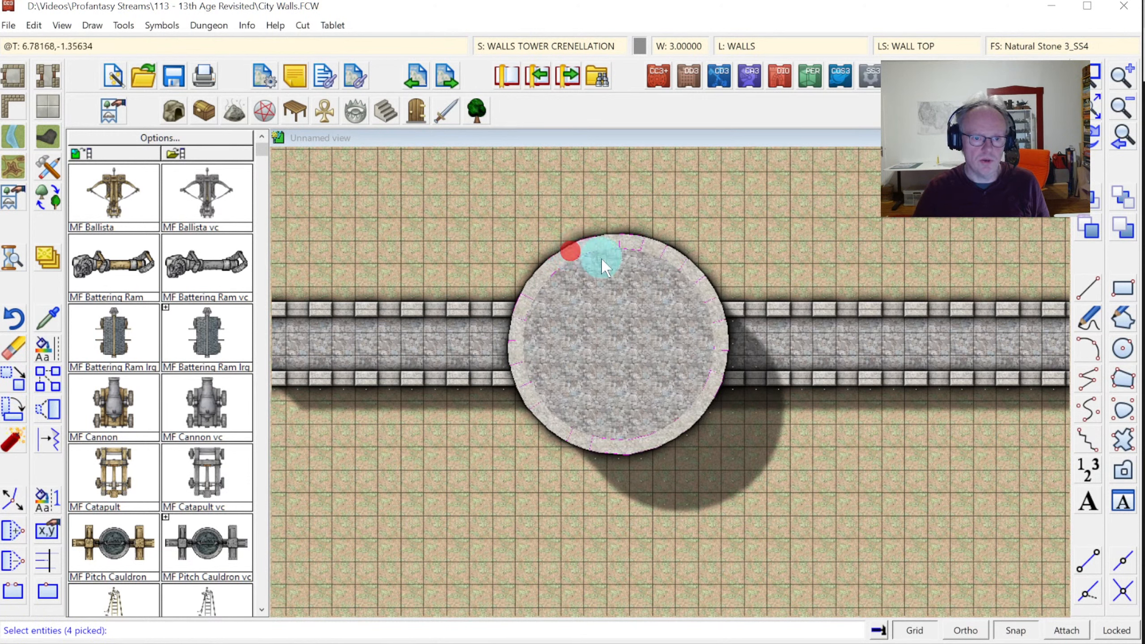
{"action": "right_click", "coordinate": [602, 254]}
{"action": "left_click", "coordinate": [594, 267]}
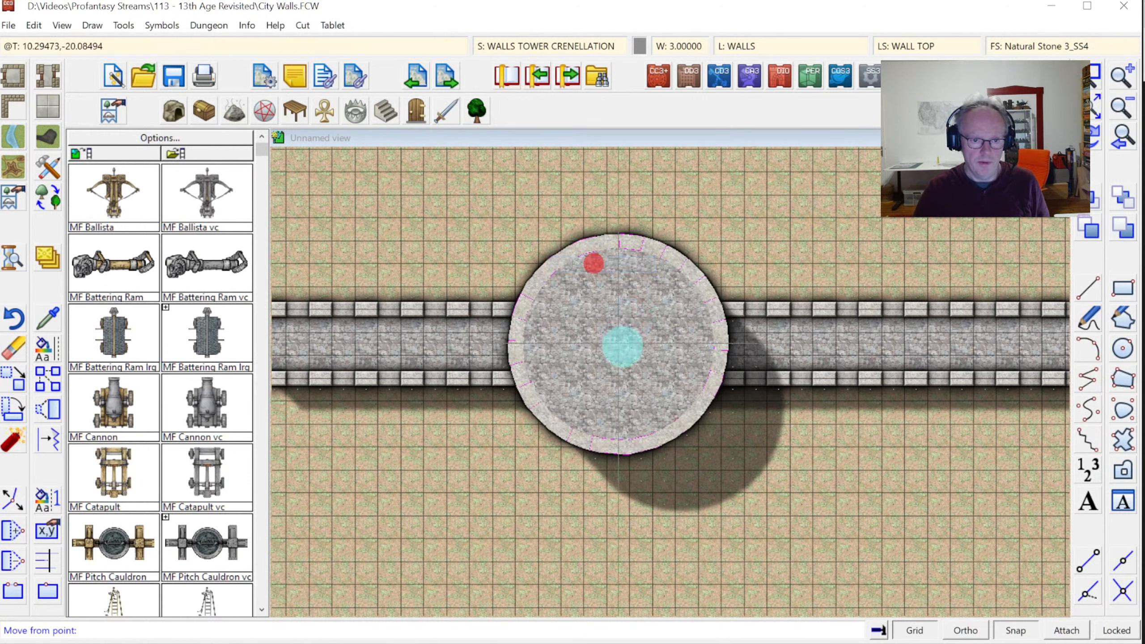
{"action": "left_click", "coordinate": [621, 347]}
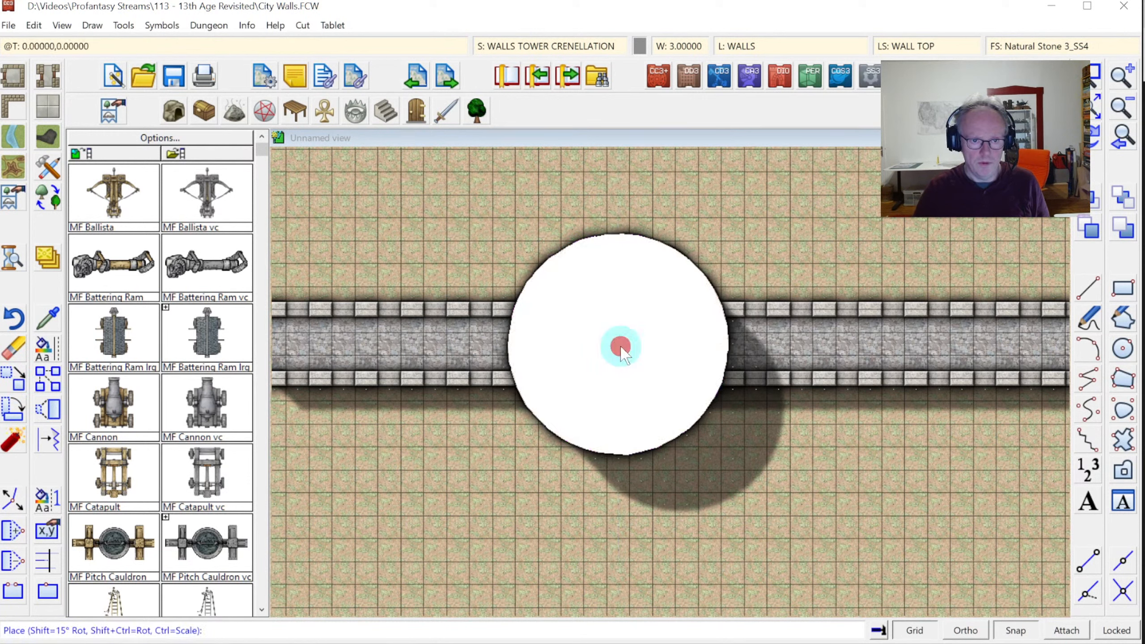
{"action": "left_click", "coordinate": [436, 345]}
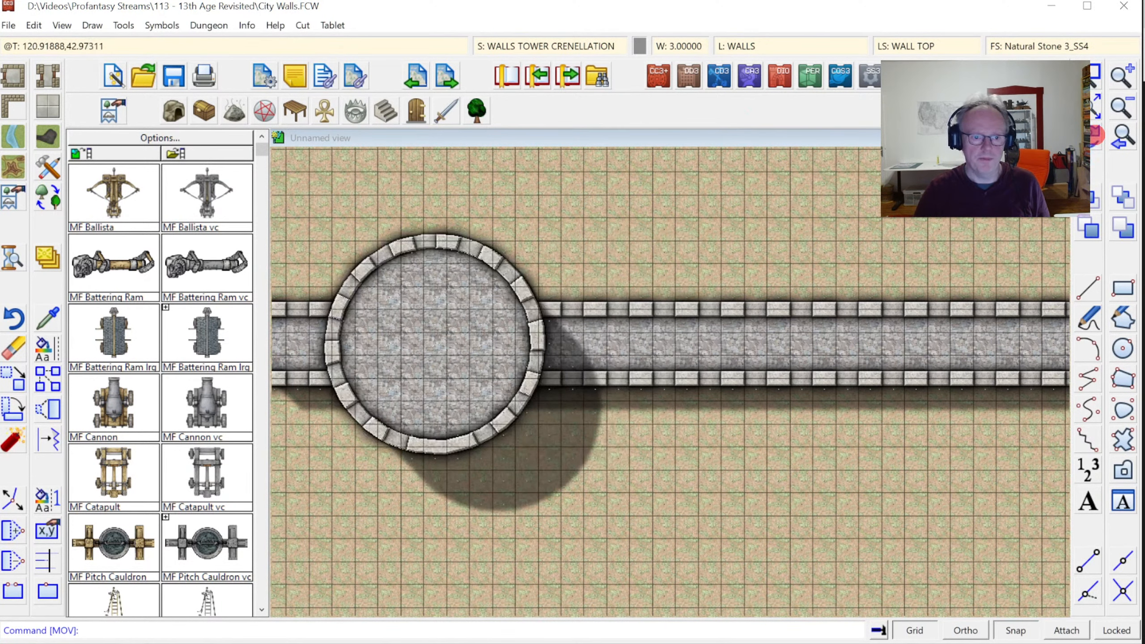
Copy the tower from its centre to a spot further right on the wall, then view the whole map
{"action": "left_click", "coordinate": [48, 387]}
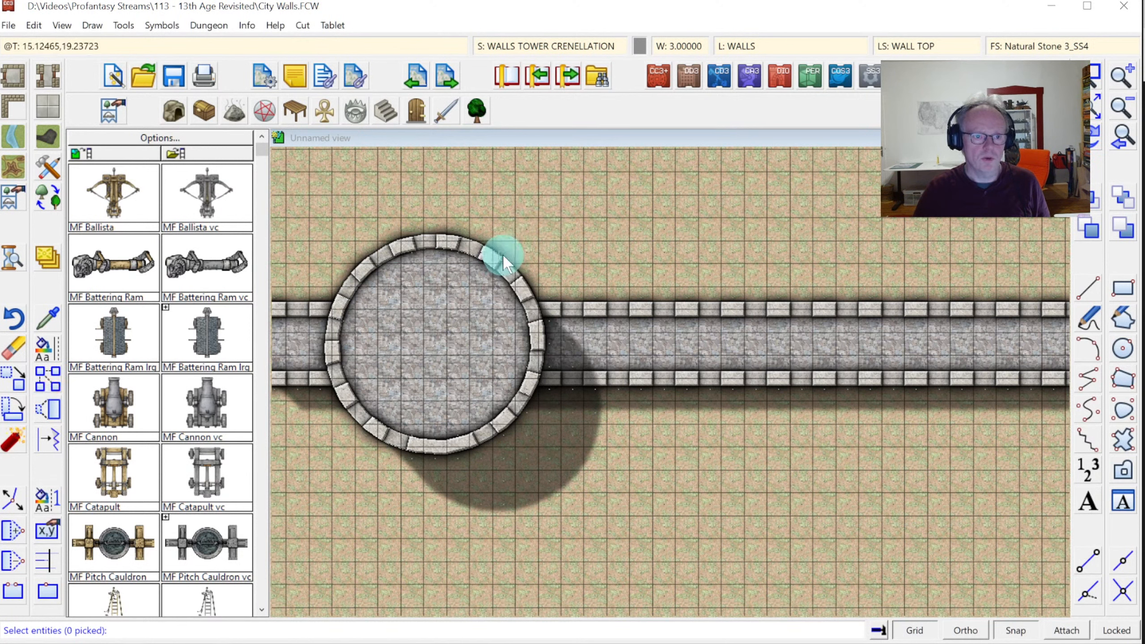
{"action": "left_click", "coordinate": [385, 249]}
{"action": "right_click", "coordinate": [454, 261]}
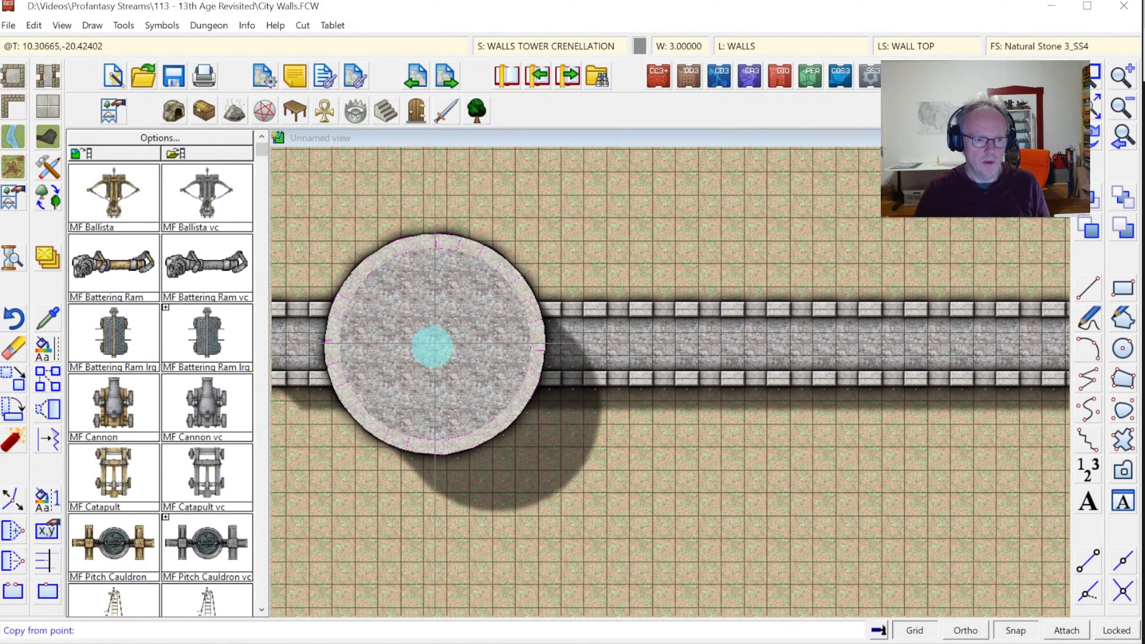
{"action": "left_click", "coordinate": [434, 345]}
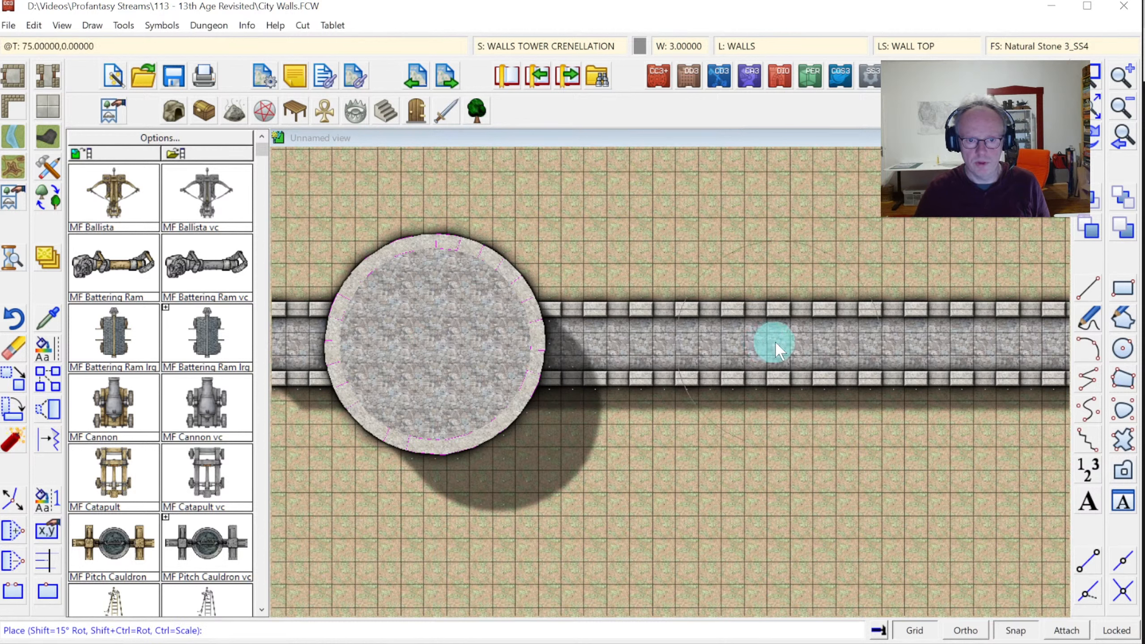
{"action": "left_click", "coordinate": [798, 342]}
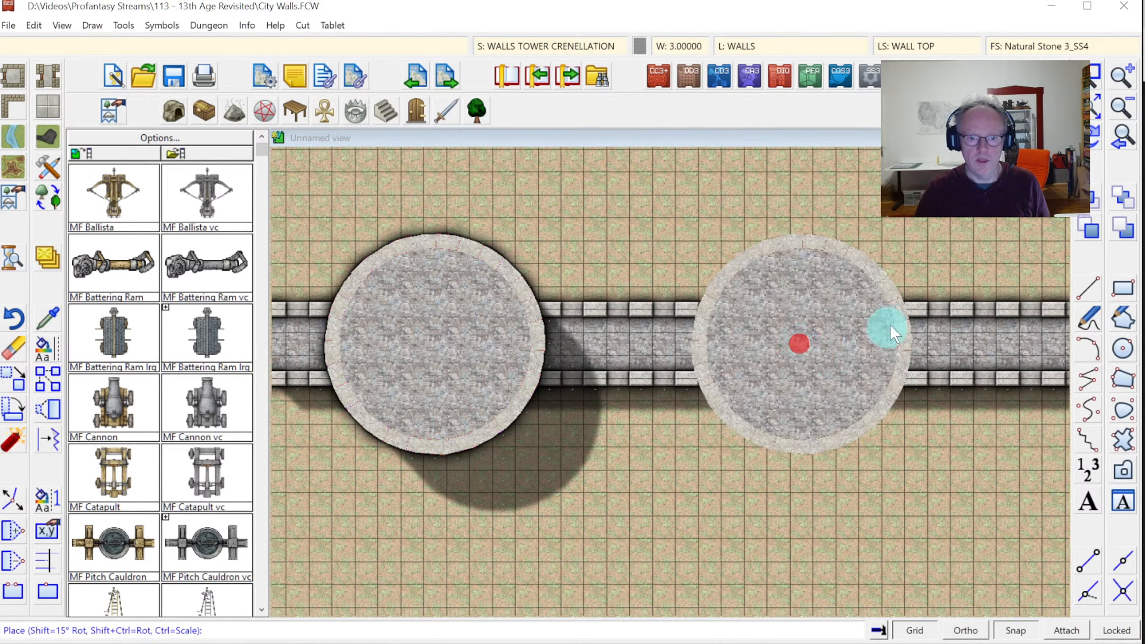
{"action": "right_click", "coordinate": [881, 312]}
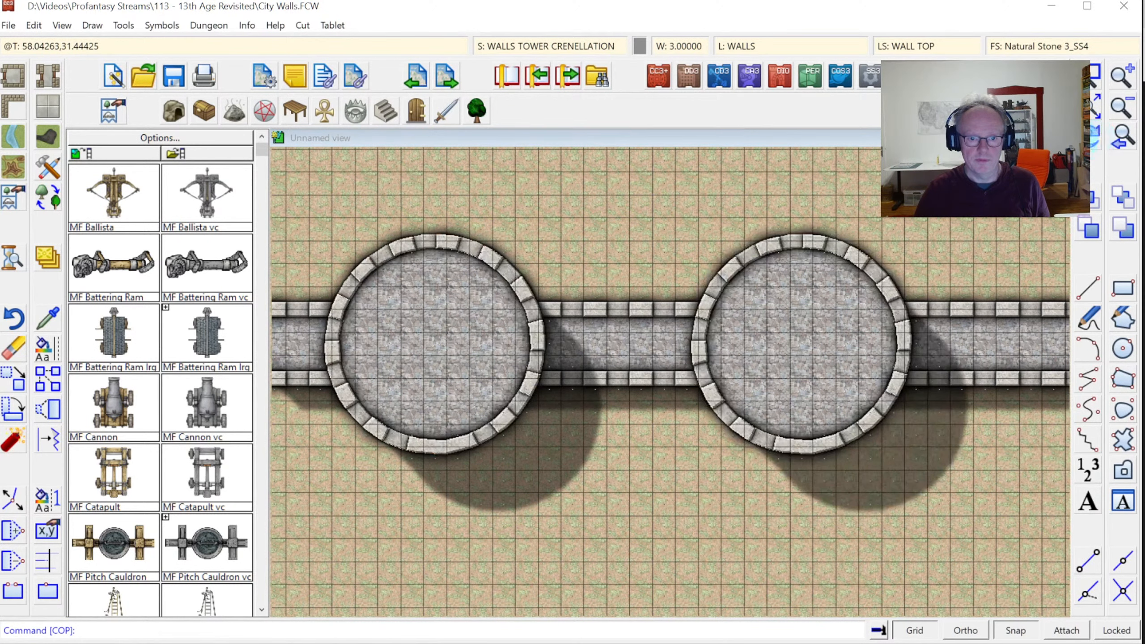
{"action": "left_click", "coordinate": [1095, 74]}
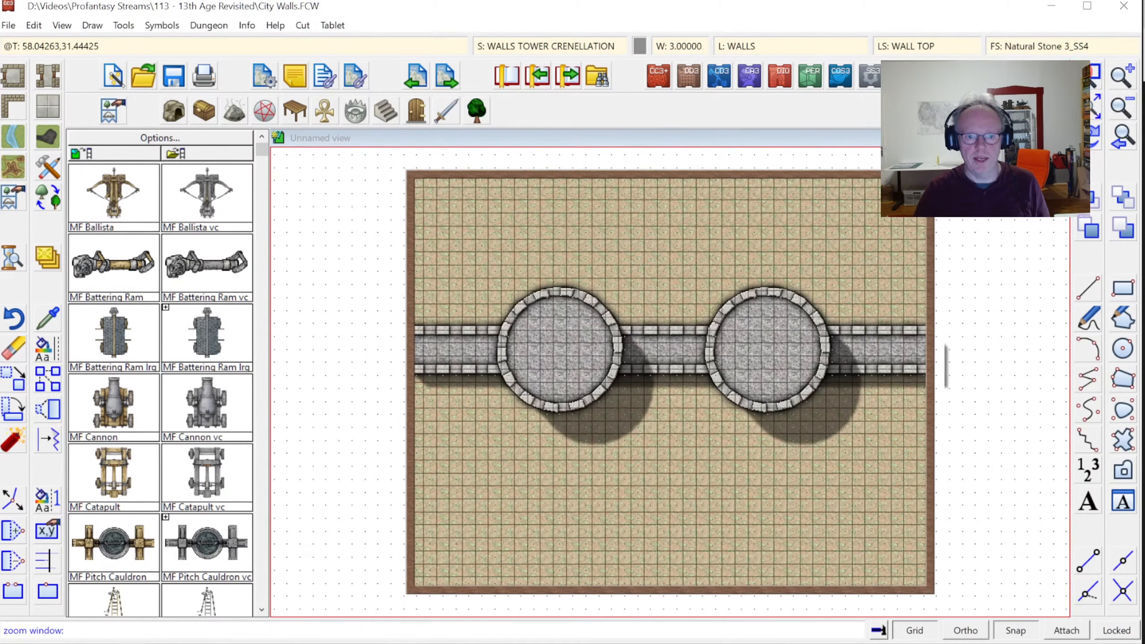
{"action": "left_click", "coordinate": [465, 251]}
{"action": "left_click", "coordinate": [868, 437]}
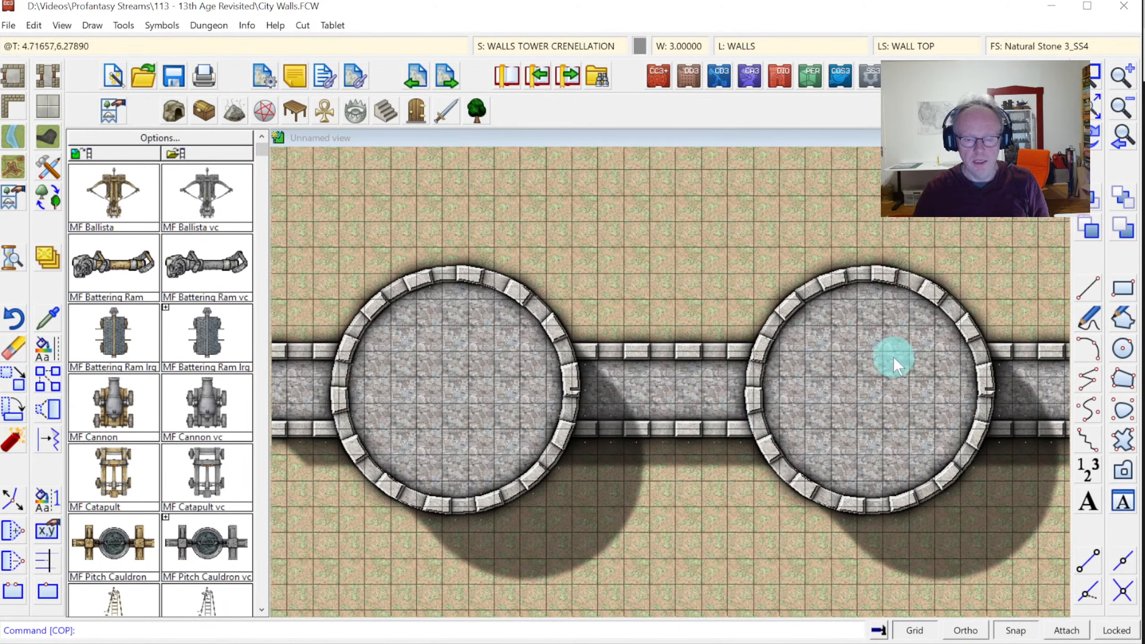
{"action": "left_click", "coordinate": [1088, 108]}
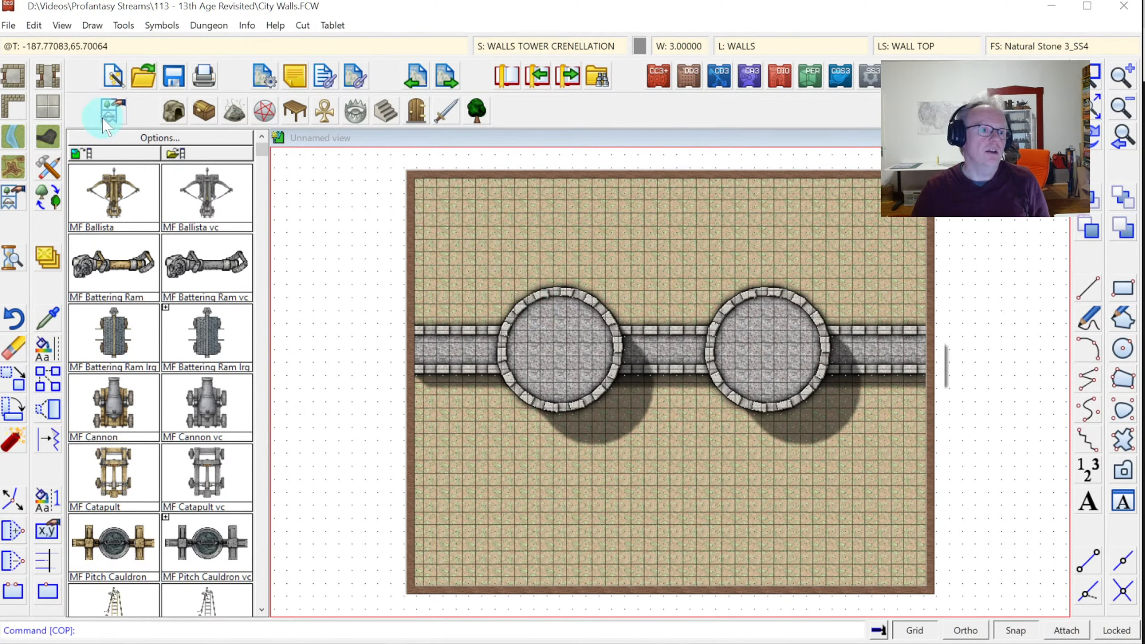
Draw a Cobbles Light floor polygon from the map's top edge down to the wall between the towers
{"action": "left_click", "coordinate": [48, 109]}
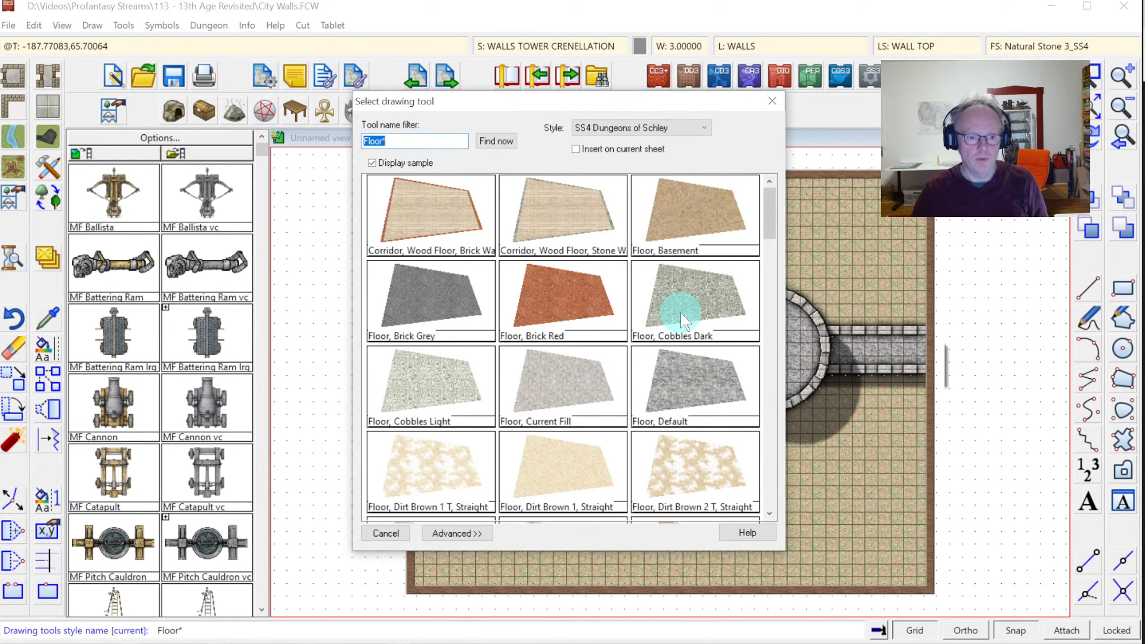
{"action": "left_click", "coordinate": [422, 373]}
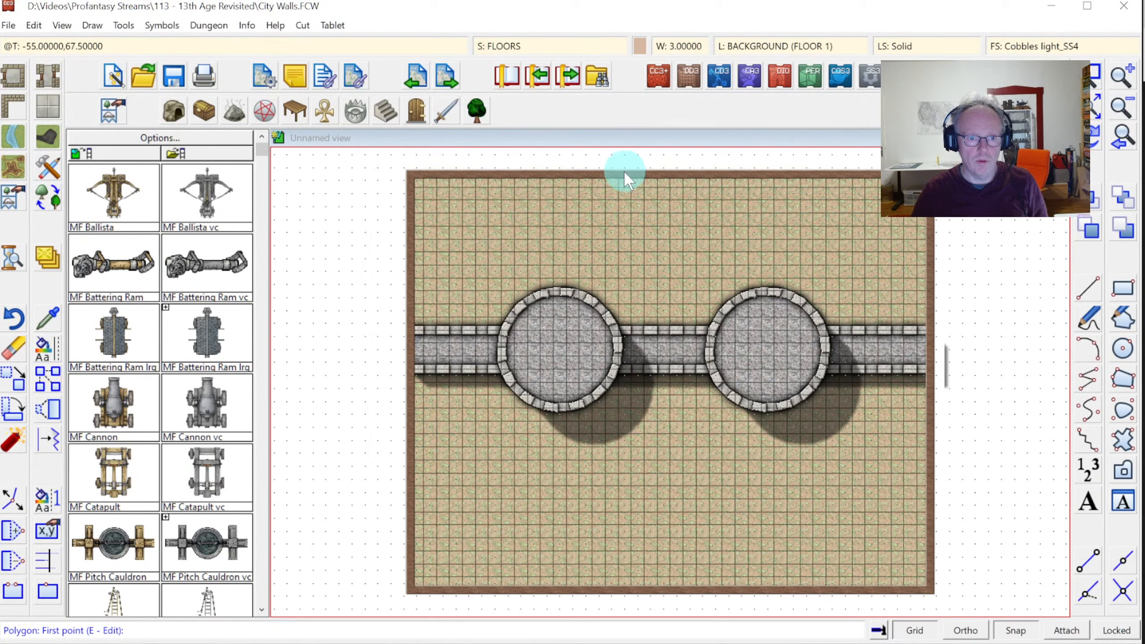
{"action": "left_click", "coordinate": [624, 171]}
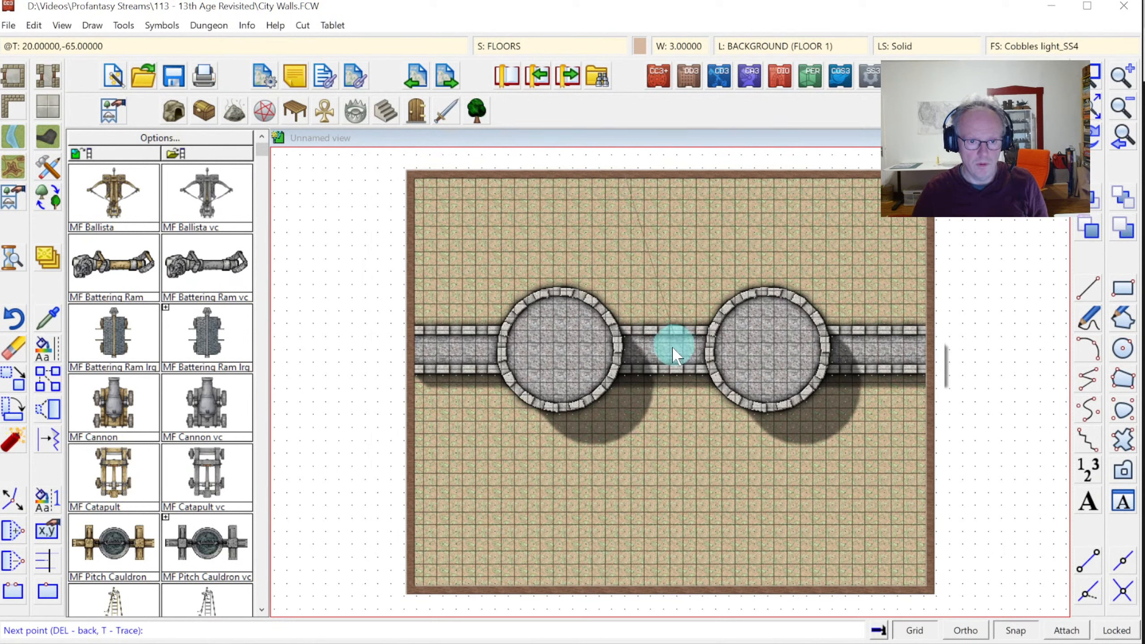
{"action": "left_click", "coordinate": [714, 342]}
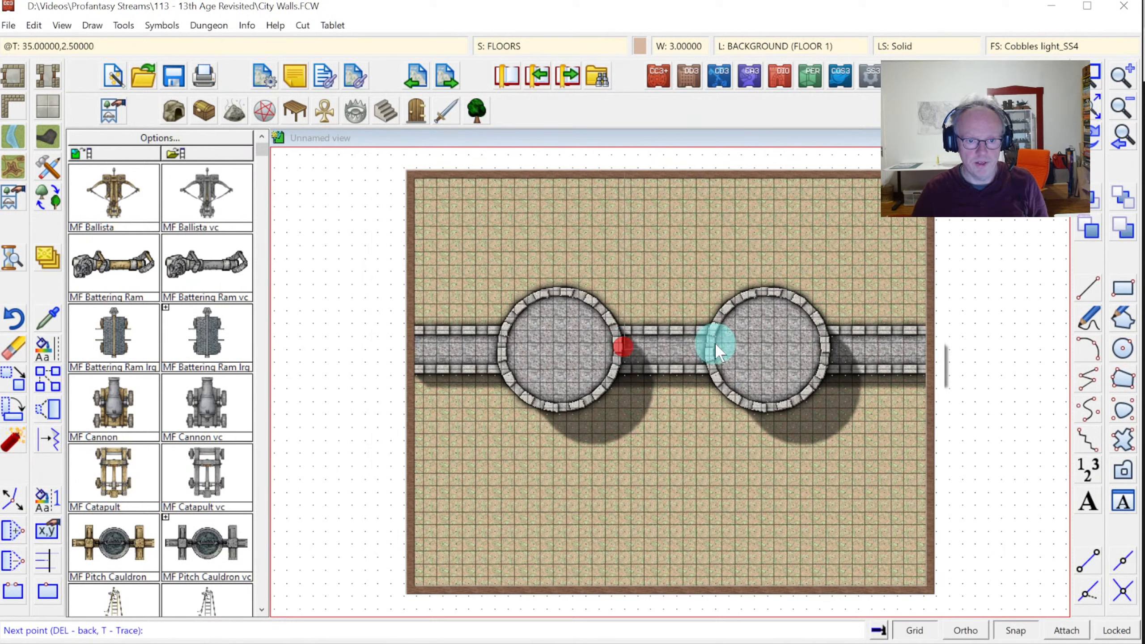
{"action": "left_click", "coordinate": [718, 170]}
{"action": "right_click", "coordinate": [719, 170]}
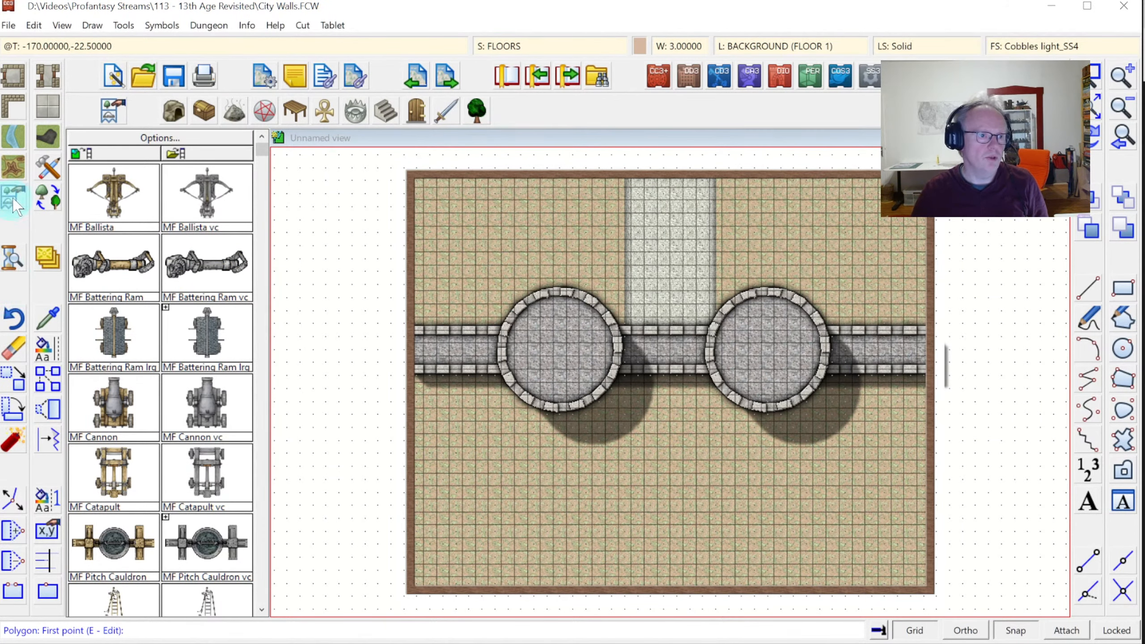
Draw a smooth Dirt Brown 3_SS4 polygon from the towers down to the map's bottom edge
{"action": "right_click", "coordinate": [14, 167]}
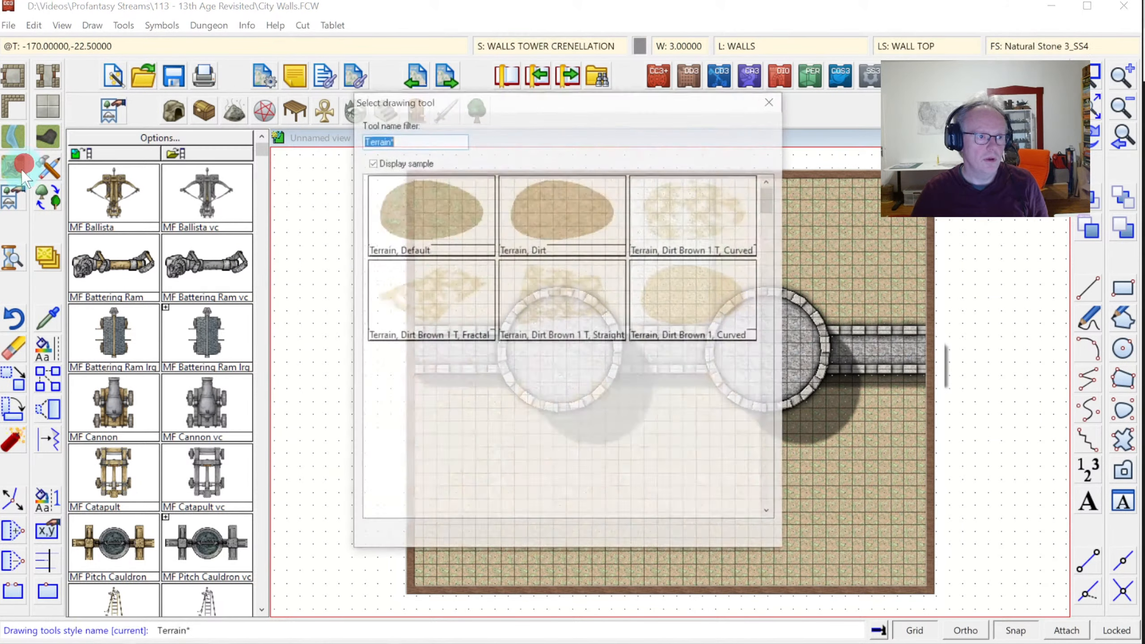
{"action": "left_click", "coordinate": [561, 203]}
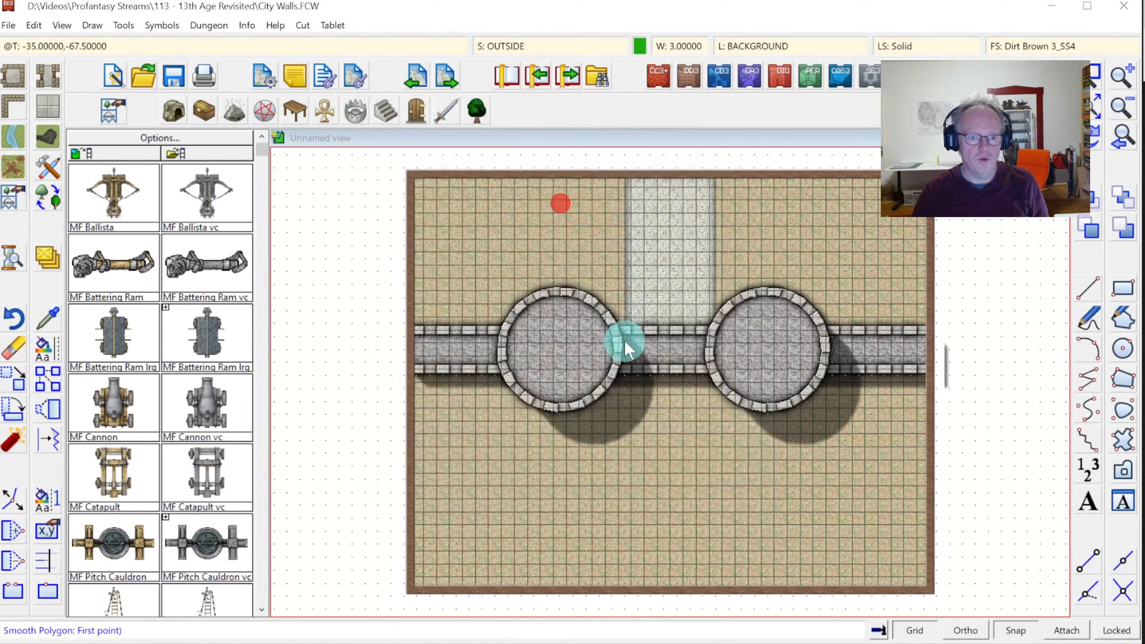
{"action": "left_click", "coordinate": [612, 369]}
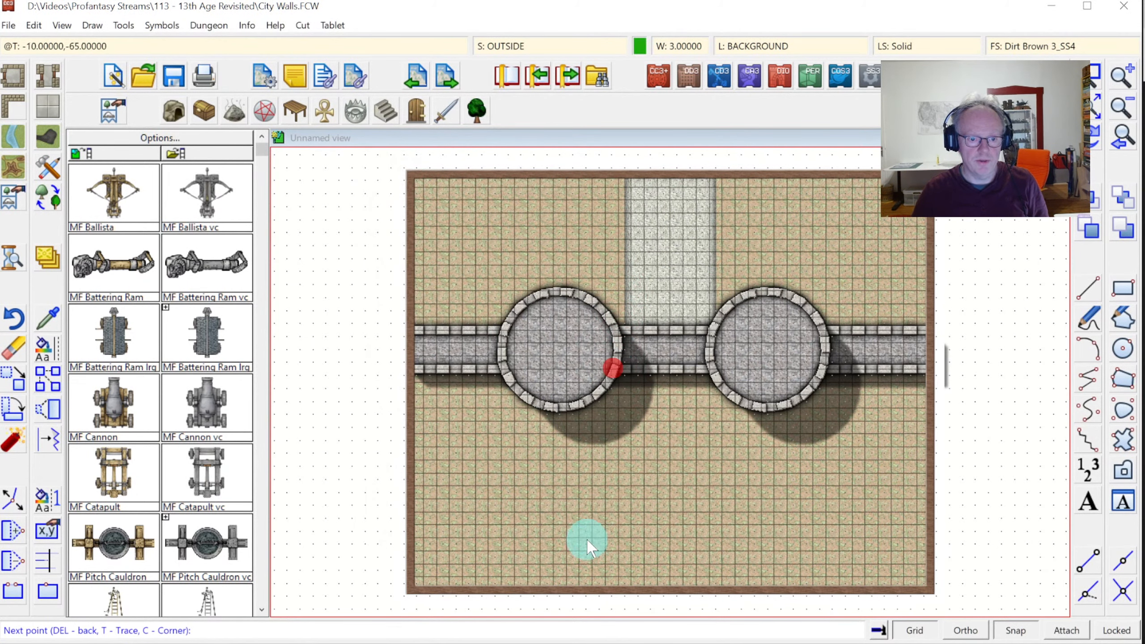
{"action": "left_click", "coordinate": [611, 605]}
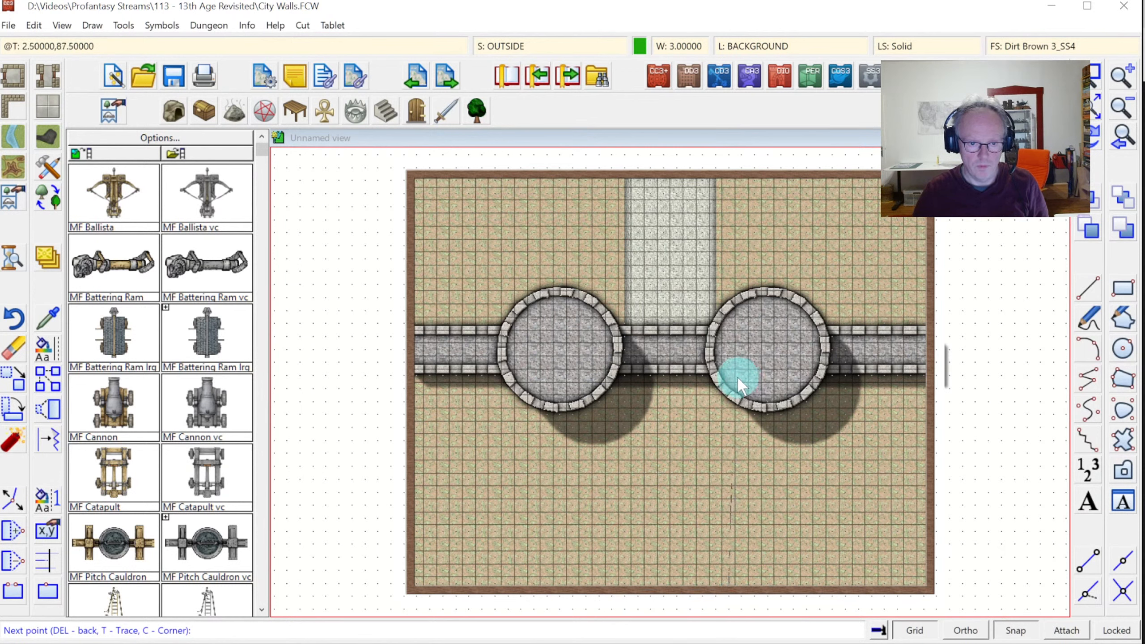
{"action": "left_click", "coordinate": [641, 363]}
{"action": "right_click", "coordinate": [640, 364]}
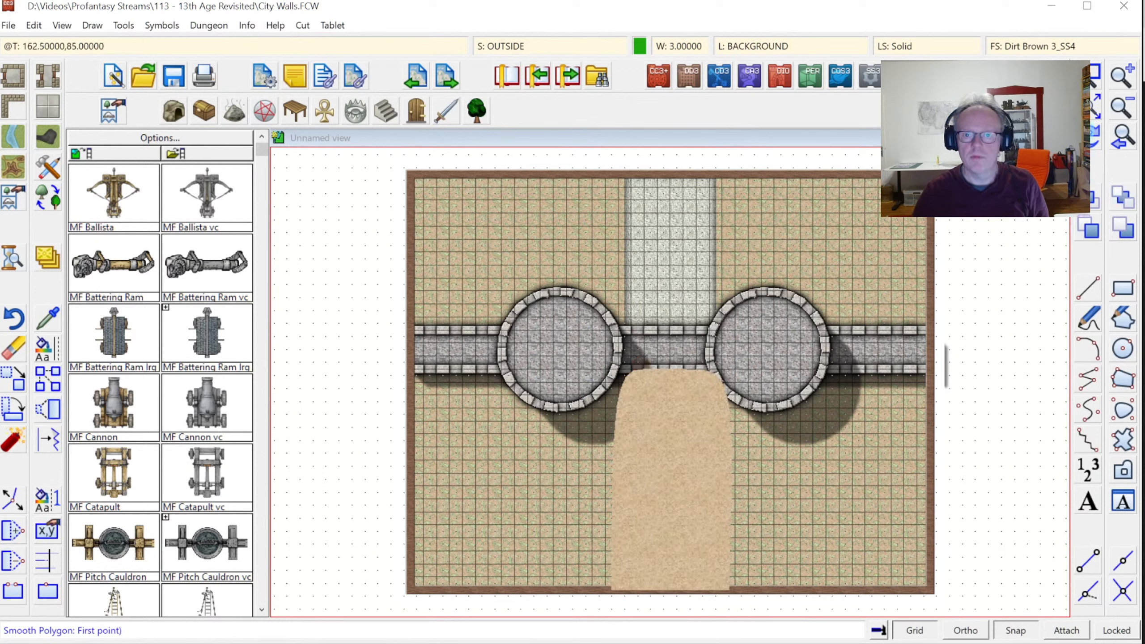
Redraw the map, zoom in on the two towers, then zoom back out to the walled area
{"action": "left_click", "coordinate": [1089, 144]}
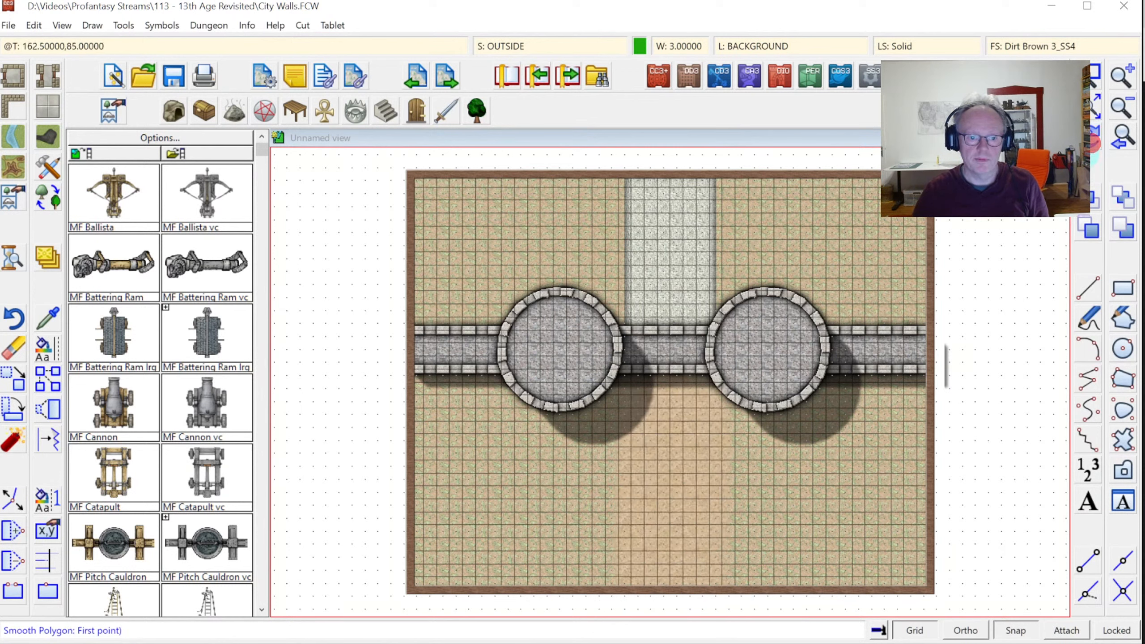
{"action": "left_click", "coordinate": [1086, 73]}
{"action": "left_click", "coordinate": [547, 212]}
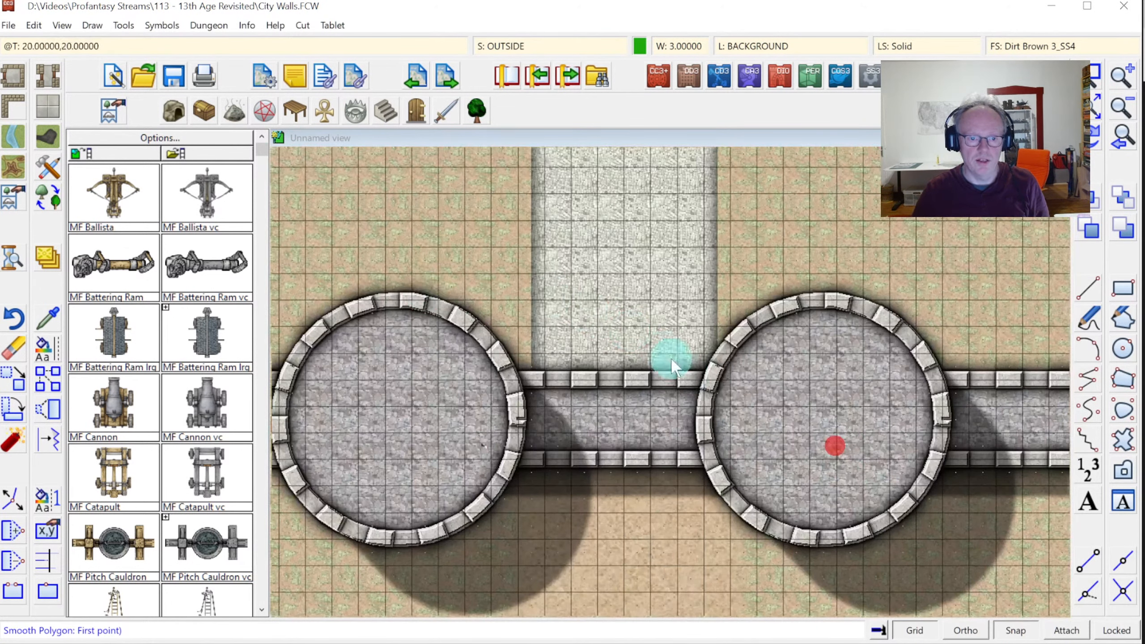
{"action": "left_click", "coordinate": [834, 444]}
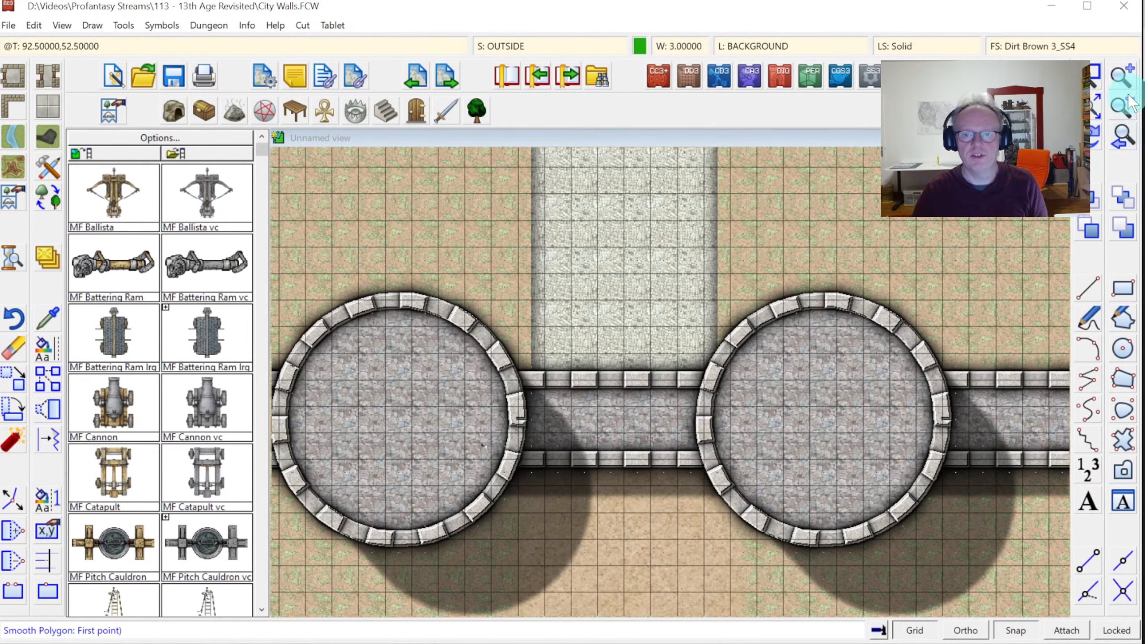
{"action": "left_click", "coordinate": [1120, 110]}
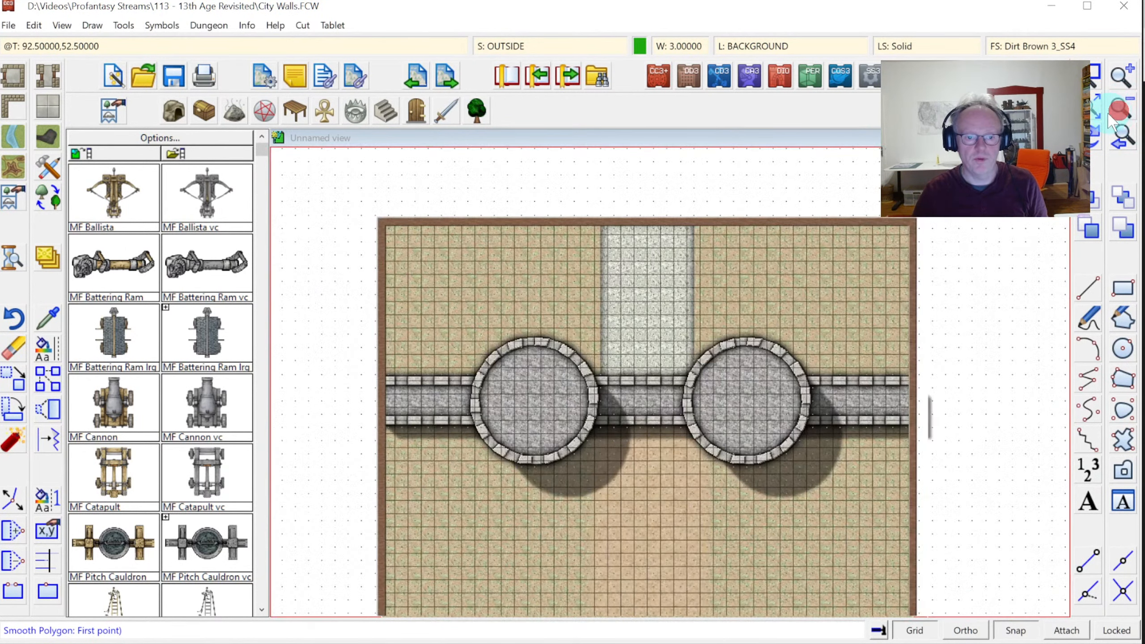
{"action": "left_click", "coordinate": [1094, 76]}
{"action": "left_click", "coordinate": [500, 318]}
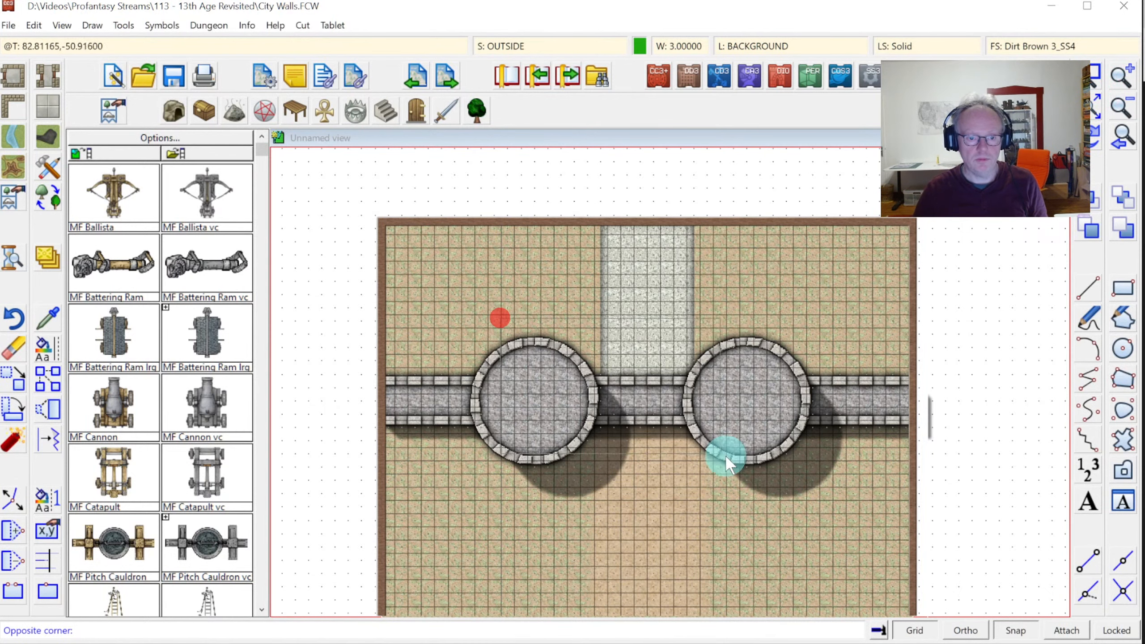
{"action": "left_click", "coordinate": [833, 514]}
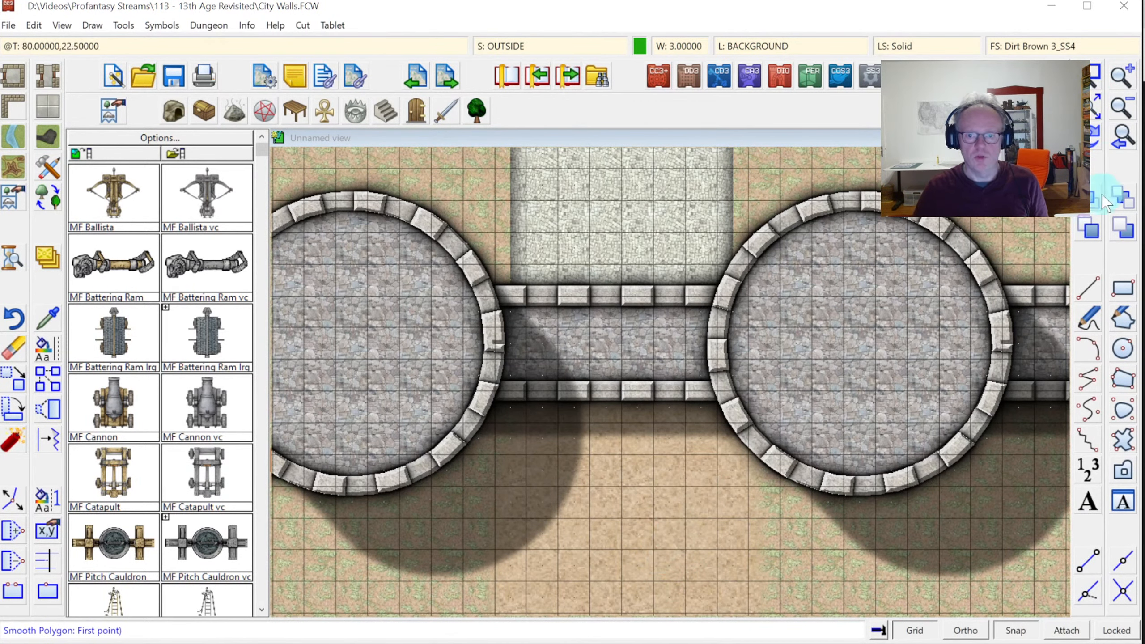
{"action": "left_click", "coordinate": [1094, 108]}
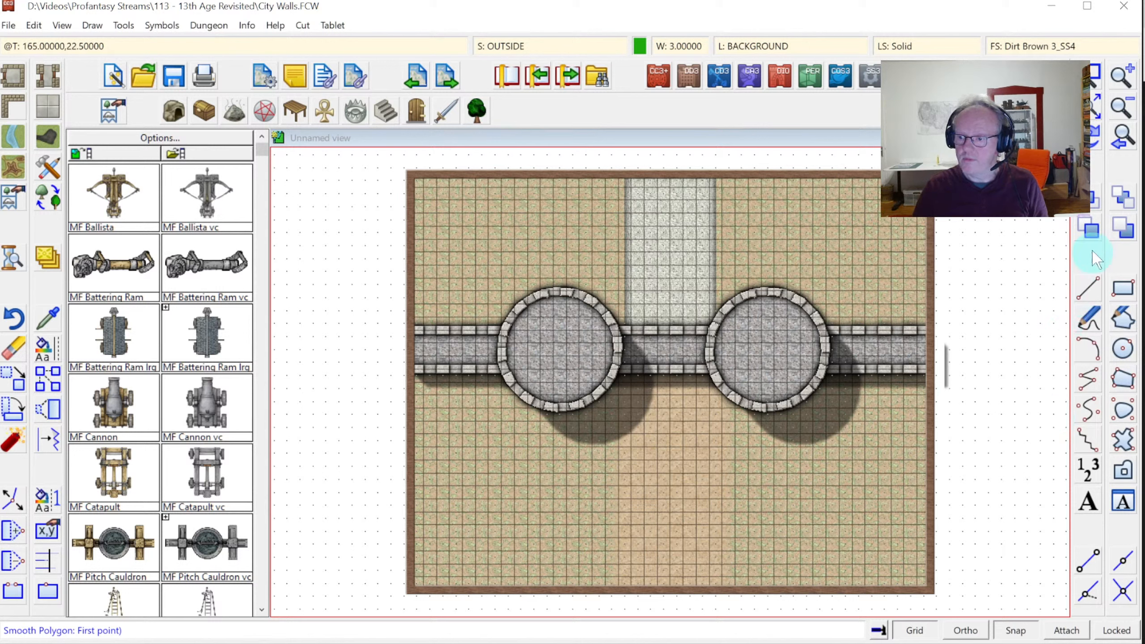
Begin a zoom window on part of the map
{"action": "left_click", "coordinate": [1094, 76]}
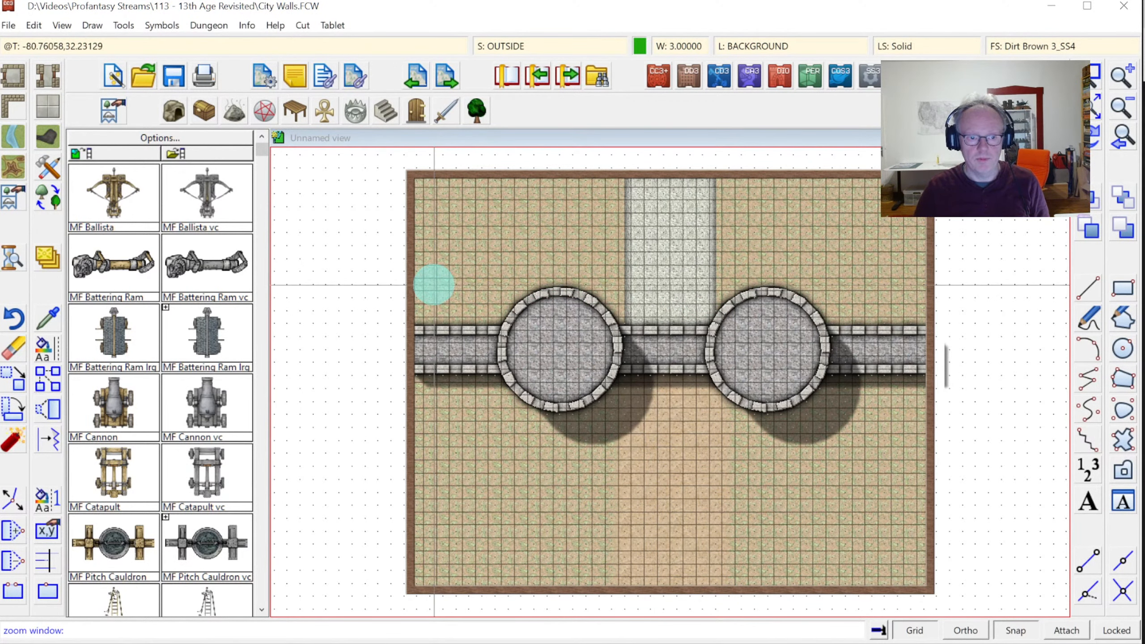
Close in on the left tower and its wall, then pick the Like tool
{"action": "left_click", "coordinate": [446, 276]}
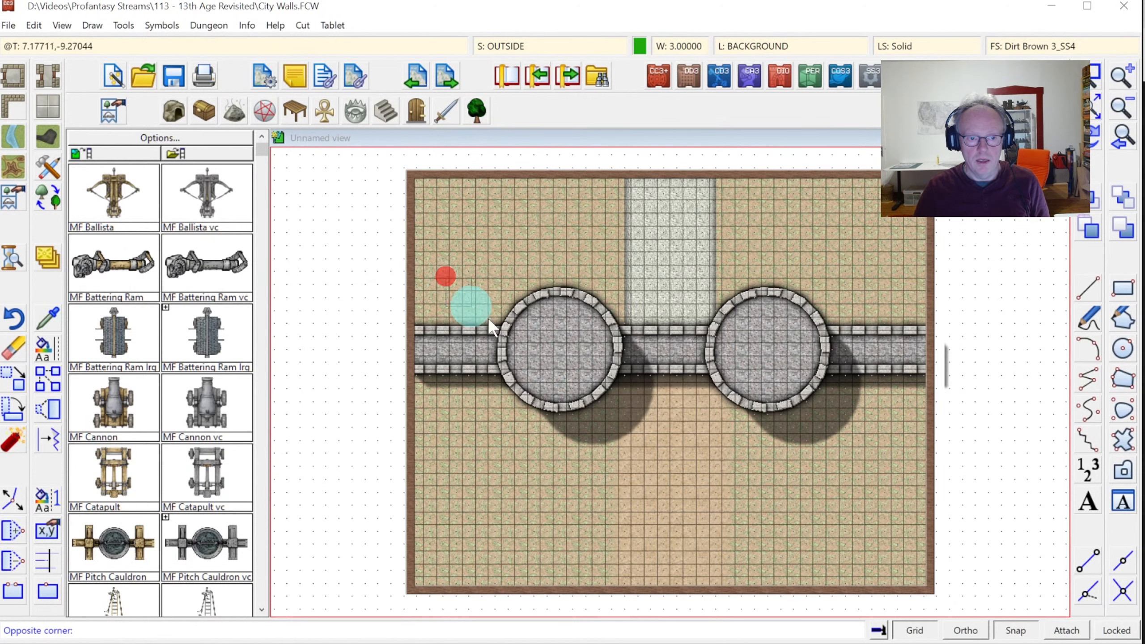
{"action": "left_click", "coordinate": [634, 432]}
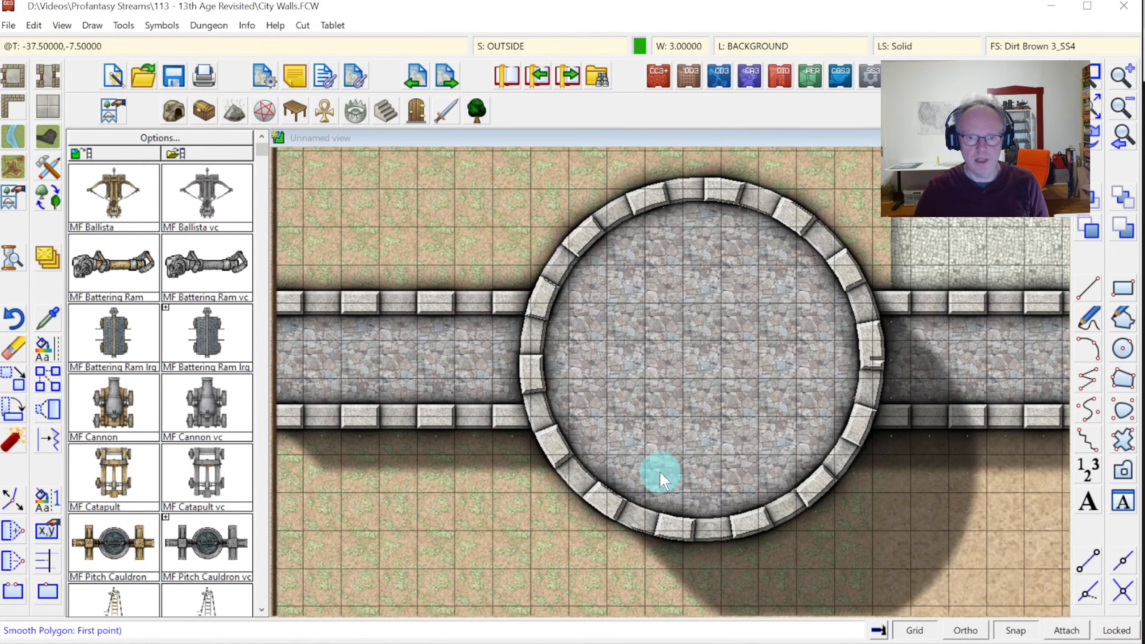
{"action": "left_click", "coordinate": [47, 318]}
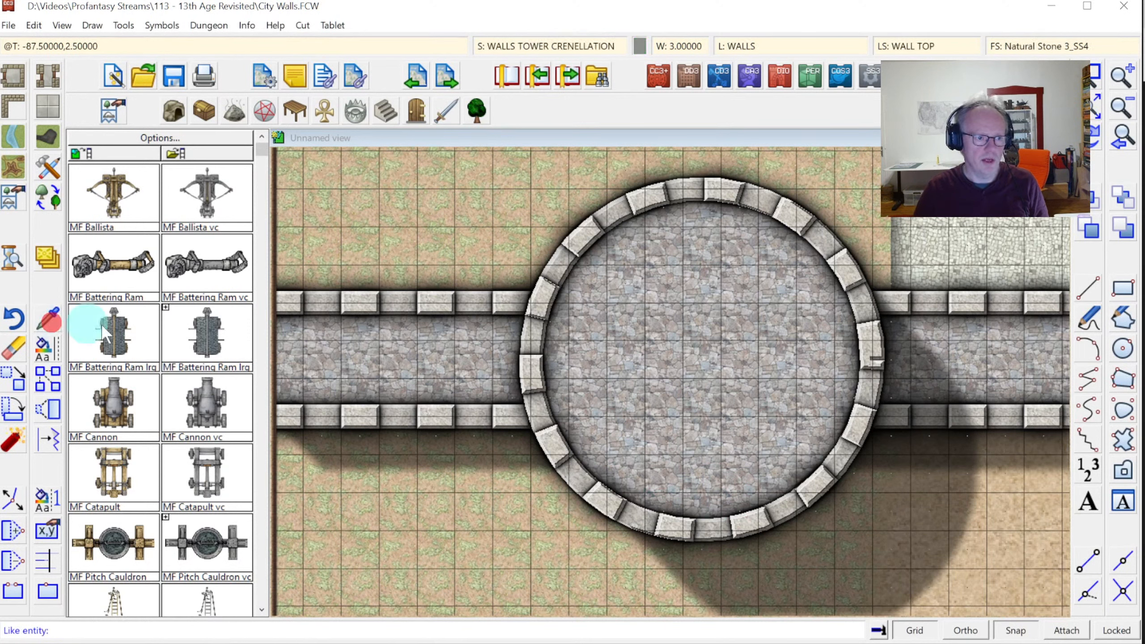
Copy the city wall's drawing settings and add a new WALLS TOP layer
{"action": "left_click", "coordinate": [358, 299]}
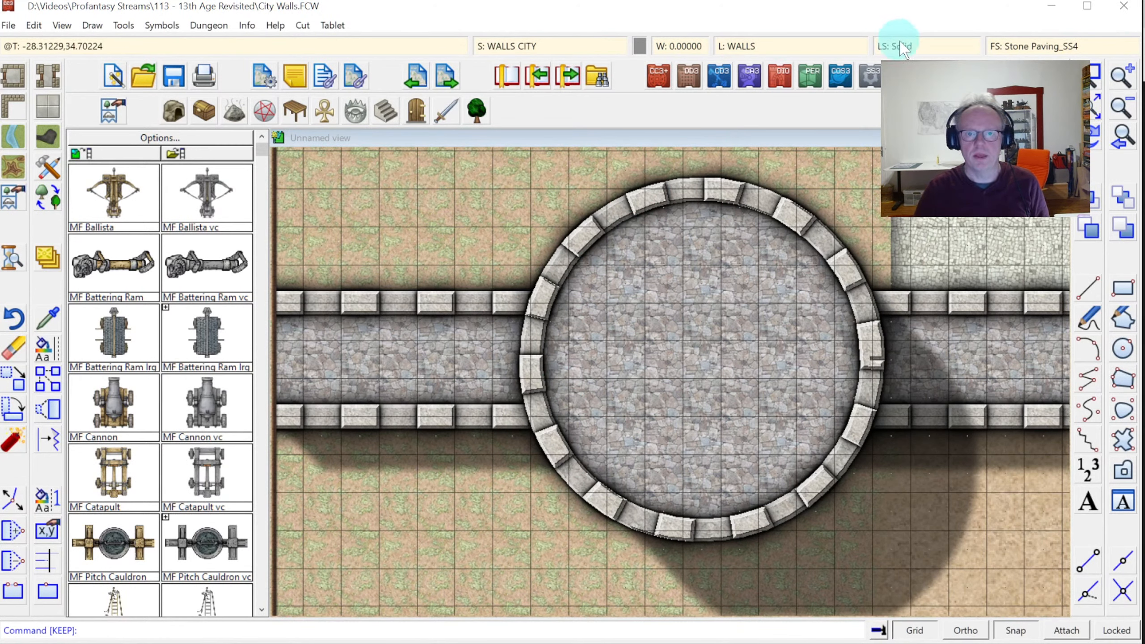
{"action": "left_click", "coordinate": [769, 48]}
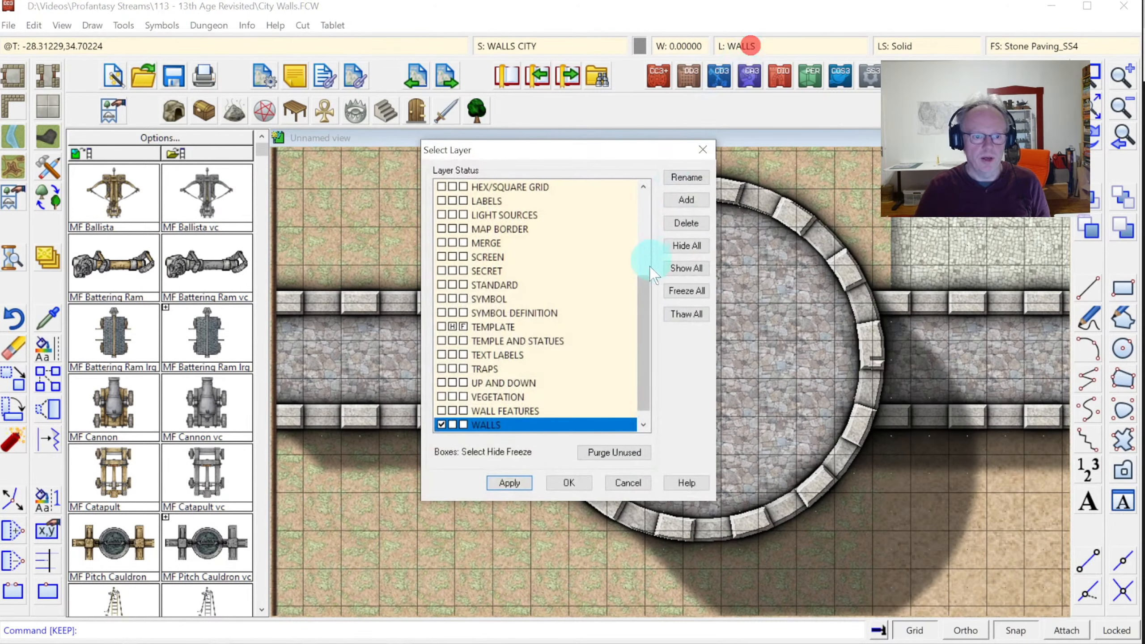
{"action": "left_click", "coordinate": [686, 199]}
{"action": "type", "text": "W"}
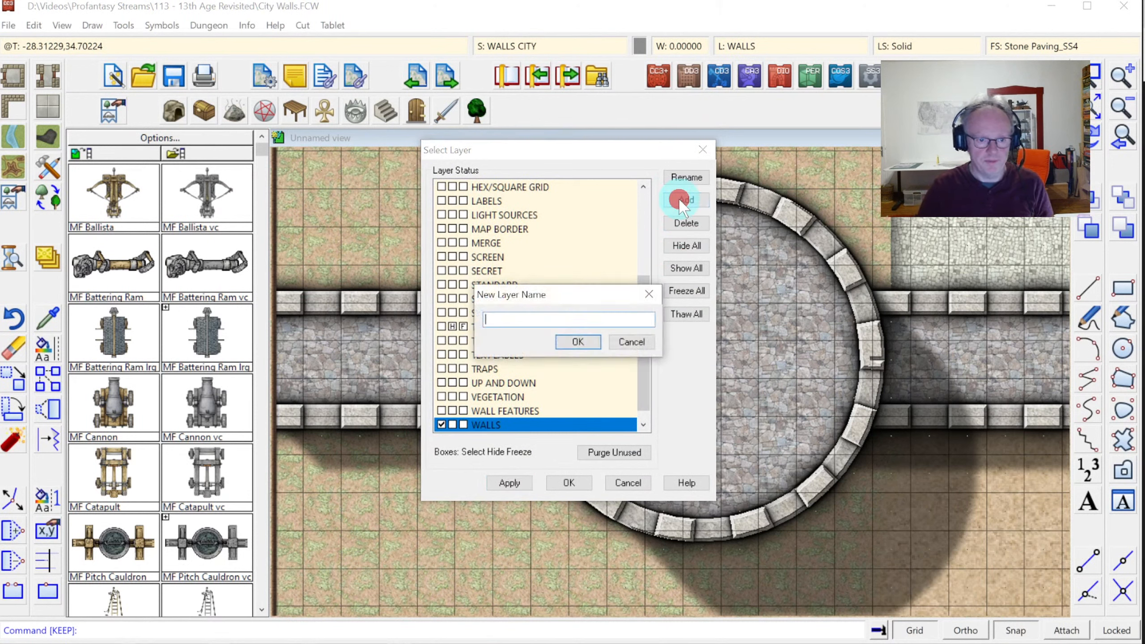
{"action": "type", "text": "ALLS TOP"}
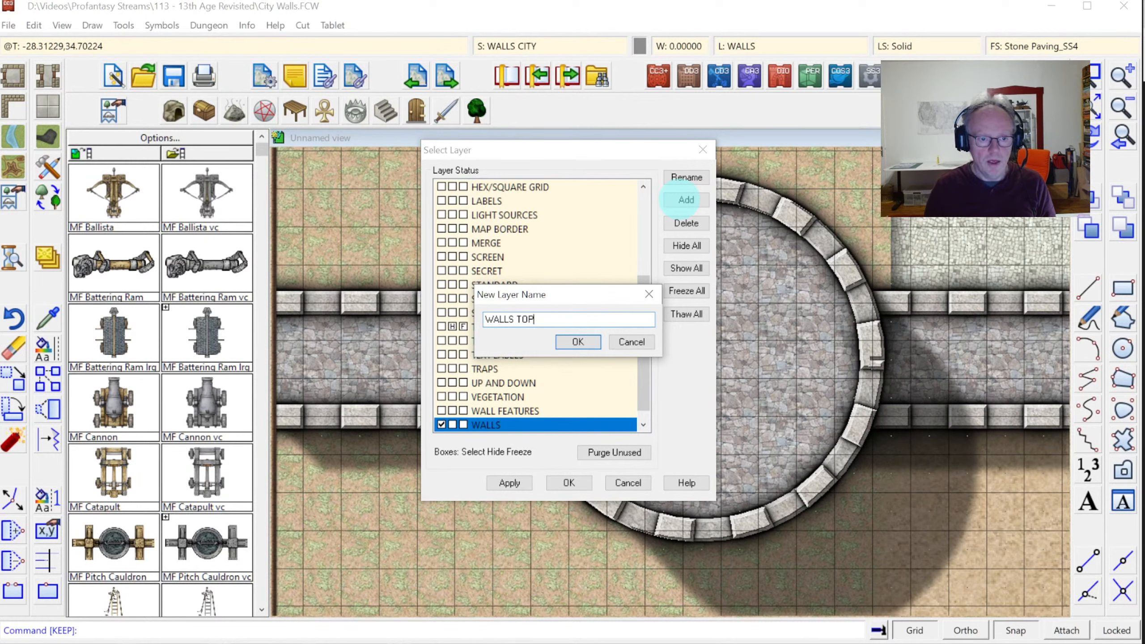
{"action": "key", "text": "Return"}
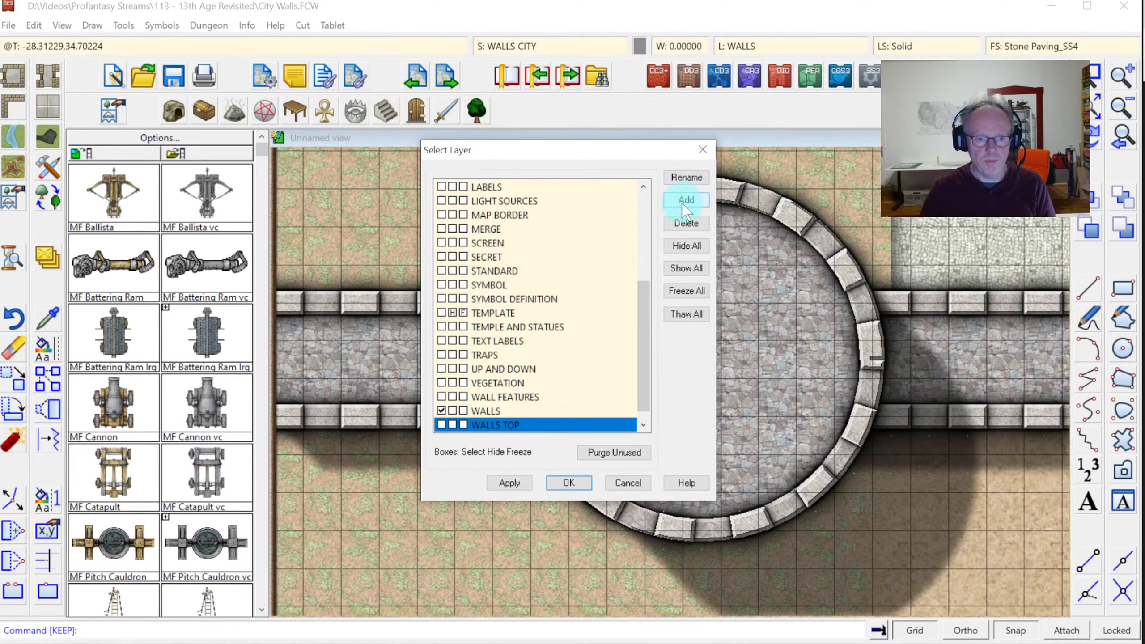
Add a second layer named WALLS CRENELLATIONS and accept the layer list
{"action": "left_click", "coordinate": [684, 201]}
{"action": "type", "text": "WAL"}
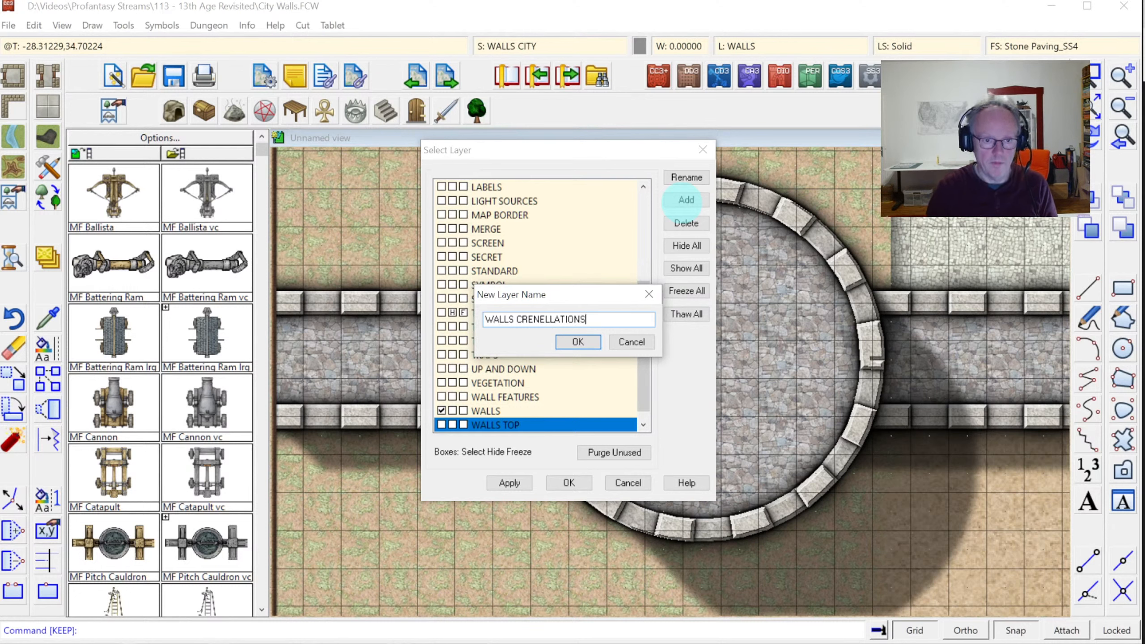
{"action": "type", "text": "LS CRENELLATIONS"}
{"action": "key", "text": "Return"}
{"action": "left_click", "coordinate": [568, 483]}
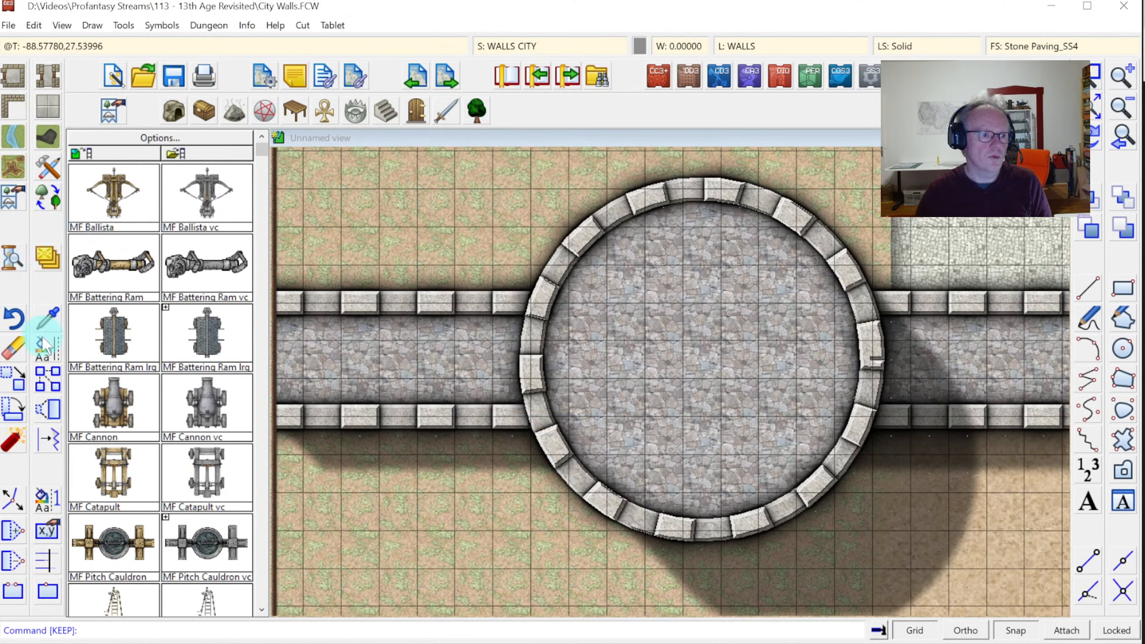
Start a layer change, picking the wall pieces by their Natural Stone 3_SS4 fill style
{"action": "right_click", "coordinate": [42, 345]}
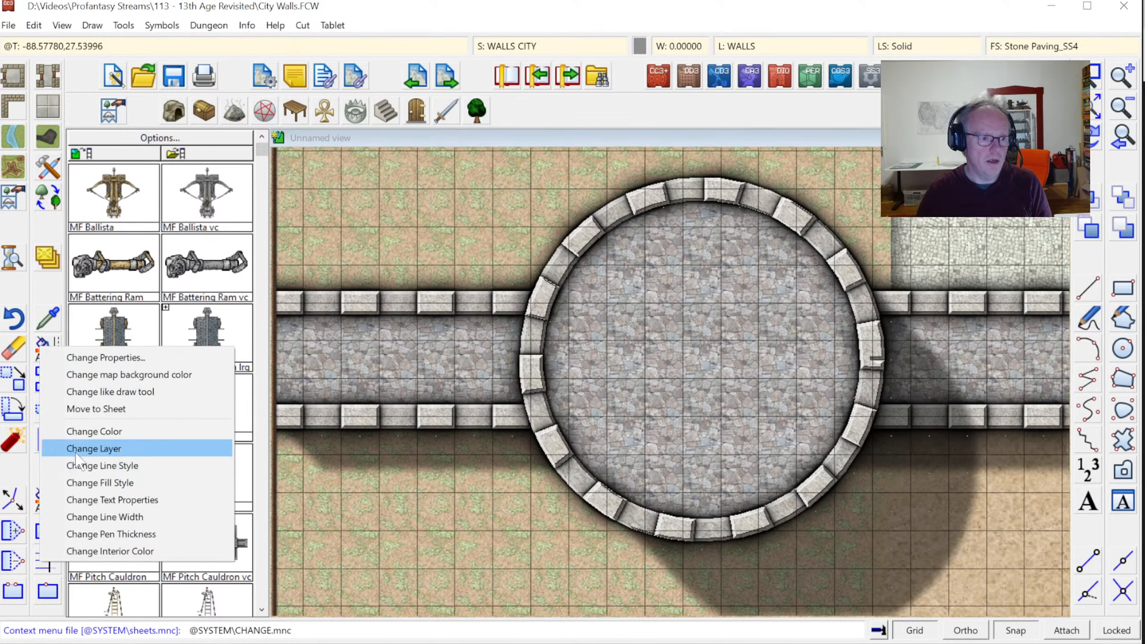
{"action": "left_click", "coordinate": [77, 448]}
{"action": "right_click", "coordinate": [383, 396]}
{"action": "left_click", "coordinate": [385, 554]}
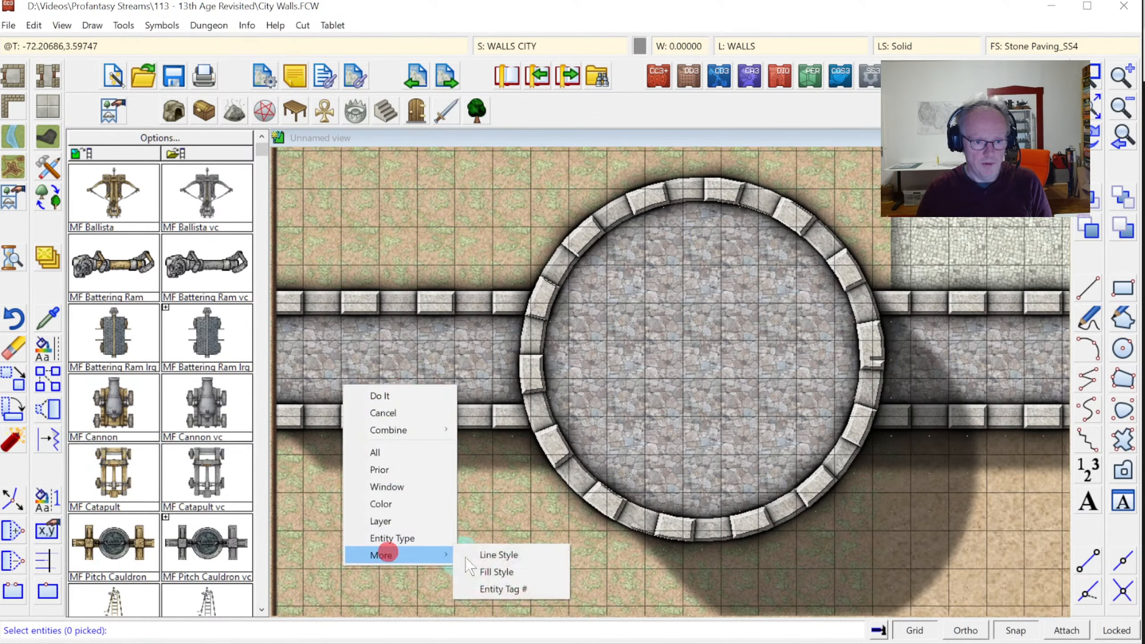
{"action": "left_click", "coordinate": [496, 572]}
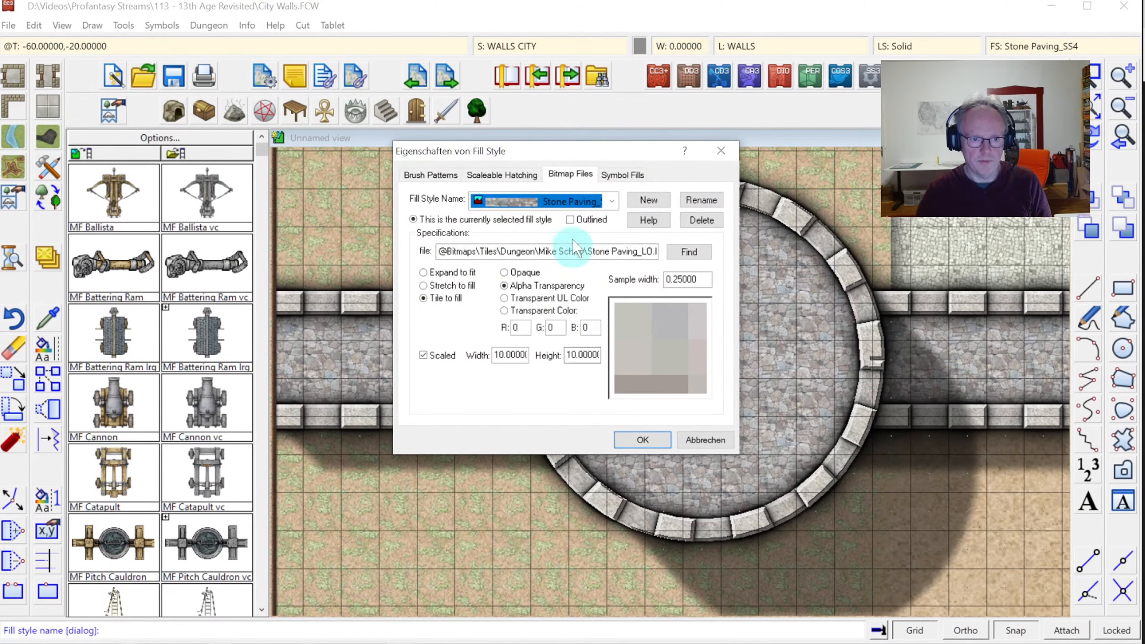
{"action": "left_click", "coordinate": [610, 200]}
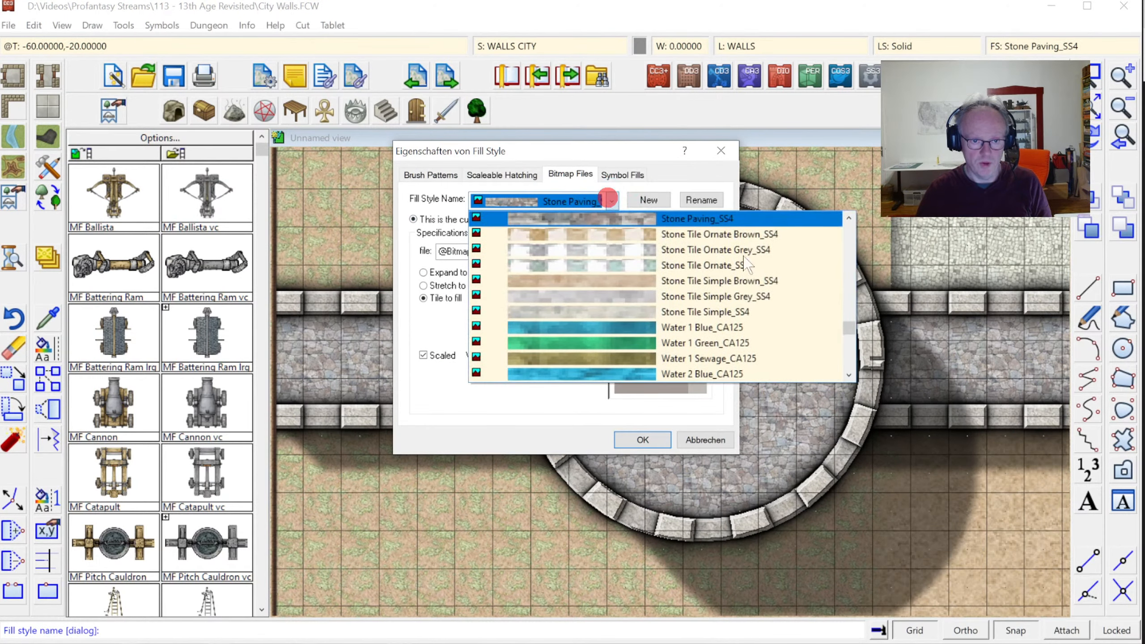
{"action": "left_click_drag", "start_coordinate": [847, 255], "coordinate": [847, 255]}
{"action": "left_click", "coordinate": [845, 307]}
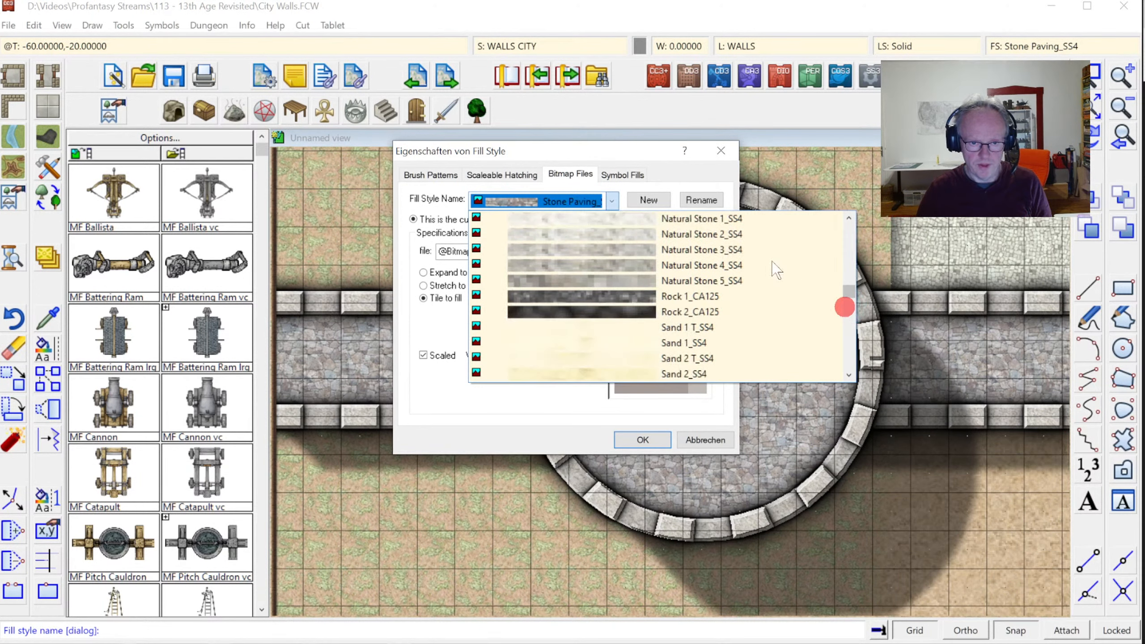
{"action": "left_click", "coordinate": [698, 252]}
{"action": "left_click", "coordinate": [642, 440]}
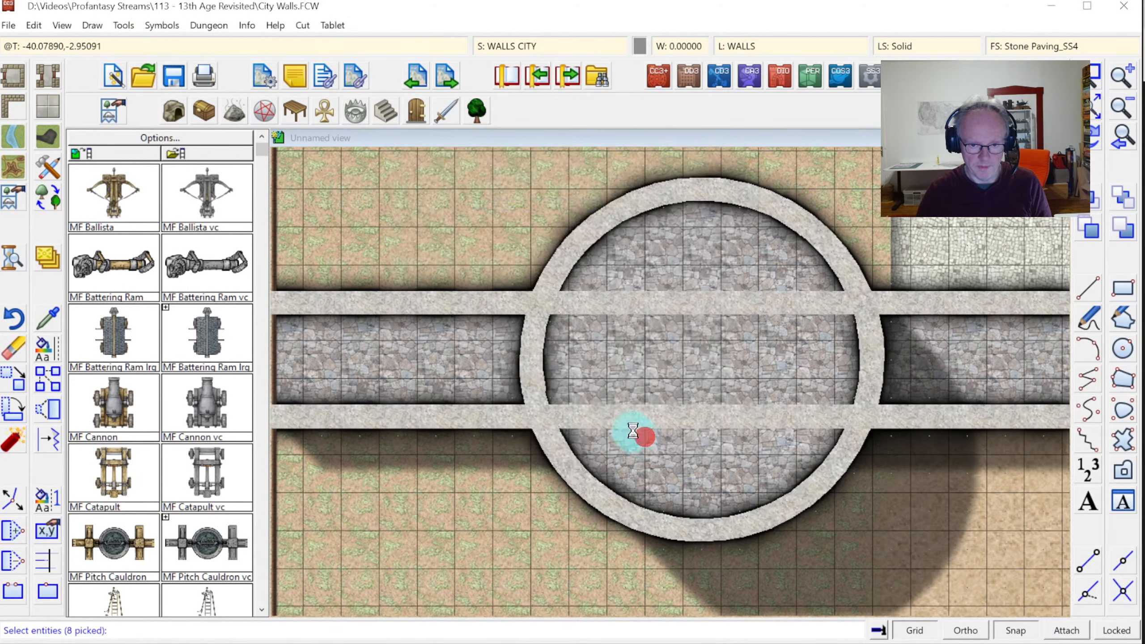
Move the picked stone wall pieces onto the WALLS TOP layer
{"action": "left_click", "coordinate": [432, 334]}
{"action": "right_click", "coordinate": [496, 232]}
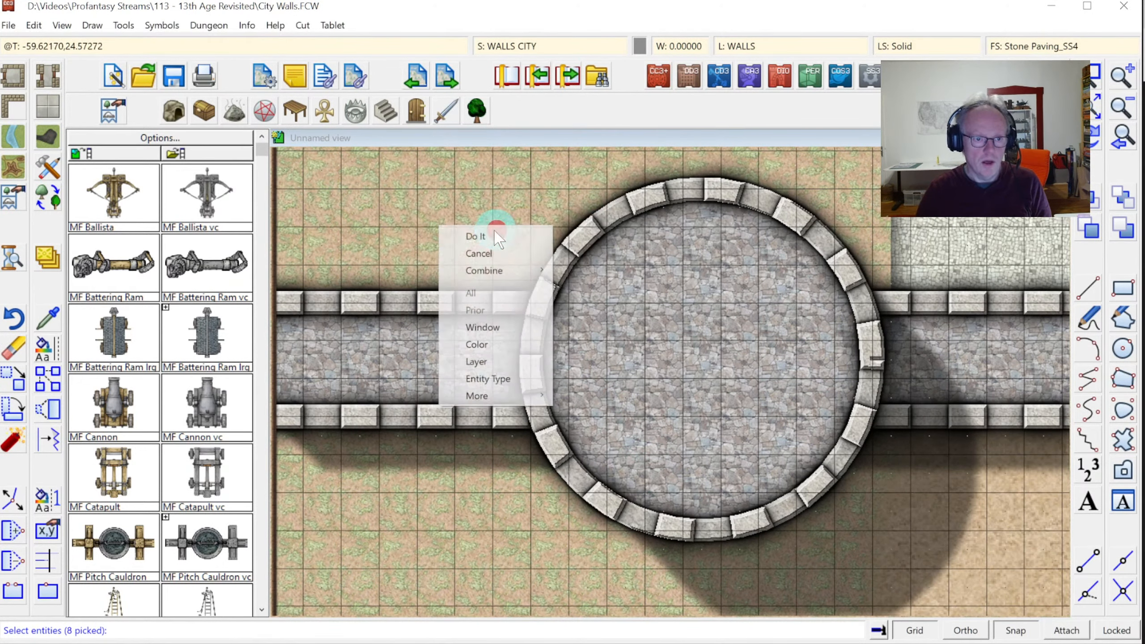
{"action": "left_click", "coordinate": [488, 234]}
{"action": "right_click", "coordinate": [488, 234]}
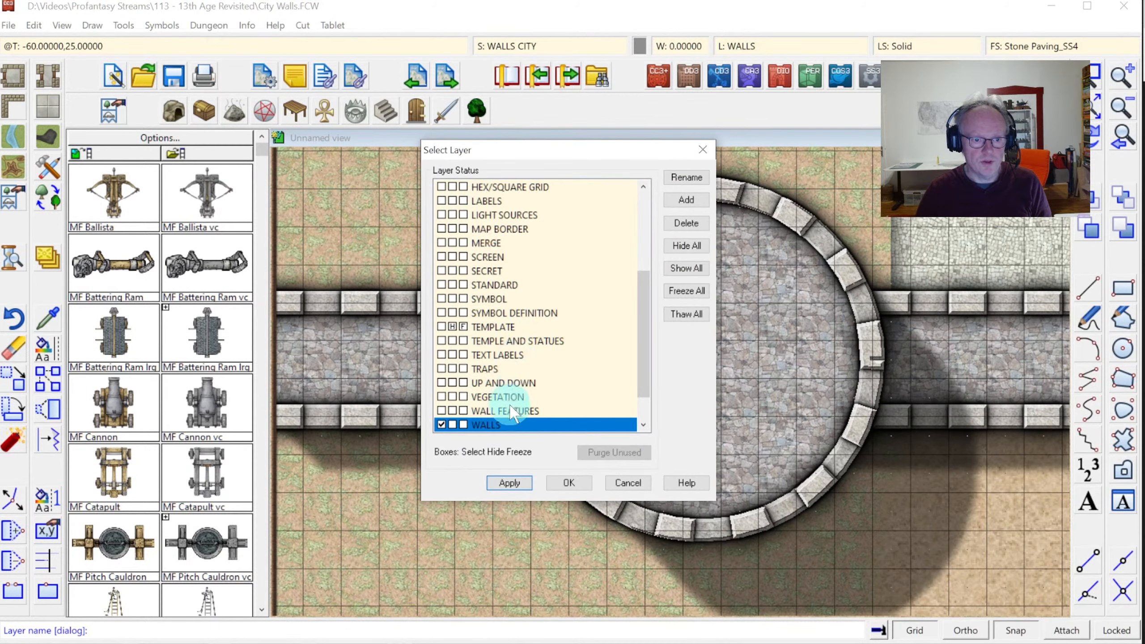
{"action": "scroll", "coordinate": [511, 399], "scroll_direction": "down", "scroll_amount": 1}
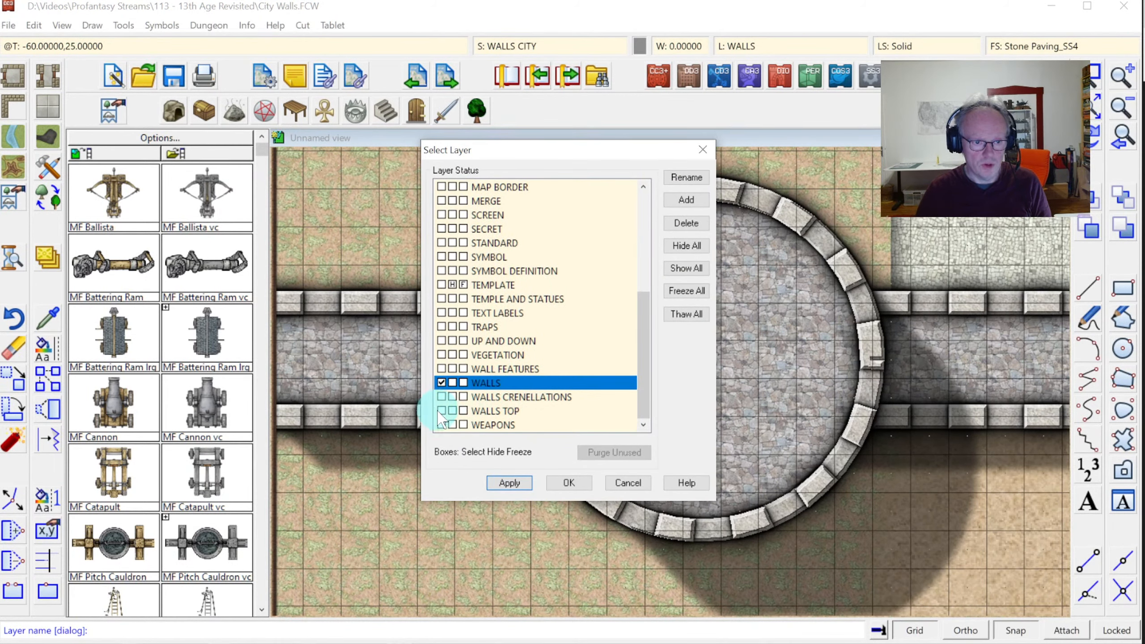
{"action": "left_click", "coordinate": [441, 411]}
{"action": "left_click", "coordinate": [569, 483]}
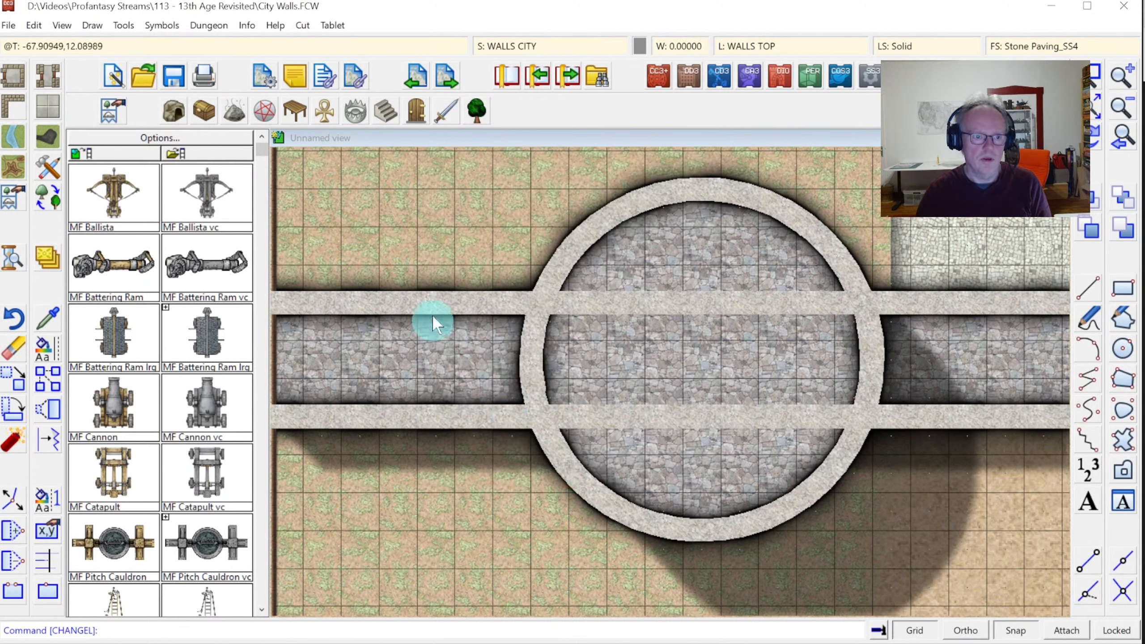
Reselect the prior wall pieces and give them the WALL TOP line style
{"action": "right_click", "coordinate": [395, 244]}
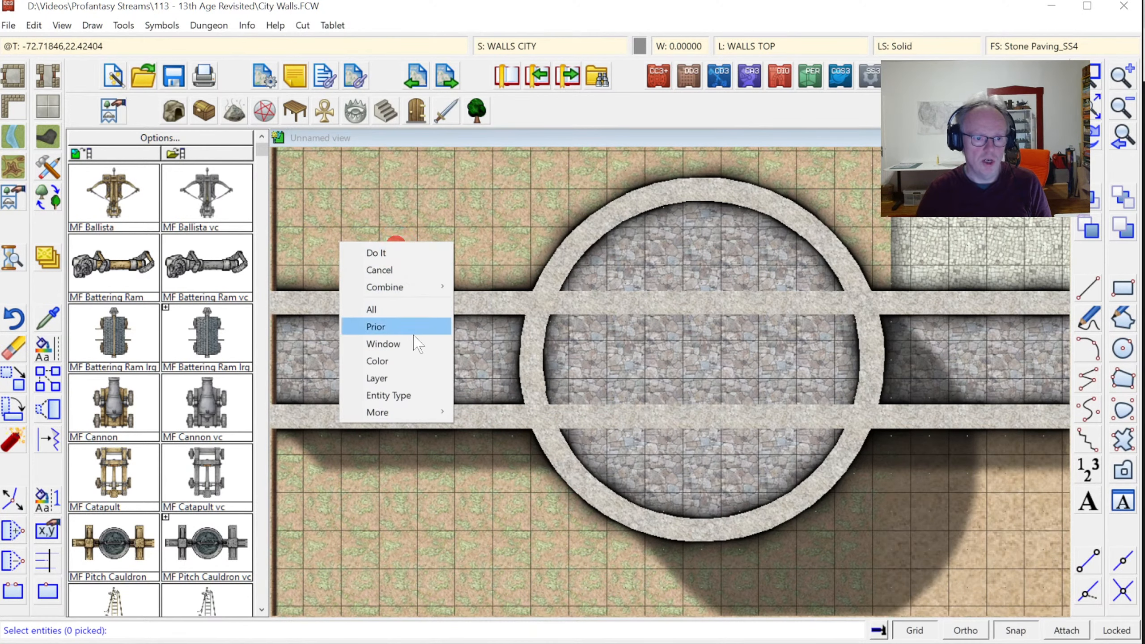
{"action": "left_click", "coordinate": [400, 328]}
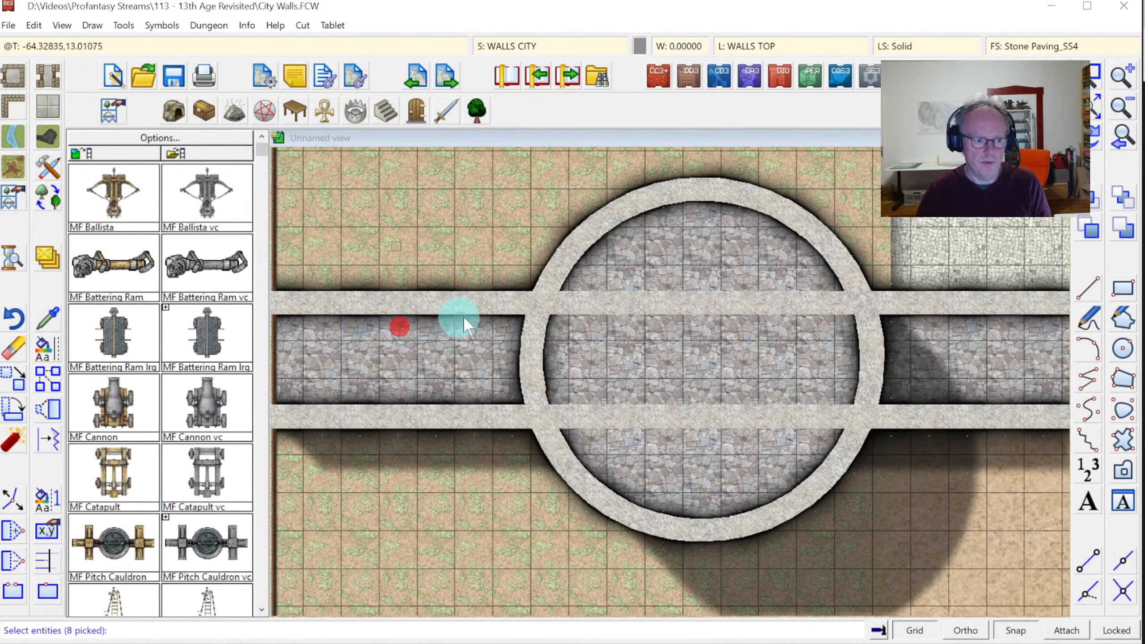
{"action": "right_click", "coordinate": [499, 224]}
{"action": "left_click", "coordinate": [508, 268]}
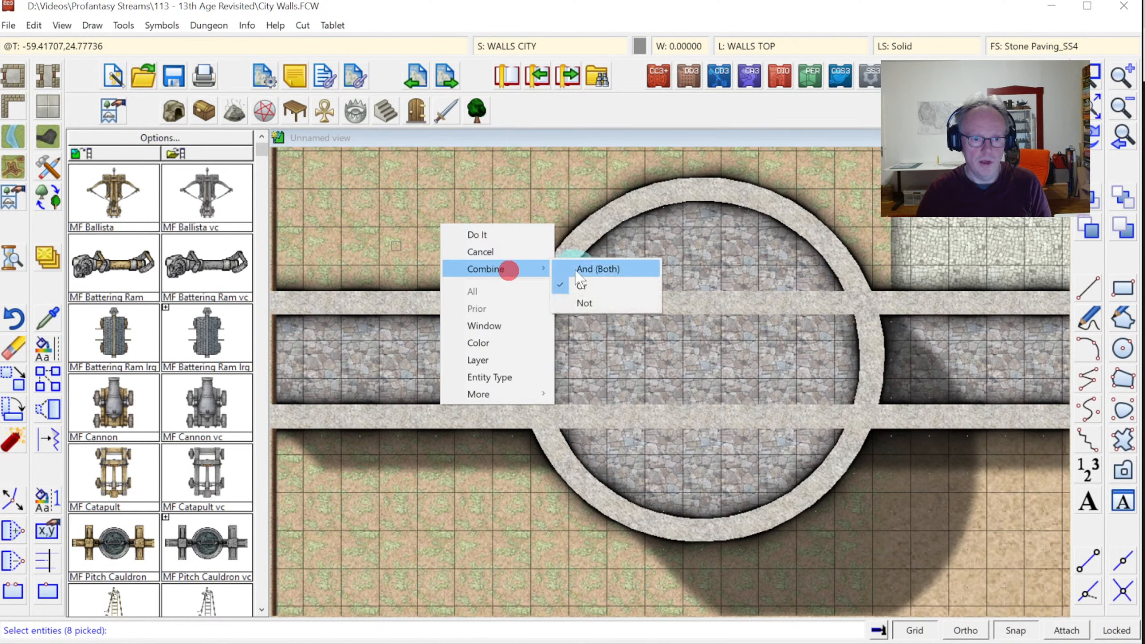
{"action": "left_click", "coordinate": [574, 271]}
{"action": "right_click", "coordinate": [574, 271]}
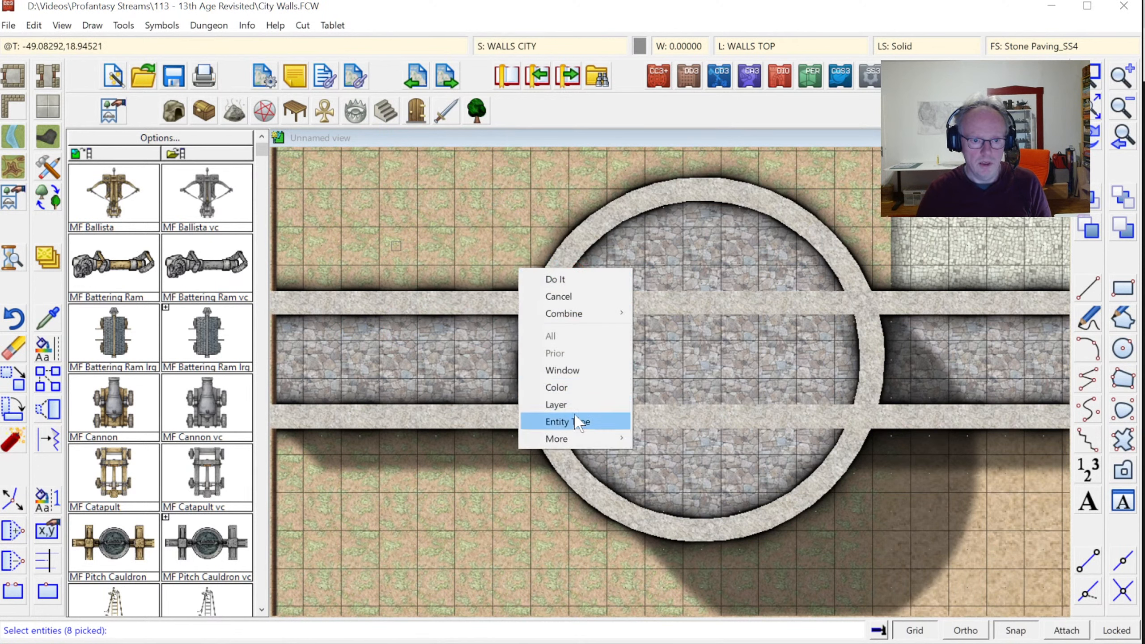
{"action": "left_click", "coordinate": [573, 434]}
{"action": "left_click", "coordinate": [672, 437]}
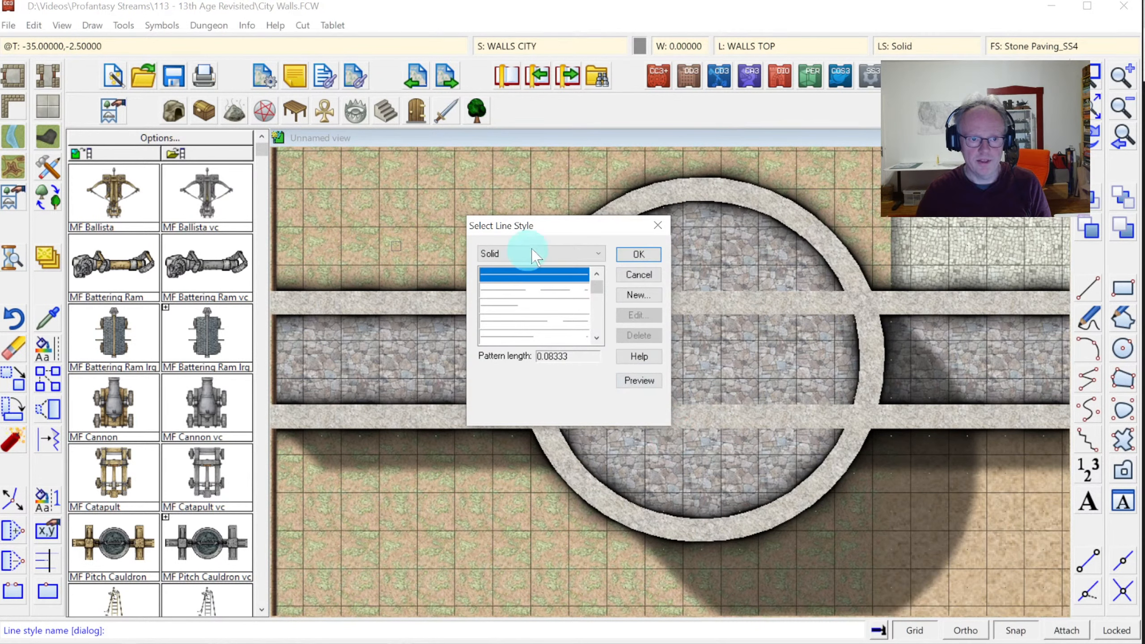
{"action": "left_click", "coordinate": [603, 255]}
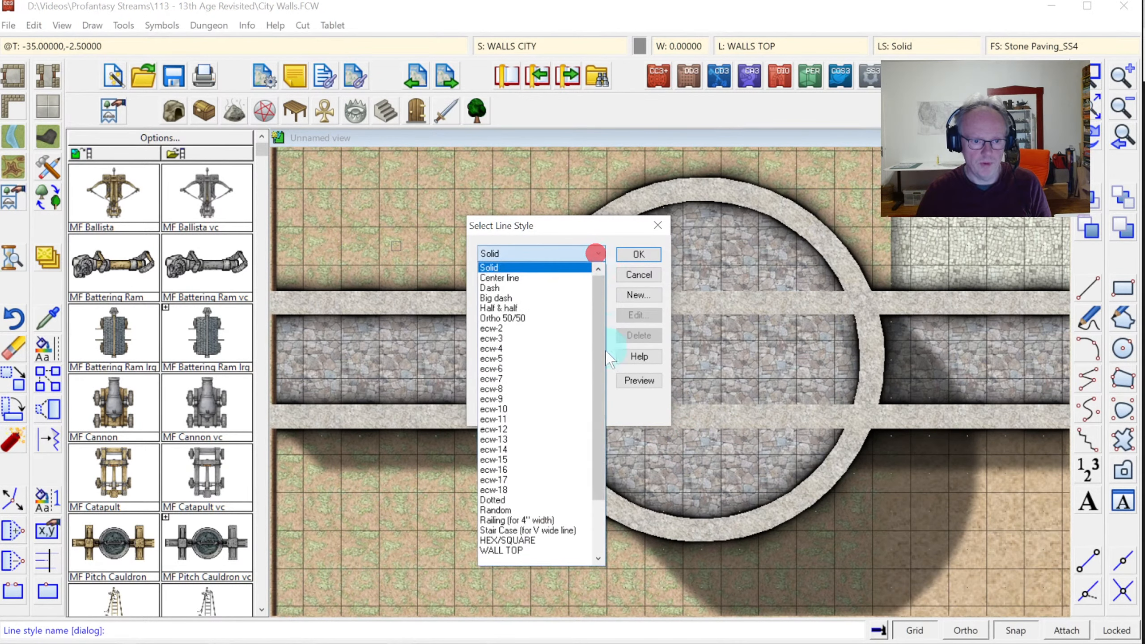
{"action": "left_click", "coordinate": [636, 255]}
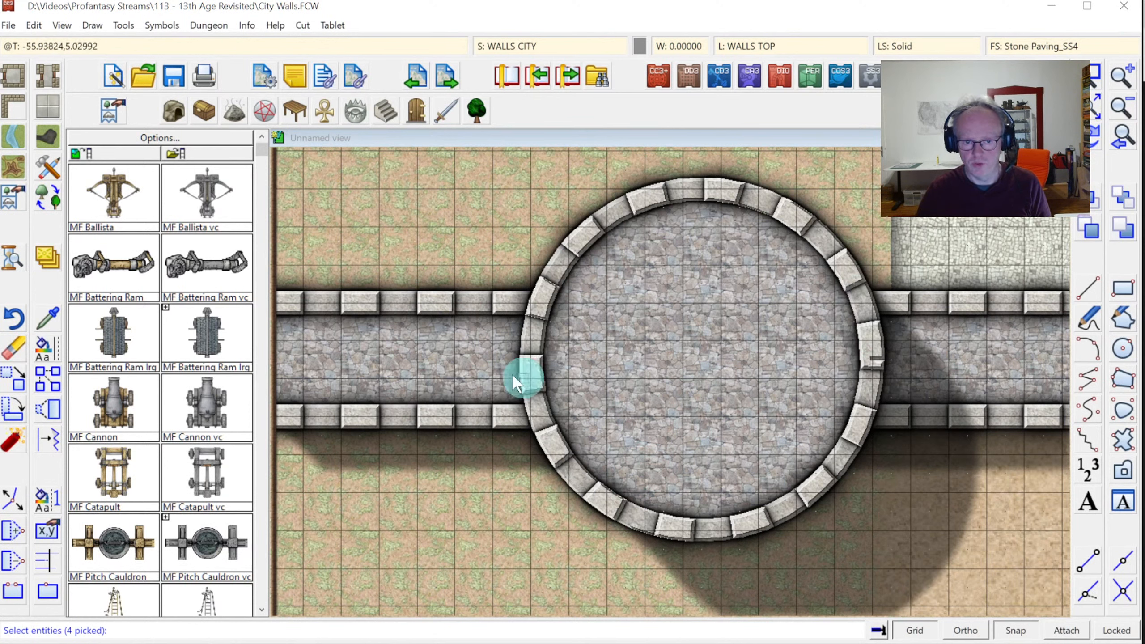
Move the crenellations onto the WALLS CRENELLATIONS layer
{"action": "right_click", "coordinate": [429, 244]}
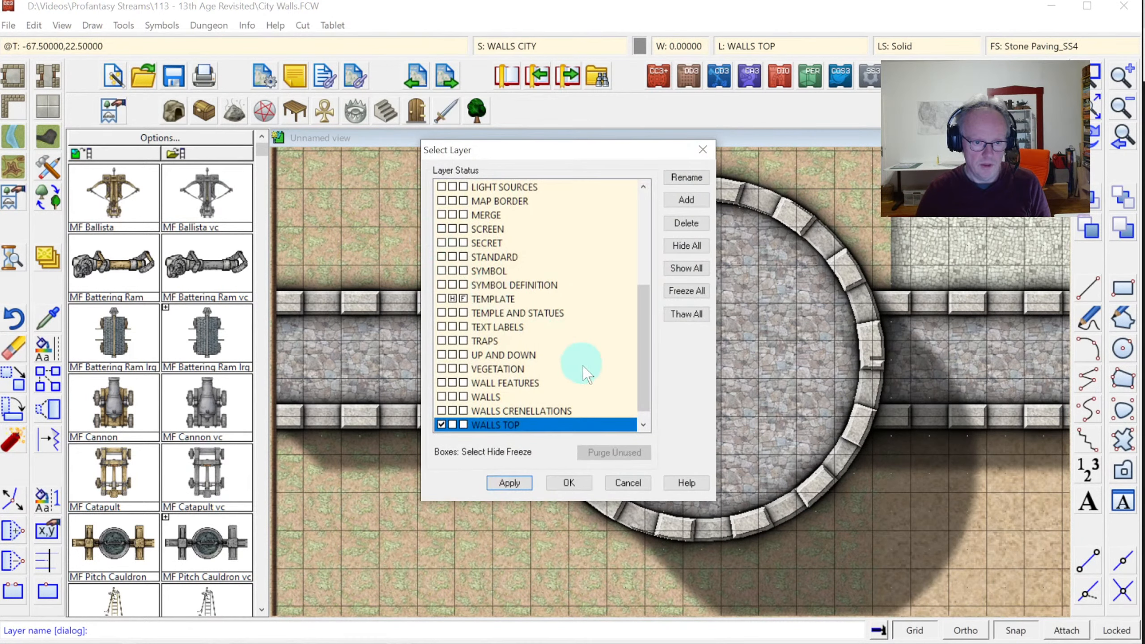
{"action": "left_click", "coordinate": [545, 408]}
{"action": "left_click", "coordinate": [569, 483]}
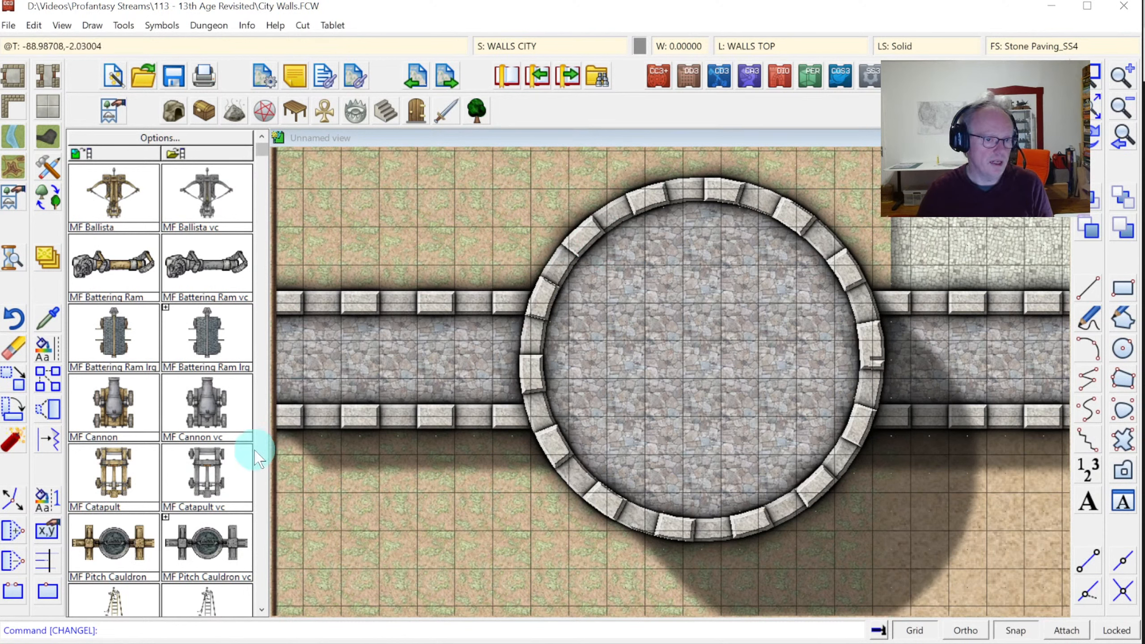
Insert a new corner into the wall-top outline above the left wall and redraw
{"action": "left_click", "coordinate": [12, 534]}
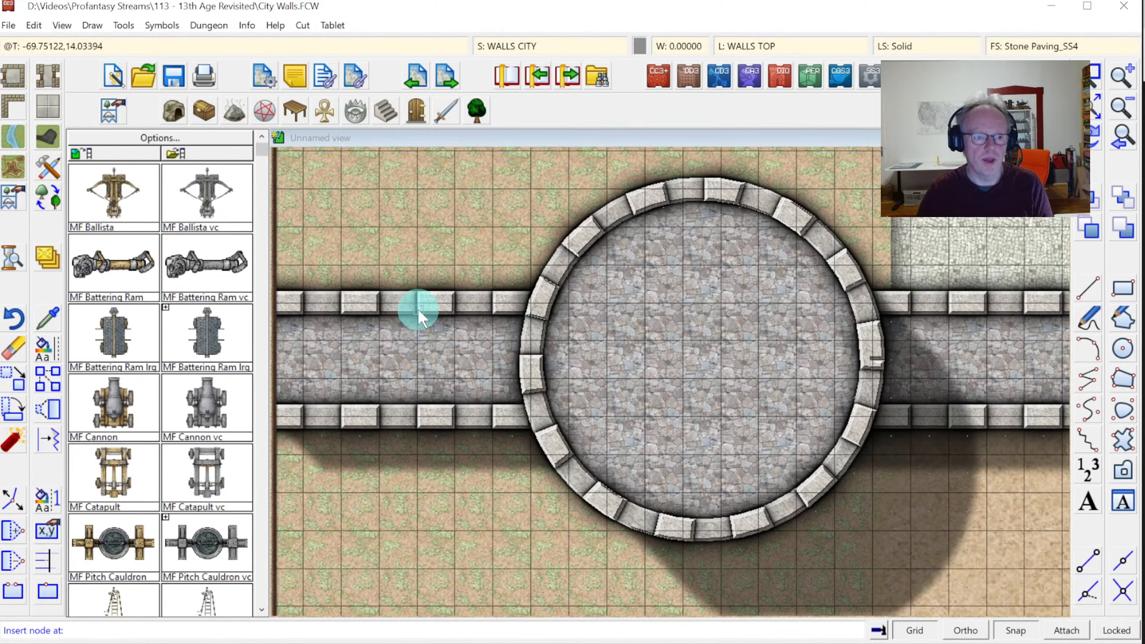
{"action": "left_click", "coordinate": [428, 300]}
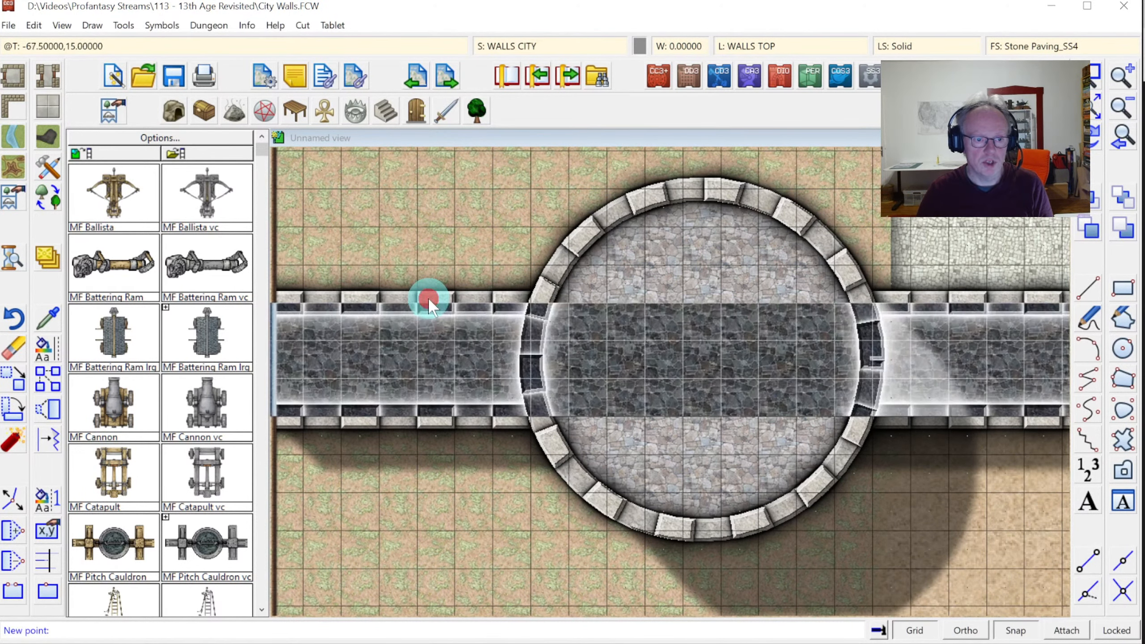
{"action": "left_click", "coordinate": [454, 231]}
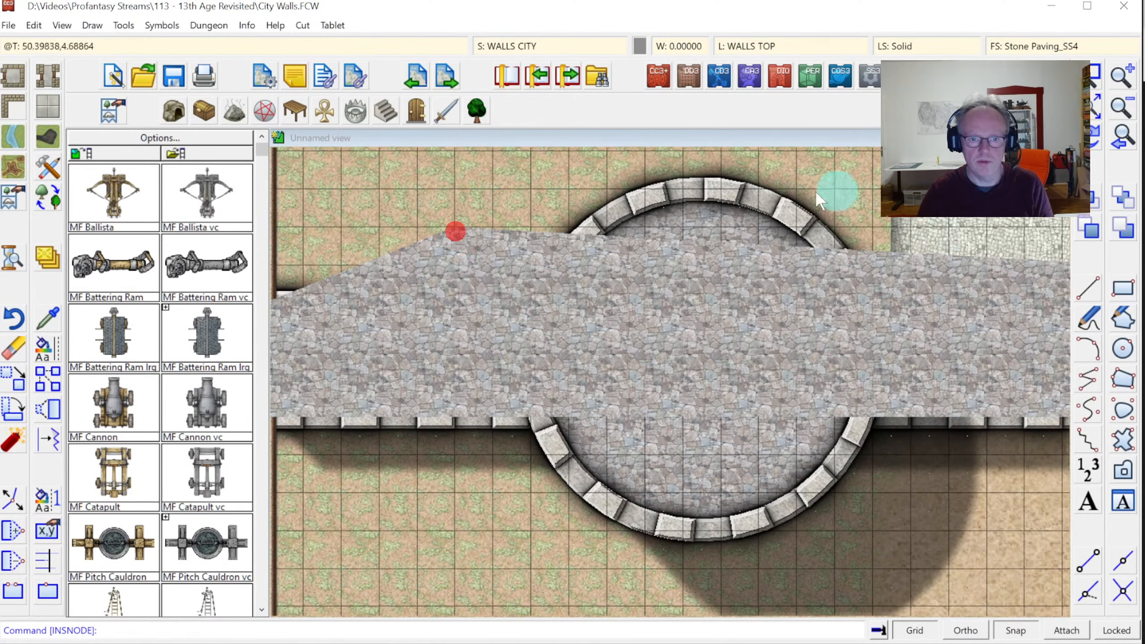
{"action": "left_click", "coordinate": [1093, 149]}
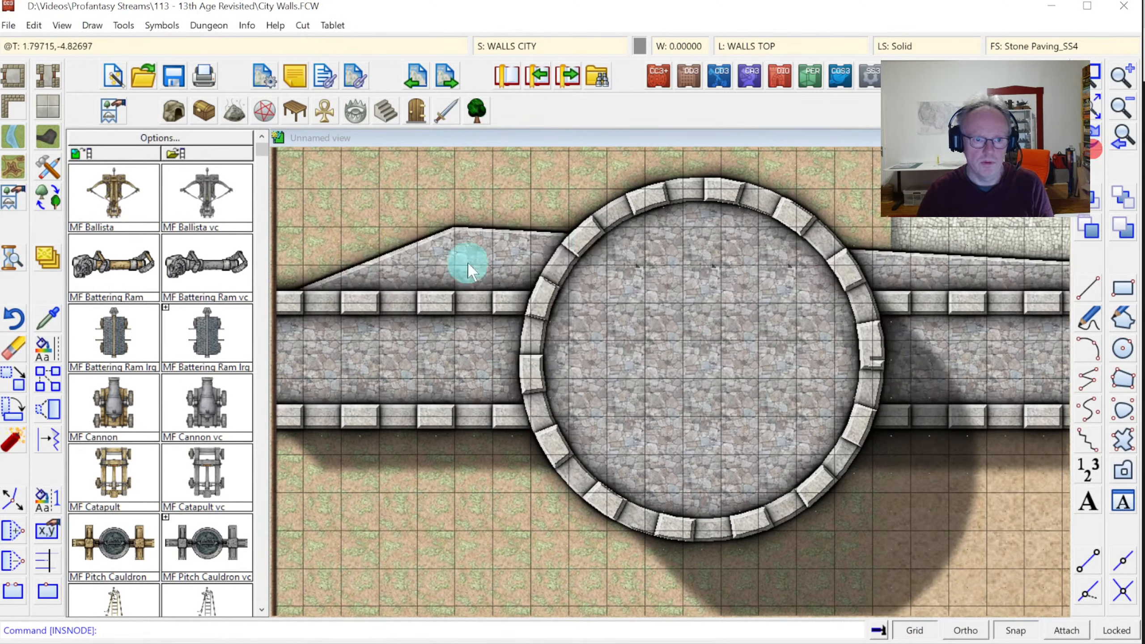
Add further nodes to square off the rectangular platform against the tower, then redraw
{"action": "left_click", "coordinate": [14, 533]}
{"action": "left_click", "coordinate": [404, 249]}
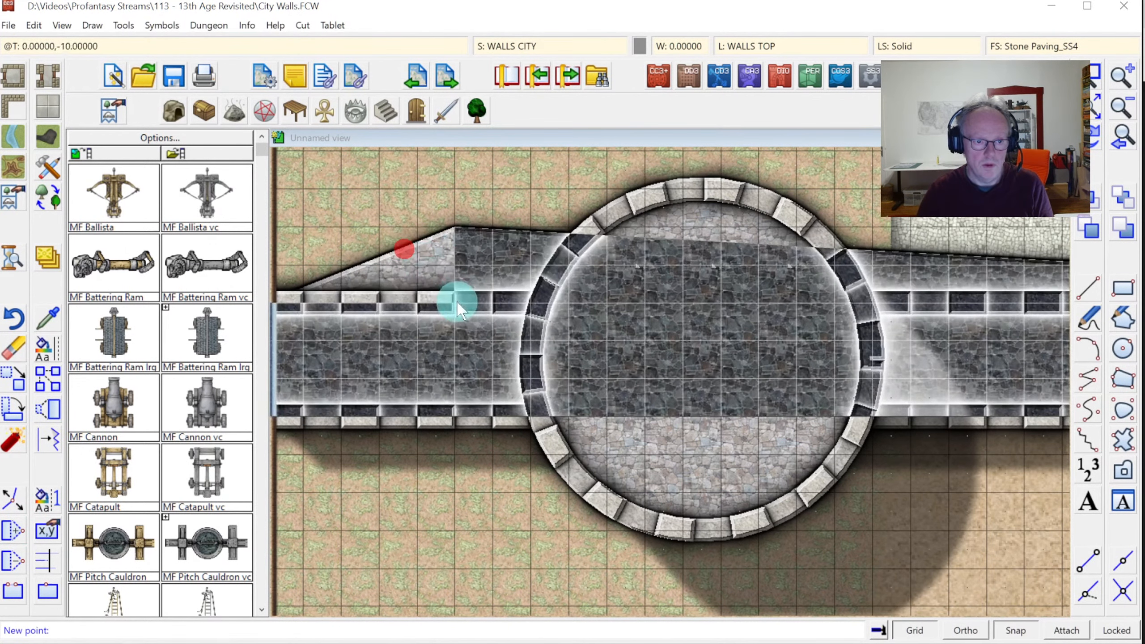
{"action": "left_click", "coordinate": [454, 301]}
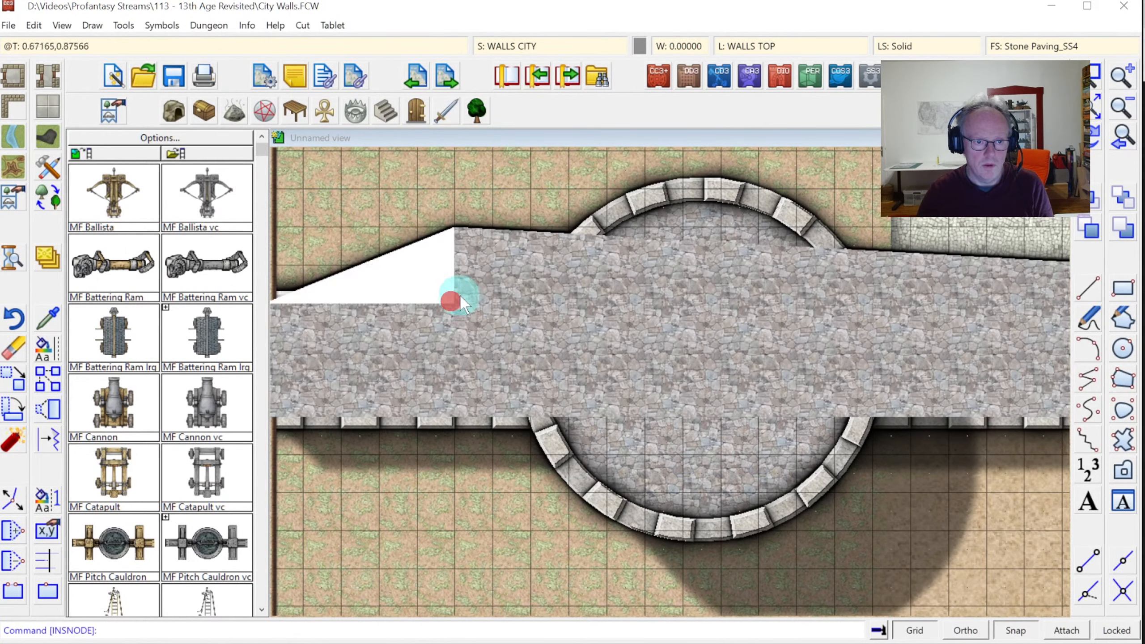
{"action": "left_click", "coordinate": [553, 233]}
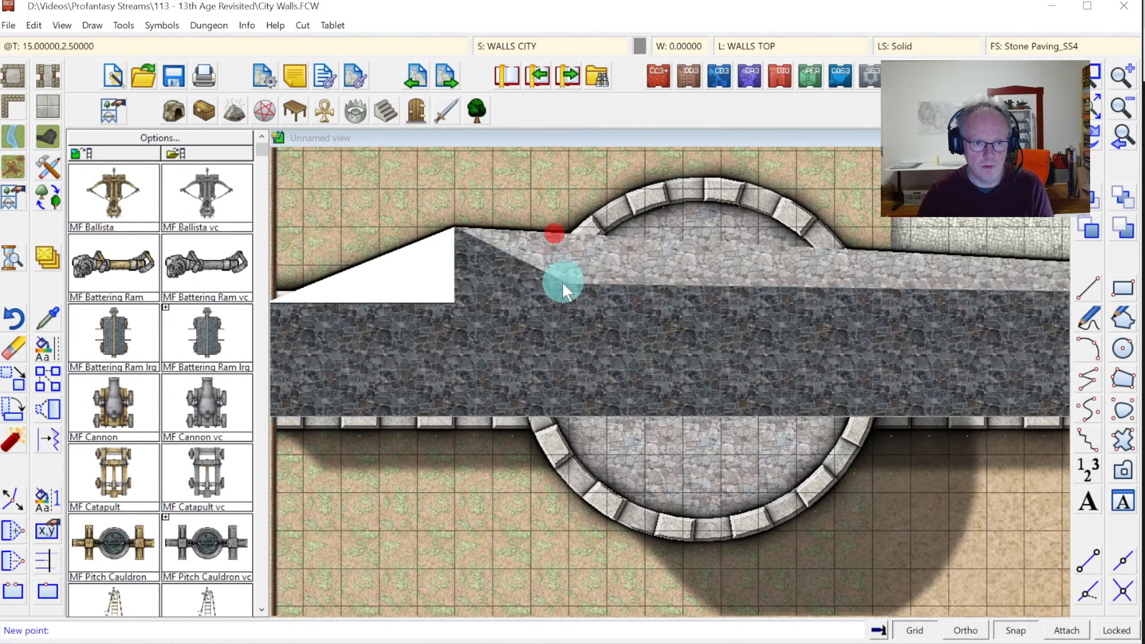
{"action": "left_click", "coordinate": [591, 301]}
{"action": "left_click", "coordinate": [507, 258]}
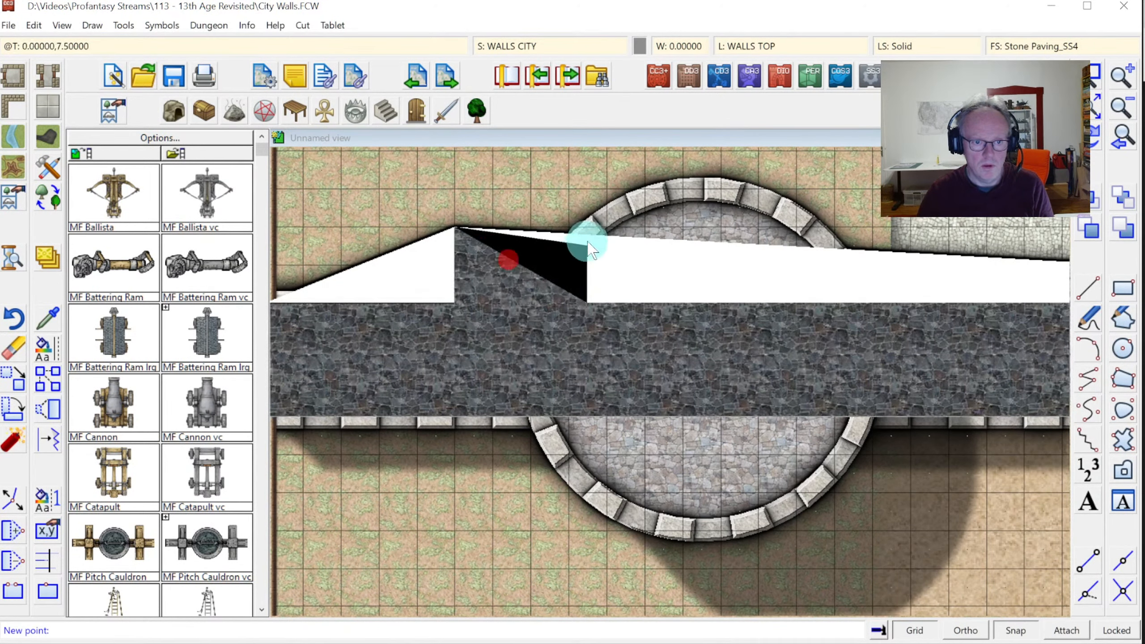
{"action": "left_click", "coordinate": [579, 230]}
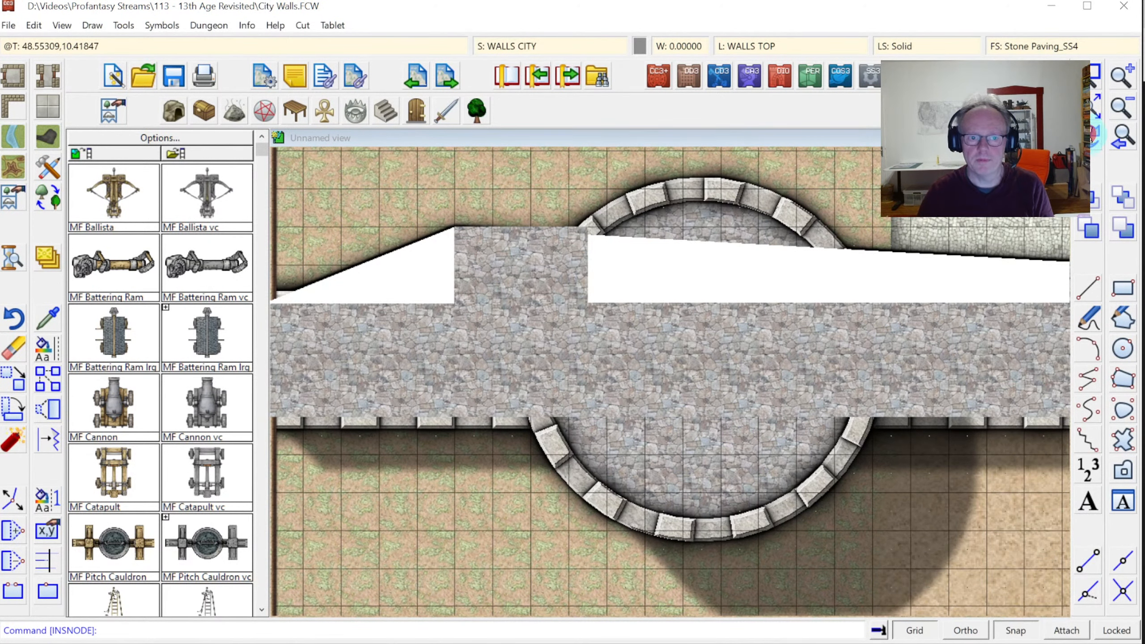
{"action": "left_click", "coordinate": [659, 305]}
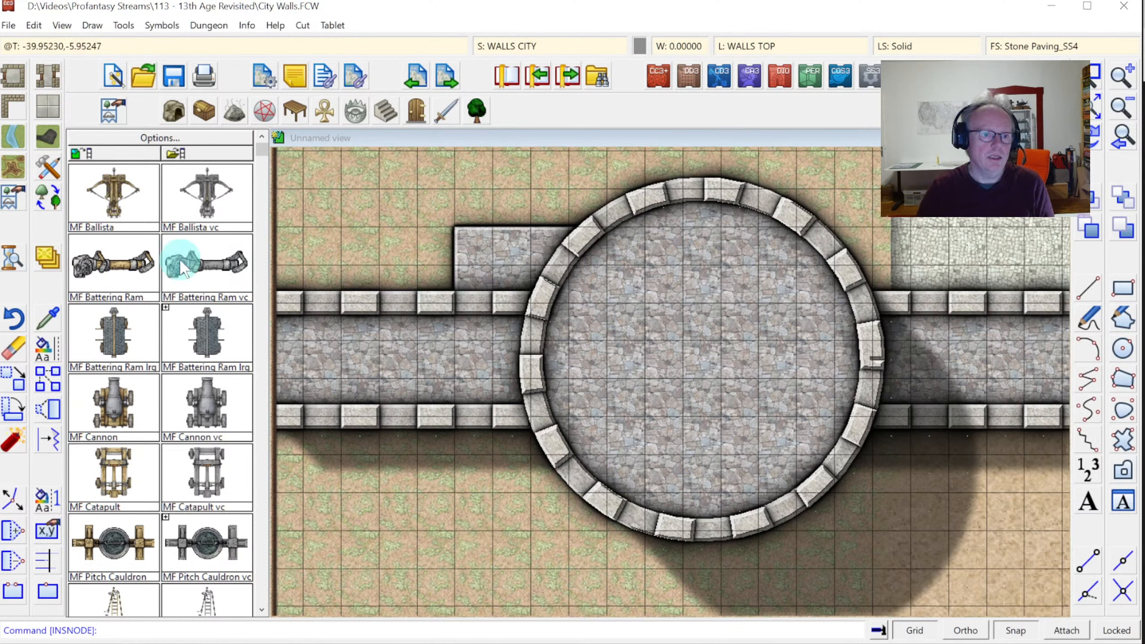
Freeze all layers except WALLS TOP and break a gap in the wall-top line beside the tower
{"action": "left_click", "coordinate": [10, 591]}
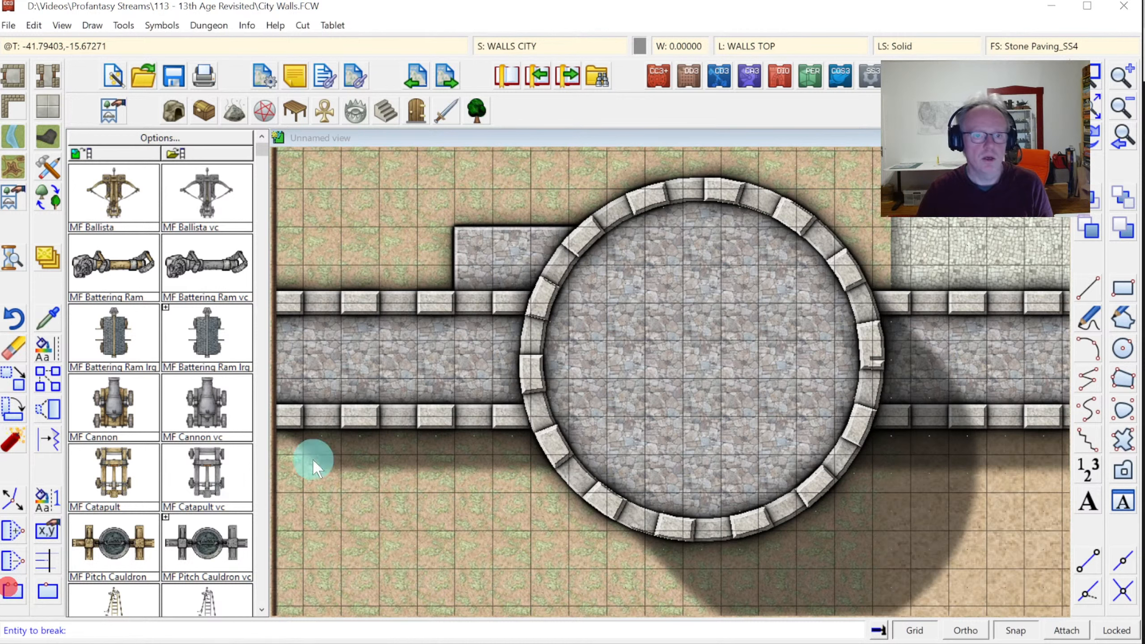
{"action": "left_click", "coordinate": [771, 47]}
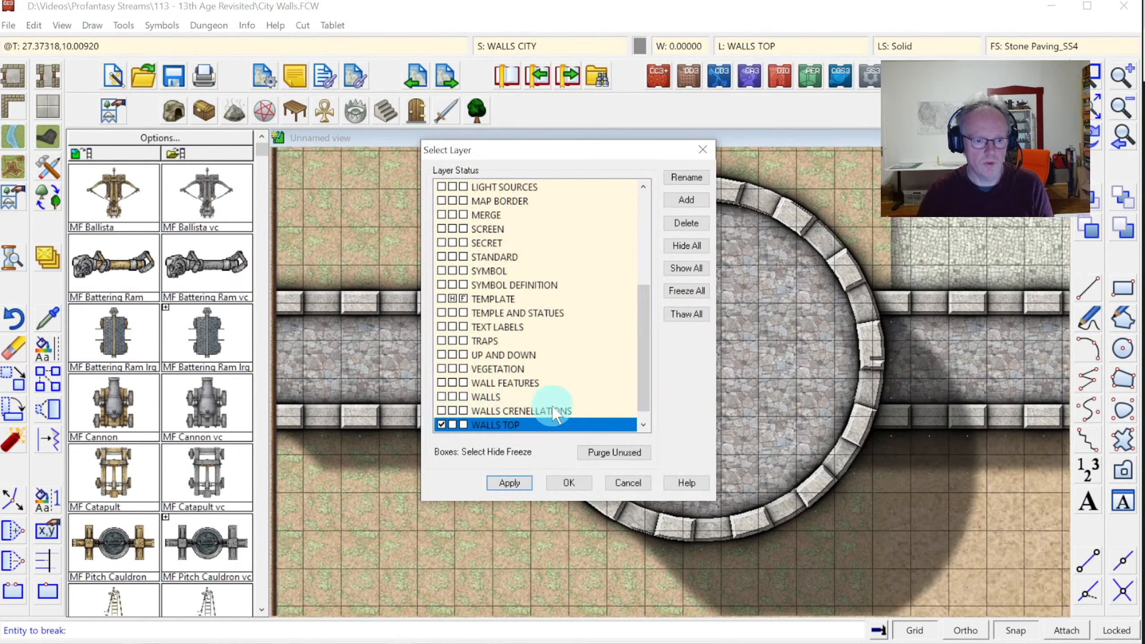
{"action": "left_click", "coordinate": [682, 289]}
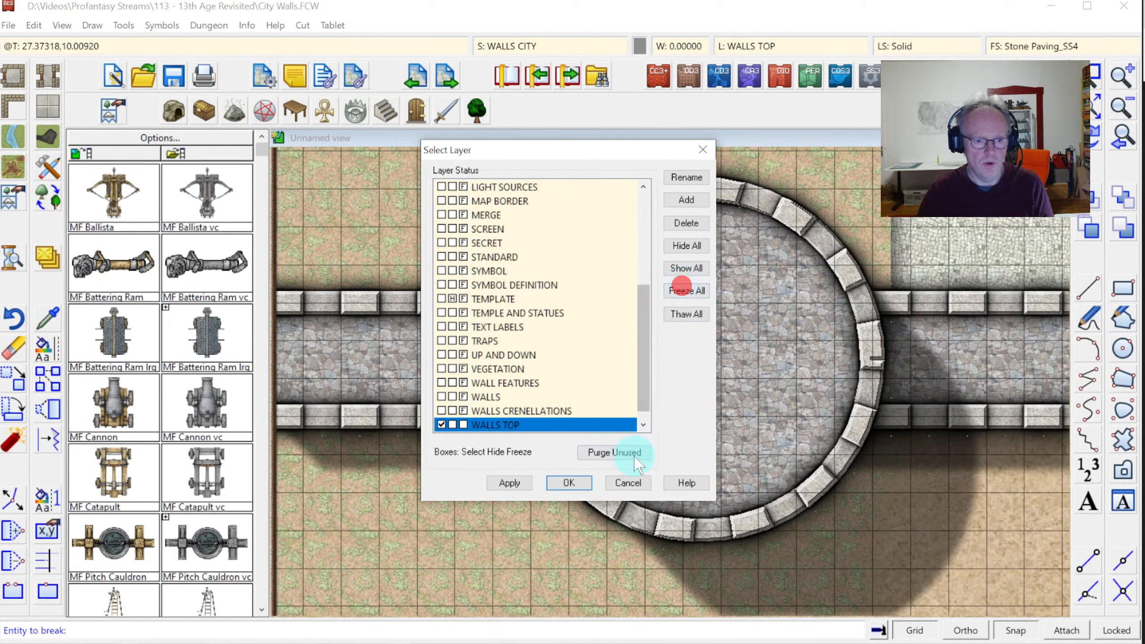
{"action": "left_click", "coordinate": [568, 482]}
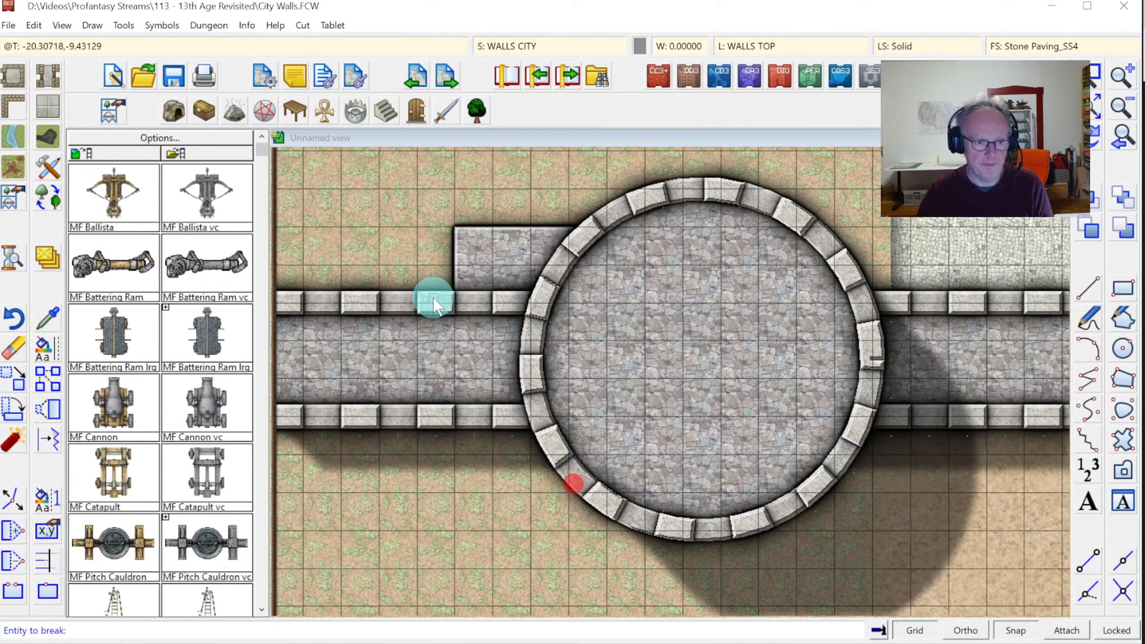
{"action": "left_click", "coordinate": [393, 300]}
{"action": "left_click", "coordinate": [457, 302]}
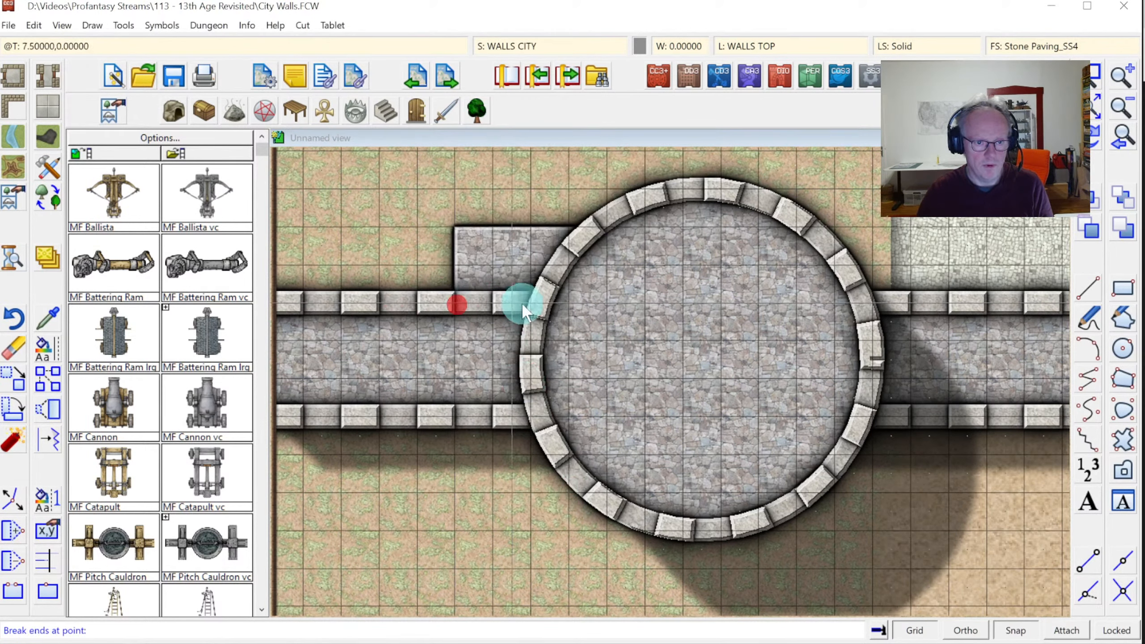
{"action": "left_click", "coordinate": [541, 301]}
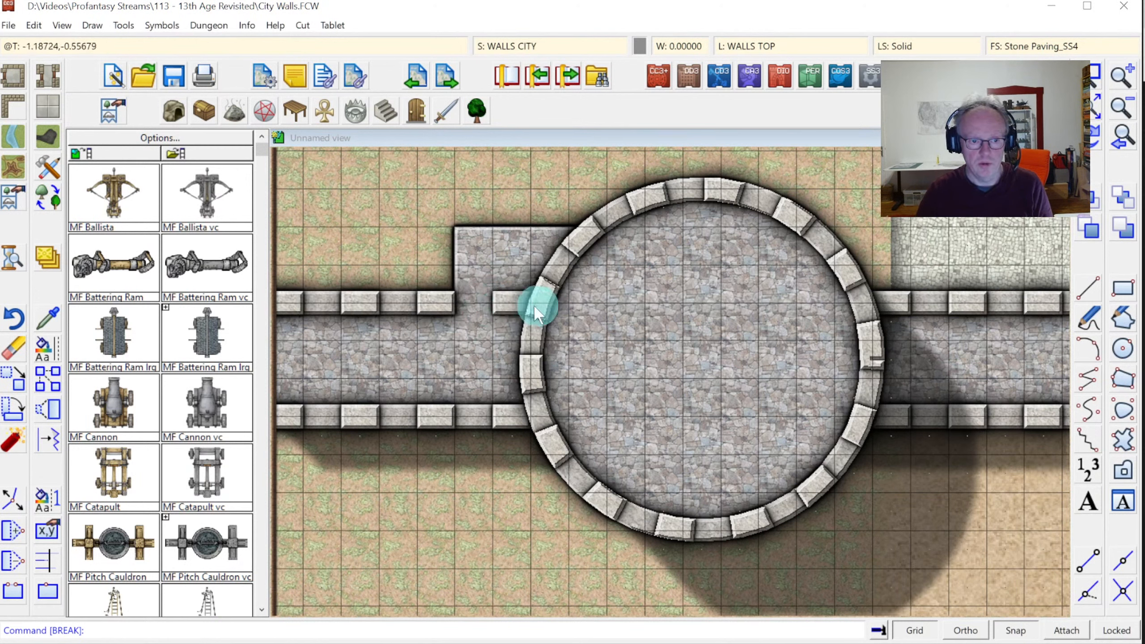
Make WALLS CRENELLATIONS current and cut the crenellation stretch between platform and tower
{"action": "left_click", "coordinate": [745, 49]}
{"action": "left_click", "coordinate": [441, 410]}
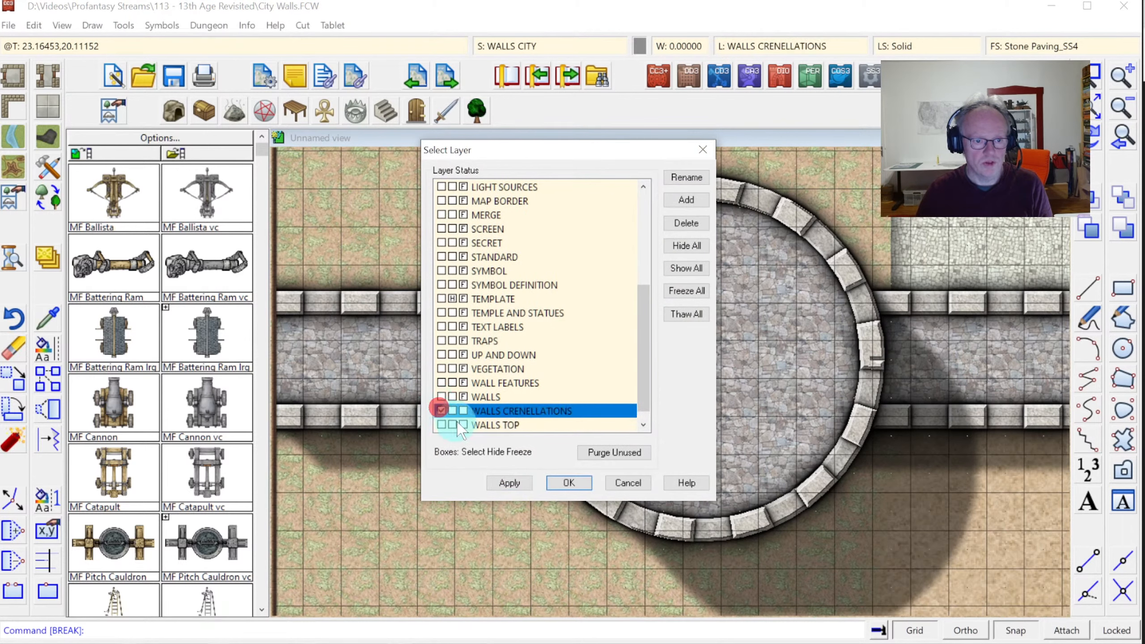
{"action": "left_click", "coordinate": [562, 481]}
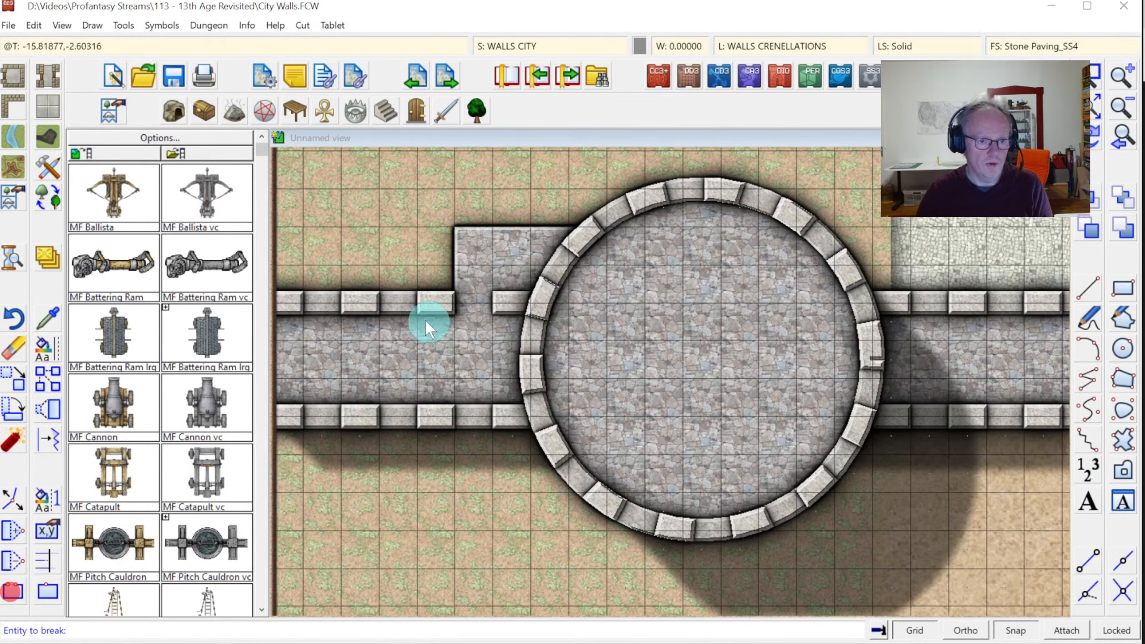
{"action": "left_click", "coordinate": [401, 301]}
{"action": "left_click", "coordinate": [453, 302]}
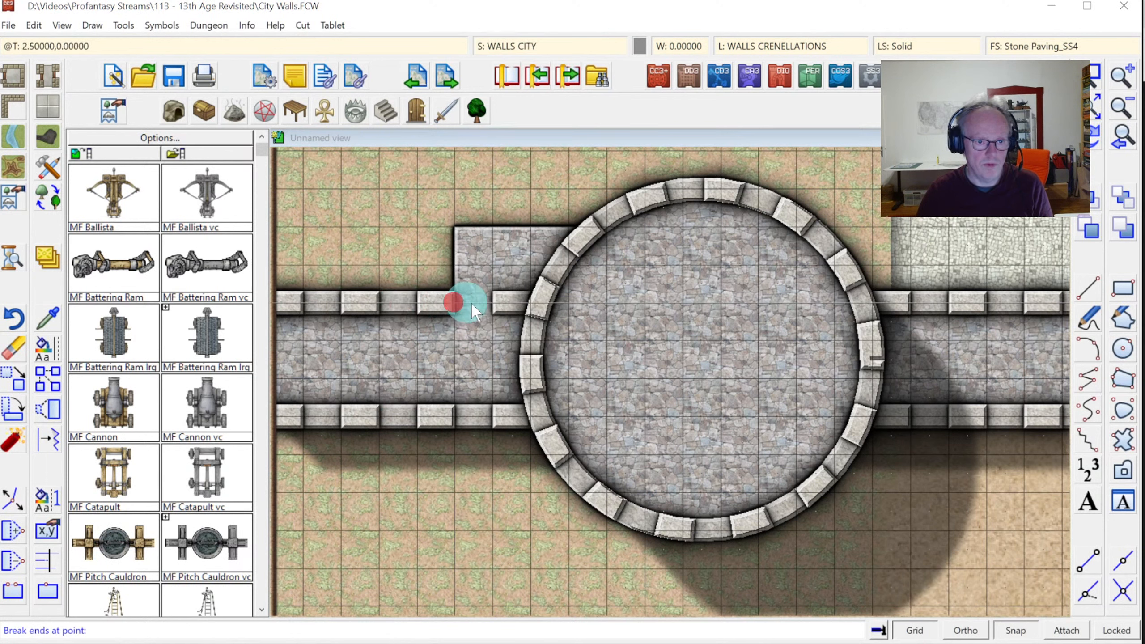
{"action": "left_click", "coordinate": [566, 303]}
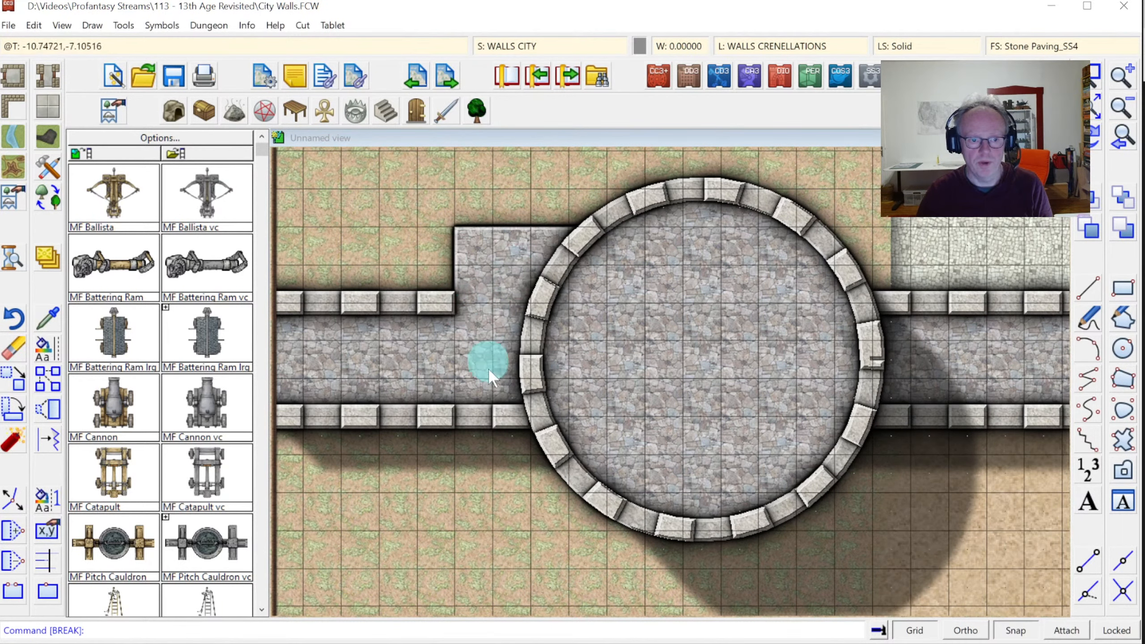
Zoom to the left tower's wall and pick Stairs Stone down 1, rotated 180° at scale 2
{"action": "left_click", "coordinate": [1094, 102]}
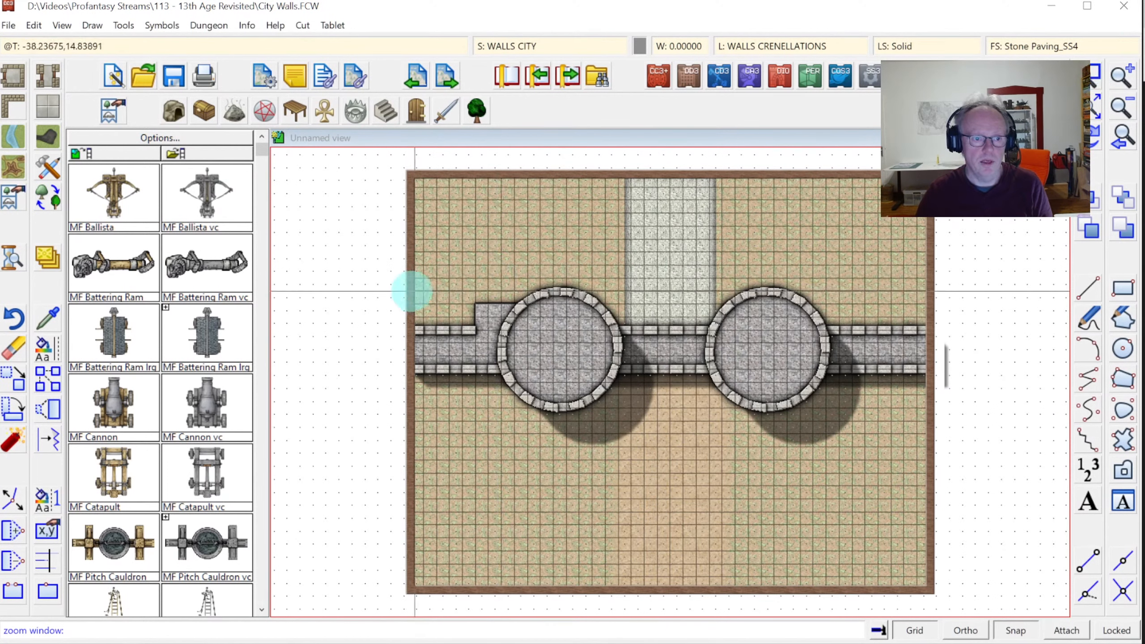
{"action": "left_click", "coordinate": [383, 291]}
{"action": "left_click", "coordinate": [595, 401]}
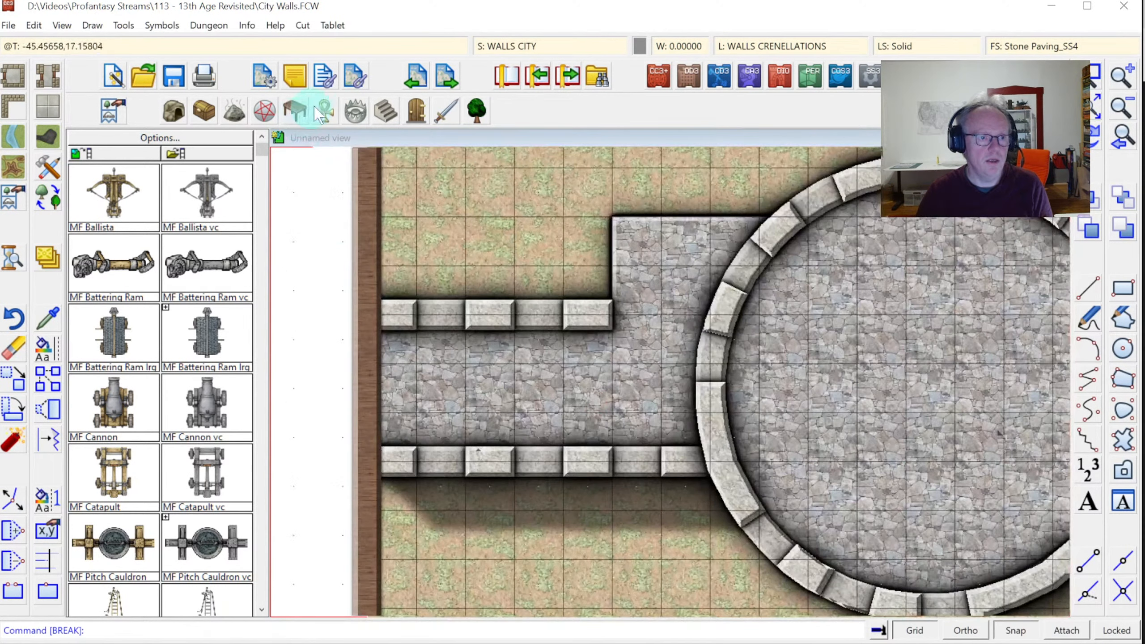
{"action": "left_click", "coordinate": [385, 112]}
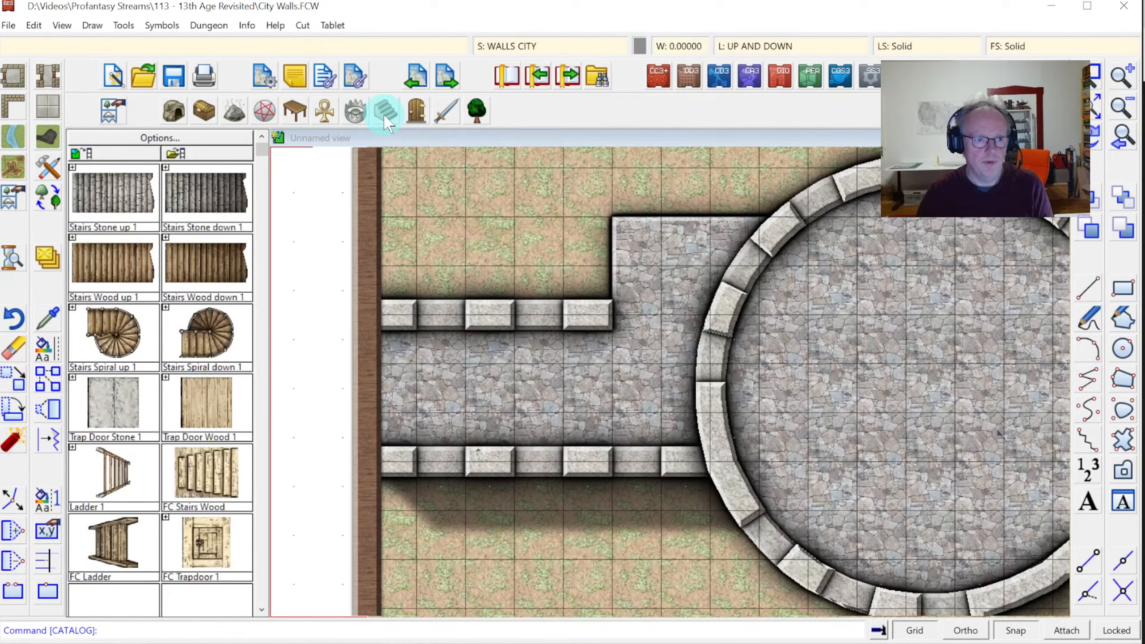
{"action": "left_click", "coordinate": [72, 168]}
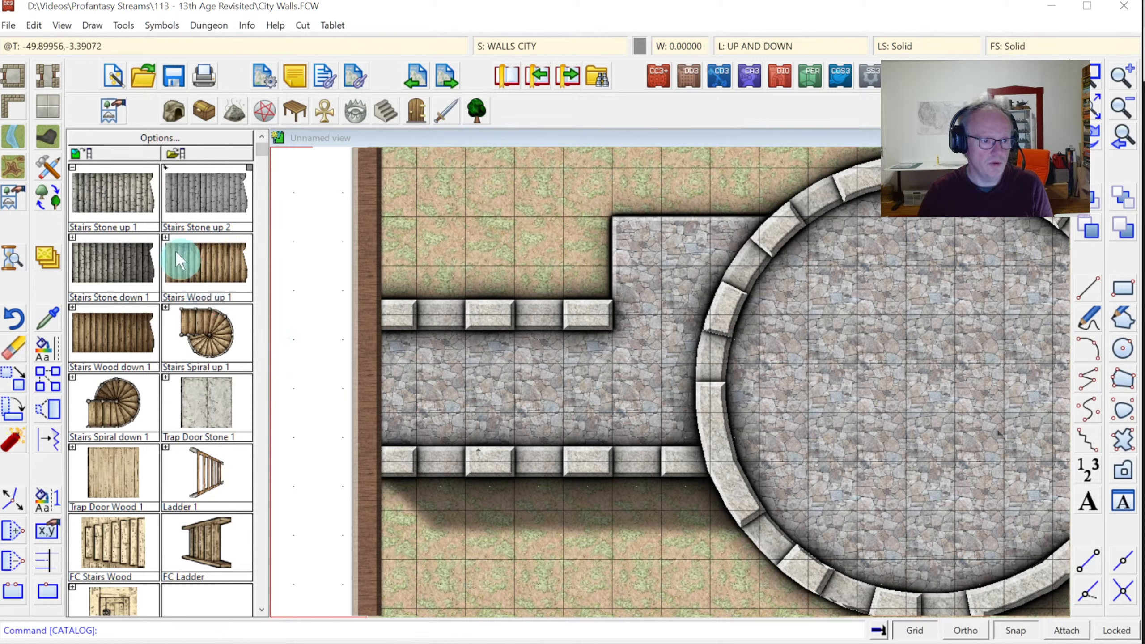
{"action": "left_click", "coordinate": [107, 251]}
{"action": "key", "text": "shift"}
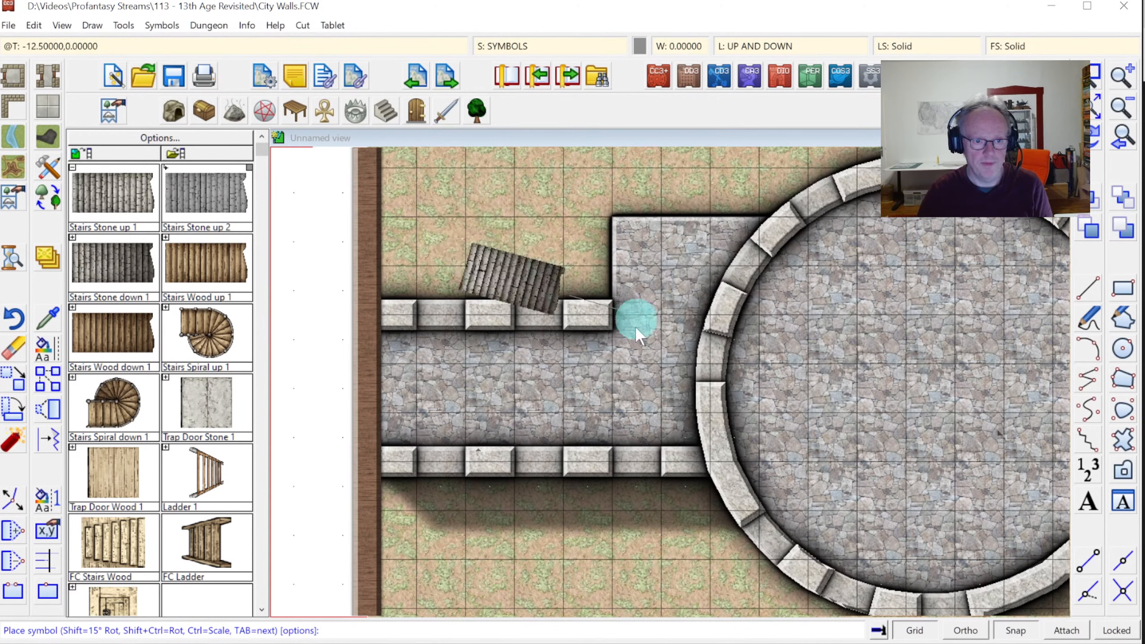
{"action": "key", "text": "ctrl"}
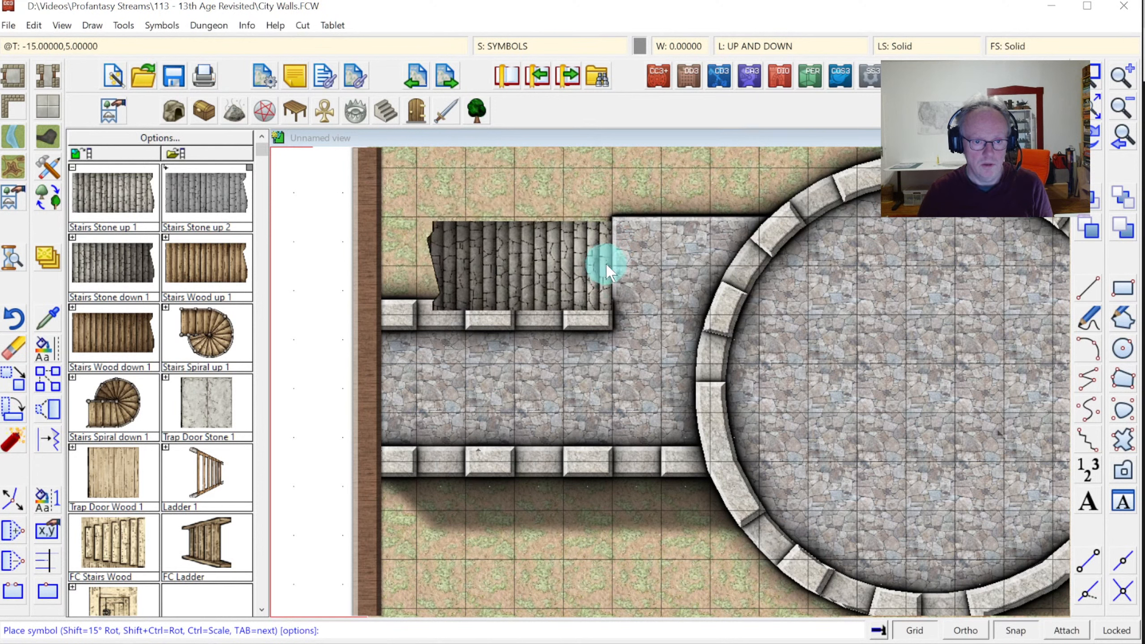
{"action": "right_click", "coordinate": [577, 259]}
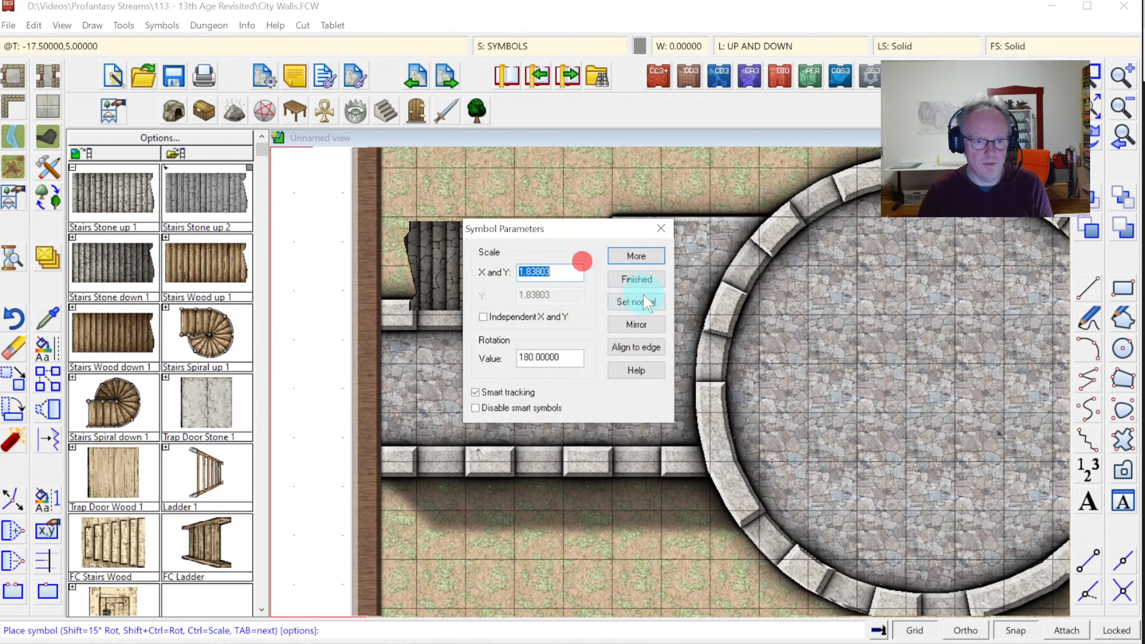
{"action": "left_click", "coordinate": [633, 273]}
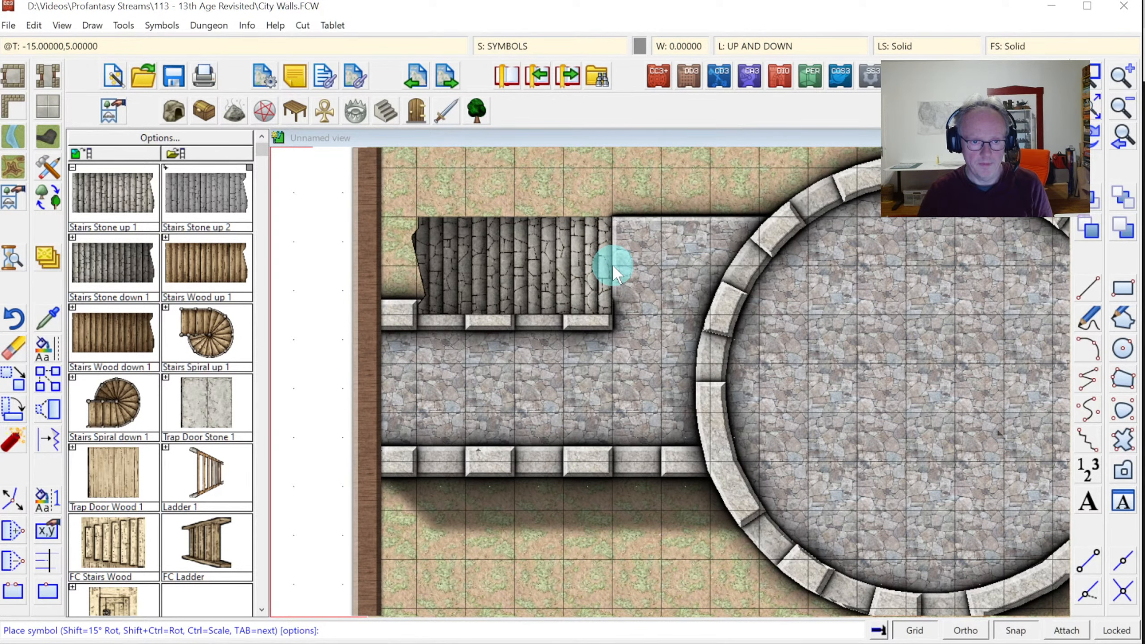
Make SYMBOLS FLAT the current sheet and drop stone stairs against the raised platform left of the tower
{"action": "left_click", "coordinate": [521, 45]}
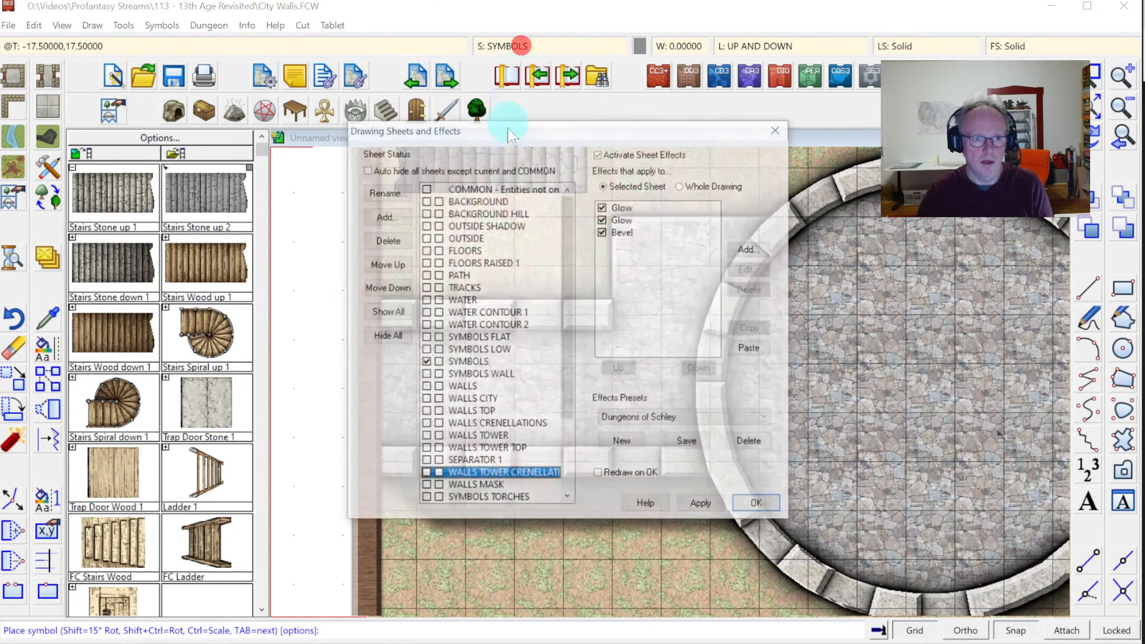
{"action": "scroll", "coordinate": [441, 406], "scroll_direction": "down", "scroll_amount": 3}
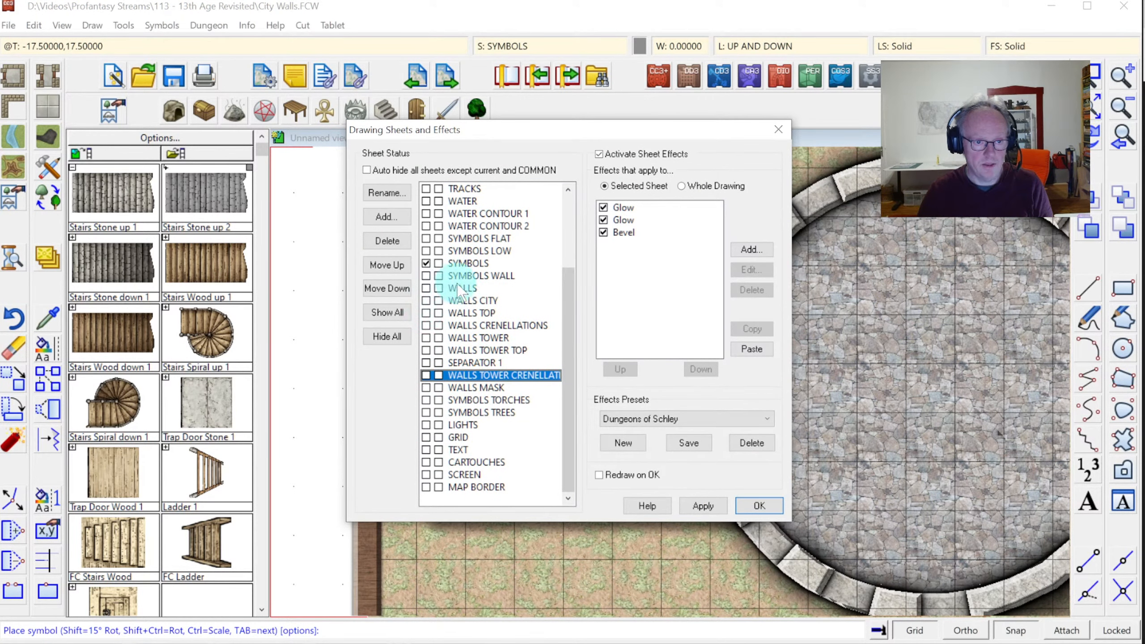
{"action": "left_click", "coordinate": [426, 262]}
{"action": "left_click", "coordinate": [424, 239]}
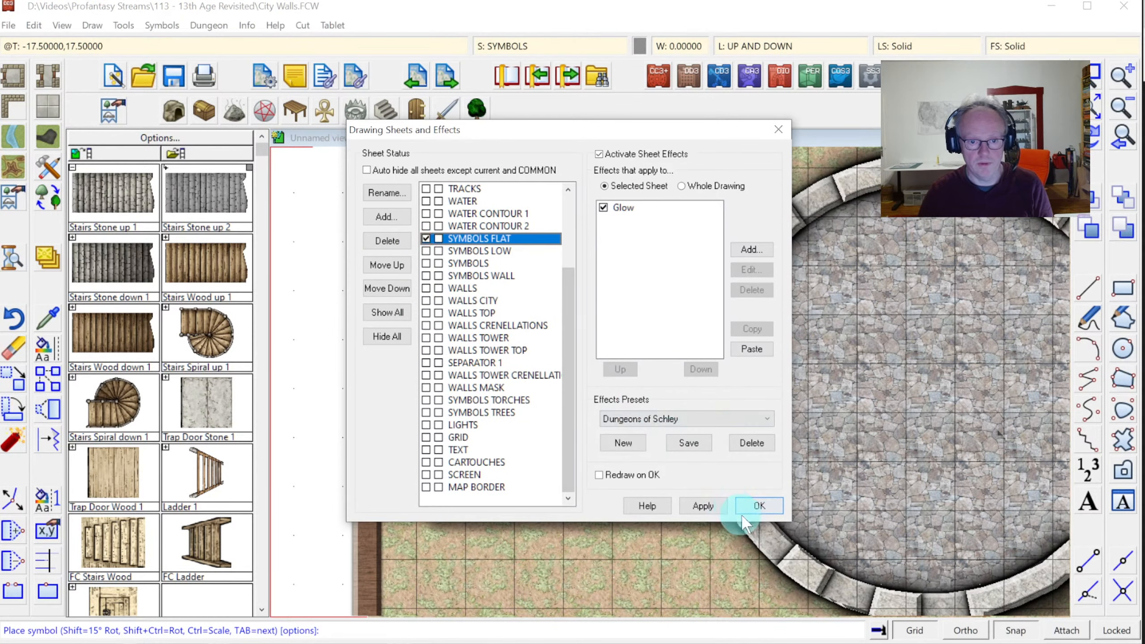
{"action": "left_click", "coordinate": [751, 502]}
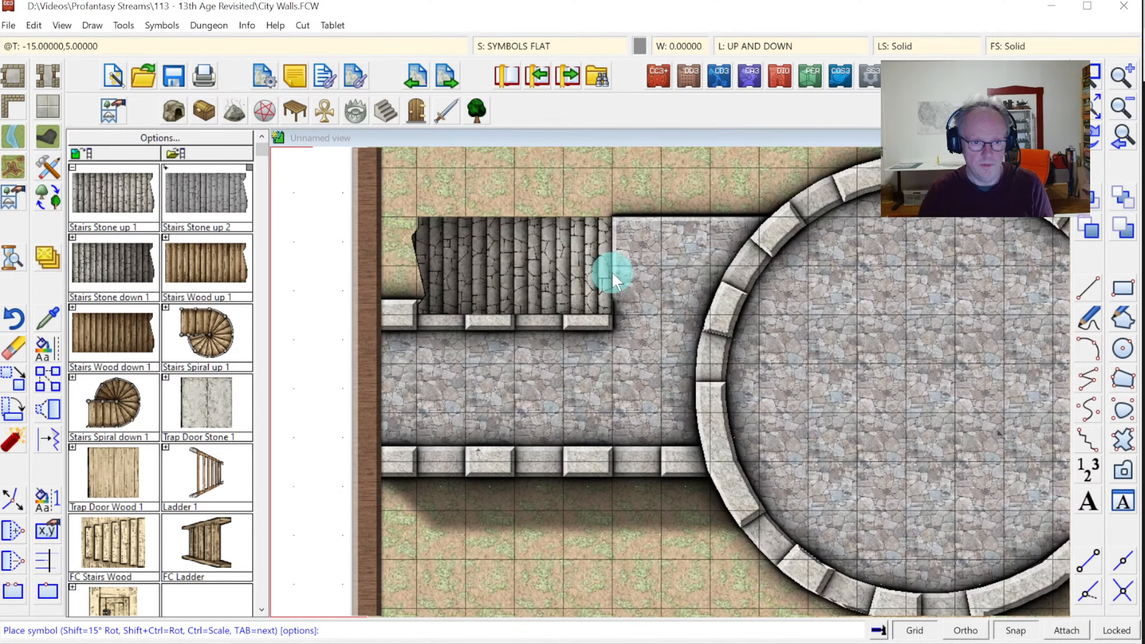
{"action": "left_click", "coordinate": [612, 271]}
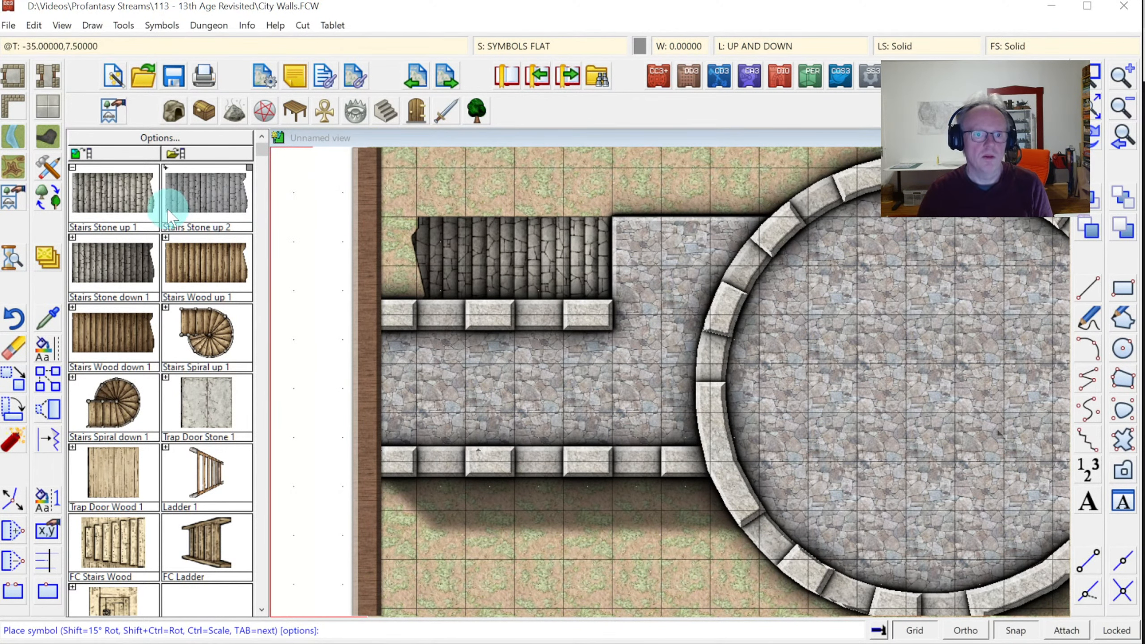
{"action": "left_click", "coordinate": [659, 149]}
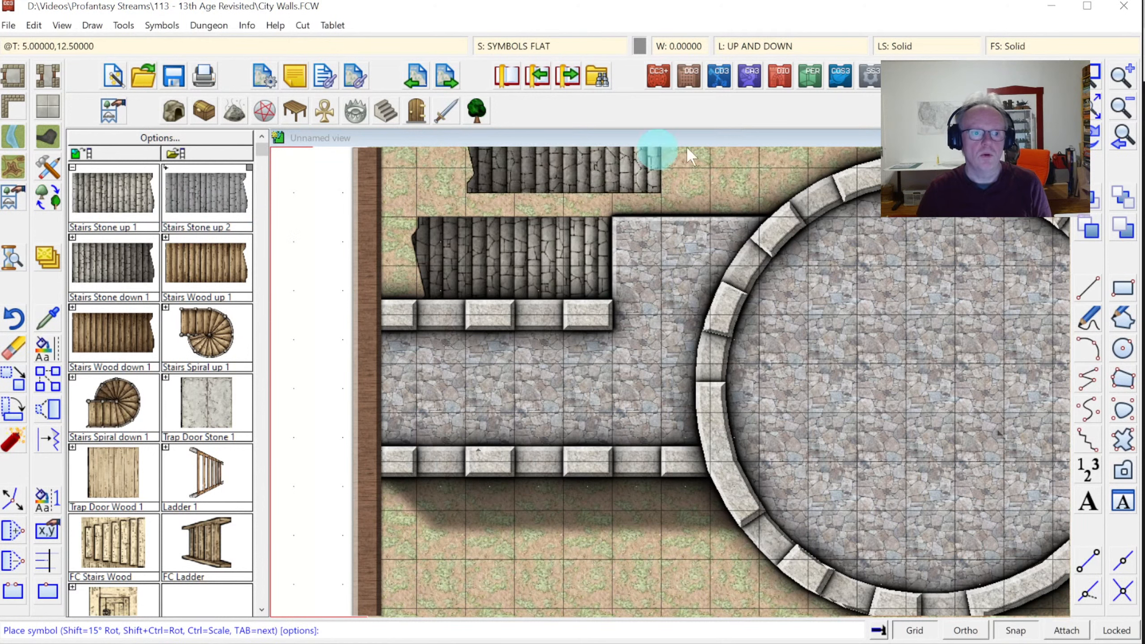
{"action": "left_click", "coordinate": [1093, 119]}
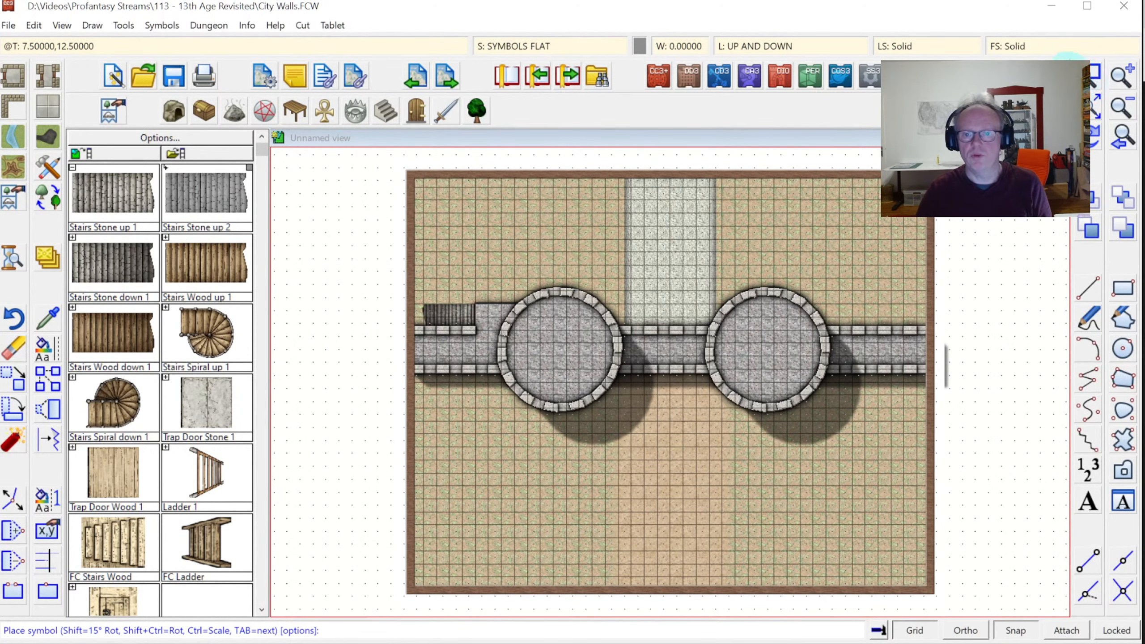
{"action": "left_click", "coordinate": [1093, 74]}
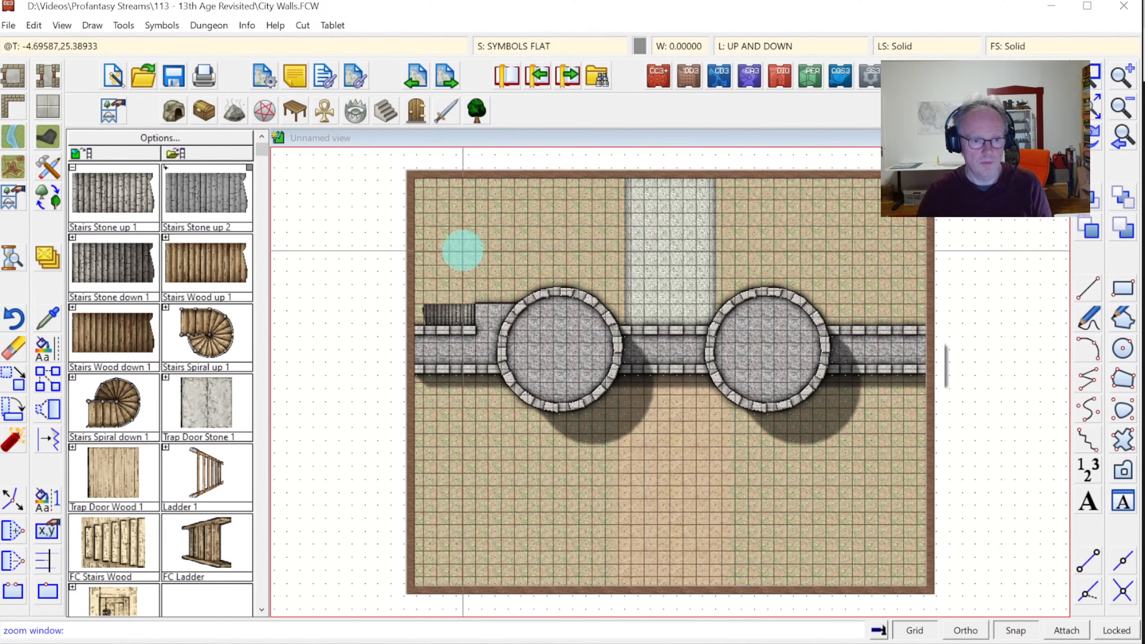
{"action": "left_click", "coordinate": [716, 273]}
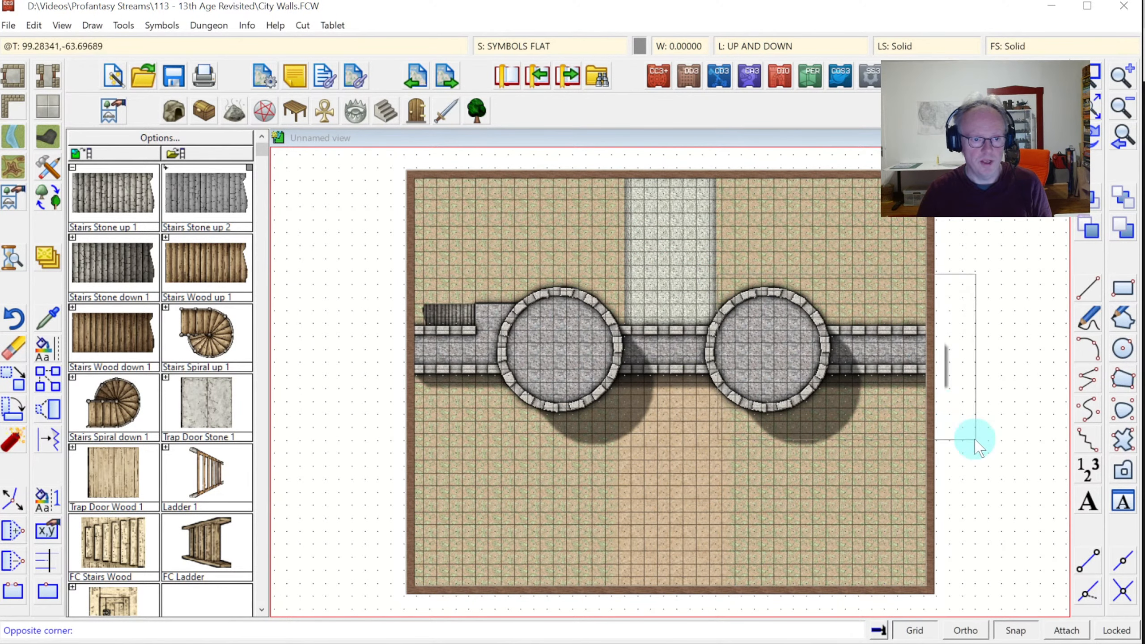
{"action": "right_click", "coordinate": [940, 432]}
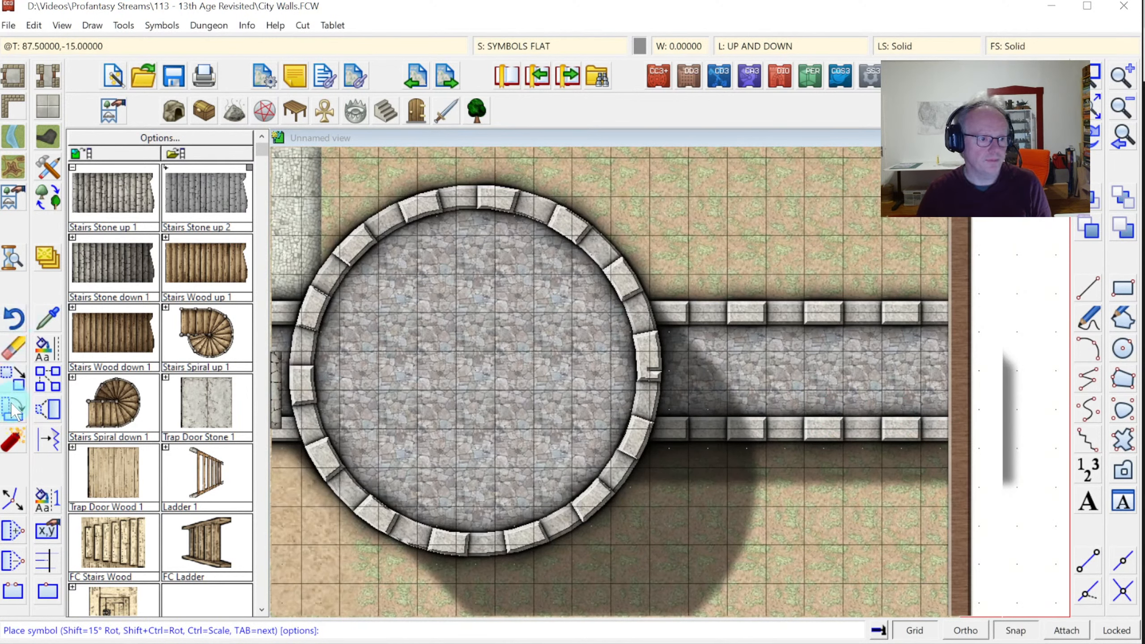
{"action": "left_click", "coordinate": [768, 45]}
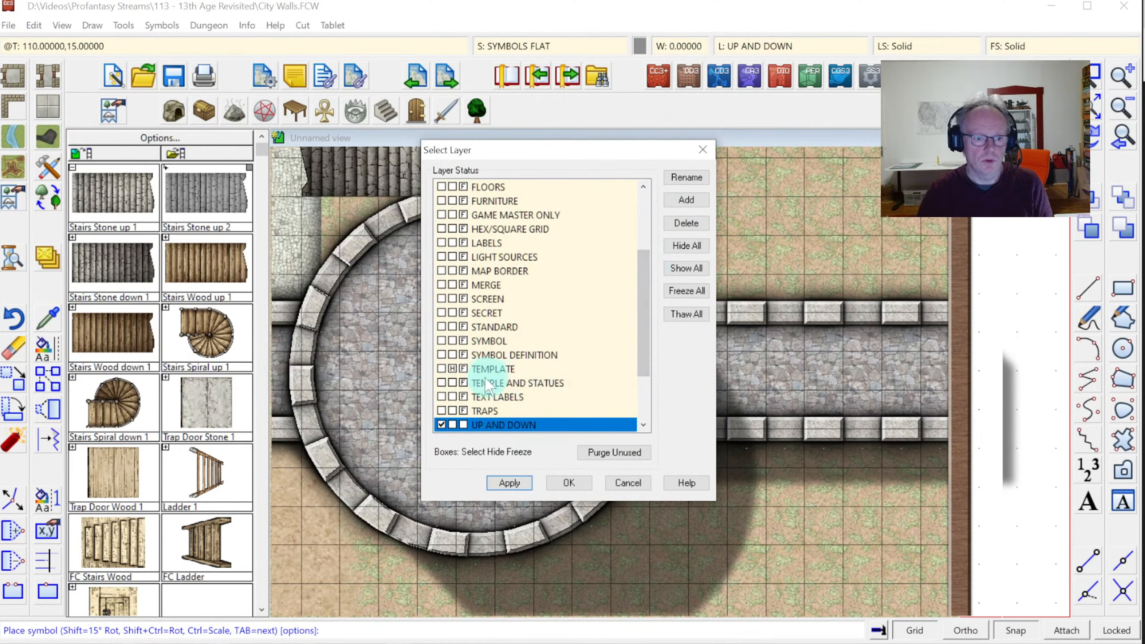
Make WALLS the current layer and zoom in on both towers and the wall
{"action": "scroll", "coordinate": [443, 378], "scroll_direction": "down", "scroll_amount": 2}
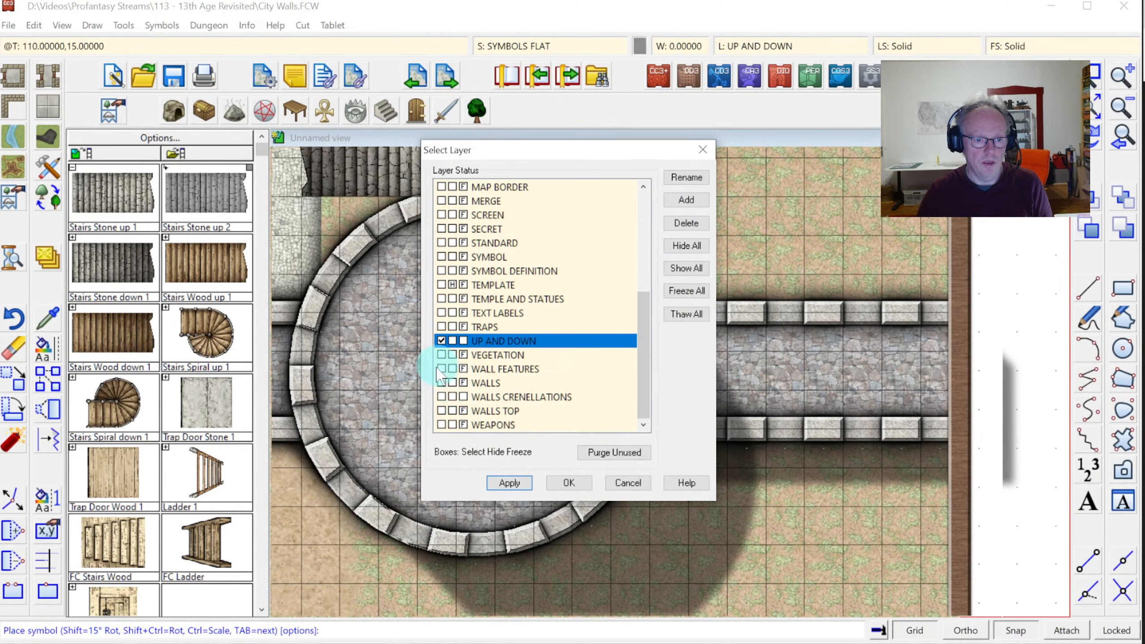
{"action": "left_click", "coordinate": [442, 383]}
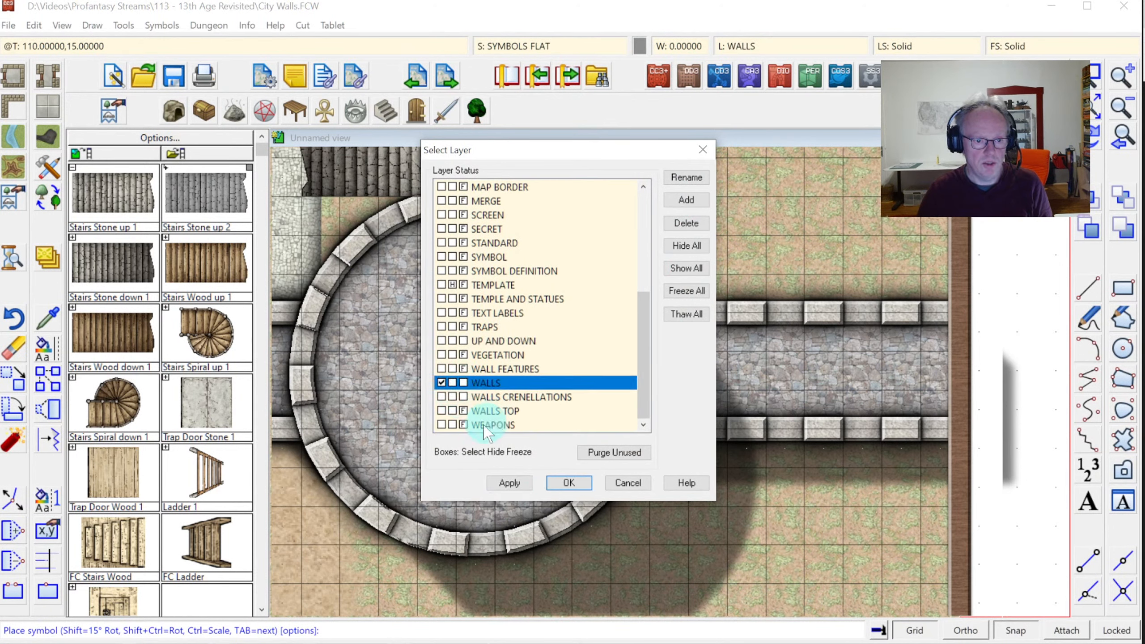
{"action": "left_click", "coordinate": [569, 483]}
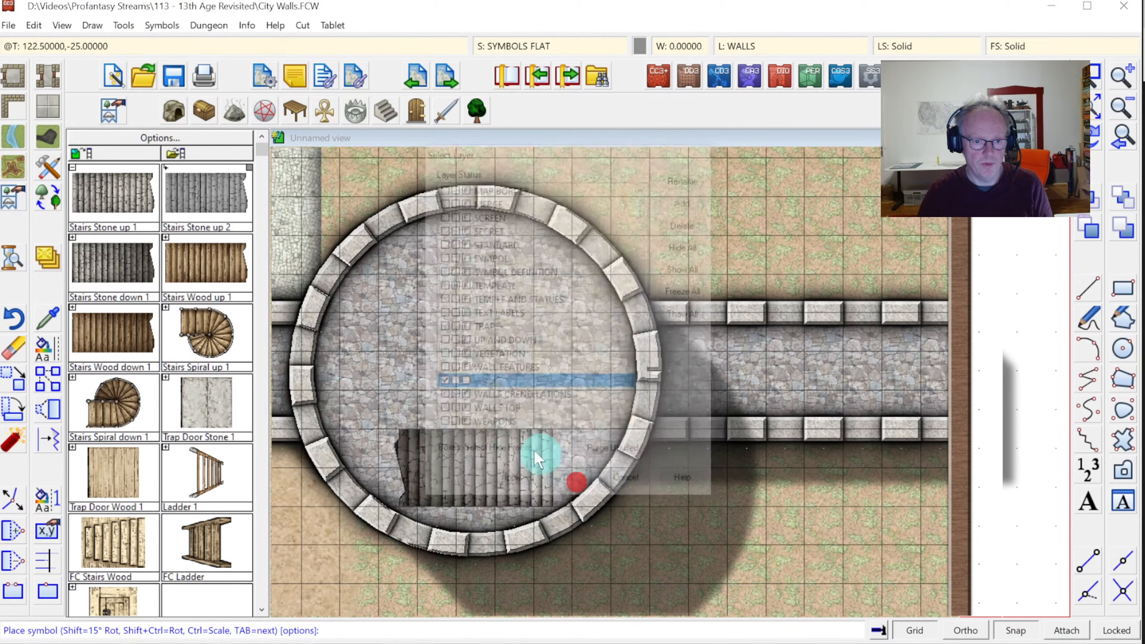
{"action": "left_click", "coordinate": [12, 531]}
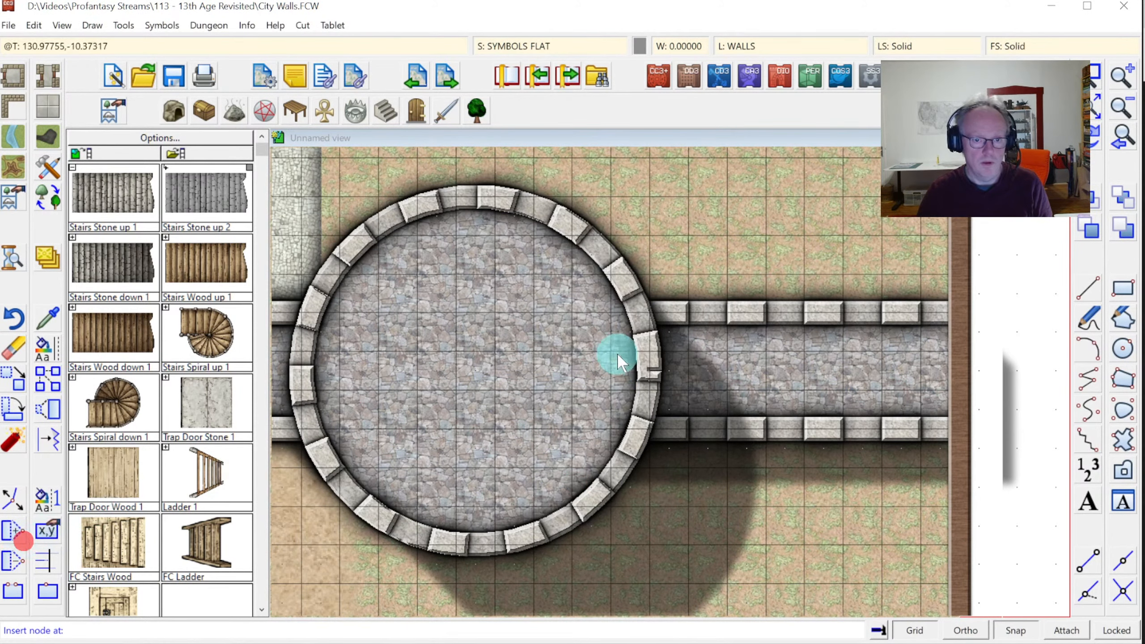
{"action": "left_click", "coordinate": [1126, 111]}
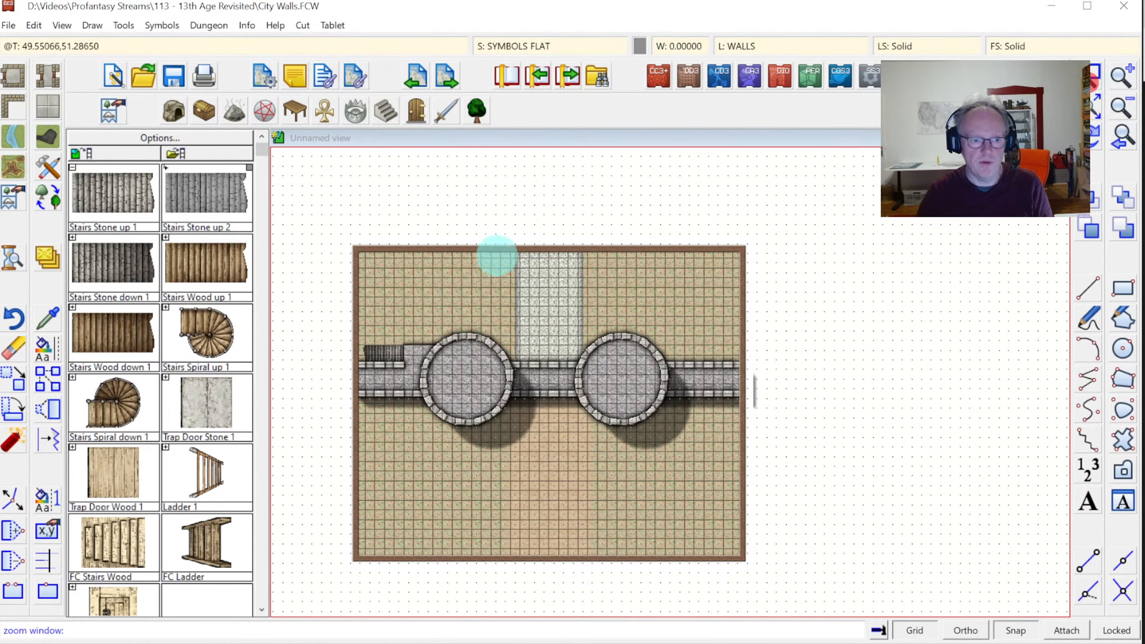
{"action": "left_click", "coordinate": [378, 318]}
{"action": "left_click", "coordinate": [718, 456]}
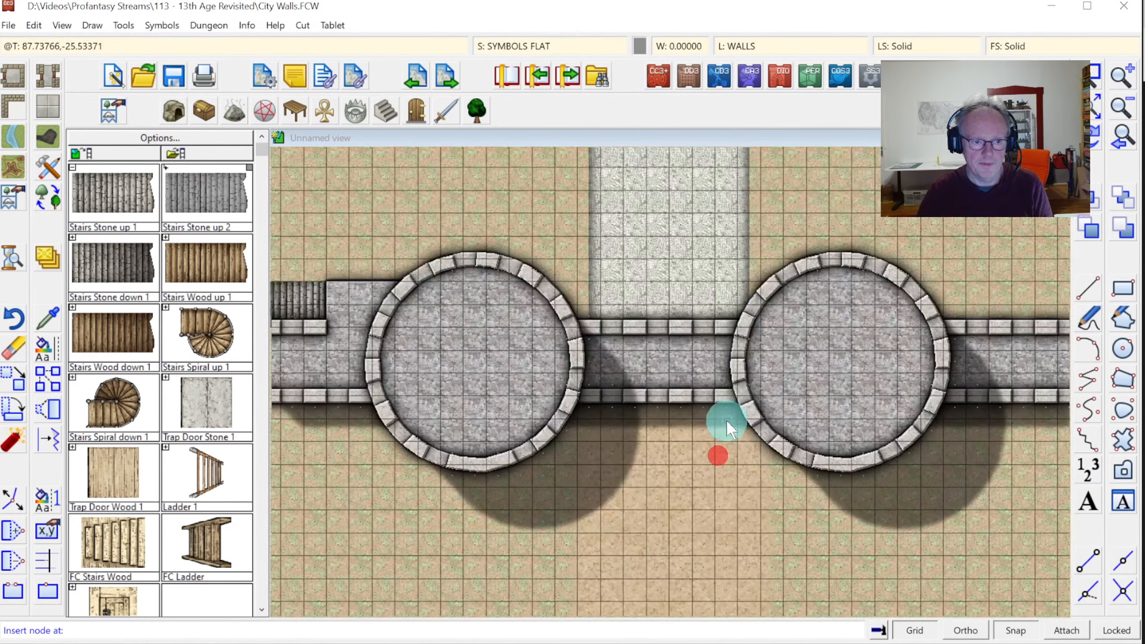
Insert extra nodes into the wall-top platform outline beside the right tower, then redraw
{"action": "left_click", "coordinate": [979, 323]}
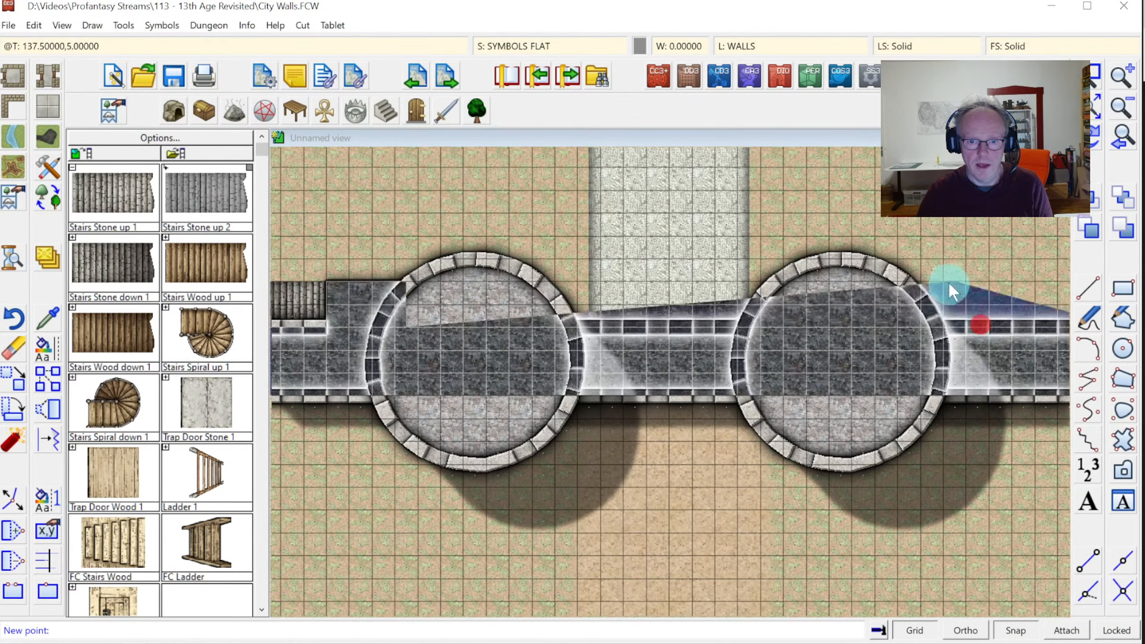
{"action": "left_click", "coordinate": [967, 258]}
{"action": "right_click", "coordinate": [979, 281]}
{"action": "left_click", "coordinate": [995, 275]}
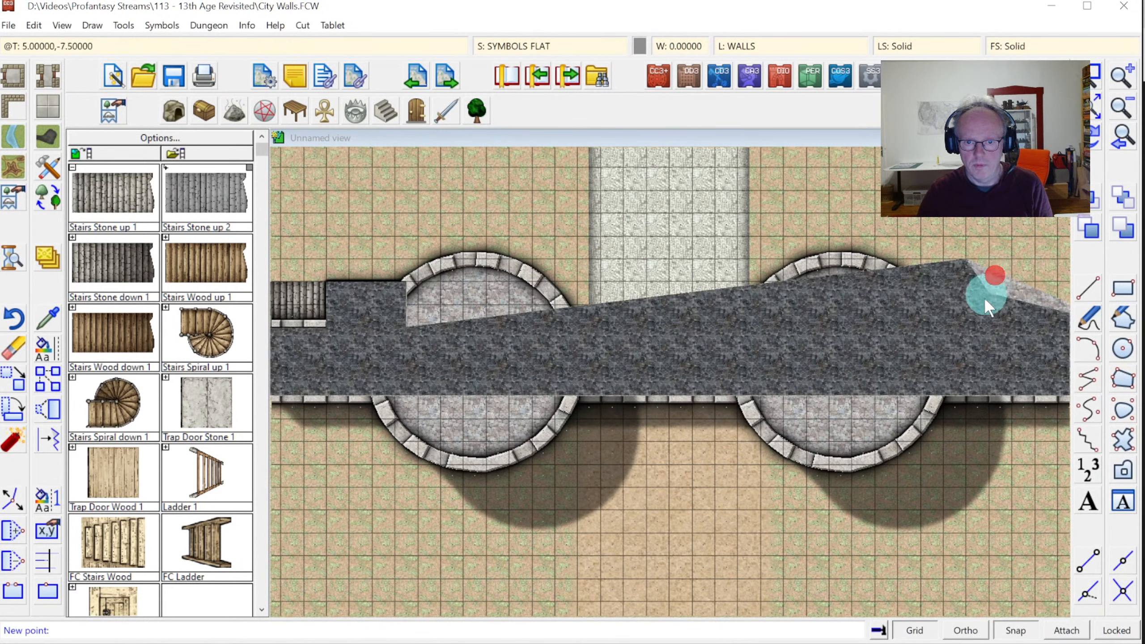
{"action": "left_click", "coordinate": [961, 323]}
{"action": "left_click", "coordinate": [928, 265]}
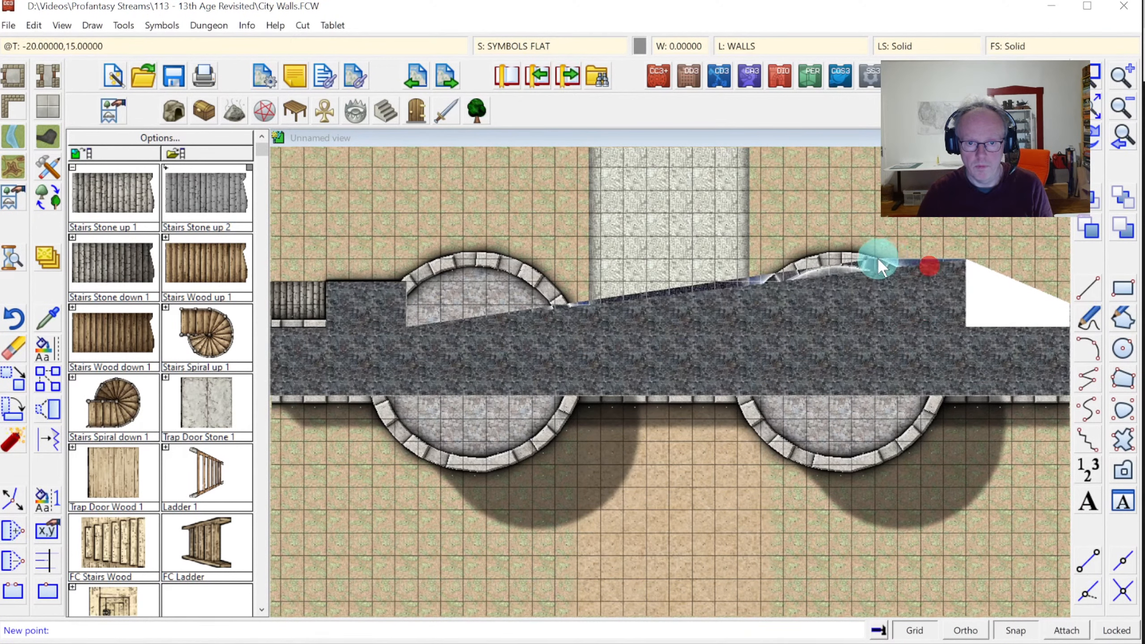
{"action": "left_click", "coordinate": [874, 260]}
{"action": "left_click", "coordinate": [828, 263]}
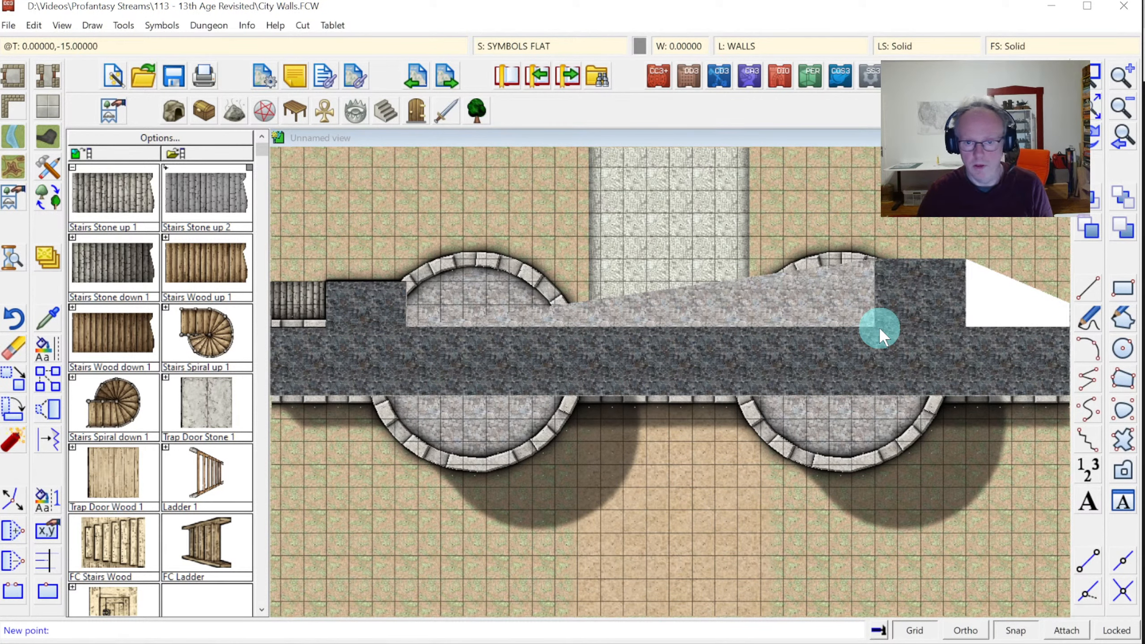
{"action": "left_click", "coordinate": [878, 327]}
{"action": "right_click", "coordinate": [911, 338]}
{"action": "left_click", "coordinate": [1096, 134]}
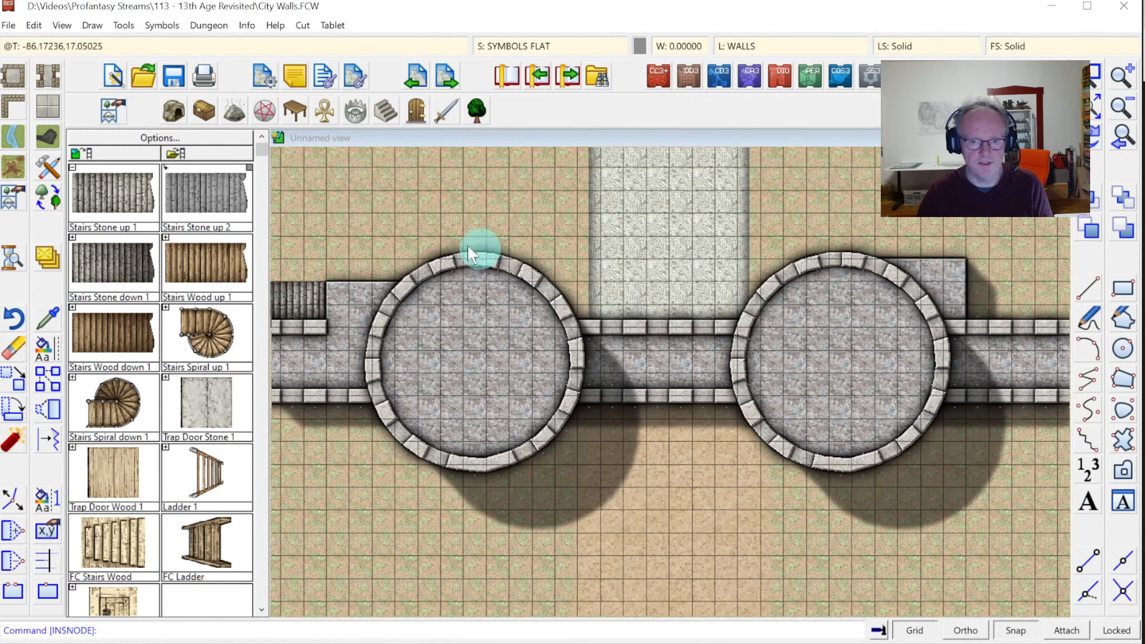
Edit the right platform's nodes, dropping its top corner one grid square, then redraw
{"action": "left_click", "coordinate": [12, 505]}
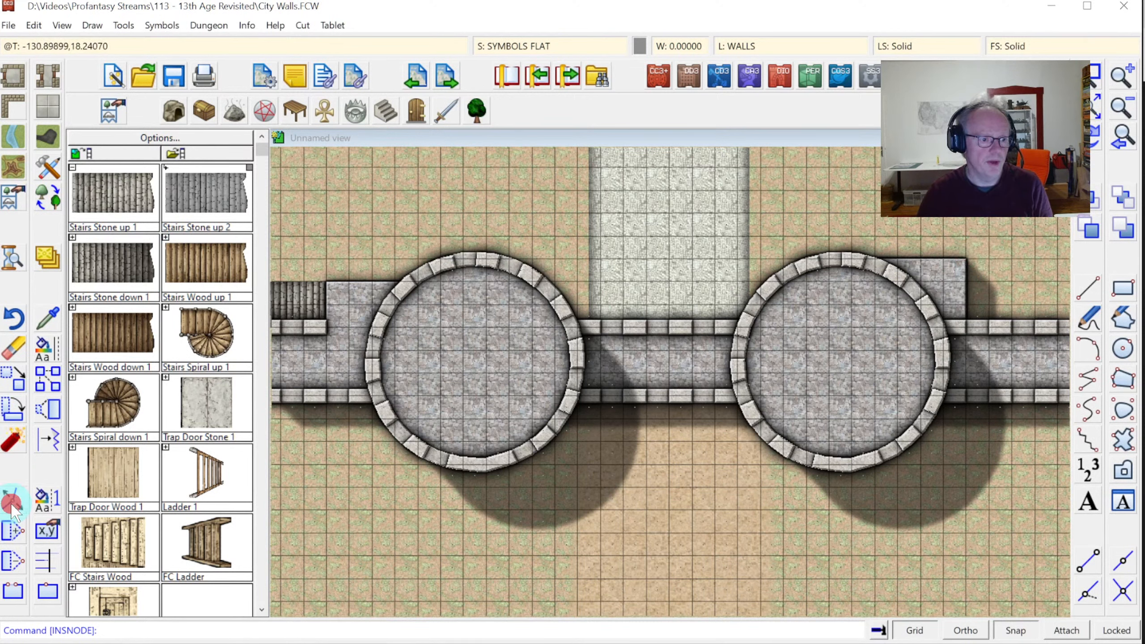
{"action": "left_click", "coordinate": [964, 258]}
{"action": "left_click", "coordinate": [966, 281]}
{"action": "right_click", "coordinate": [923, 271]}
{"action": "right_click", "coordinate": [896, 263]}
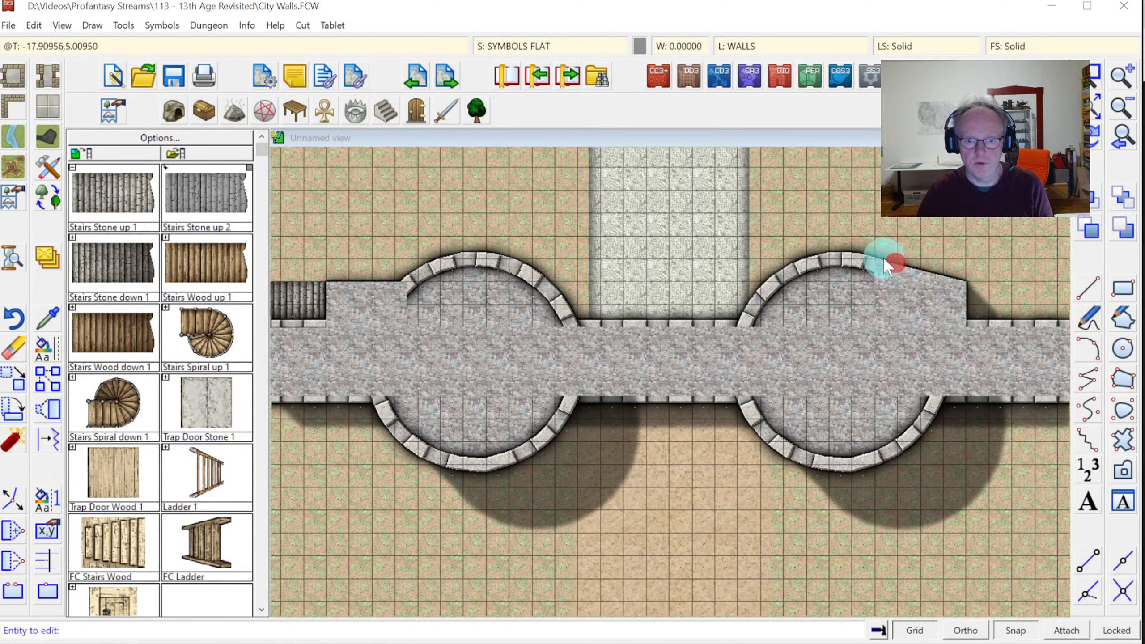
{"action": "left_click", "coordinate": [867, 268]}
{"action": "left_click", "coordinate": [878, 280]}
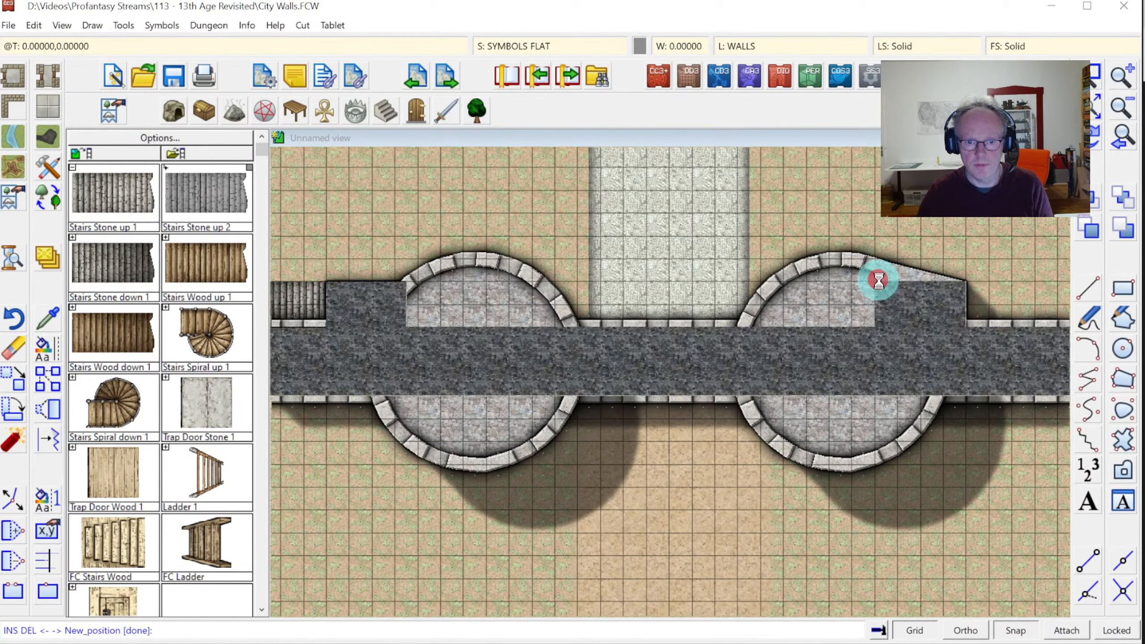
{"action": "right_click", "coordinate": [958, 303]}
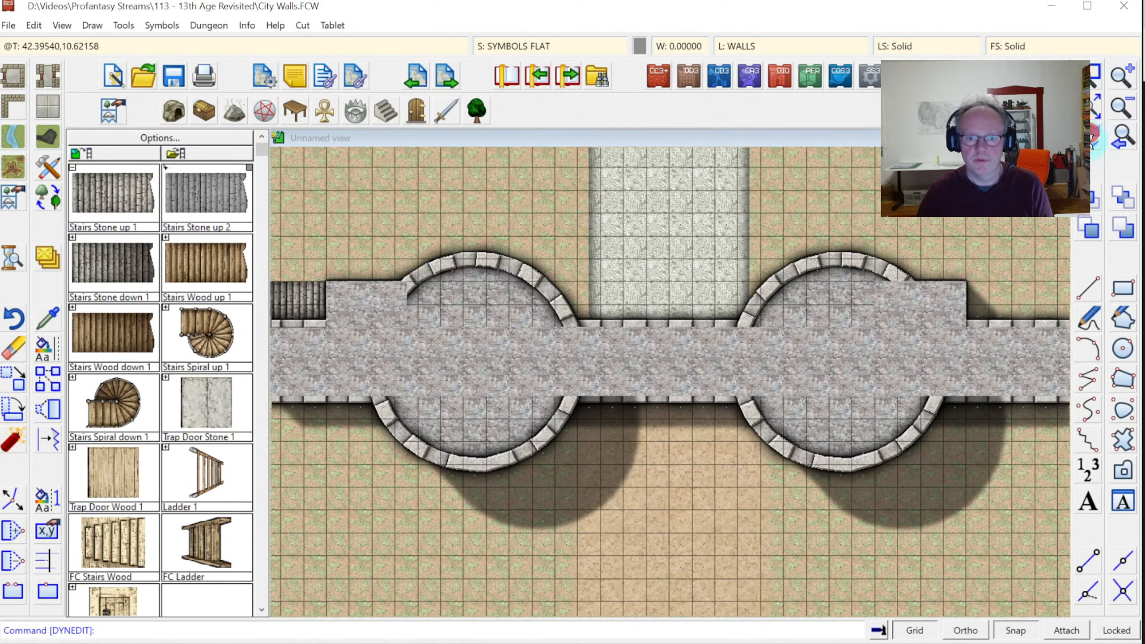
{"action": "left_click", "coordinate": [1092, 143]}
{"action": "left_click", "coordinate": [539, 46]}
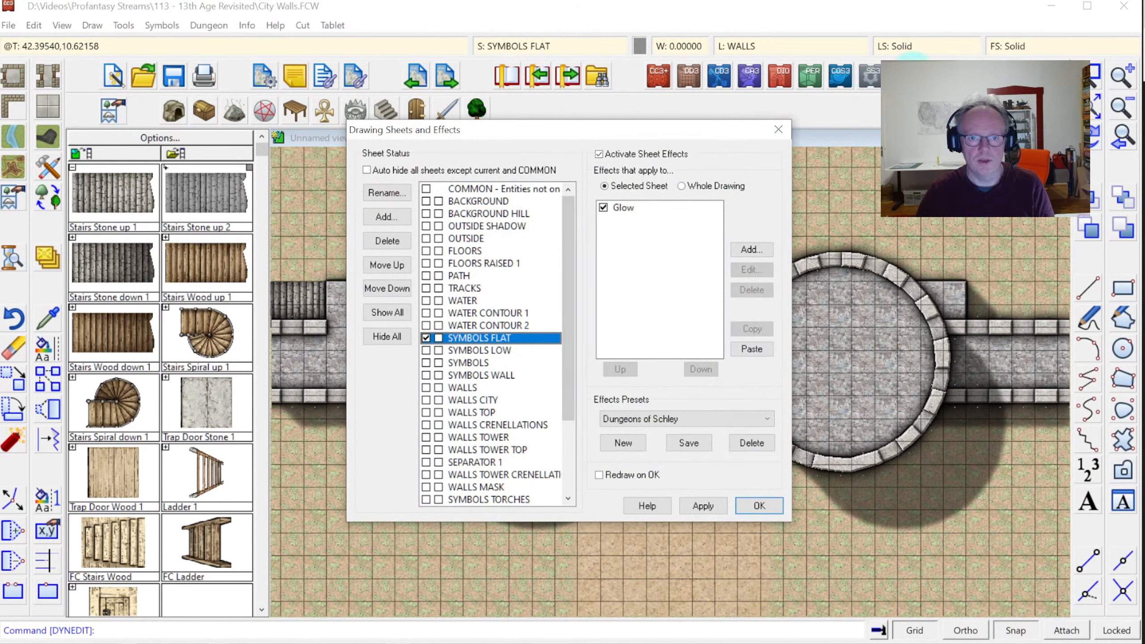
Close the sheet settings and make WALLS TOP the current layer
{"action": "key", "text": "Escape"}
{"action": "left_click", "coordinate": [739, 46]}
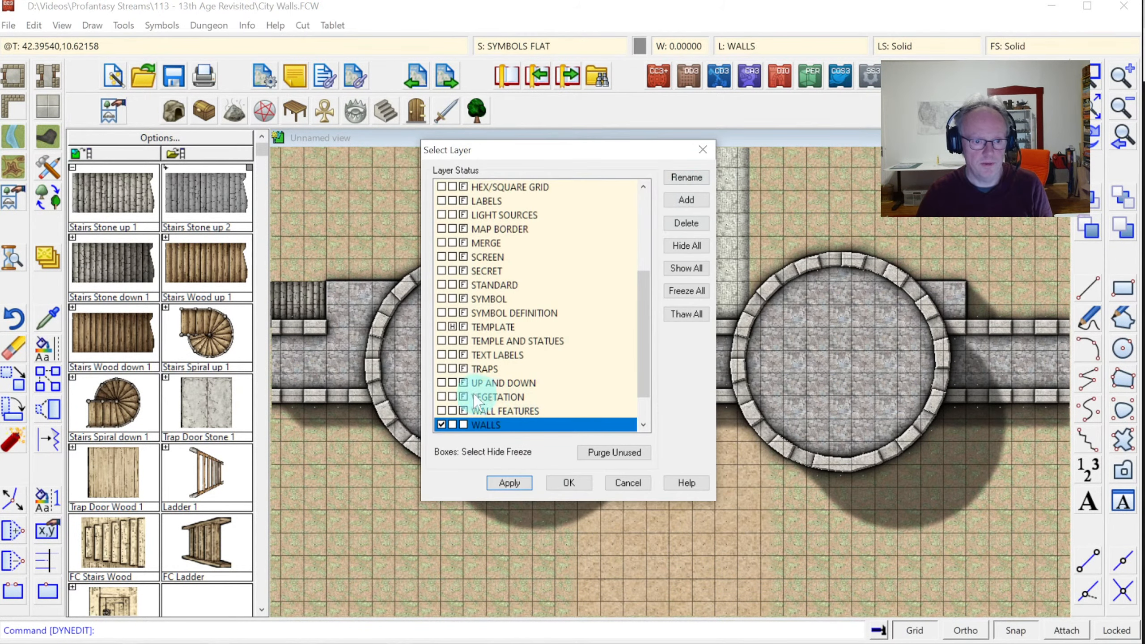
{"action": "scroll", "coordinate": [443, 415], "scroll_direction": "down", "scroll_amount": 1}
{"action": "left_click", "coordinate": [441, 411]}
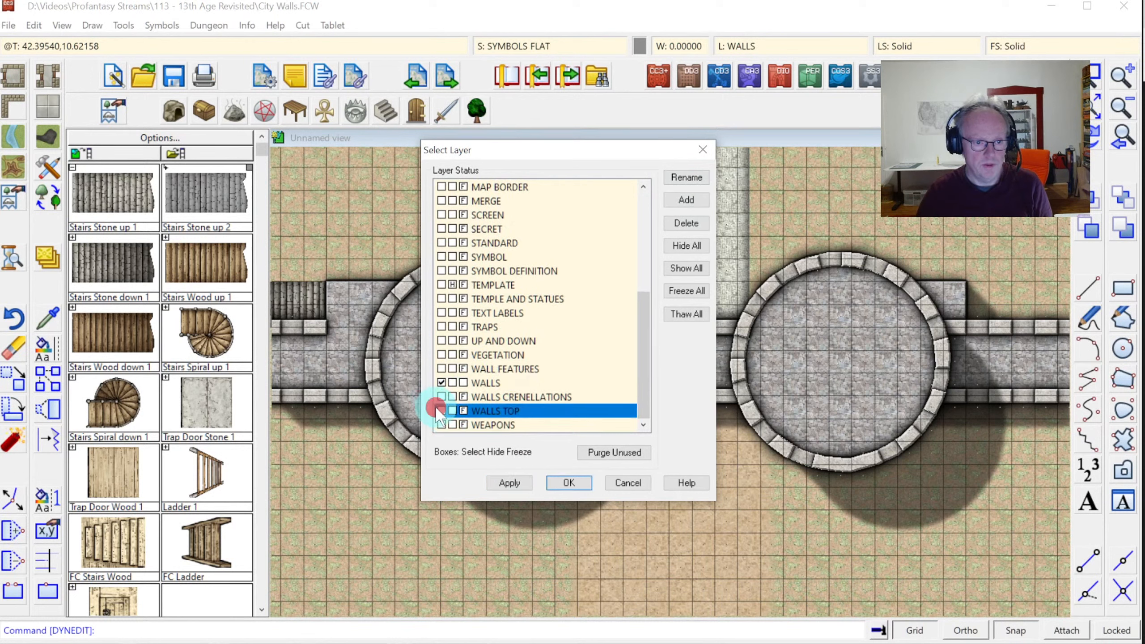
{"action": "left_click", "coordinate": [462, 383]}
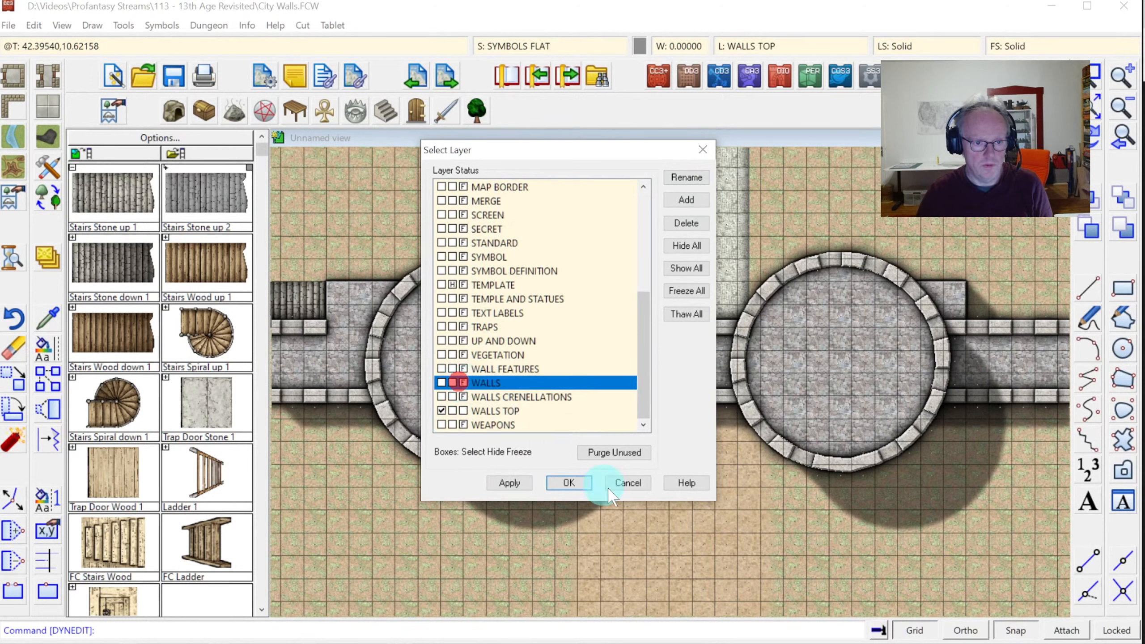
{"action": "left_click", "coordinate": [569, 473]}
{"action": "left_click", "coordinate": [12, 593]}
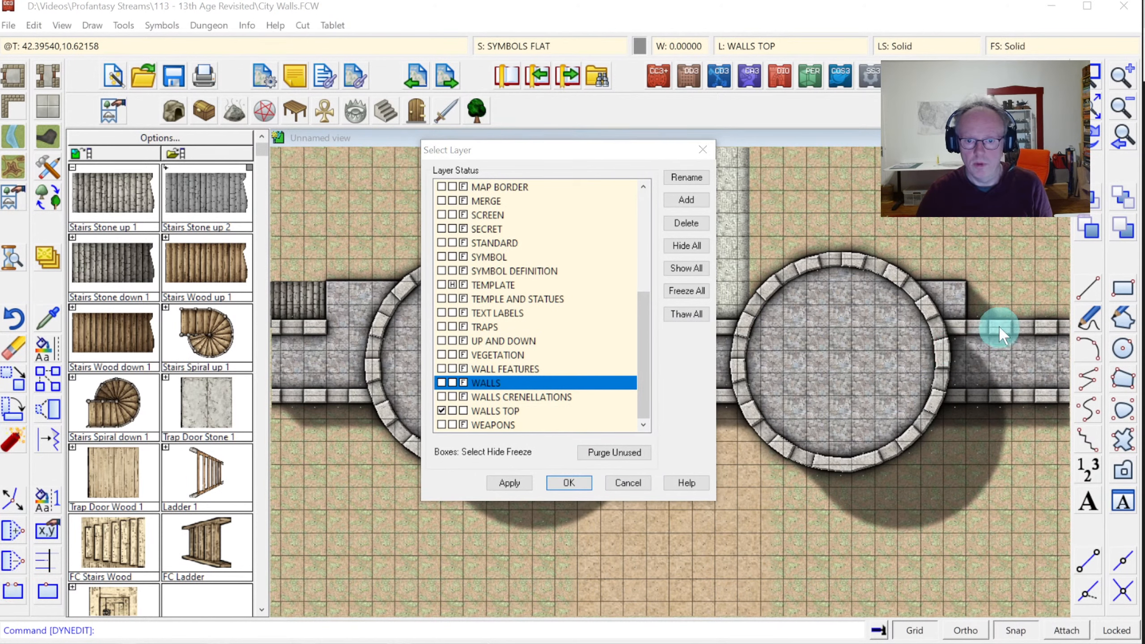
{"action": "left_click", "coordinate": [583, 483]}
Break a gap in the wall-top line just right of the right tower and redraw
{"action": "left_click", "coordinate": [13, 591]}
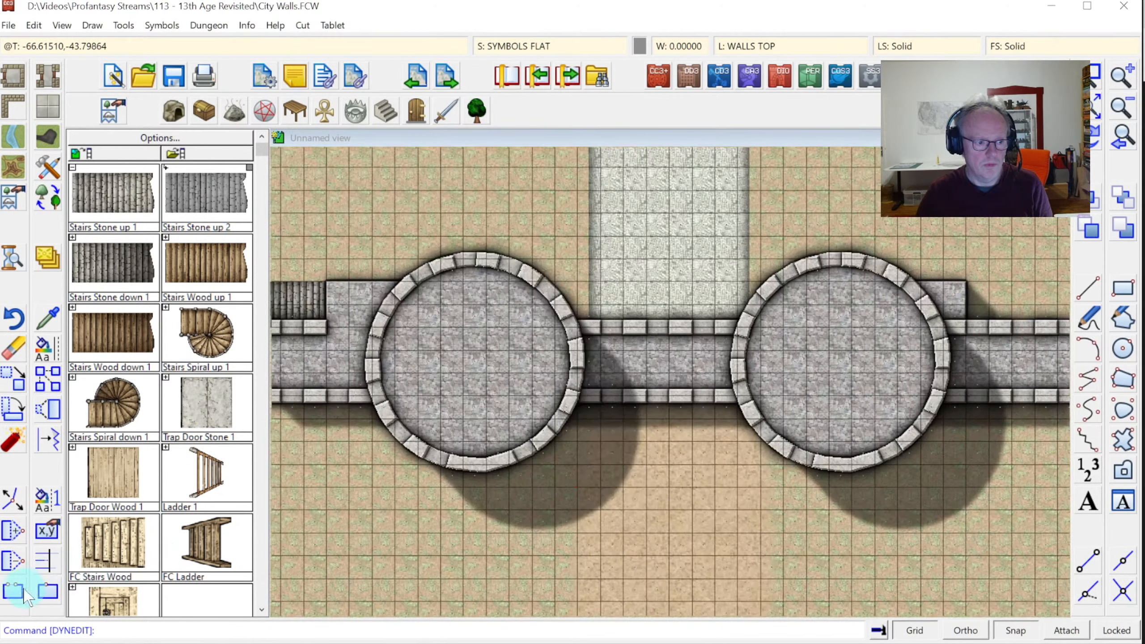
{"action": "left_click", "coordinate": [987, 328]}
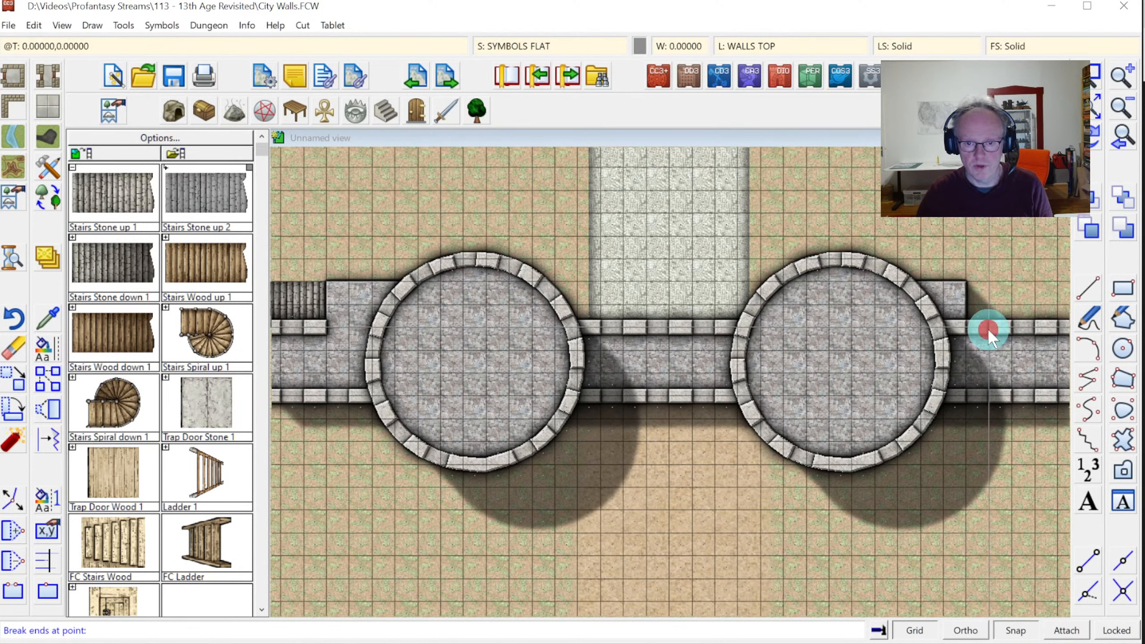
{"action": "left_click", "coordinate": [942, 328]}
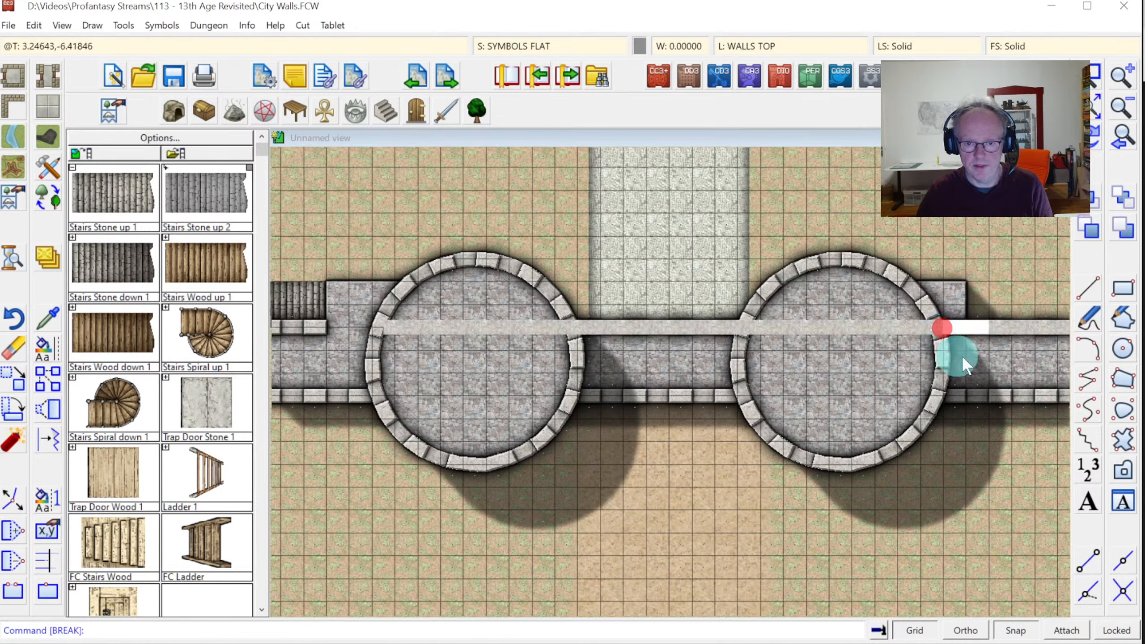
{"action": "left_click", "coordinate": [1091, 138]}
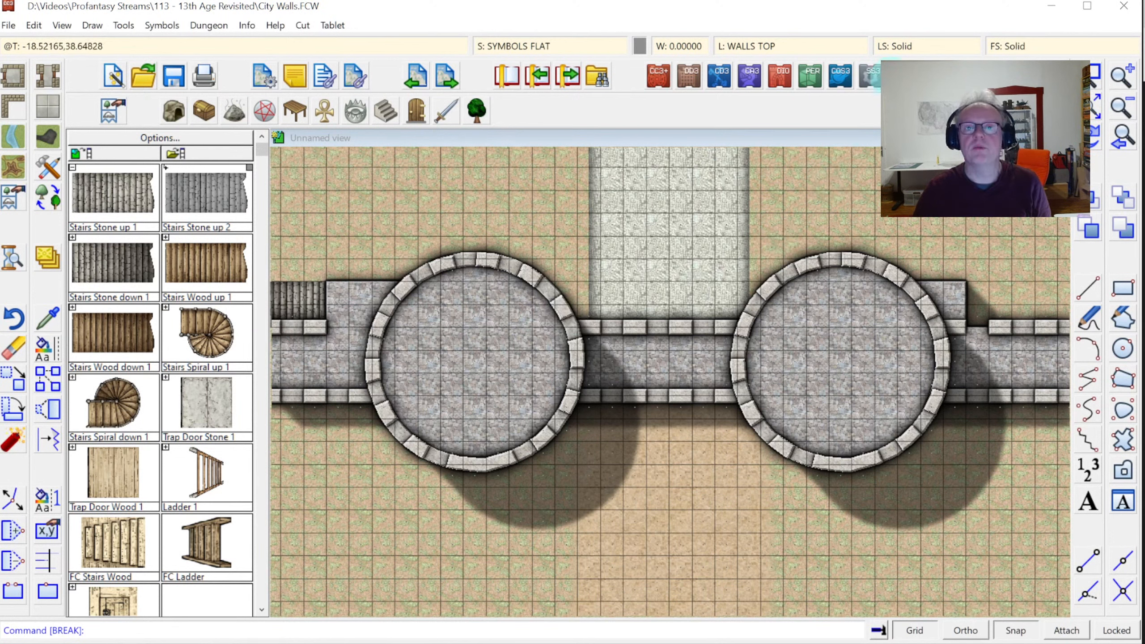
{"action": "left_click", "coordinate": [765, 46]}
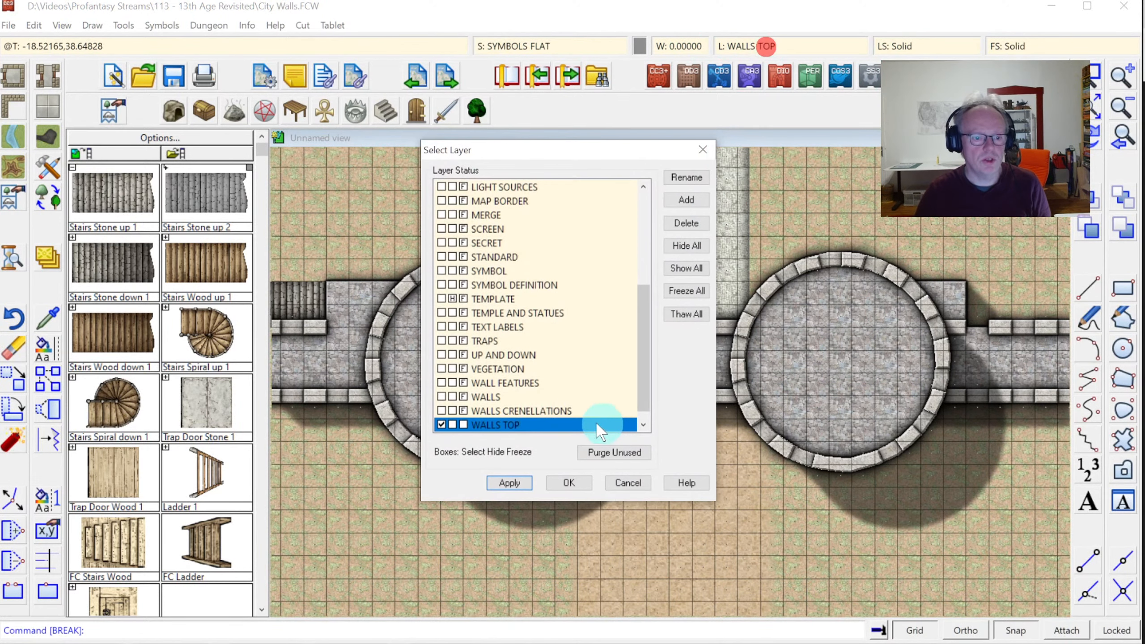
Set WALLS CRENELLATIONS current and break a gap in the crenellations beside the right tower
{"action": "left_click", "coordinate": [441, 411]}
{"action": "left_click", "coordinate": [457, 425]}
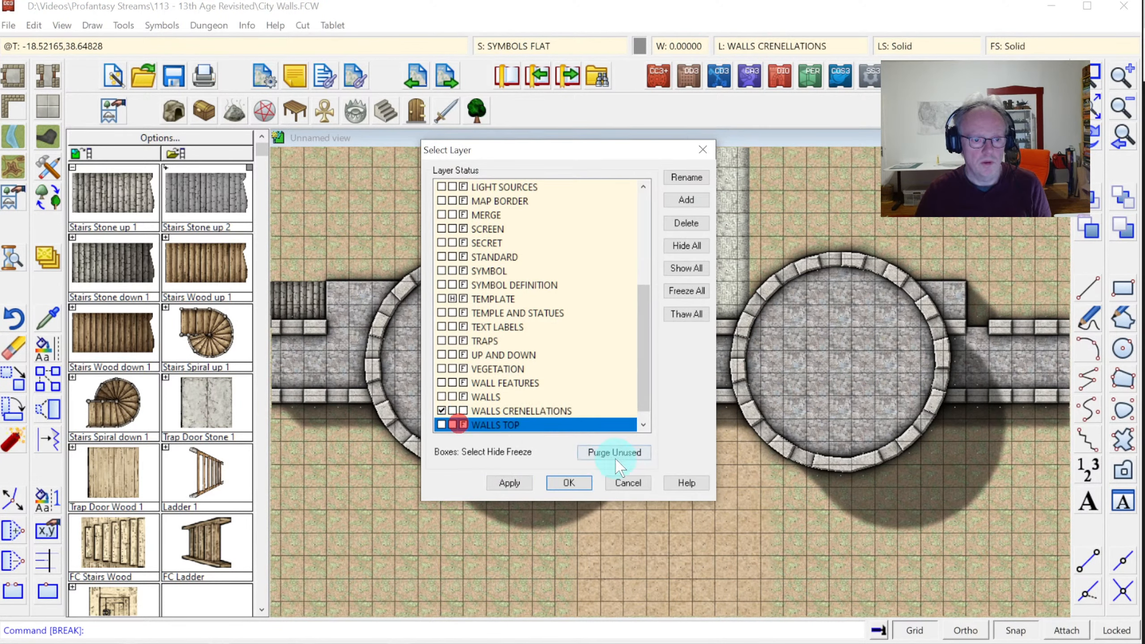
{"action": "left_click", "coordinate": [569, 483]}
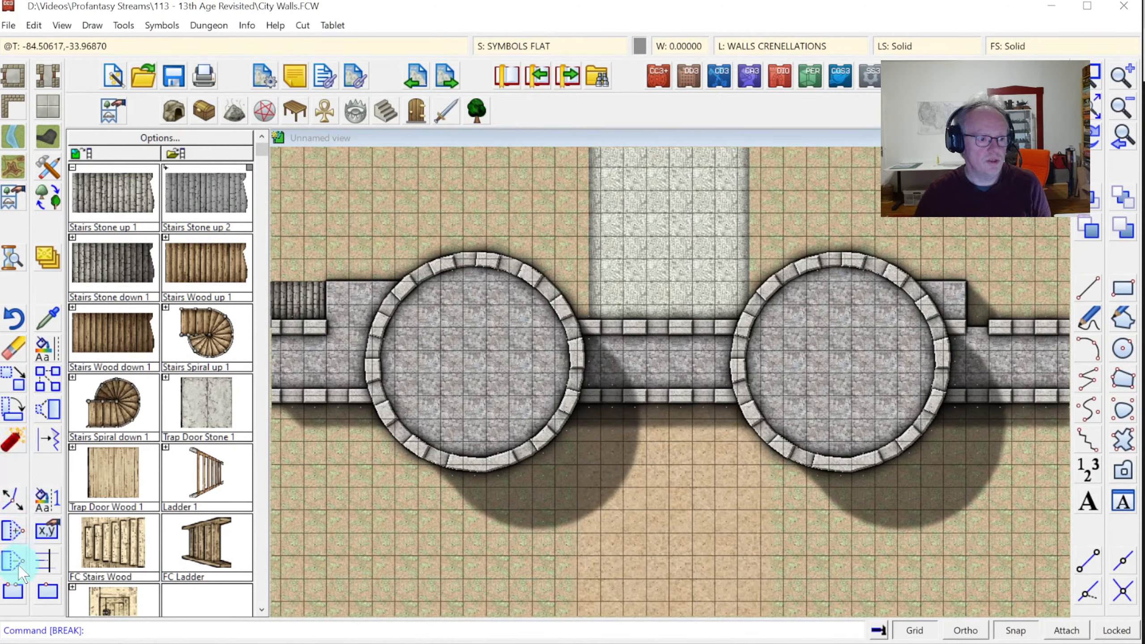
{"action": "left_click", "coordinate": [1018, 324]}
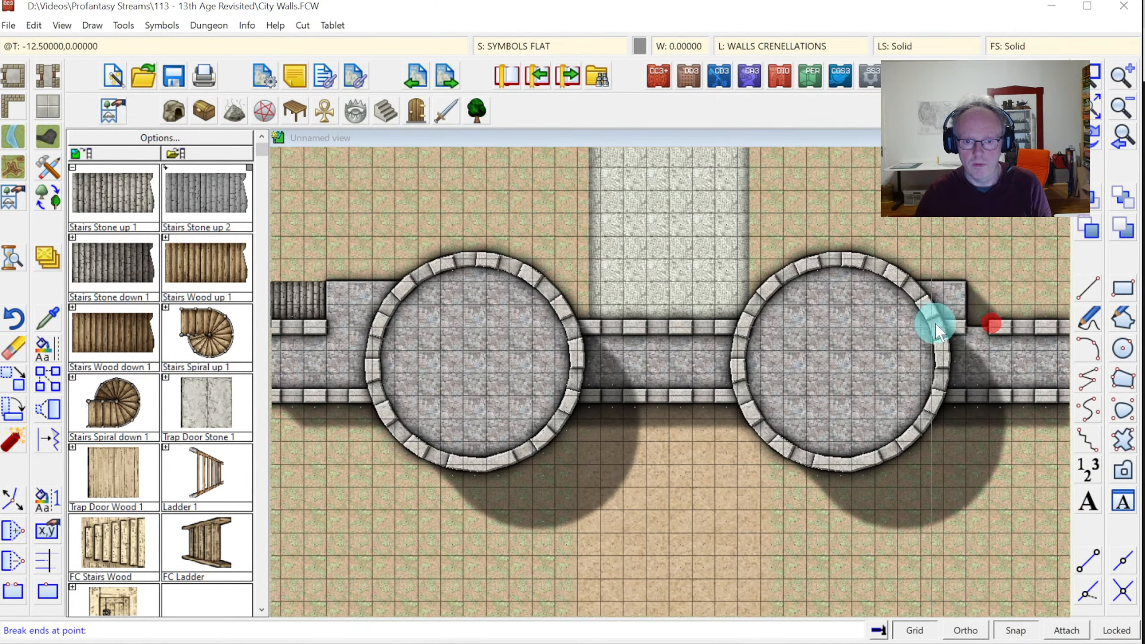
{"action": "left_click", "coordinate": [938, 323]}
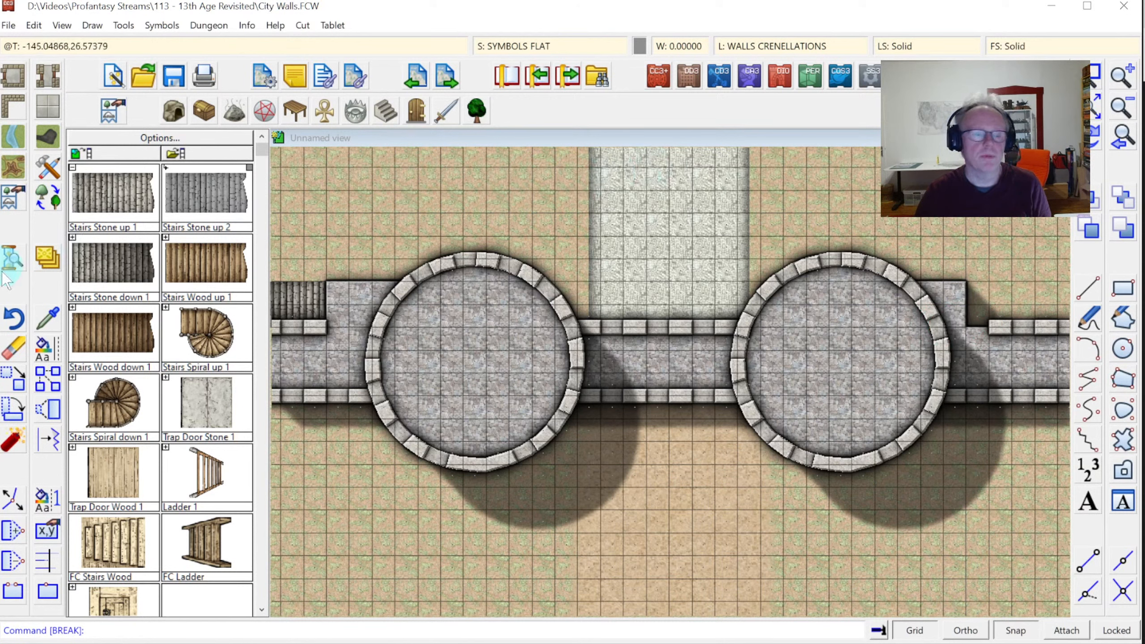
Make WALLS the current layer with all other layers frozen
{"action": "left_click", "coordinate": [756, 45]}
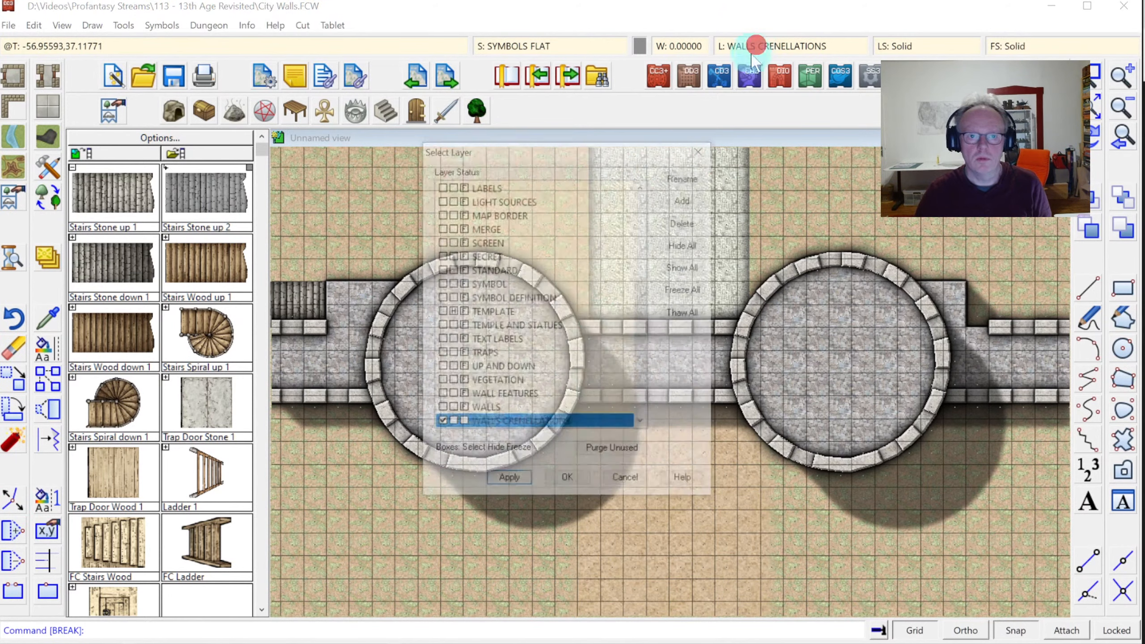
{"action": "left_click", "coordinate": [442, 410]}
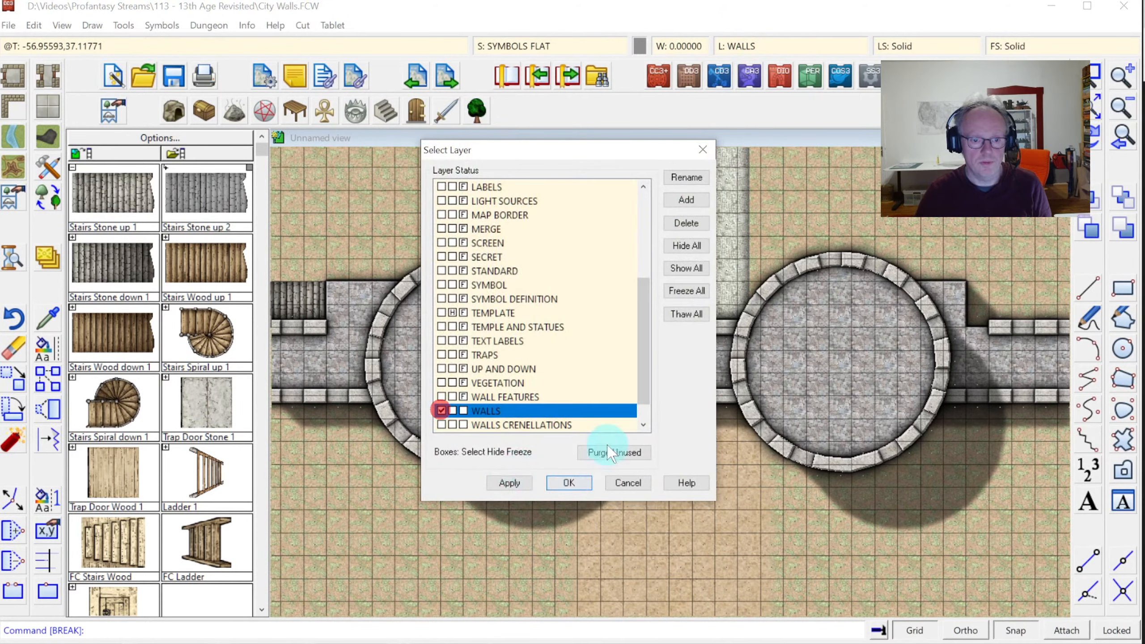
{"action": "left_click", "coordinate": [686, 290]}
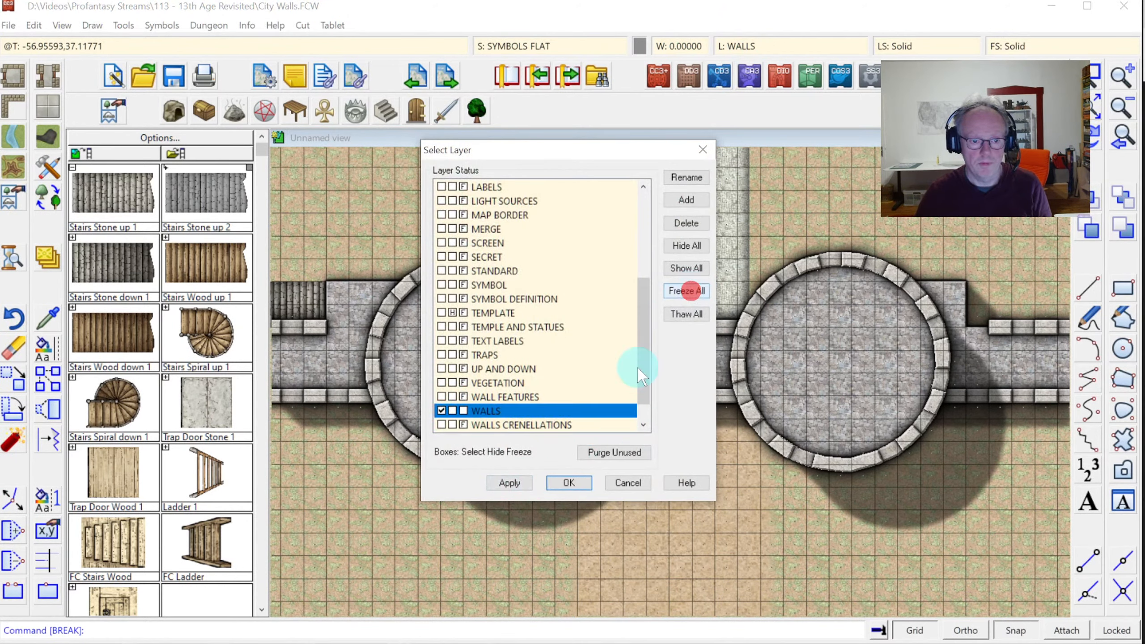
{"action": "left_click", "coordinate": [560, 482]}
Move the right platform's corner nodes further right to meet the gap, then redraw
{"action": "left_click", "coordinate": [13, 504]}
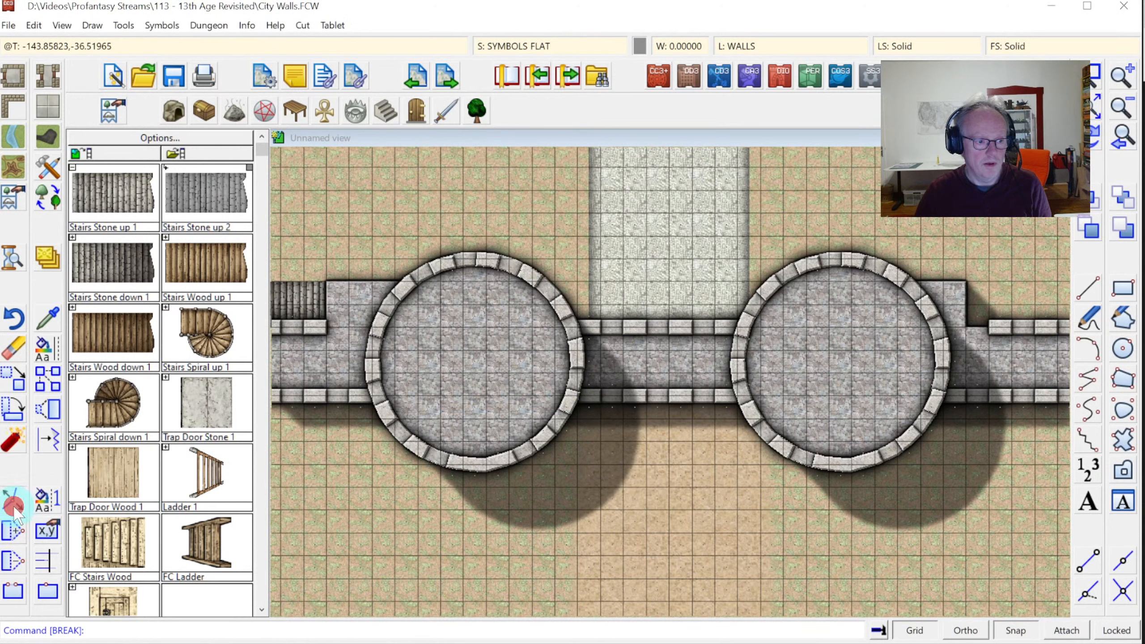
{"action": "left_click", "coordinate": [965, 321]}
{"action": "left_click", "coordinate": [991, 320]}
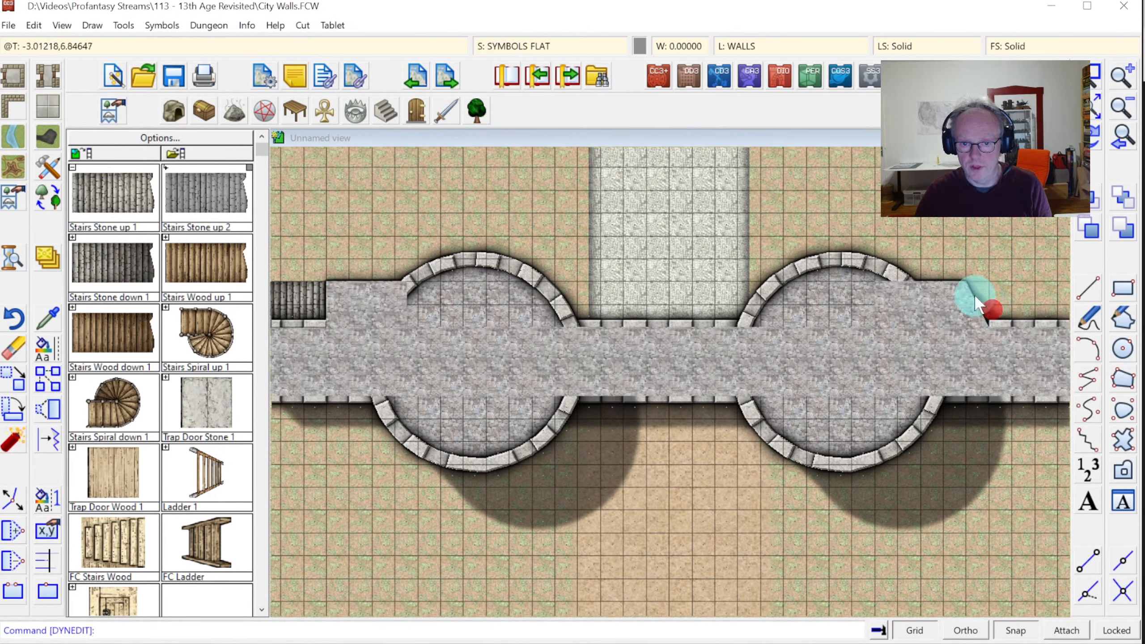
{"action": "left_click", "coordinate": [966, 282]}
{"action": "left_click", "coordinate": [1005, 287]}
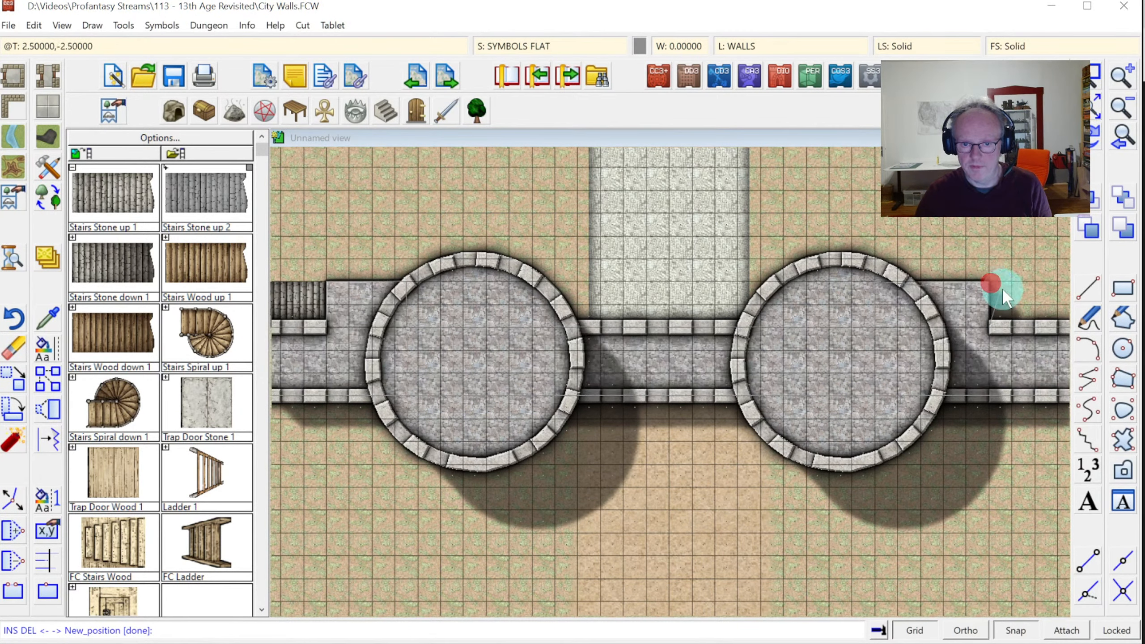
{"action": "left_click", "coordinate": [1095, 136]}
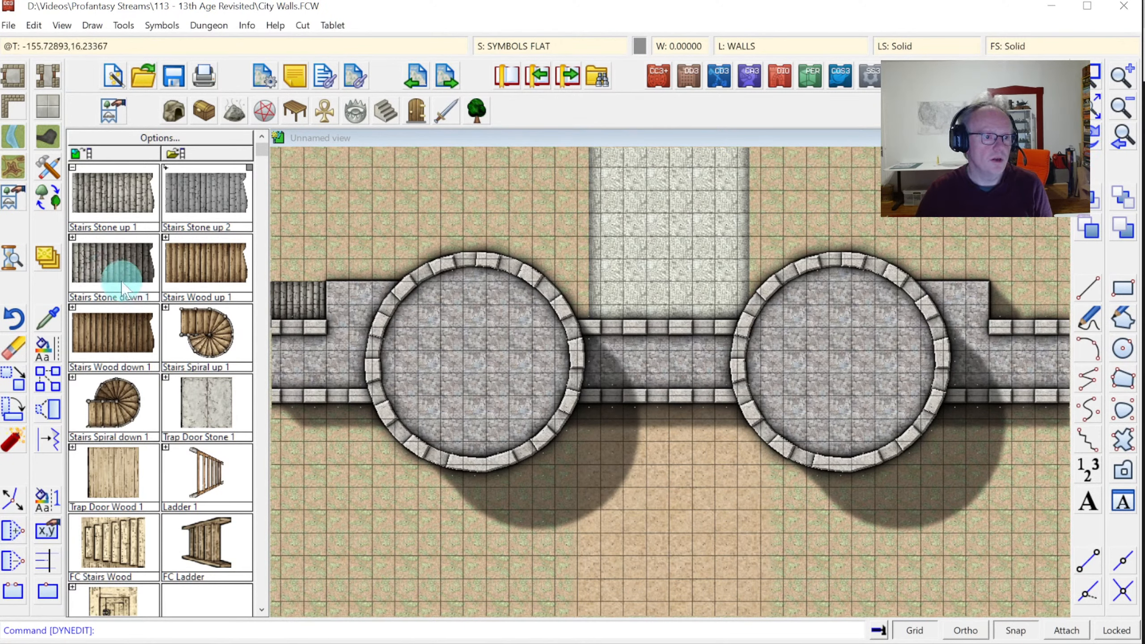
Place the Stairs Stone down 1 symbol at the right wall end, then zoom in to check it
{"action": "left_click", "coordinate": [102, 267]}
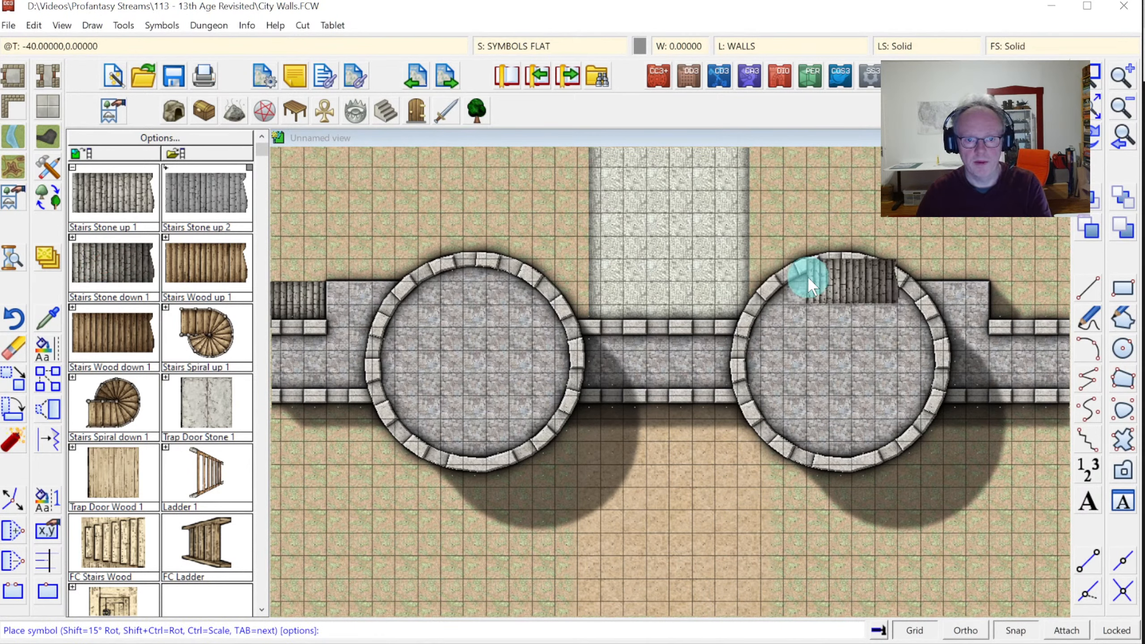
{"action": "left_click", "coordinate": [986, 300]}
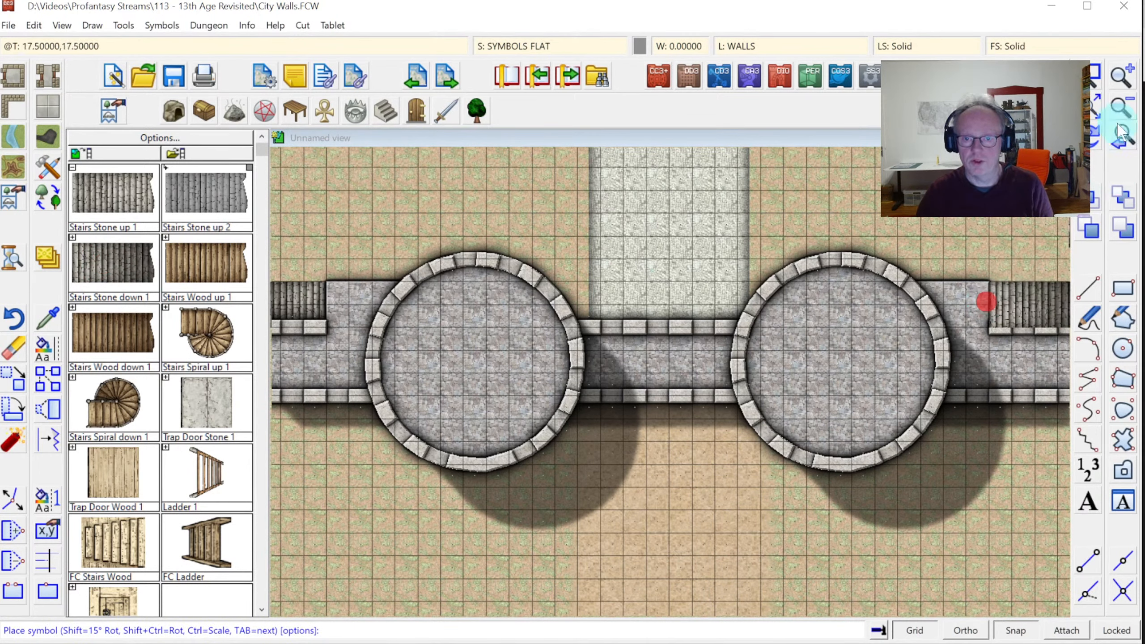
{"action": "left_click", "coordinate": [1093, 113]}
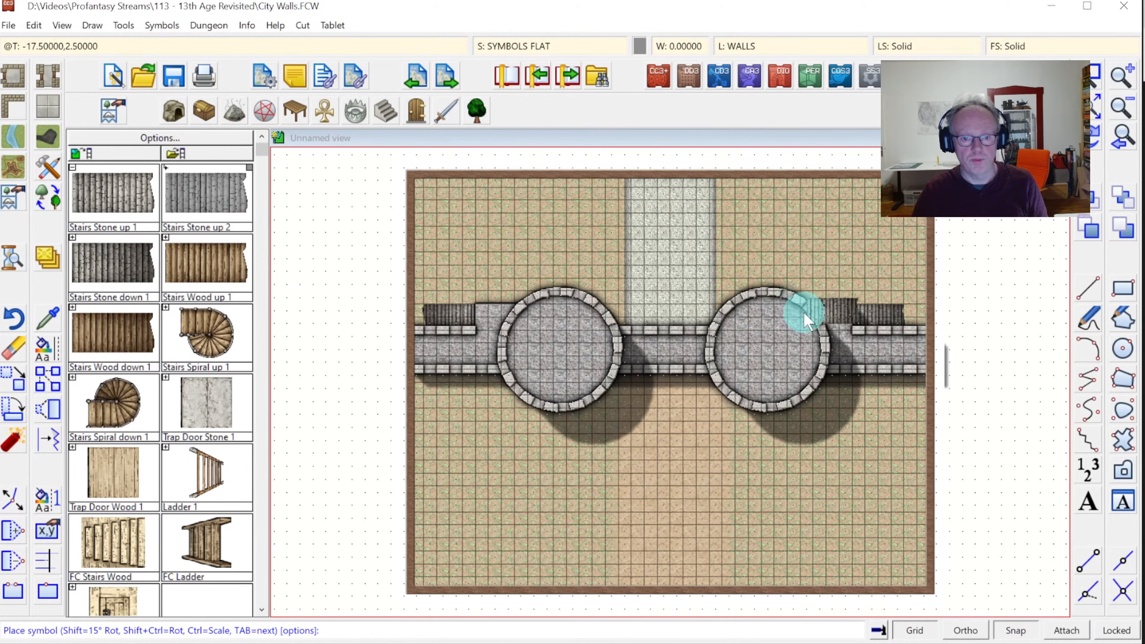
{"action": "left_click", "coordinate": [858, 309]}
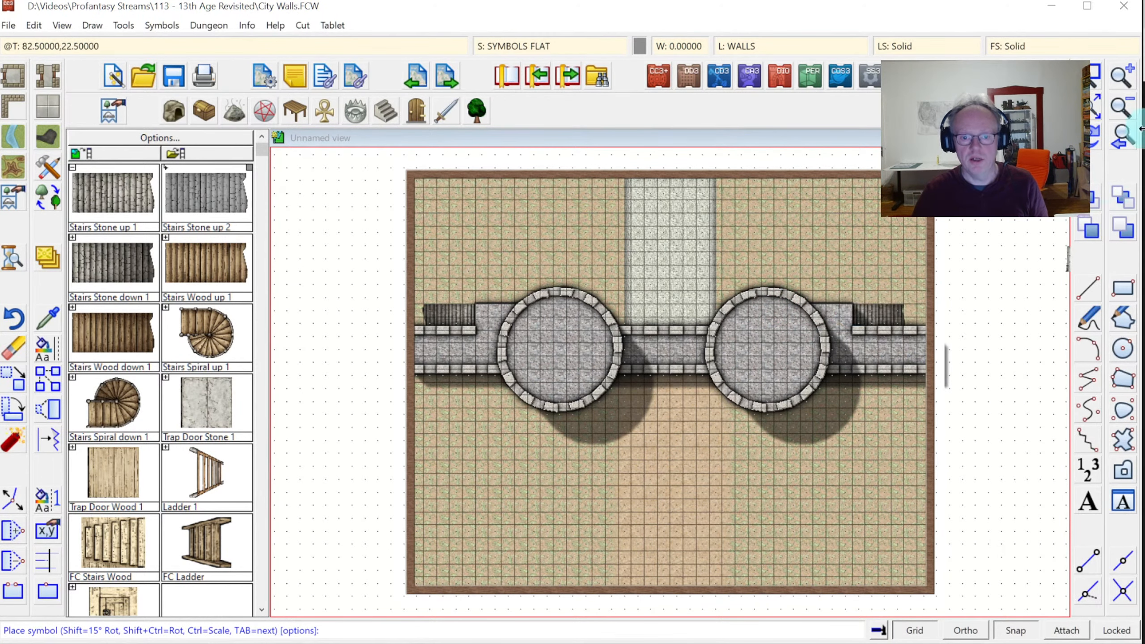
{"action": "left_click", "coordinate": [1094, 70]}
{"action": "left_click", "coordinate": [780, 273]}
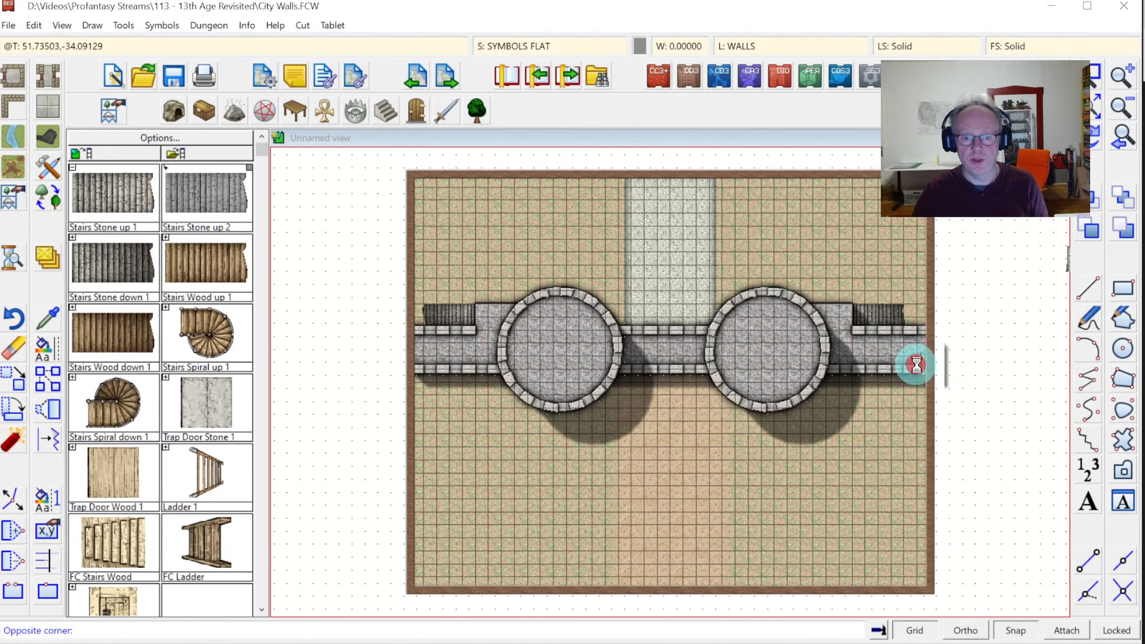
{"action": "left_click", "coordinate": [914, 366]}
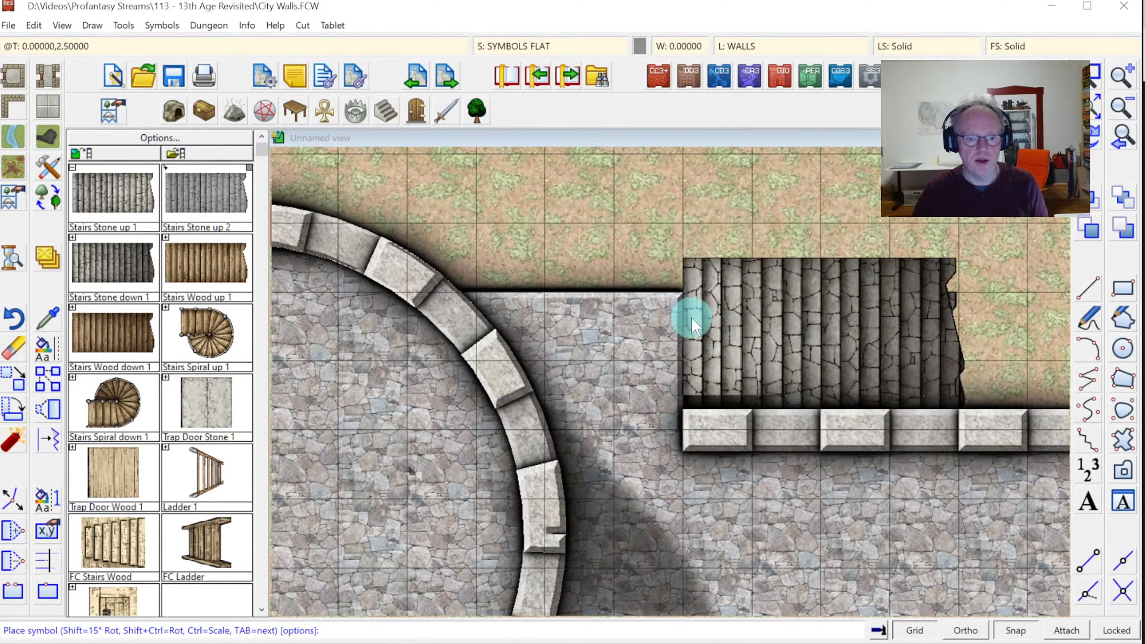
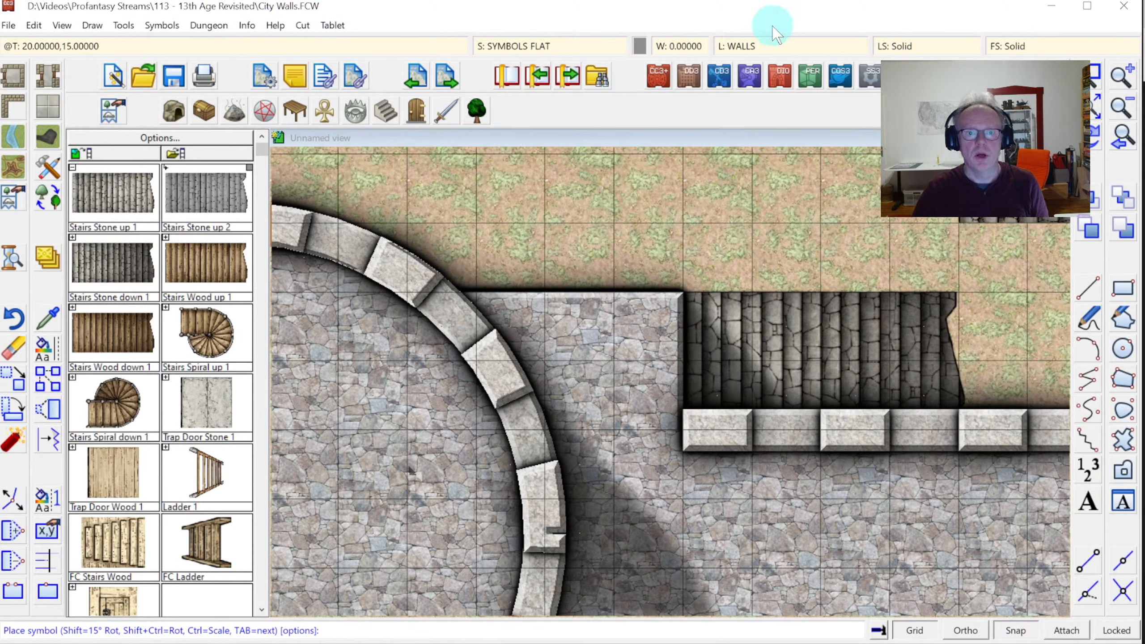
Make WALLS TOP the current layer
{"action": "left_click", "coordinate": [744, 44]}
{"action": "scroll", "coordinate": [435, 408], "scroll_direction": "down", "scroll_amount": 2}
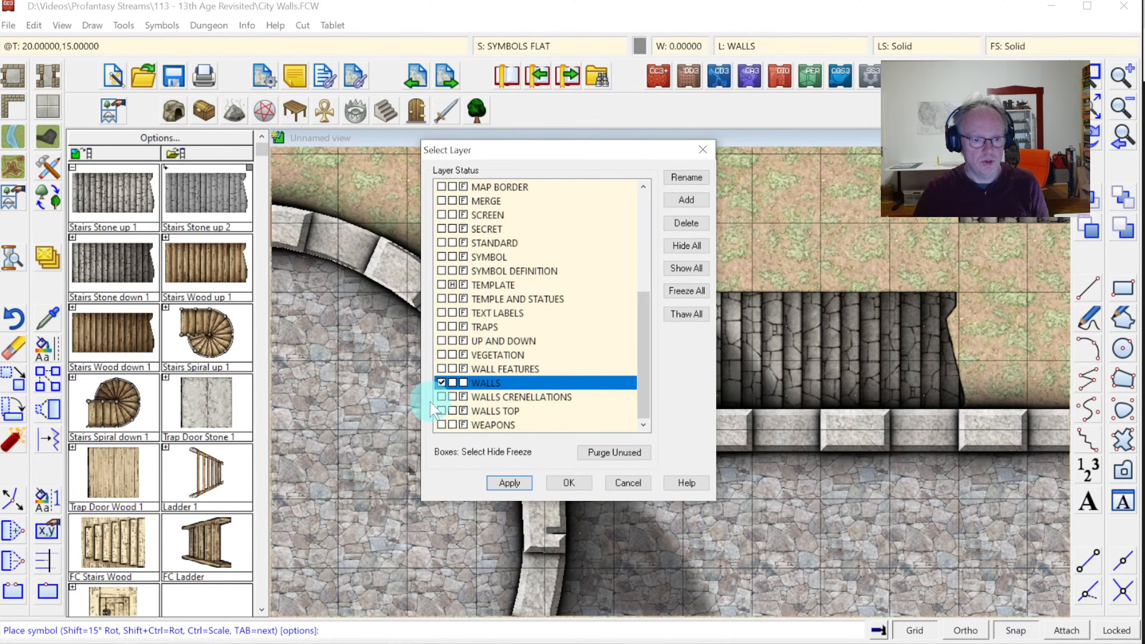
{"action": "left_click", "coordinate": [438, 410]}
{"action": "left_click", "coordinate": [556, 482]}
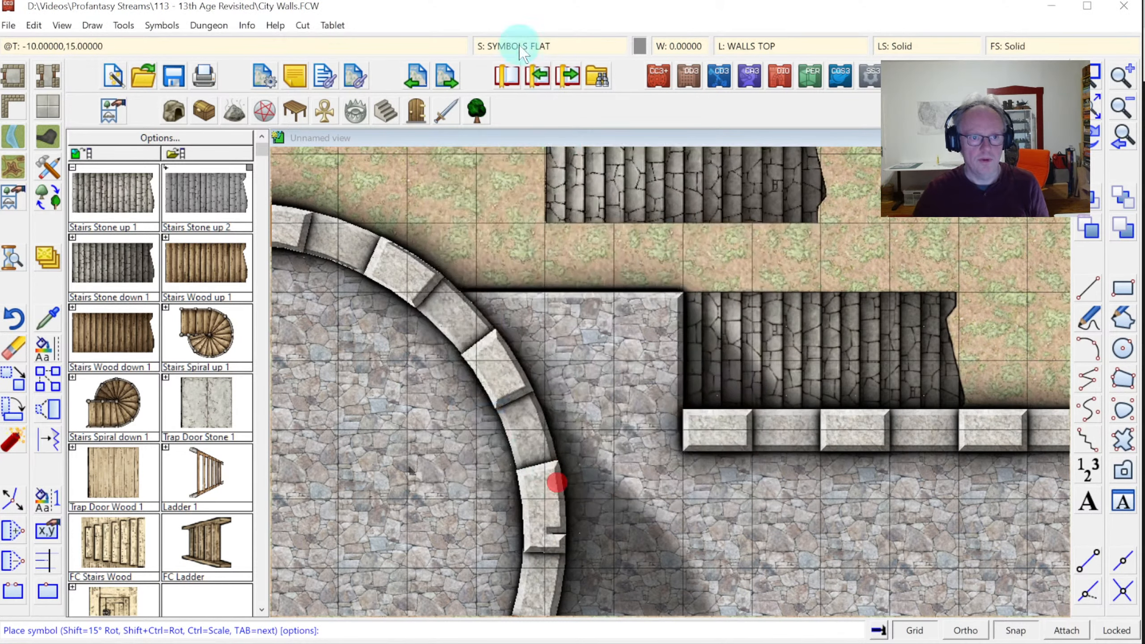
Make WALLS TOP the current sheet and bring up the line width setting
{"action": "left_click", "coordinate": [515, 44]}
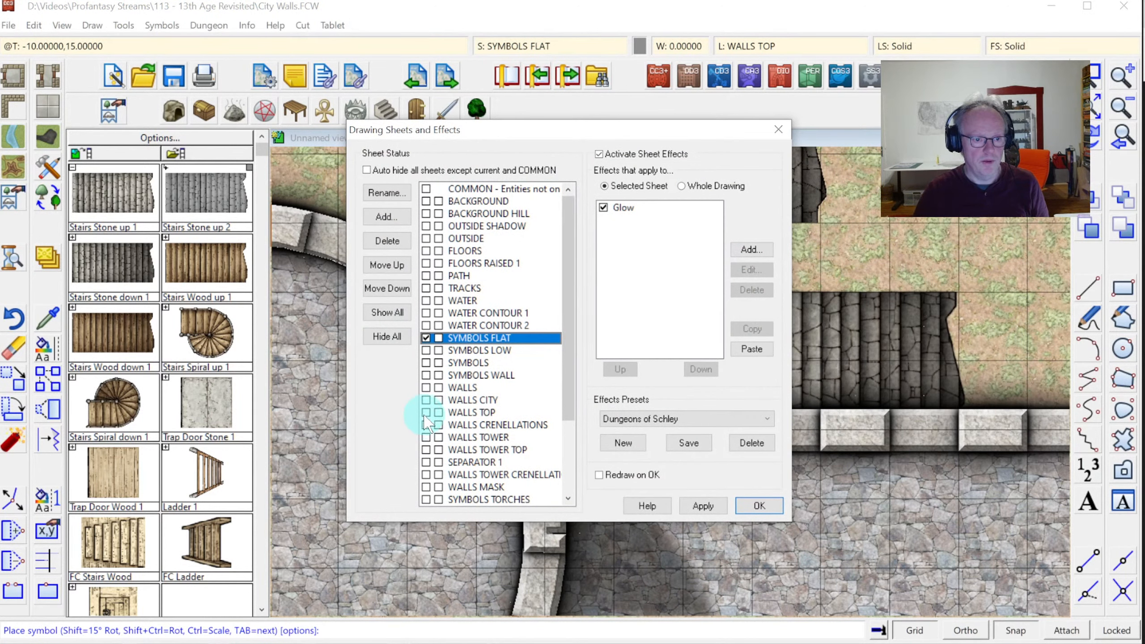
{"action": "left_click", "coordinate": [426, 412]}
{"action": "left_click", "coordinate": [759, 505]}
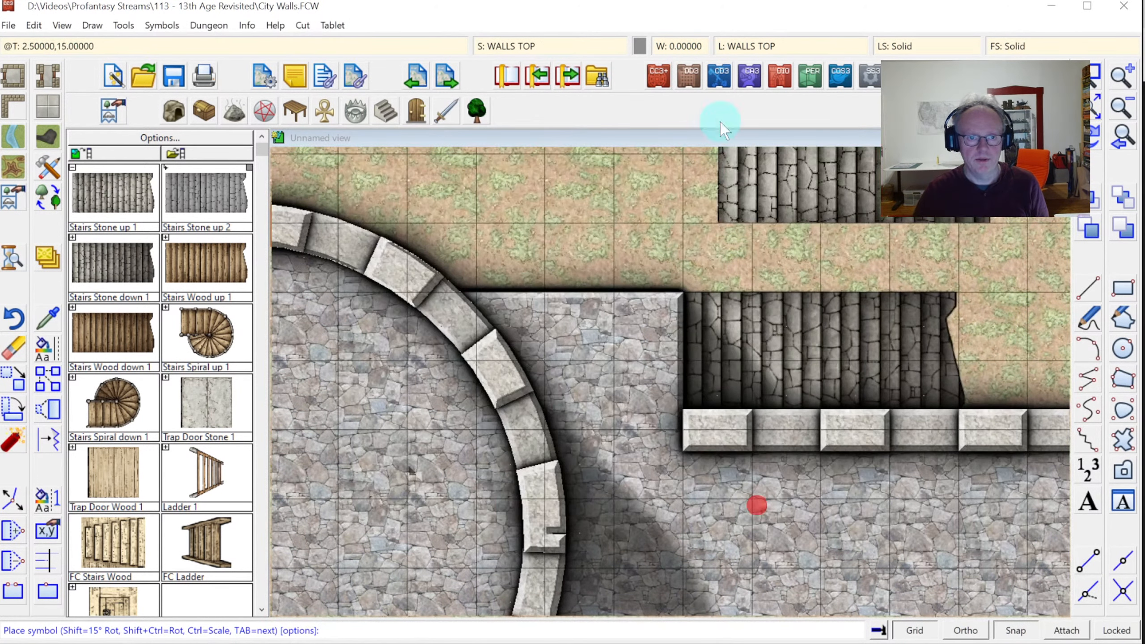
{"action": "left_click", "coordinate": [678, 47]}
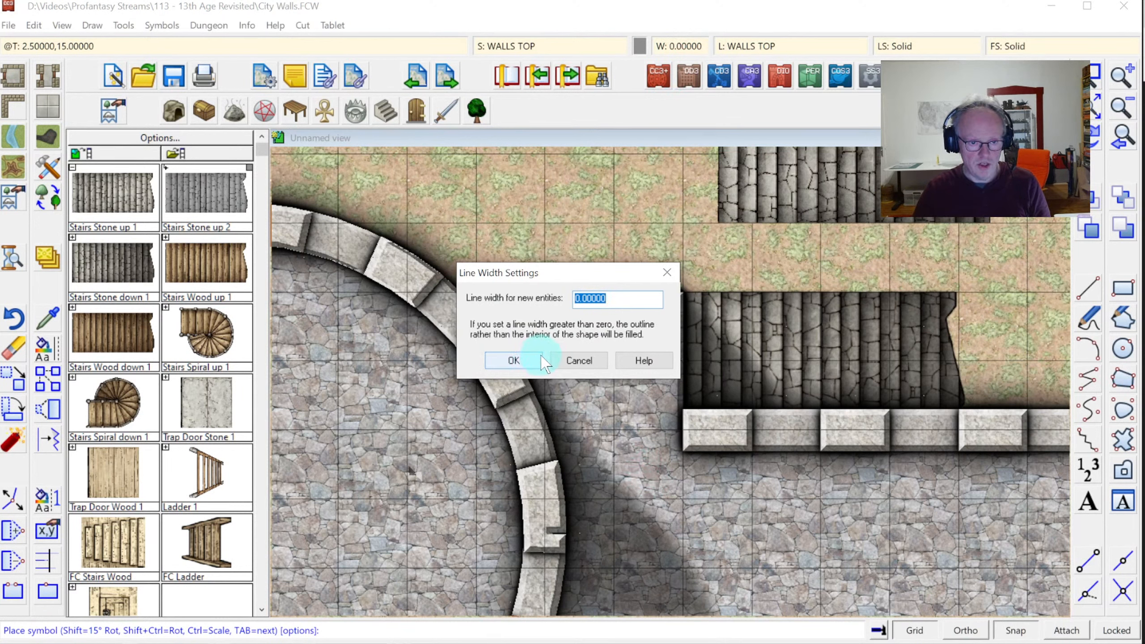
Set the line width to 1.5 and choose a current-width wall drawing tool
{"action": "type", "text": "1.5"}
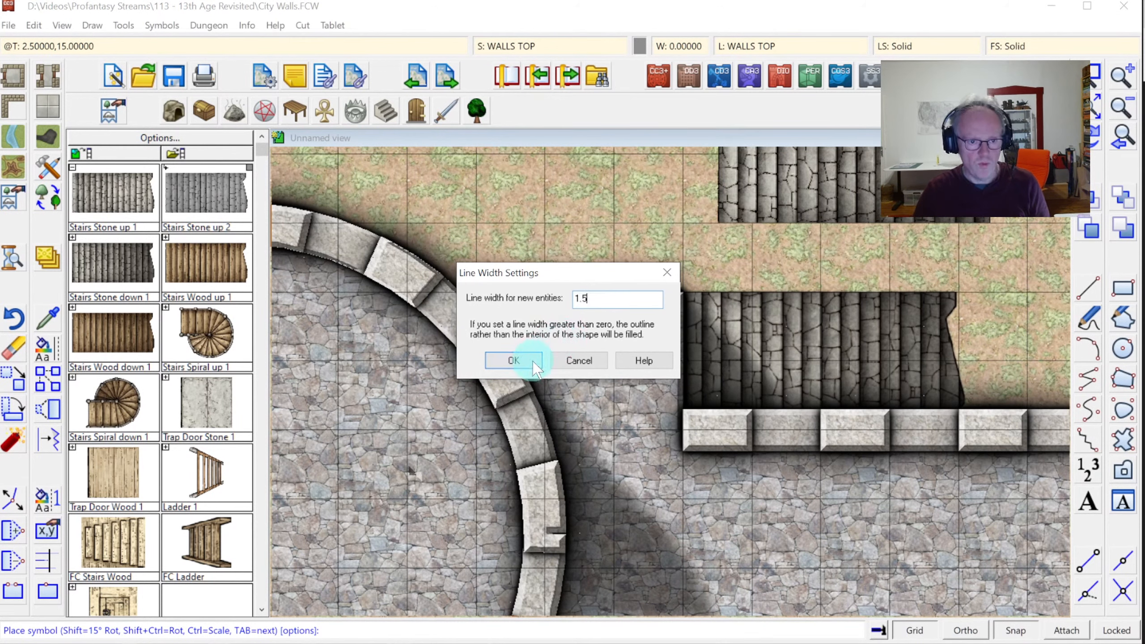
{"action": "left_click", "coordinate": [514, 360]}
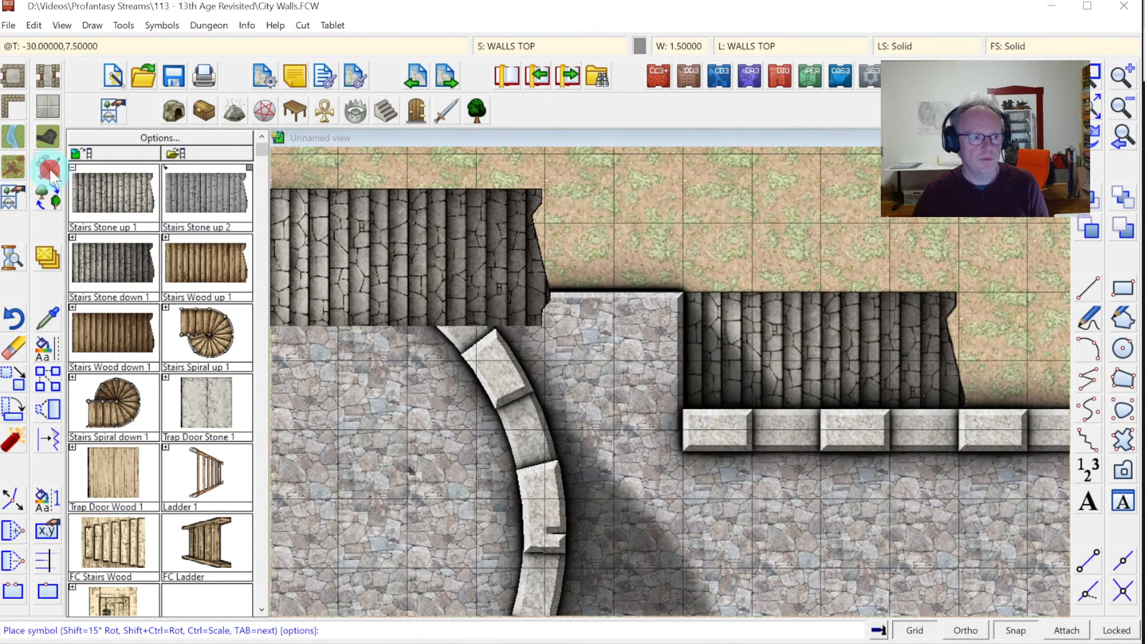
{"action": "left_click", "coordinate": [49, 171]}
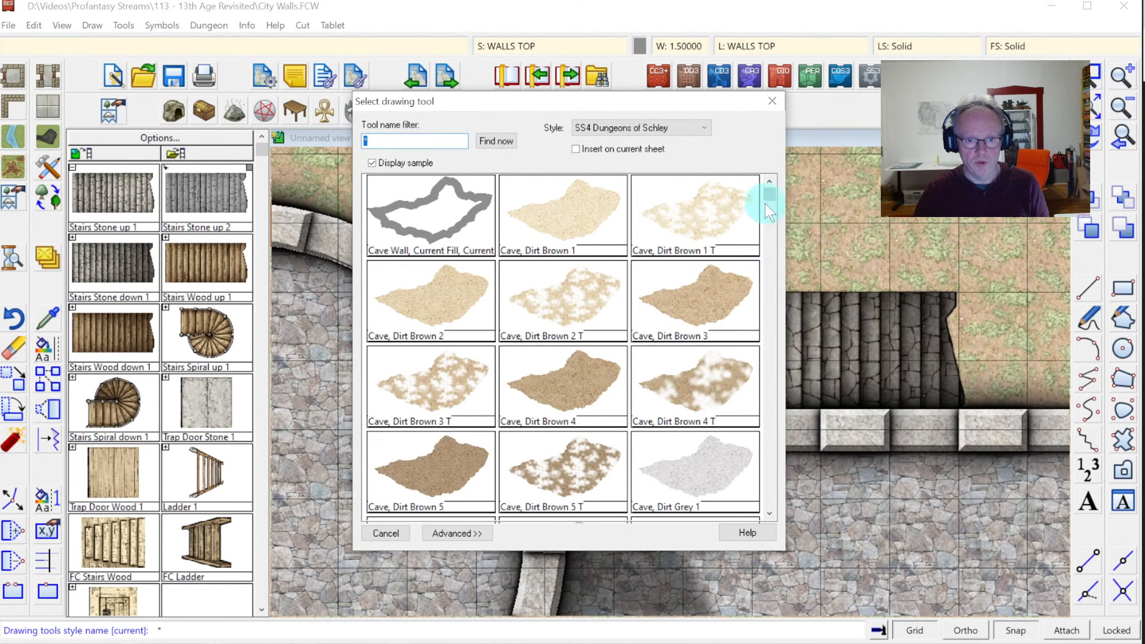
{"action": "left_click_drag", "start_coordinate": [769, 206], "coordinate": [768, 447]}
{"action": "left_click", "coordinate": [676, 253]}
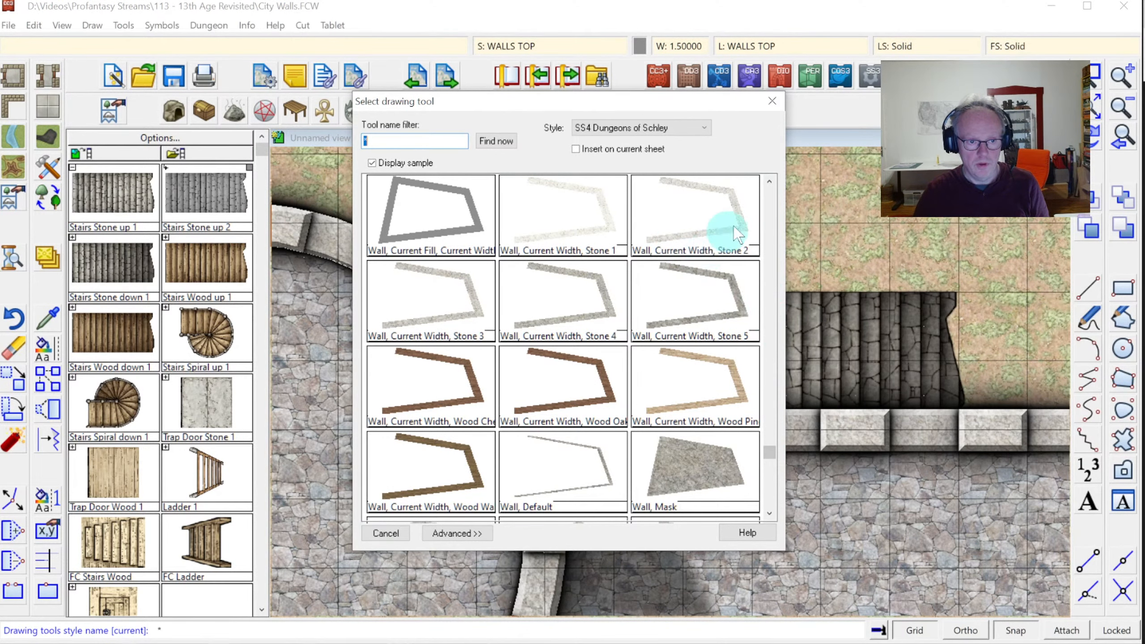
{"action": "left_click", "coordinate": [769, 182]}
{"action": "left_click", "coordinate": [762, 180]}
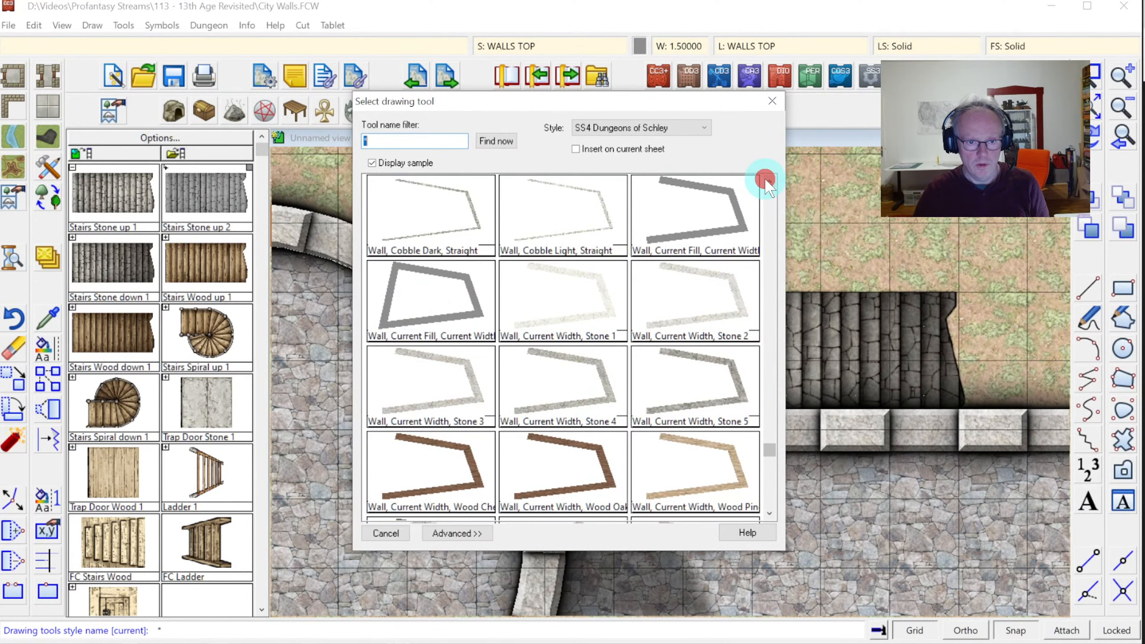
{"action": "left_click", "coordinate": [676, 191]}
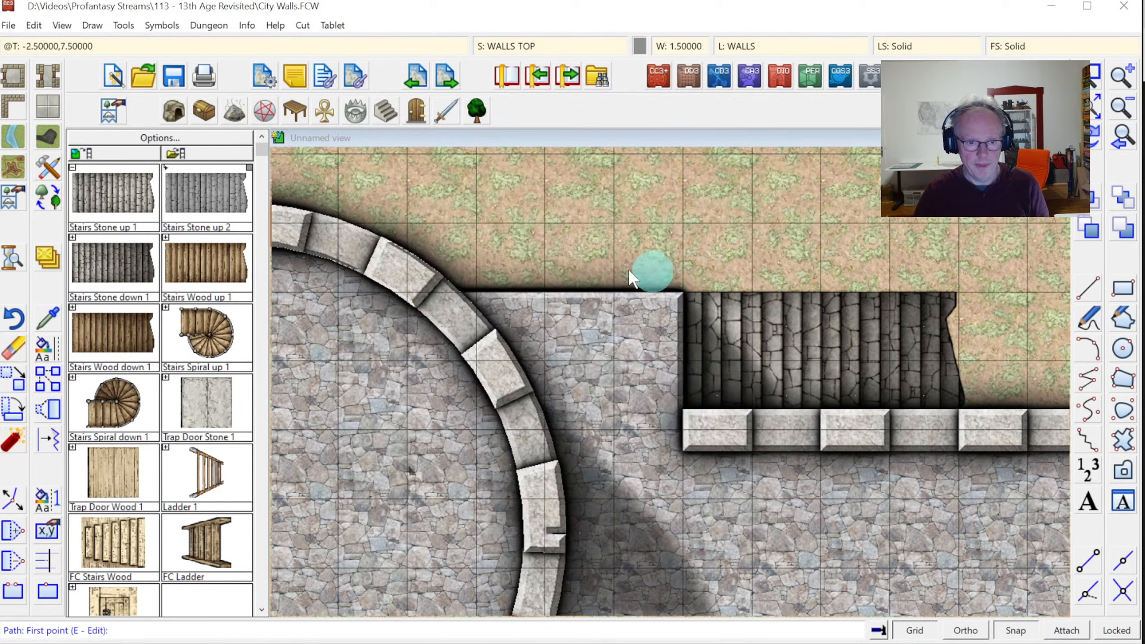
Draw the wall from the tower's curved wall to past the stairs' right edge
{"action": "left_click", "coordinate": [425, 297]}
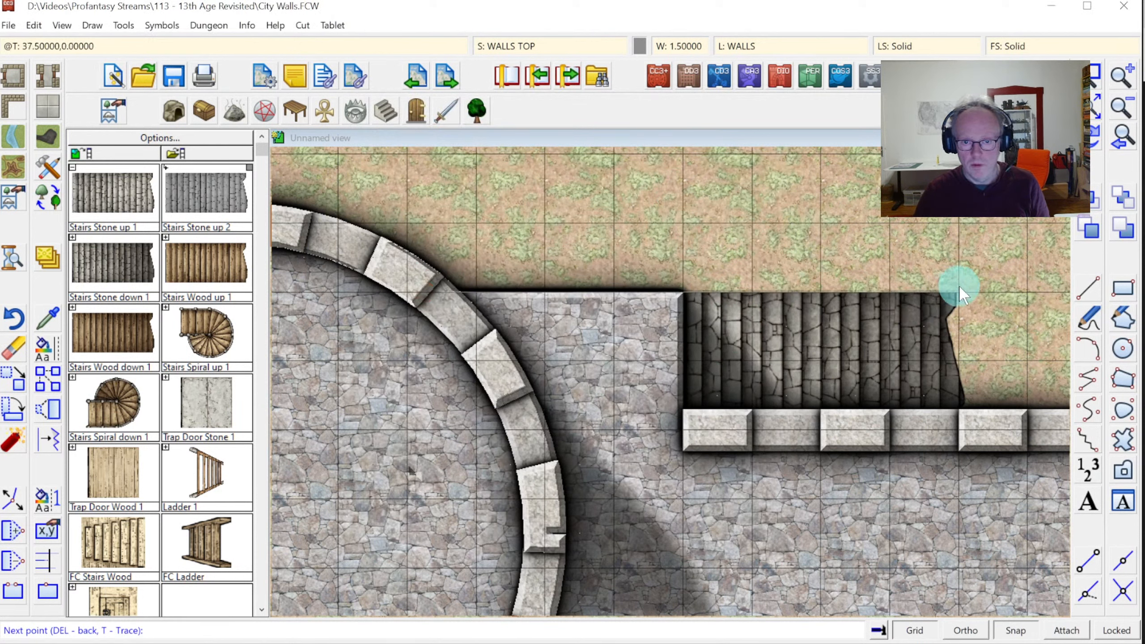
{"action": "right_click", "coordinate": [956, 297]}
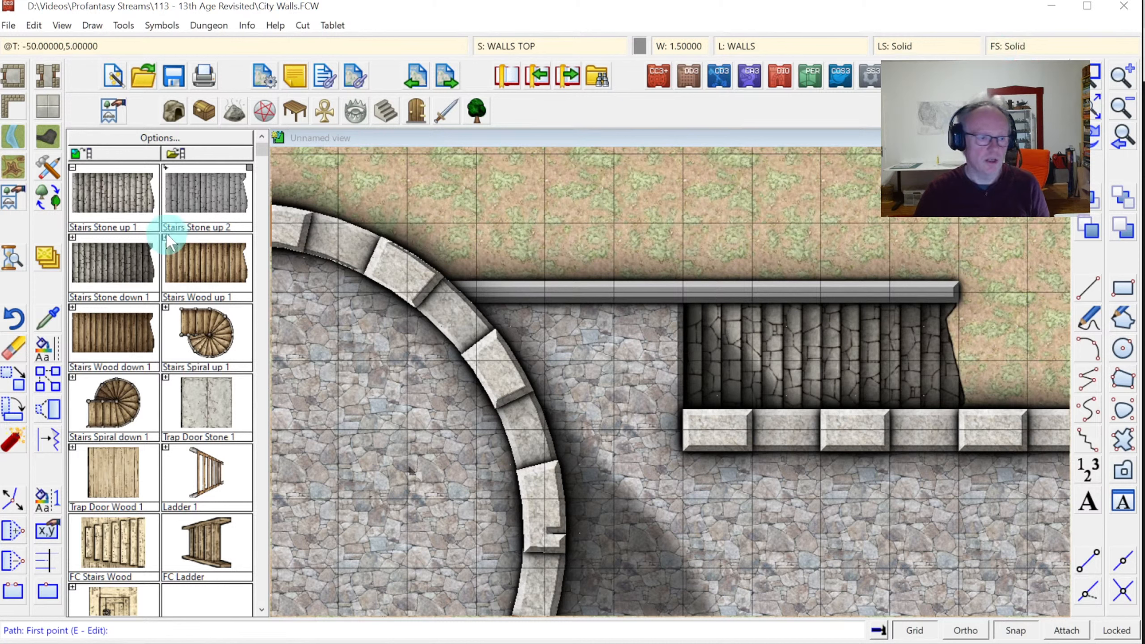
{"action": "left_click", "coordinate": [48, 351]}
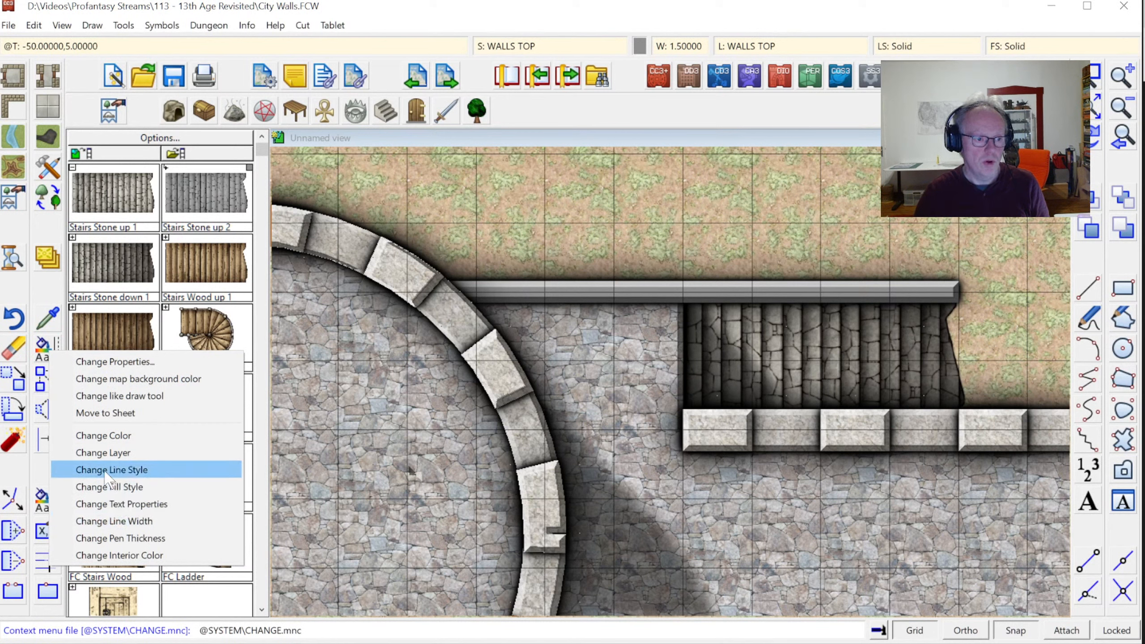
Change the new wall's fill style to Natural Stone using Change Properties on the prior selection
{"action": "left_click", "coordinate": [103, 361]}
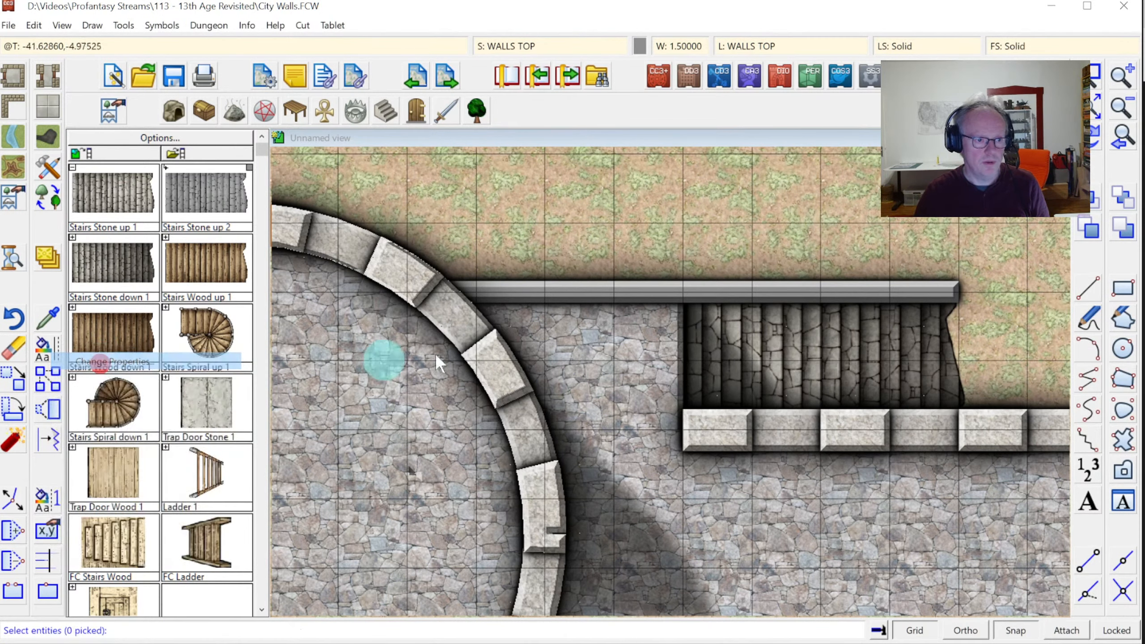
{"action": "right_click", "coordinate": [504, 306]}
{"action": "left_click", "coordinate": [556, 388]}
{"action": "right_click", "coordinate": [542, 345]}
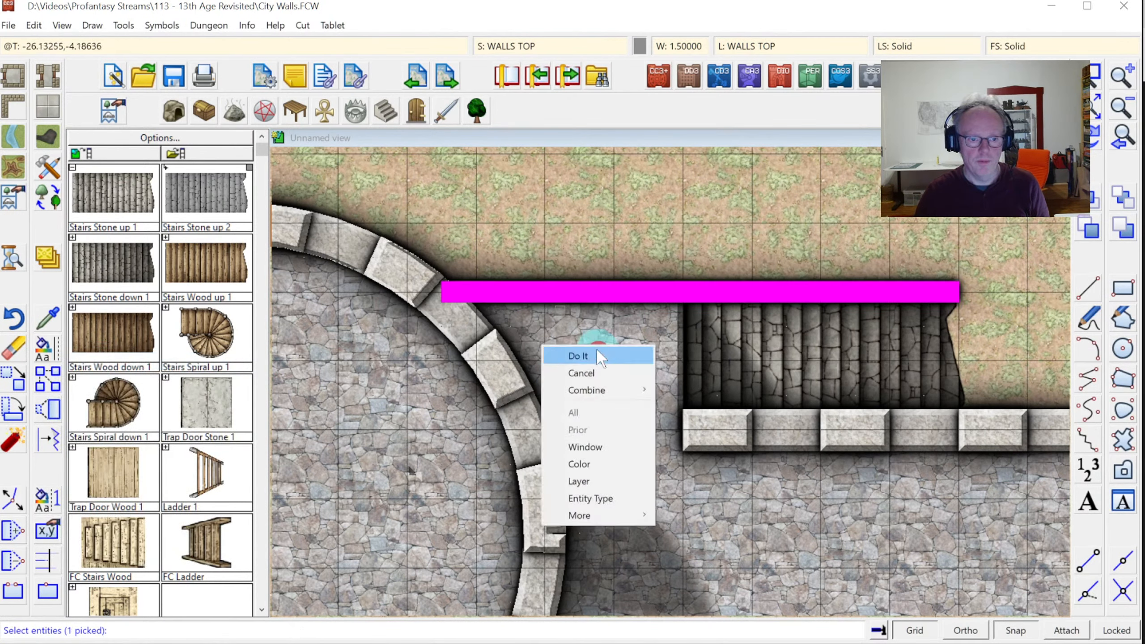
{"action": "left_click", "coordinate": [595, 350]}
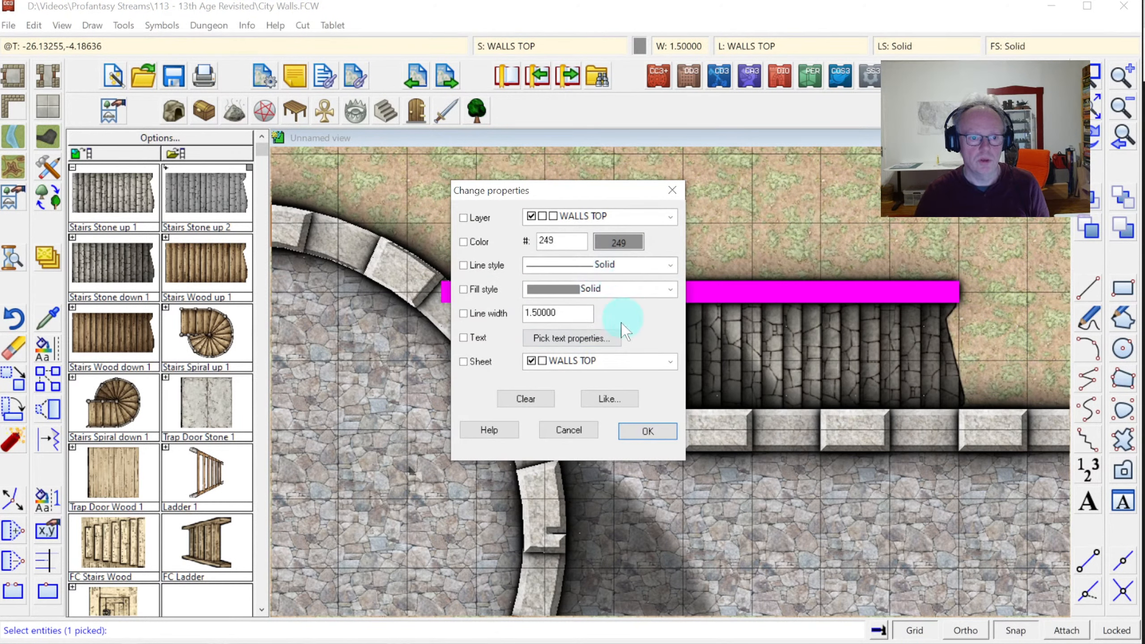
{"action": "left_click", "coordinate": [670, 289]}
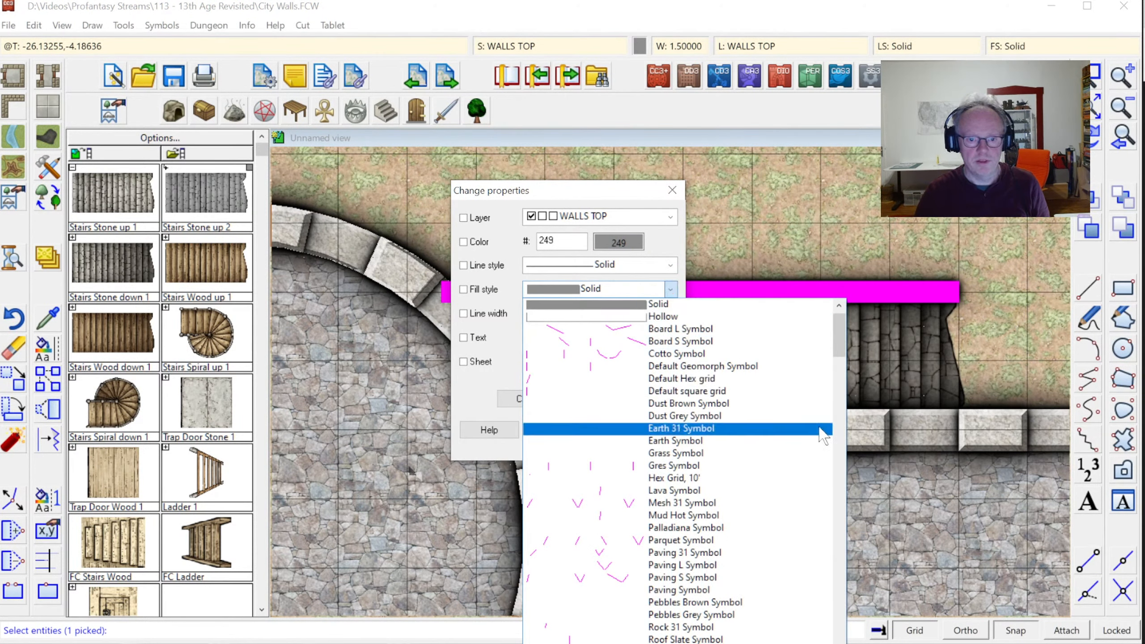
{"action": "left_click", "coordinate": [837, 330]}
{"action": "left_click_drag", "start_coordinate": [856, 405], "coordinate": [848, 470]}
{"action": "left_click", "coordinate": [716, 391]}
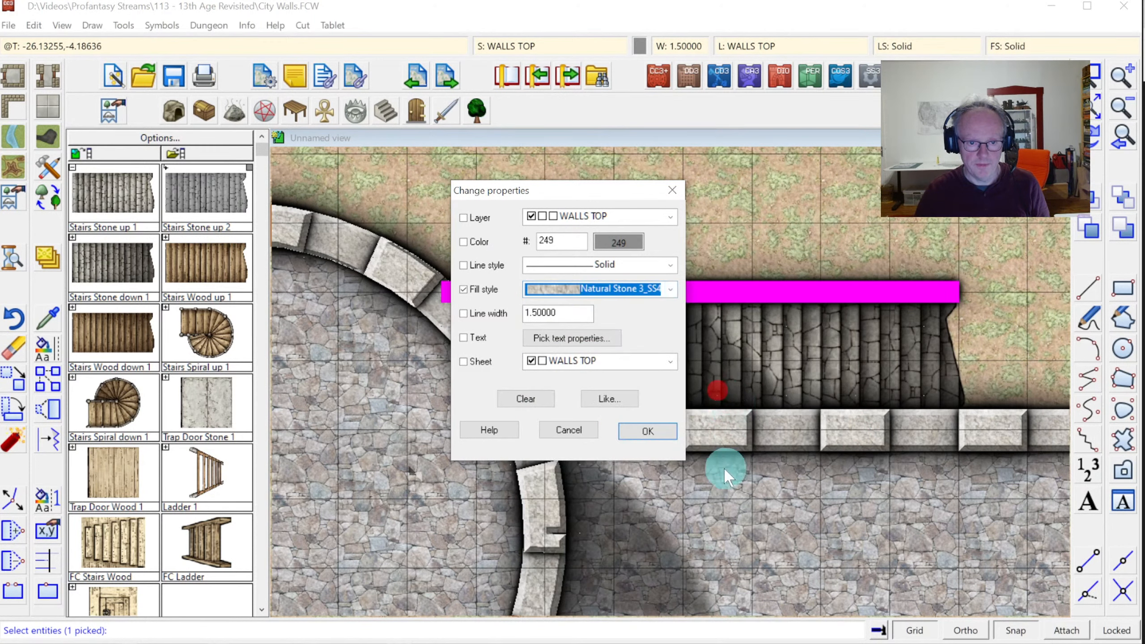
{"action": "left_click", "coordinate": [643, 425]}
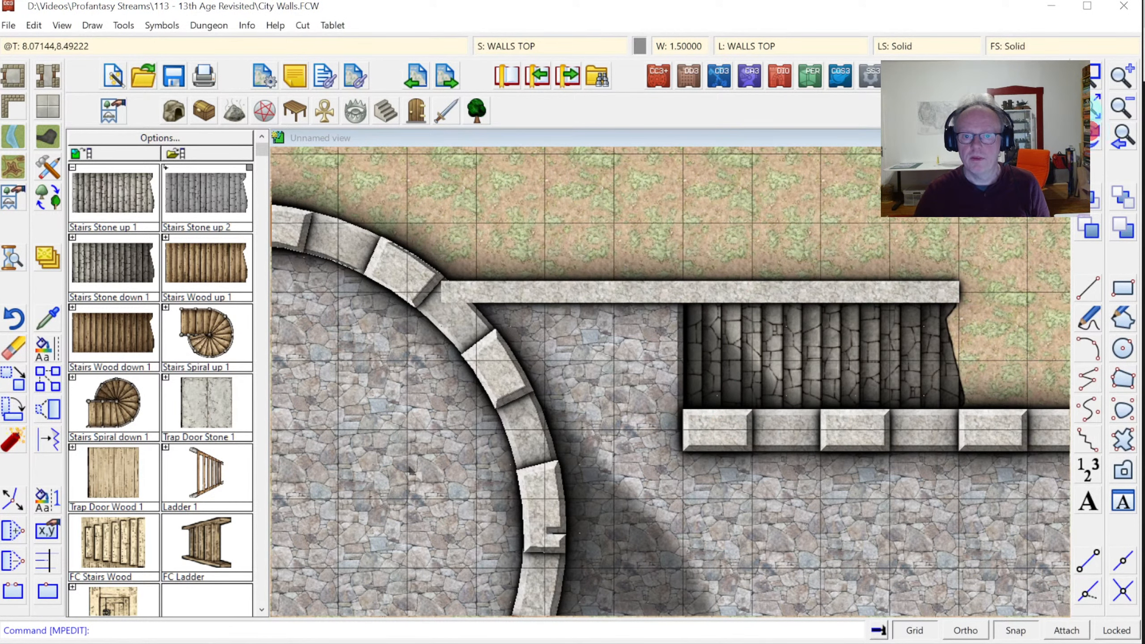
Set Natural Stone 3_SS4 bitmap fill as the current fill style
{"action": "left_click", "coordinate": [996, 45]}
{"action": "left_click", "coordinate": [556, 174]}
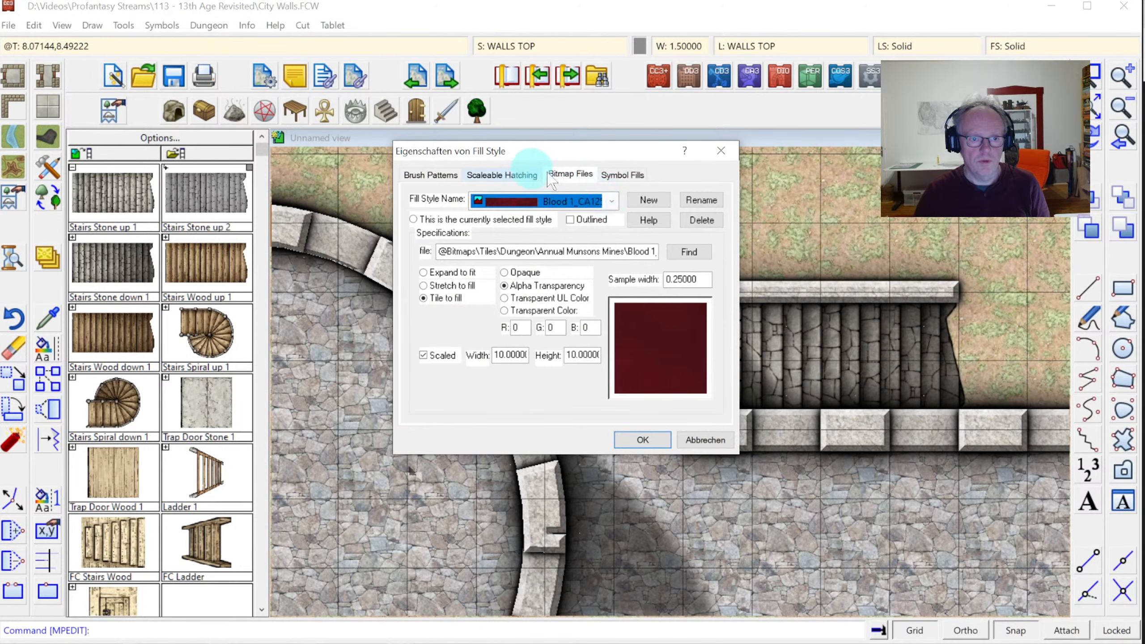
{"action": "left_click", "coordinate": [611, 201]}
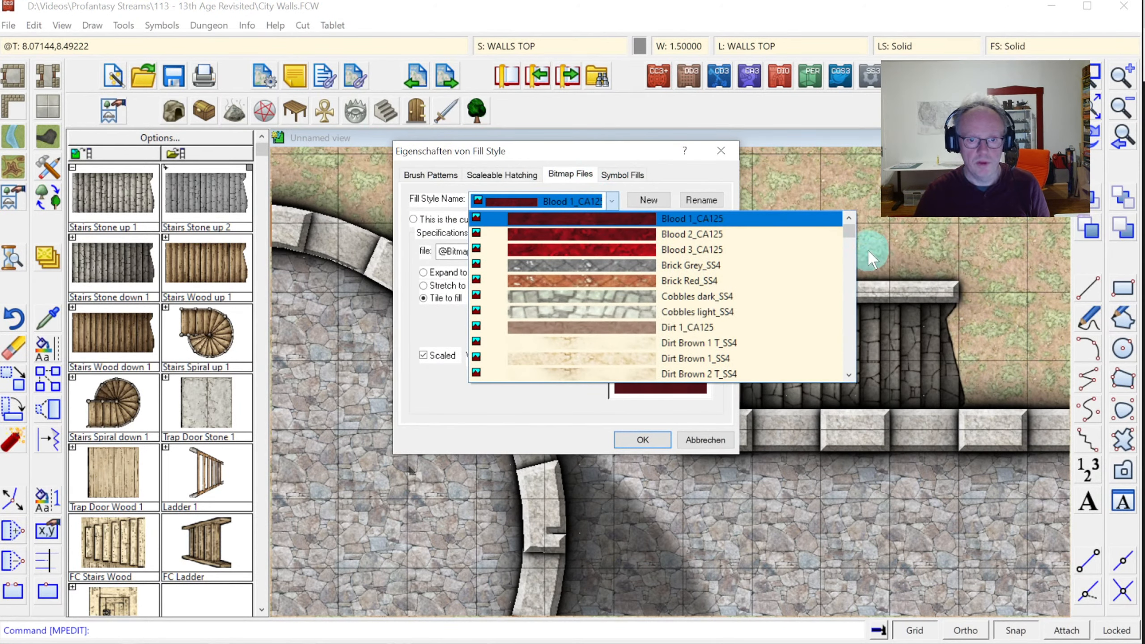
{"action": "left_click_drag", "start_coordinate": [850, 240], "coordinate": [858, 292]}
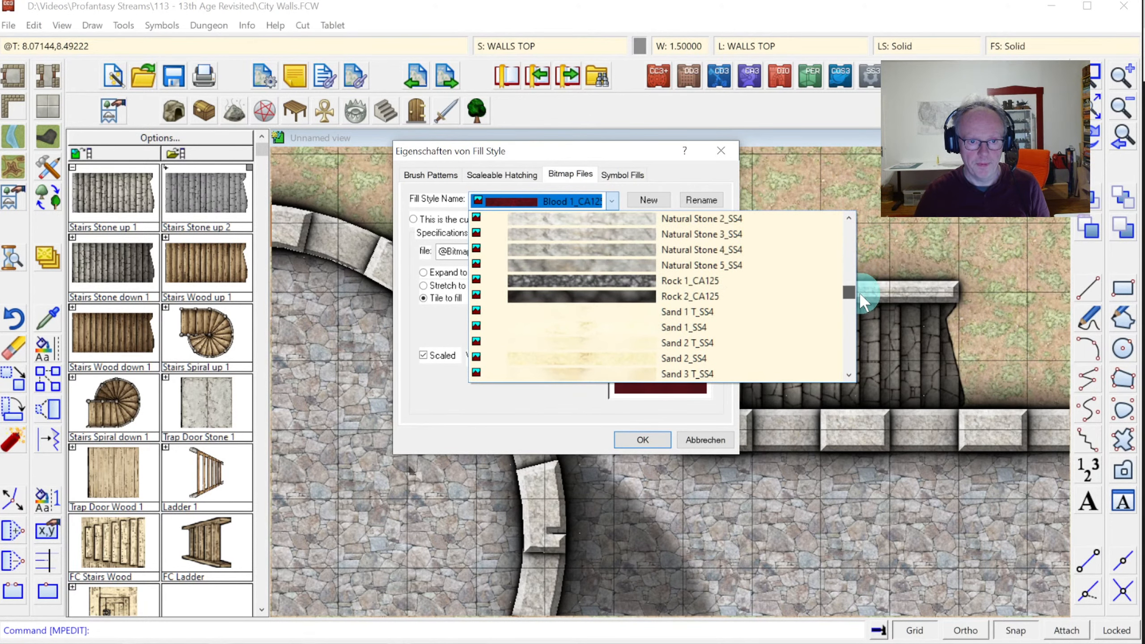
{"action": "left_click", "coordinate": [662, 235]}
{"action": "left_click", "coordinate": [665, 435]}
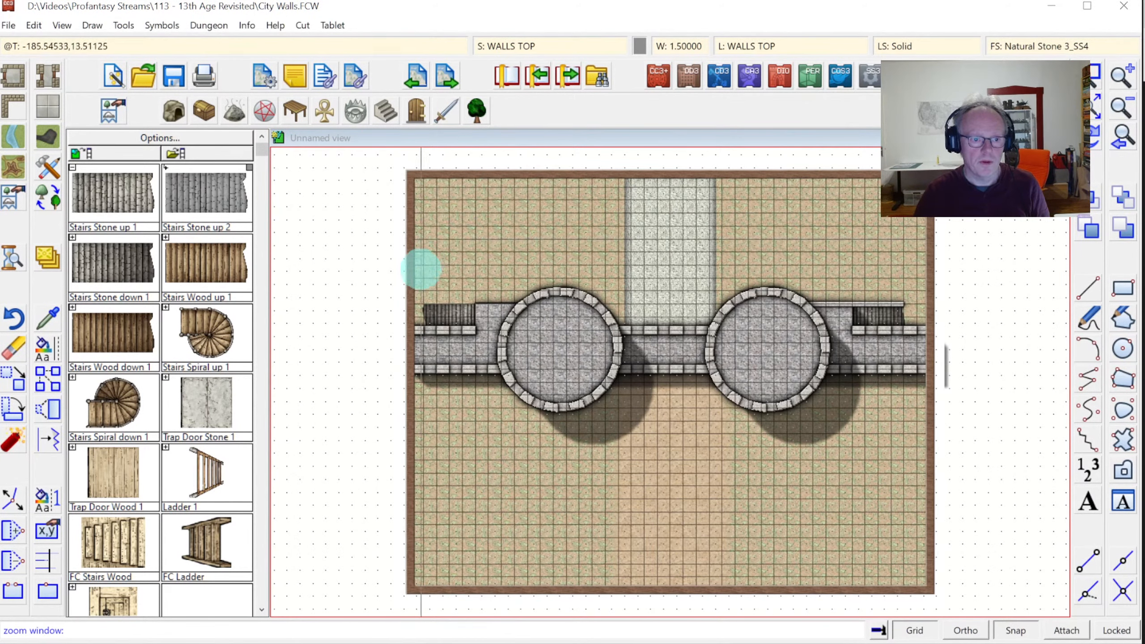
Zoom into the left tower and select the current-fill, current-width wall tool
{"action": "left_click", "coordinate": [421, 271]}
{"action": "left_click", "coordinate": [550, 383]}
{"action": "left_click", "coordinate": [48, 167]}
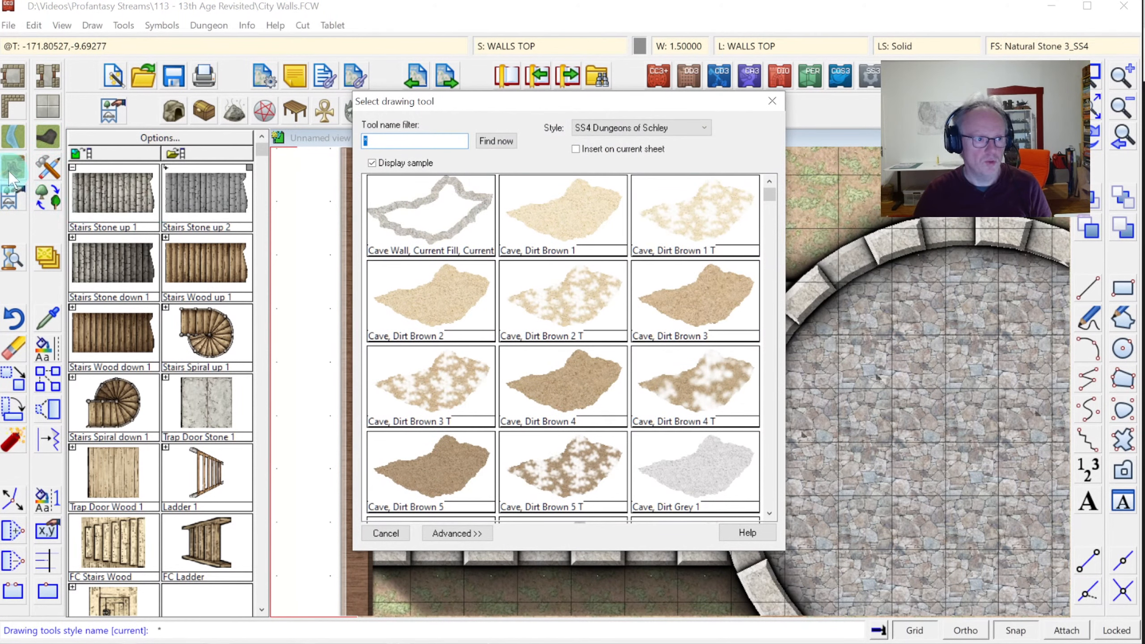
{"action": "key", "text": "Escape"}
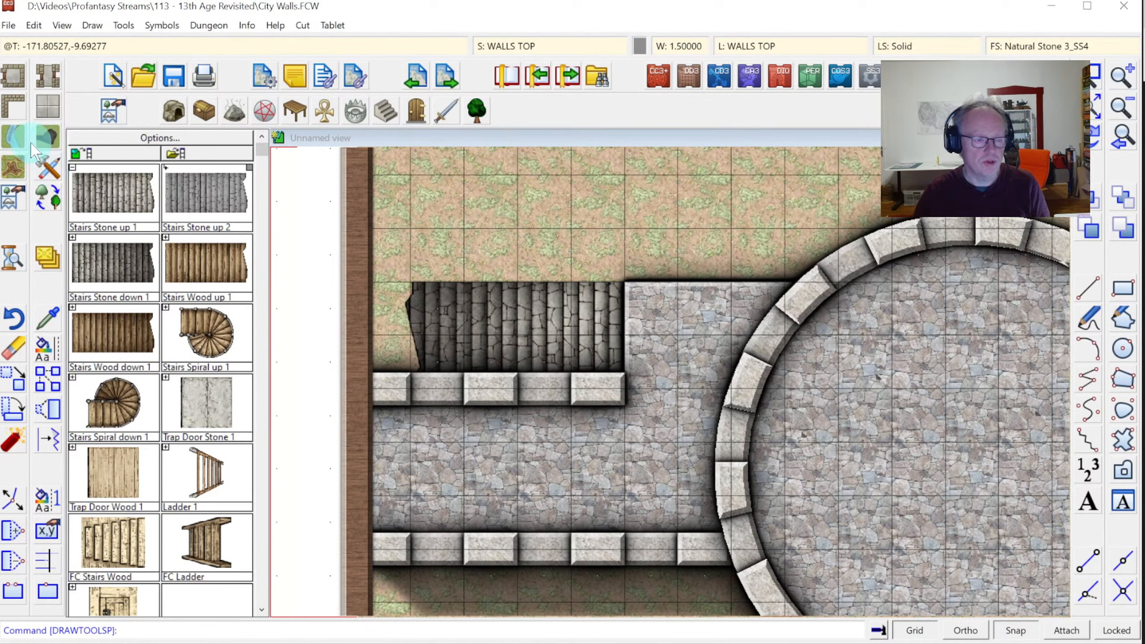
{"action": "left_click", "coordinate": [9, 105]}
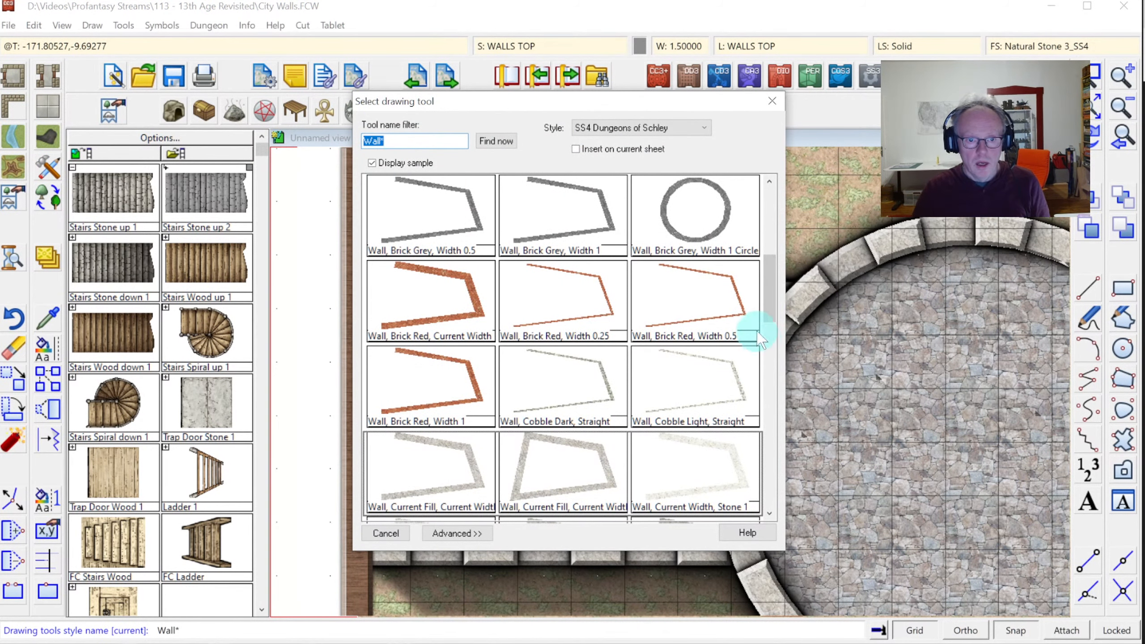
{"action": "left_click", "coordinate": [771, 293]}
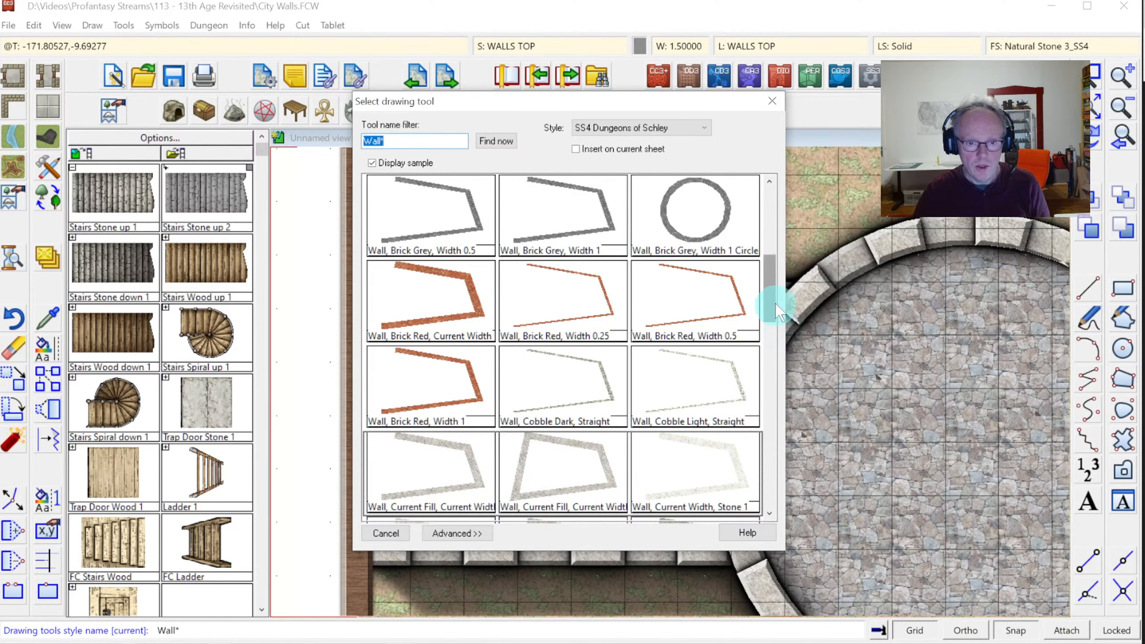
{"action": "double_click", "coordinate": [436, 473]}
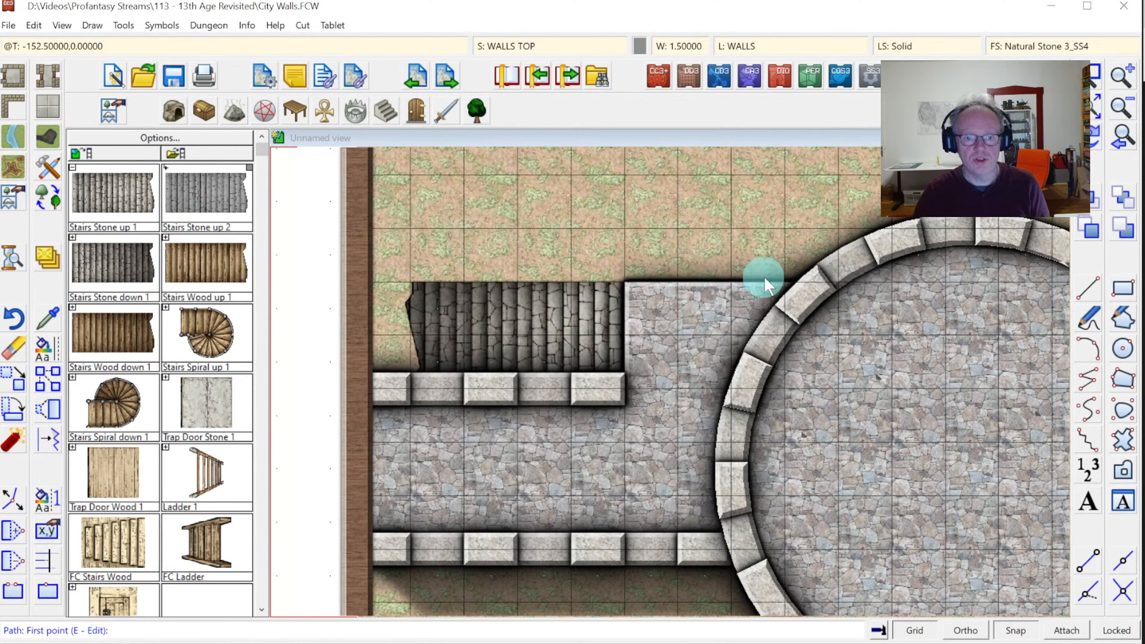
Draw the wall strip along the stairs' top edge, then redraw and zoom to extents
{"action": "left_click", "coordinate": [828, 279]}
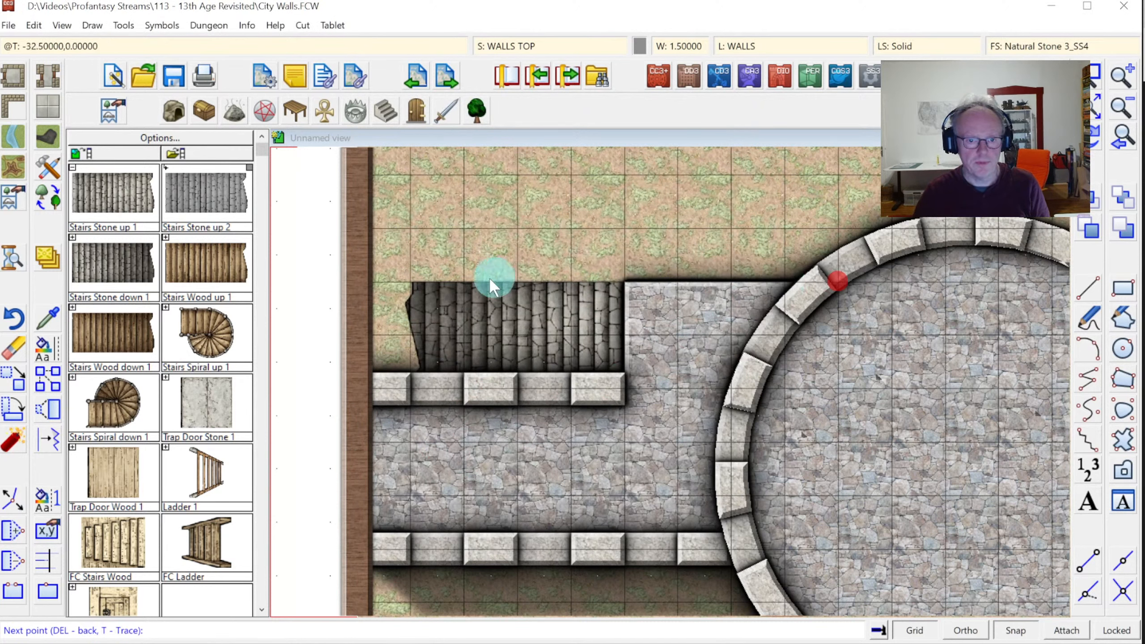
{"action": "left_click", "coordinate": [415, 278]}
{"action": "right_click", "coordinate": [419, 277]}
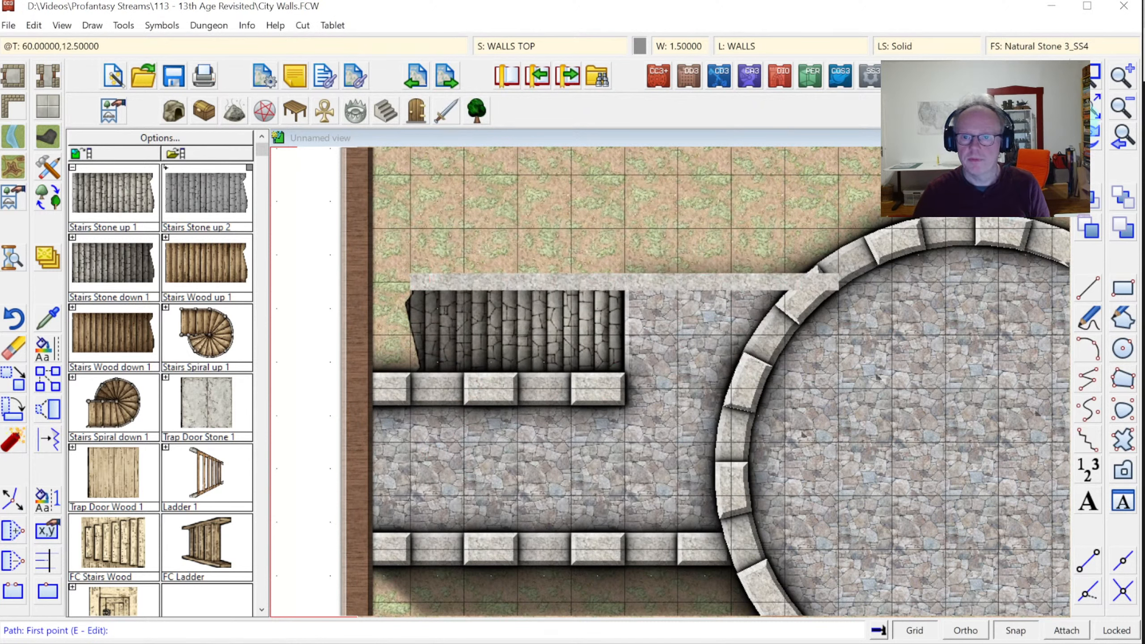
{"action": "left_click", "coordinate": [1093, 140]}
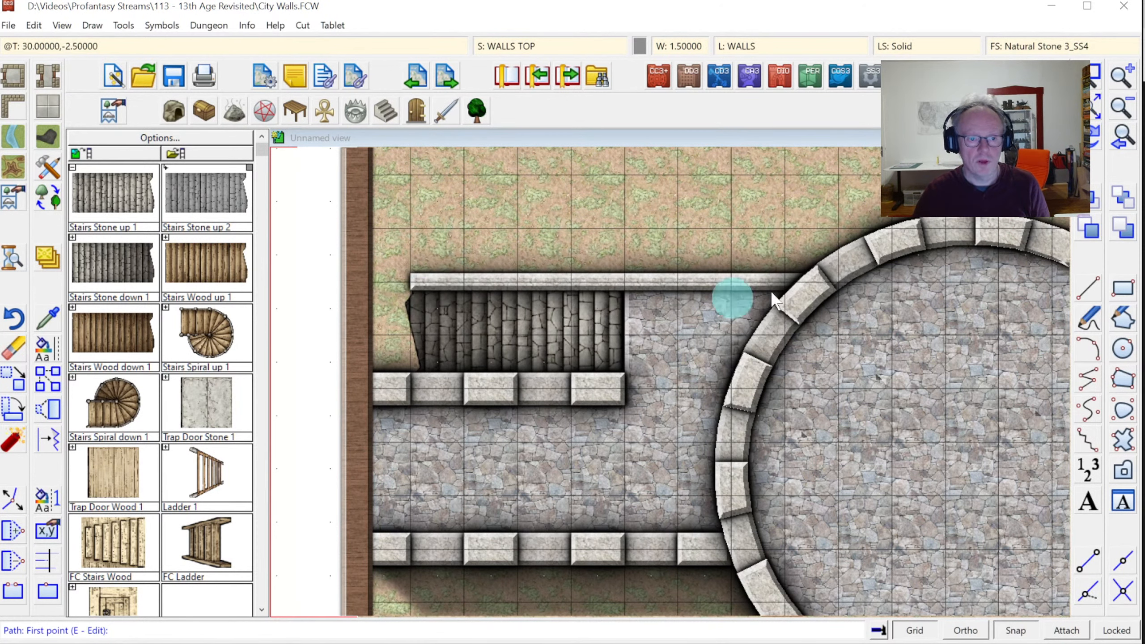
{"action": "left_click", "coordinate": [1096, 106]}
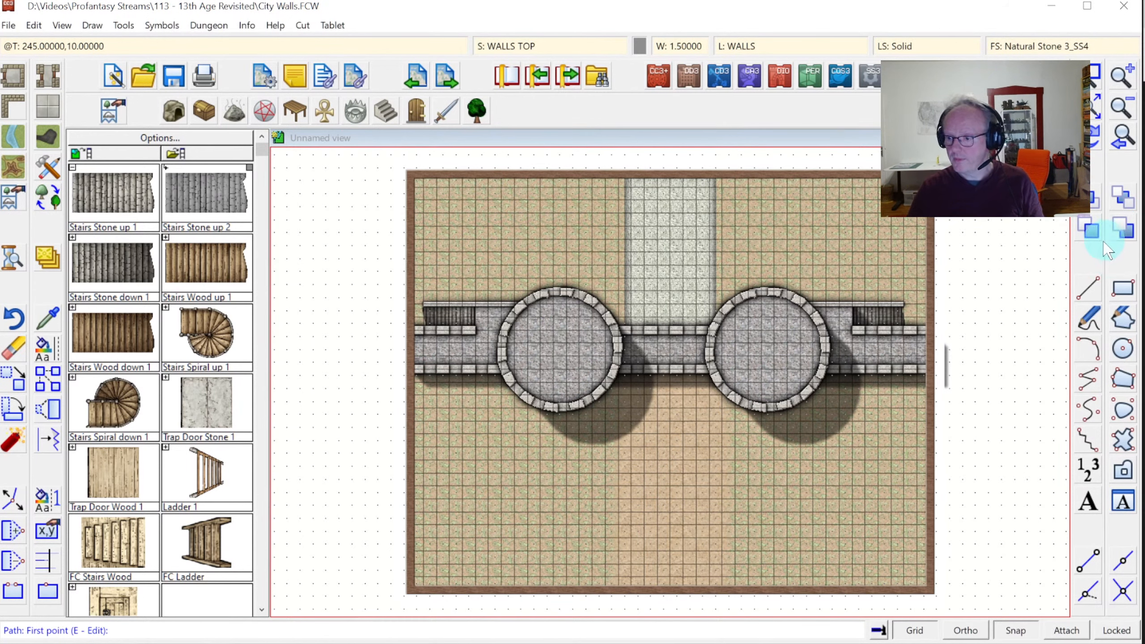
{"action": "left_click", "coordinate": [1093, 79]}
{"action": "left_click", "coordinate": [544, 293]}
{"action": "left_click", "coordinate": [805, 444]}
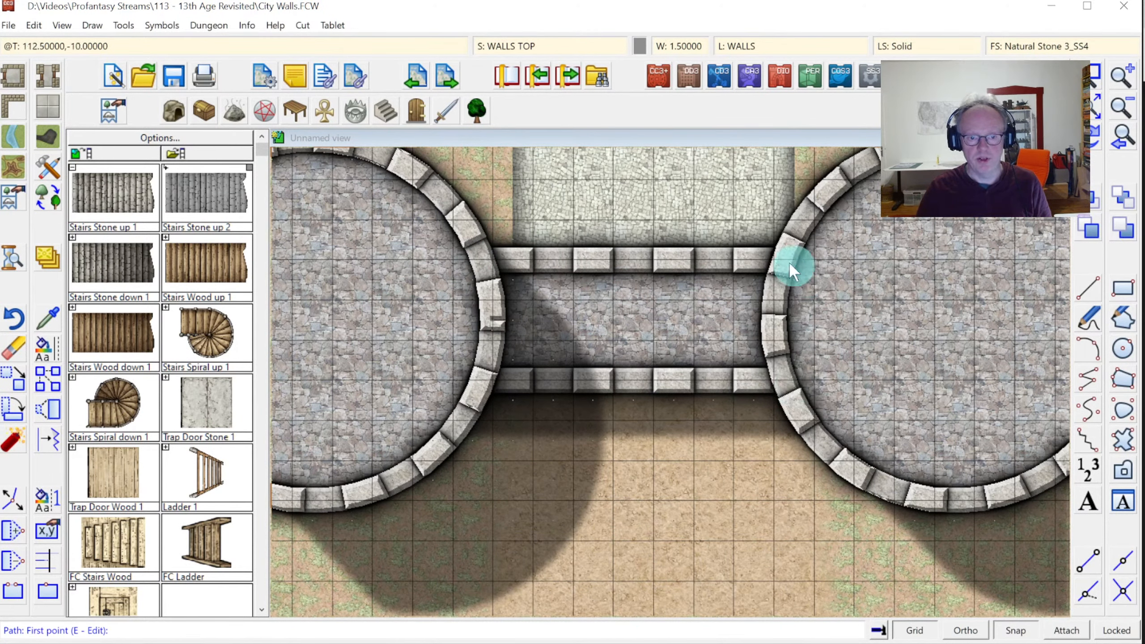
{"action": "left_click", "coordinate": [1083, 106]}
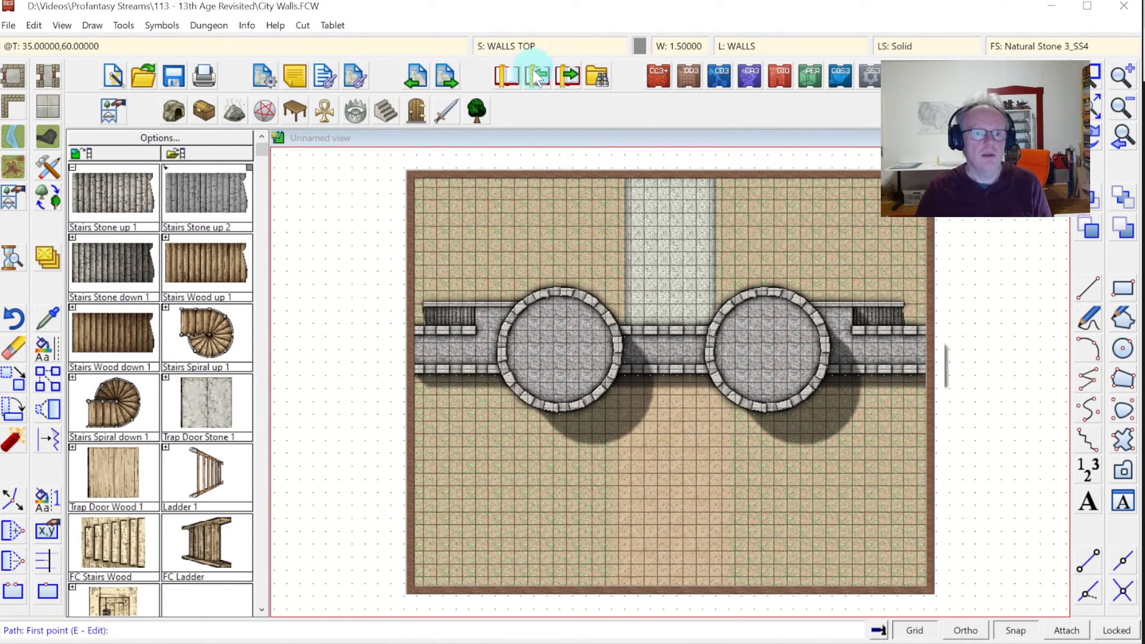
Hide all sheets, then show WALLS CITY and make it the current sheet
{"action": "left_click", "coordinate": [504, 46]}
{"action": "left_click", "coordinate": [425, 388]}
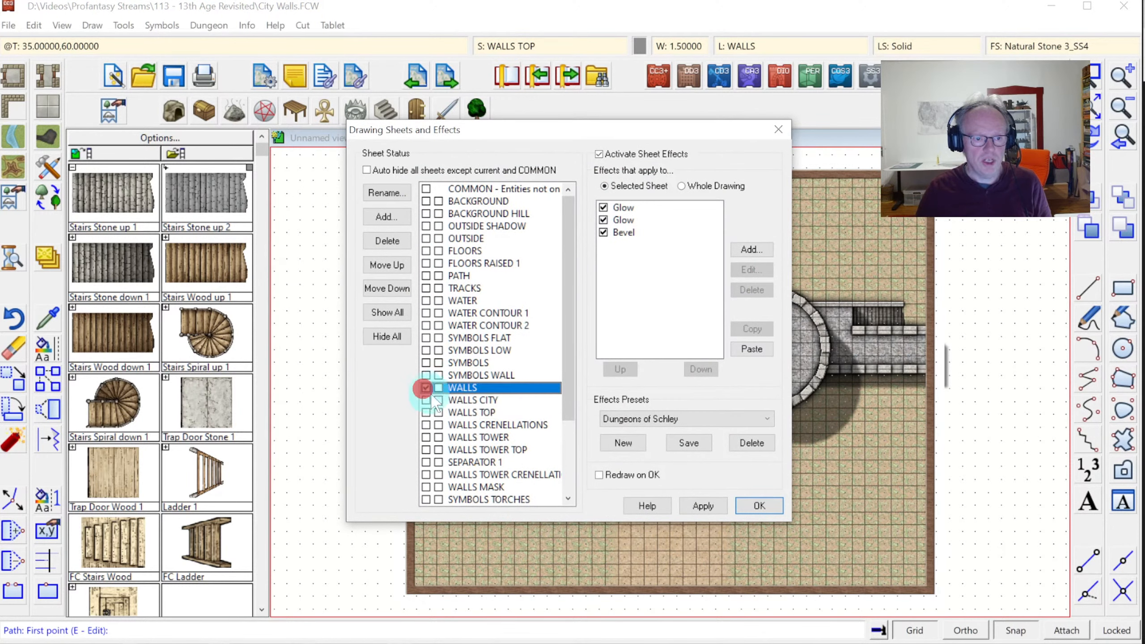
{"action": "left_click", "coordinate": [387, 337]}
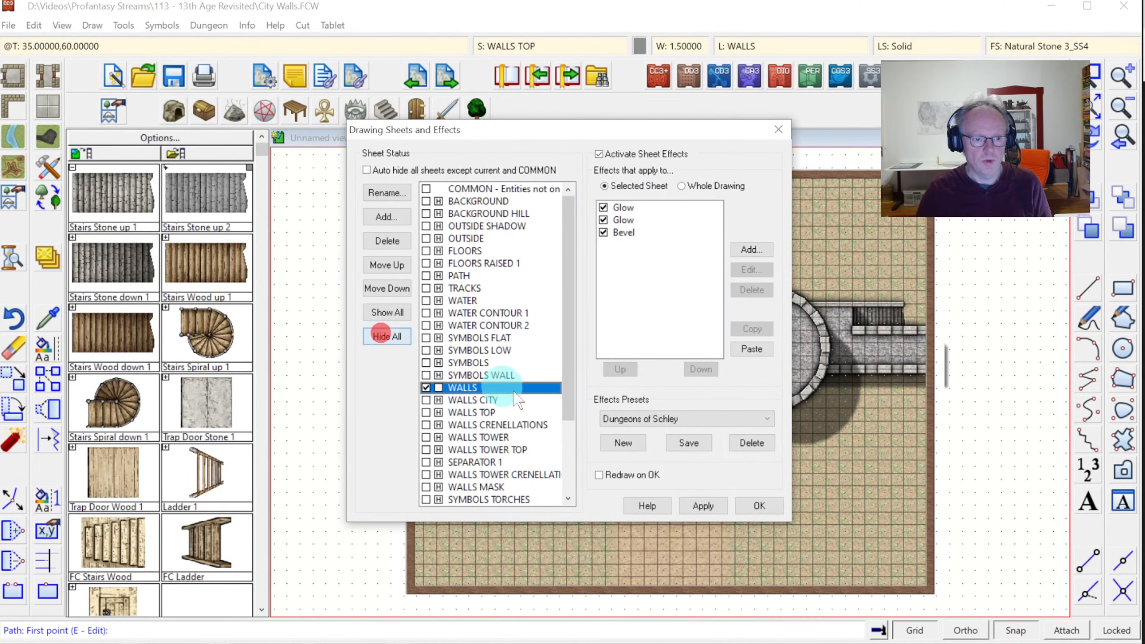
{"action": "left_click", "coordinate": [750, 512]}
{"action": "left_click", "coordinate": [508, 43]}
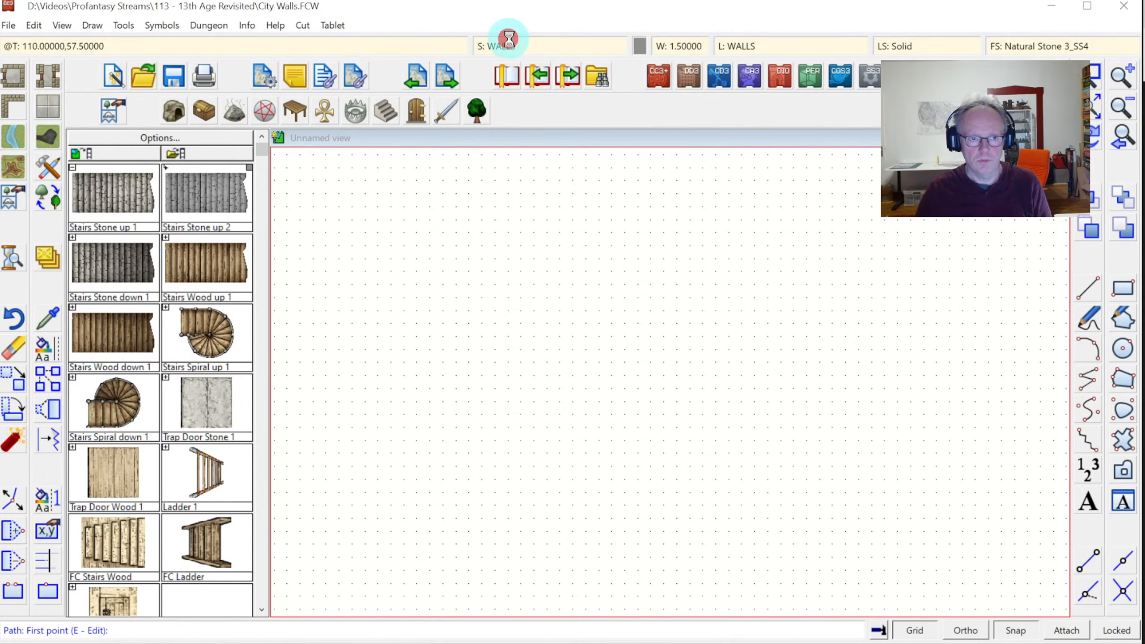
{"action": "left_click", "coordinate": [426, 400]}
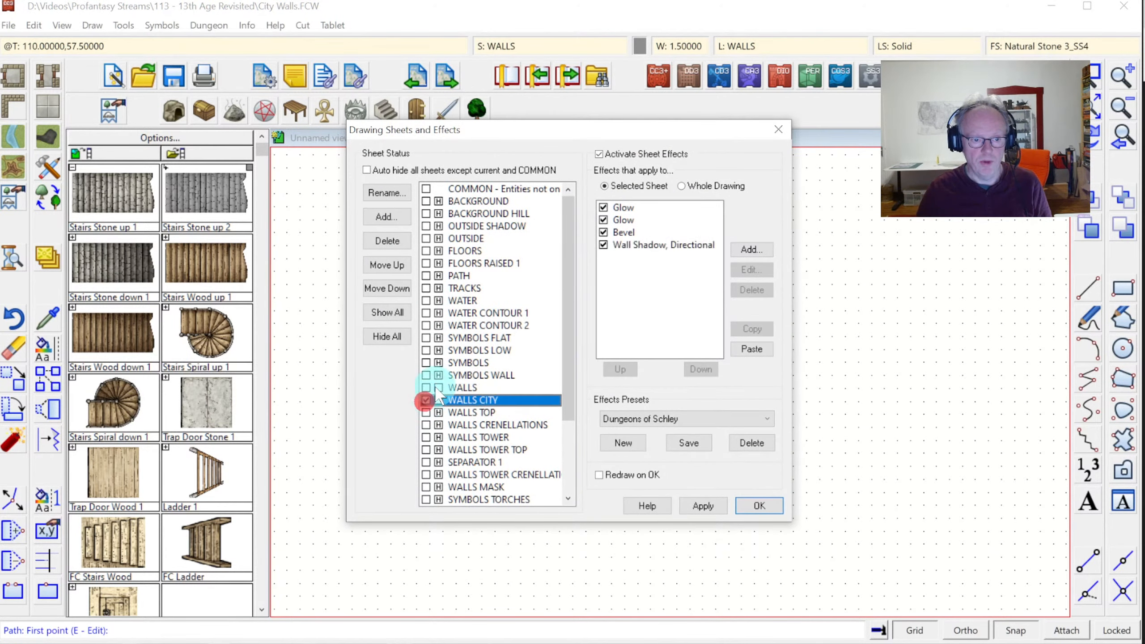
{"action": "left_click", "coordinate": [759, 505]}
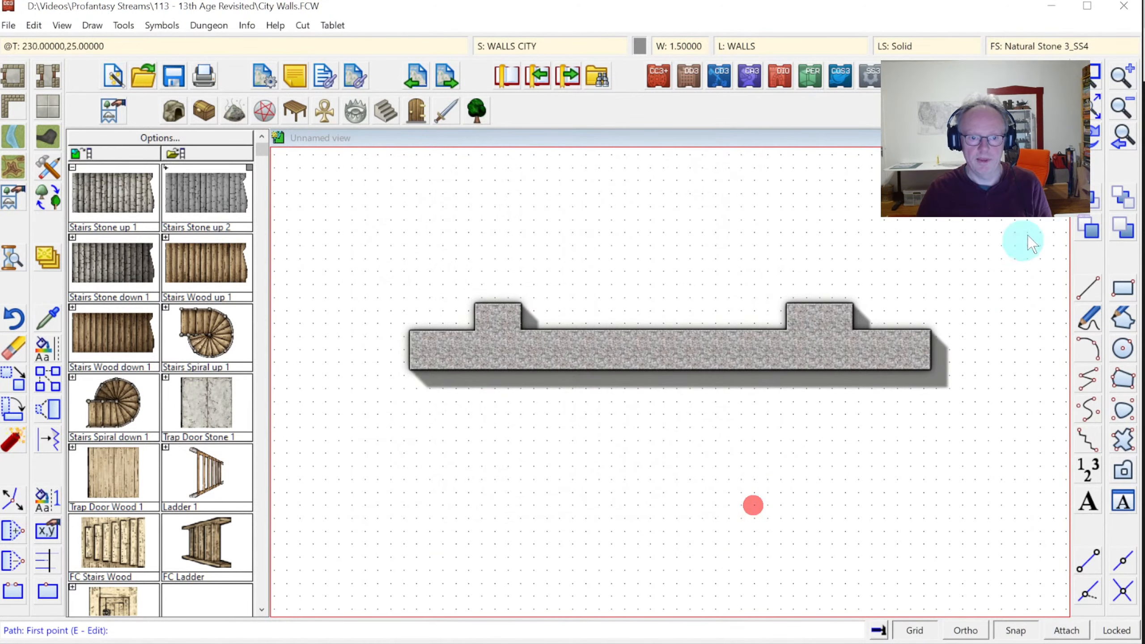
Also show WALLS TOWER, zoom in on the walls, and copy the wall's sheet and layer
{"action": "left_click", "coordinate": [502, 41]}
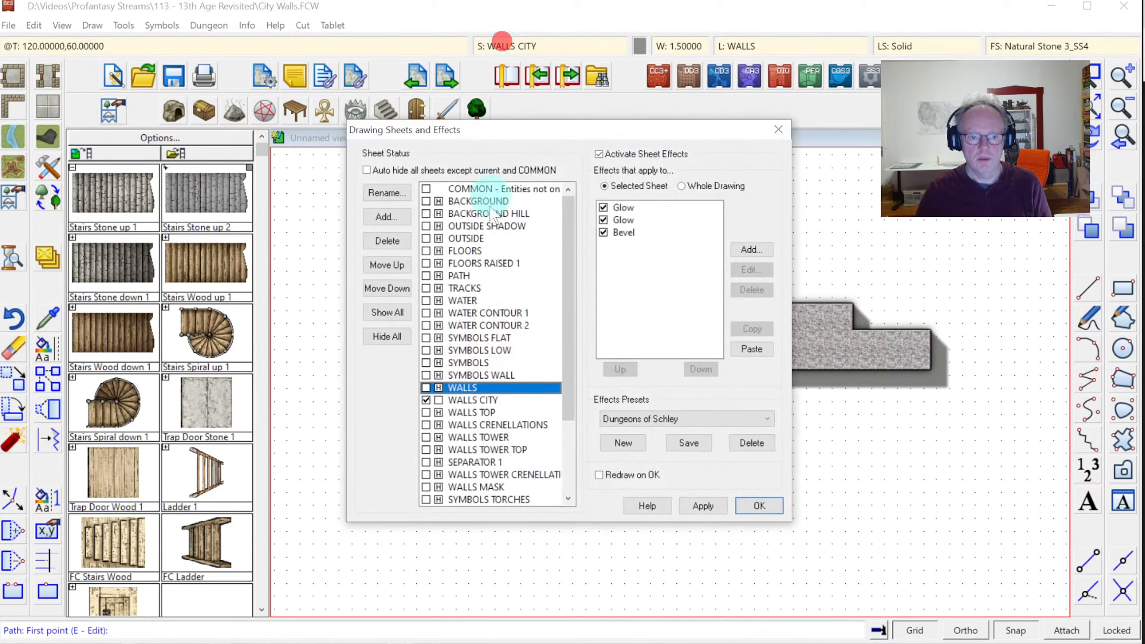
{"action": "mouse_move", "coordinate": [569, 290]}
{"action": "left_mouse_down"}
{"action": "mouse_move", "coordinate": [602, 359]}
{"action": "mouse_move", "coordinate": [594, 368]}
{"action": "left_mouse_up"}
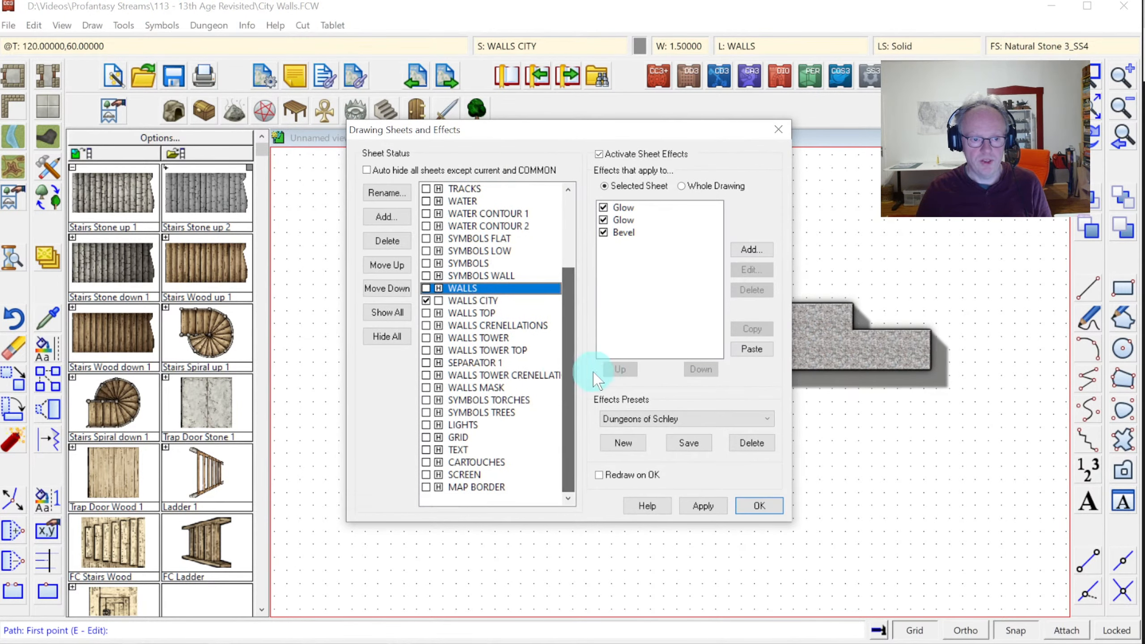
{"action": "left_click", "coordinate": [439, 338]}
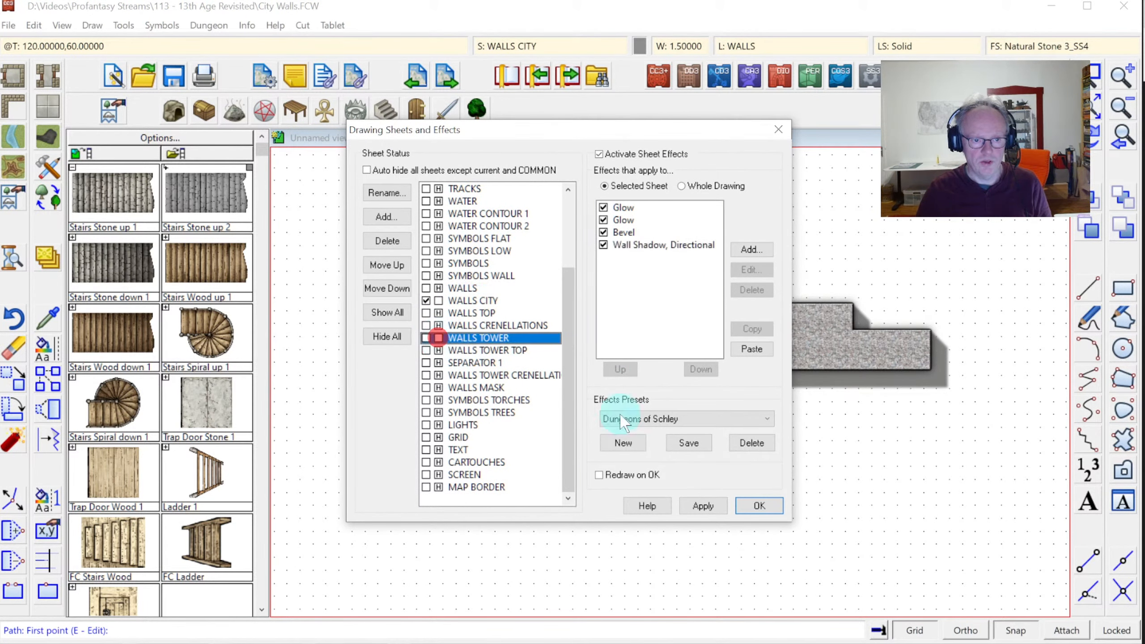
{"action": "left_click", "coordinate": [758, 506]}
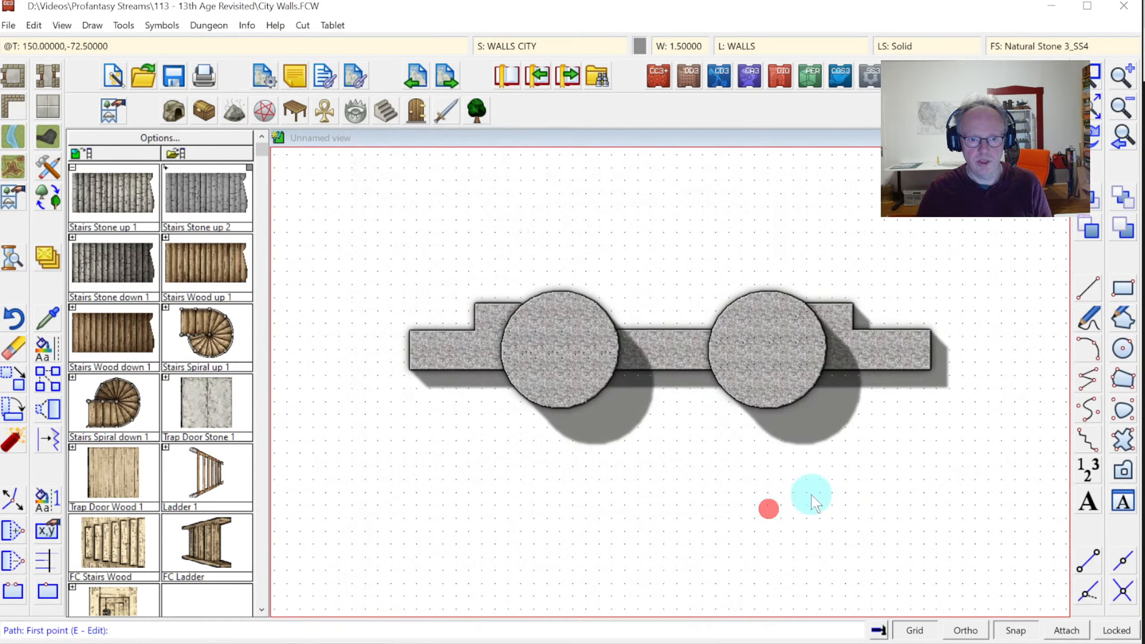
{"action": "left_click", "coordinate": [1093, 76]}
{"action": "left_click", "coordinate": [516, 261]}
{"action": "left_click", "coordinate": [839, 471]}
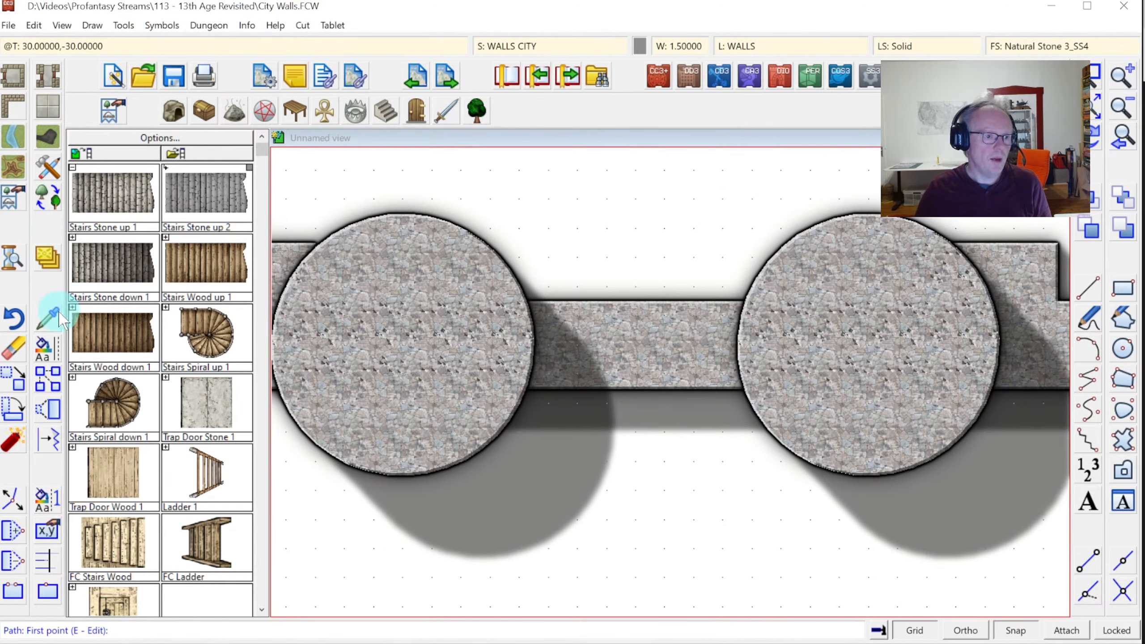
{"action": "left_click", "coordinate": [58, 316]}
{"action": "left_click", "coordinate": [562, 307]}
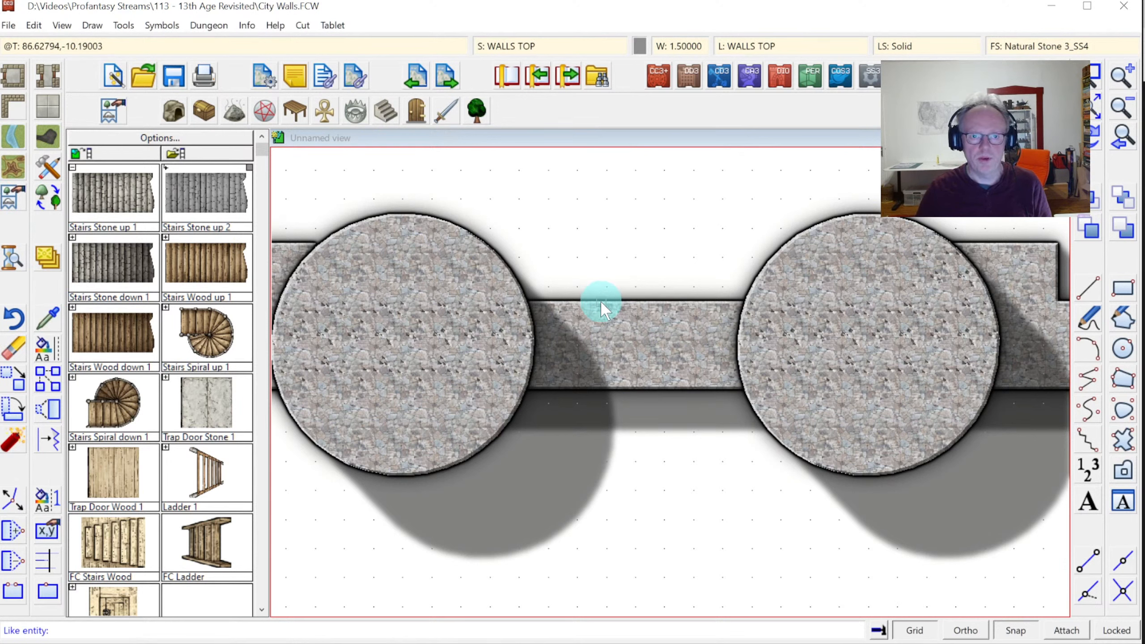
Break out the city wall's top edge between the two towers
{"action": "left_click", "coordinate": [600, 301]}
{"action": "left_click", "coordinate": [786, 87]}
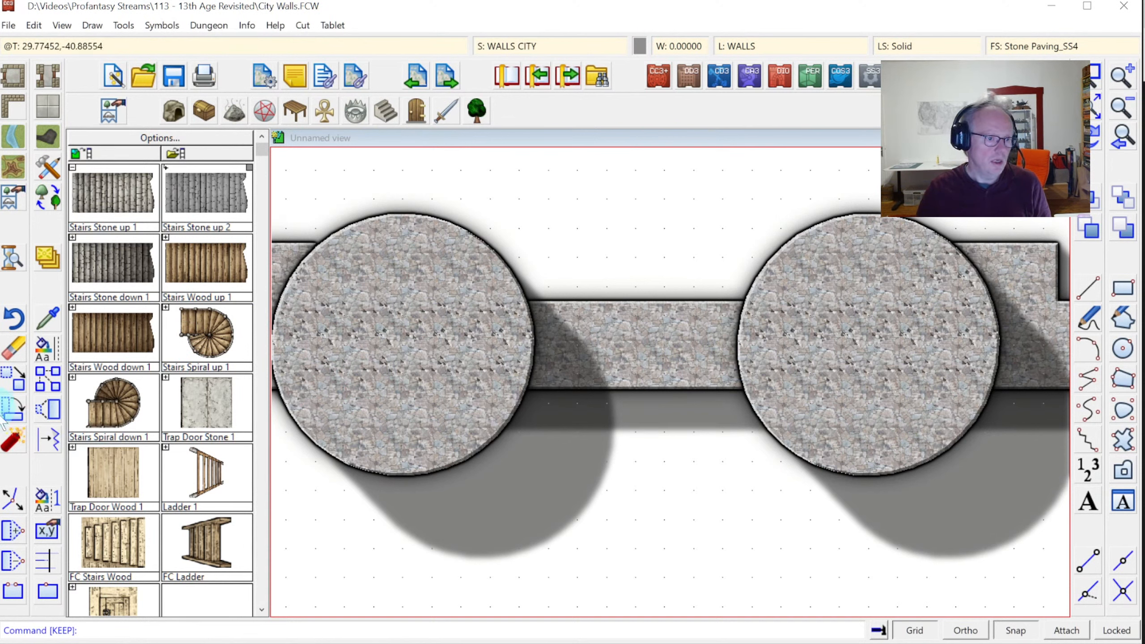
{"action": "left_click", "coordinate": [468, 302]}
{"action": "left_click", "coordinate": [543, 301]}
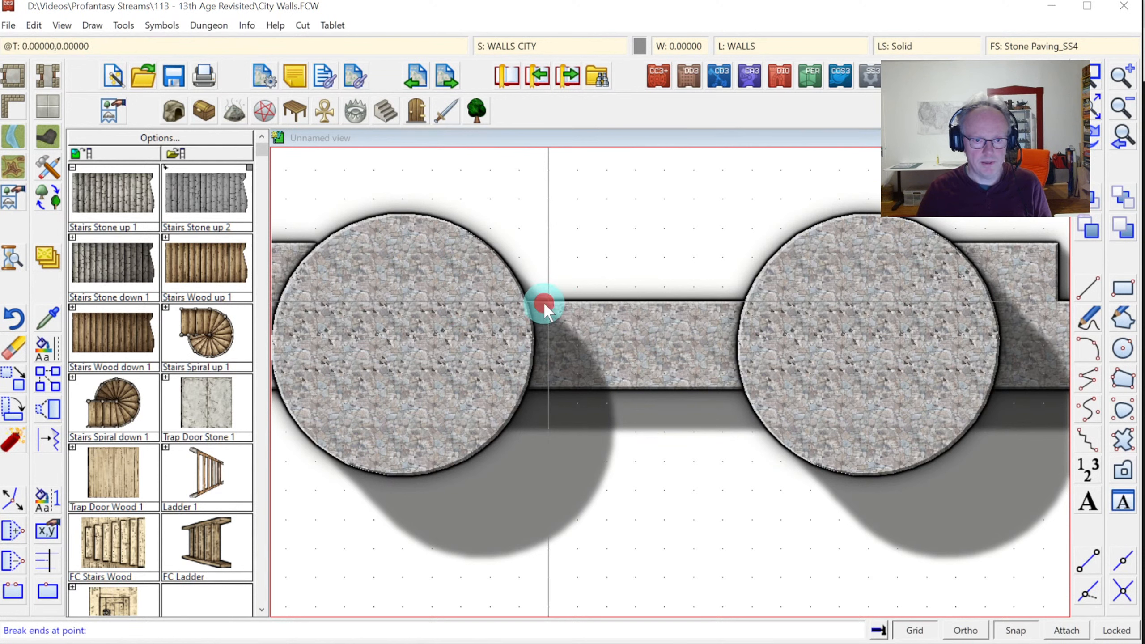
{"action": "left_click", "coordinate": [719, 301]}
Break out the city wall's lower edge between the left and right towers
{"action": "right_click", "coordinate": [476, 395]}
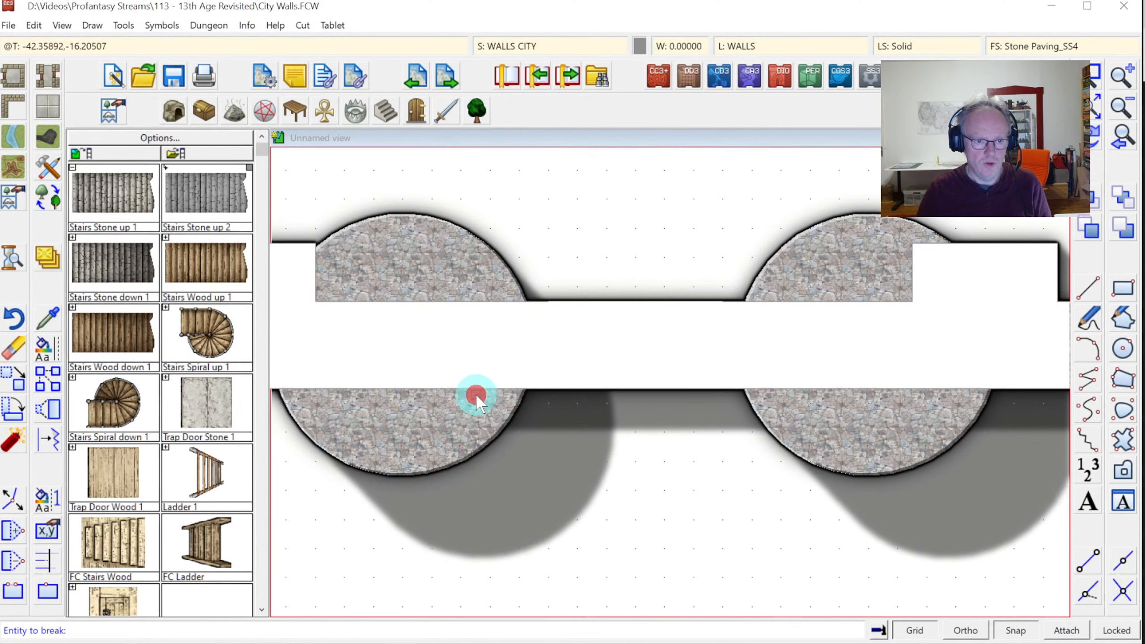
{"action": "left_click", "coordinate": [454, 382]}
{"action": "right_click", "coordinate": [445, 387]}
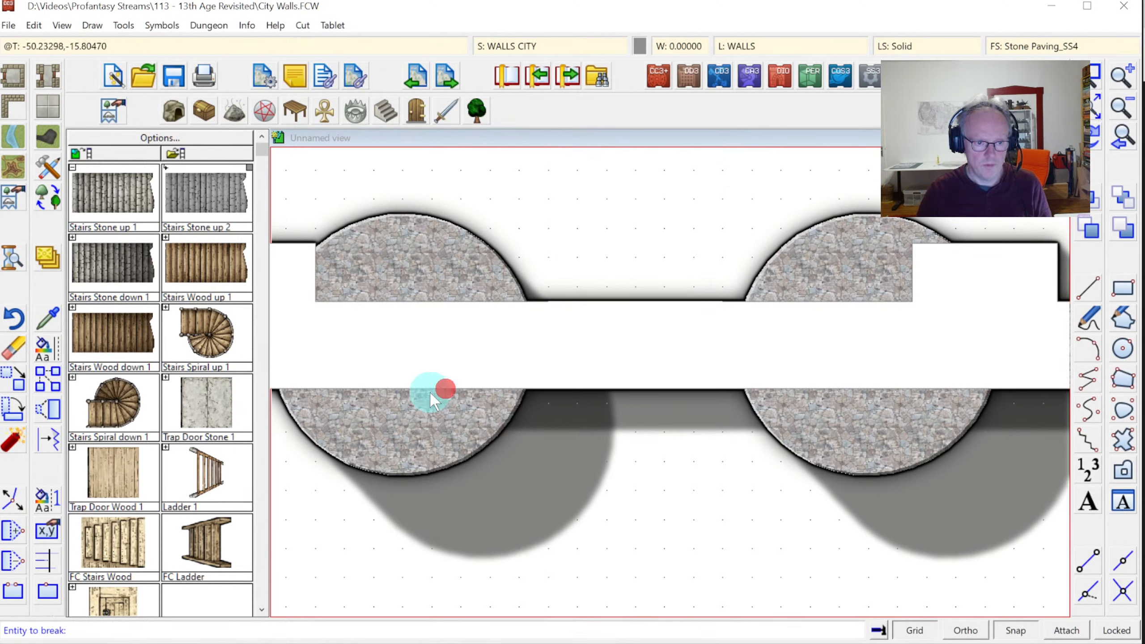
{"action": "left_click", "coordinate": [436, 388]}
{"action": "left_click", "coordinate": [546, 387]}
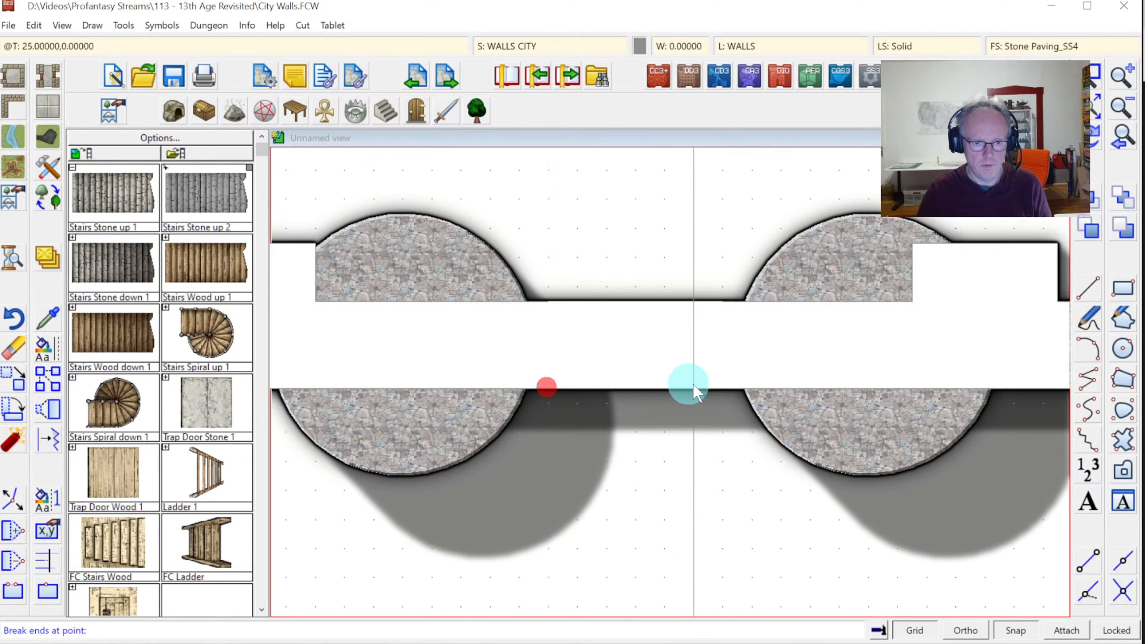
{"action": "left_click", "coordinate": [724, 384]}
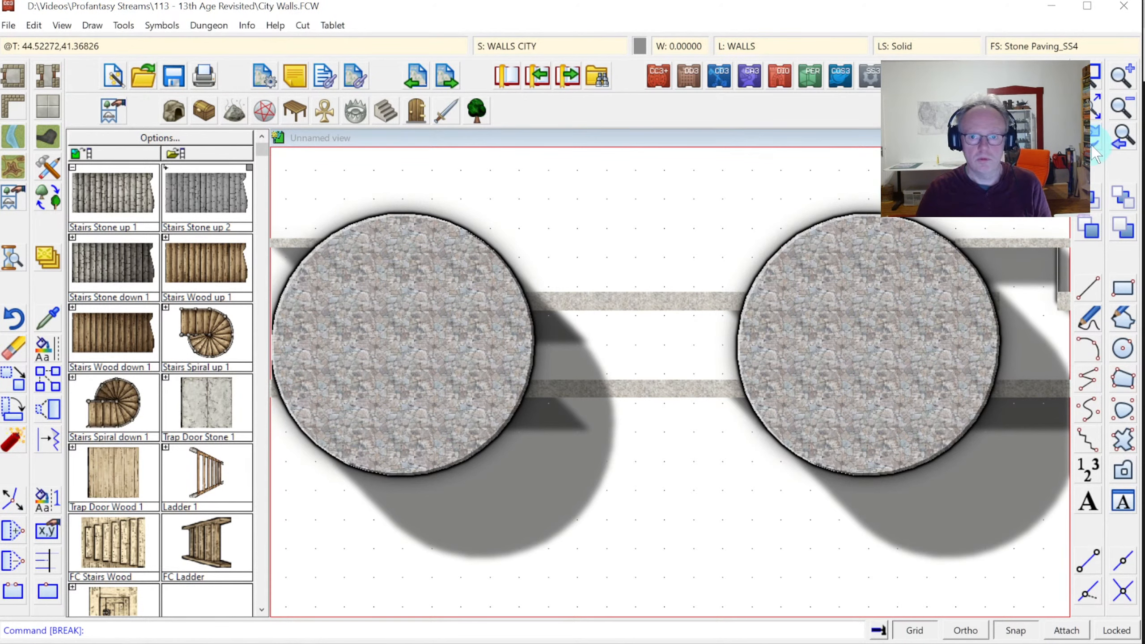
Zoom to both towers and set the WALLS TOP sheet to hidden
{"action": "left_click", "coordinate": [1122, 121]}
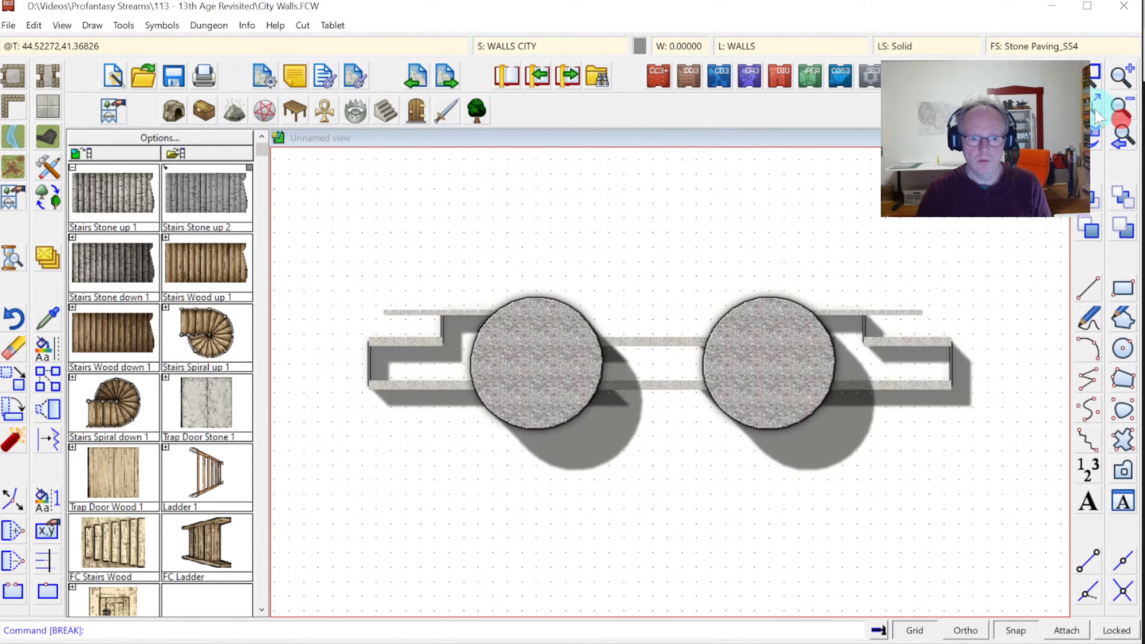
{"action": "left_click", "coordinate": [1096, 110]}
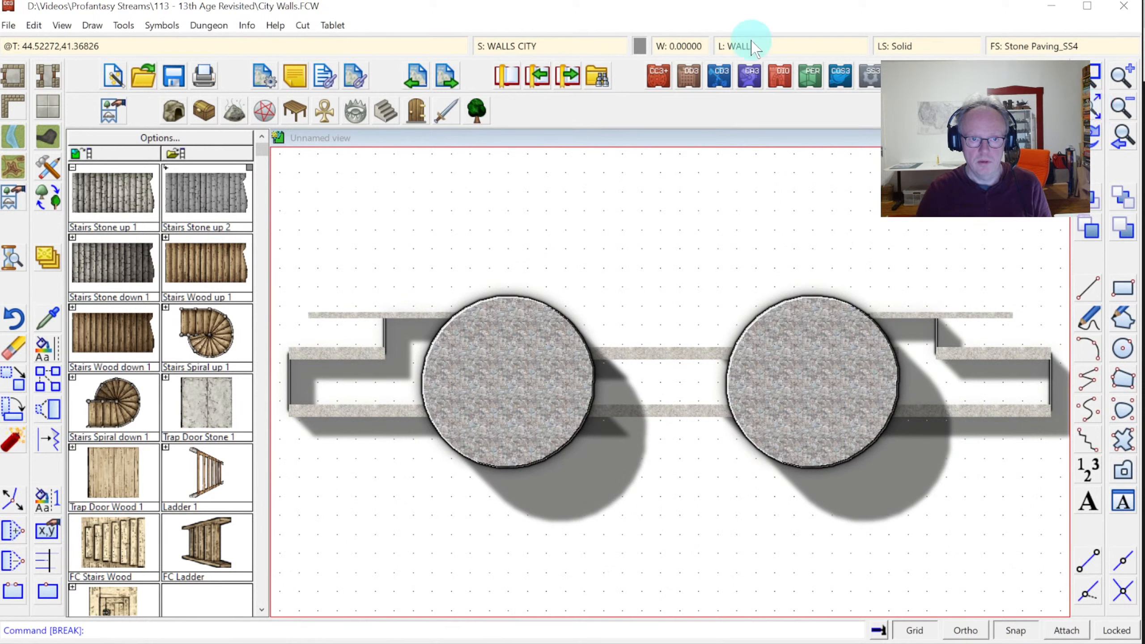
{"action": "left_click", "coordinate": [499, 47]}
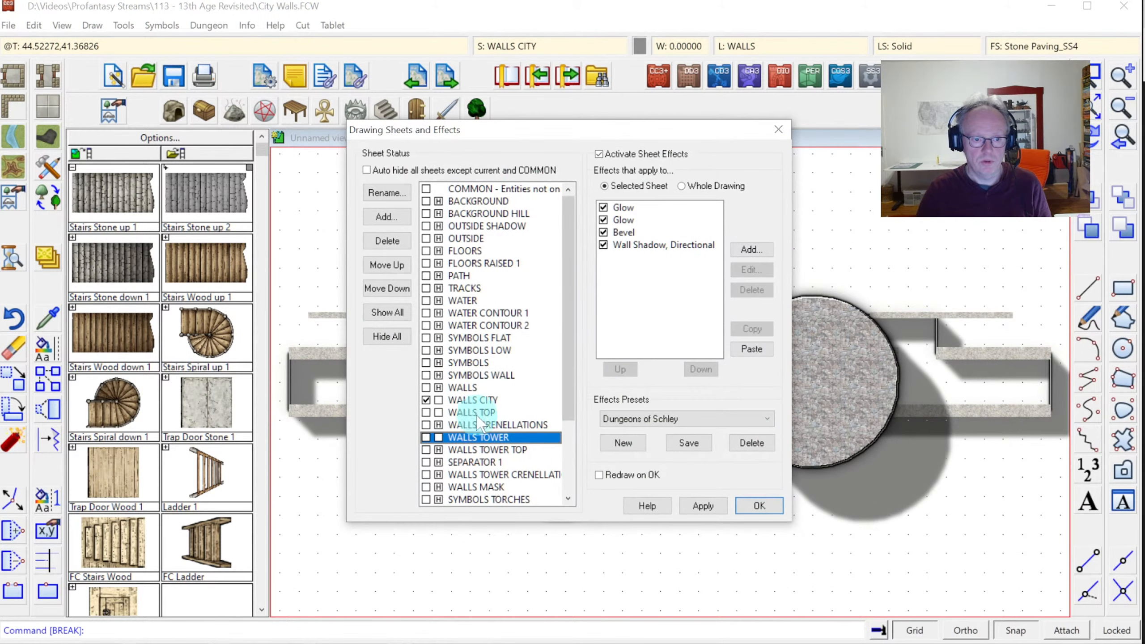
{"action": "left_click", "coordinate": [434, 412]}
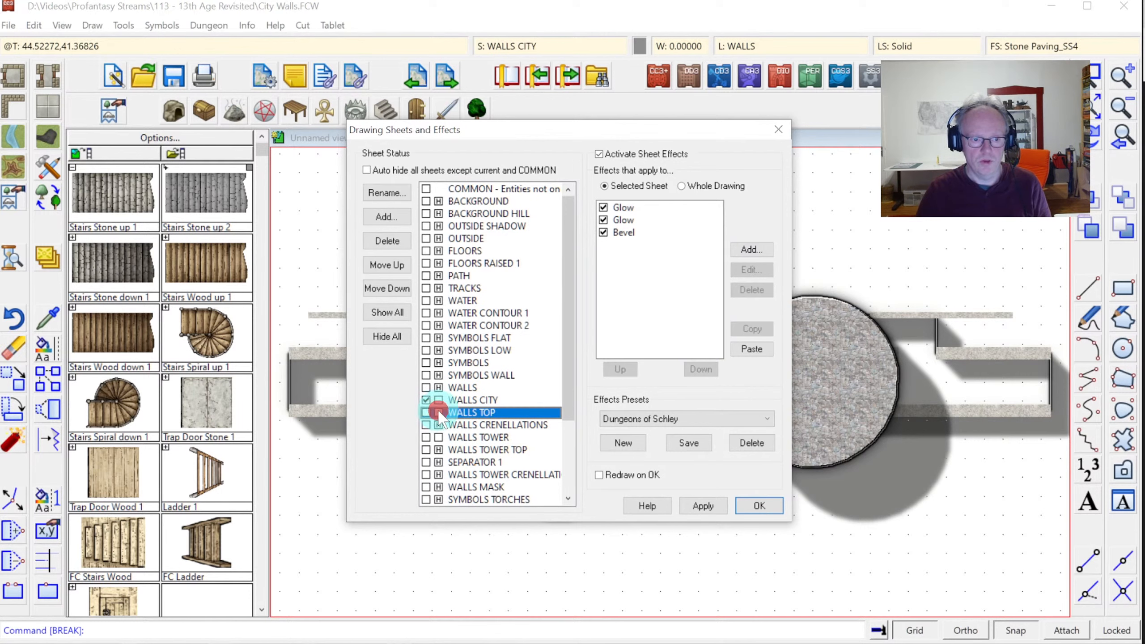
{"action": "left_click", "coordinate": [439, 413]}
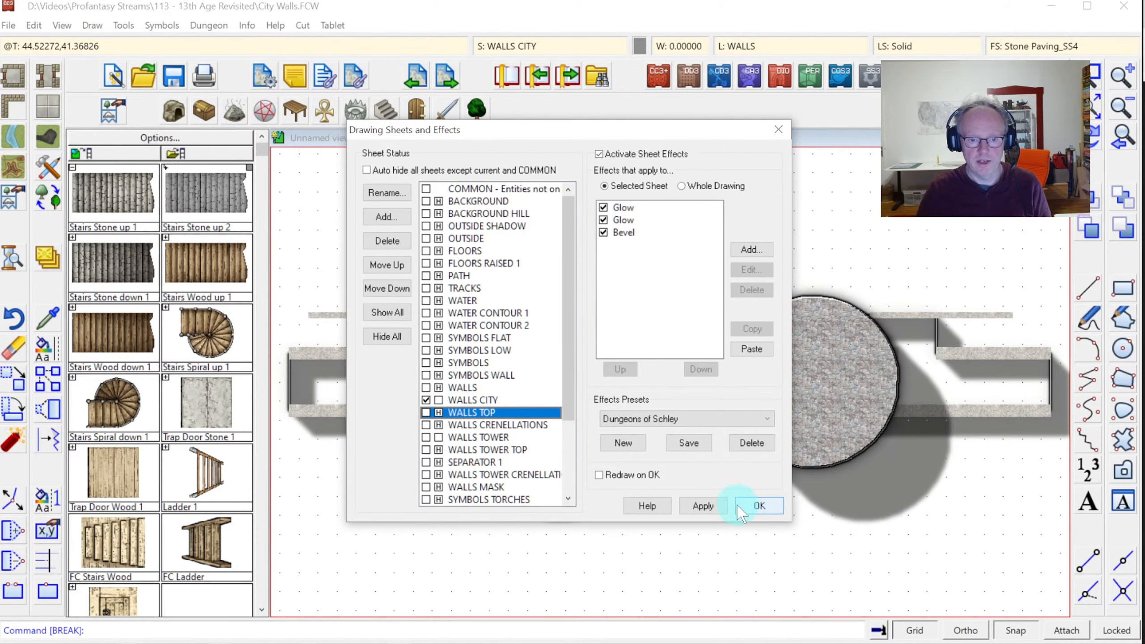
{"action": "left_click", "coordinate": [759, 507]}
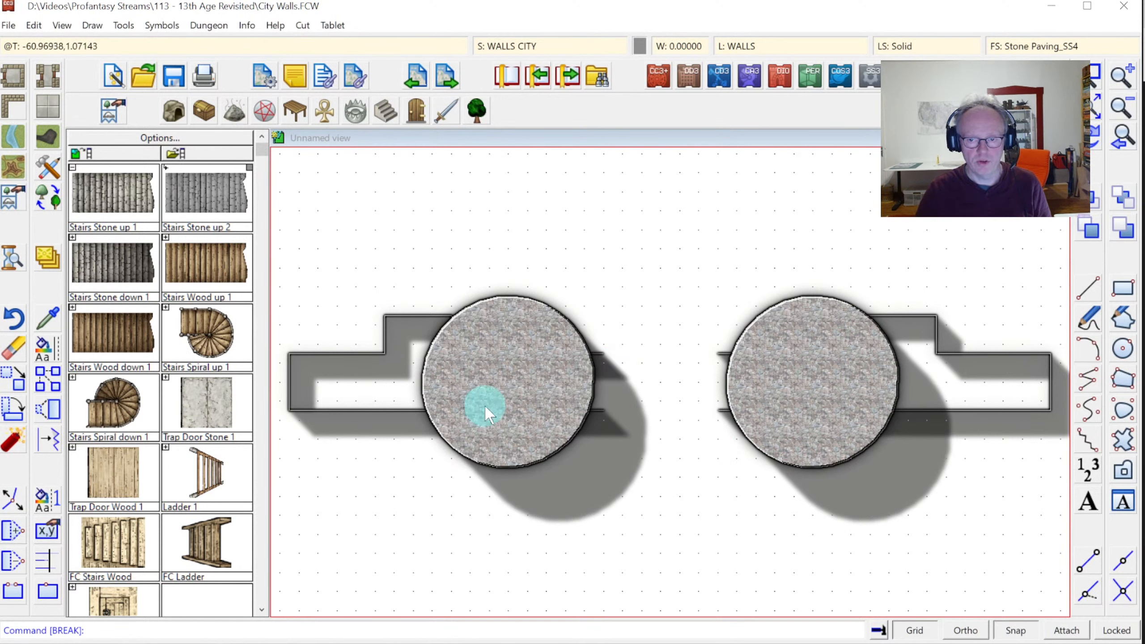
Convert the left and right wall outlines into filled polygons with Path To Poly
{"action": "right_click", "coordinate": [8, 447]}
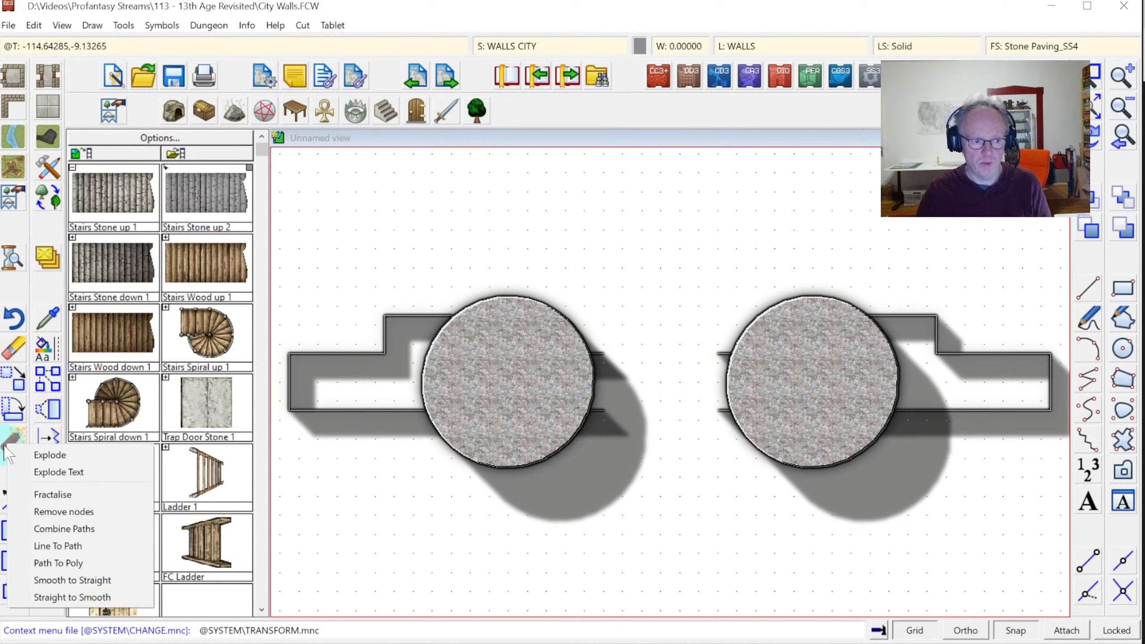
{"action": "left_click", "coordinate": [63, 565]}
{"action": "left_click", "coordinate": [378, 407]}
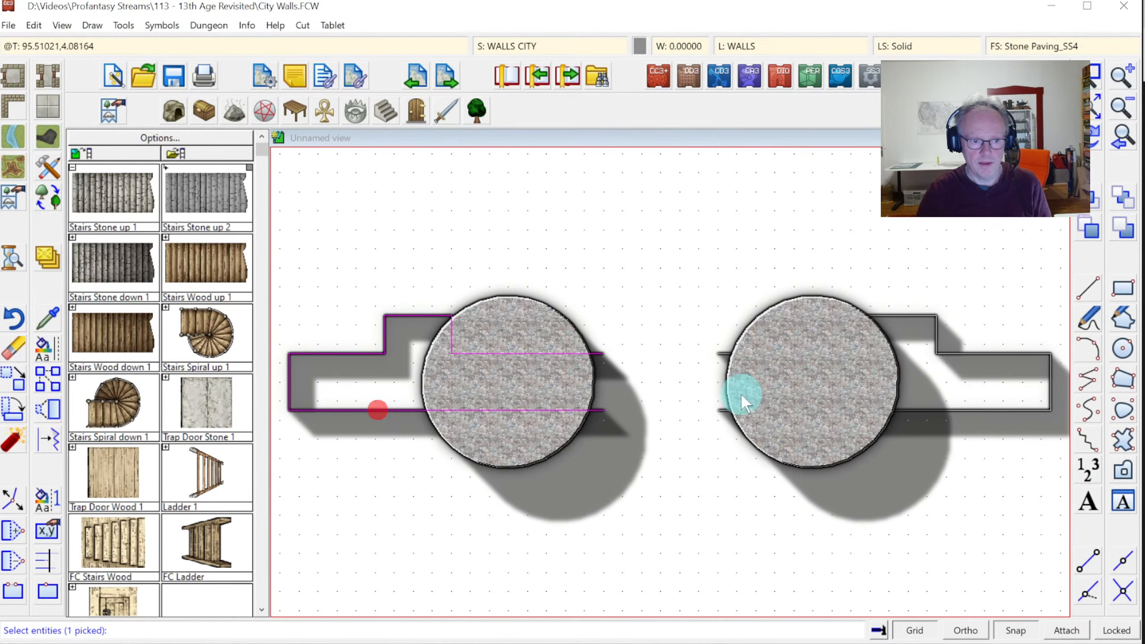
{"action": "left_click", "coordinate": [991, 351]}
{"action": "right_click", "coordinate": [817, 229]}
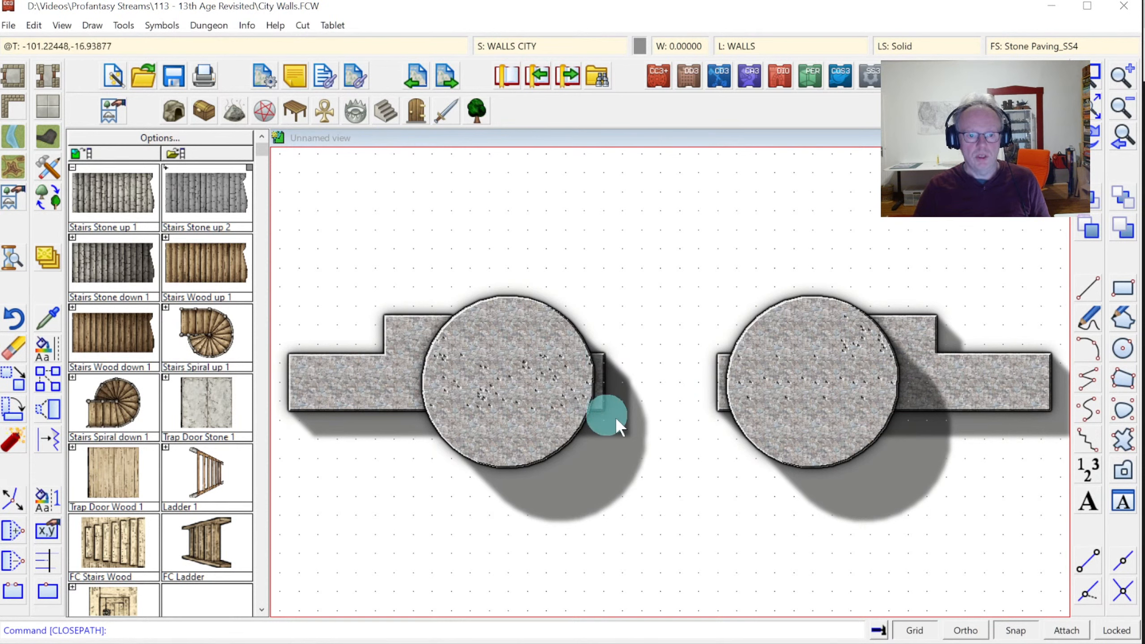
{"action": "left_click", "coordinate": [502, 45]}
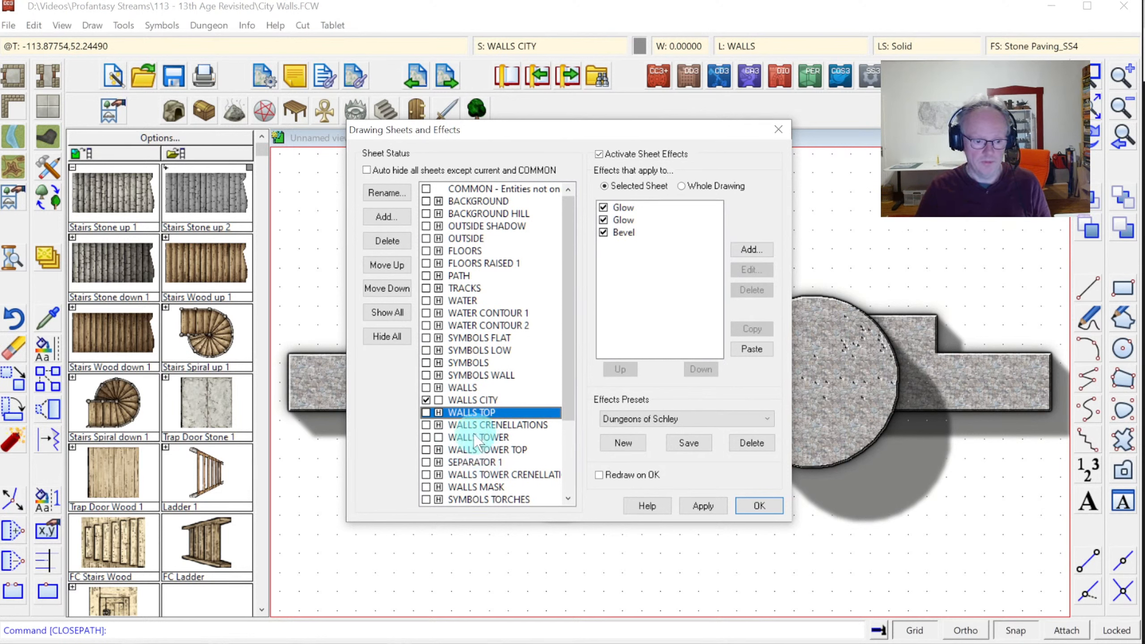
Add a sheet named WALLS CITY TRANSPARENT just below WALLS CITY
{"action": "left_click", "coordinate": [469, 400]}
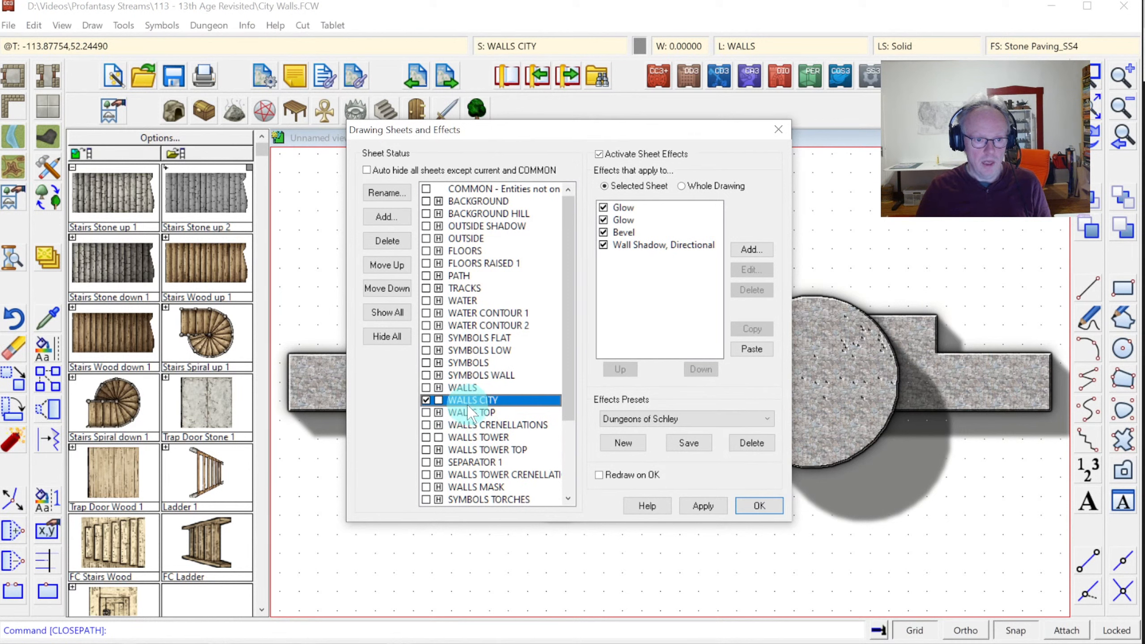
{"action": "left_click", "coordinate": [387, 217]}
{"action": "type", "text": "WALLS CITY TRANSPARENT"}
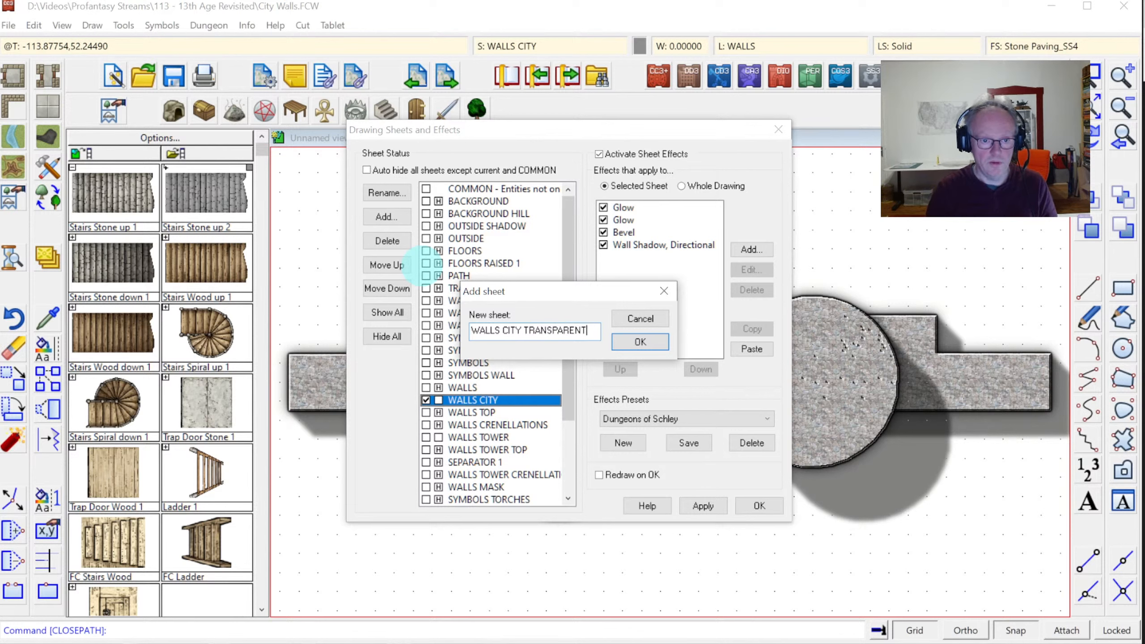
{"action": "key", "text": "Return"}
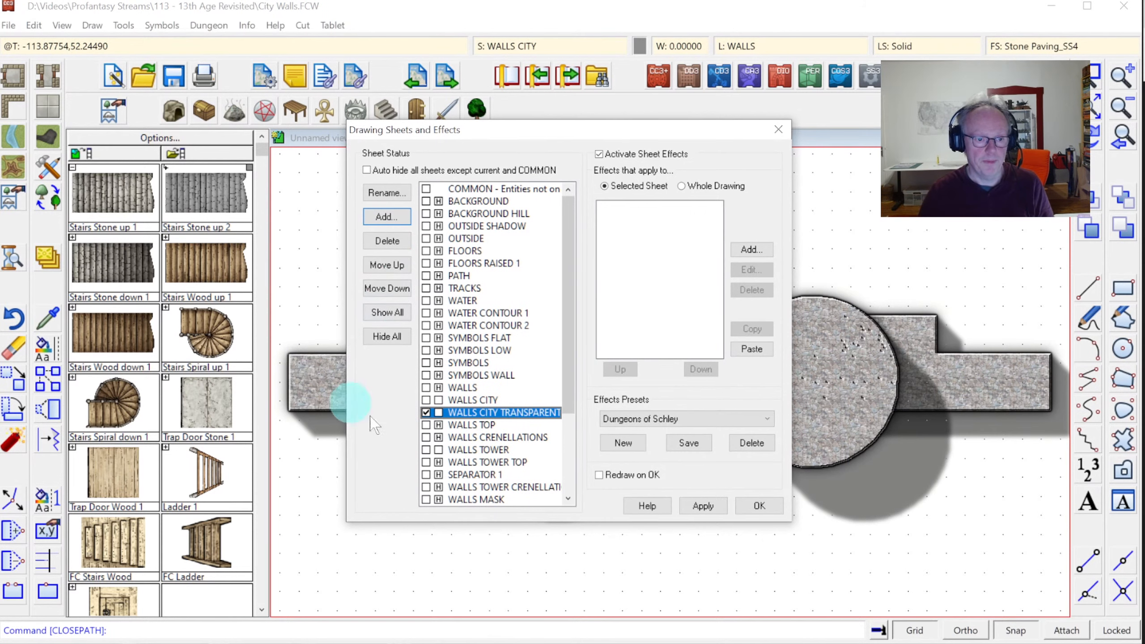
Draw a box wall piece from the left wall's corner to the right tower, then redraw
{"action": "left_click", "coordinate": [754, 505]}
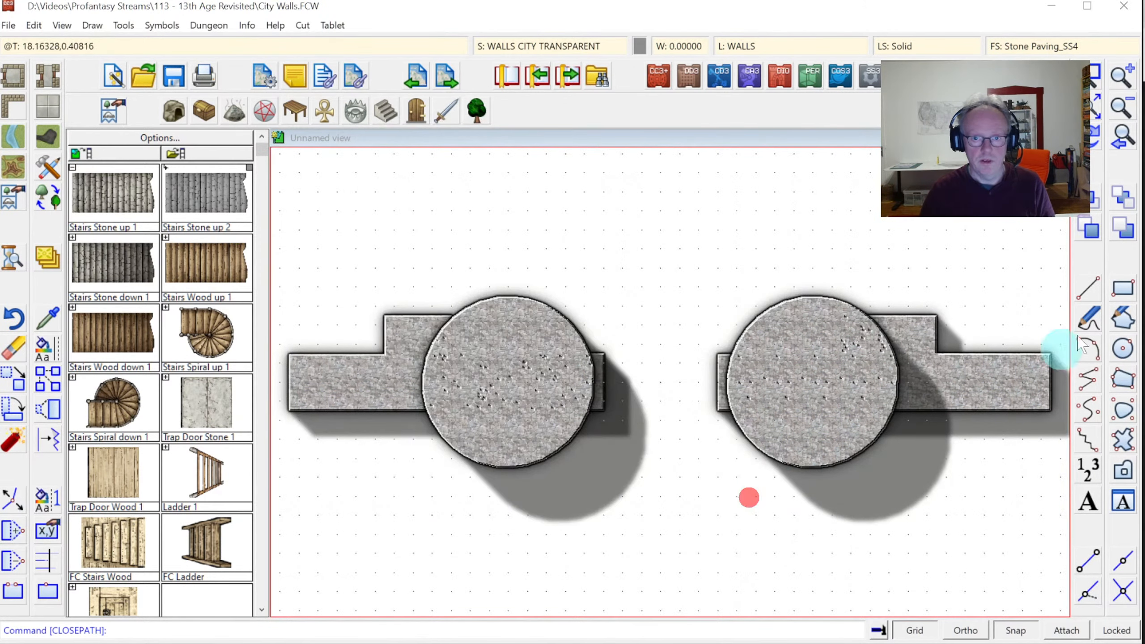
{"action": "left_click", "coordinate": [1123, 286]}
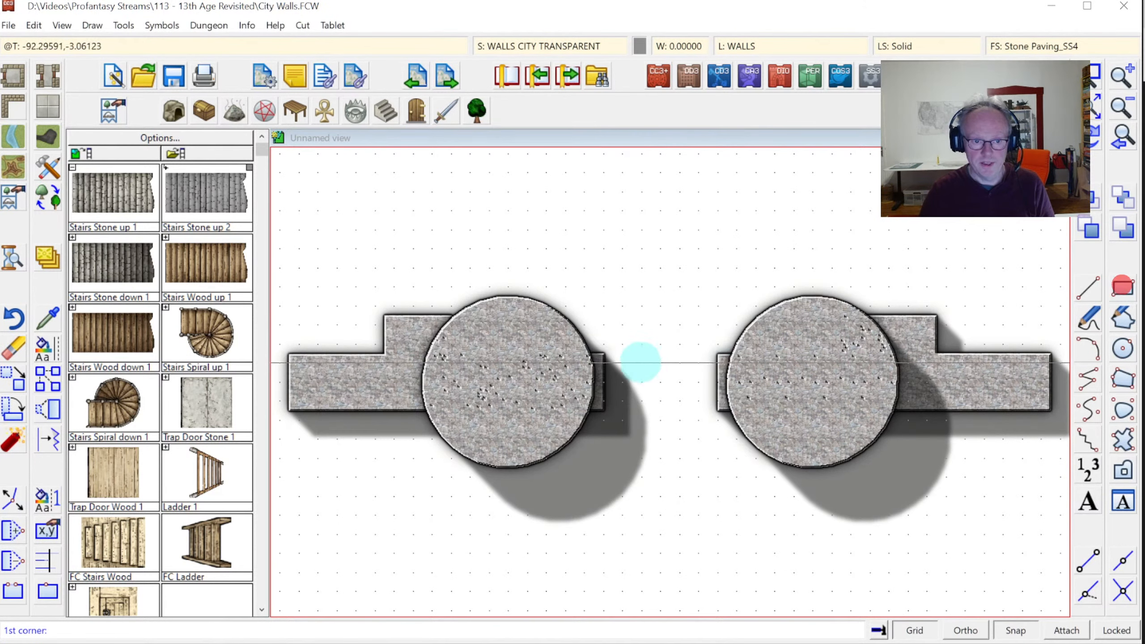
{"action": "left_click", "coordinate": [603, 352]}
{"action": "left_click", "coordinate": [720, 411]}
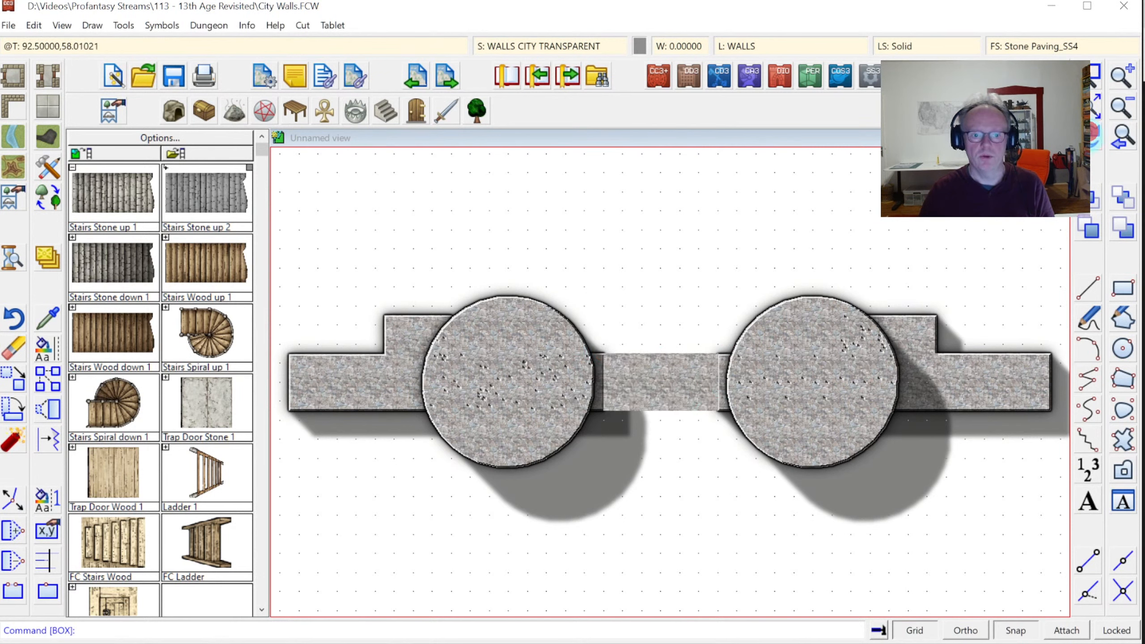
{"action": "left_click", "coordinate": [1083, 137]}
{"action": "left_click", "coordinate": [525, 45]}
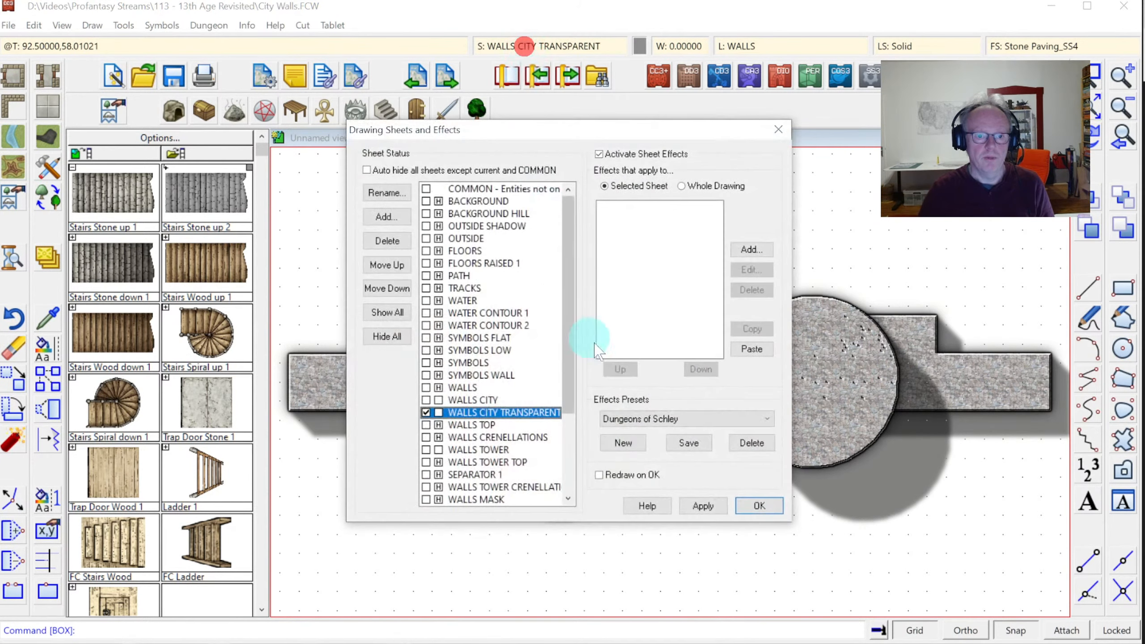
Copy WALLS CITY's four effects onto WALLS CITY TRANSPARENT and add a 50% Transparency effect
{"action": "left_click", "coordinate": [472, 400]}
{"action": "left_click_drag", "start_coordinate": [616, 209], "coordinate": [628, 249]}
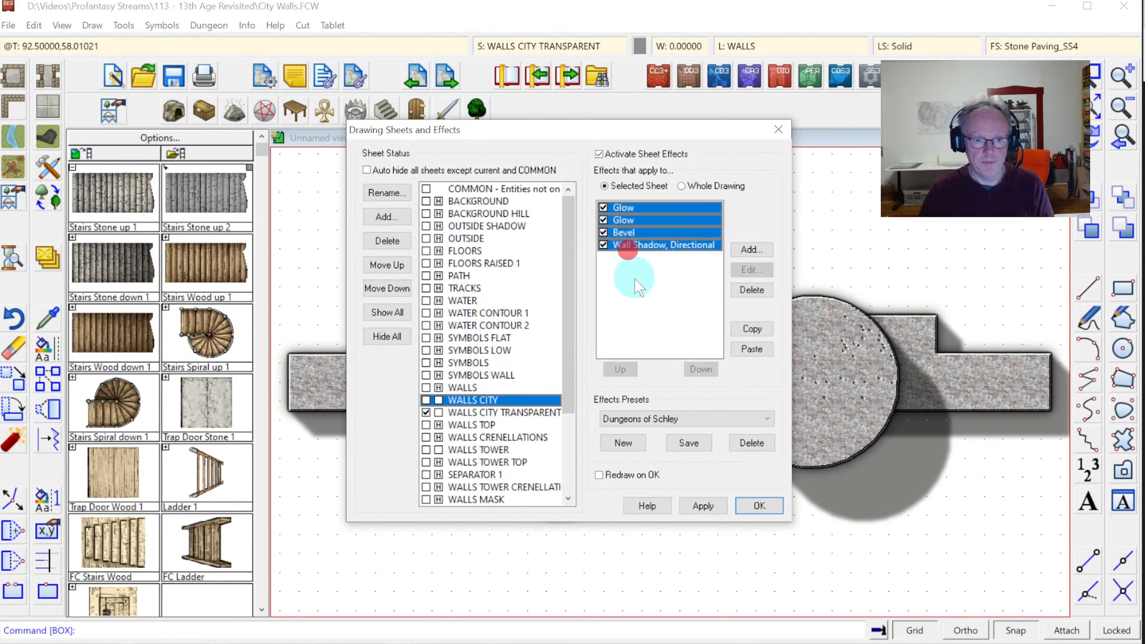
{"action": "left_click", "coordinate": [512, 410]}
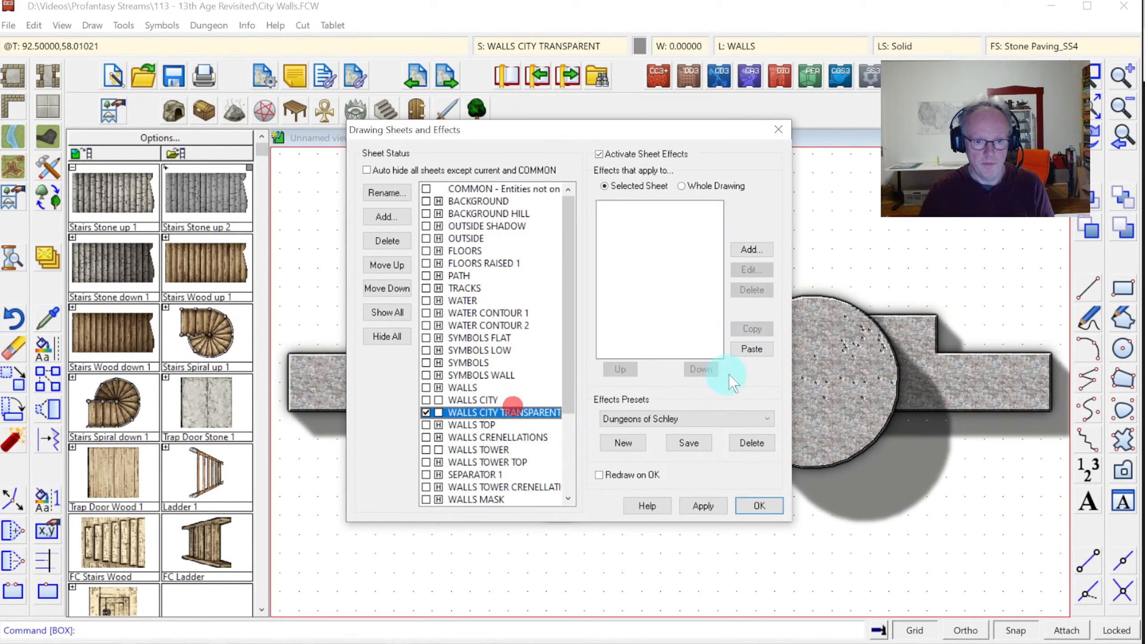
{"action": "left_click", "coordinate": [759, 350]}
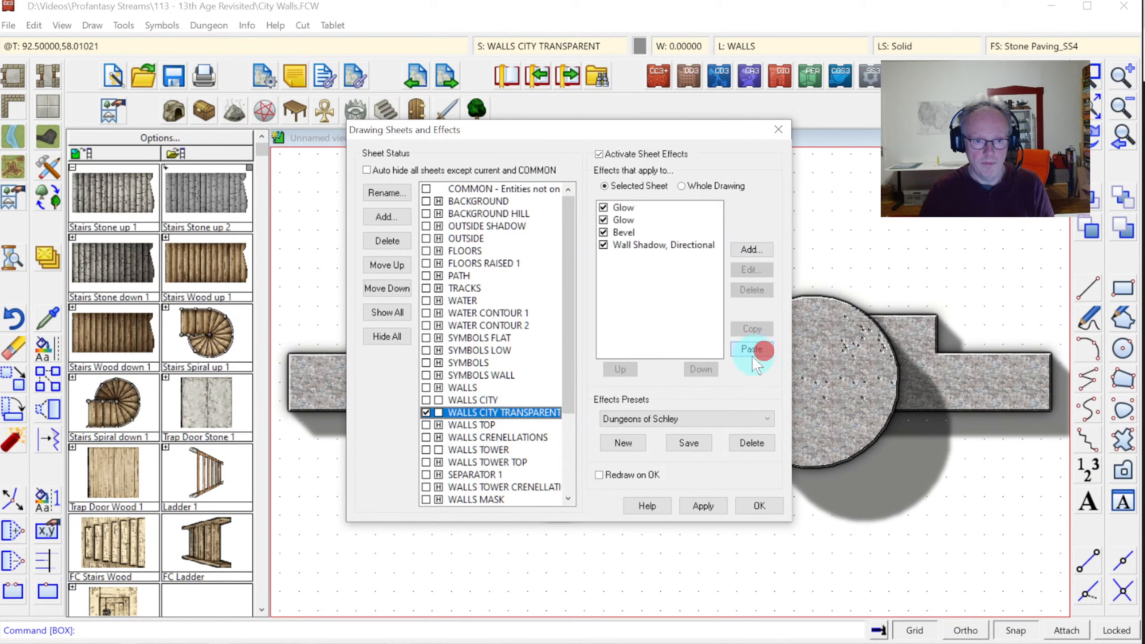
{"action": "left_click", "coordinate": [749, 250]}
{"action": "double_click", "coordinate": [521, 378]}
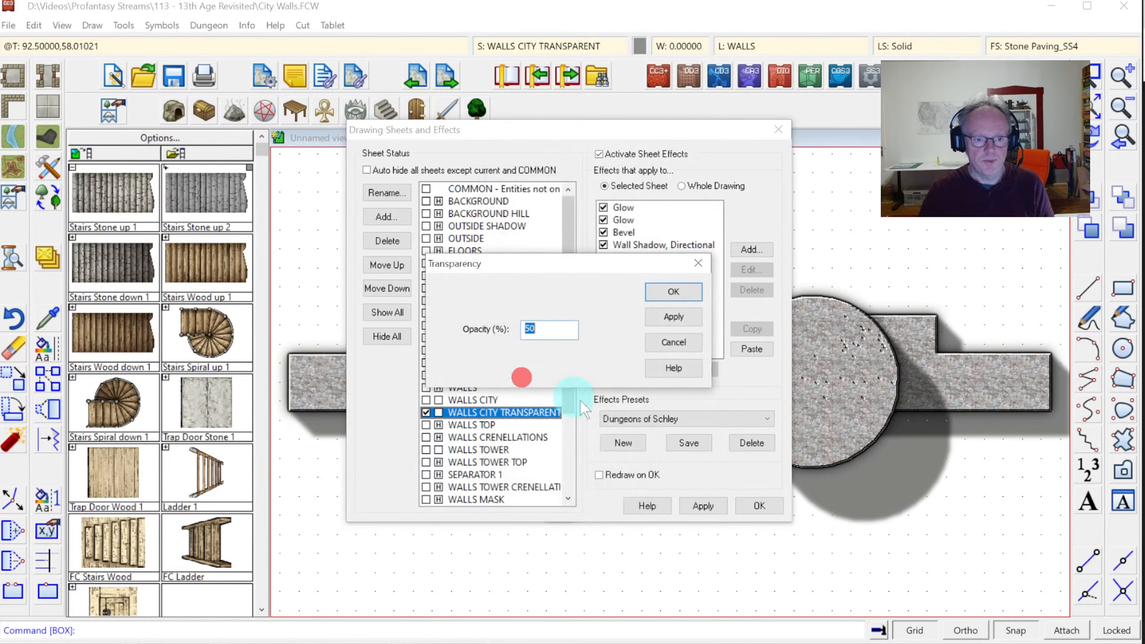
{"action": "left_click", "coordinate": [676, 293]}
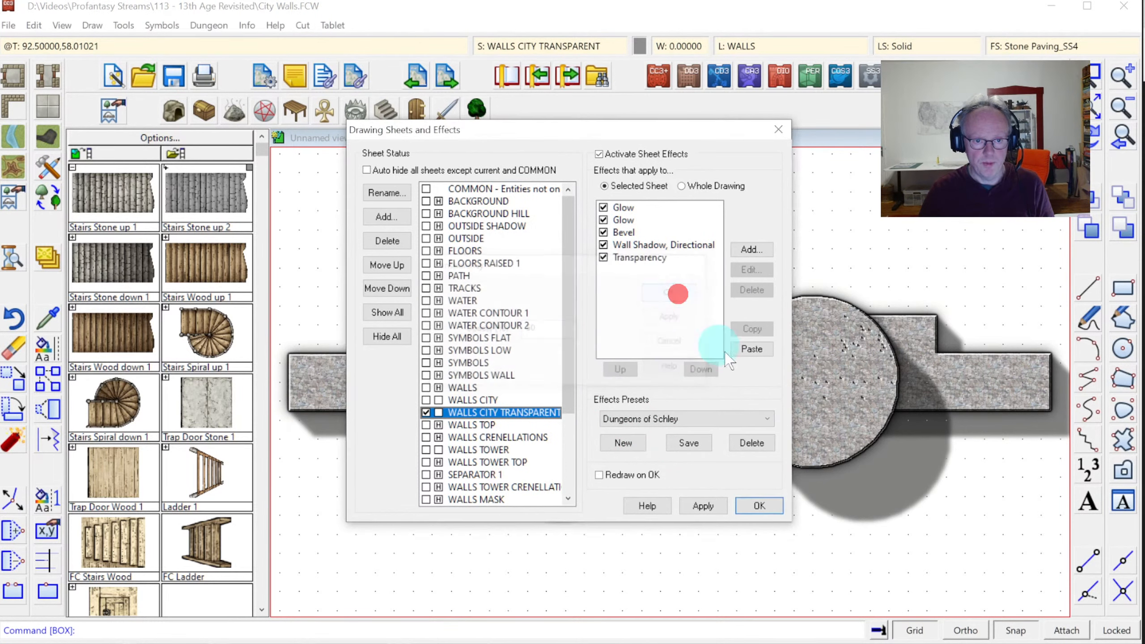
Unhide all drawing sheets with Show All
{"action": "left_click", "coordinate": [759, 504]}
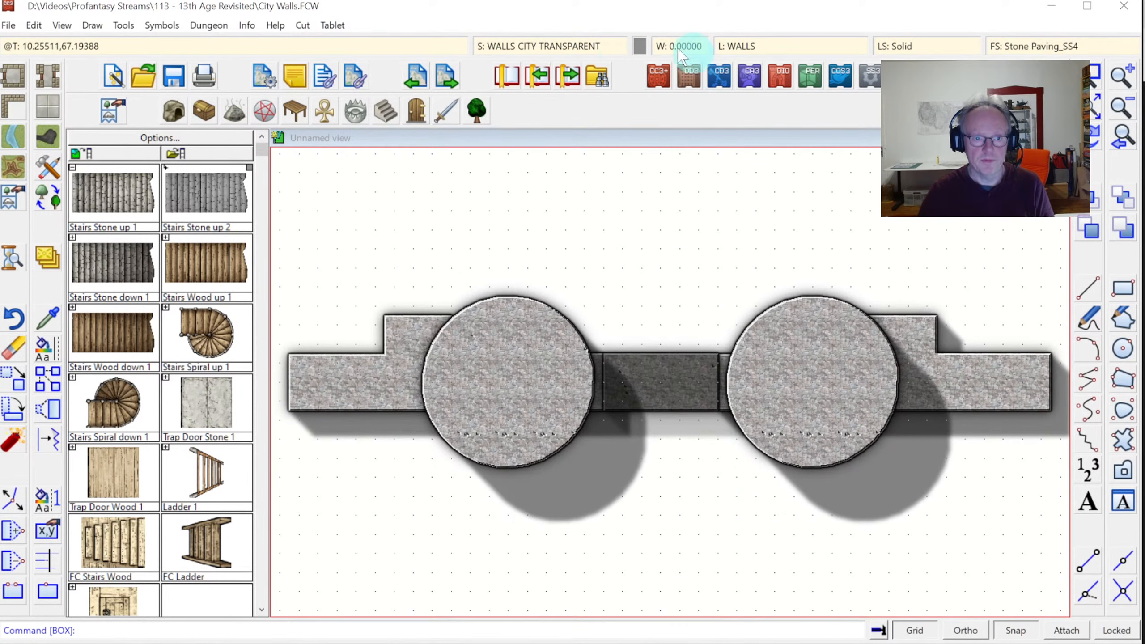
{"action": "left_click", "coordinate": [555, 46]}
{"action": "left_click", "coordinate": [390, 313]}
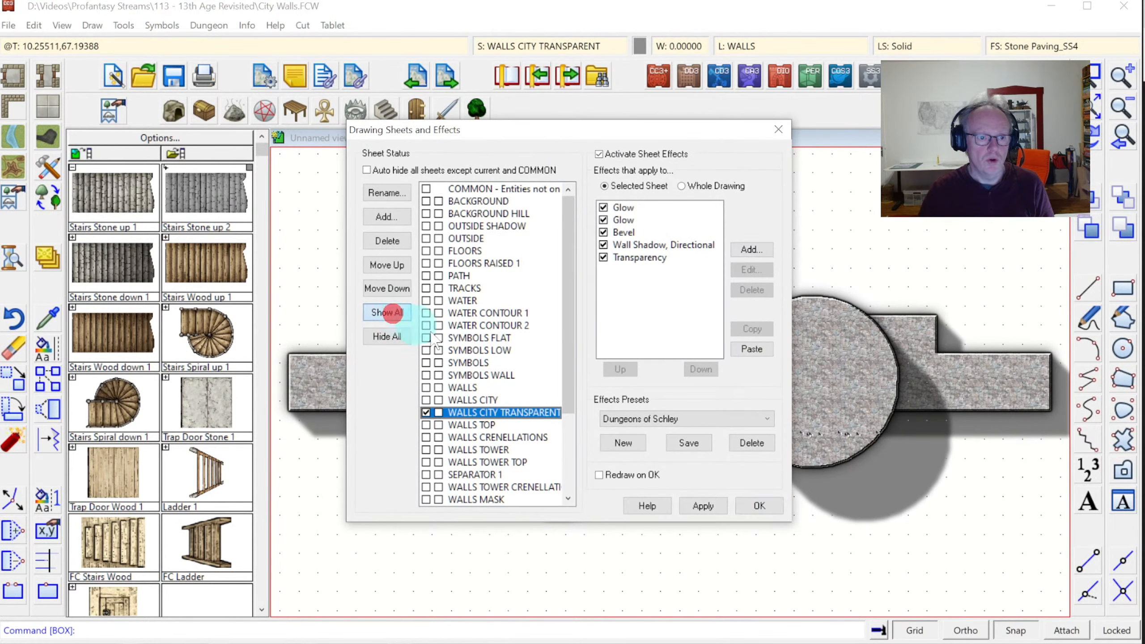
Move the Transparency effect to the top of the WALLS CITY TRANSPARENT effect order
{"action": "left_click", "coordinate": [745, 503]}
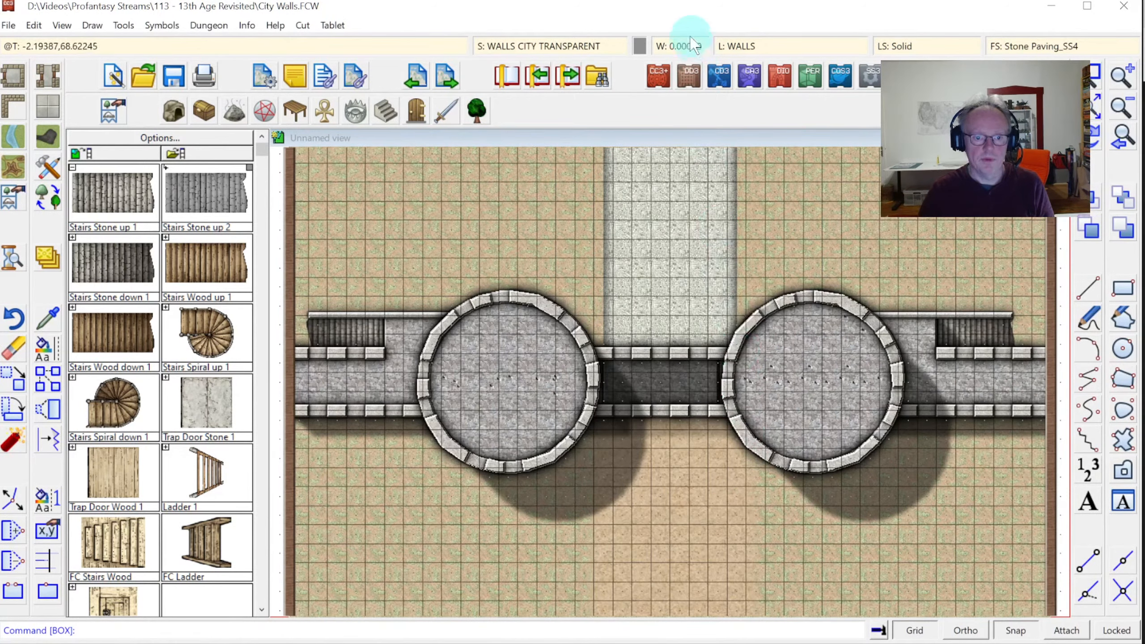
{"action": "left_click", "coordinate": [557, 46]}
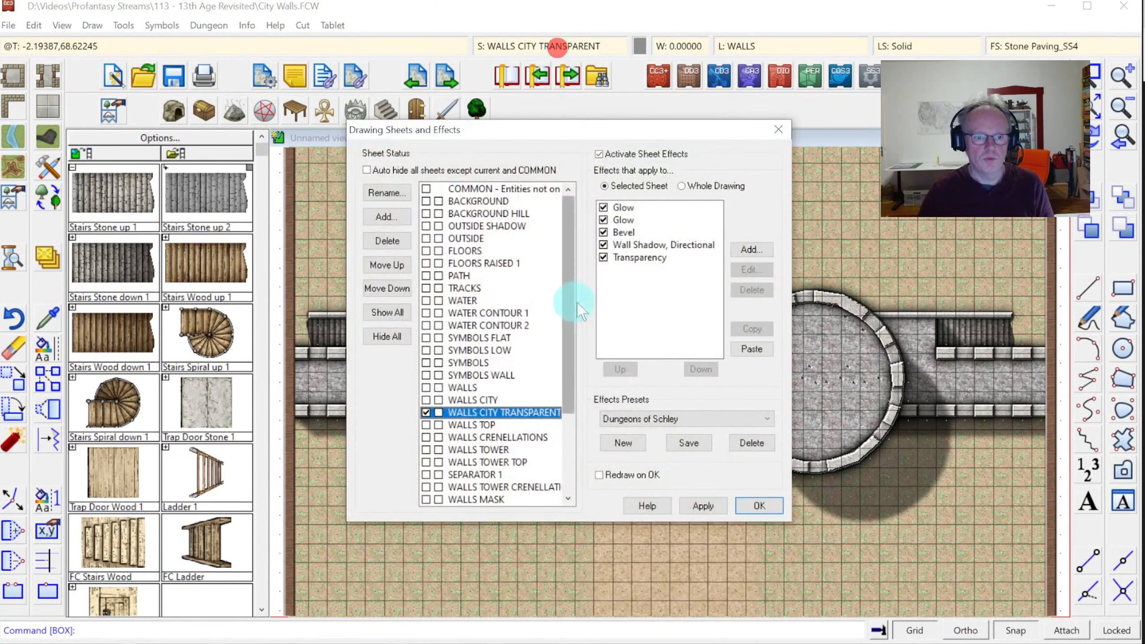
{"action": "left_click", "coordinate": [630, 254]}
{"action": "left_click", "coordinate": [627, 369]}
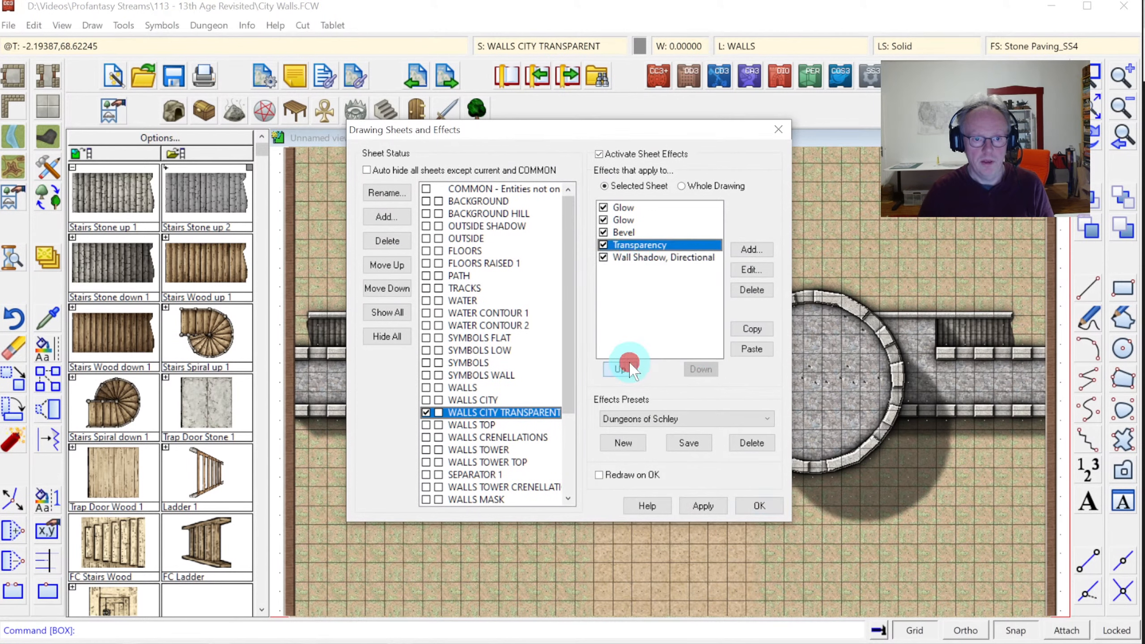
{"action": "left_click", "coordinate": [630, 369]}
{"action": "left_click", "coordinate": [630, 369]}
{"action": "left_click", "coordinate": [621, 370]}
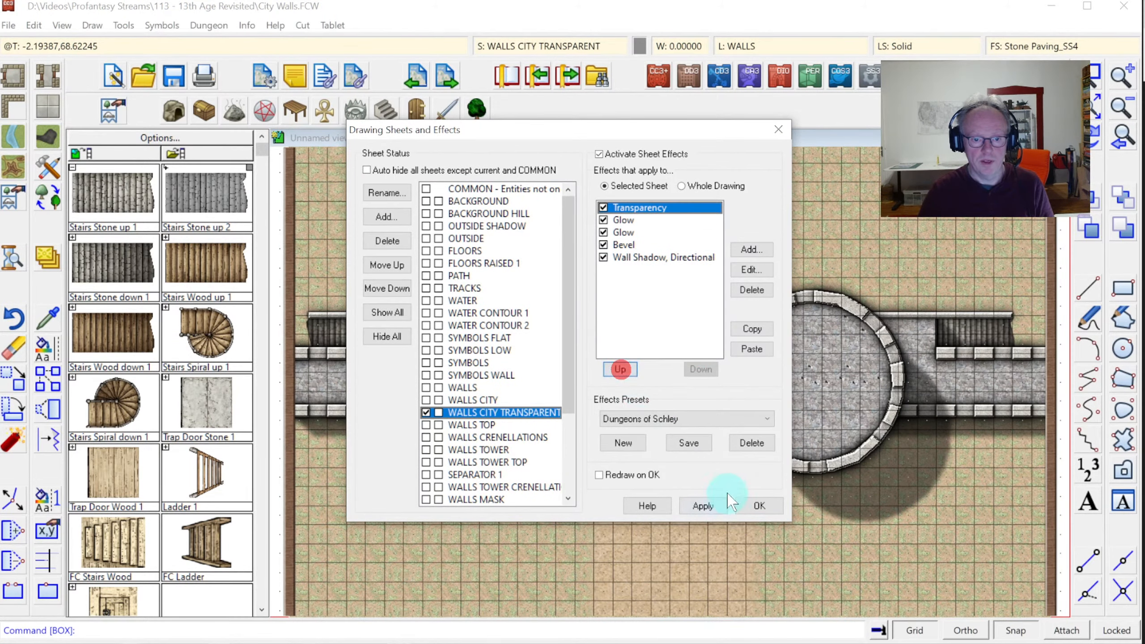
{"action": "left_click", "coordinate": [759, 508]}
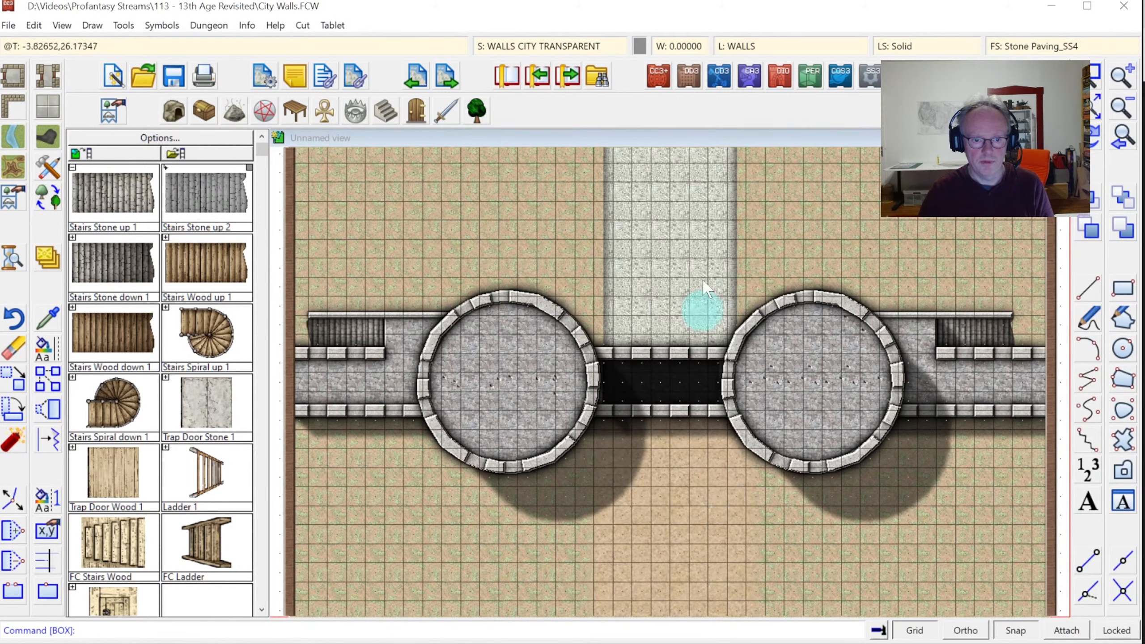
Move the Transparency effect back down below Bevel and preview the result
{"action": "left_click", "coordinate": [541, 45]}
{"action": "left_click", "coordinate": [628, 207]}
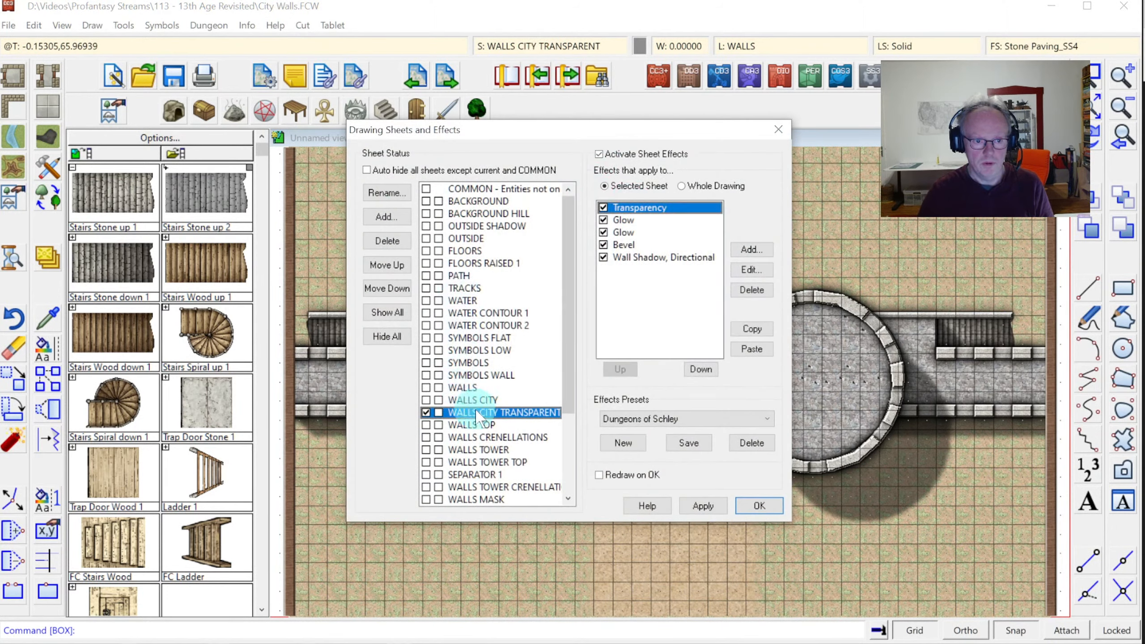
{"action": "left_click", "coordinate": [697, 369]}
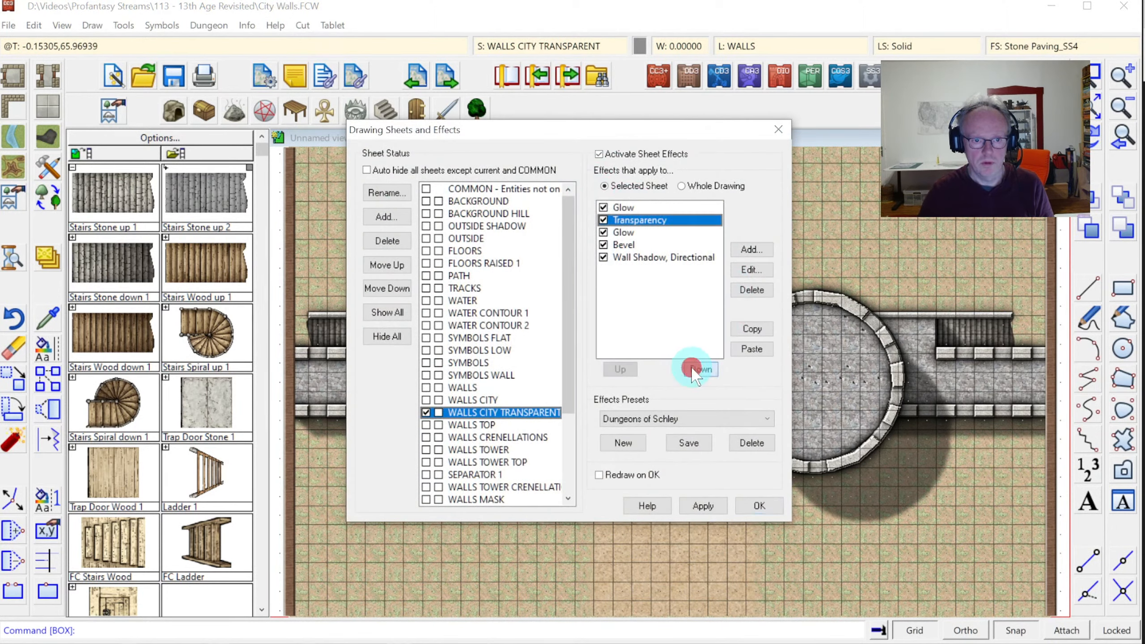
{"action": "left_click", "coordinate": [696, 369]}
{"action": "left_click", "coordinate": [697, 369]}
{"action": "left_click", "coordinate": [766, 506]}
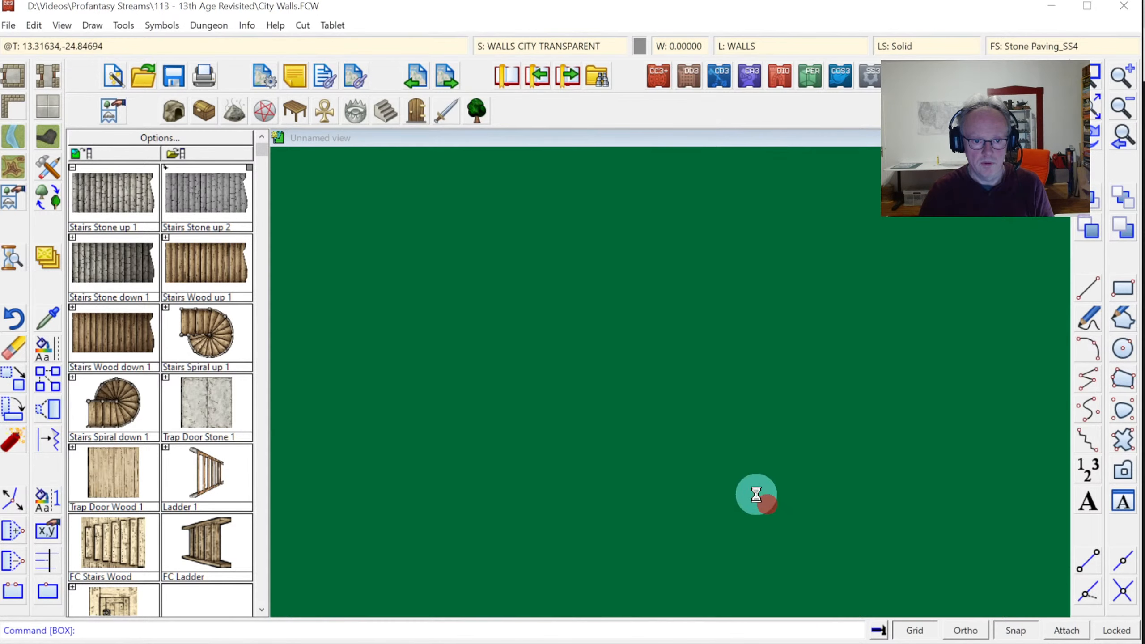
Put Transparency at the bottom of the effect order with 25% opacity
{"action": "left_click", "coordinate": [564, 46]}
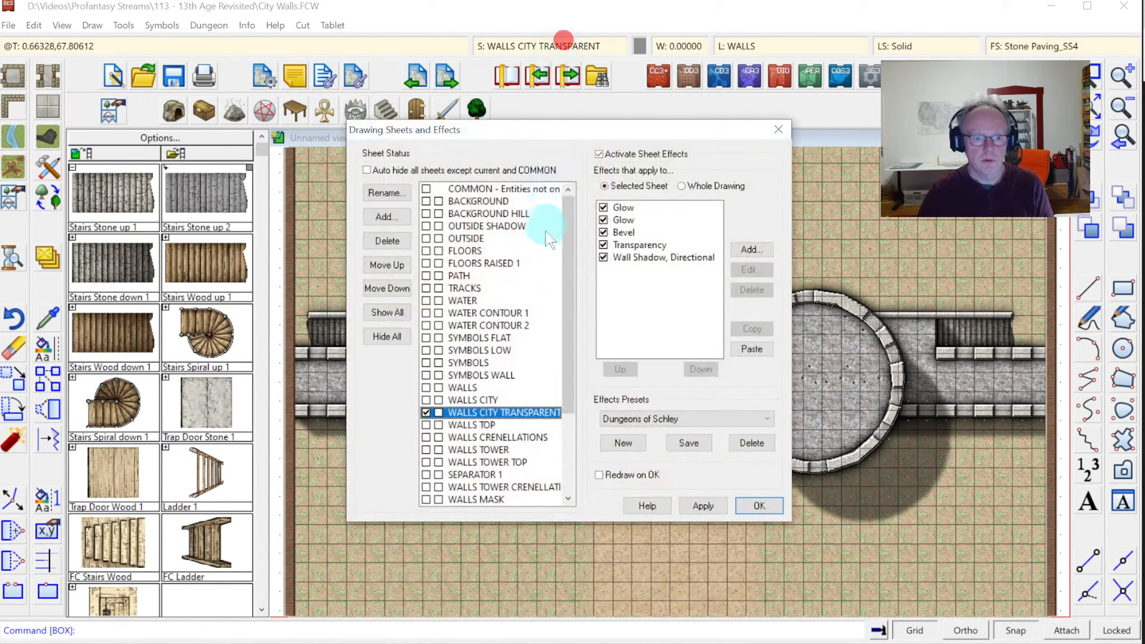
{"action": "left_click", "coordinate": [626, 246]}
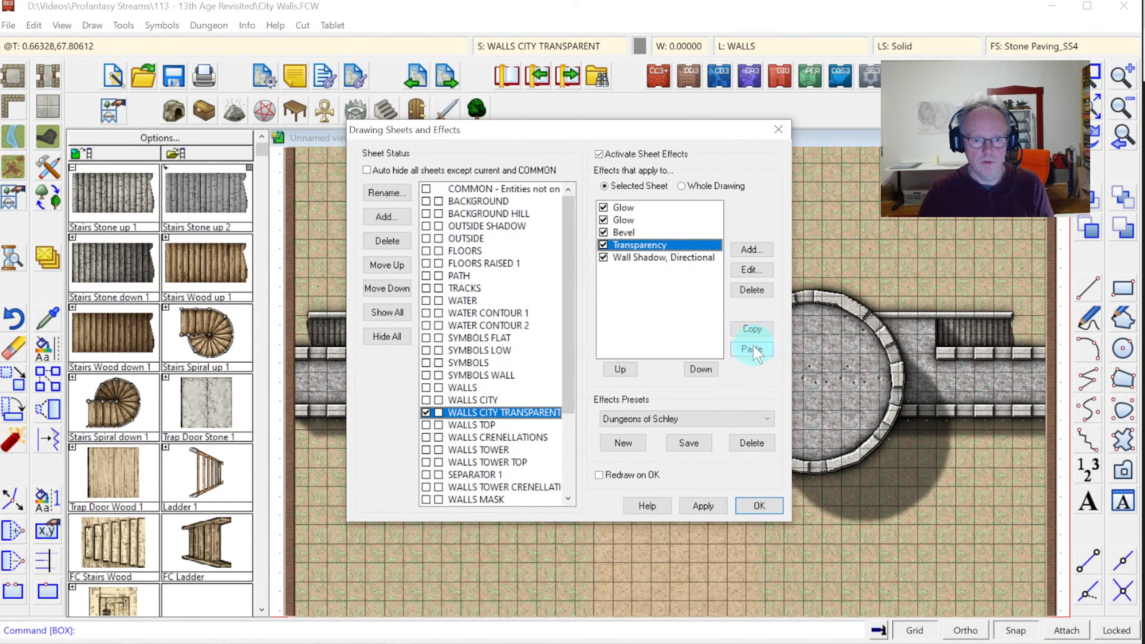
{"action": "left_click", "coordinate": [706, 369]}
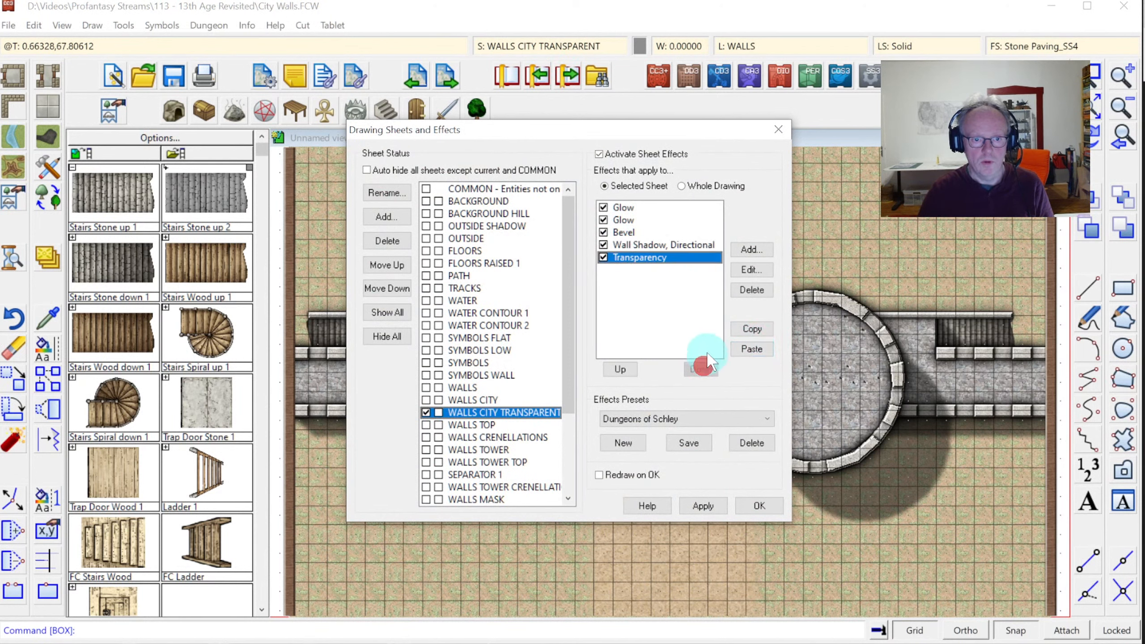
{"action": "left_click", "coordinate": [639, 253]}
{"action": "left_click", "coordinate": [748, 273]}
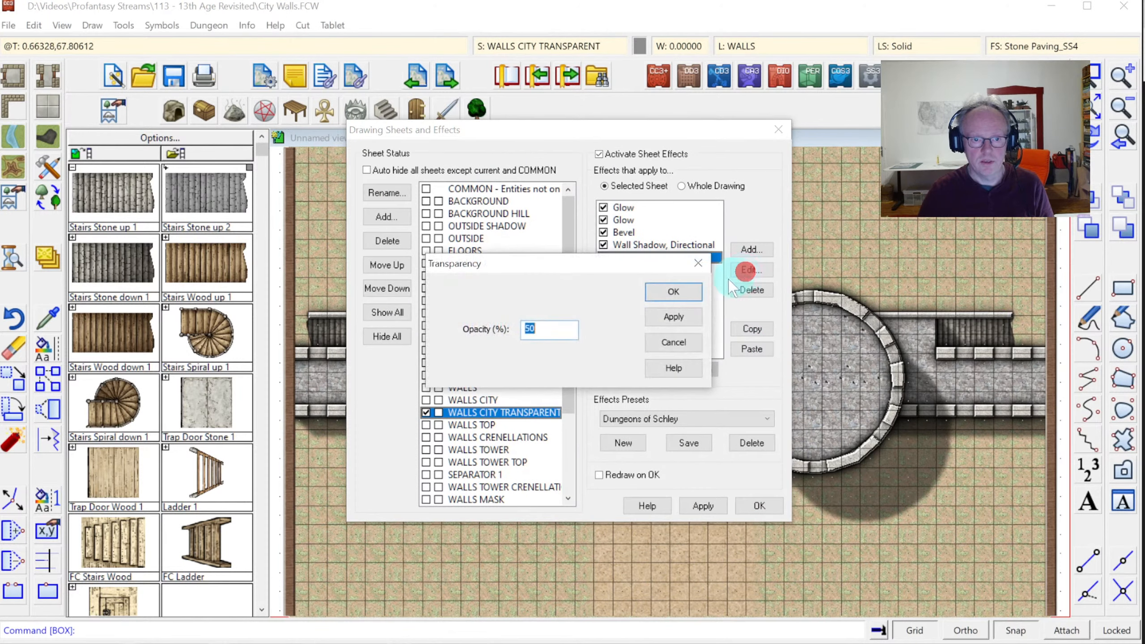
{"action": "type", "text": "25"}
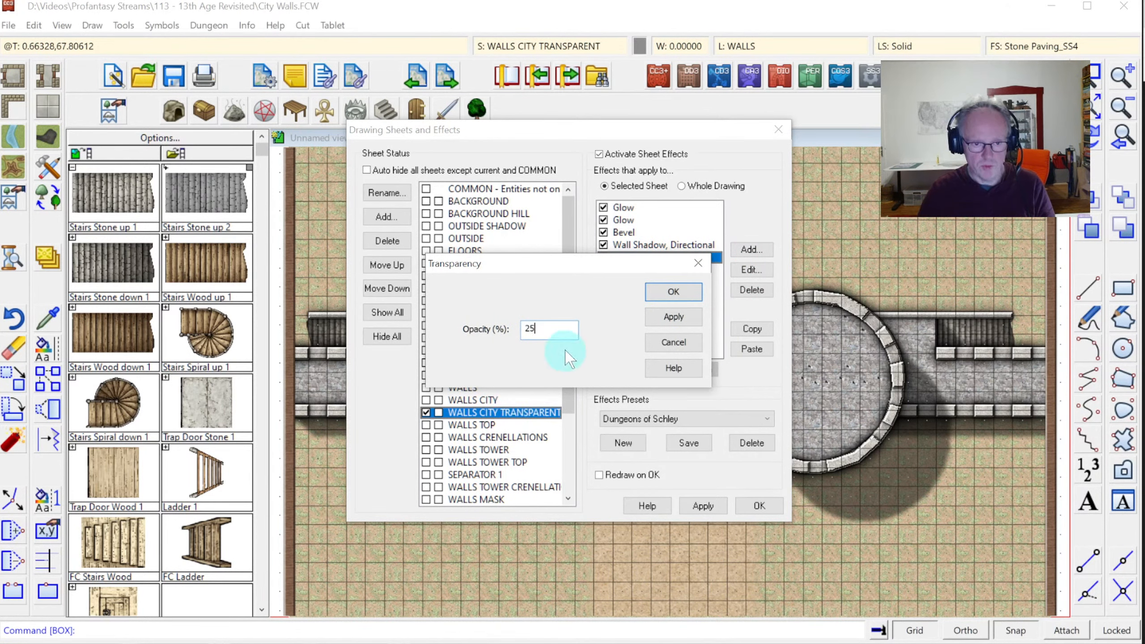
{"action": "left_click", "coordinate": [672, 292]}
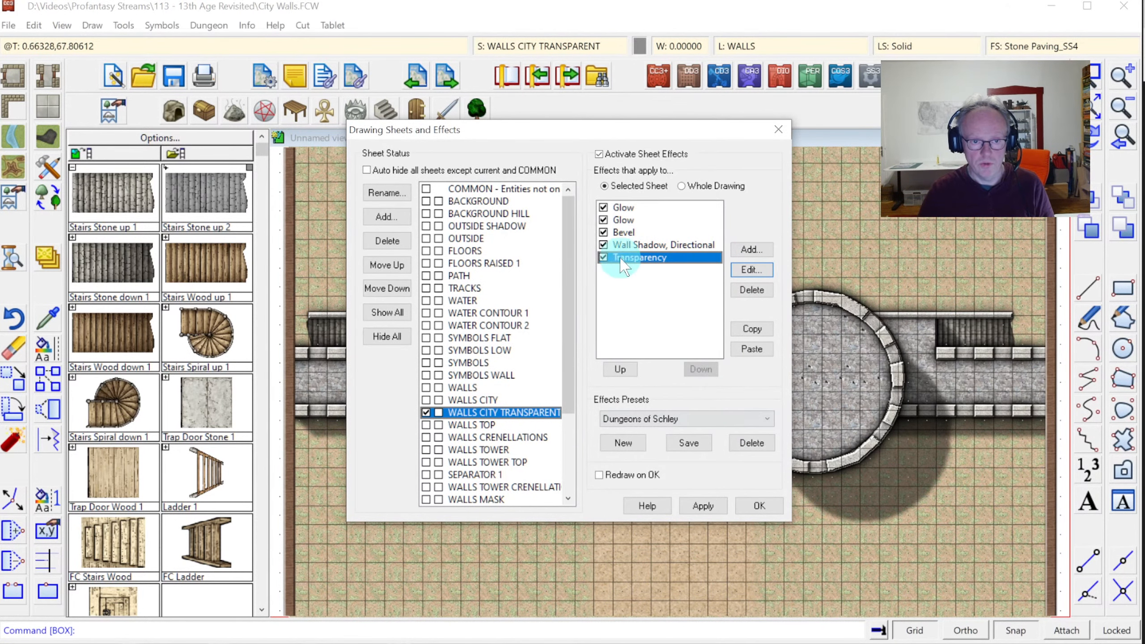
{"action": "left_click", "coordinate": [750, 503]}
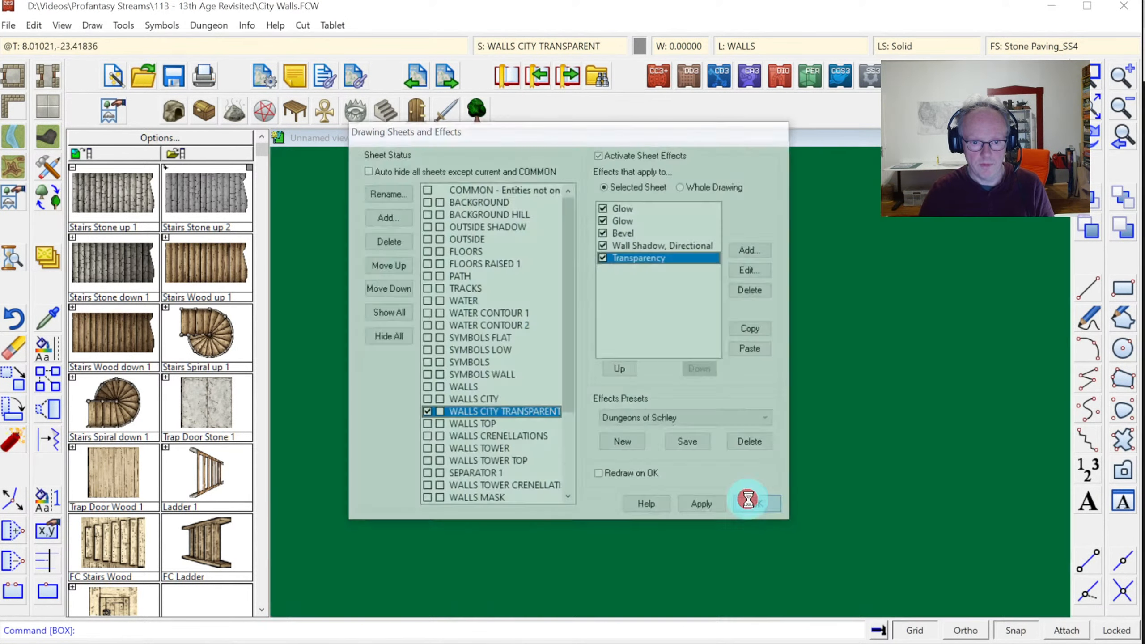
Turn off the Wall Shadow Directional effect and redraw the map
{"action": "left_click", "coordinate": [569, 46]}
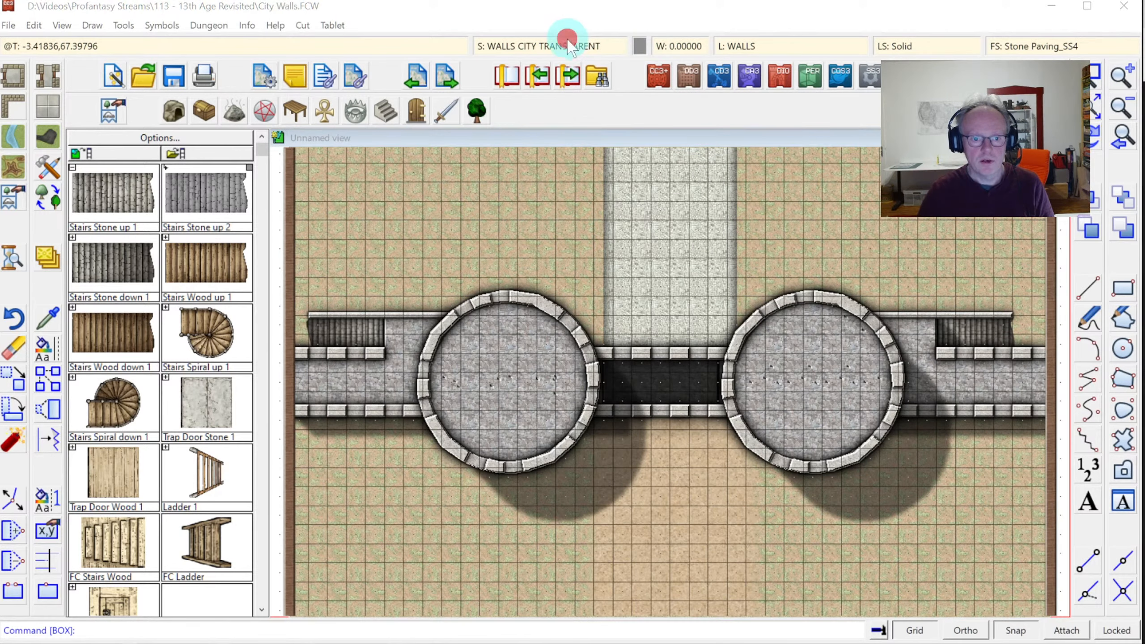
{"action": "left_click", "coordinate": [603, 246]}
{"action": "left_click", "coordinate": [603, 245]}
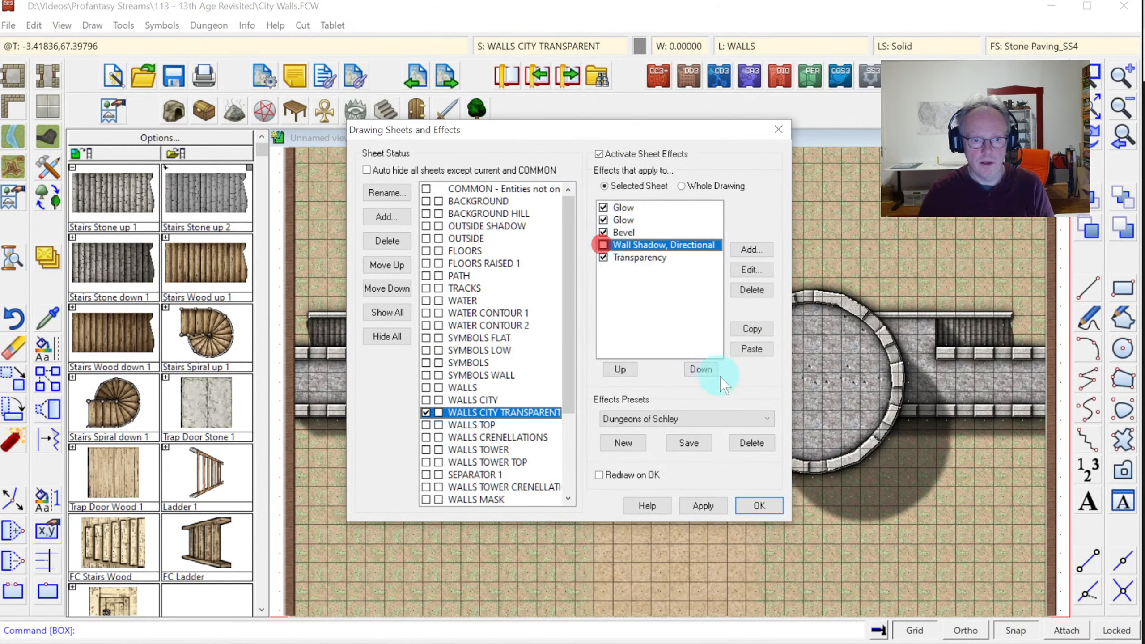
{"action": "left_click", "coordinate": [757, 506]}
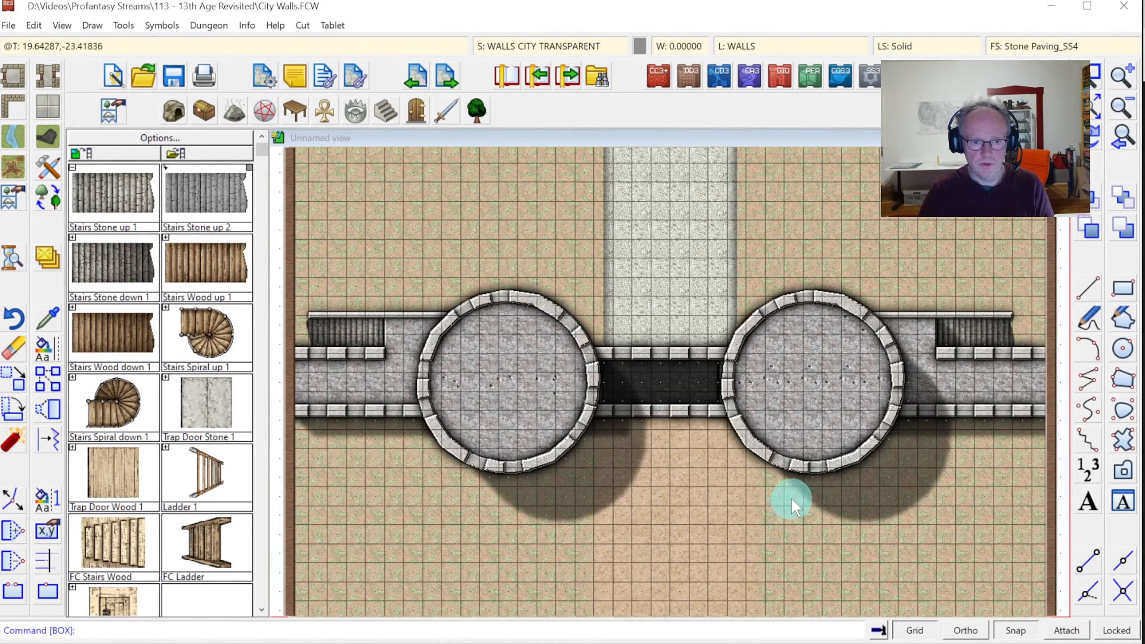
Zoom onto the gateway, restore the wall shadow, and disable Bevel and both Glow effects
{"action": "left_click", "coordinate": [1079, 67]}
{"action": "left_click", "coordinate": [548, 294]}
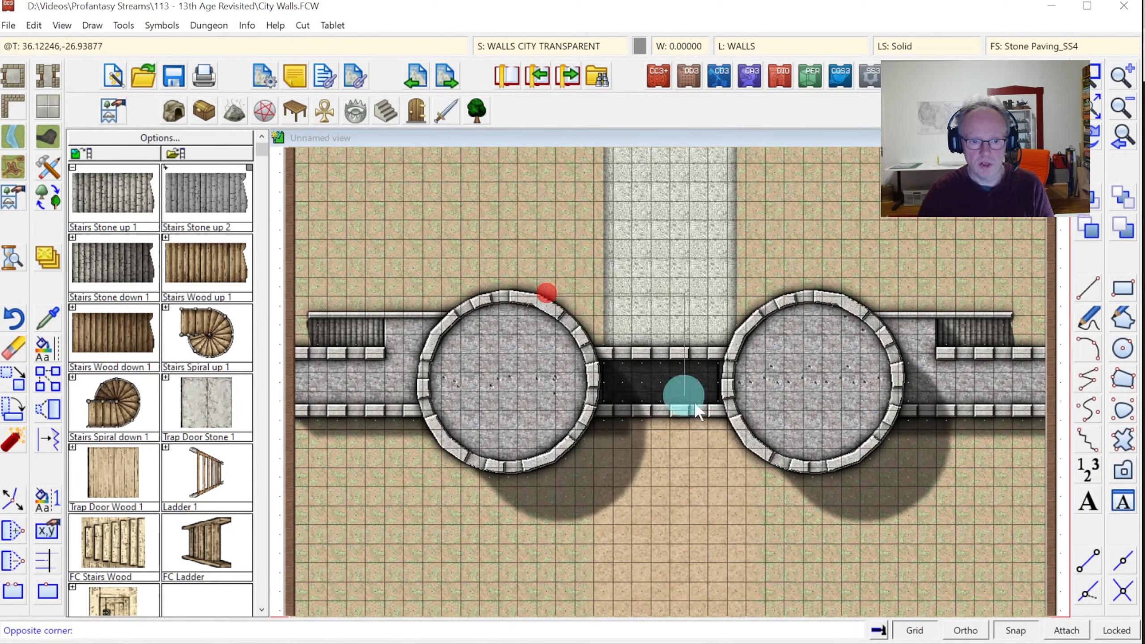
{"action": "left_click", "coordinate": [802, 460]}
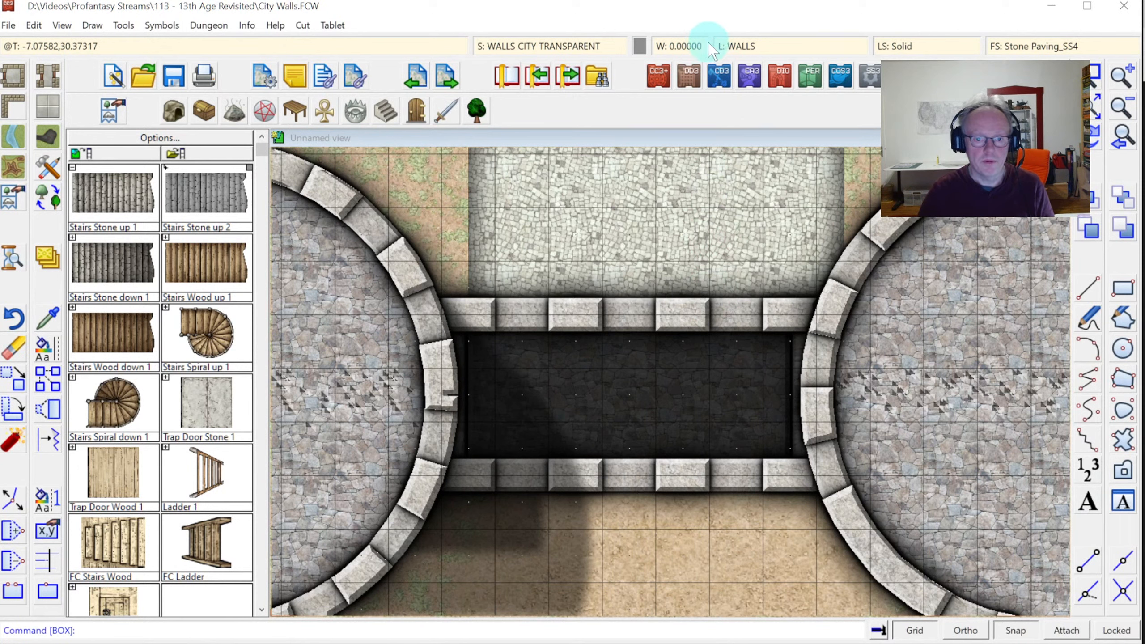
{"action": "left_click", "coordinate": [740, 47]}
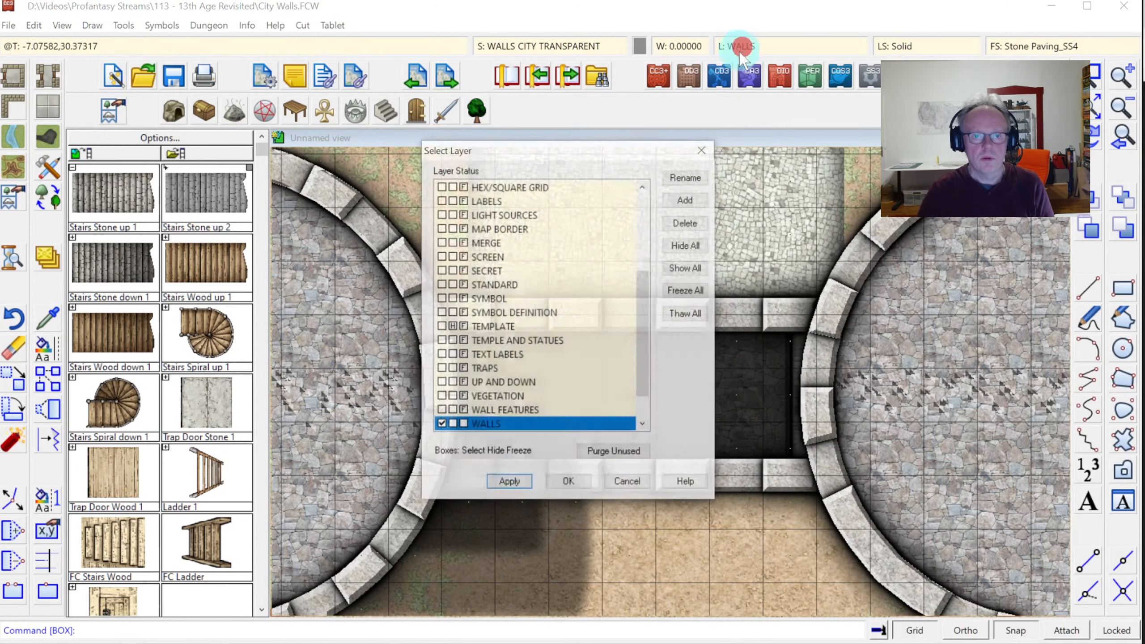
{"action": "left_click", "coordinate": [546, 47]}
{"action": "left_click", "coordinate": [604, 245]}
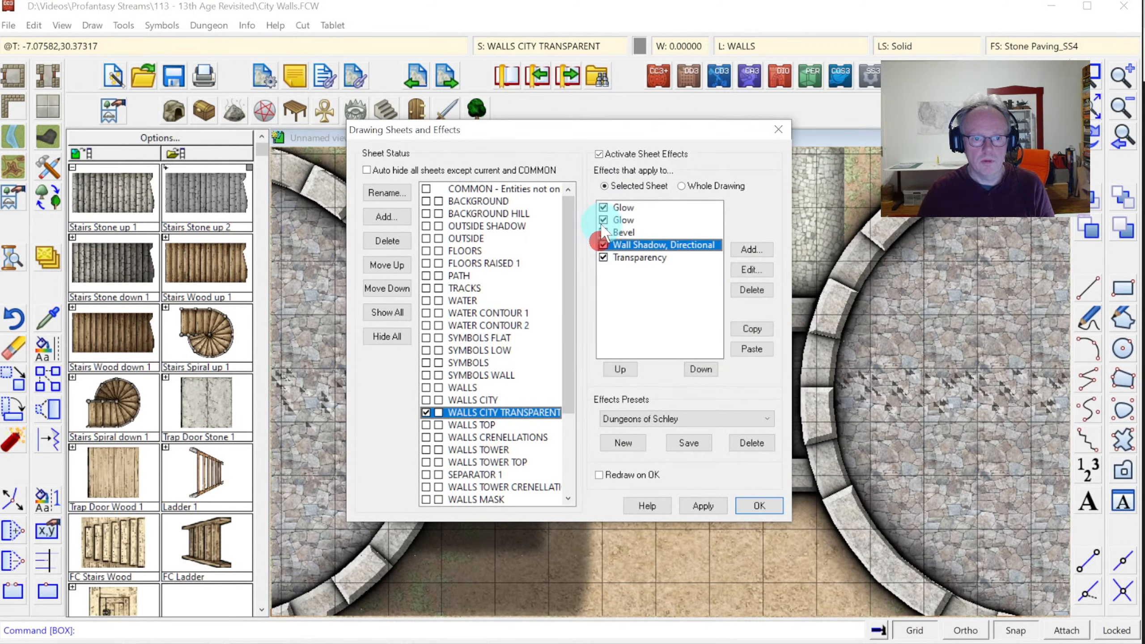
{"action": "left_click", "coordinate": [603, 232]}
{"action": "left_click", "coordinate": [603, 220]}
{"action": "left_click", "coordinate": [604, 207]}
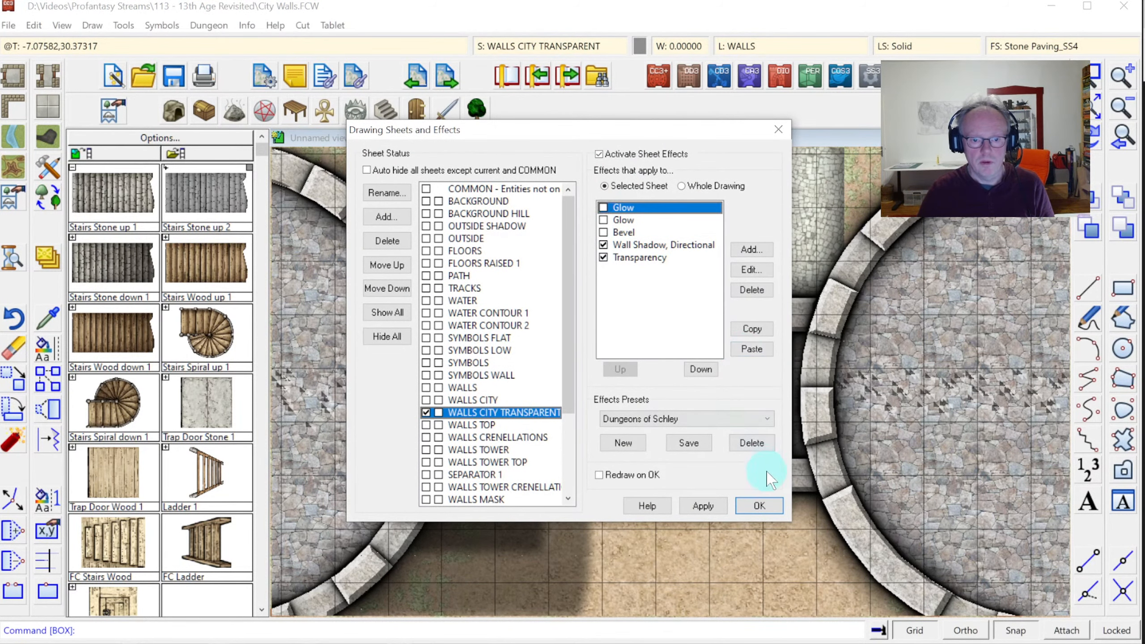
{"action": "left_click", "coordinate": [758, 506]}
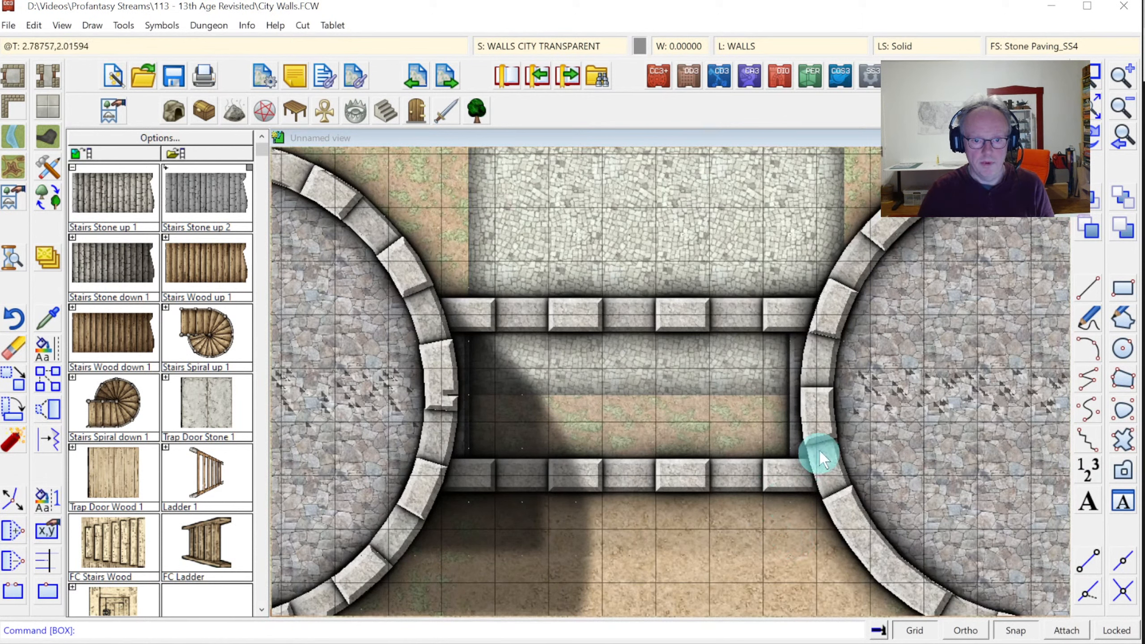
Confirm the Transparency effect's 25% opacity and apply the sheet effect changes
{"action": "right_click", "coordinate": [541, 45]}
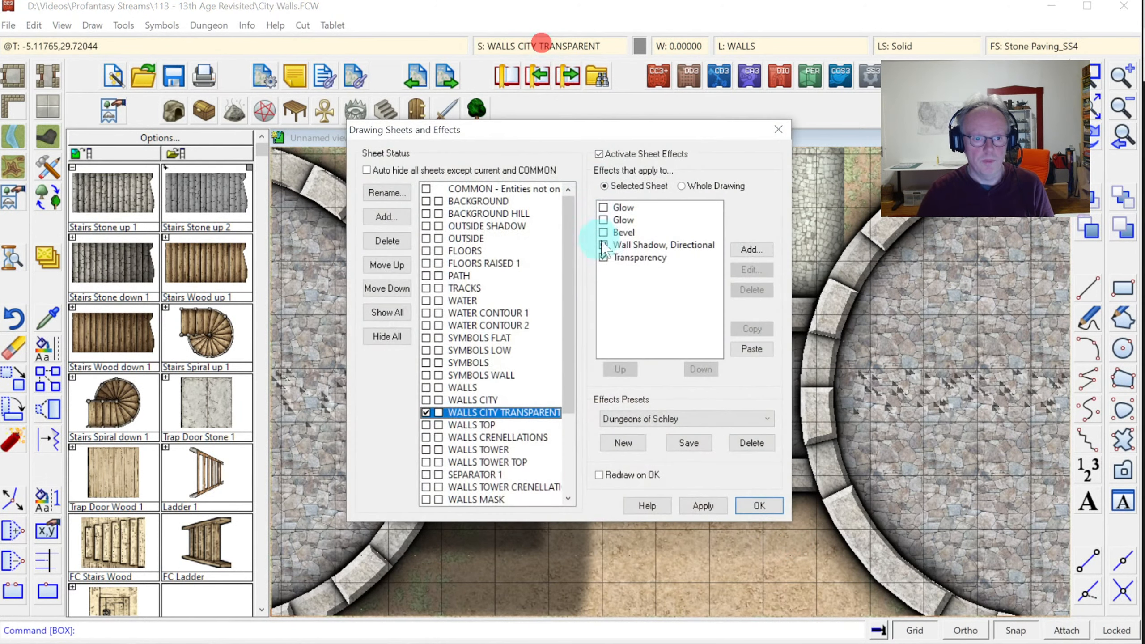
{"action": "left_click", "coordinate": [633, 258]}
{"action": "left_click", "coordinate": [752, 270]}
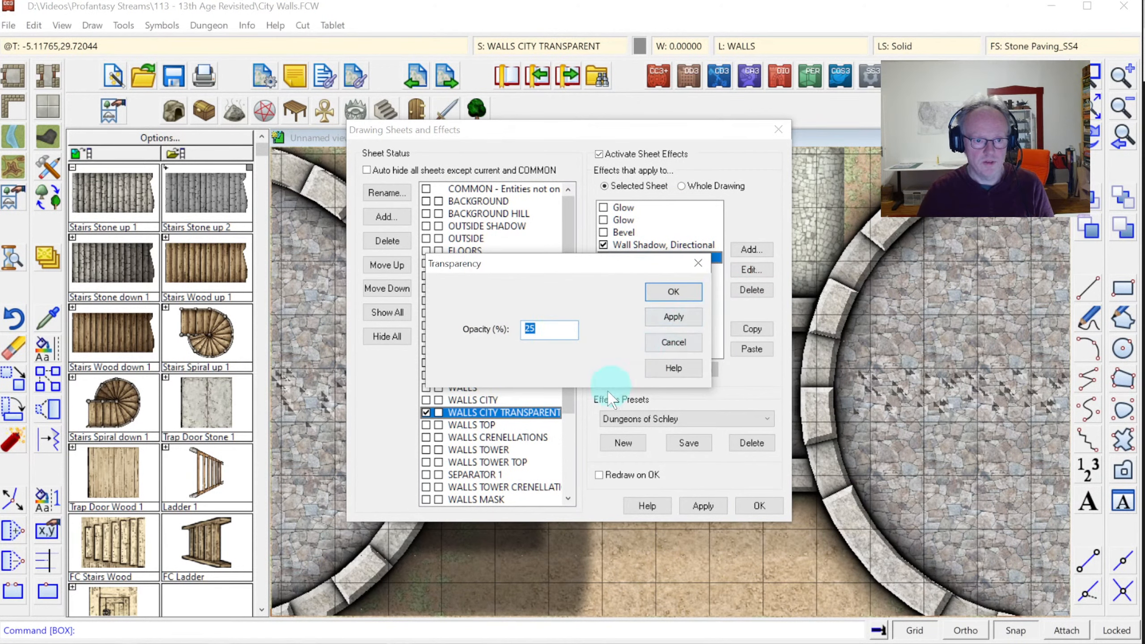
{"action": "left_click", "coordinate": [659, 294]}
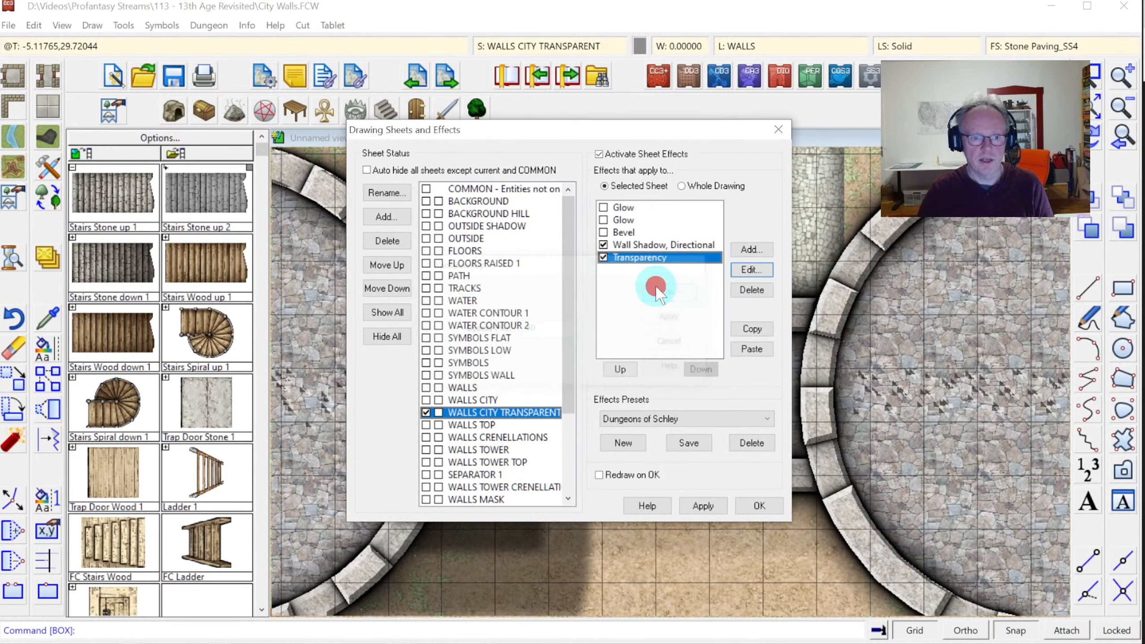
{"action": "left_click", "coordinate": [721, 504]}
{"action": "left_click", "coordinate": [760, 500]}
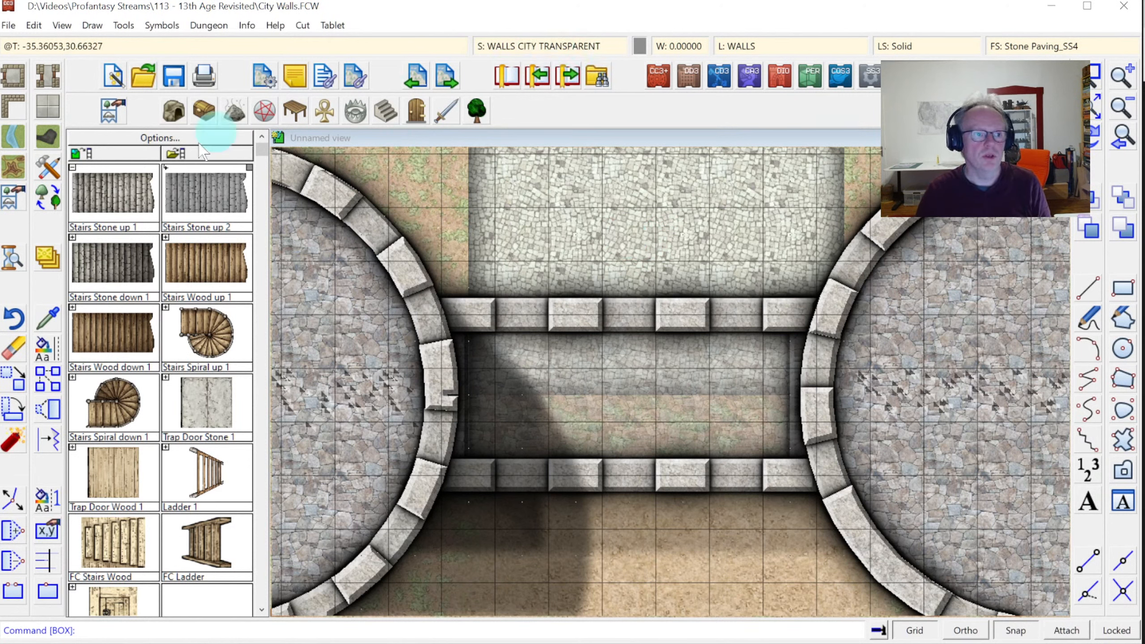
Set WALLS as the current sheet in Drawing Sheets and Effects
{"action": "left_click", "coordinate": [550, 45]}
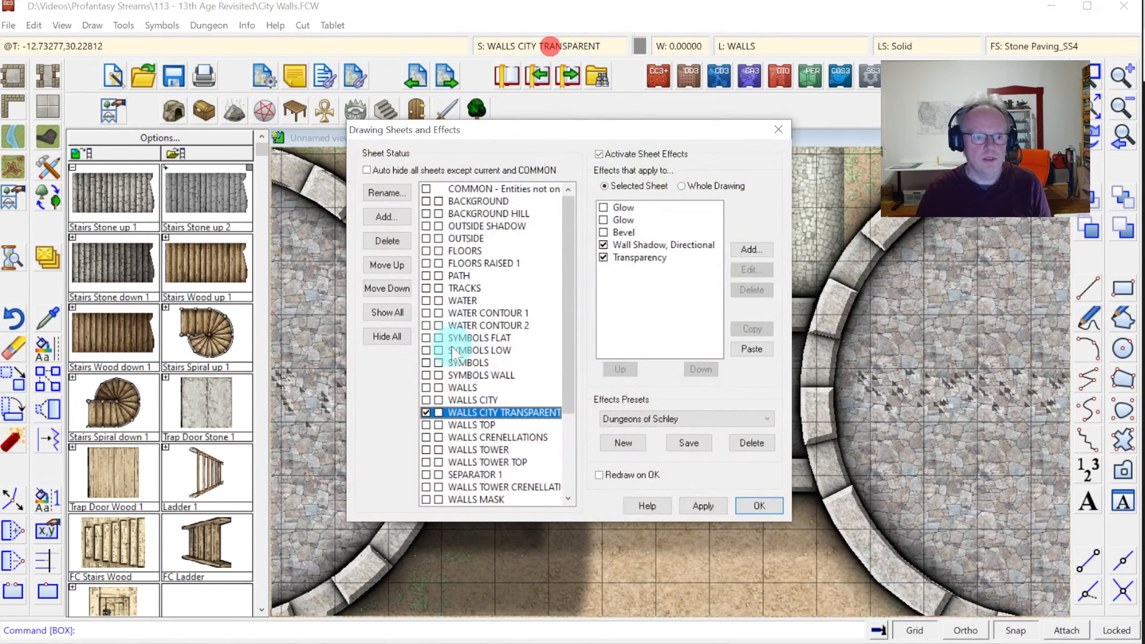
{"action": "left_click", "coordinate": [423, 388]}
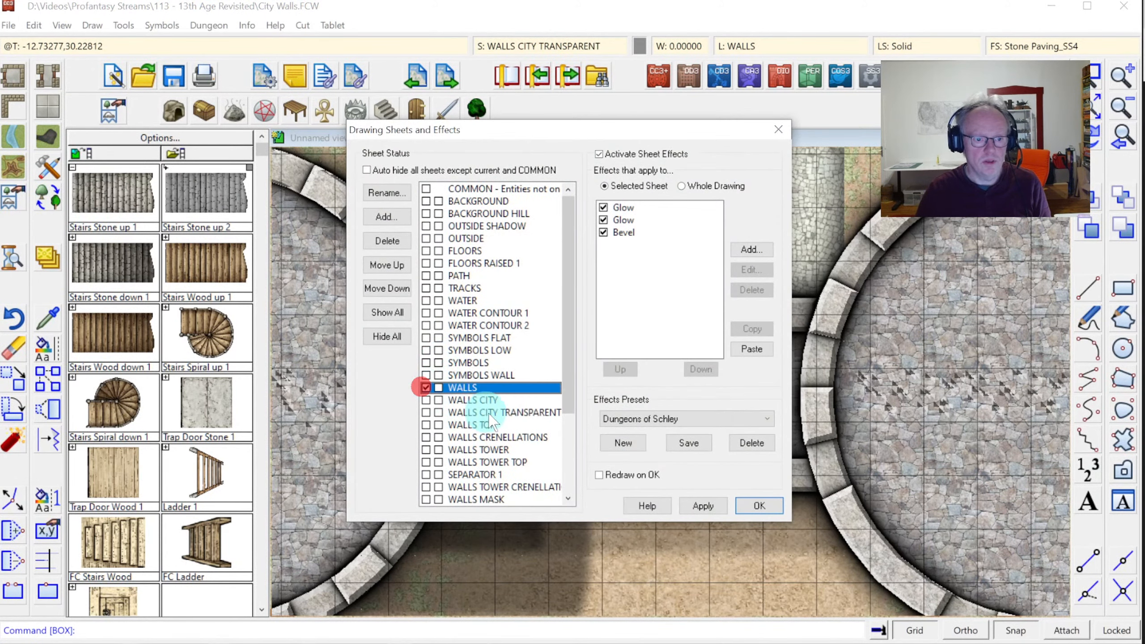
{"action": "left_click", "coordinate": [758, 506]}
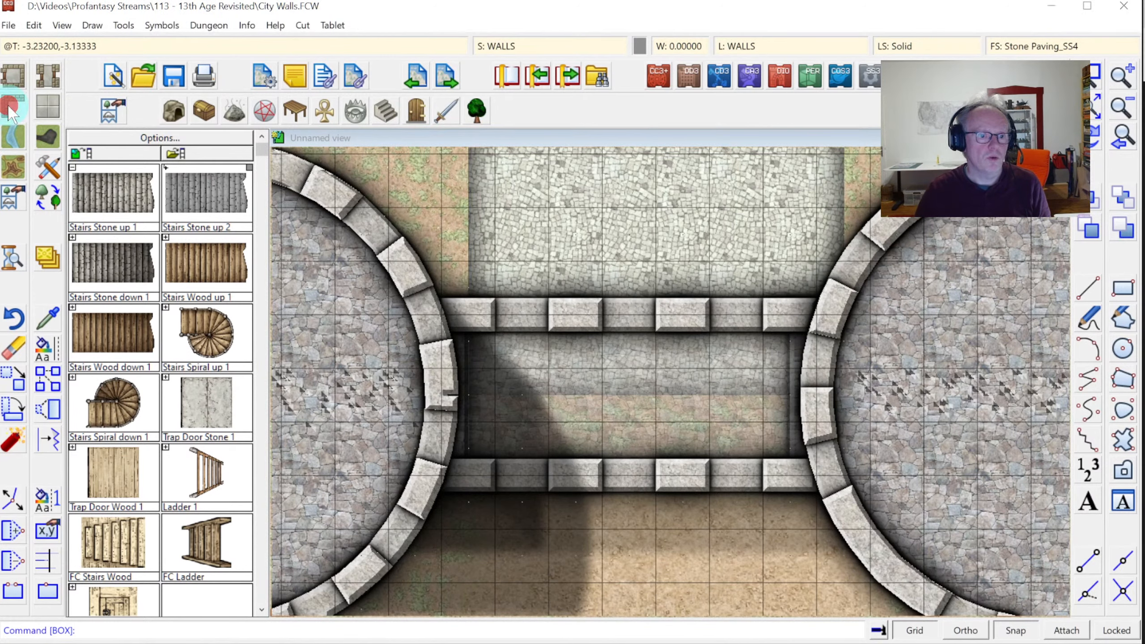
{"action": "left_click", "coordinate": [10, 108]}
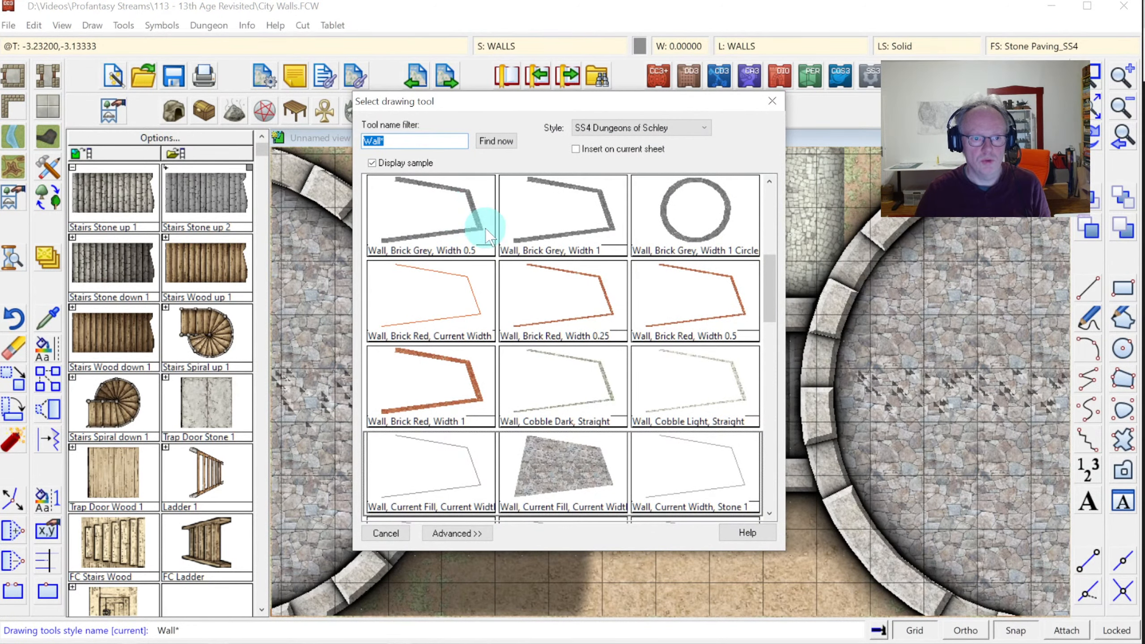
Draw 'Wall, Brick Grey, Width 1' lines down the left and right ends of the passage
{"action": "double_click", "coordinate": [584, 219]}
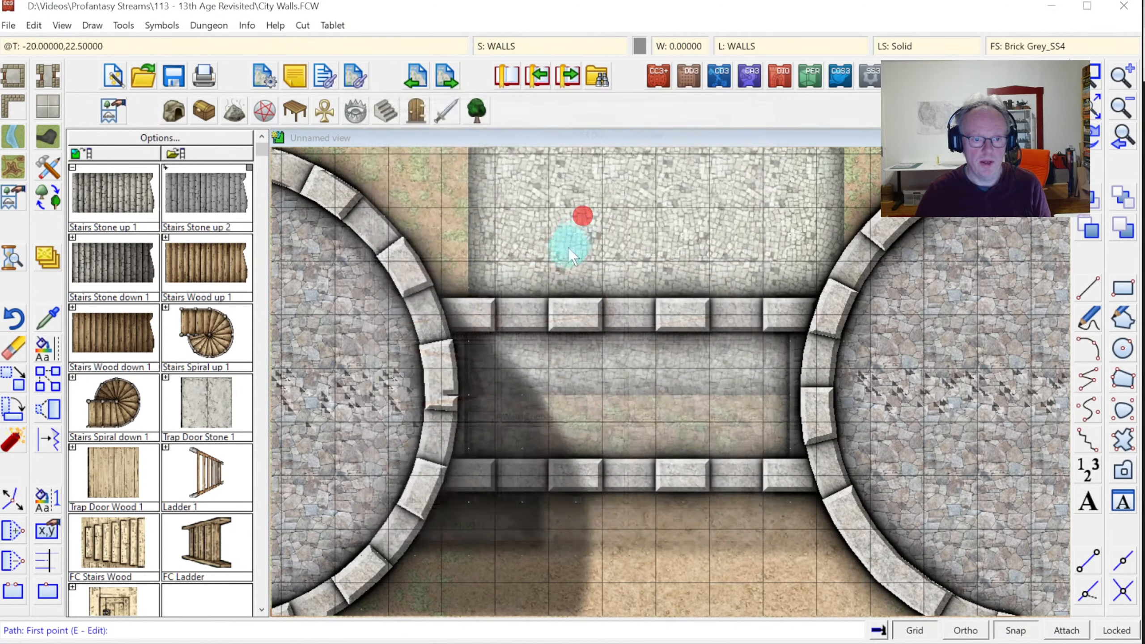
{"action": "left_click", "coordinate": [469, 312]}
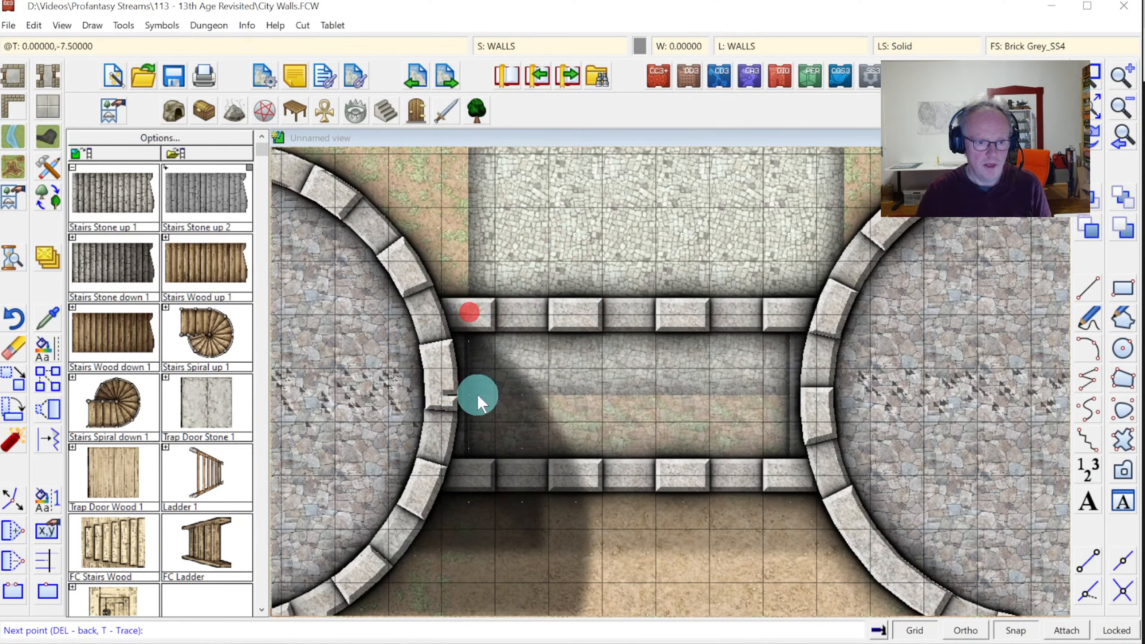
{"action": "left_click", "coordinate": [469, 476]}
{"action": "right_click", "coordinate": [469, 475]}
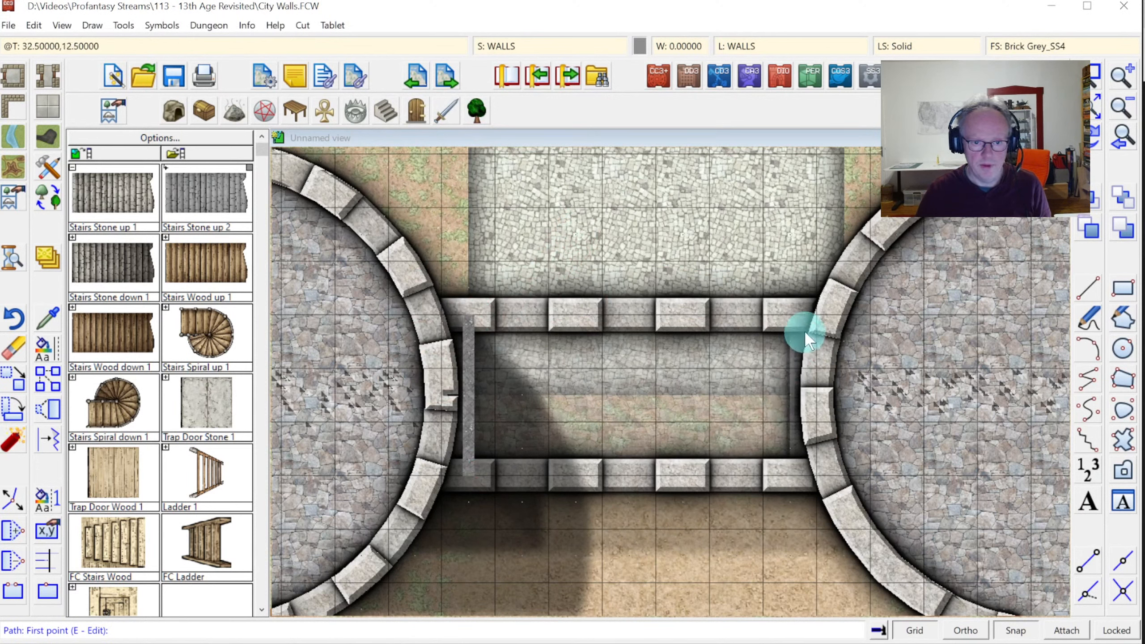
{"action": "left_click", "coordinate": [792, 311]}
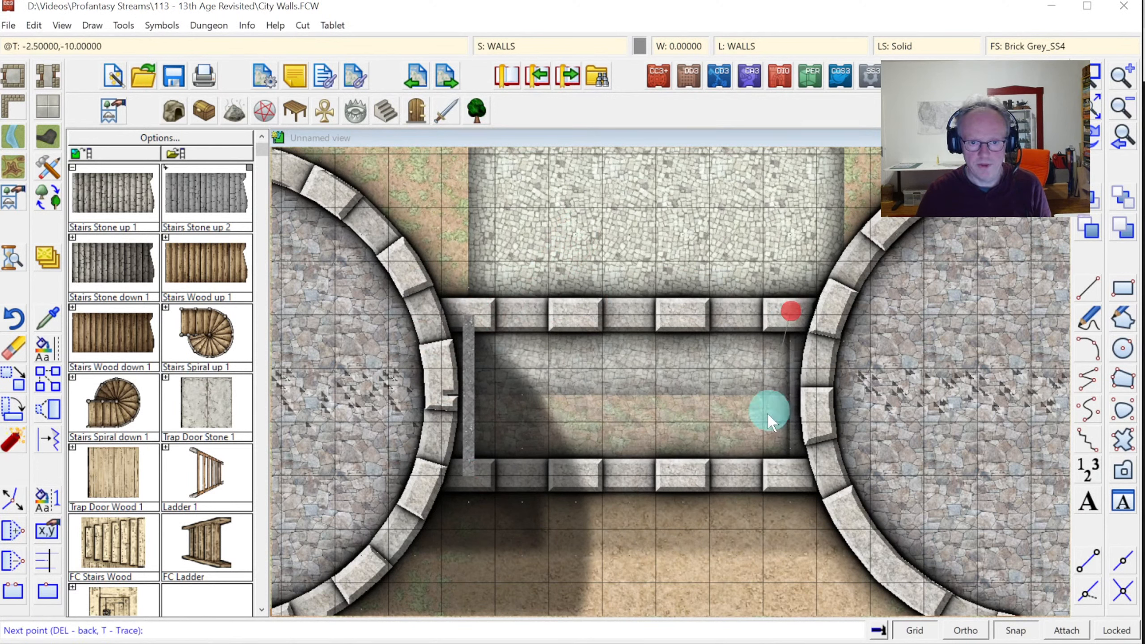
{"action": "left_click", "coordinate": [790, 481]}
{"action": "right_click", "coordinate": [791, 482]}
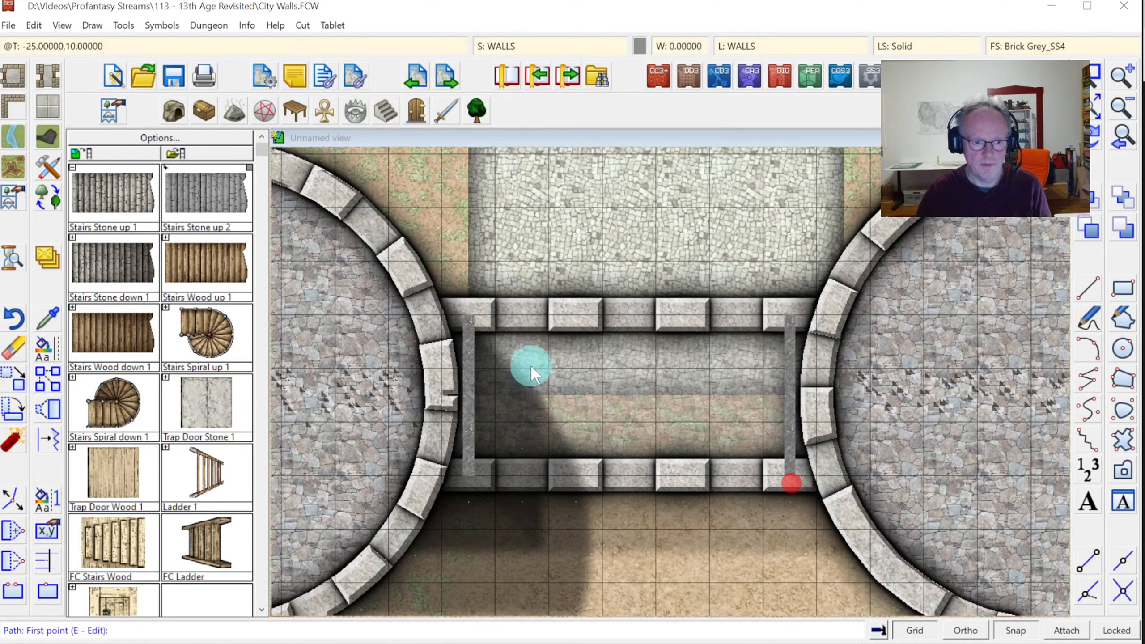
Add a short wall stub from the middle of each wall into the passage
{"action": "left_click", "coordinate": [468, 386]}
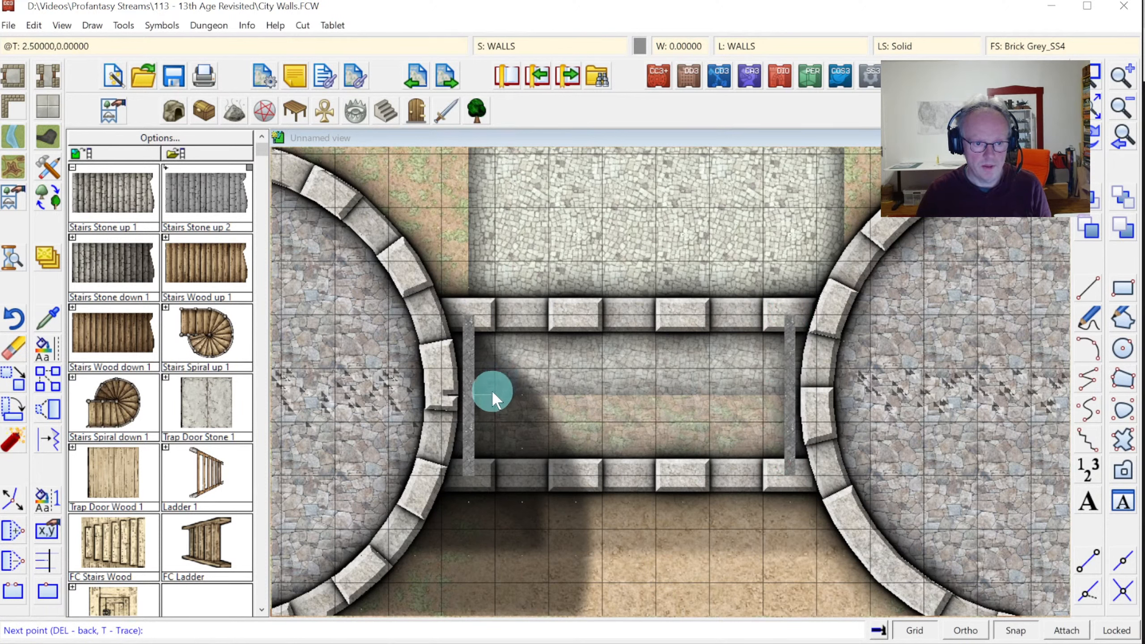
{"action": "left_click", "coordinate": [495, 391]}
{"action": "right_click", "coordinate": [496, 391]}
{"action": "left_click", "coordinate": [790, 392]}
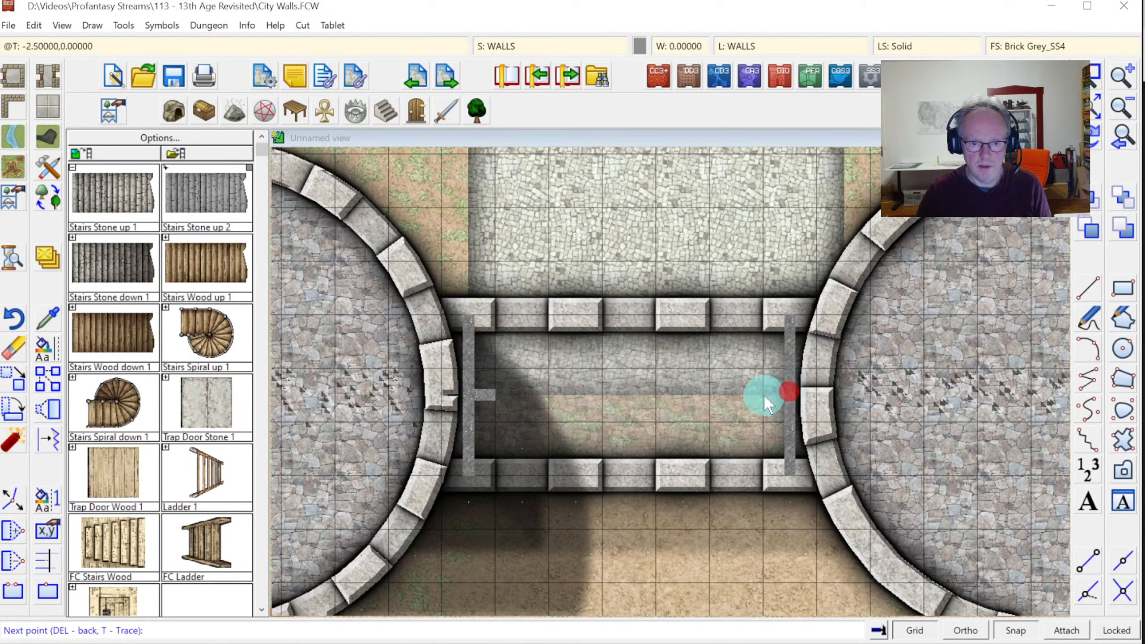
{"action": "left_click", "coordinate": [761, 394]}
{"action": "right_click", "coordinate": [762, 395]}
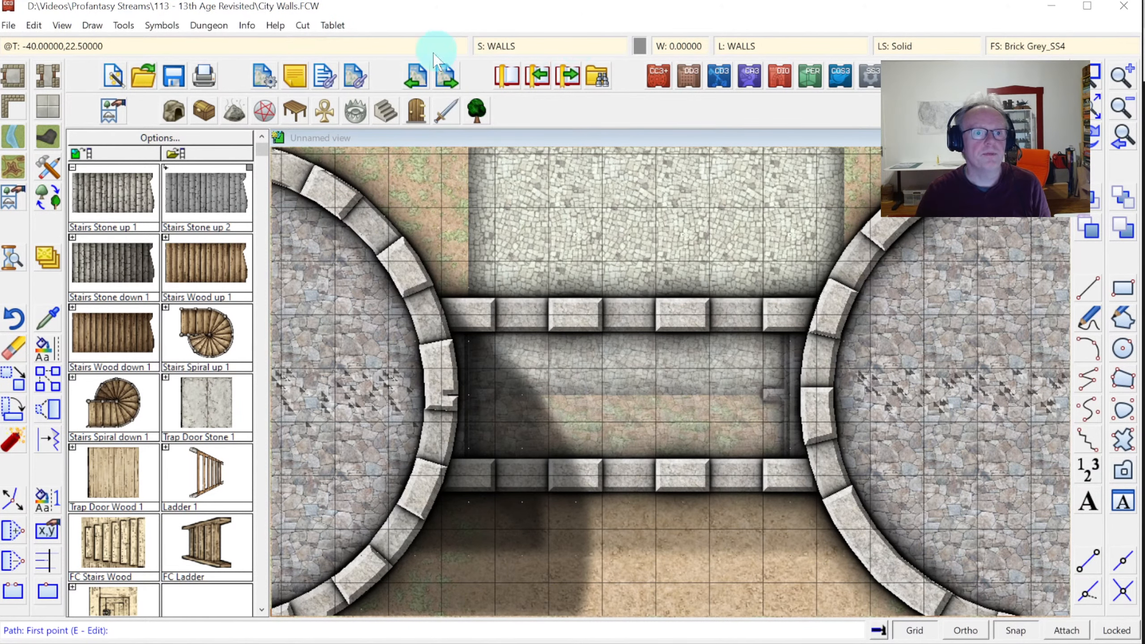
Place Door Double Wood 1, enlarged by about a third, across the gate passage
{"action": "left_click", "coordinate": [415, 113]}
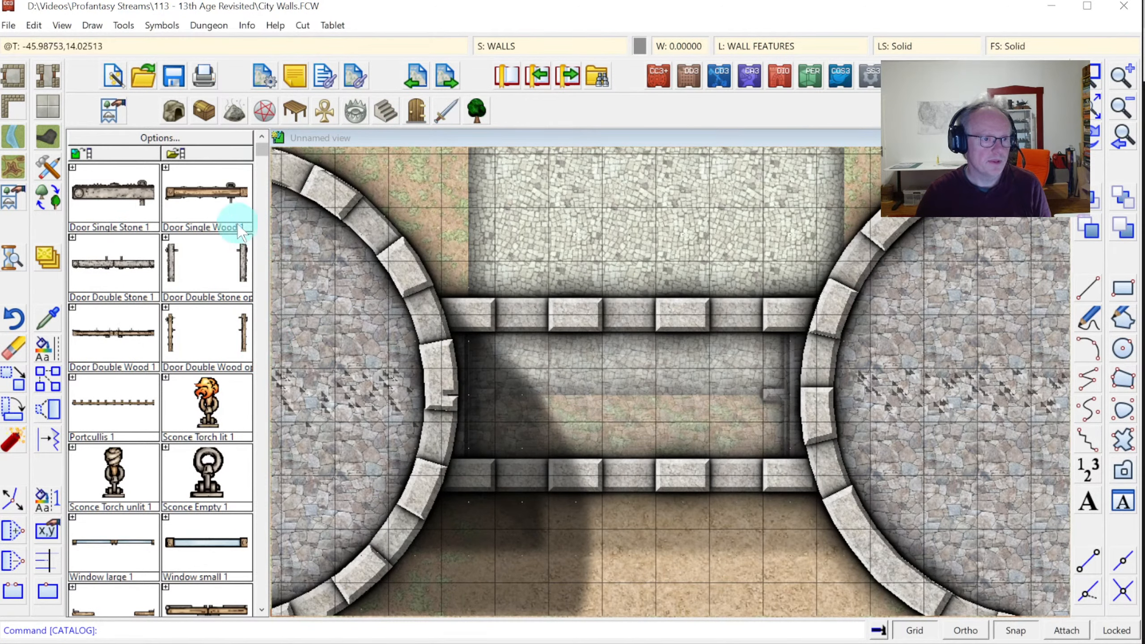
{"action": "left_click", "coordinate": [110, 344]}
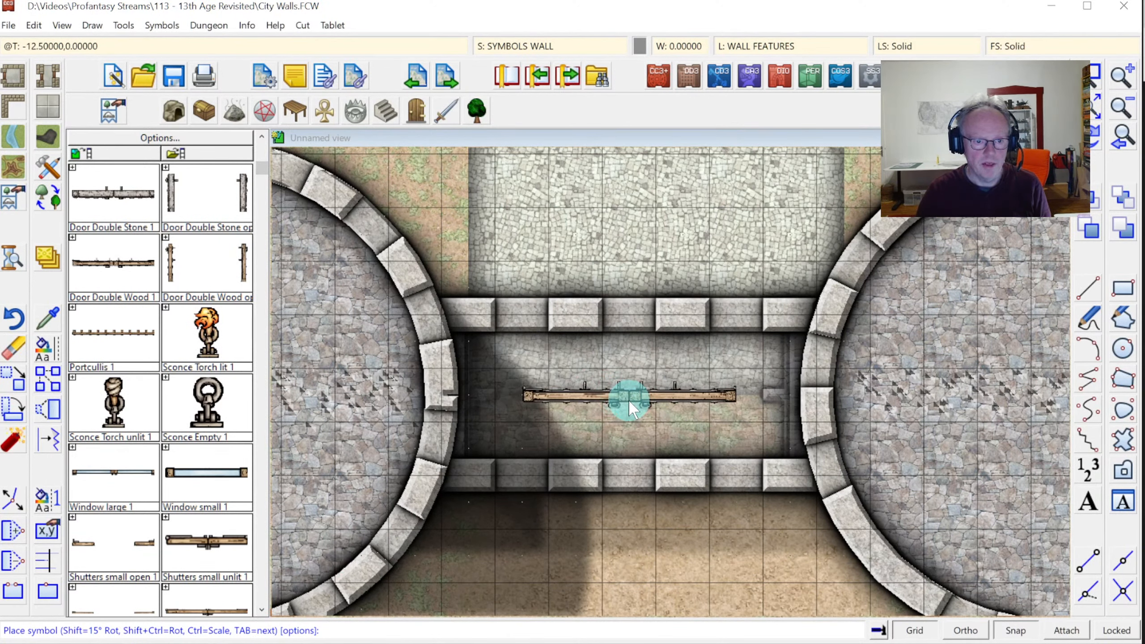
{"action": "key", "text": "ctrl"}
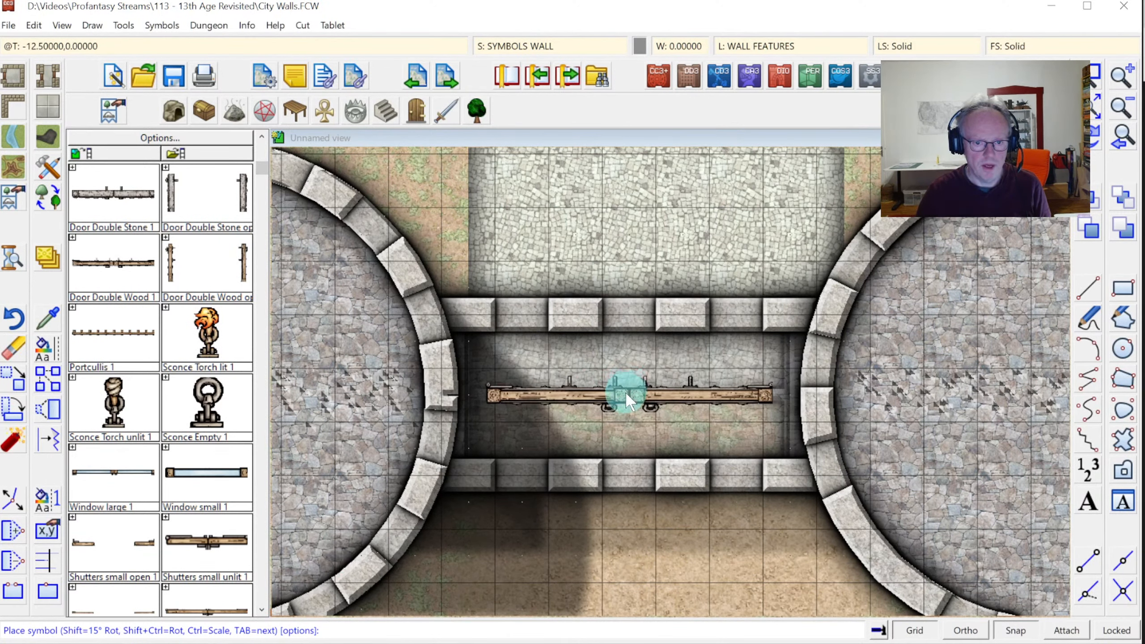
{"action": "left_click", "coordinate": [545, 51]}
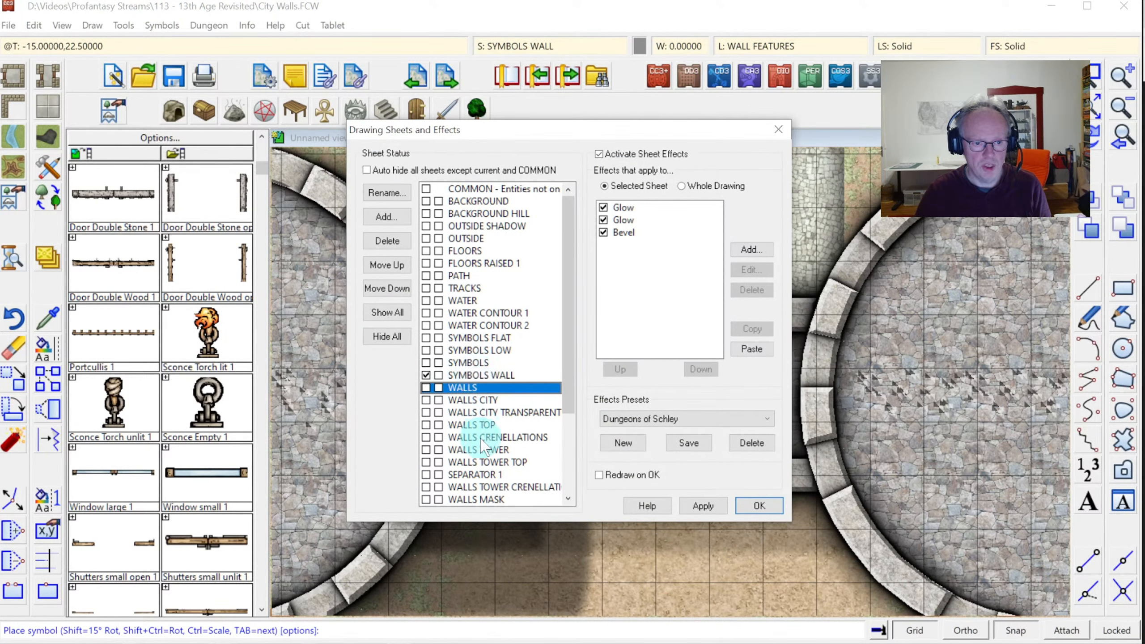
{"action": "left_click", "coordinate": [740, 512]}
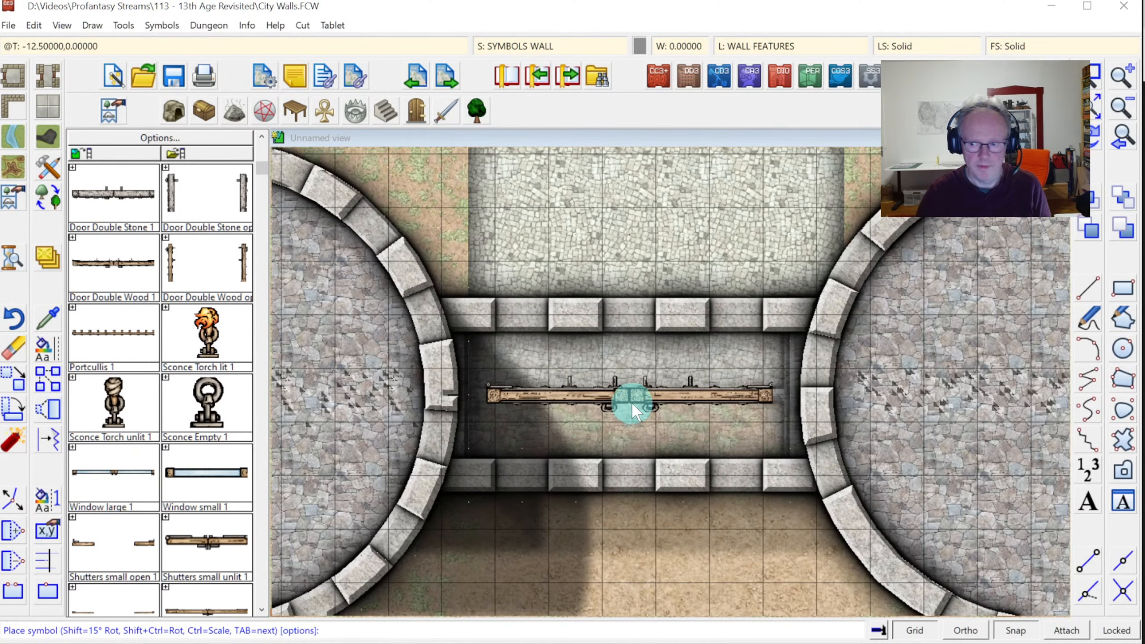
{"action": "left_click", "coordinate": [632, 401]}
{"action": "right_click", "coordinate": [670, 342]}
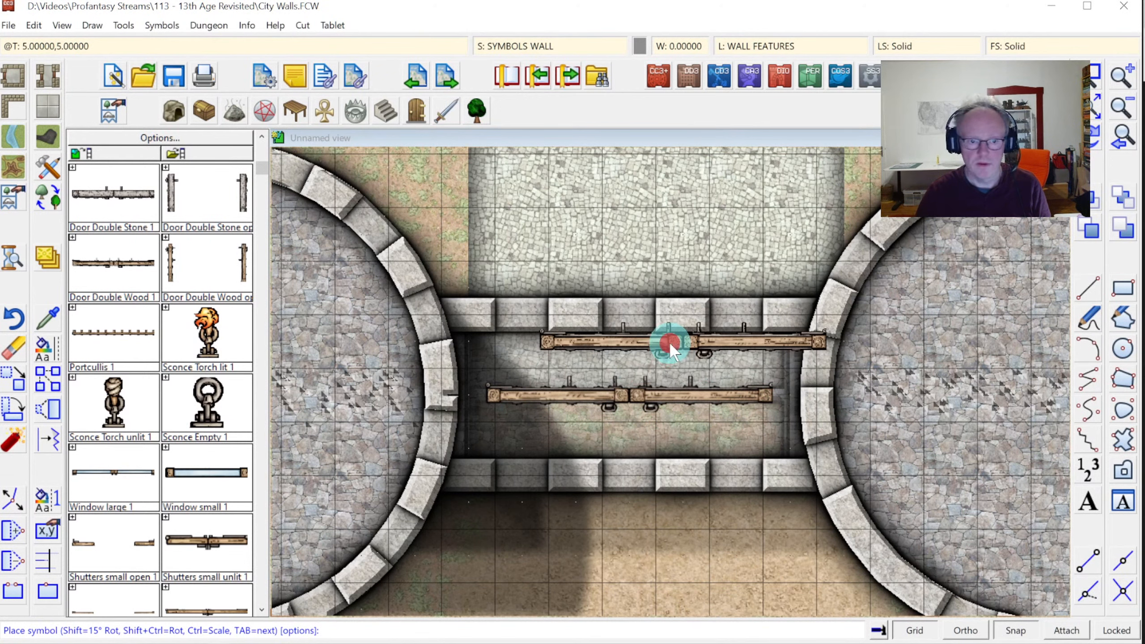
{"action": "left_click", "coordinate": [637, 279]}
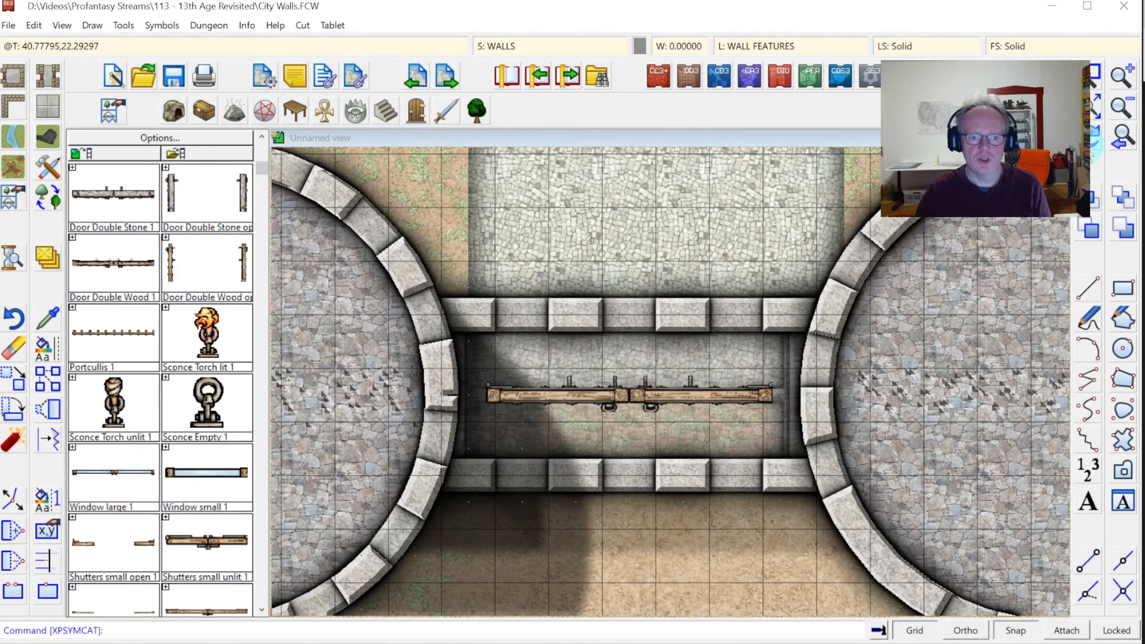
{"action": "left_click", "coordinate": [1093, 105]}
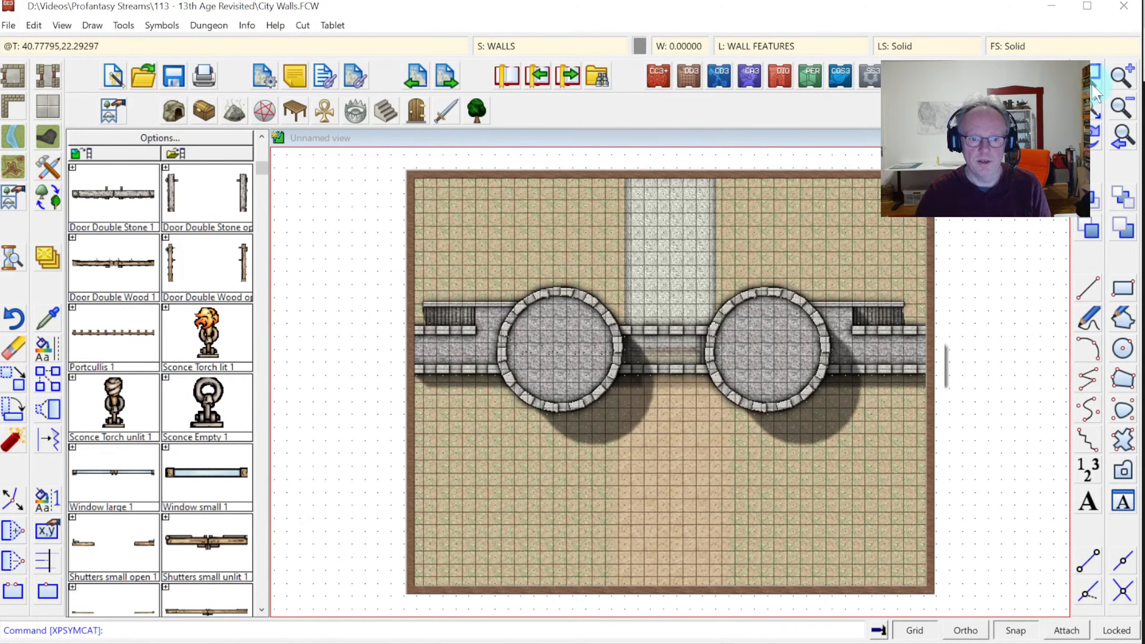
Zoom onto the gate and choose the 'Floor, Cobbles Light' floor style
{"action": "left_click", "coordinate": [1092, 94]}
{"action": "left_click", "coordinate": [567, 299]}
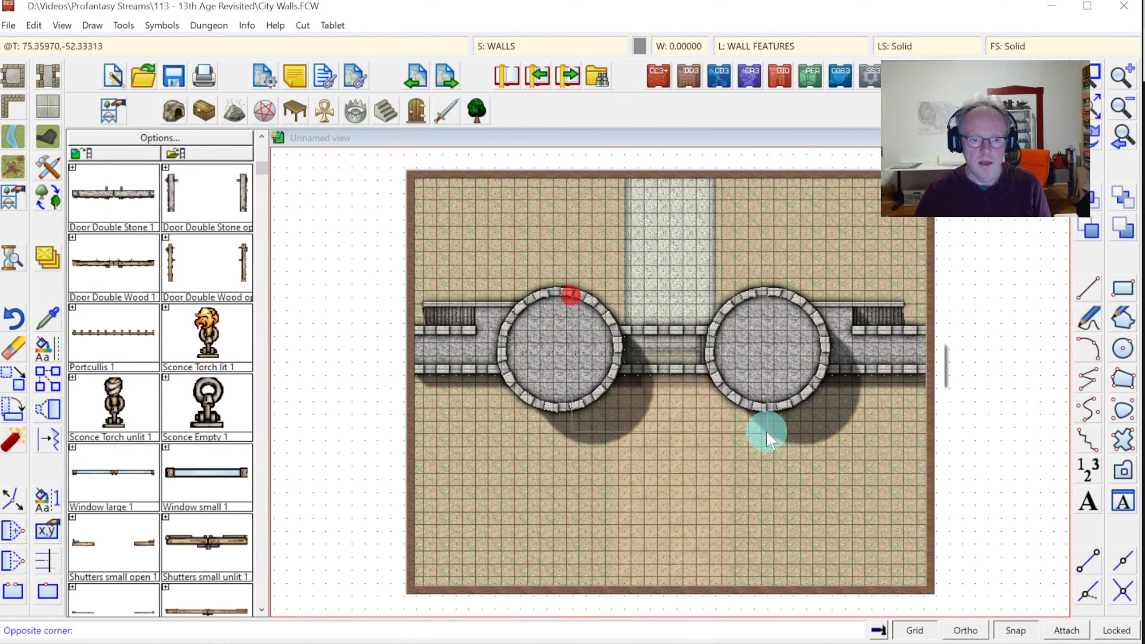
{"action": "left_click", "coordinate": [778, 441]}
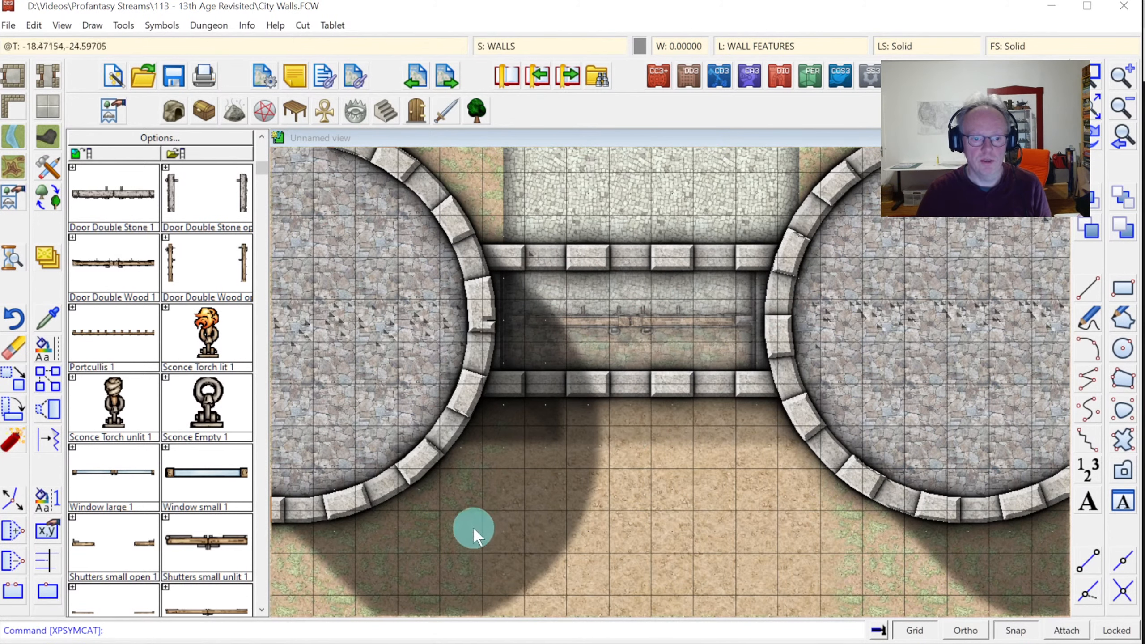
{"action": "left_click", "coordinate": [48, 107]}
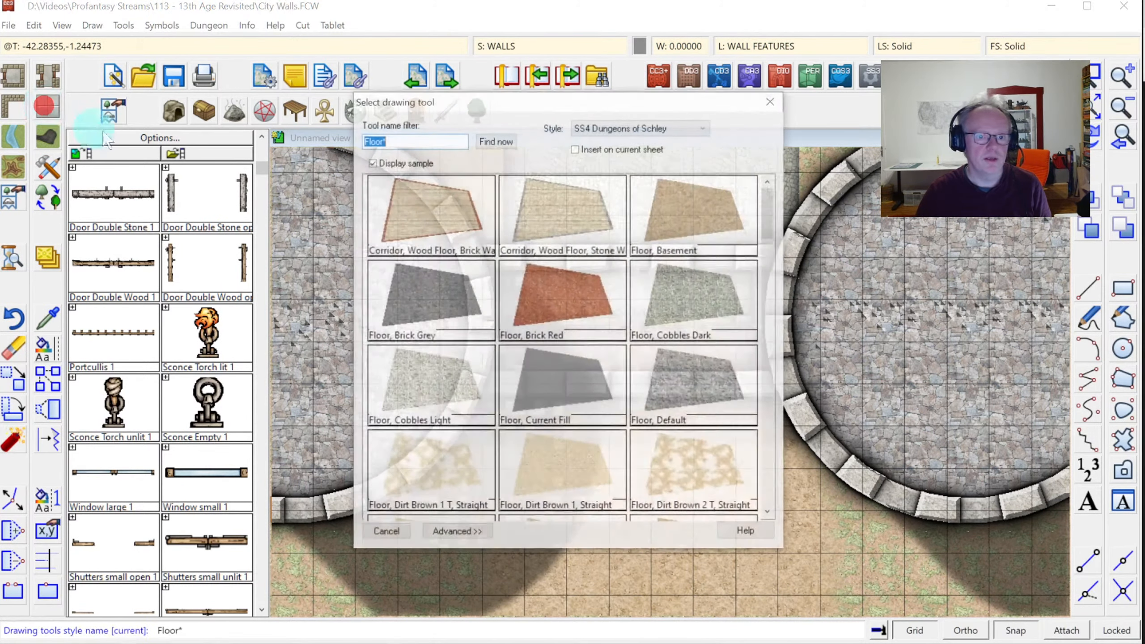
{"action": "left_click", "coordinate": [608, 279]}
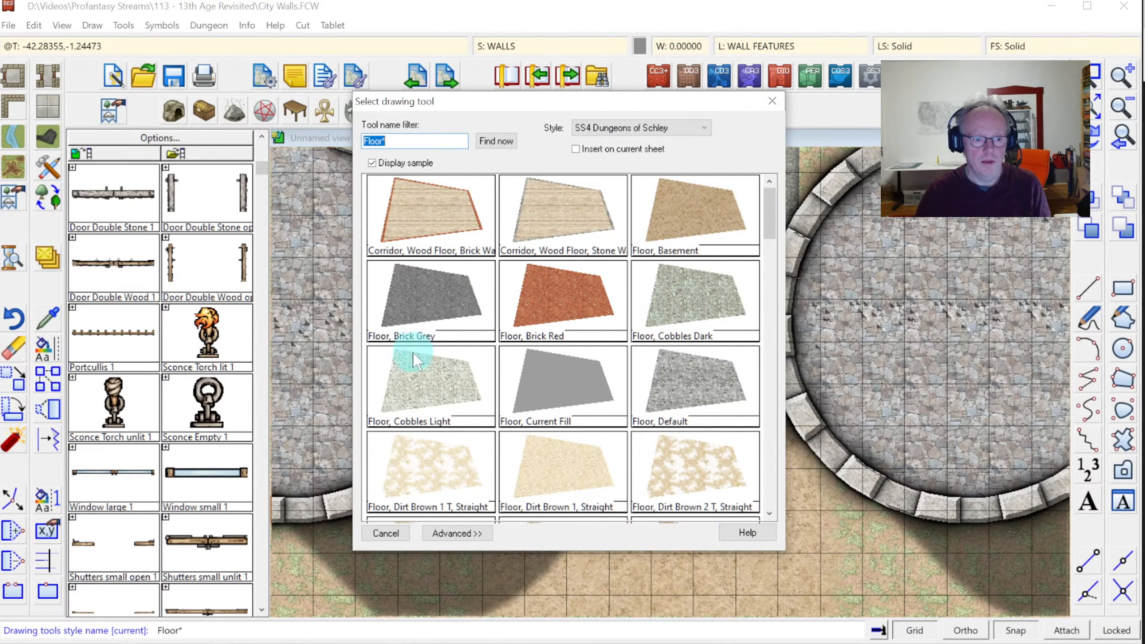
{"action": "double_click", "coordinate": [421, 370]}
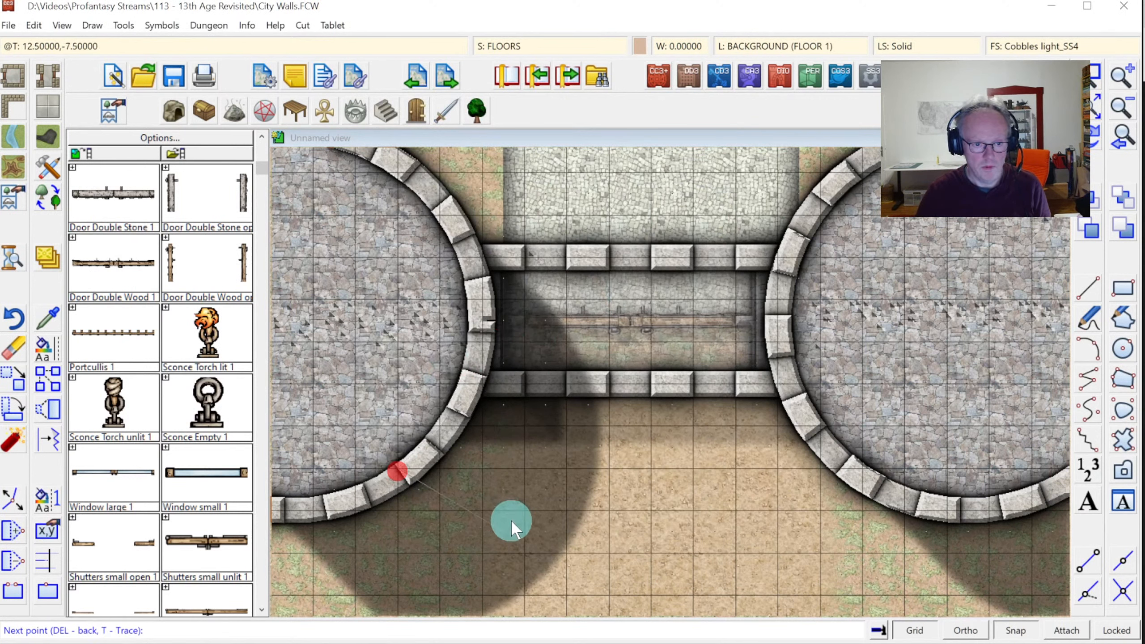
Outline the cobblestone floor polygon from beside the left tower to the right tower
{"action": "left_click", "coordinate": [483, 553]}
{"action": "left_click", "coordinate": [774, 551]}
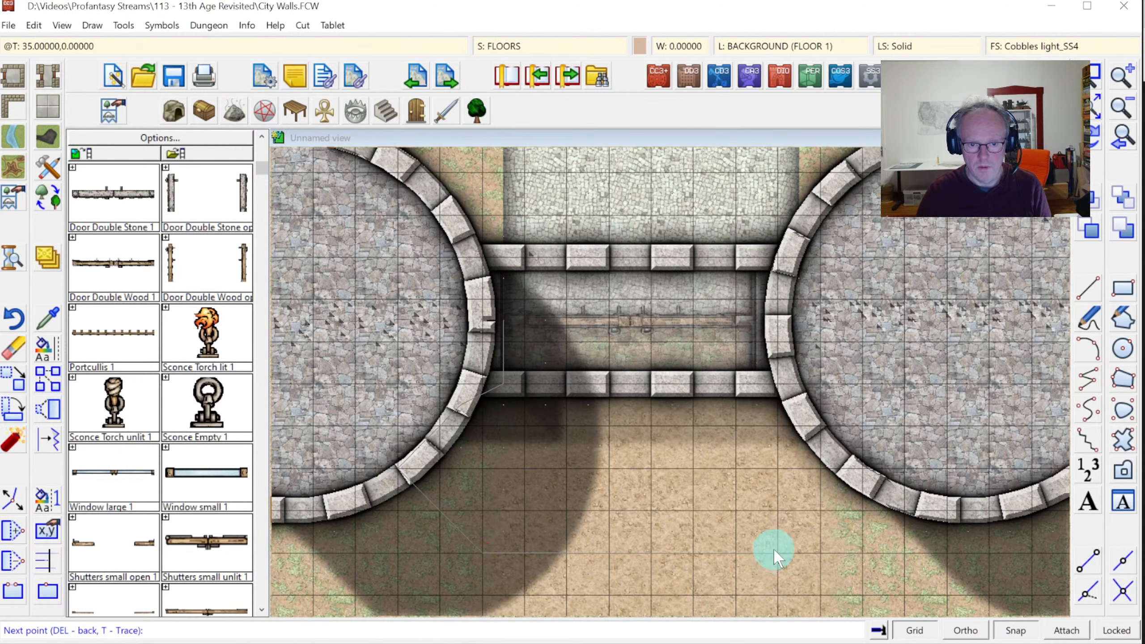
{"action": "left_click", "coordinate": [793, 385]}
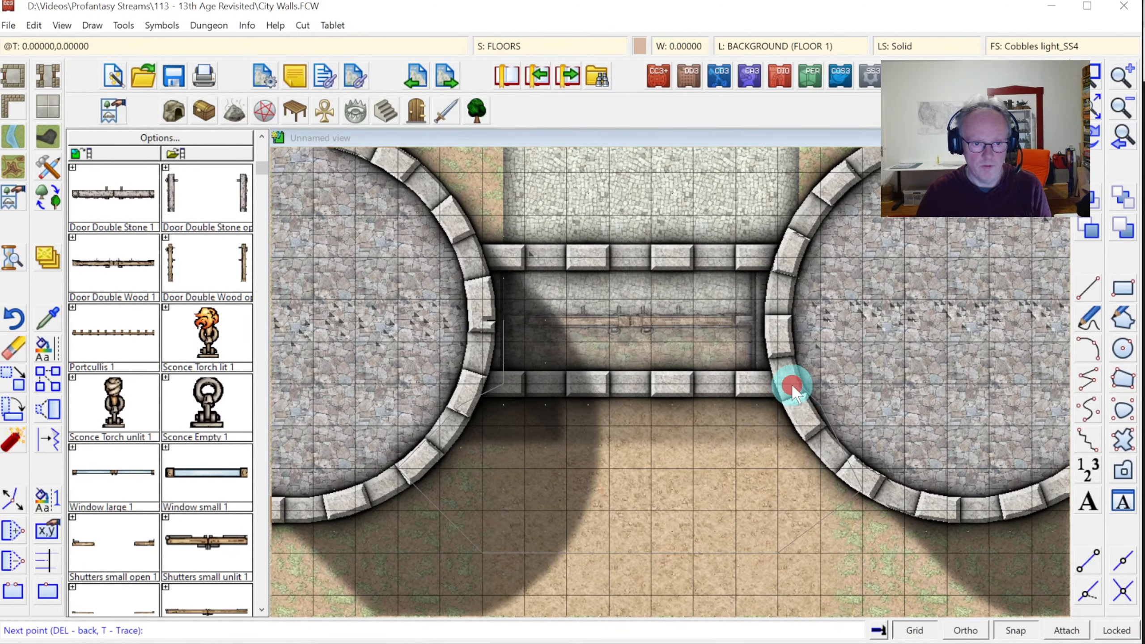
{"action": "right_click", "coordinate": [858, 373]}
{"action": "left_click", "coordinate": [13, 313]}
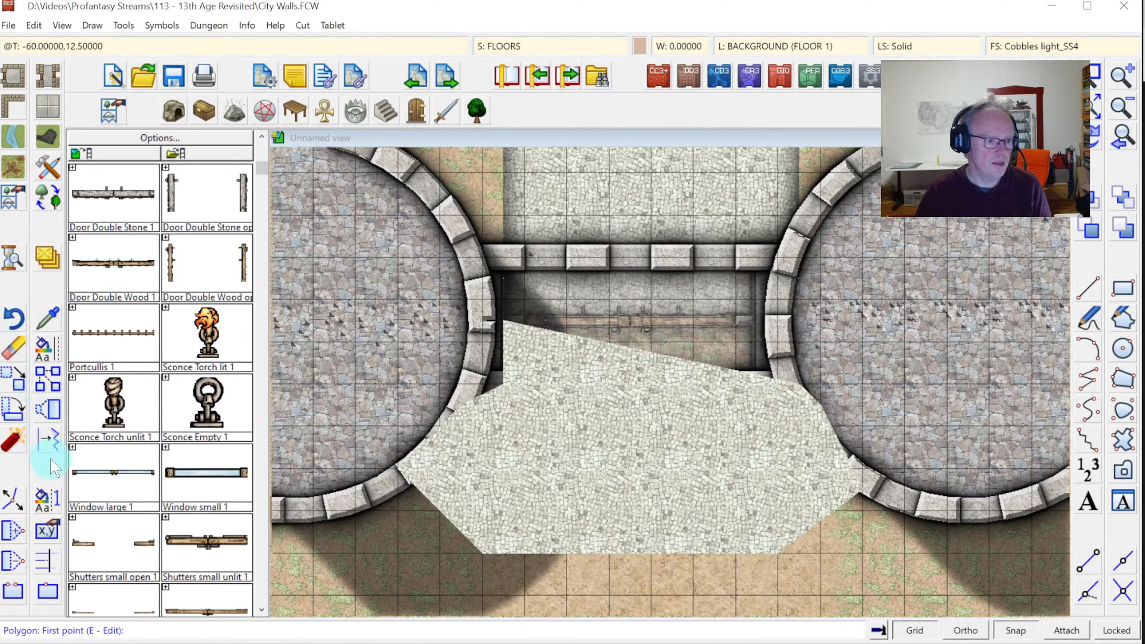
{"action": "left_click", "coordinate": [22, 533]}
Thaw all layers and add a node on the floor's top edge, placed flush against the wall
{"action": "left_click", "coordinate": [704, 363]}
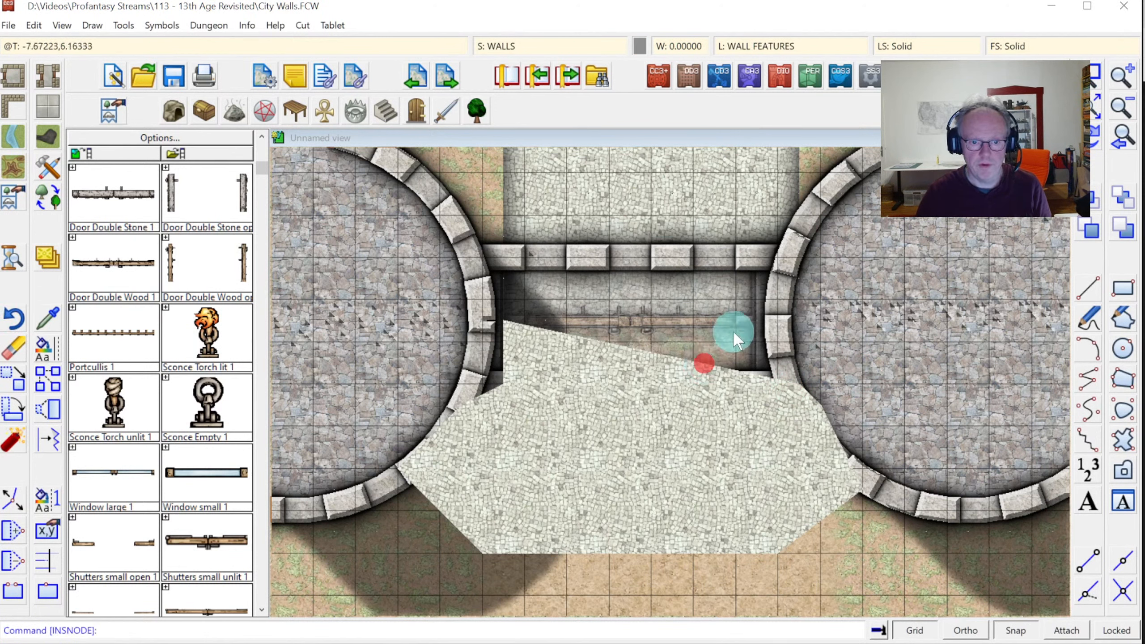
{"action": "left_click", "coordinate": [672, 358]}
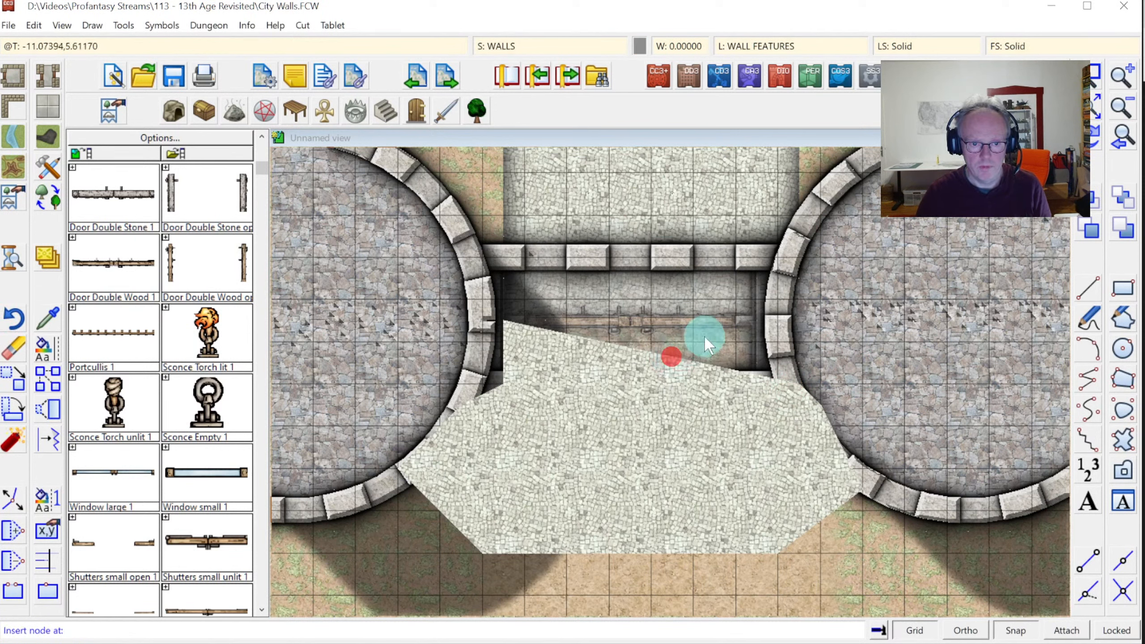
{"action": "left_click", "coordinate": [778, 48]}
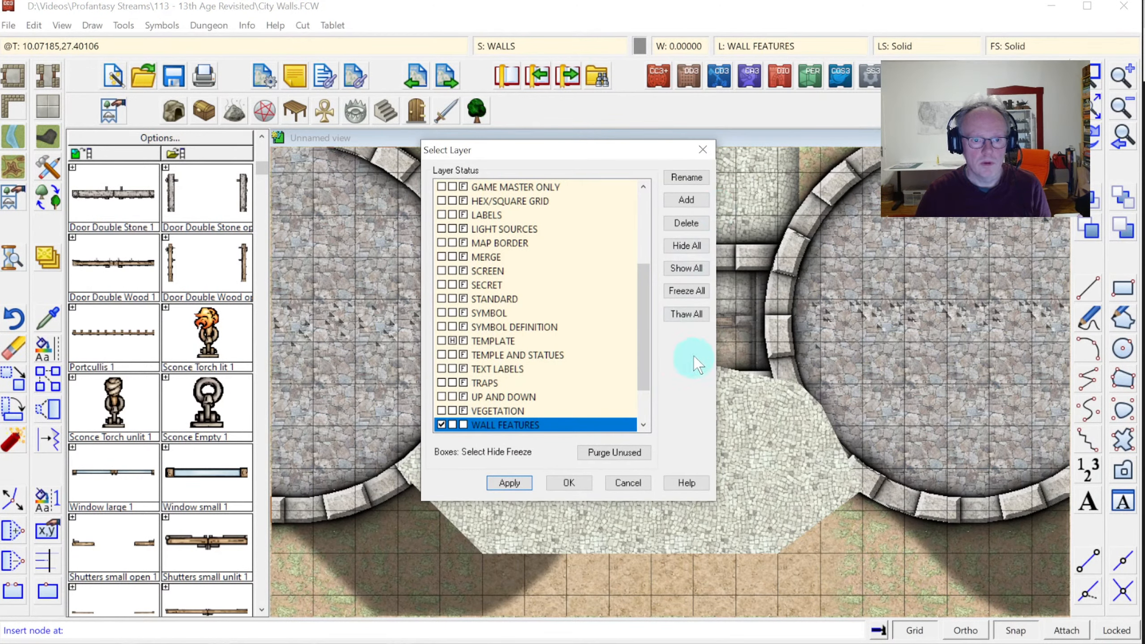
{"action": "left_click", "coordinate": [682, 314]}
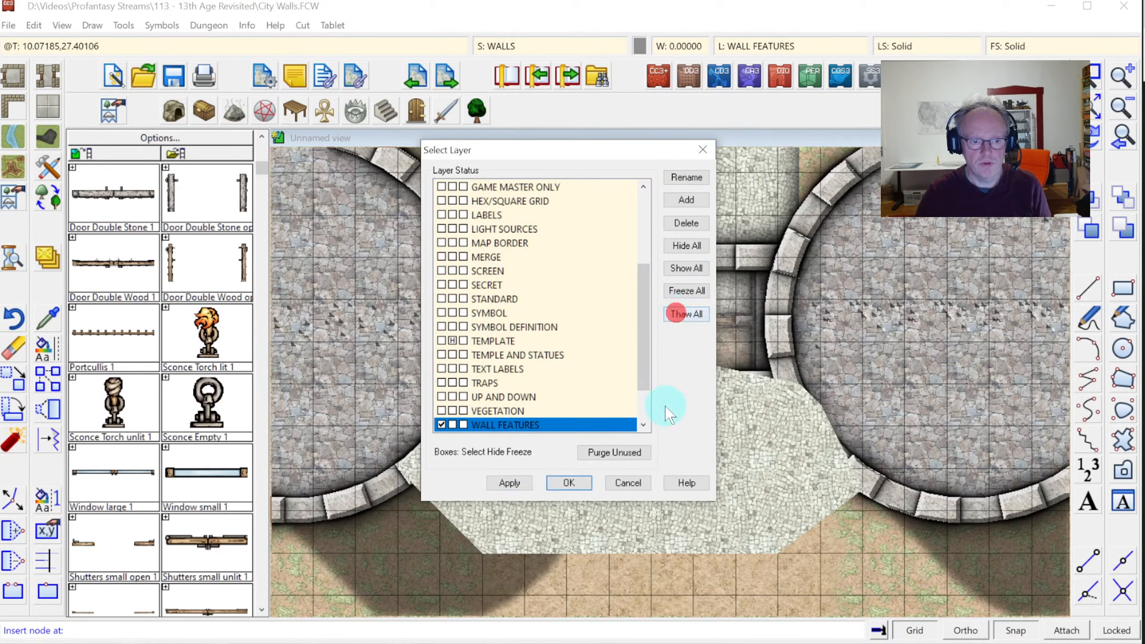
{"action": "left_click", "coordinate": [576, 485]}
{"action": "left_click", "coordinate": [676, 353]}
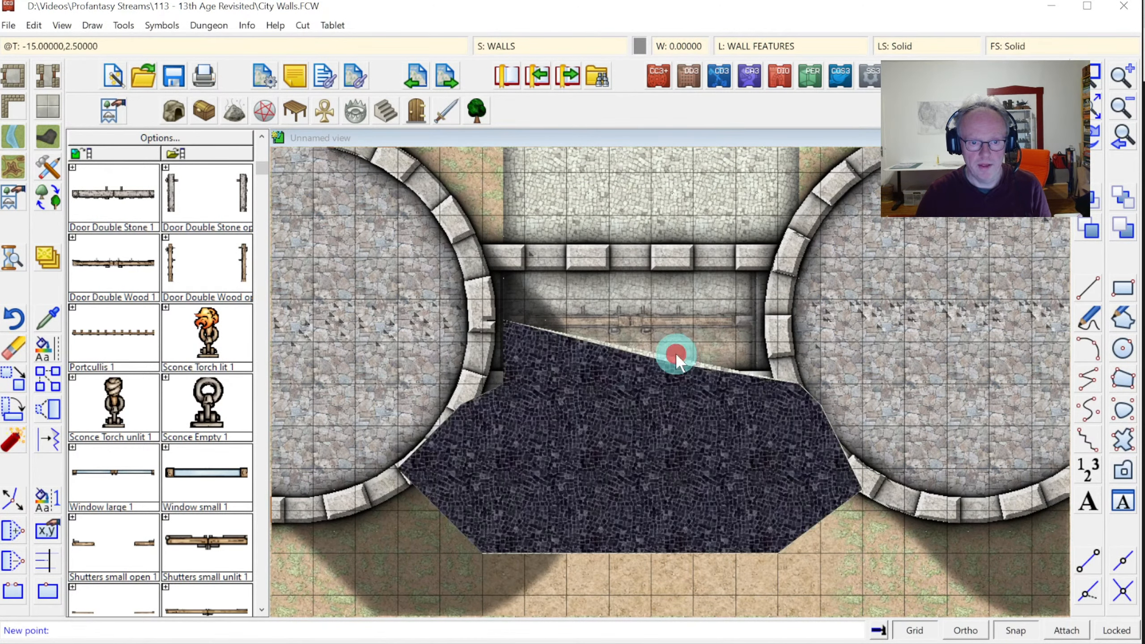
{"action": "left_click", "coordinate": [772, 329]}
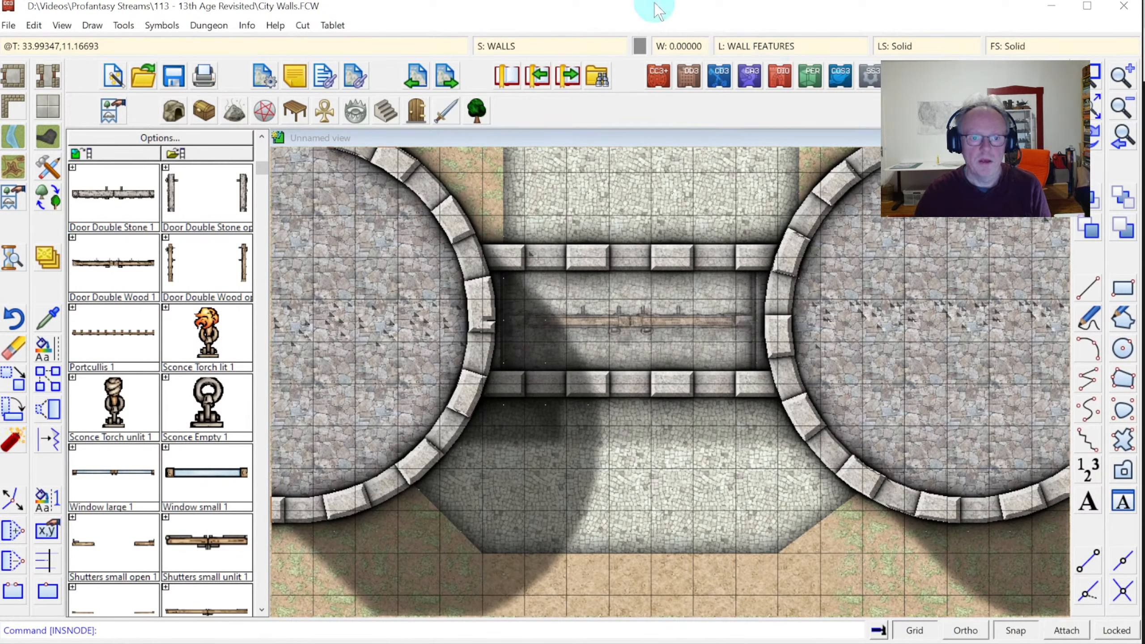
Add an Edge Fade, Inner effect with edge width 3 to the FLOORS sheet
{"action": "left_click", "coordinate": [524, 48]}
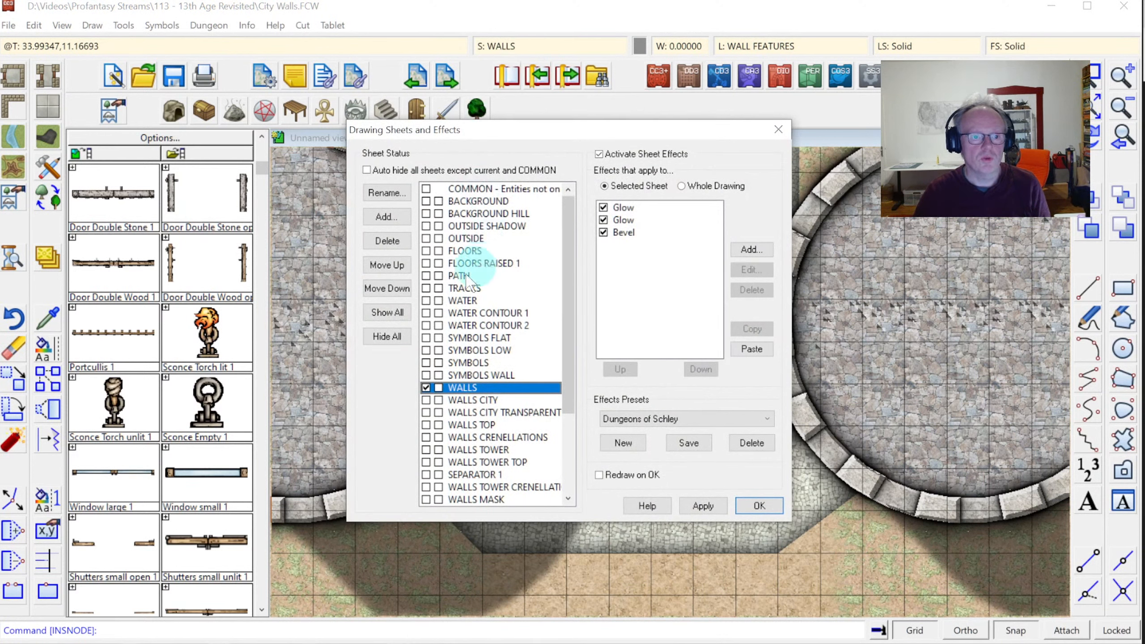
{"action": "left_click", "coordinate": [464, 251]}
{"action": "left_click", "coordinate": [603, 207]}
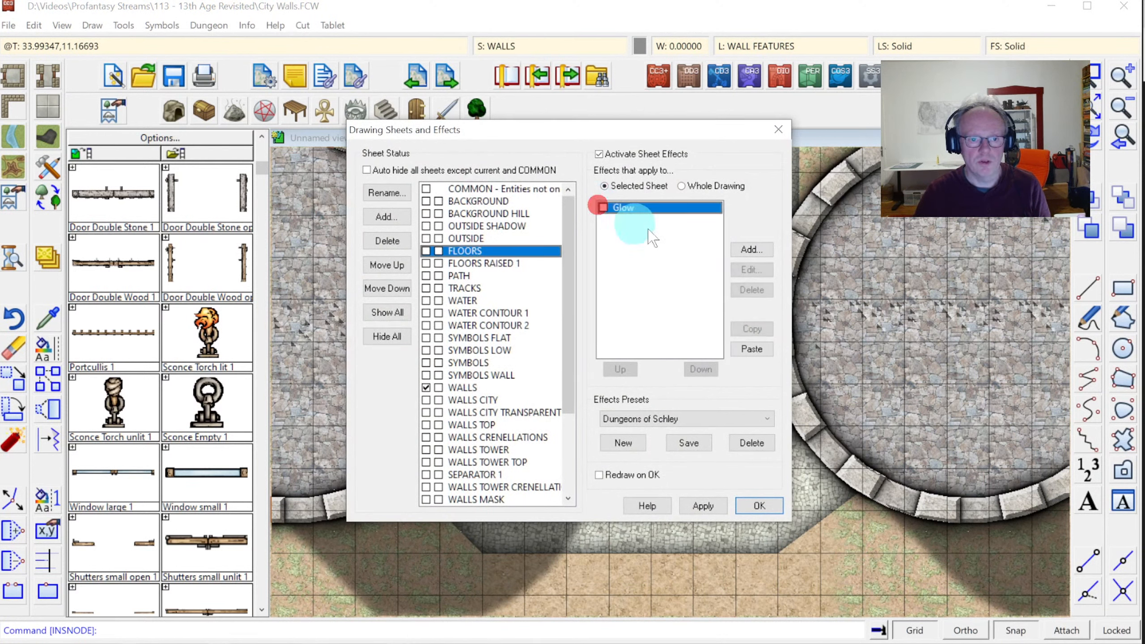
{"action": "left_click", "coordinate": [750, 251]}
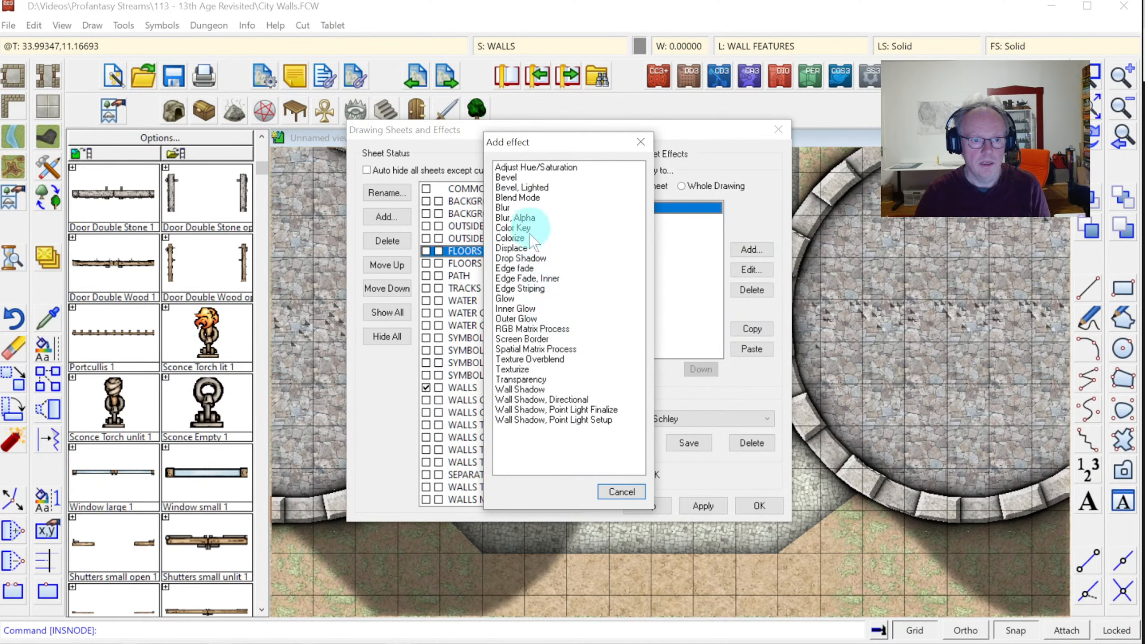
{"action": "double_click", "coordinate": [525, 278]}
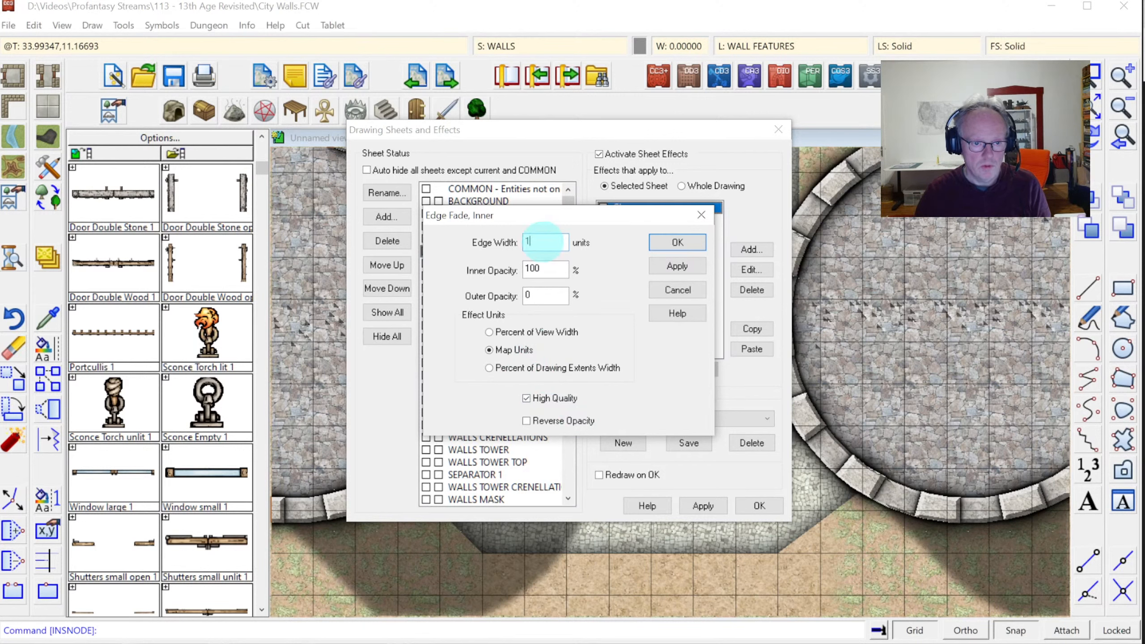
{"action": "left_click_drag", "start_coordinate": [544, 241], "coordinate": [442, 263]}
{"action": "type", "text": "3"}
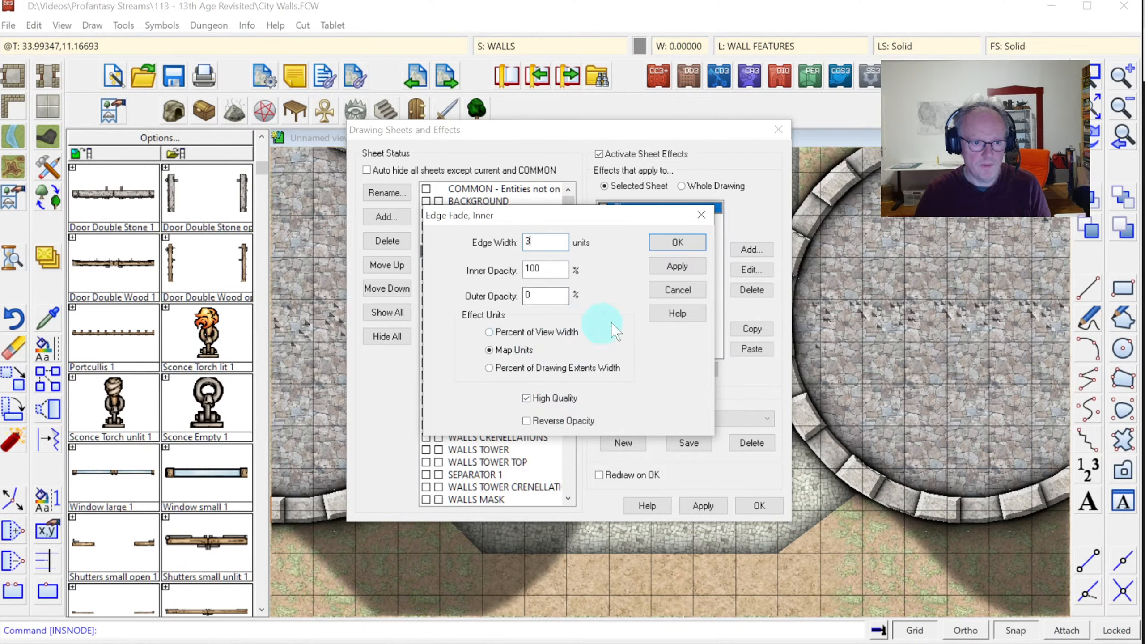
{"action": "left_click", "coordinate": [688, 245]}
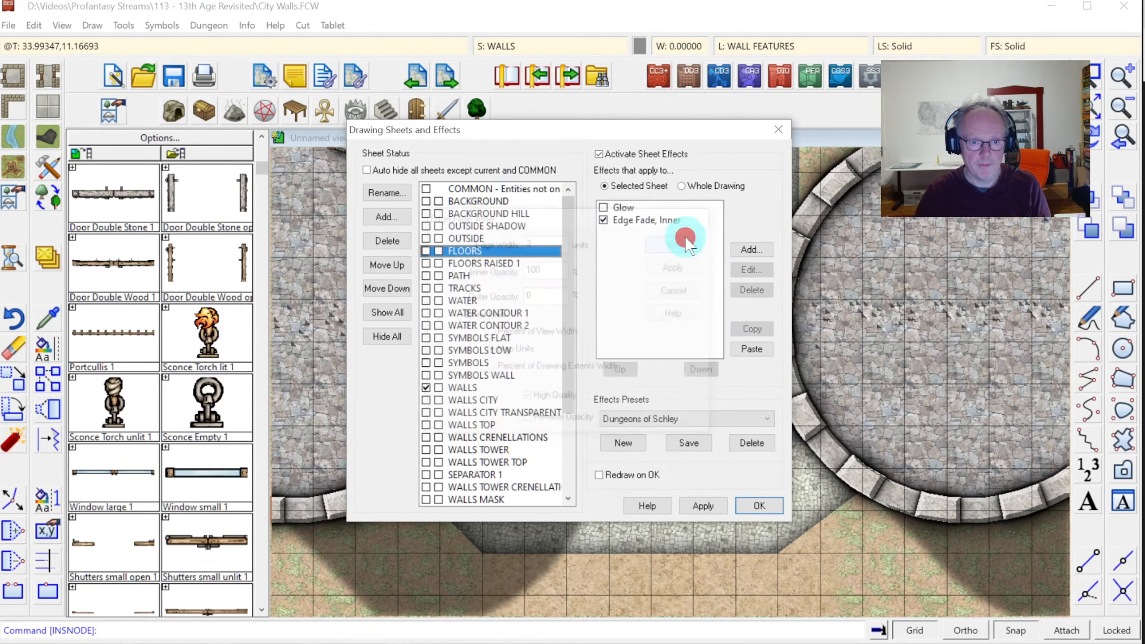
{"action": "left_click", "coordinate": [758, 506]}
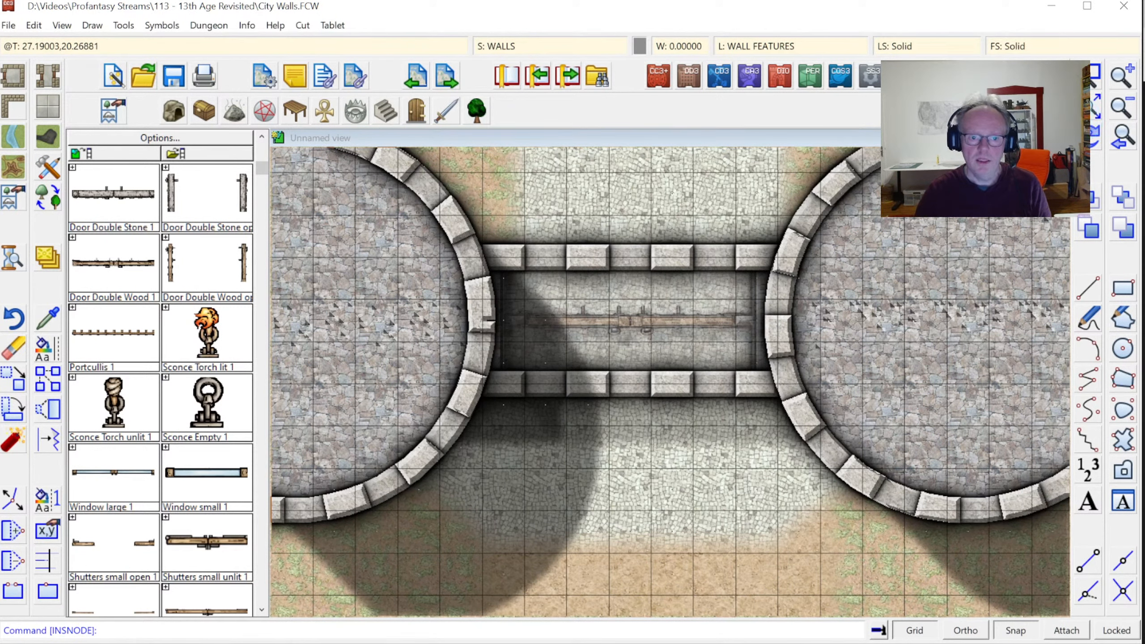
Zoom onto the two towers and load the SS4 Color Siege Weapons catalog
{"action": "left_click", "coordinate": [1089, 106]}
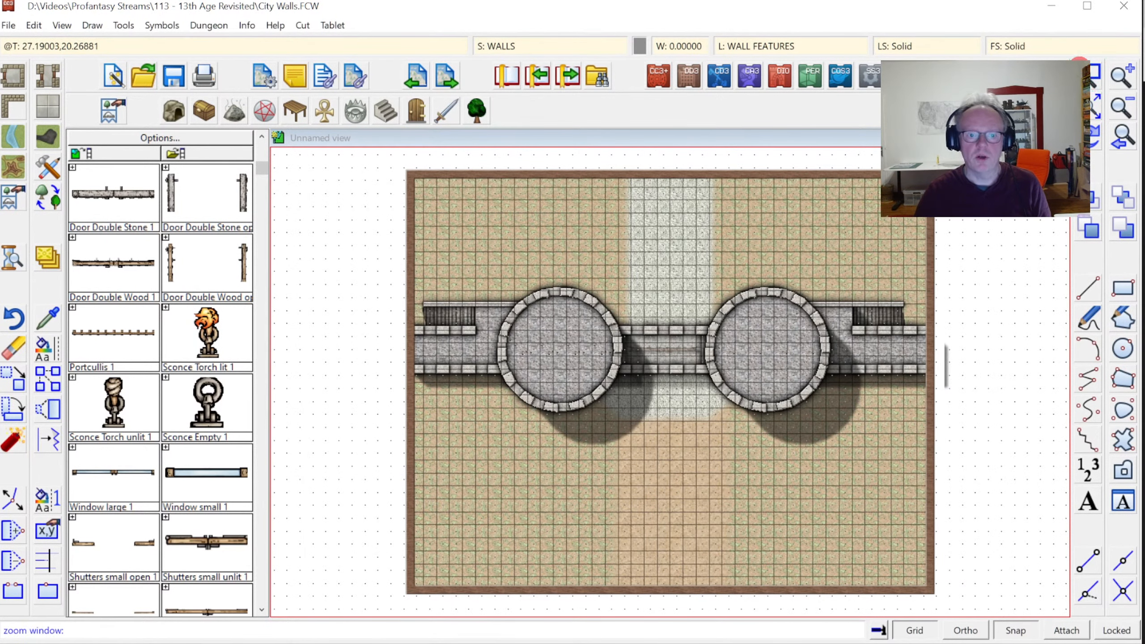
{"action": "left_click", "coordinate": [537, 286]}
{"action": "left_click", "coordinate": [810, 533]}
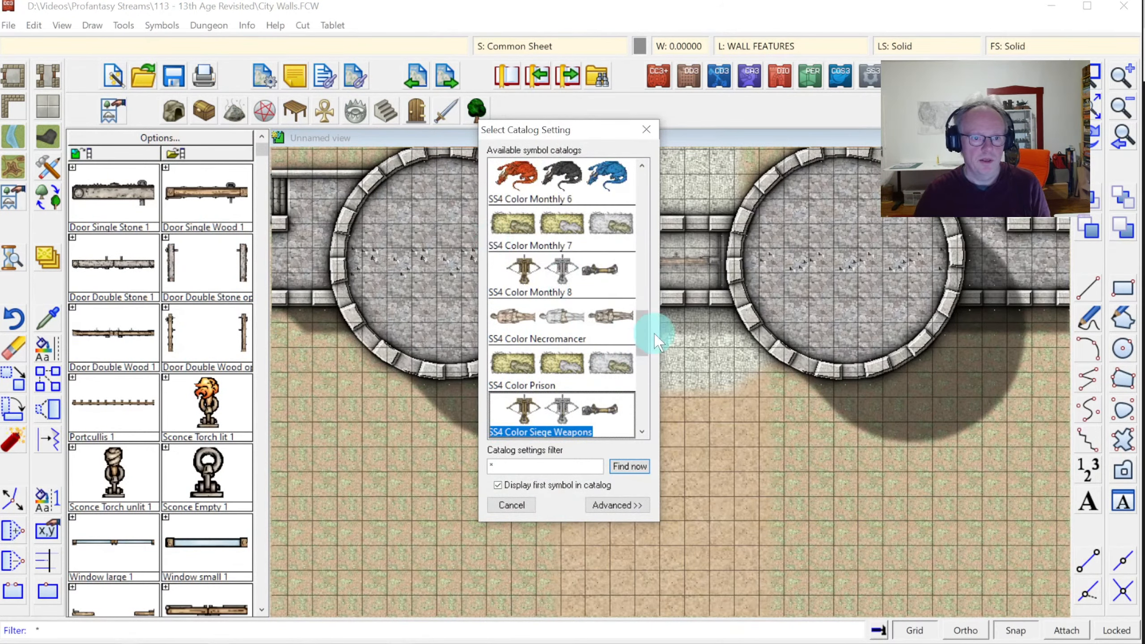
{"action": "double_click", "coordinate": [561, 413]}
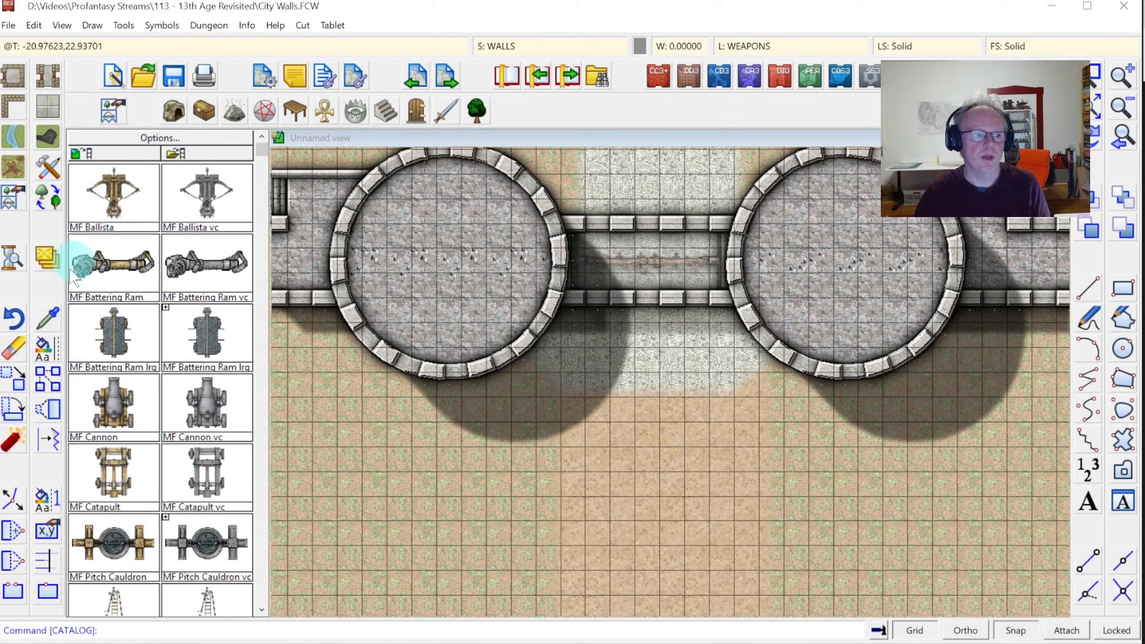
Place one battering ram at 1.5 scale in the gateway just below the wall
{"action": "left_click", "coordinate": [106, 334]}
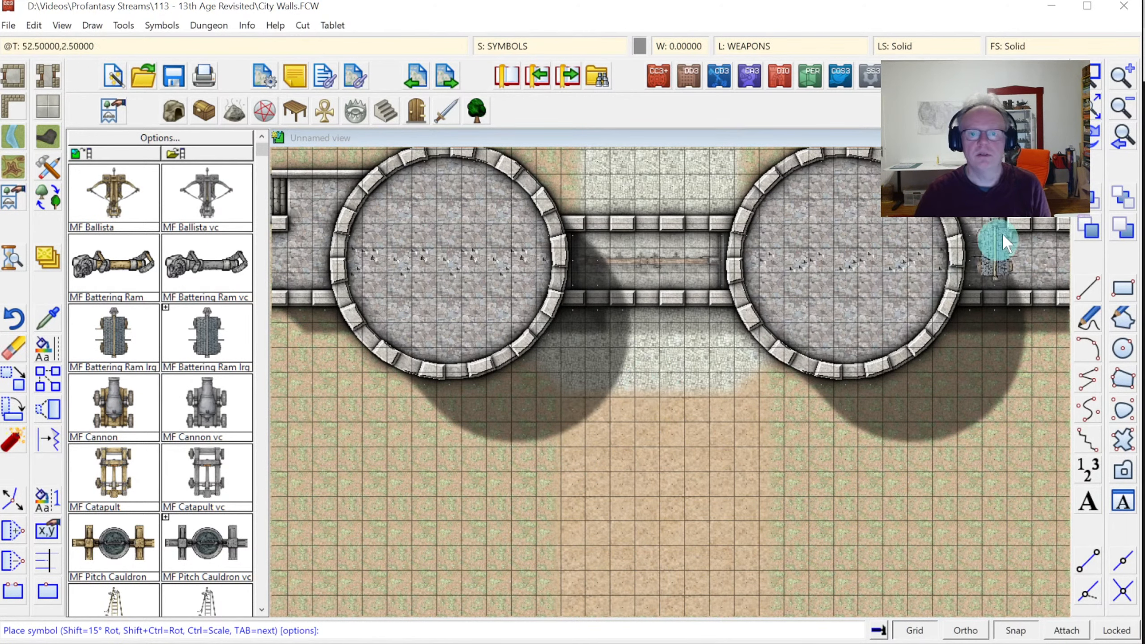
{"action": "left_click", "coordinate": [1083, 75]}
{"action": "left_click", "coordinate": [565, 272]}
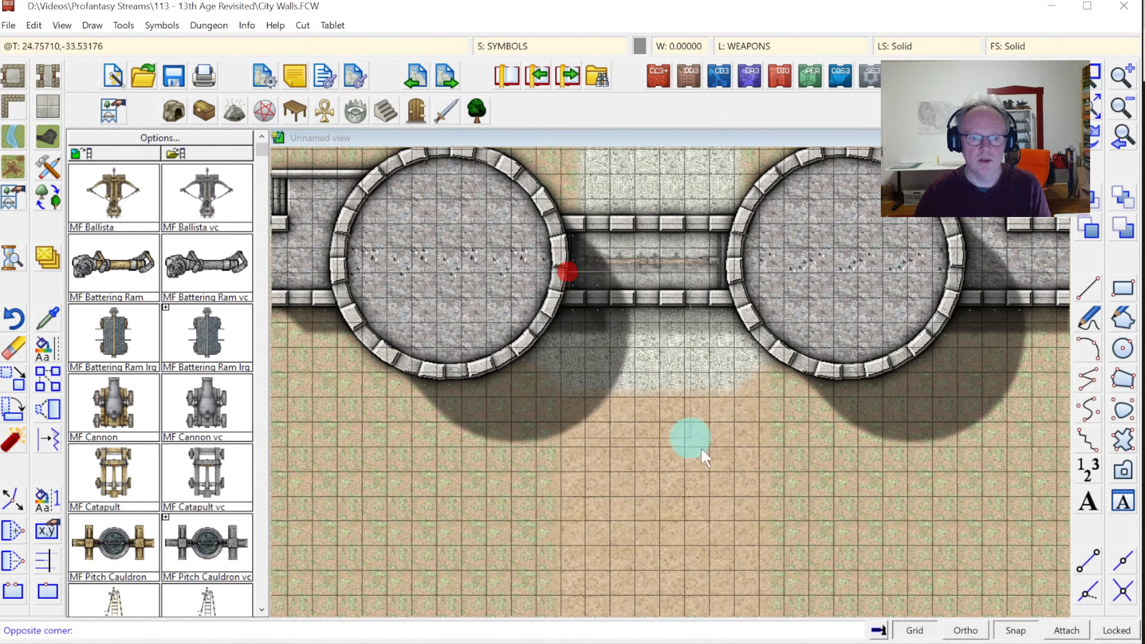
{"action": "left_click", "coordinate": [749, 496]}
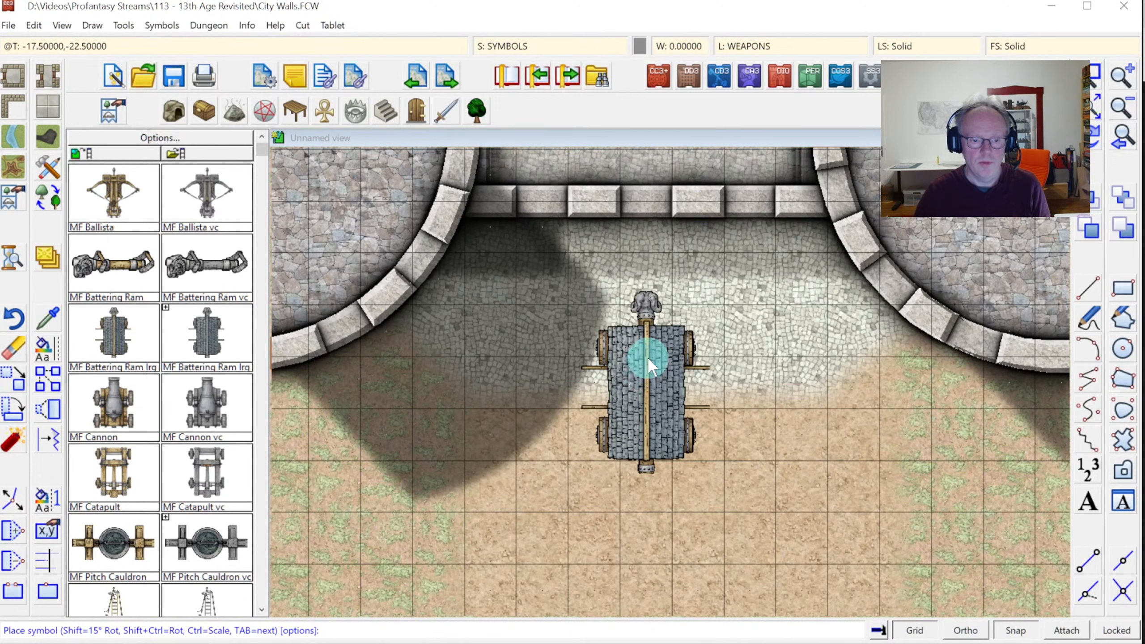
{"action": "right_click", "coordinate": [638, 367]}
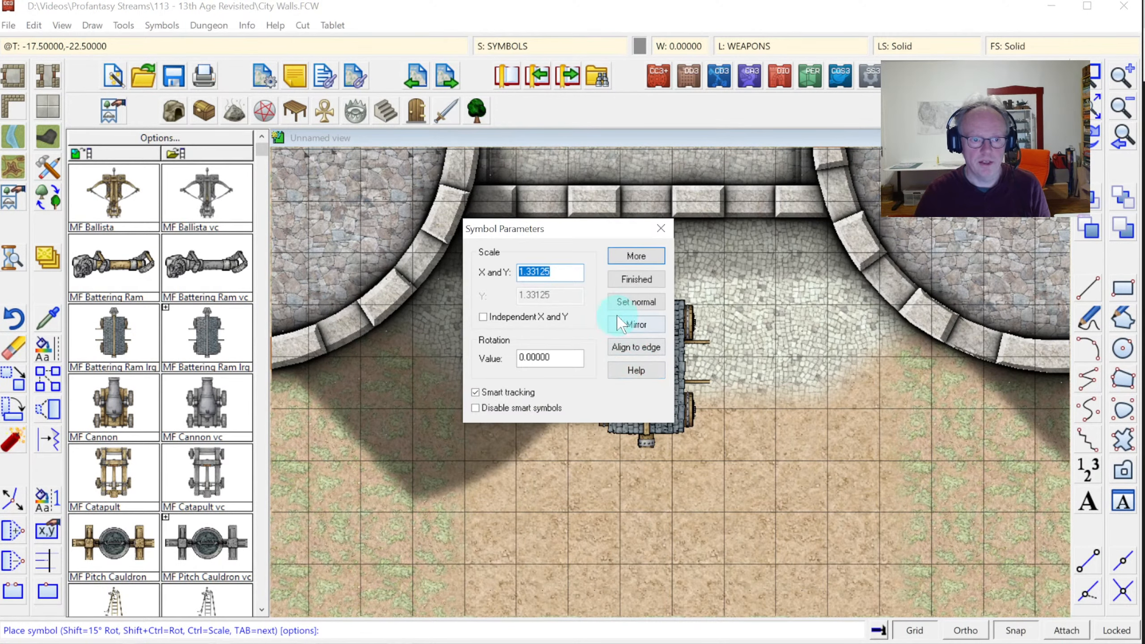
{"action": "type", "text": "1"}
{"action": "type", "text": ".6"}
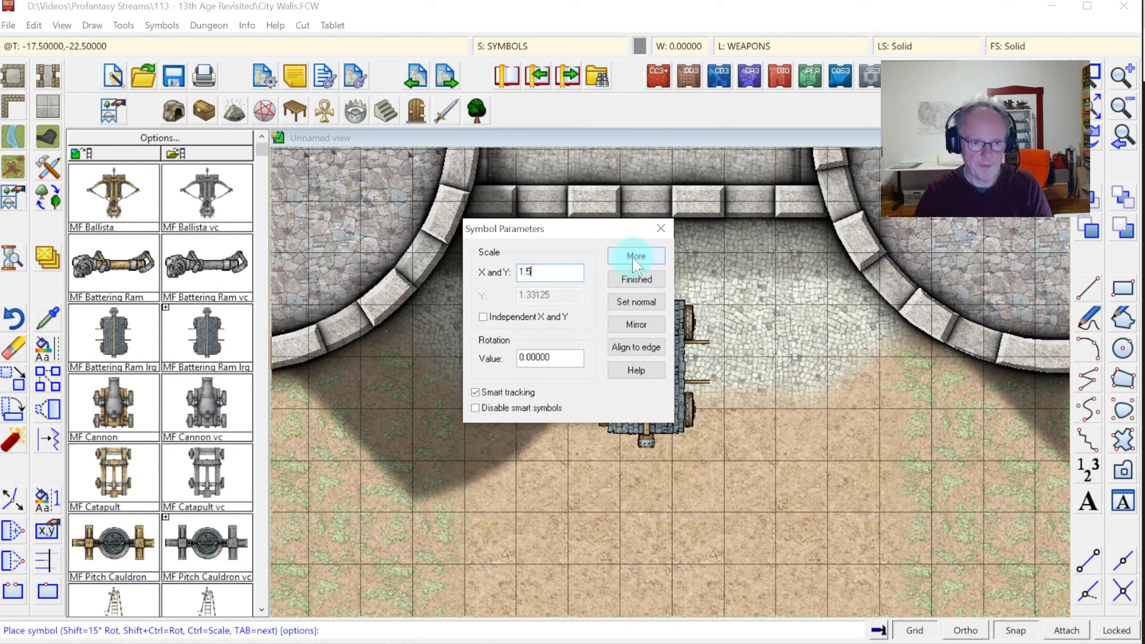
{"action": "left_click", "coordinate": [636, 279]}
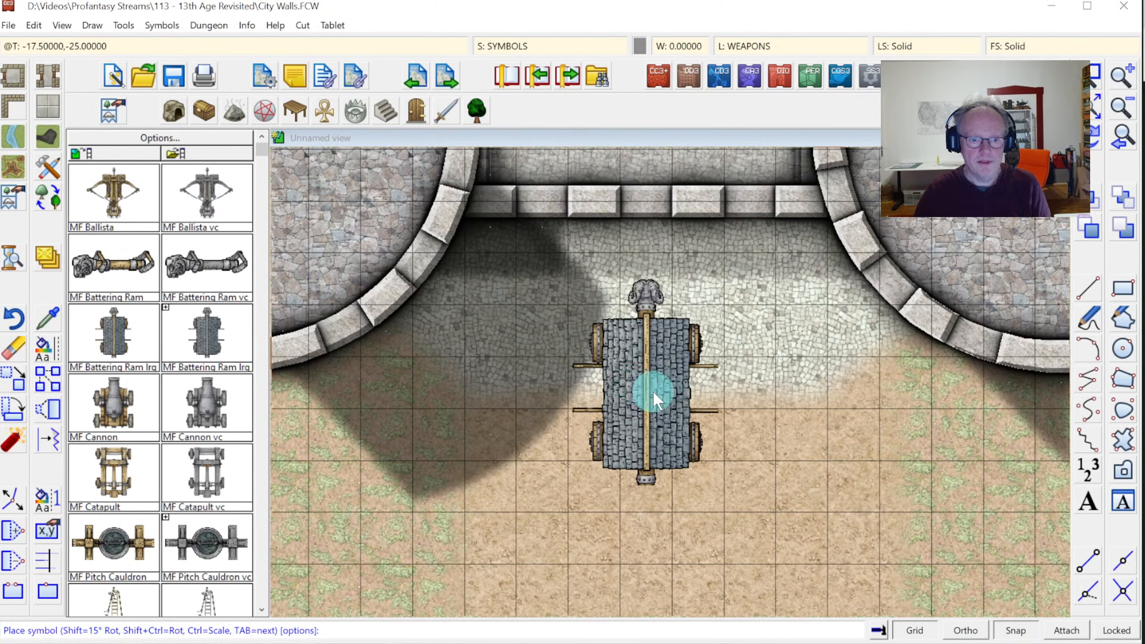
{"action": "left_click", "coordinate": [653, 390]}
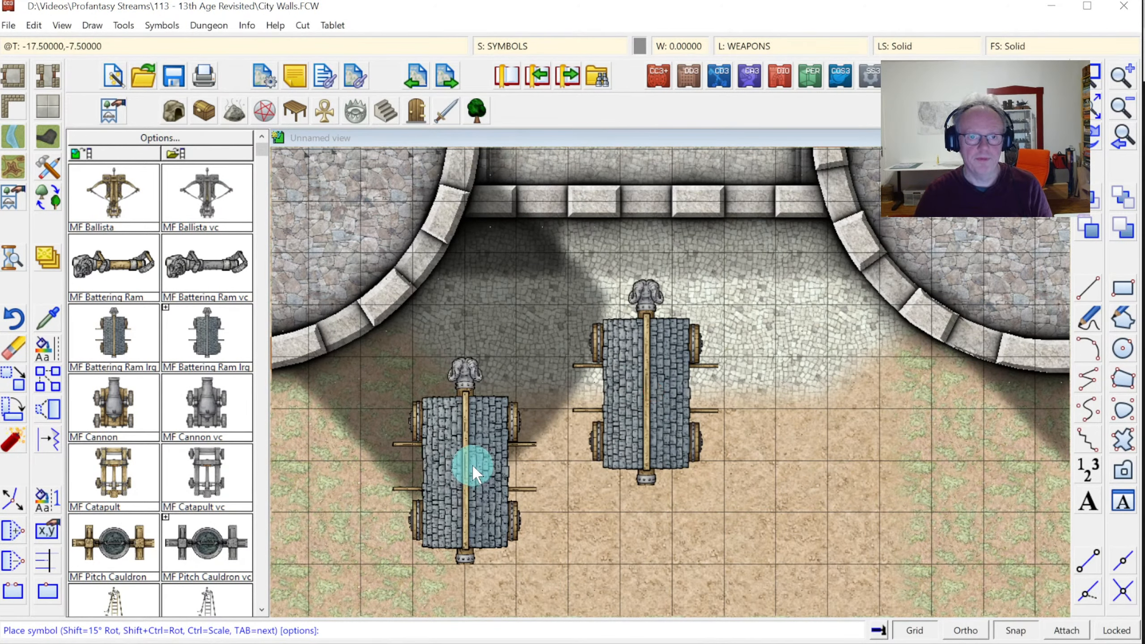
{"action": "key", "text": "Escape"}
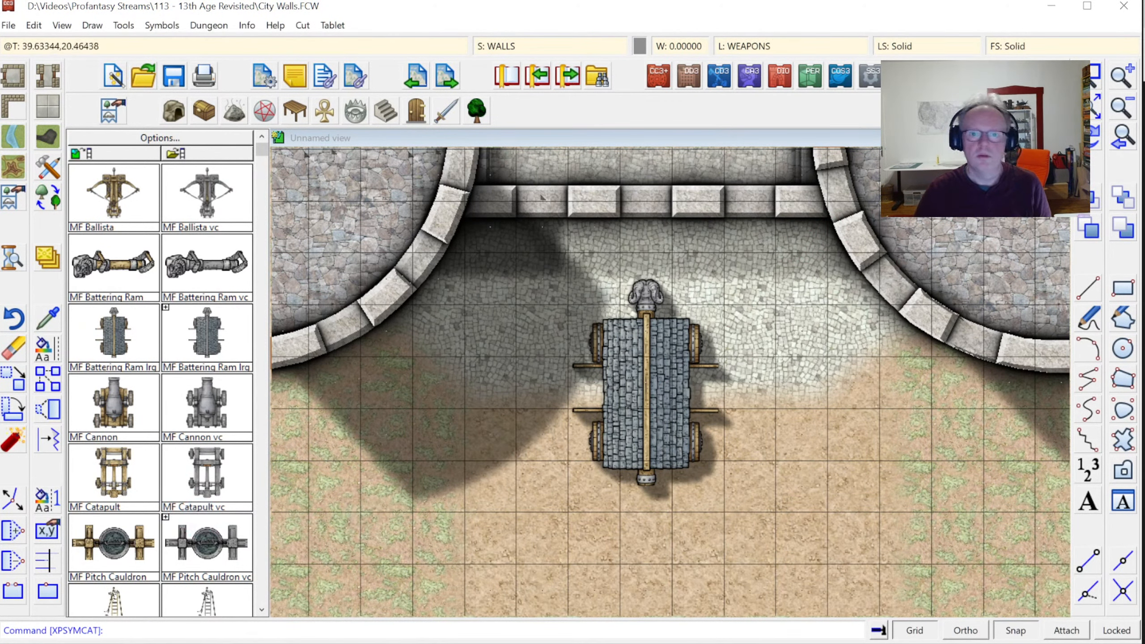
{"action": "left_click", "coordinate": [563, 197]}
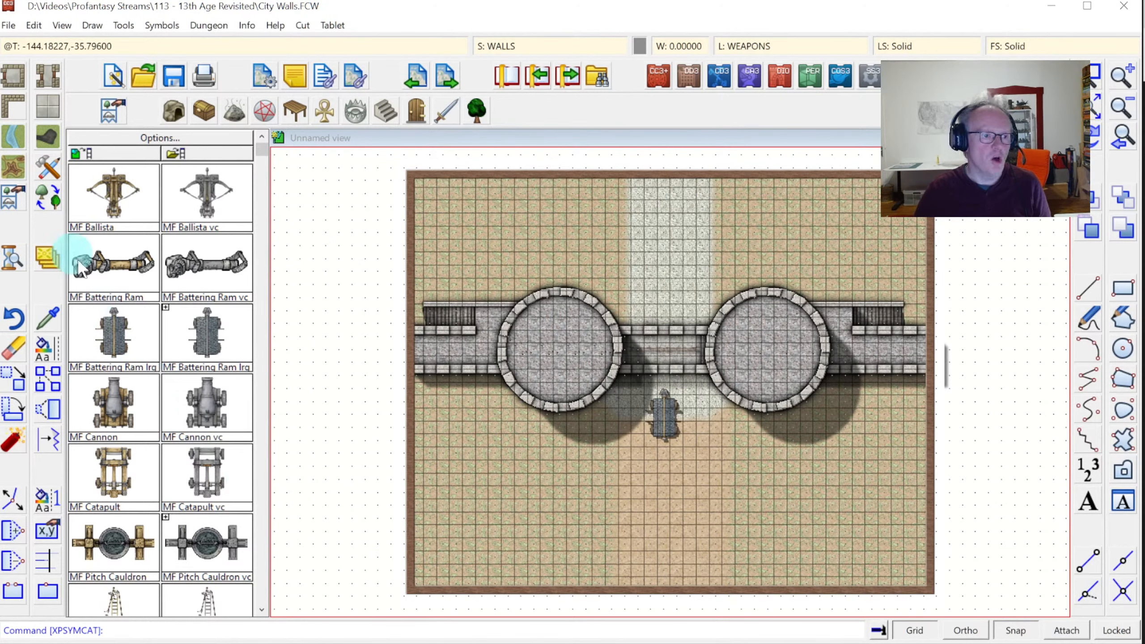
Place an MF Trebuchet in the field in front of the gate
{"action": "left_click", "coordinate": [258, 507]}
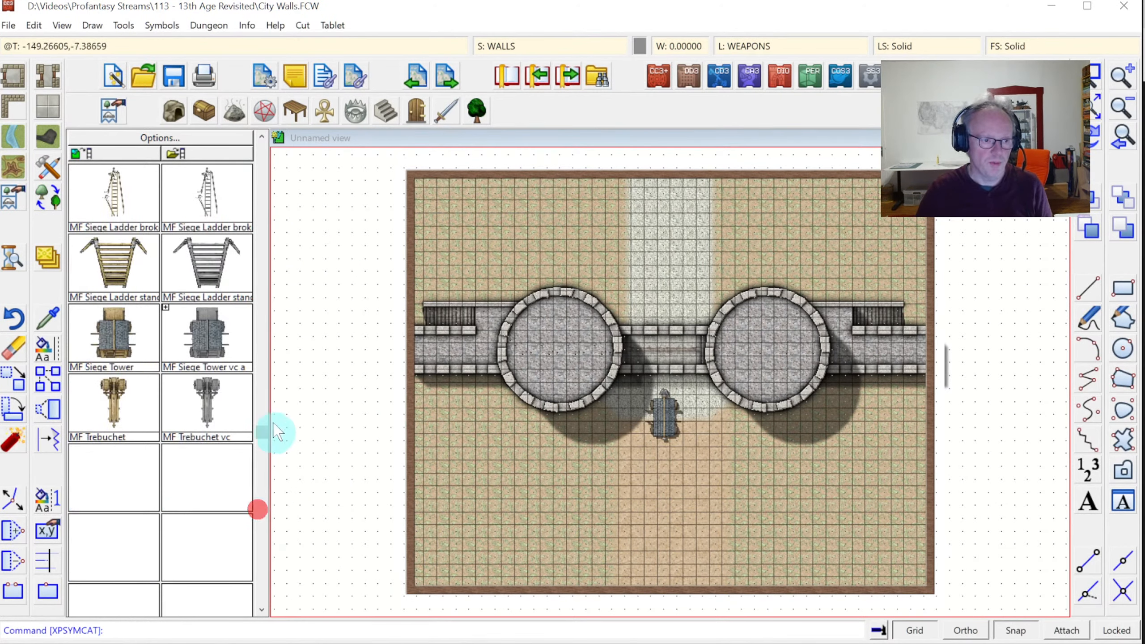
{"action": "left_click", "coordinate": [104, 396]}
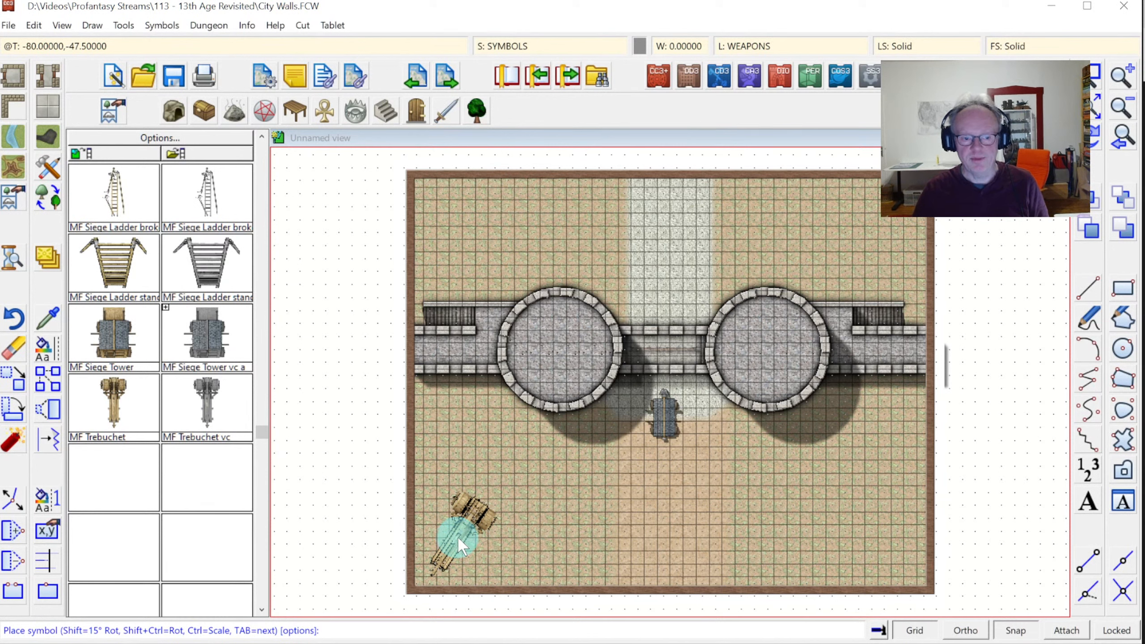
{"action": "left_click", "coordinate": [601, 525]}
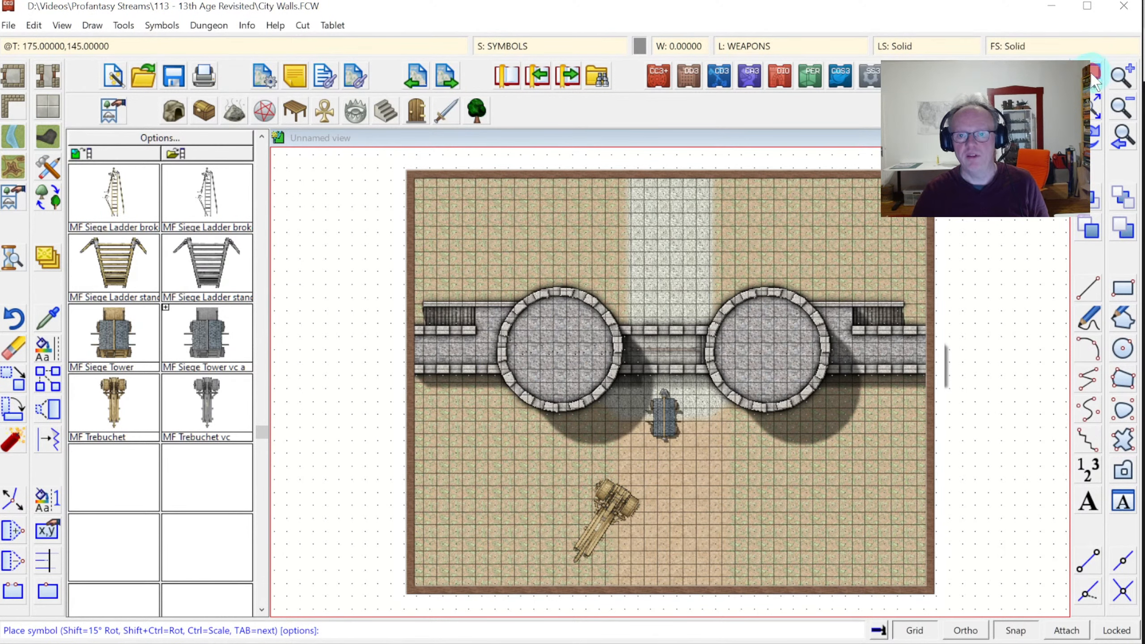
Zoom in on the gate and lean an MF Siege Ladder standing against the left wall
{"action": "left_click", "coordinate": [1092, 74]}
{"action": "left_click", "coordinate": [485, 325]}
{"action": "left_click", "coordinate": [810, 599]}
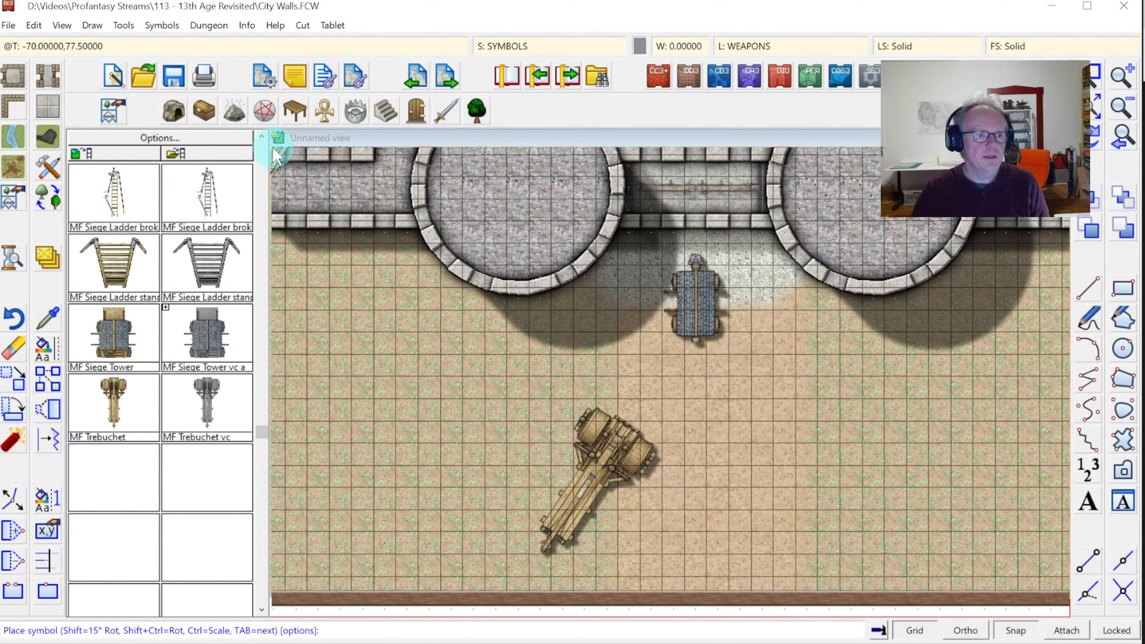
{"action": "left_click", "coordinate": [121, 249]}
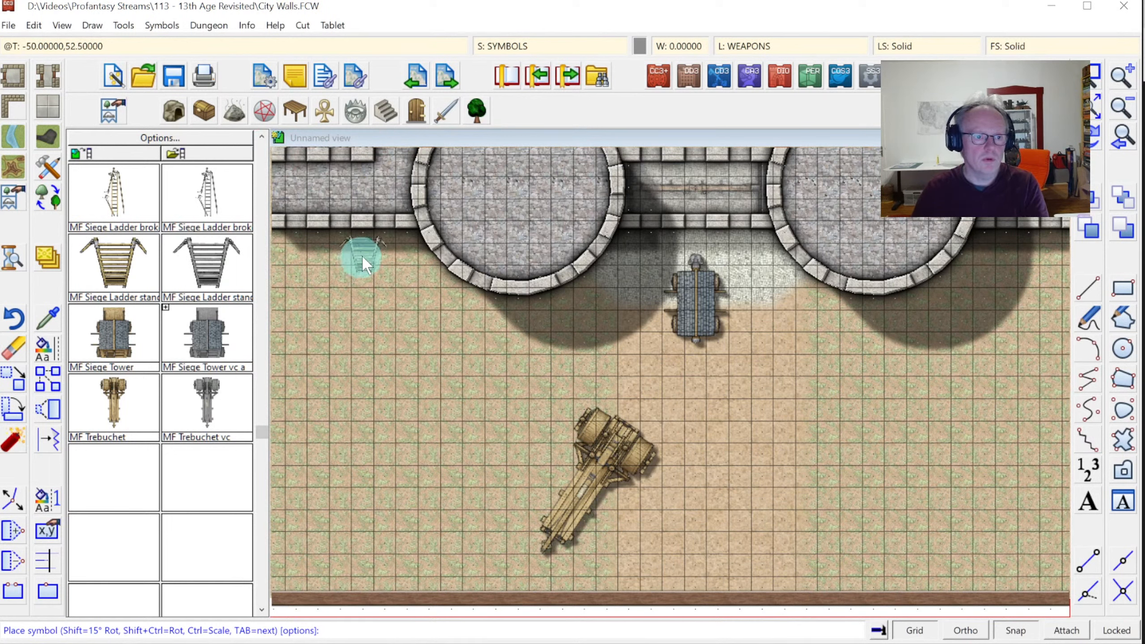
{"action": "left_click", "coordinate": [366, 245]}
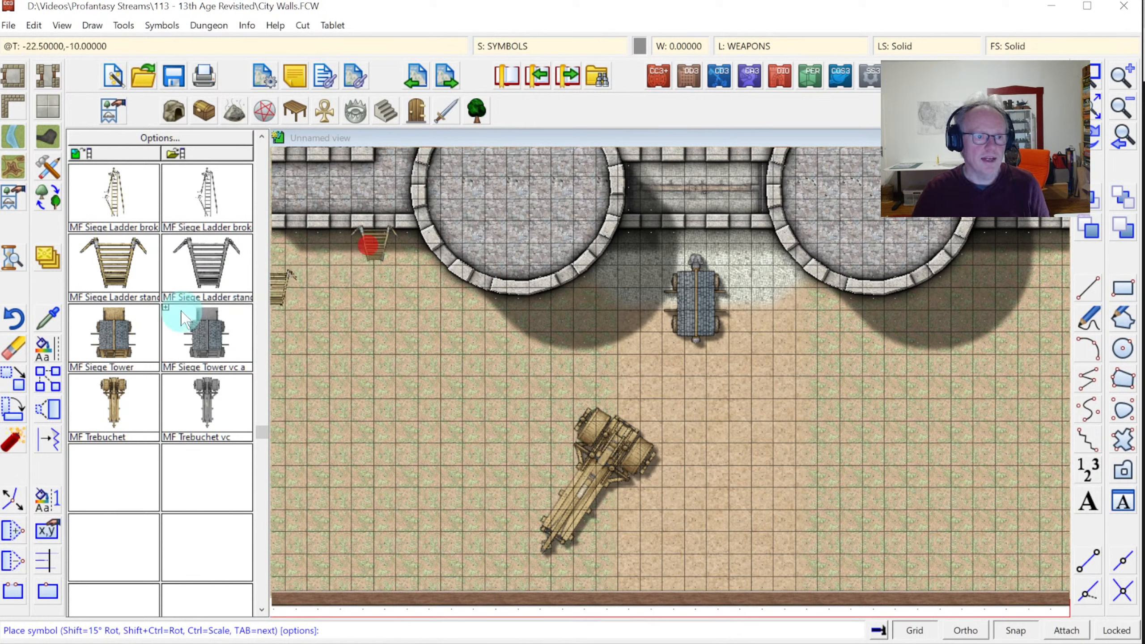
Rotate an MF Siege Ladder broken and drop it below the left tower
{"action": "left_click", "coordinate": [121, 204]}
{"action": "key", "text": "shift"}
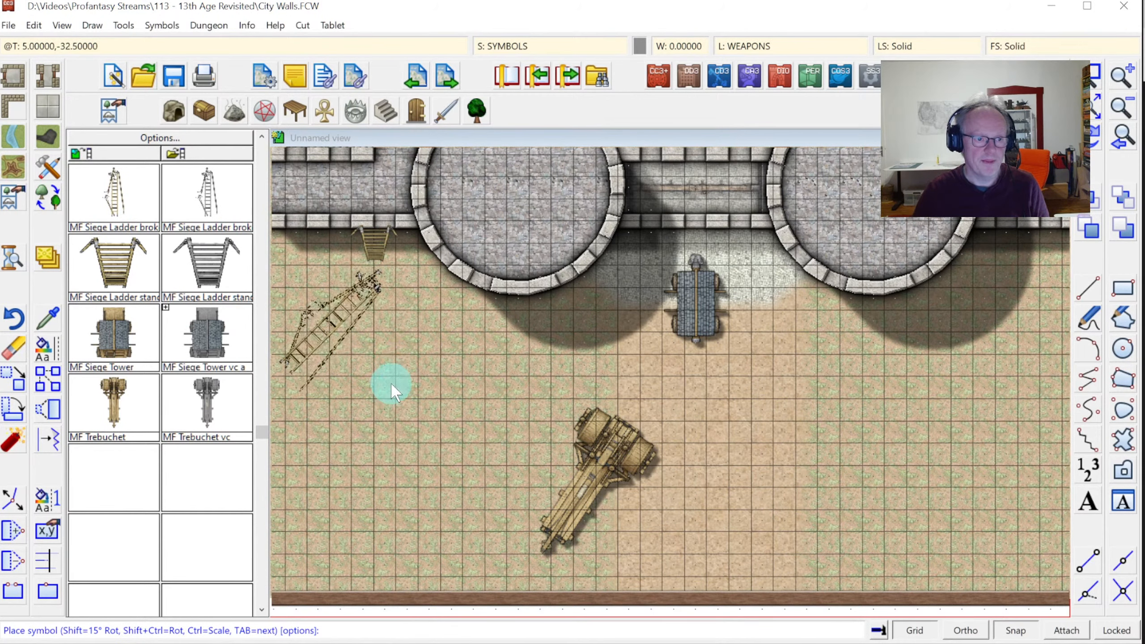
{"action": "left_click", "coordinate": [358, 329]}
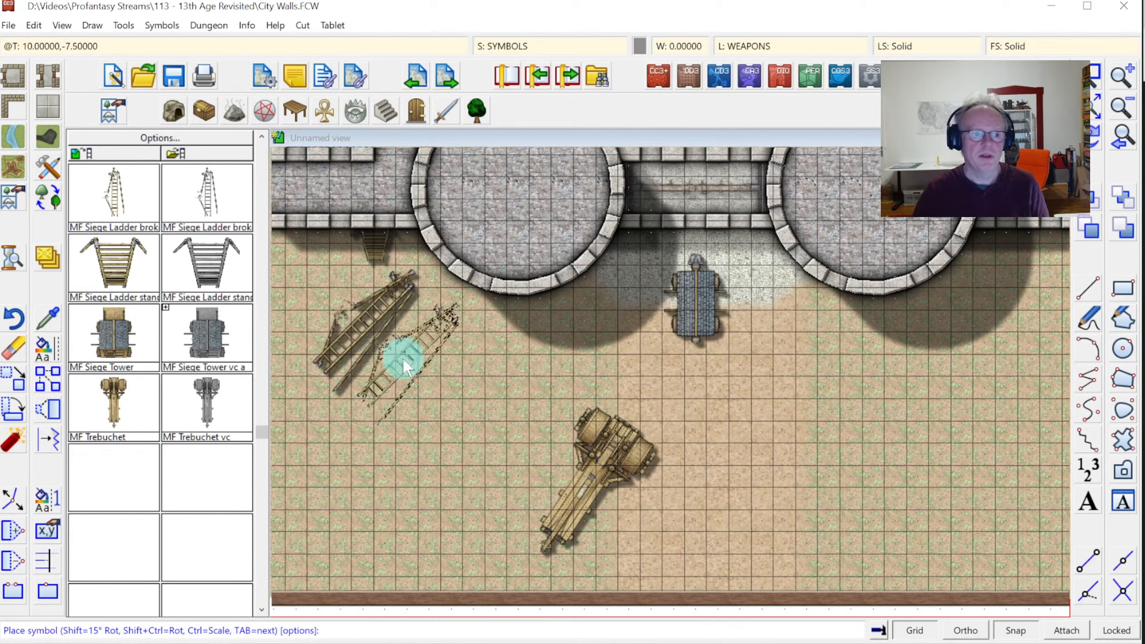
{"action": "right_click", "coordinate": [54, 265]}
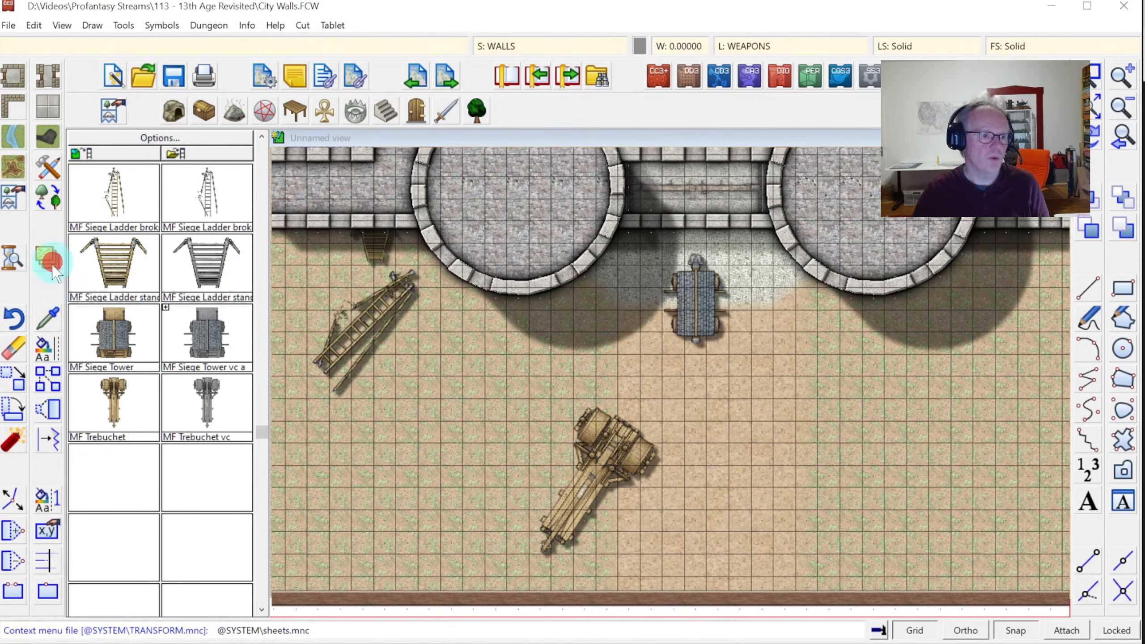
Dismiss the sheet menu and stop placing further ladders
{"action": "left_click", "coordinate": [107, 396]}
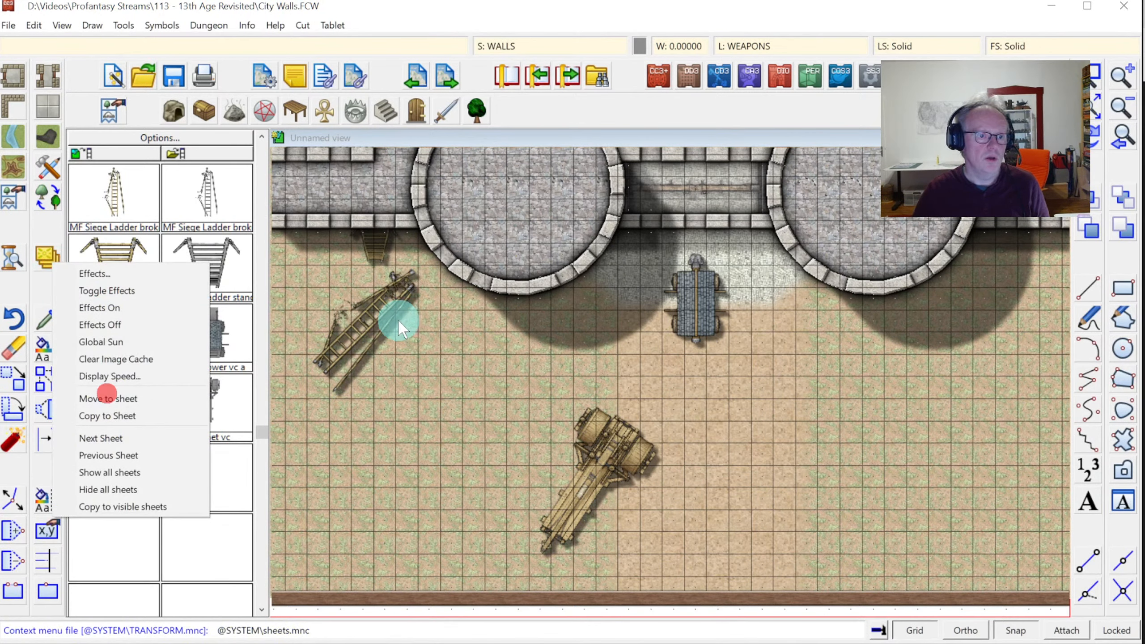
{"action": "left_click", "coordinate": [359, 299]}
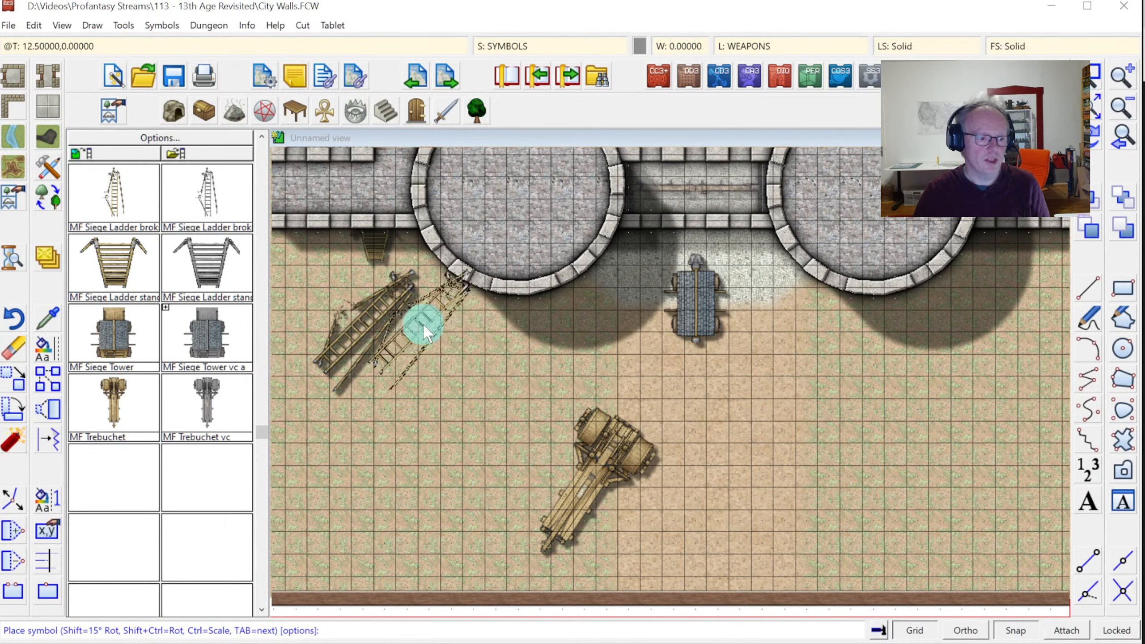
{"action": "key", "text": "Escape"}
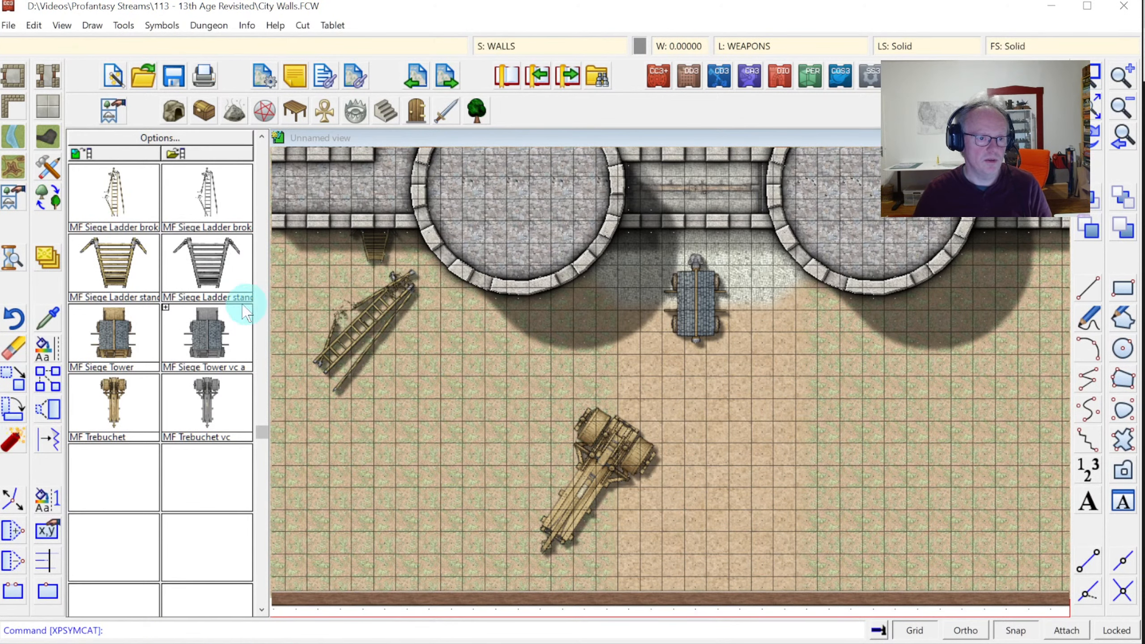
Start Move to sheet and select only the broken ladder, excluding the grid
{"action": "right_click", "coordinate": [44, 269]}
{"action": "left_click", "coordinate": [95, 401]}
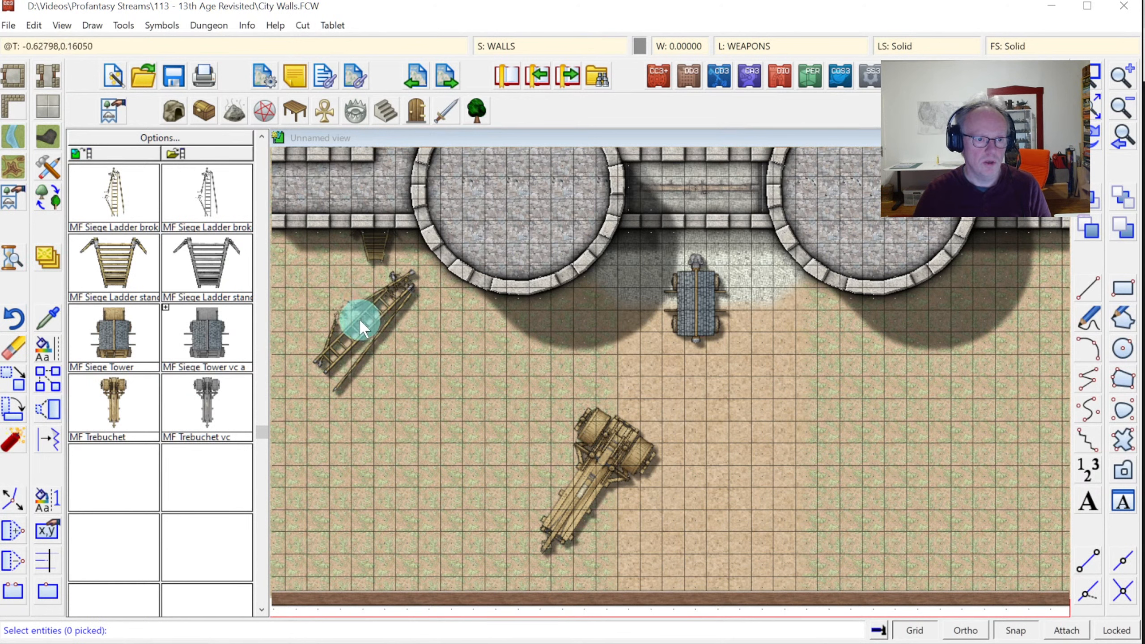
{"action": "left_click", "coordinate": [359, 317]}
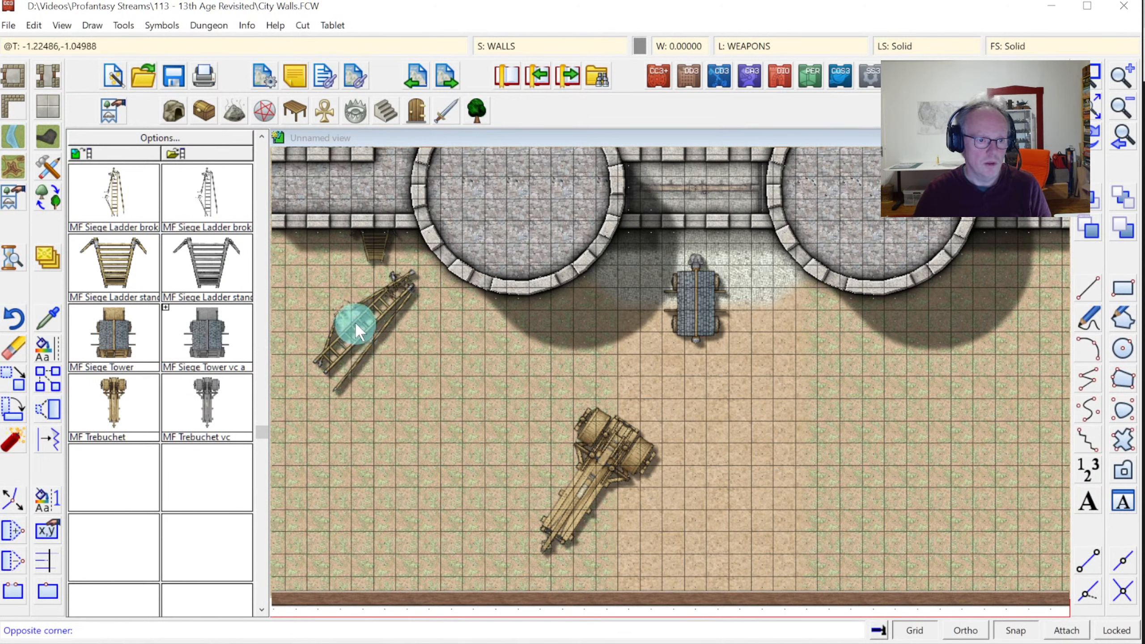
{"action": "left_click", "coordinate": [356, 311]}
{"action": "left_click", "coordinate": [381, 354]}
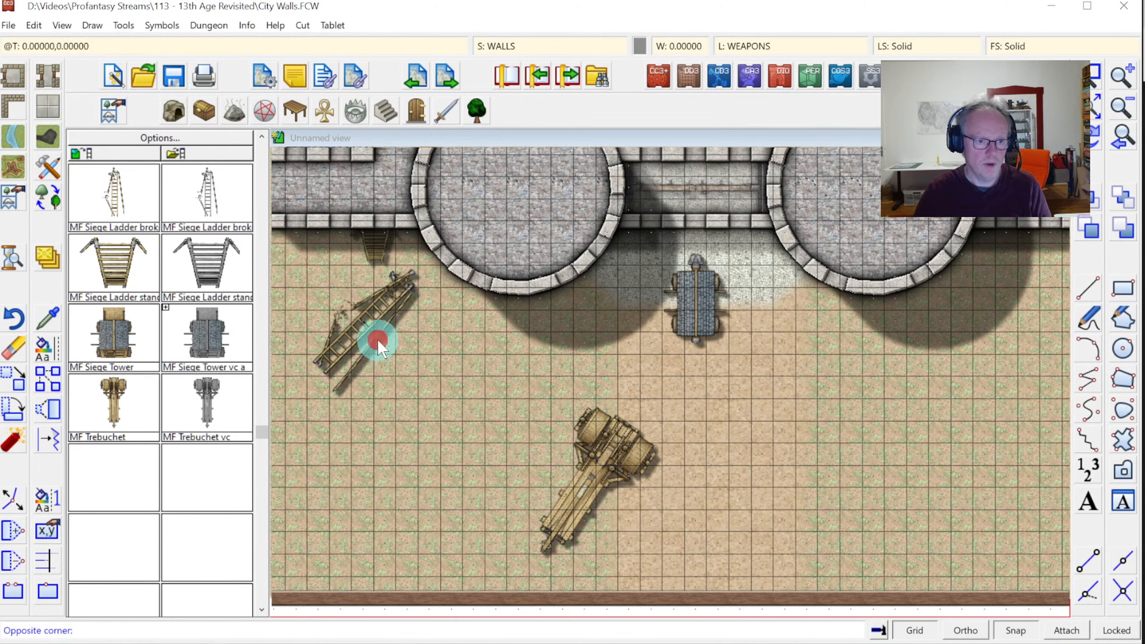
{"action": "left_click", "coordinate": [408, 354]}
{"action": "right_click", "coordinate": [460, 306]}
{"action": "mouse_move", "coordinate": [469, 350]}
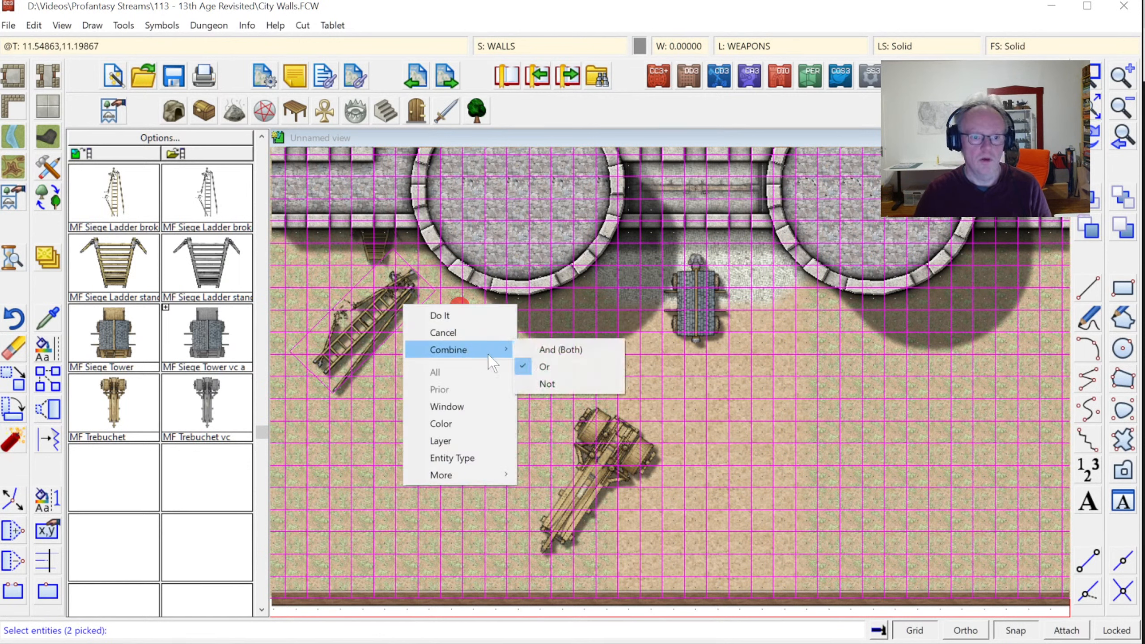
{"action": "left_click", "coordinate": [530, 378]}
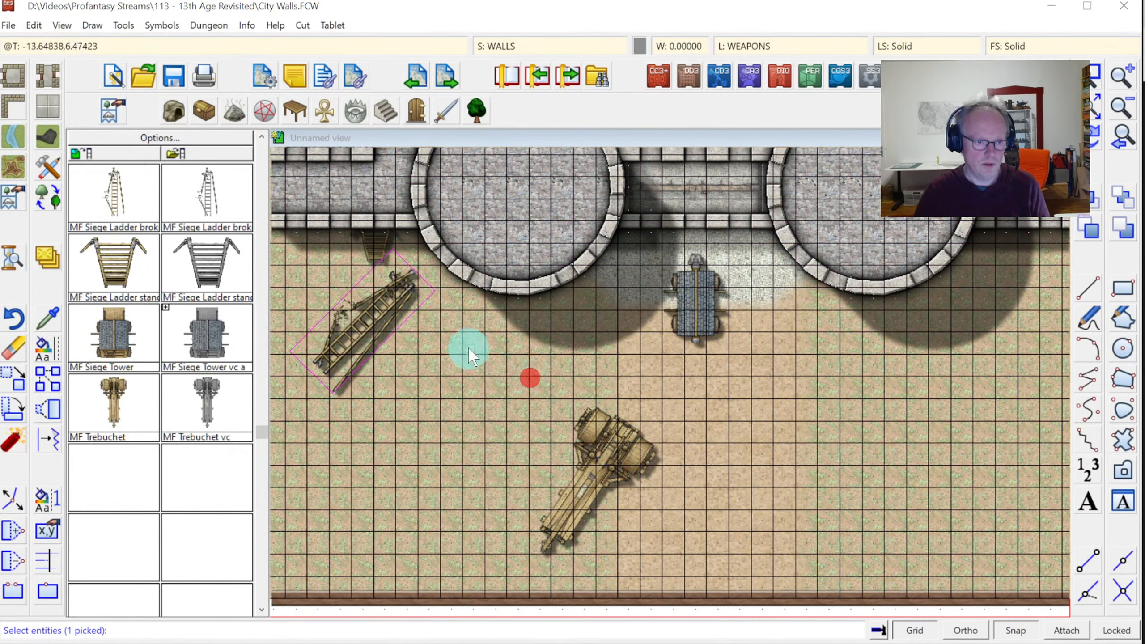
Send the selected broken ladder to the SYMBOLS FLAT sheet
{"action": "key", "text": "d"}
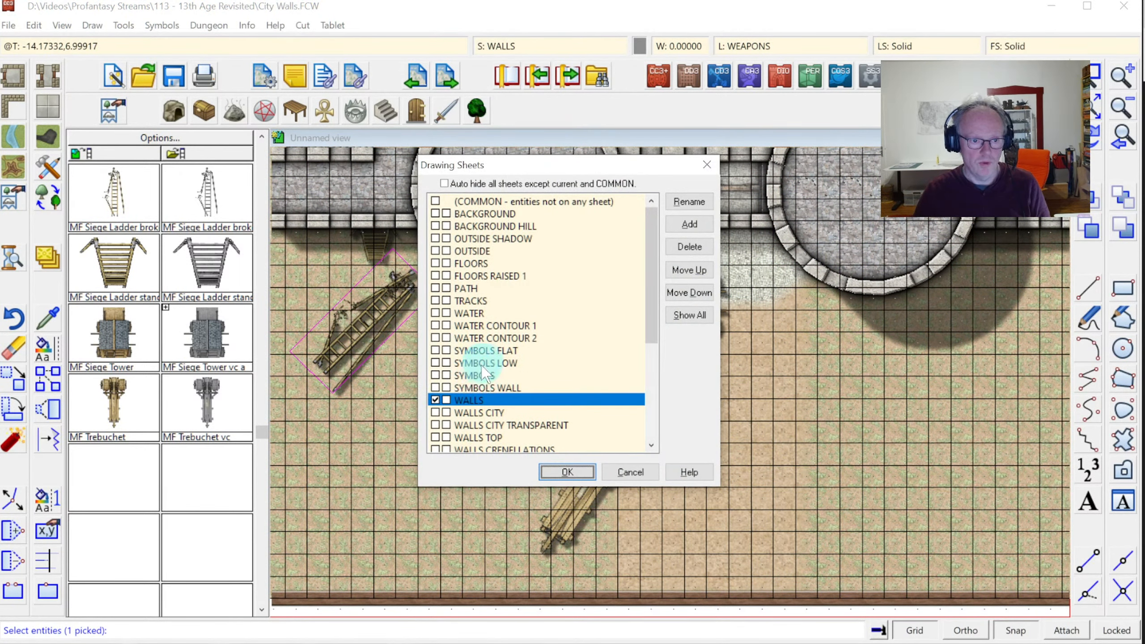
{"action": "left_click", "coordinate": [485, 352]}
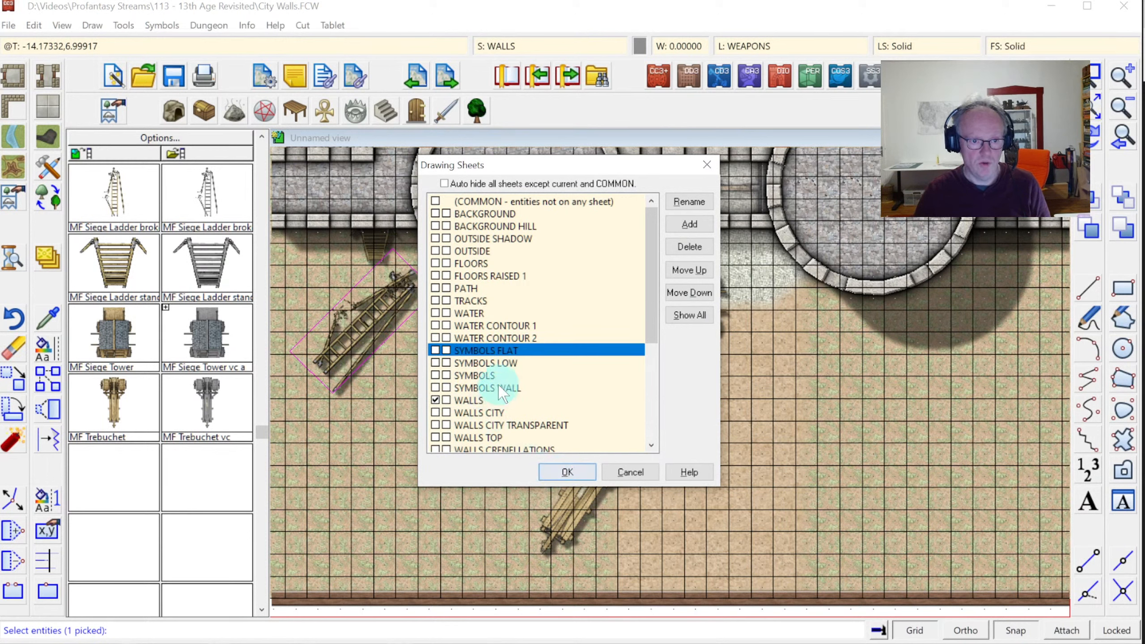
{"action": "left_click", "coordinate": [564, 471]}
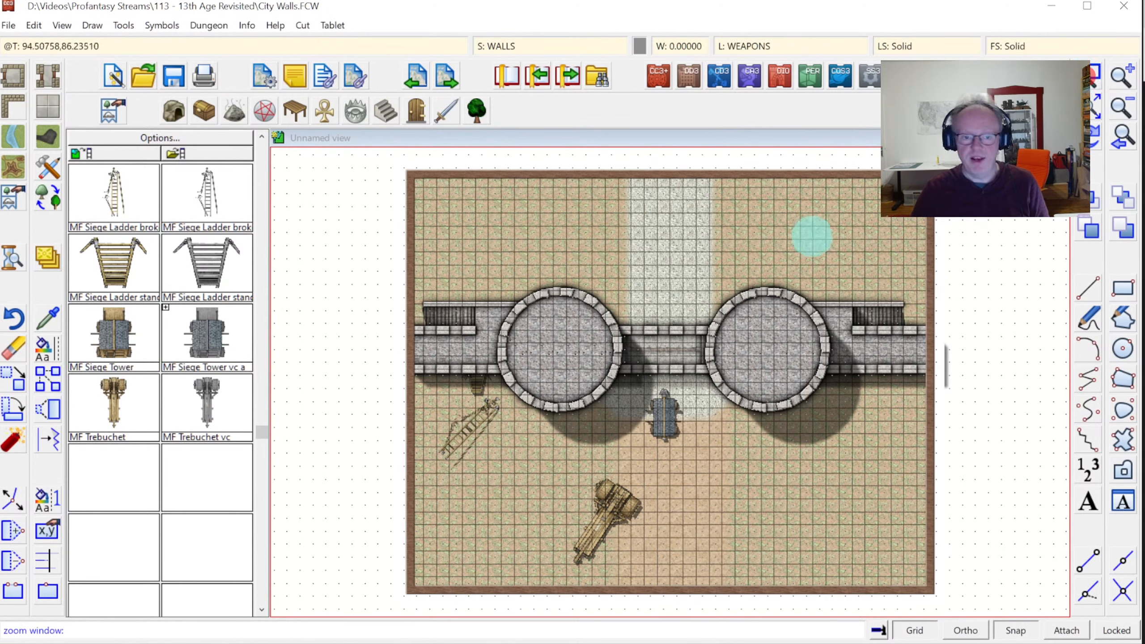
{"action": "left_click", "coordinate": [592, 276]}
{"action": "left_click", "coordinate": [750, 443]}
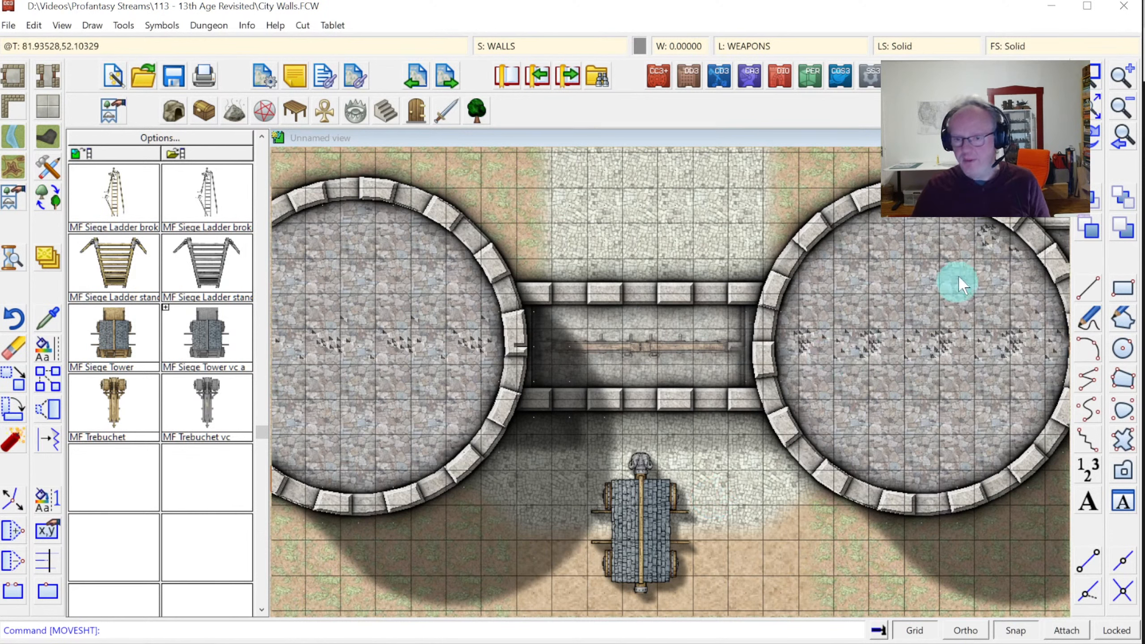
{"action": "left_click", "coordinate": [1098, 107]}
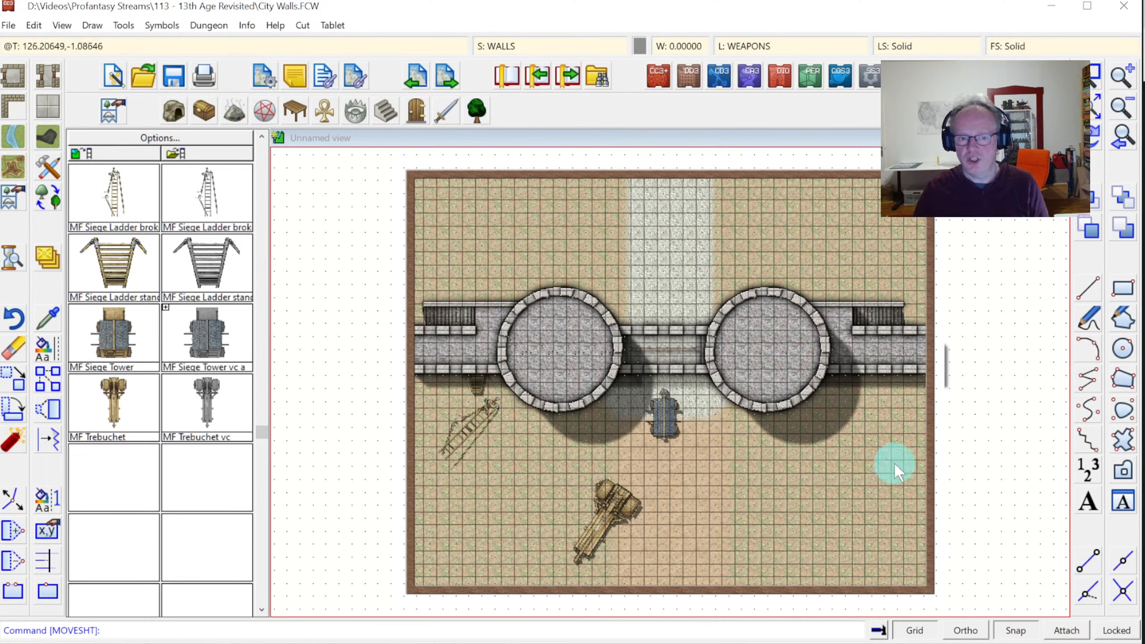
{"action": "left_click", "coordinate": [1094, 75]}
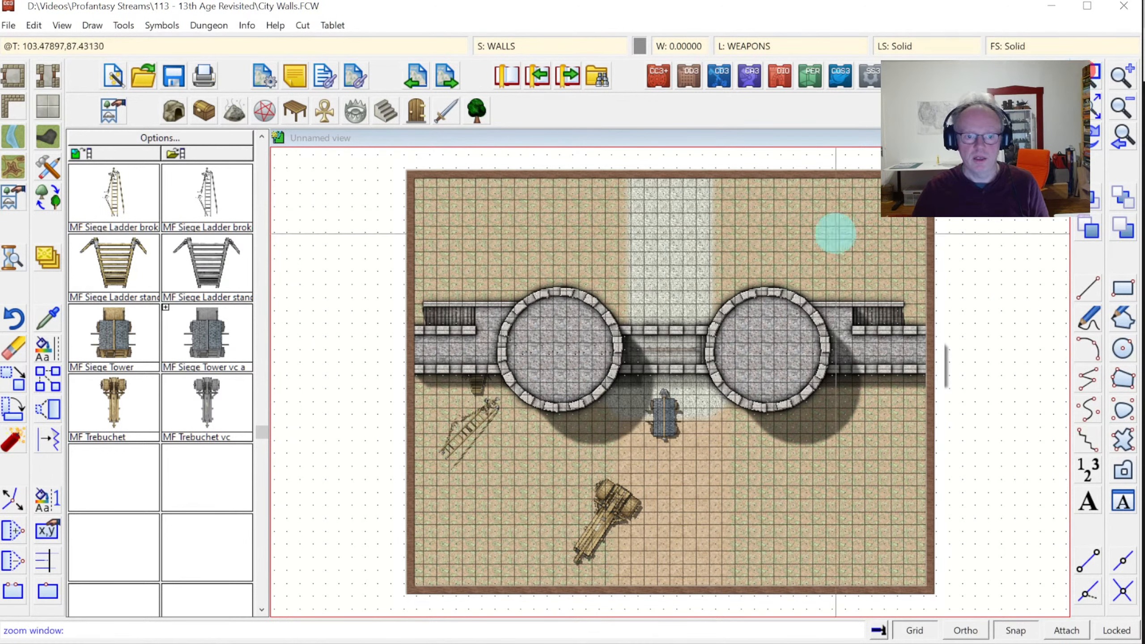
{"action": "left_click", "coordinate": [555, 273]}
{"action": "left_click", "coordinate": [770, 420]}
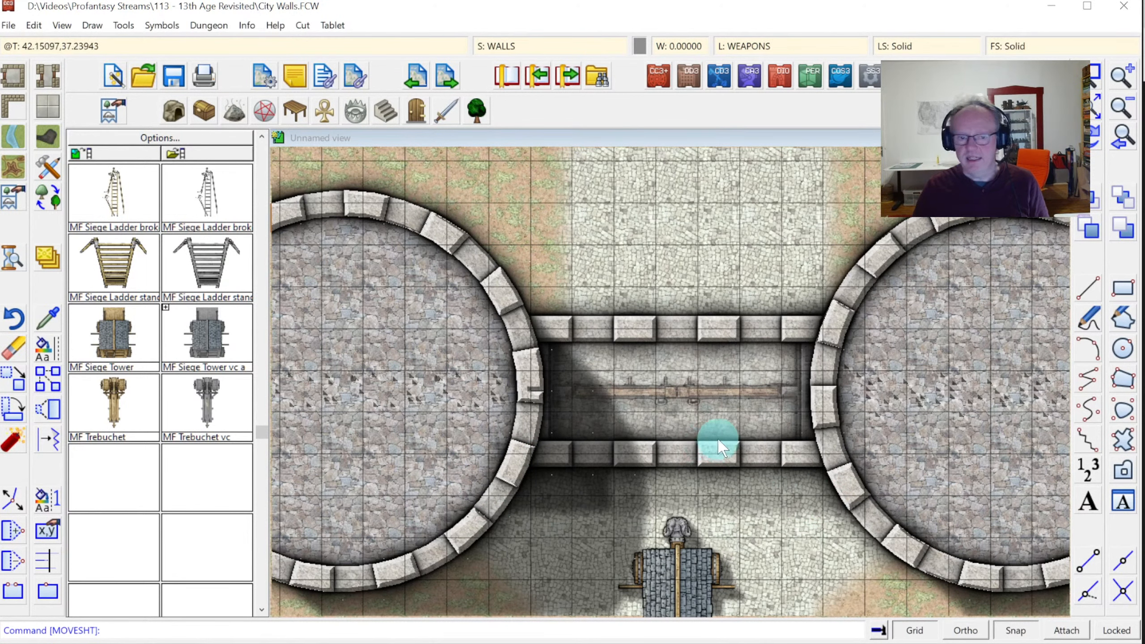
{"action": "left_click", "coordinate": [1094, 108]}
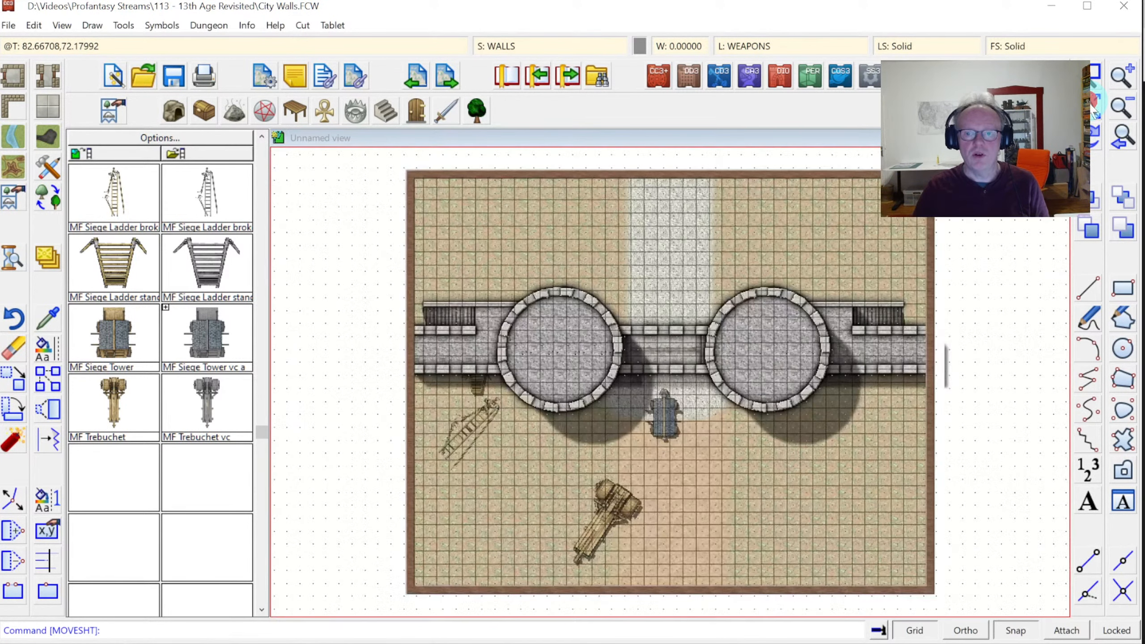